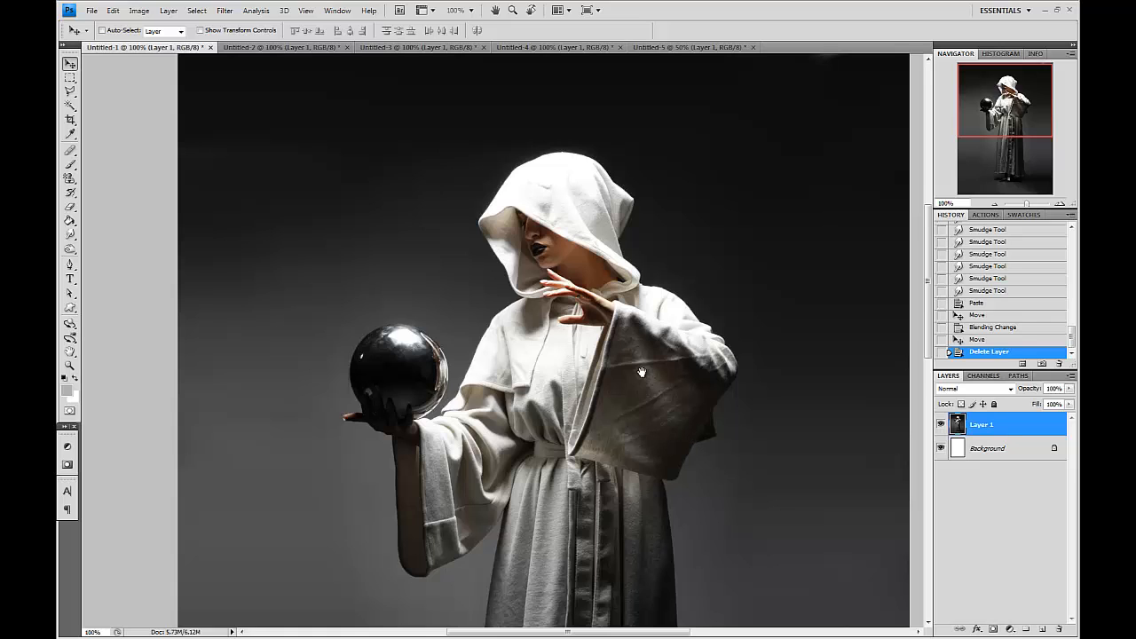
# Look through each open flame photo document and return to the hooded figure image.
pyautogui.moveTo(641, 373); pyautogui.dragTo(610, 391)
pyautogui.click(265, 47)
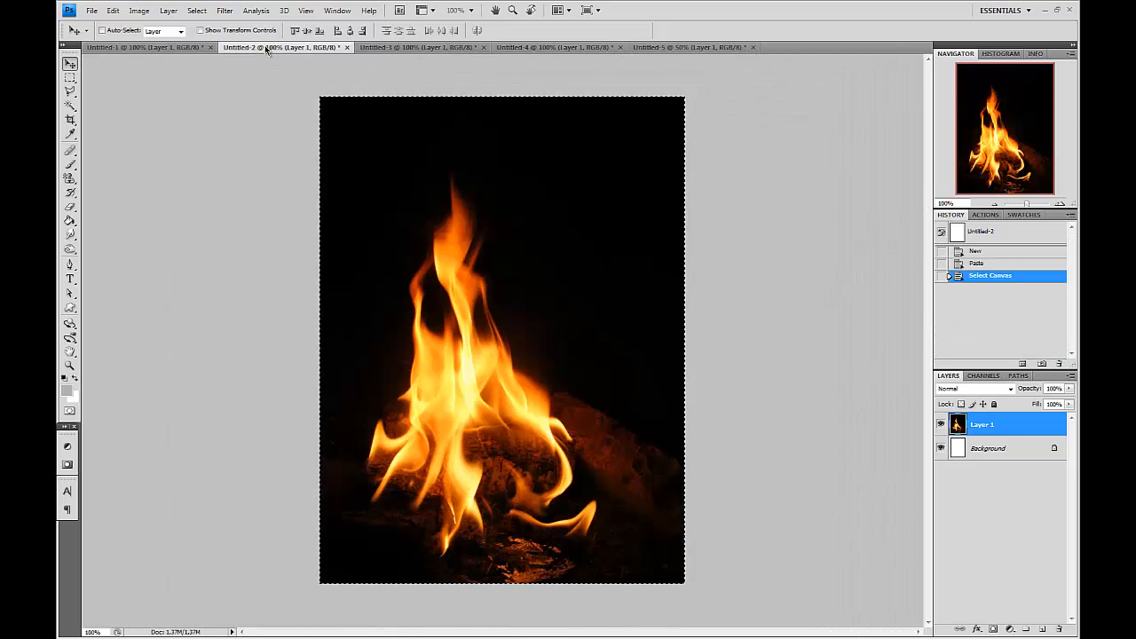
pyautogui.click(382, 47)
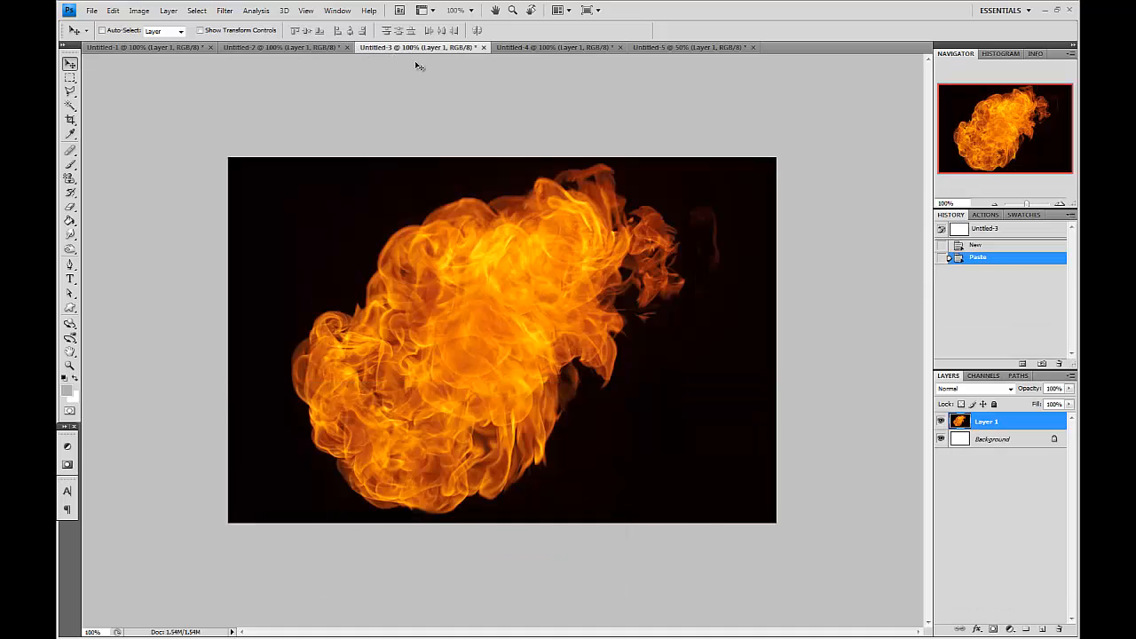
pyautogui.click(585, 47)
pyautogui.click(679, 47)
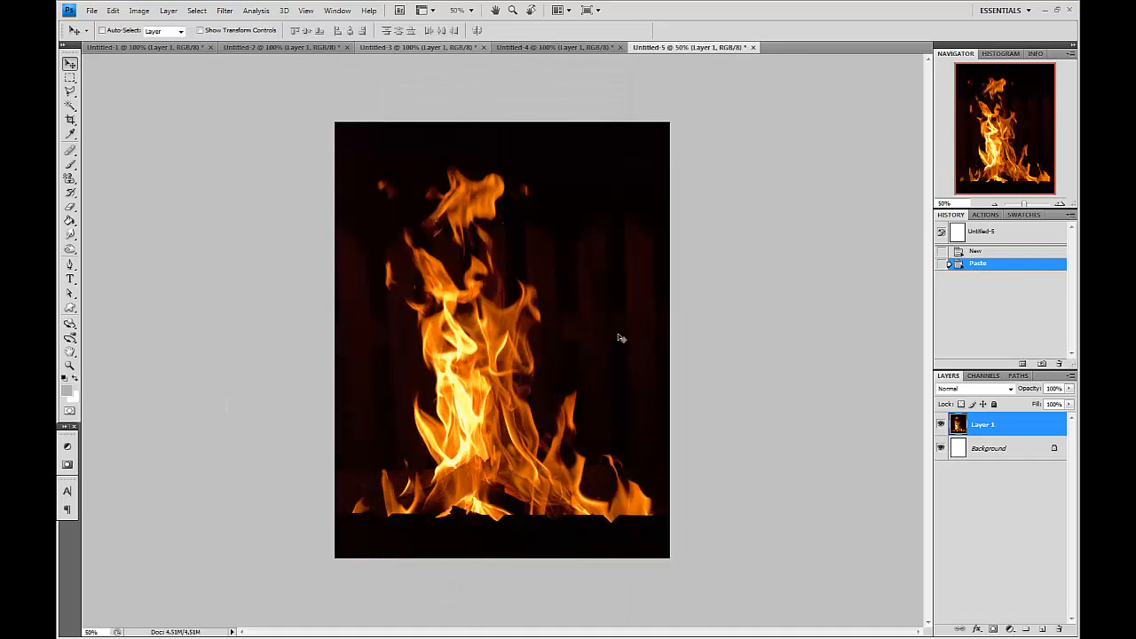
pyautogui.click(123, 48)
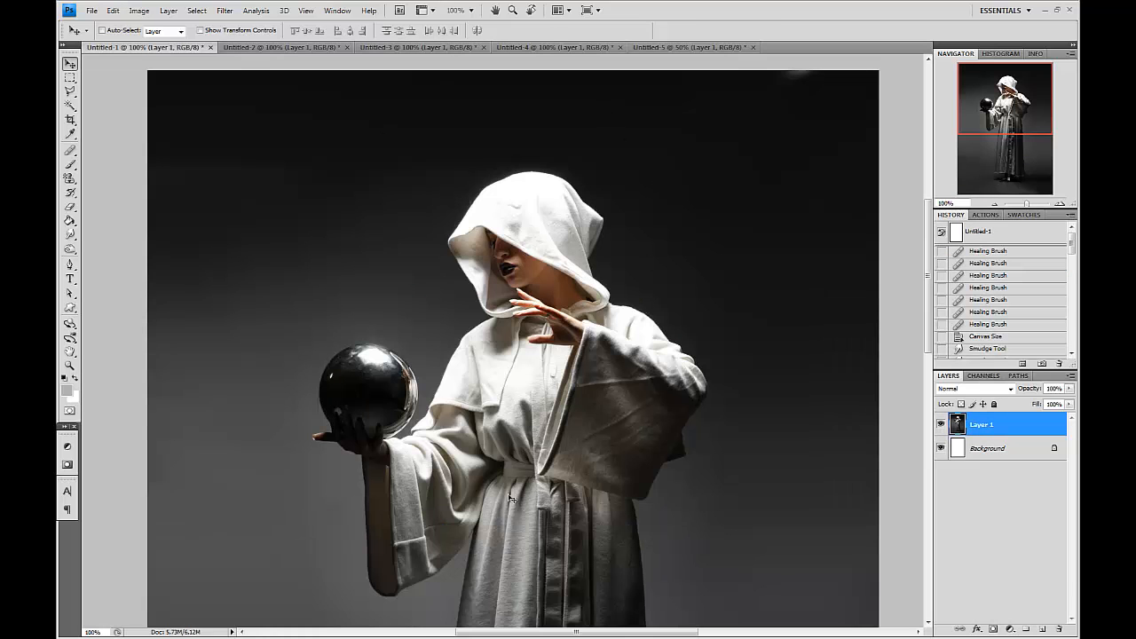
pyautogui.scroll(-3, 520, 368)
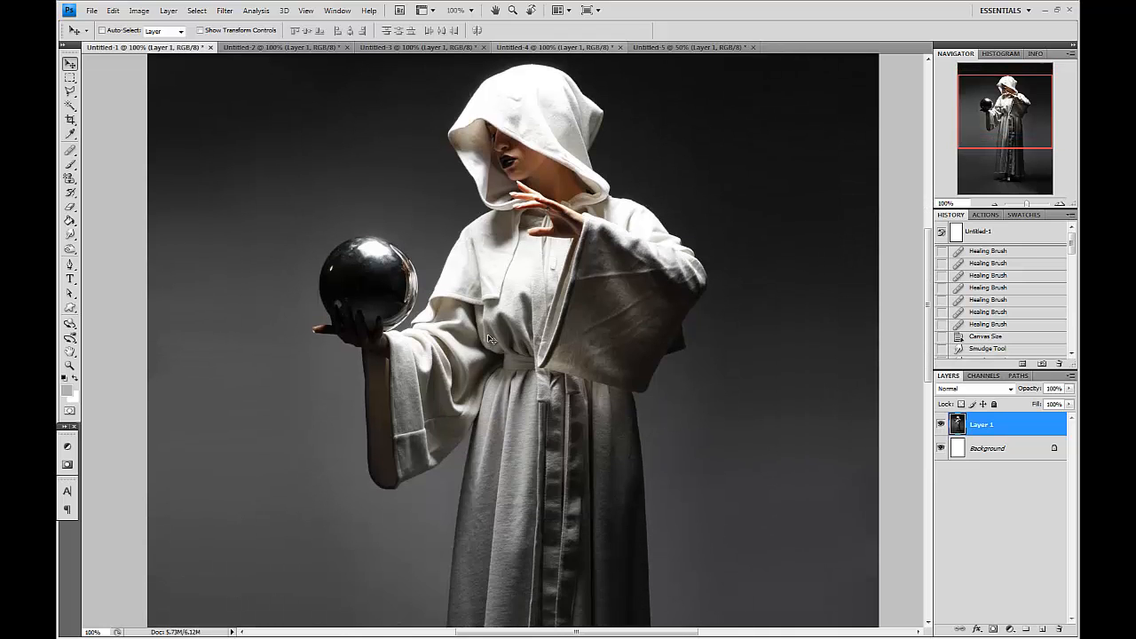
pyautogui.scroll(-4, 595, 178)
pyautogui.scroll(1, 576, 277)
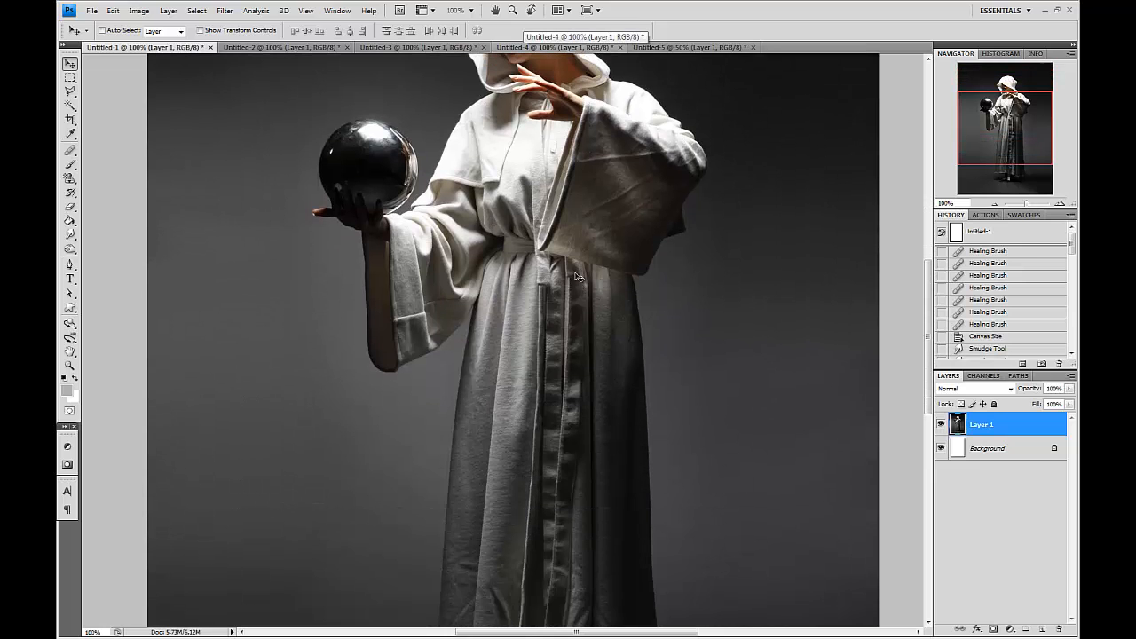
pyautogui.scroll(5, 577, 277)
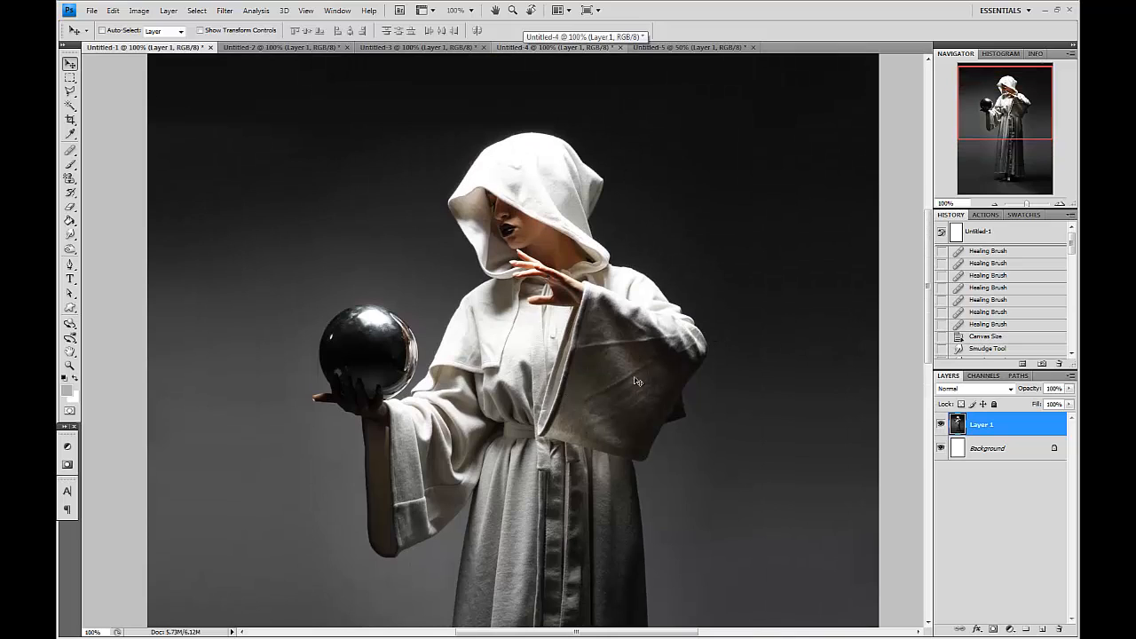
pyautogui.scroll(2, 568, 284)
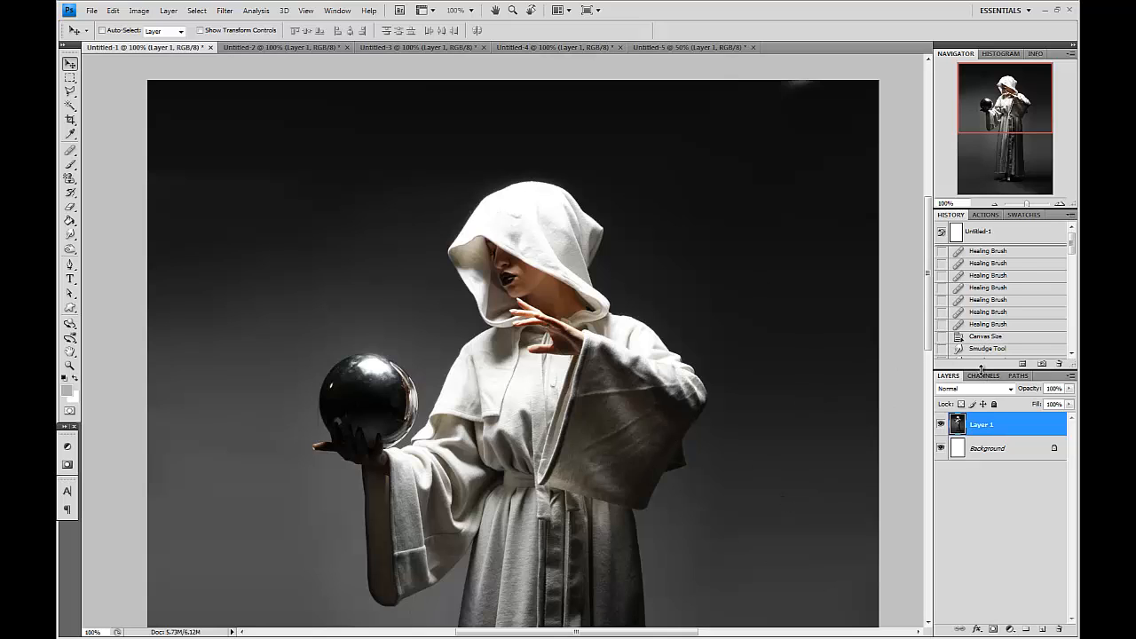
pyautogui.moveTo(980, 367); pyautogui.dragTo(980, 190)
pyautogui.scroll(-8, 1000, 165)
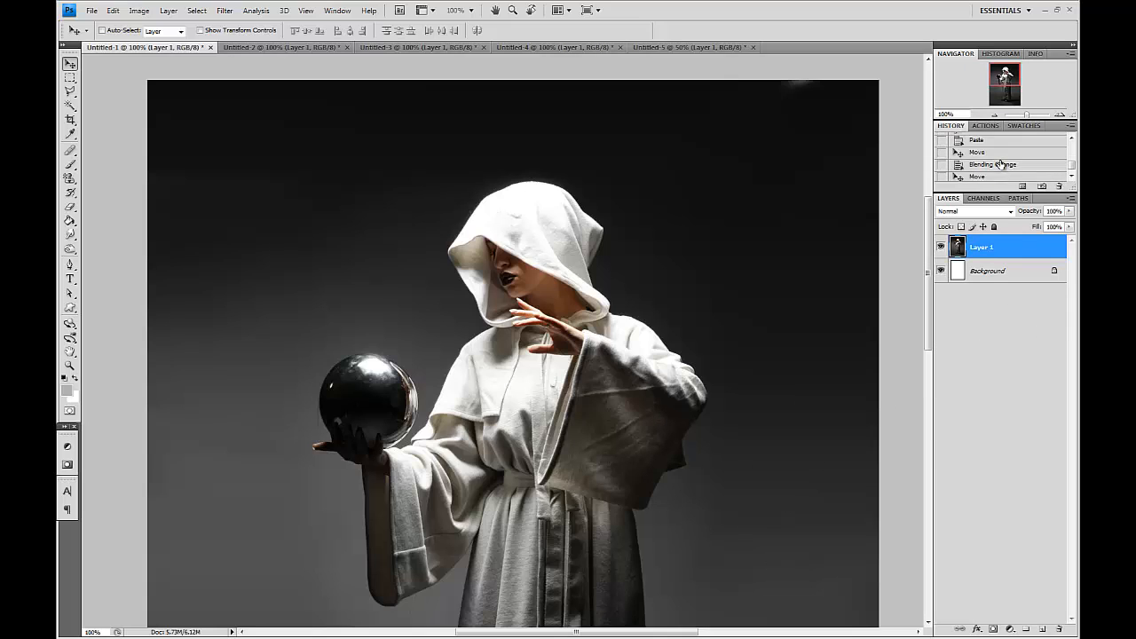
pyautogui.scroll(-1, 1000, 165)
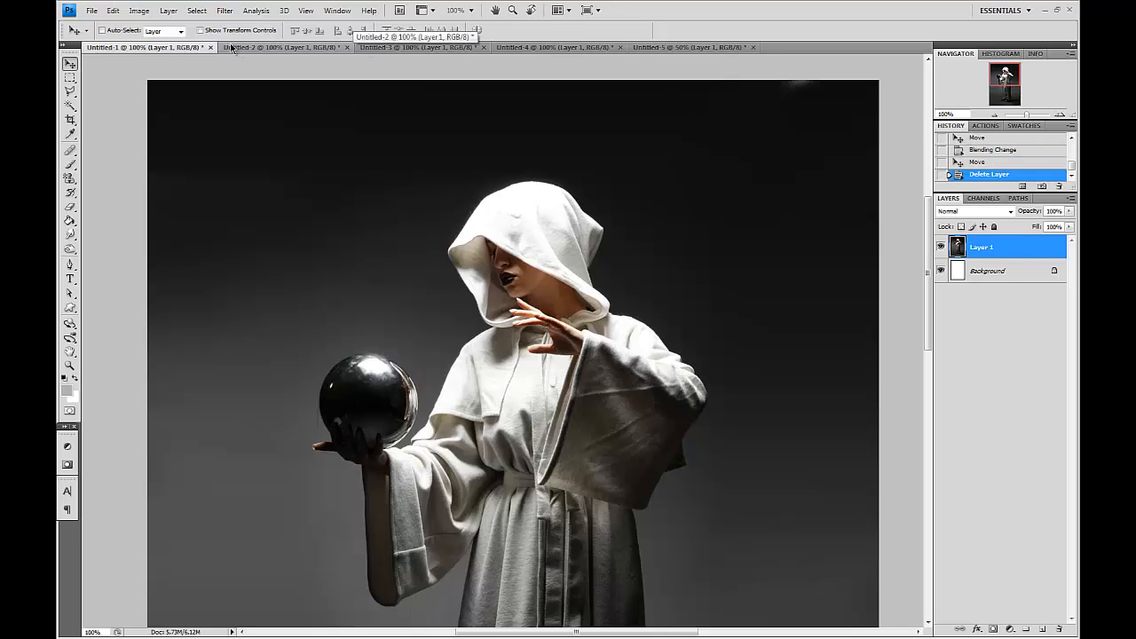
# Copy the entire campfire image and paste it into the hooded figure document, moving it toward the sphere.
pyautogui.click(280, 47)
pyautogui.hotkey('ctrl', 'a')
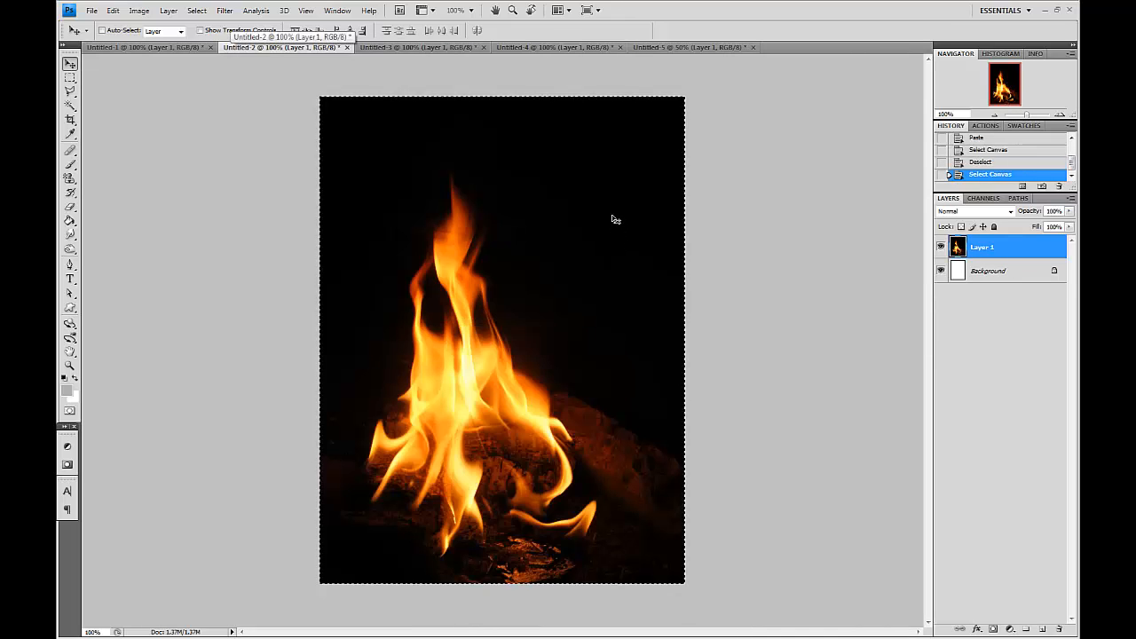
pyautogui.click(184, 47)
pyautogui.hotkey('ctrl', 'v')
pyautogui.moveTo(647, 398); pyautogui.dragTo(550, 329)
# Set the pasted flame layer's blending mode to Screen.
pyautogui.hotkey('ctrl', 't')
pyautogui.press('Return')
pyautogui.click(974, 212)
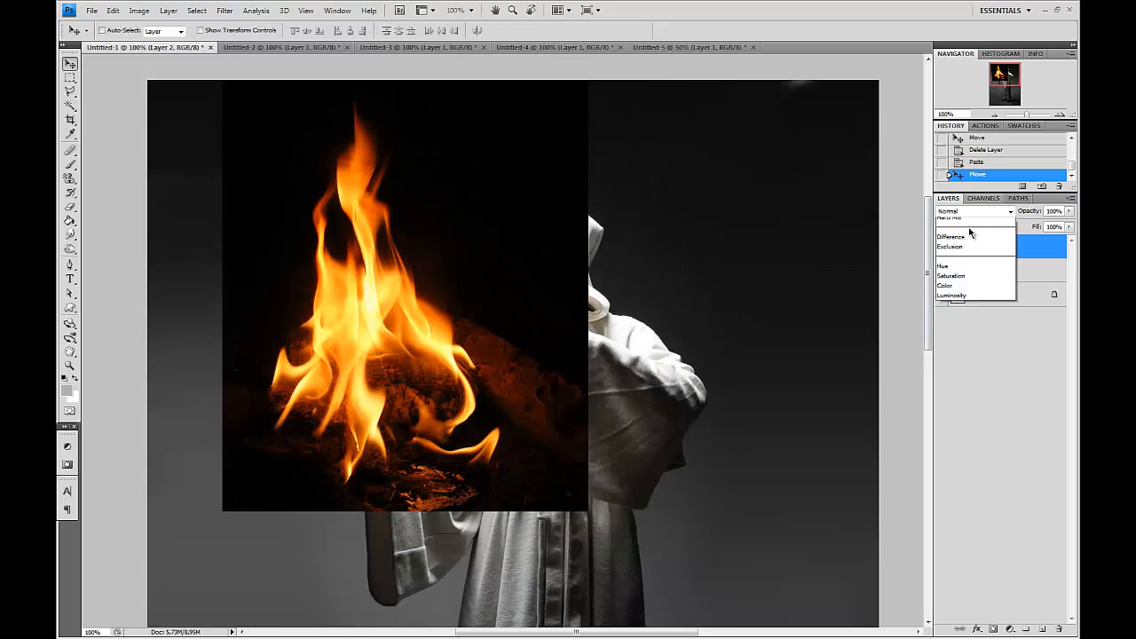
pyautogui.click(963, 315)
# Scale the flame layer down to about 48% and fit it over the glass sphere in her hand.
pyautogui.hotkey('ctrl', 't')
pyautogui.moveTo(591, 513); pyautogui.dragTo(499, 398)
pyautogui.moveTo(462, 359); pyautogui.dragTo(457, 435)
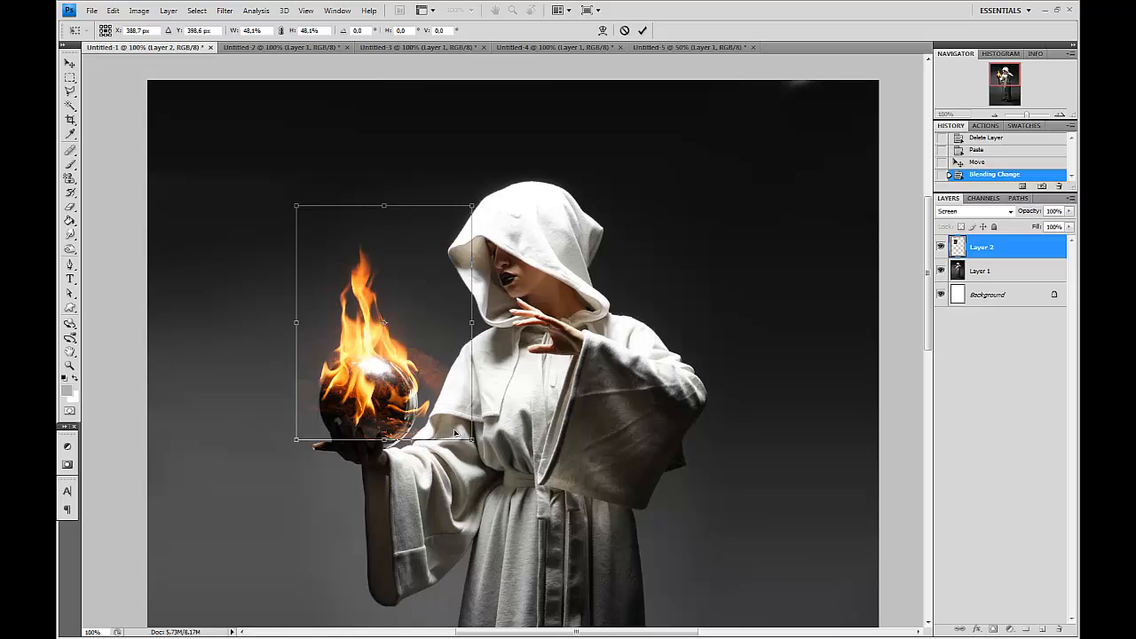
pyautogui.press('Return')
pyautogui.press('Right')
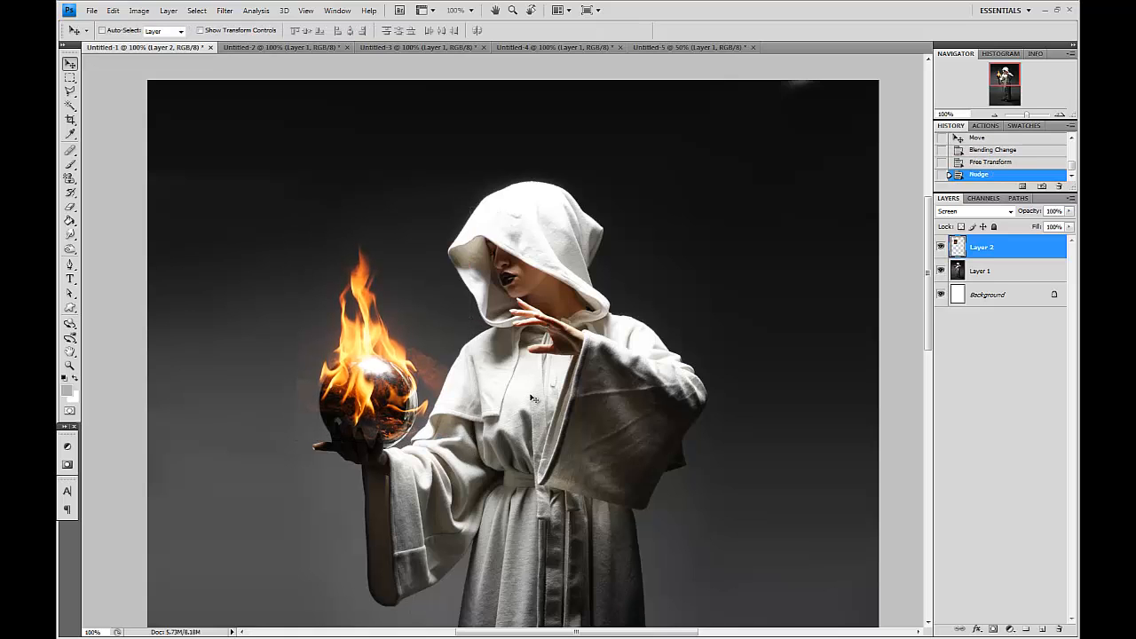
# Zoom in on the sphere and erase the unwanted flame edges around it with a smaller Eraser brush.
pyautogui.press('z')
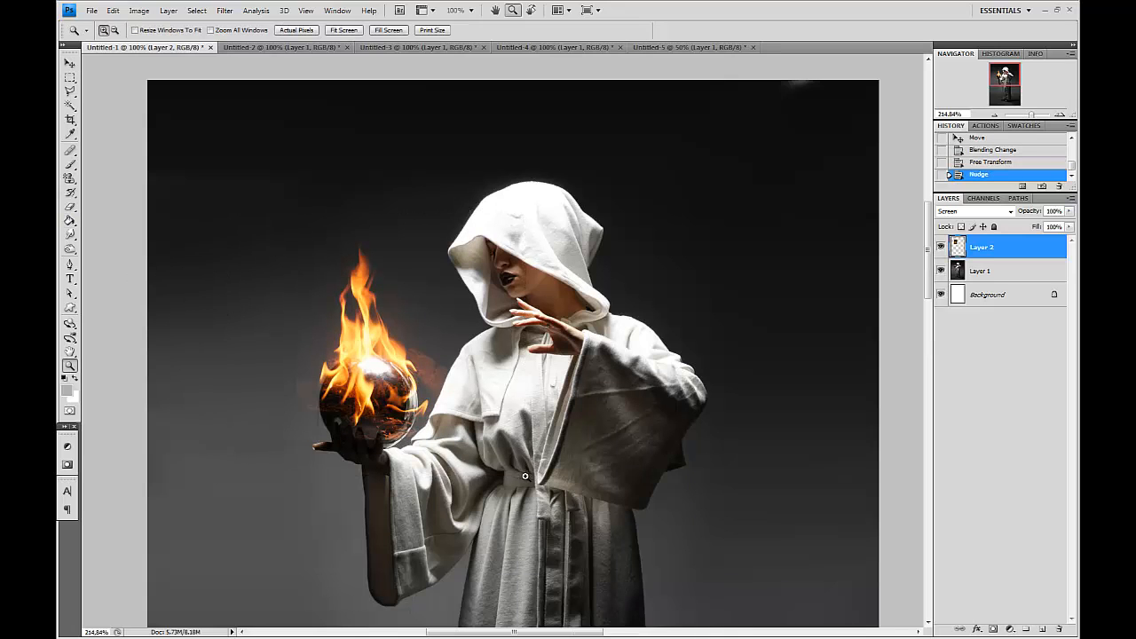
pyautogui.moveTo(525, 476); pyautogui.dragTo(525, 476)
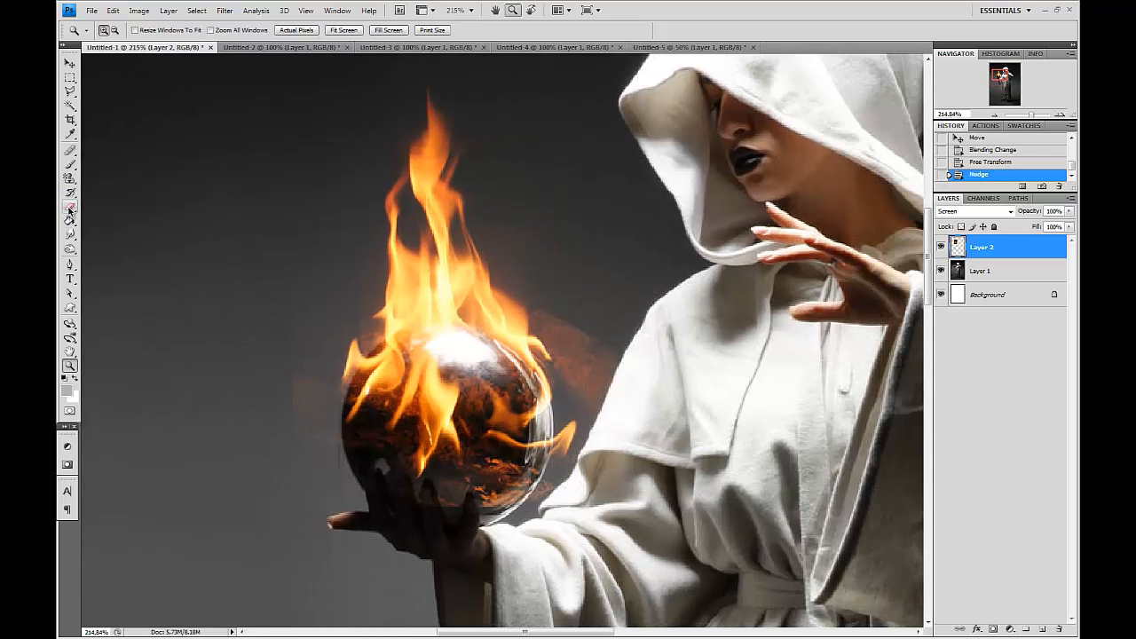
pyautogui.click(70, 208)
pyautogui.press('[')
pyautogui.press('[')
pyautogui.press('[')
pyautogui.press('[')
pyautogui.press('[')
pyautogui.press('[')
pyautogui.press('[')
pyautogui.press('[')
pyautogui.press('[')
pyautogui.click(292, 207)
pyautogui.click(299, 210)
pyautogui.click(301, 210)
pyautogui.moveTo(311, 232)
pyautogui.mouseDown()
pyautogui.moveTo(336, 254)
pyautogui.moveTo(290, 350)
pyautogui.mouseUp()
pyautogui.moveTo(293, 410); pyautogui.dragTo(298, 464)
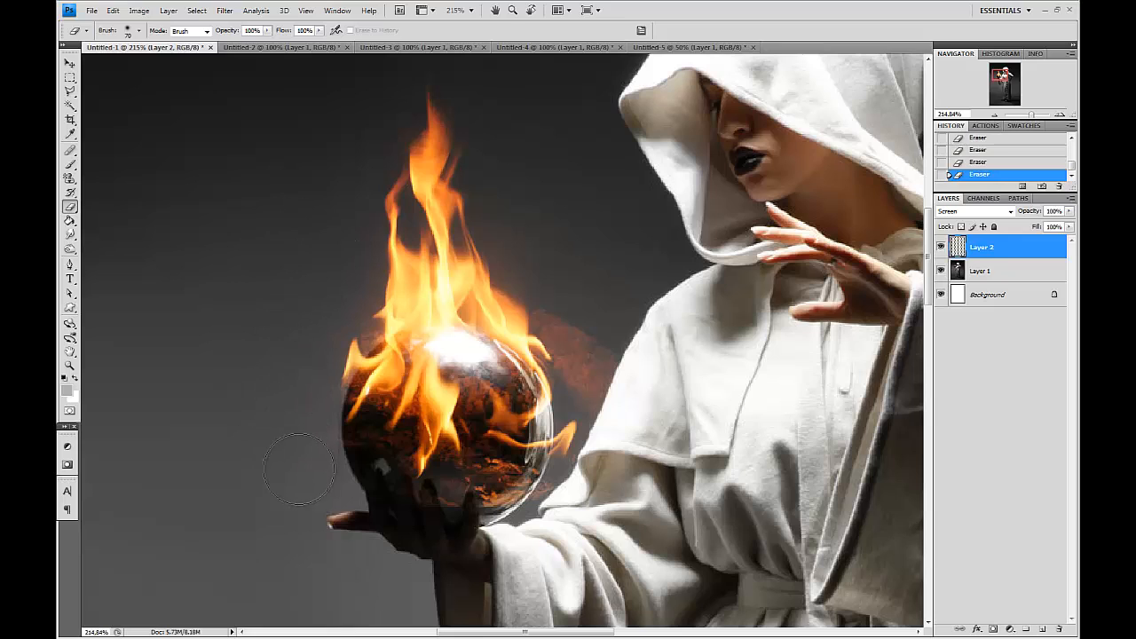
pyautogui.moveTo(621, 355)
pyautogui.mouseDown()
pyautogui.moveTo(566, 299)
pyautogui.moveTo(588, 374)
pyautogui.mouseUp()
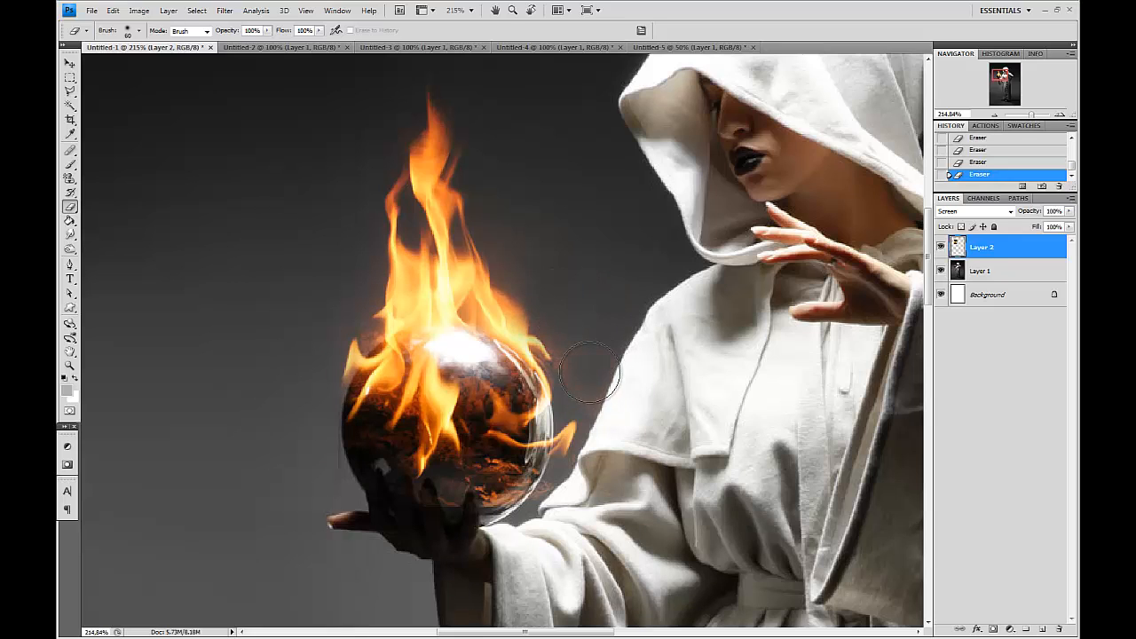
pyautogui.press('[')
pyautogui.press('[')
pyautogui.press(']')
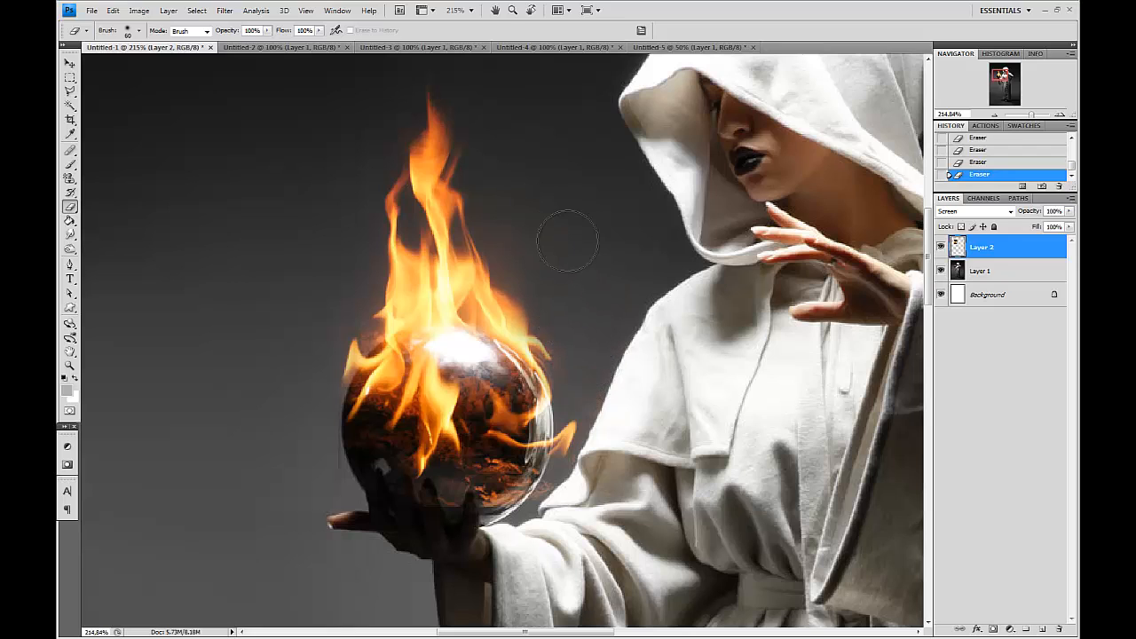
pyautogui.press('[')
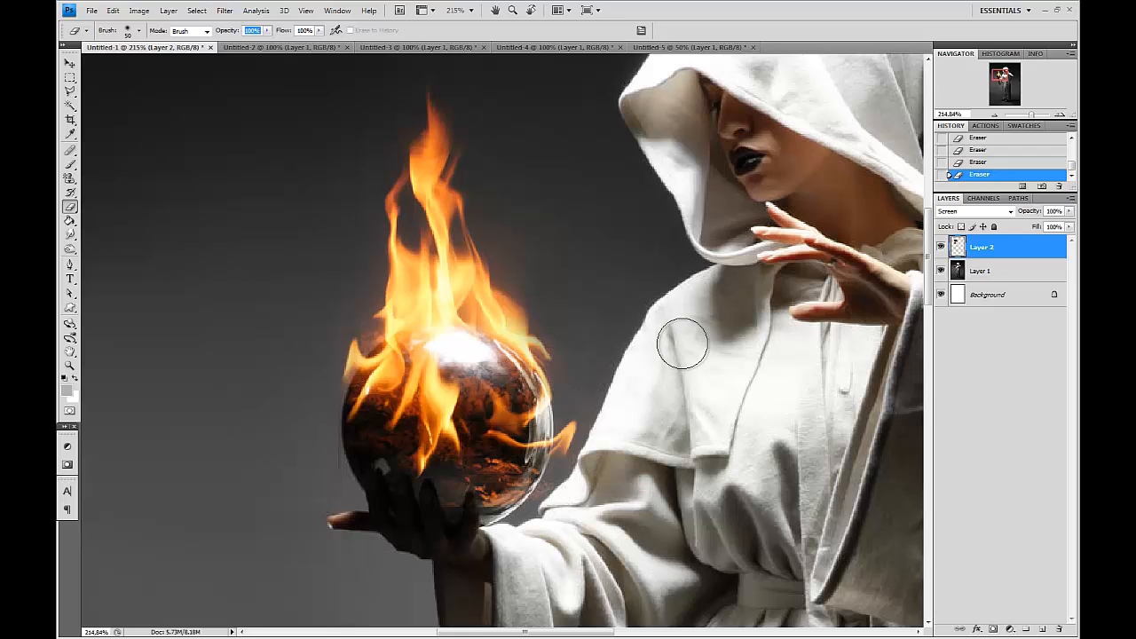
# Duplicate the flame layer and shift the copy slightly to the left.
pyautogui.moveTo(994, 249); pyautogui.dragTo(1042, 629)
pyautogui.press('v')
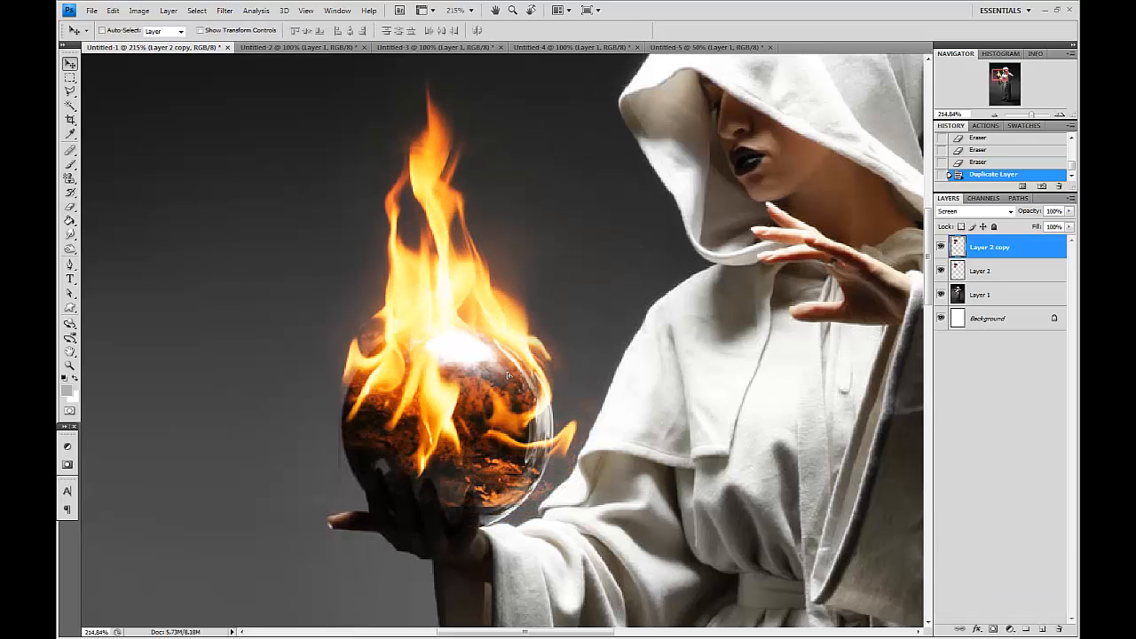
pyautogui.moveTo(509, 368); pyautogui.dragTo(457, 372)
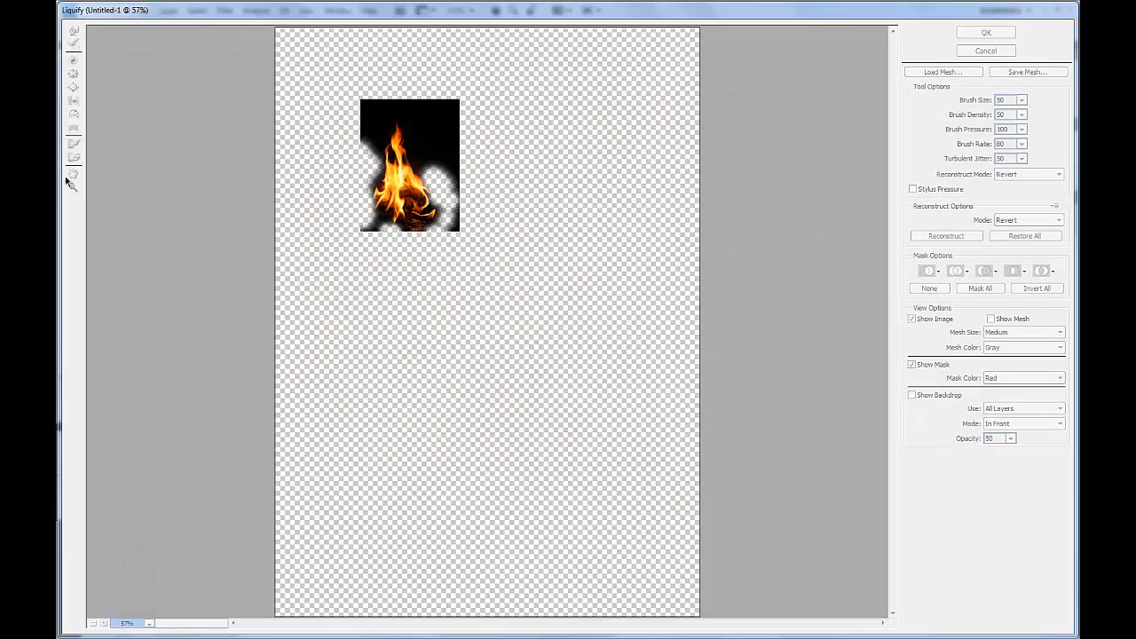
# Warp the copy's flames into new curling shapes with the Liquify Forward Warp tool at brush size 150.
pyautogui.moveTo(344, 102); pyautogui.dragTo(546, 343)
pyautogui.moveTo(223, 64)
pyautogui.mouseDown()
pyautogui.moveTo(482, 241)
pyautogui.moveTo(511, 329)
pyautogui.mouseUp()
pyautogui.click(74, 33)
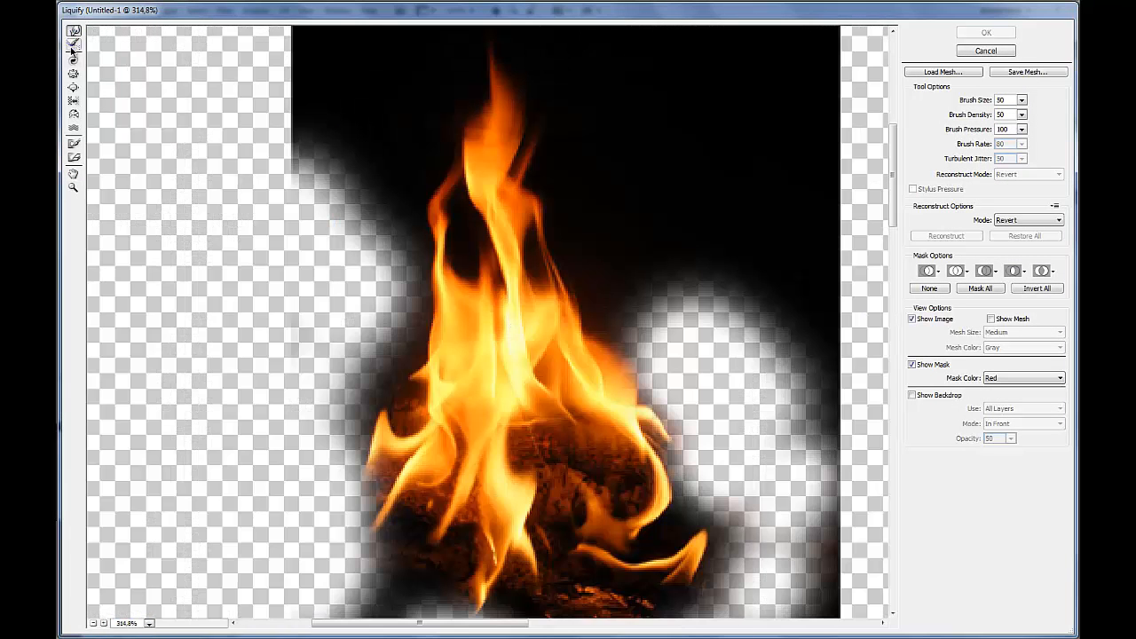
pyautogui.moveTo(502, 222); pyautogui.dragTo(492, 173)
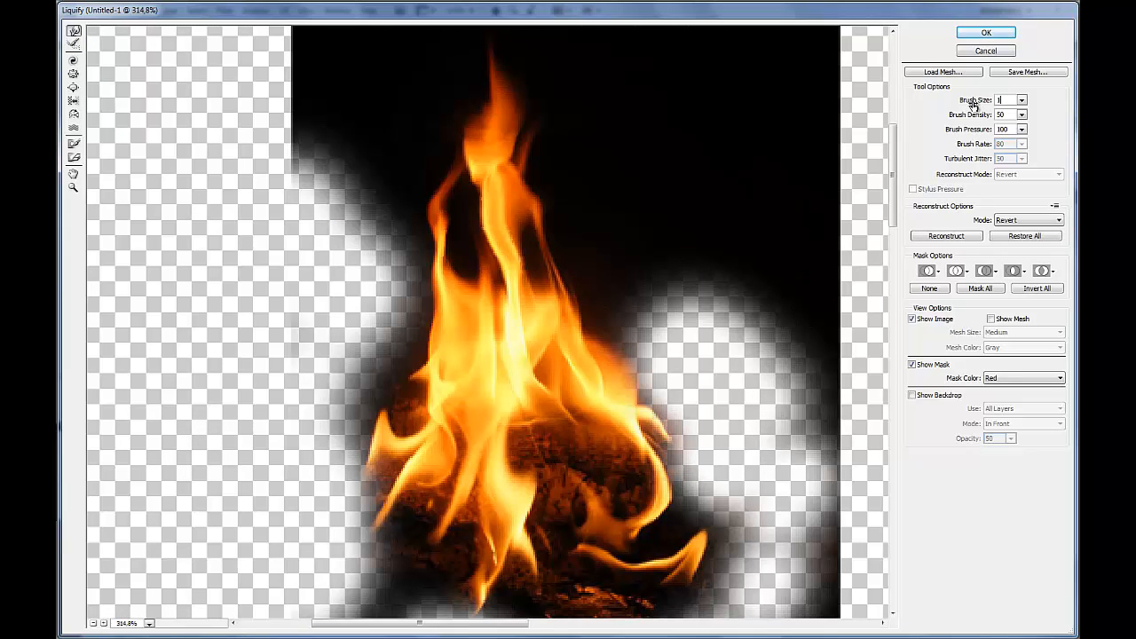
pyautogui.moveTo(500, 189)
pyautogui.mouseDown()
pyautogui.moveTo(530, 195)
pyautogui.moveTo(496, 227)
pyautogui.moveTo(533, 277)
pyautogui.moveTo(602, 303)
pyautogui.moveTo(595, 341)
pyautogui.moveTo(567, 338)
pyautogui.moveTo(555, 307)
pyautogui.moveTo(489, 304)
pyautogui.mouseUp()
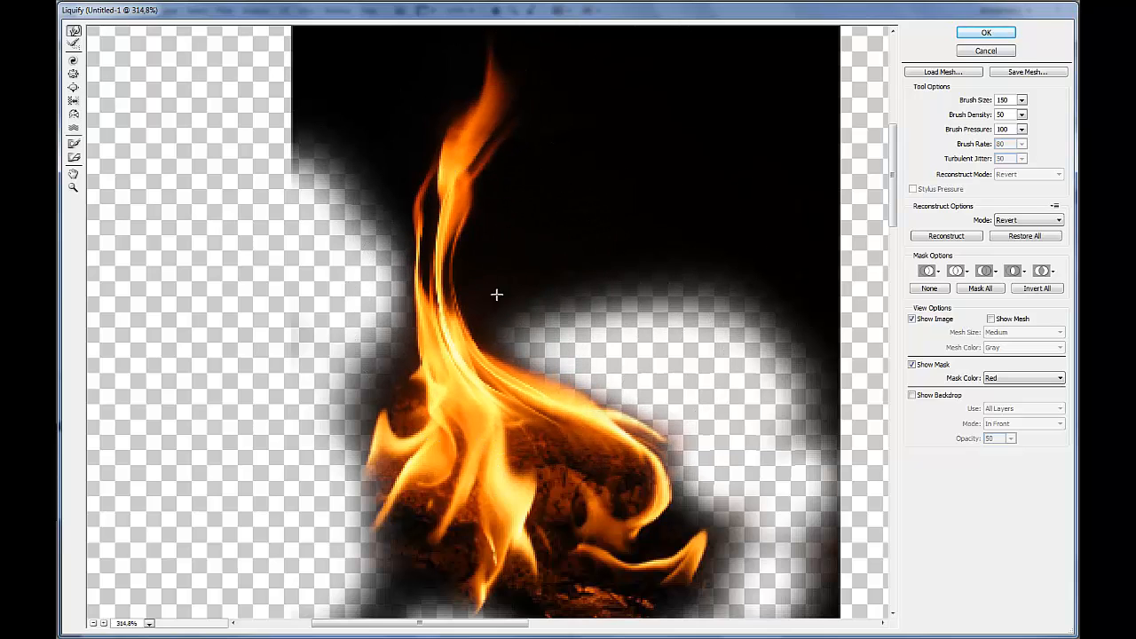
pyautogui.moveTo(503, 116)
pyautogui.mouseDown()
pyautogui.moveTo(479, 184)
pyautogui.moveTo(486, 213)
pyautogui.moveTo(473, 254)
pyautogui.moveTo(506, 302)
pyautogui.moveTo(503, 332)
pyautogui.mouseUp()
pyautogui.moveTo(717, 538)
pyautogui.mouseDown()
pyautogui.moveTo(687, 527)
pyautogui.moveTo(692, 552)
pyautogui.mouseUp()
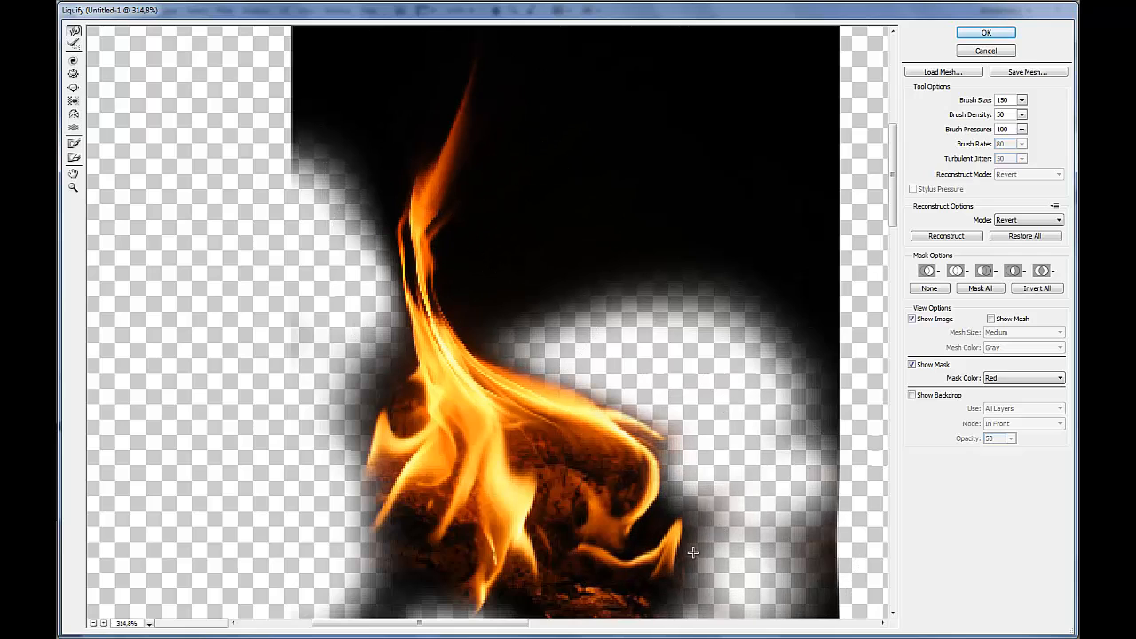
pyautogui.moveTo(647, 421)
pyautogui.mouseDown()
pyautogui.moveTo(619, 435)
pyautogui.moveTo(592, 382)
pyautogui.mouseUp()
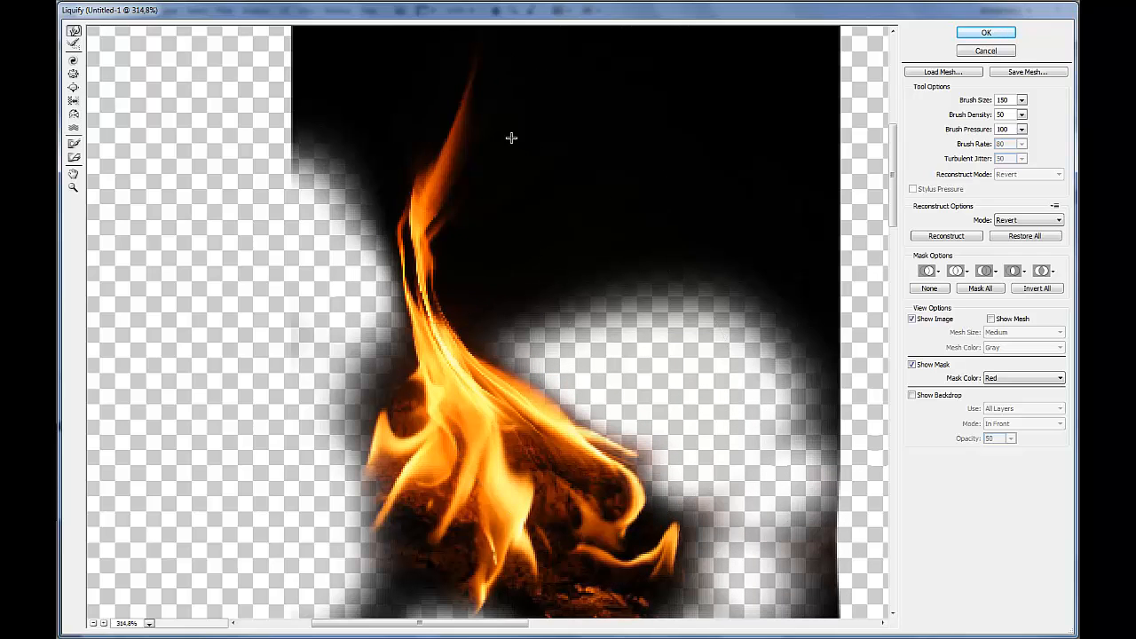
pyautogui.moveTo(465, 135); pyautogui.dragTo(455, 158)
pyautogui.click(985, 34)
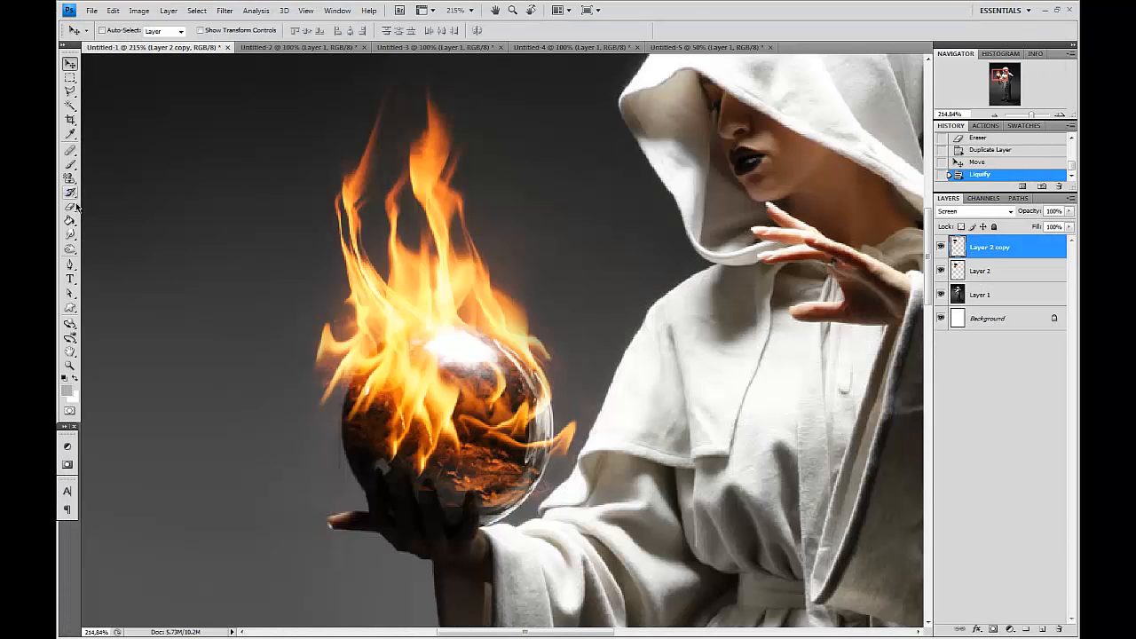
# Erase the copy's excess flames on the left of the sphere, toggling the layer to compare.
pyautogui.click(70, 206)
pyautogui.moveTo(272, 122)
pyautogui.mouseDown()
pyautogui.moveTo(321, 163)
pyautogui.moveTo(312, 209)
pyautogui.mouseUp()
pyautogui.moveTo(320, 161)
pyautogui.mouseDown()
pyautogui.moveTo(429, 408)
pyautogui.moveTo(425, 380)
pyautogui.moveTo(296, 283)
pyautogui.moveTo(314, 343)
pyautogui.moveTo(392, 374)
pyautogui.mouseUp()
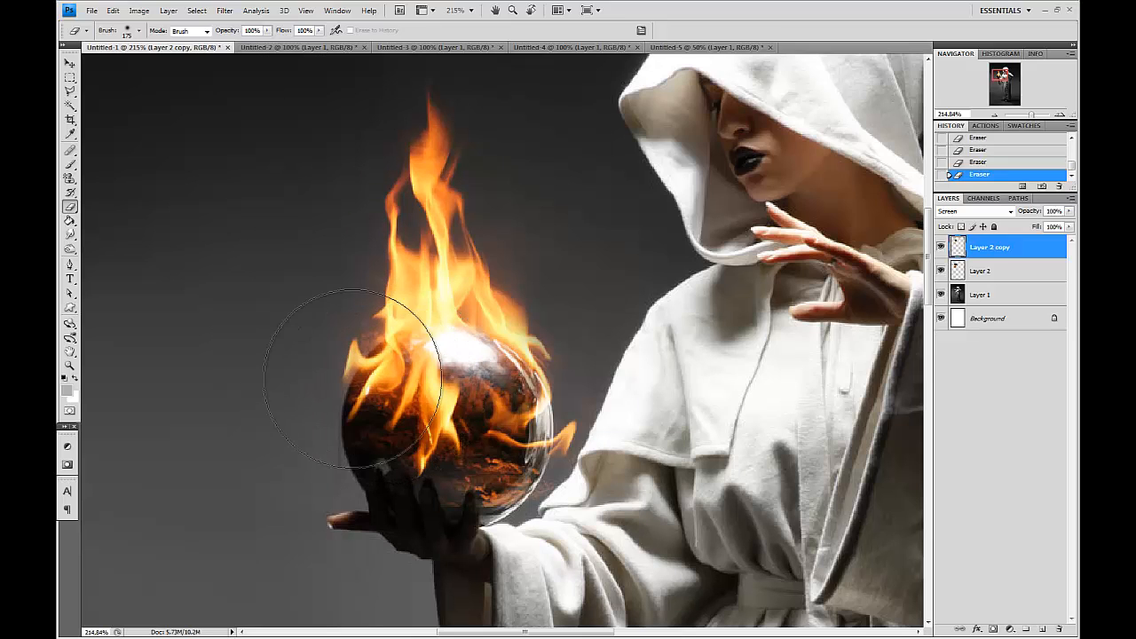
pyautogui.click(942, 246)
pyautogui.click(941, 247)
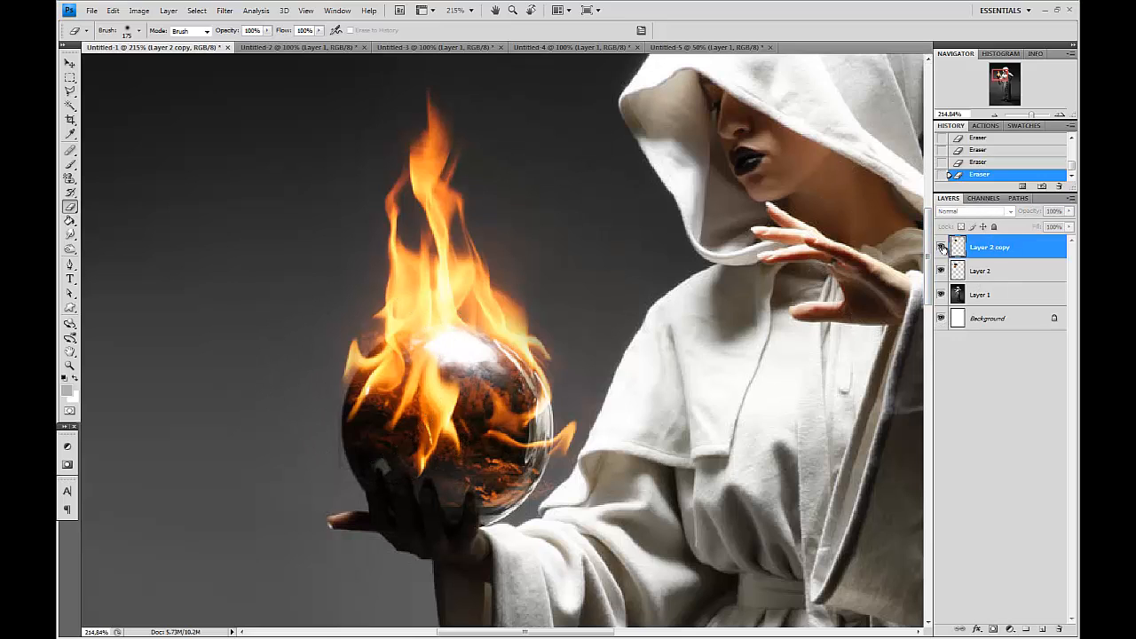
pyautogui.press('v')
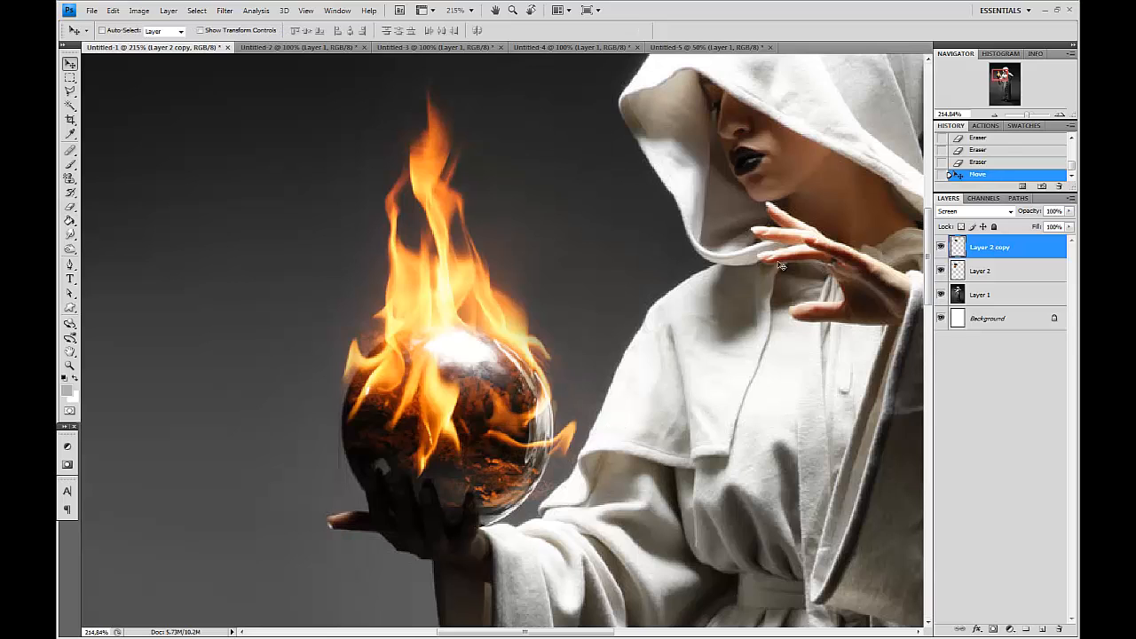
# Copy the fireball image, paste it into the figure document, and set its blending mode to Screen.
pyautogui.hotkey('ctrl', 'Tab')
pyautogui.hotkey('ctrl', 'Tab')
pyautogui.hotkey('ctrl', 'a')
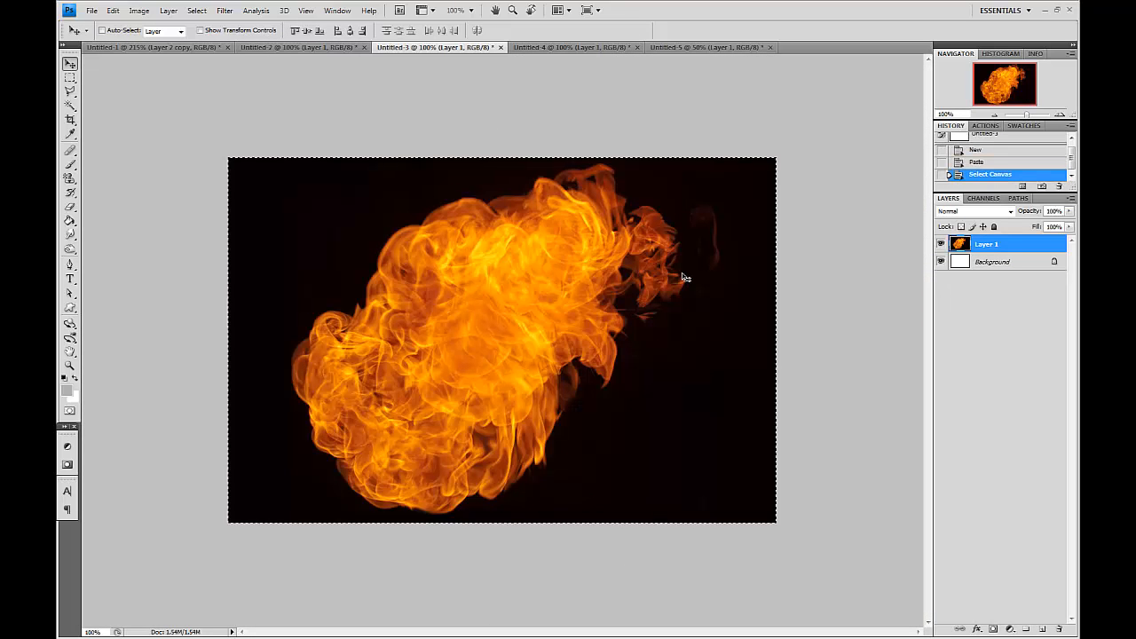
pyautogui.hotkey('ctrl', 'Tab')
pyautogui.hotkey('ctrl', 'Tab')
pyautogui.hotkey('ctrl', 'Tab')
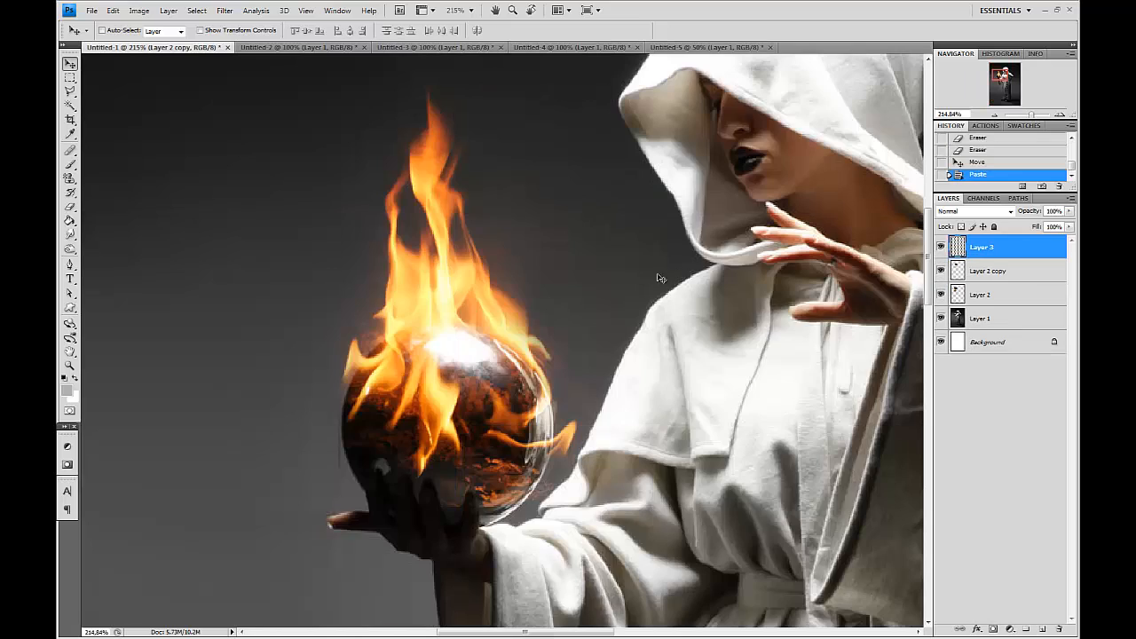
pyautogui.hotkey('ctrl', 'v')
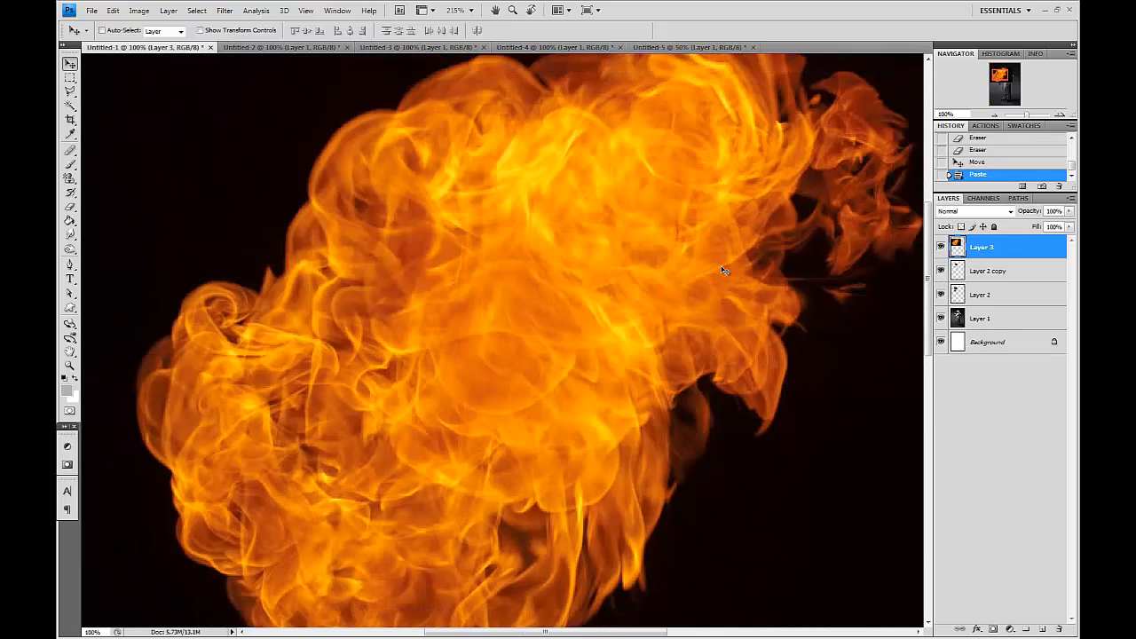
pyautogui.hotkey('ctrl', '-')
pyautogui.hotkey('ctrl', '-')
pyautogui.hotkey('ctrl', '-')
pyautogui.click(961, 213)
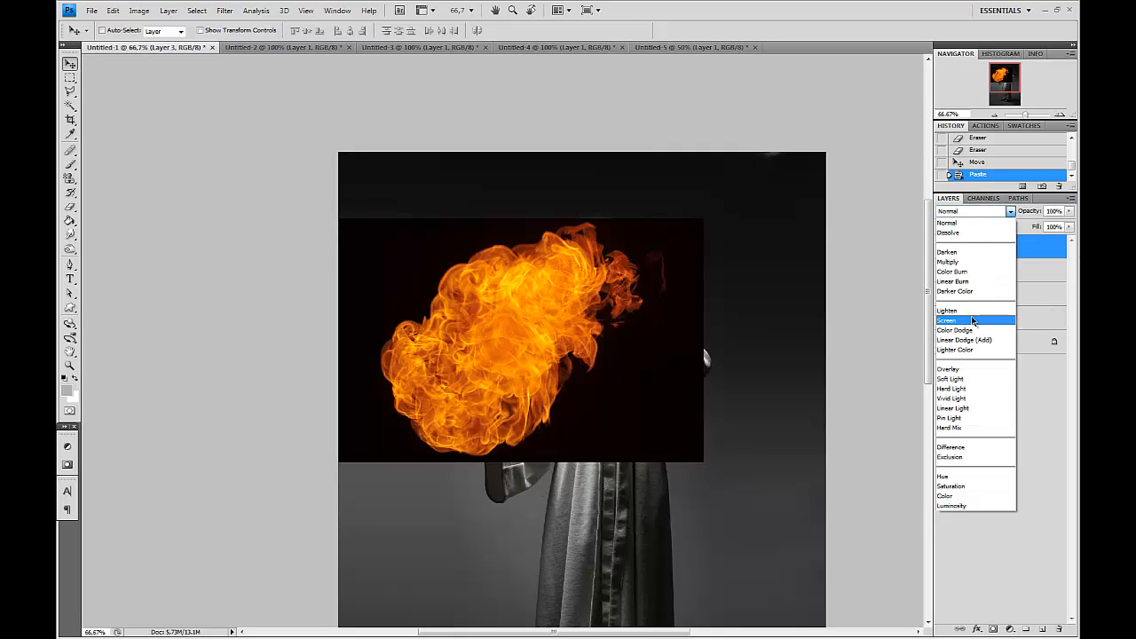
pyautogui.click(954, 320)
# Free-transform the pasted fireball, scaling it to 47.6% and rotating it -75° to sit over the sphere.
pyautogui.hotkey('ctrl', 't')
pyautogui.moveTo(760, 497); pyautogui.dragTo(641, 312)
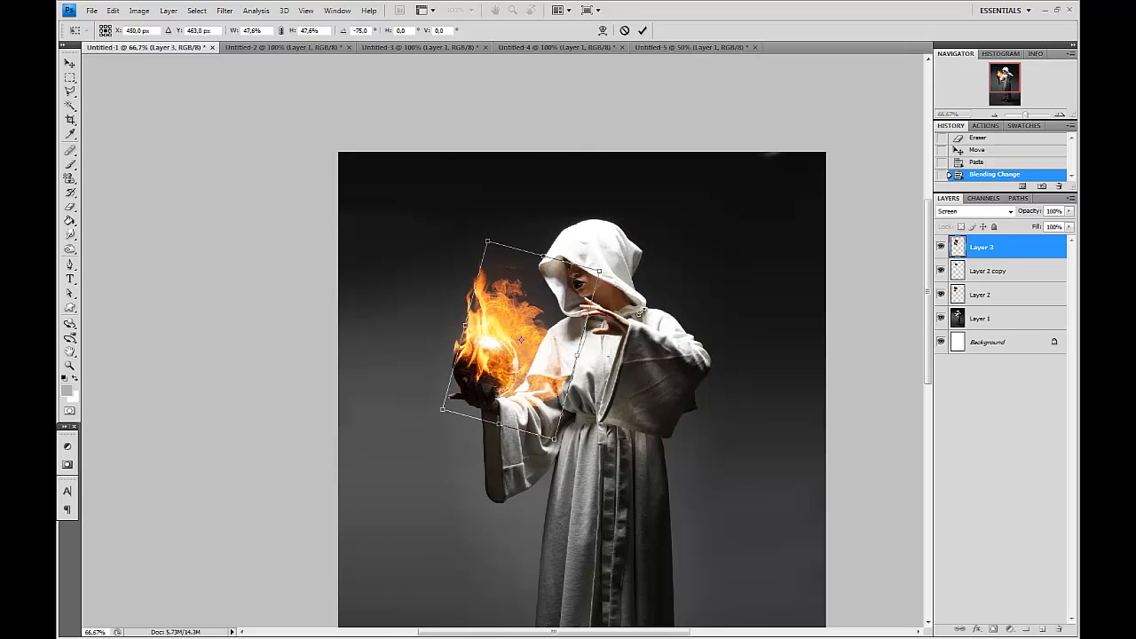
pyautogui.moveTo(557, 361); pyautogui.dragTo(507, 362)
pyautogui.scroll(3, 517, 351)
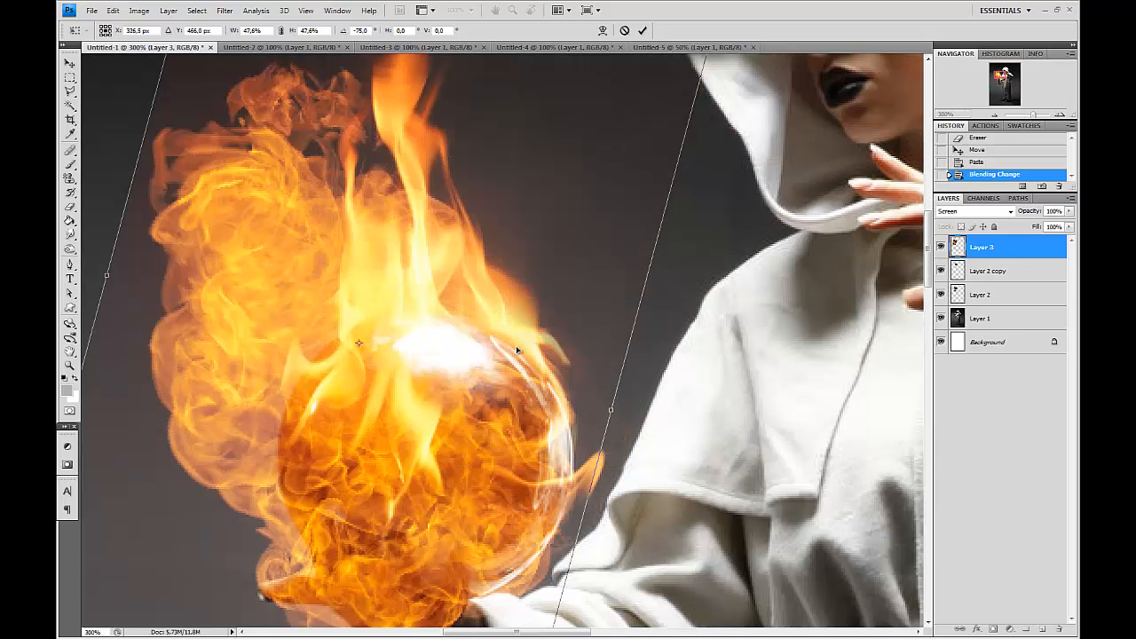
pyautogui.scroll(-2, 518, 350)
pyautogui.moveTo(519, 348); pyautogui.dragTo(529, 333)
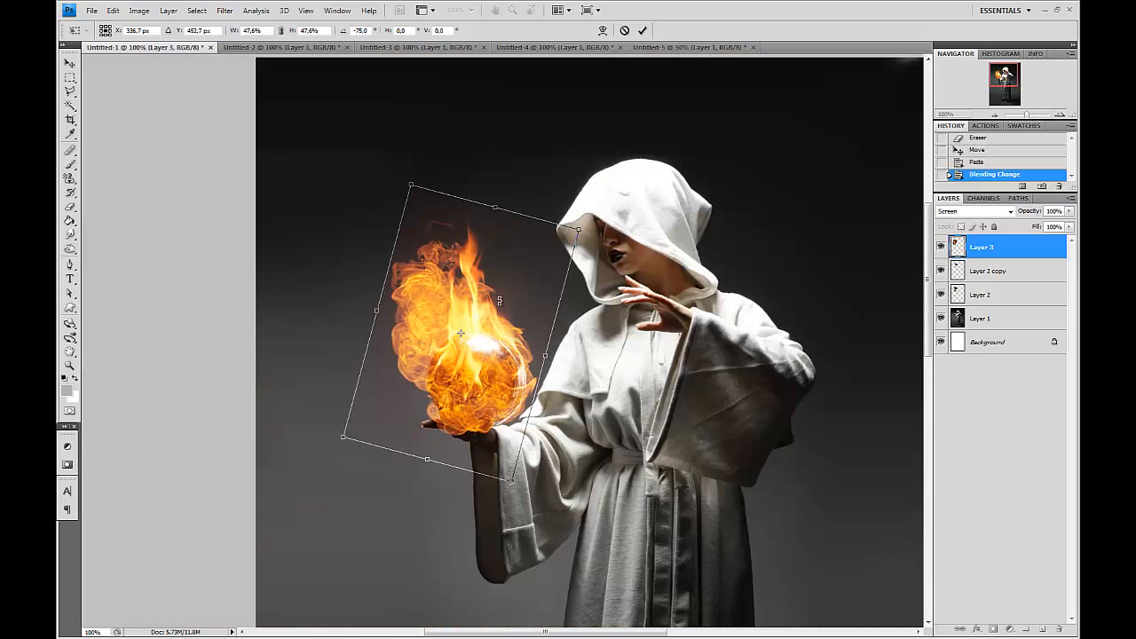
pyautogui.press('Return')
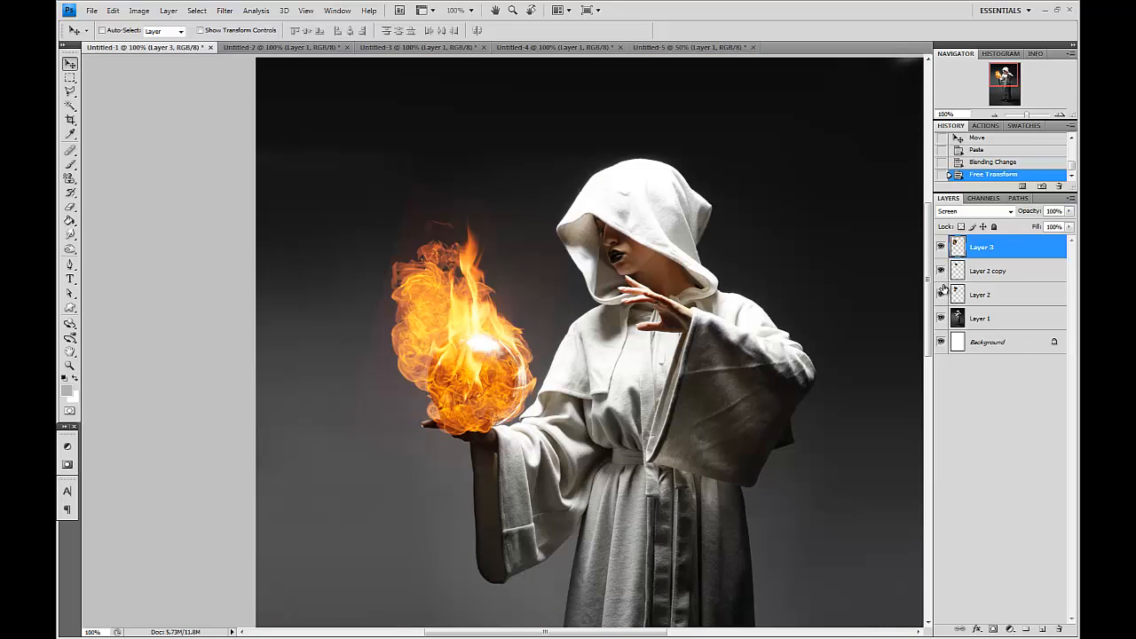
# Hide both earlier flame layers, toggling them to compare, and select the fireball layer.
pyautogui.click(957, 269)
pyautogui.click(941, 270)
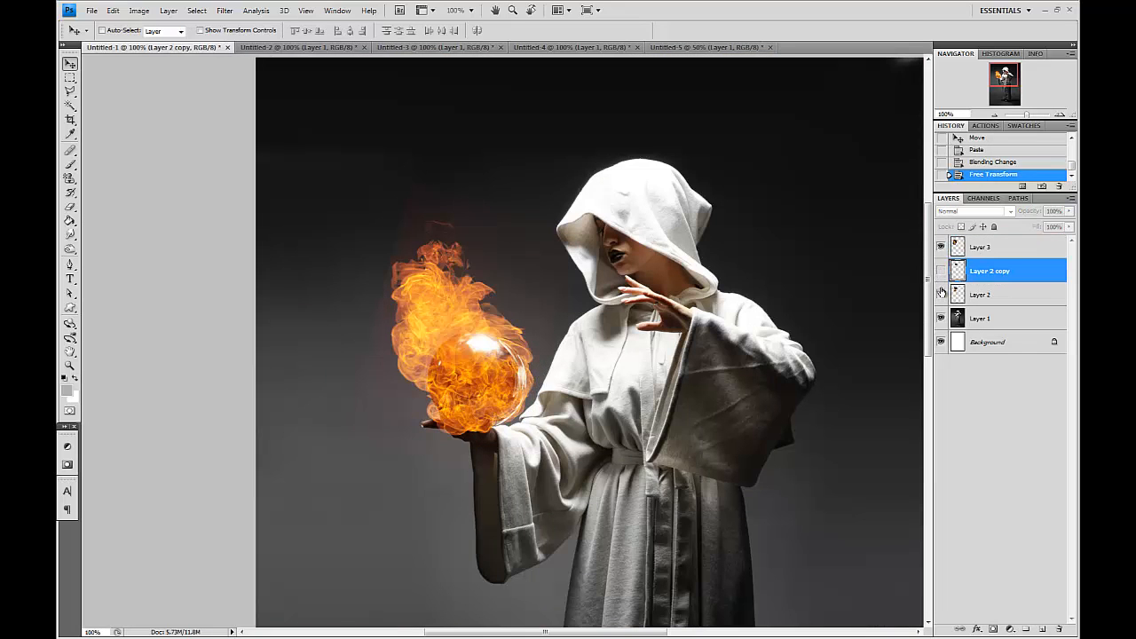
pyautogui.click(942, 247)
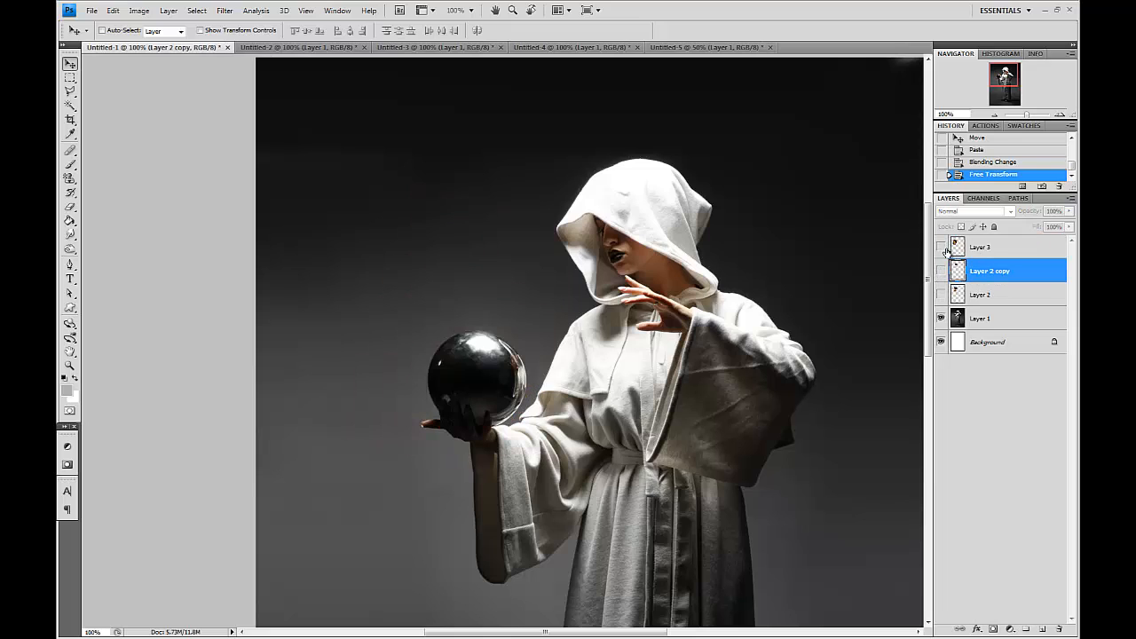
pyautogui.click(942, 246)
pyautogui.click(941, 247)
pyautogui.click(941, 294)
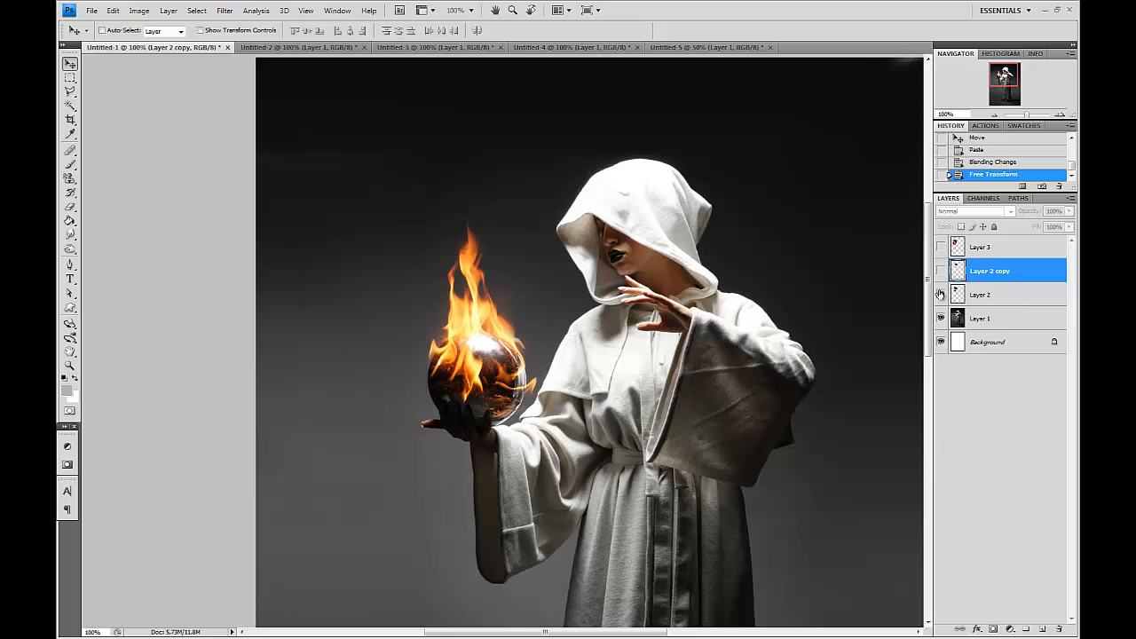
pyautogui.click(940, 294)
pyautogui.click(935, 245)
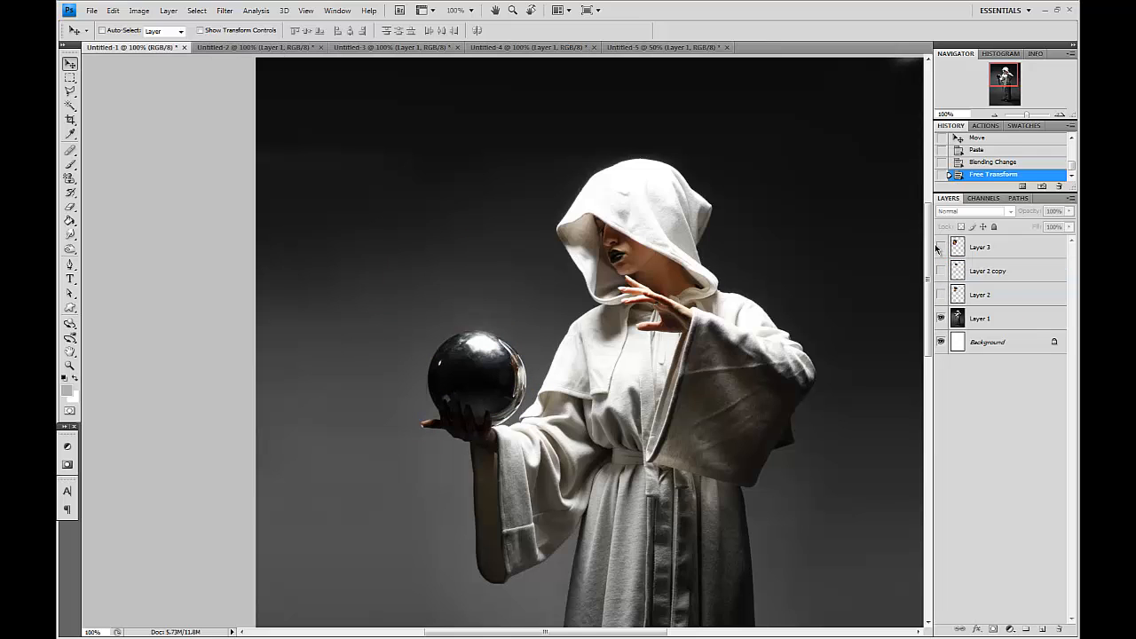
pyautogui.click(941, 247)
pyautogui.click(980, 254)
# Move the fireball layer down so it centres on the glass sphere.
pyautogui.moveTo(519, 417); pyautogui.dragTo(560, 334)
pyautogui.hotkey('ctrl', '+')
pyautogui.hotkey('ctrl', '+')
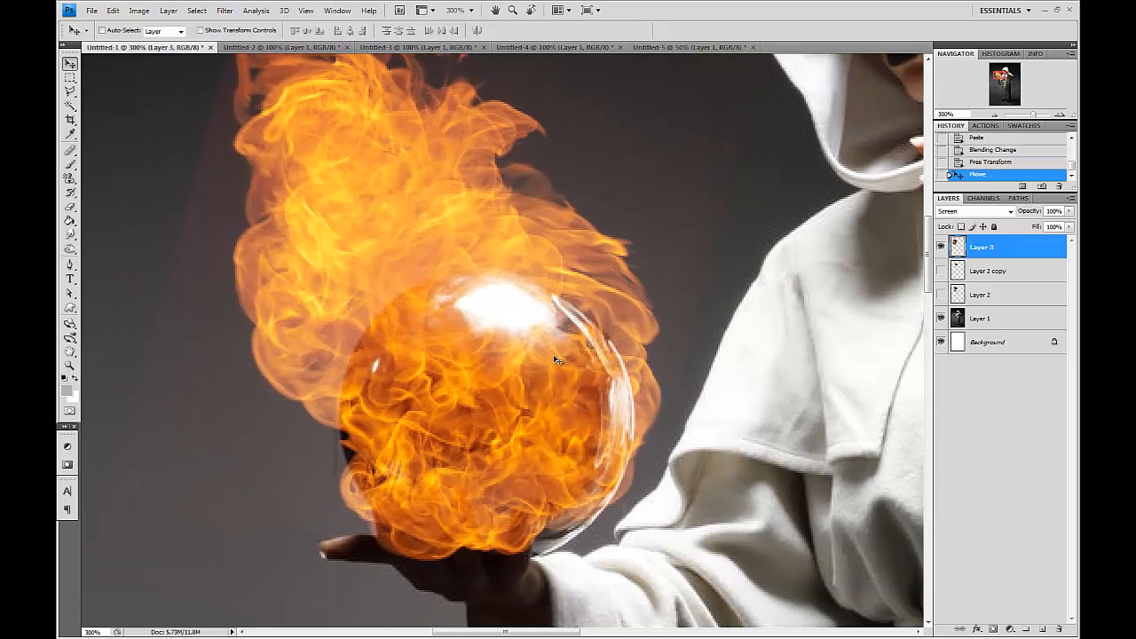
pyautogui.moveTo(361, 294); pyautogui.dragTo(363, 355)
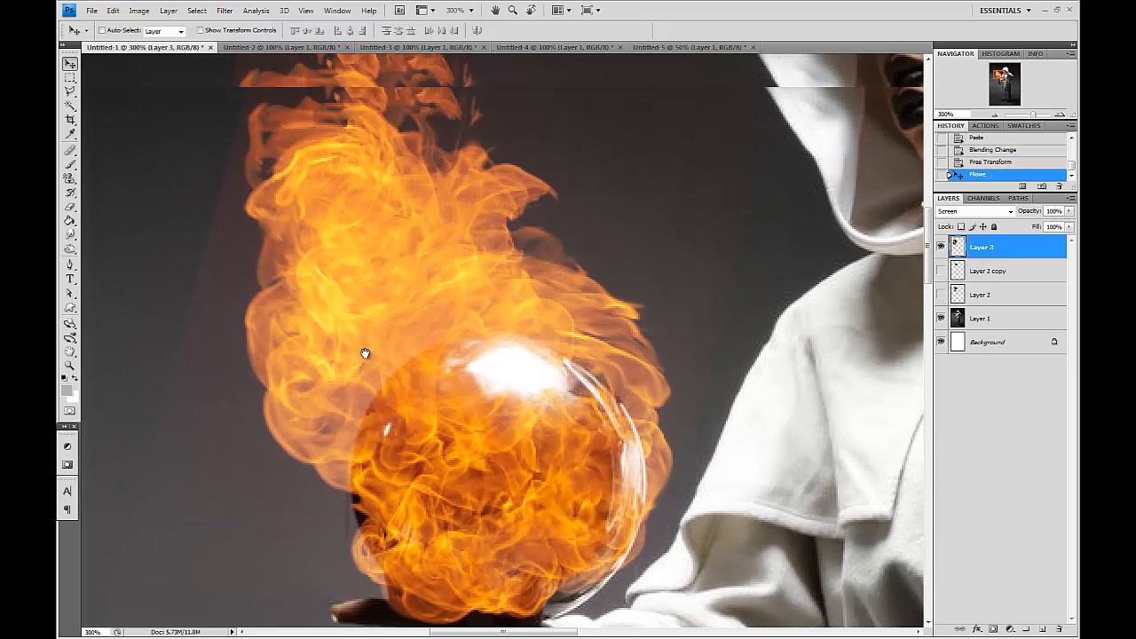
# Switch to the Elliptical Marquee and set its feather to 0 px.
pyautogui.click(70, 89)
pyautogui.moveTo(70, 80); pyautogui.dragTo(105, 89)
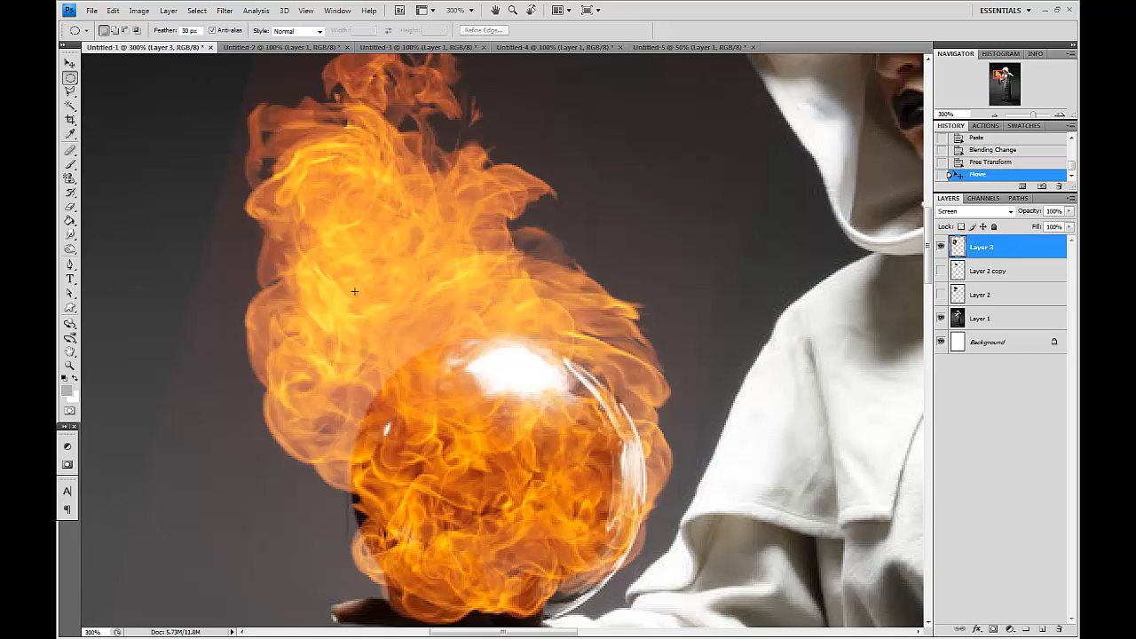
pyautogui.scroll(-5, 361, 369)
pyautogui.moveTo(612, 305); pyautogui.dragTo(640, 319)
pyautogui.moveTo(571, 388); pyautogui.dragTo(578, 475)
pyautogui.hotkey('ctrl', 'd')
pyautogui.doubleClick(190, 32)
pyautogui.write('0')
pyautogui.press('Return')
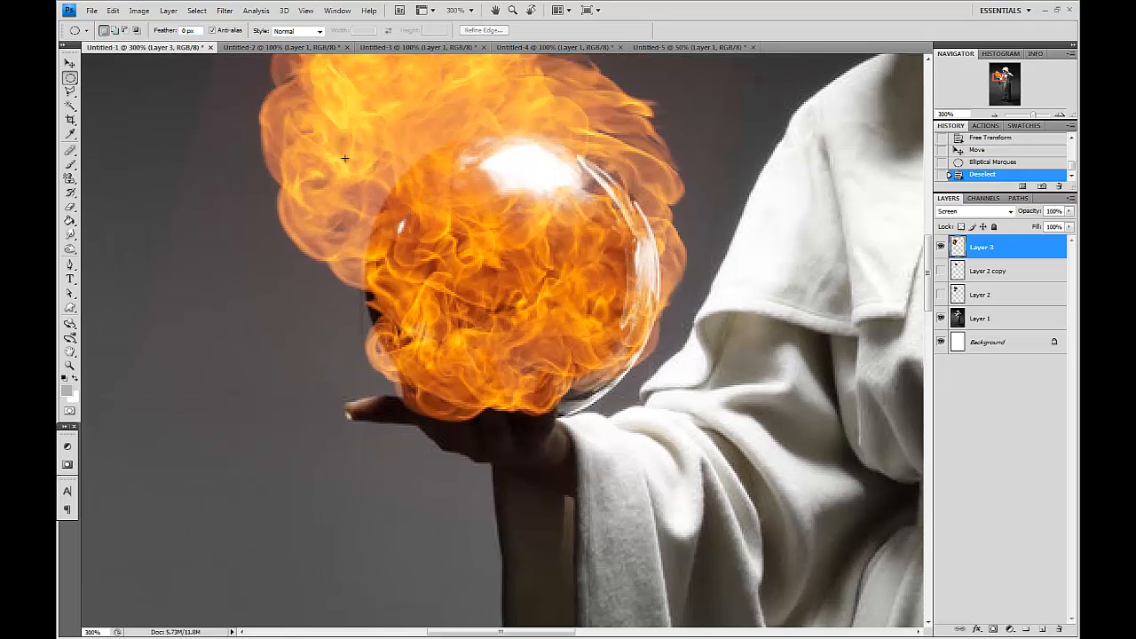
pyautogui.moveTo(649, 433); pyautogui.dragTo(652, 422)
pyautogui.moveTo(561, 323); pyautogui.dragTo(527, 312)
pyautogui.moveTo(572, 369); pyautogui.dragTo(617, 414)
pyautogui.moveTo(524, 316); pyautogui.dragTo(561, 321)
pyautogui.moveTo(311, 121); pyautogui.dragTo(561, 329)
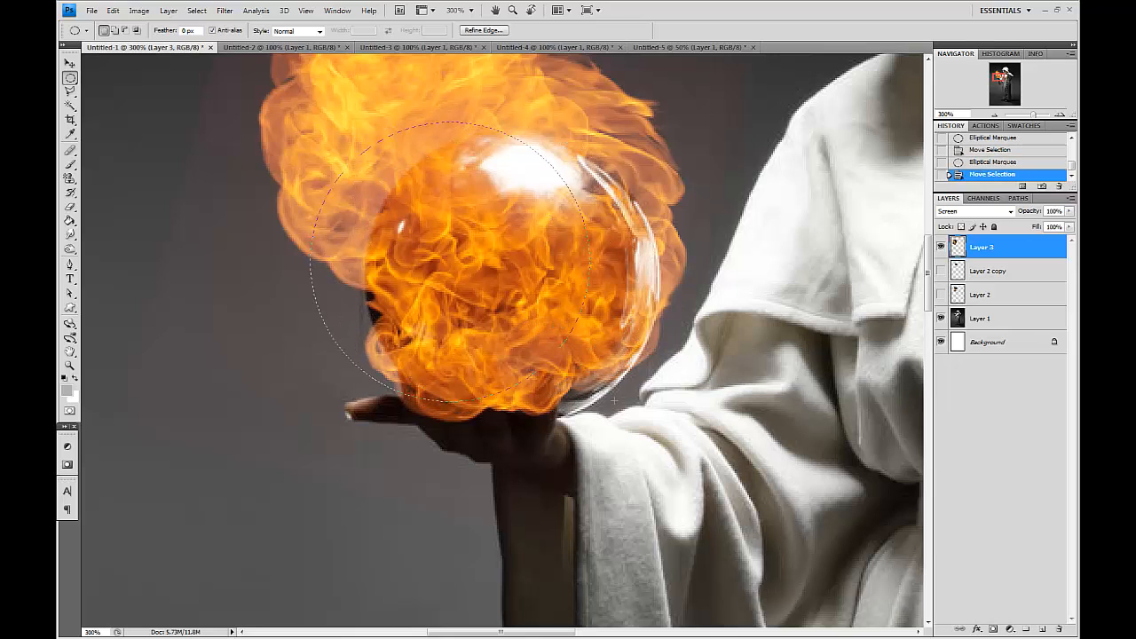
pyautogui.moveTo(593, 403); pyautogui.dragTo(593, 405)
pyautogui.moveTo(456, 282); pyautogui.dragTo(496, 287)
pyautogui.moveTo(576, 444); pyautogui.dragTo(589, 446)
pyautogui.moveTo(441, 292); pyautogui.dragTo(513, 303)
# Draw an ellipse shape over the glass sphere with the Ellipse tool.
pyautogui.moveTo(70, 307); pyautogui.dragTo(142, 332)
pyautogui.moveTo(363, 155)
pyautogui.mouseDown()
pyautogui.moveTo(592, 293)
pyautogui.moveTo(647, 471)
pyautogui.mouseUp()
pyautogui.moveTo(520, 348); pyautogui.dragTo(519, 327)
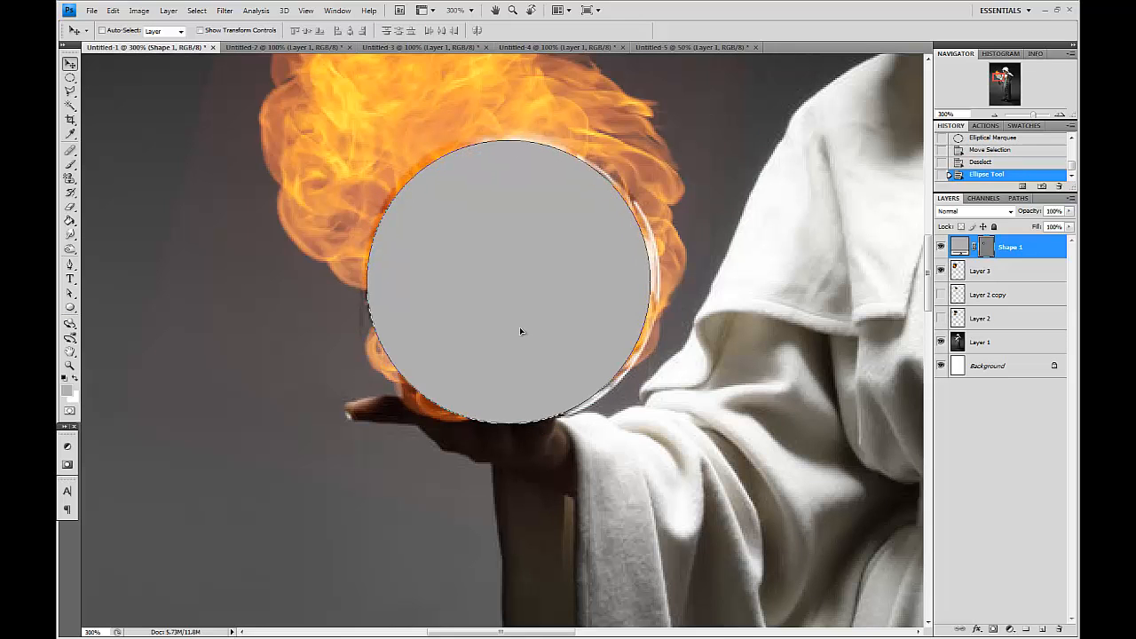
# Scale the circle shape to about 106% and nudge it left to match the sphere's outline.
pyautogui.hotkey('ctrl', 't')
pyautogui.moveTo(649, 141); pyautogui.dragTo(663, 130)
pyautogui.moveTo(620, 214); pyautogui.dragTo(620, 222)
pyautogui.press('Left')
pyautogui.press('Left')
pyautogui.press('Left')
pyautogui.press('Left')
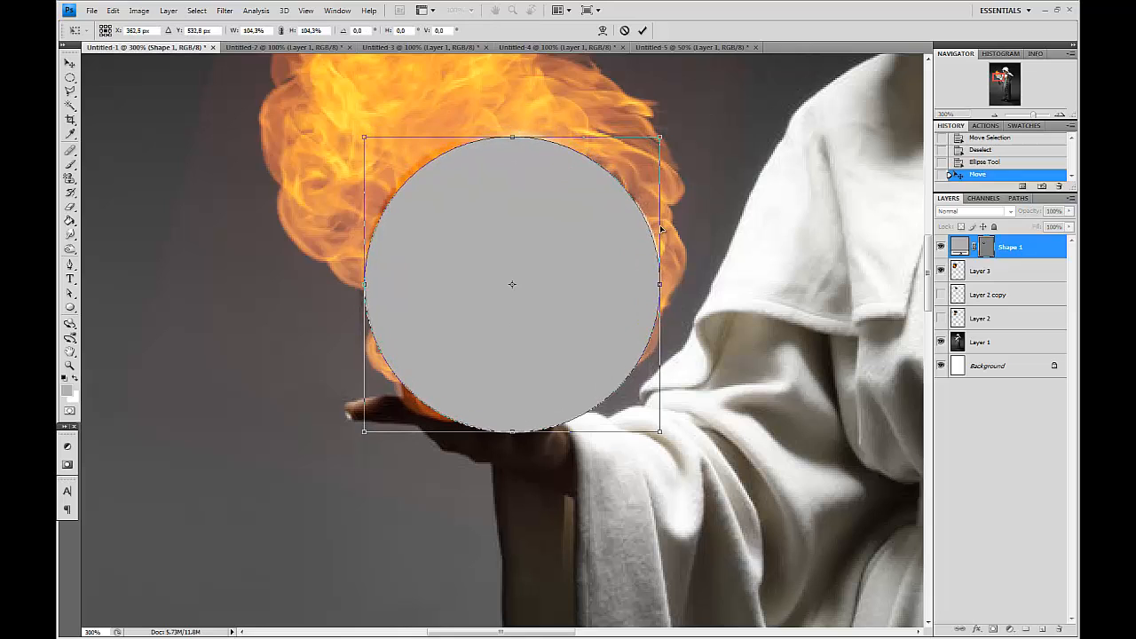
pyautogui.moveTo(356, 136); pyautogui.dragTo(351, 130)
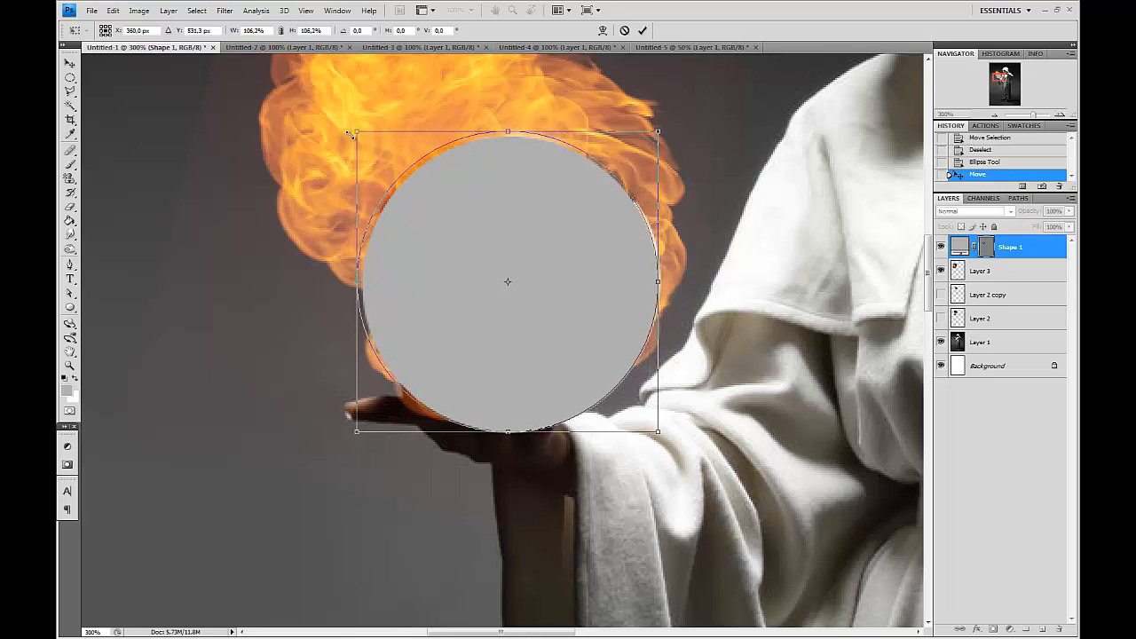
pyautogui.press('Return')
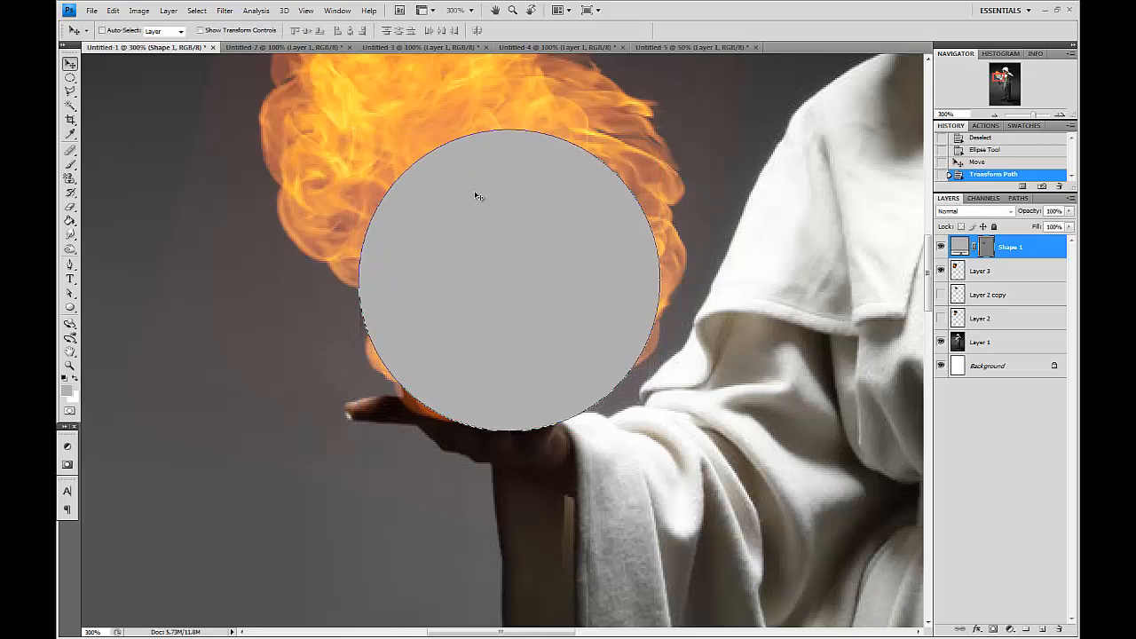
# Load the circle as a selection, invert it, and delete the fireball outside it, hiding the circle shape.
pyautogui.keyDown('ctrl'); pyautogui.click(983, 248); pyautogui.keyUp('ctrl')
pyautogui.hotkey('ctrl', 'shift', 'i')
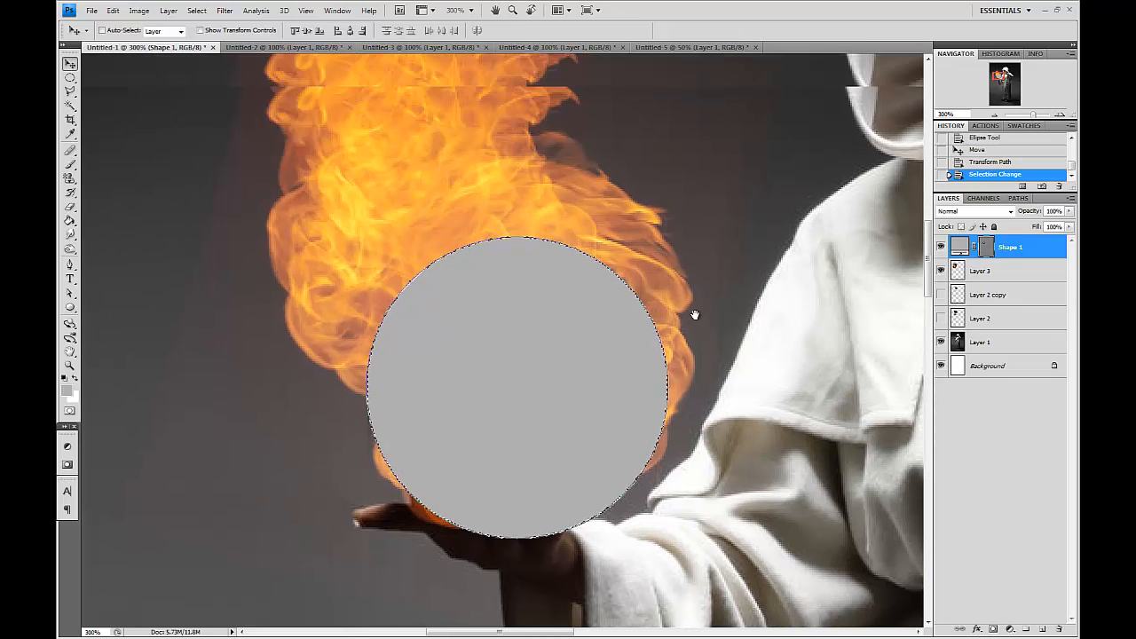
pyautogui.scroll(2, 697, 325)
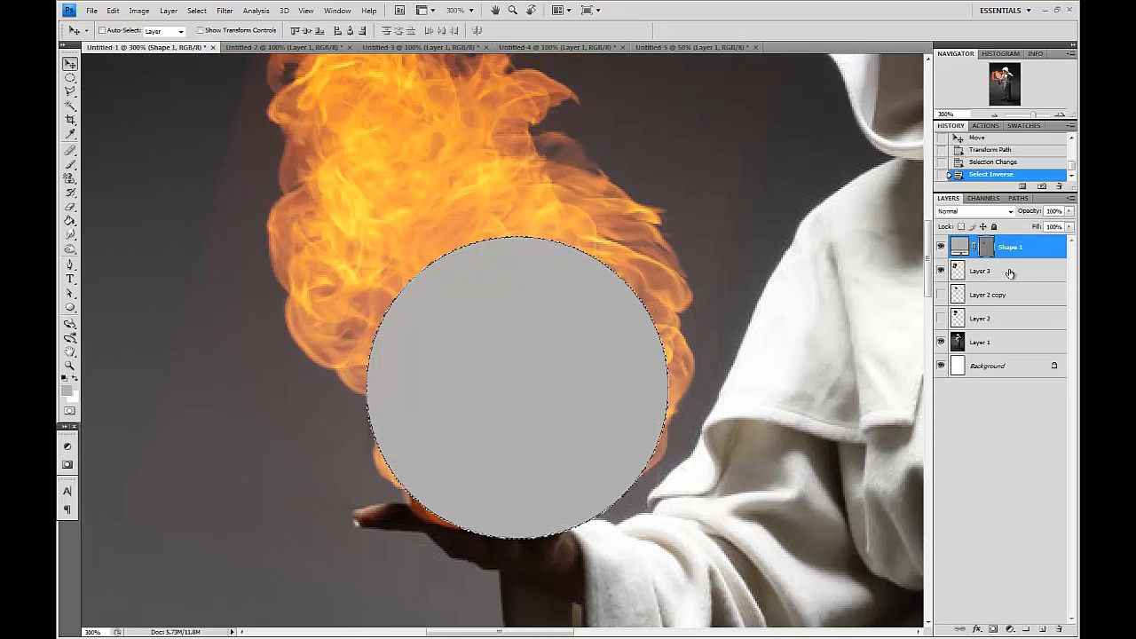
pyautogui.click(1009, 273)
pyautogui.press('Delete')
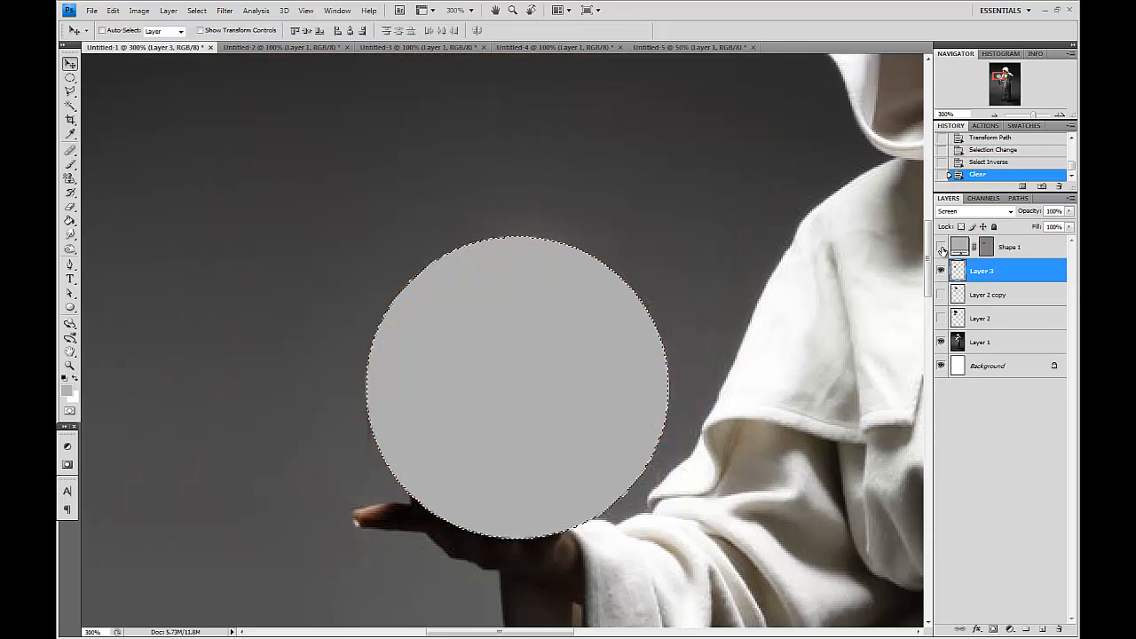
pyautogui.hotkey('ctrl', 'd')
pyautogui.click(940, 247)
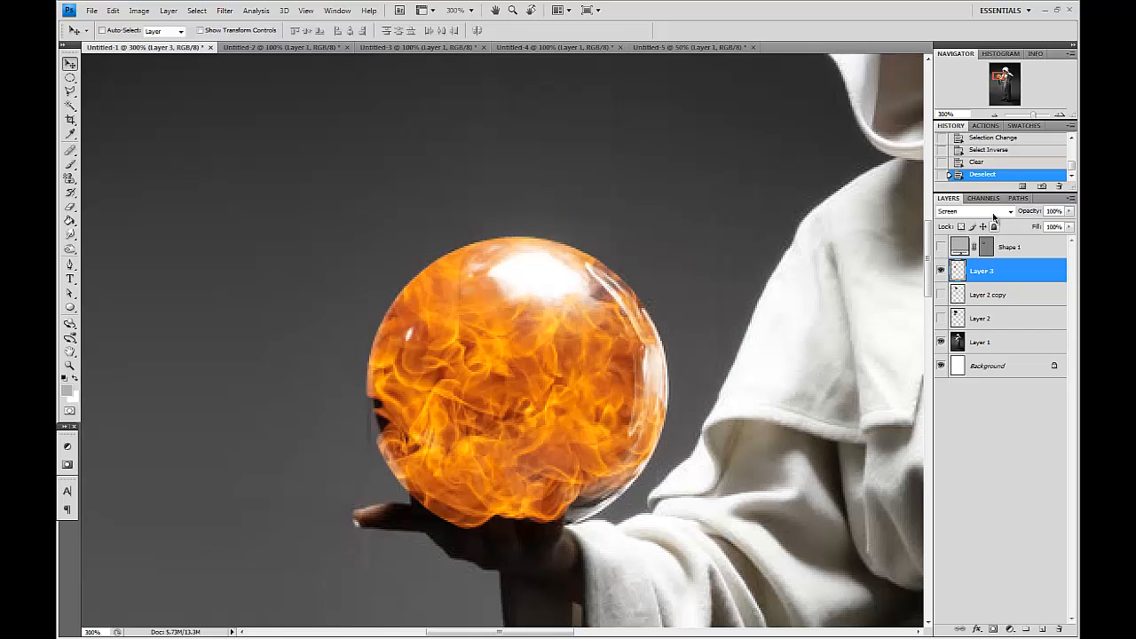
# Revert the history to before the deletion and deselect.
pyautogui.click(990, 149)
pyautogui.click(941, 246)
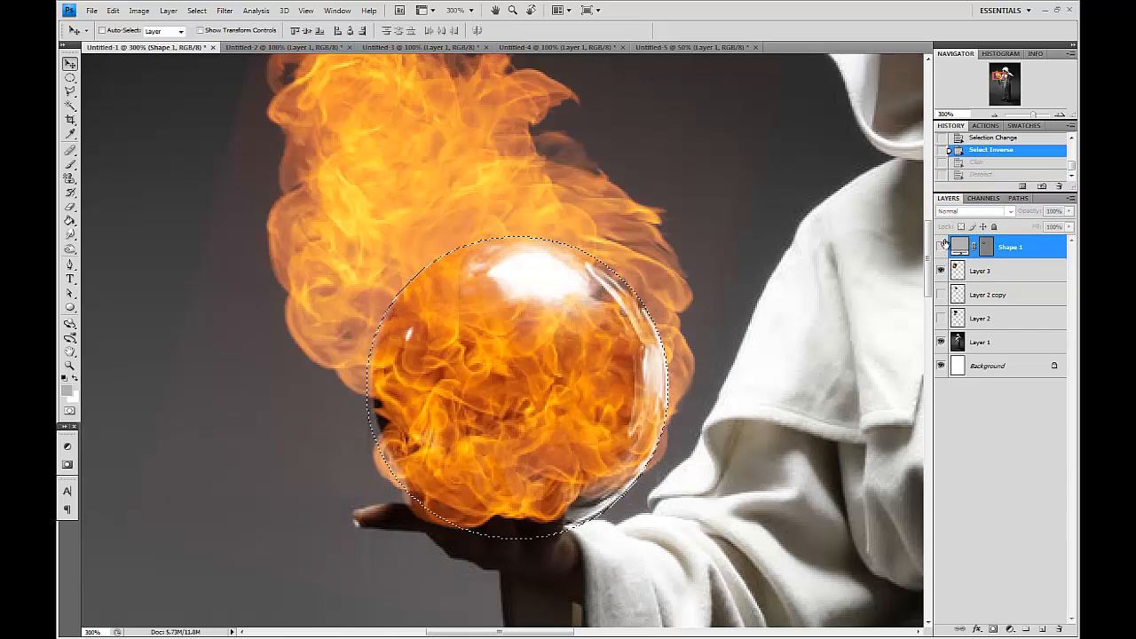
pyautogui.hotkey('ctrl', 'd')
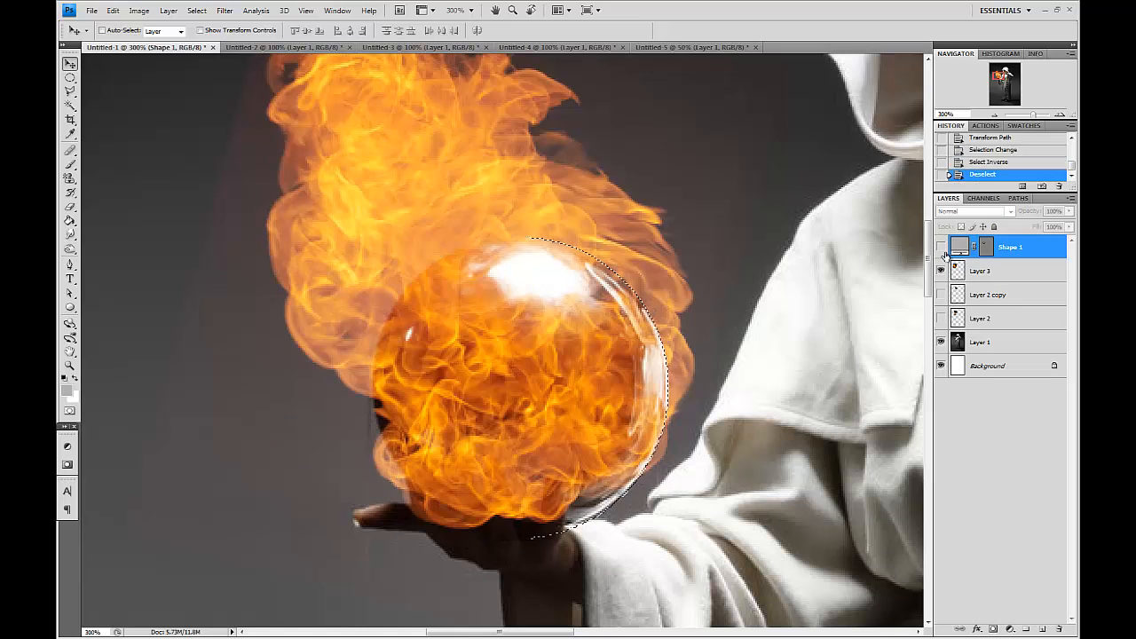
# Shrink the circle shape to 97.5% and move it down onto the sphere.
pyautogui.hotkey('ctrl', 't')
pyautogui.moveTo(366, 541); pyautogui.dragTo(376, 537)
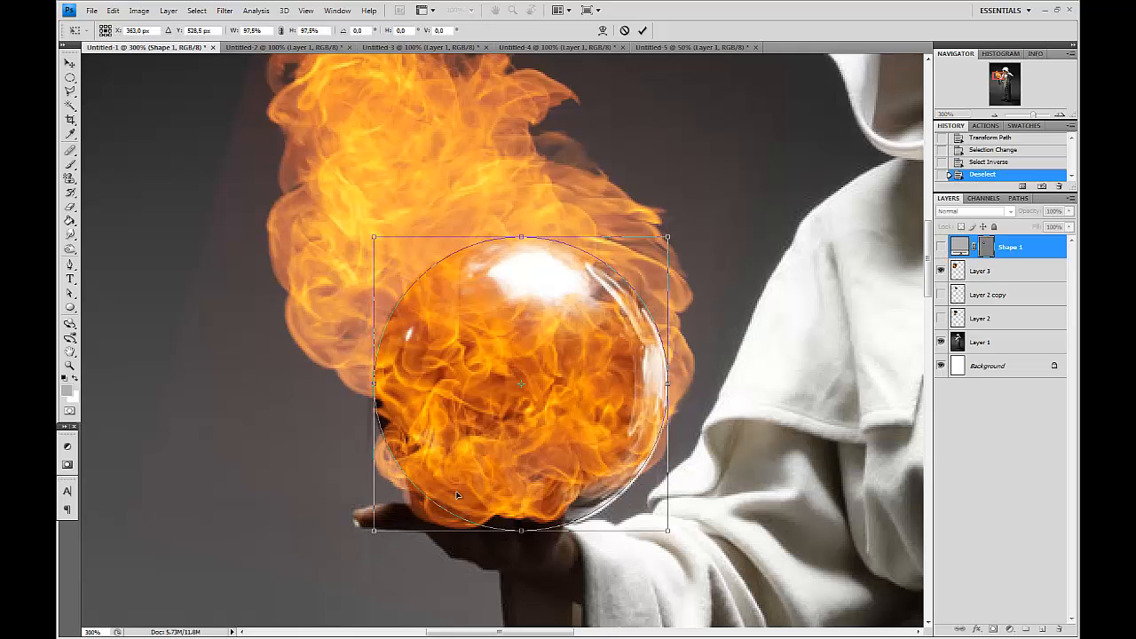
pyautogui.press('Return')
pyautogui.moveTo(544, 416); pyautogui.dragTo(558, 453)
# Load the circle's inverted selection and erase the fireball's flames outside the sphere with a soft eraser.
pyautogui.keyDown('ctrl'); pyautogui.click(990, 248); pyautogui.keyUp('ctrl')
pyautogui.hotkey('ctrl', 'shift', 'i')
pyautogui.press('e')
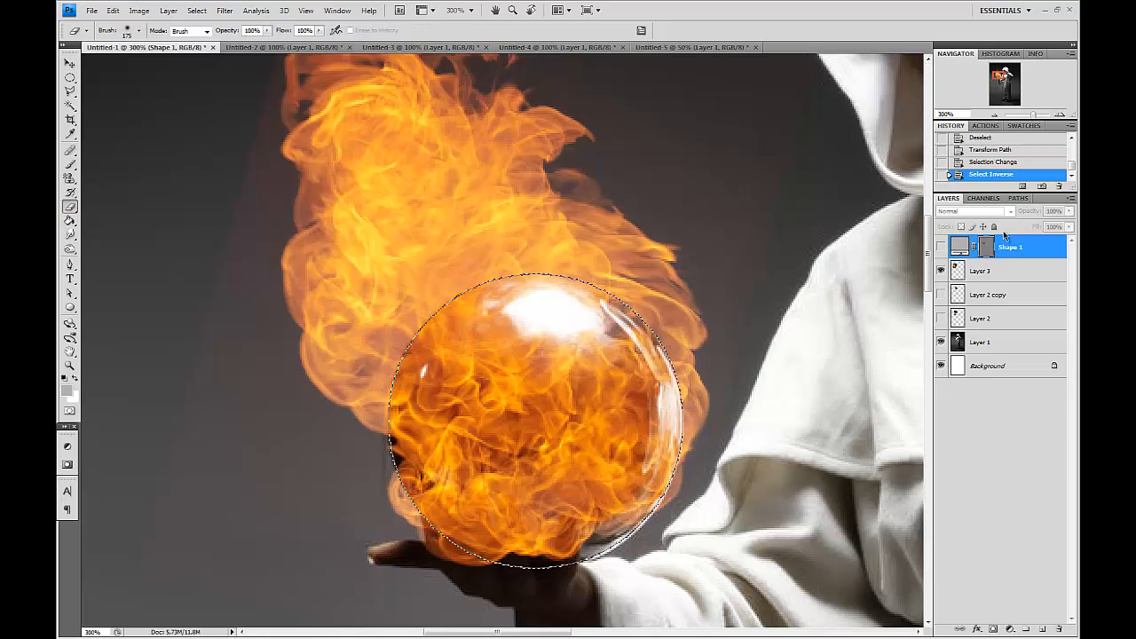
pyautogui.click(1000, 271)
pyautogui.press('[')
pyautogui.press('[')
pyautogui.press('[')
pyautogui.press('[')
pyautogui.press('[')
pyautogui.press('[')
pyautogui.press('[')
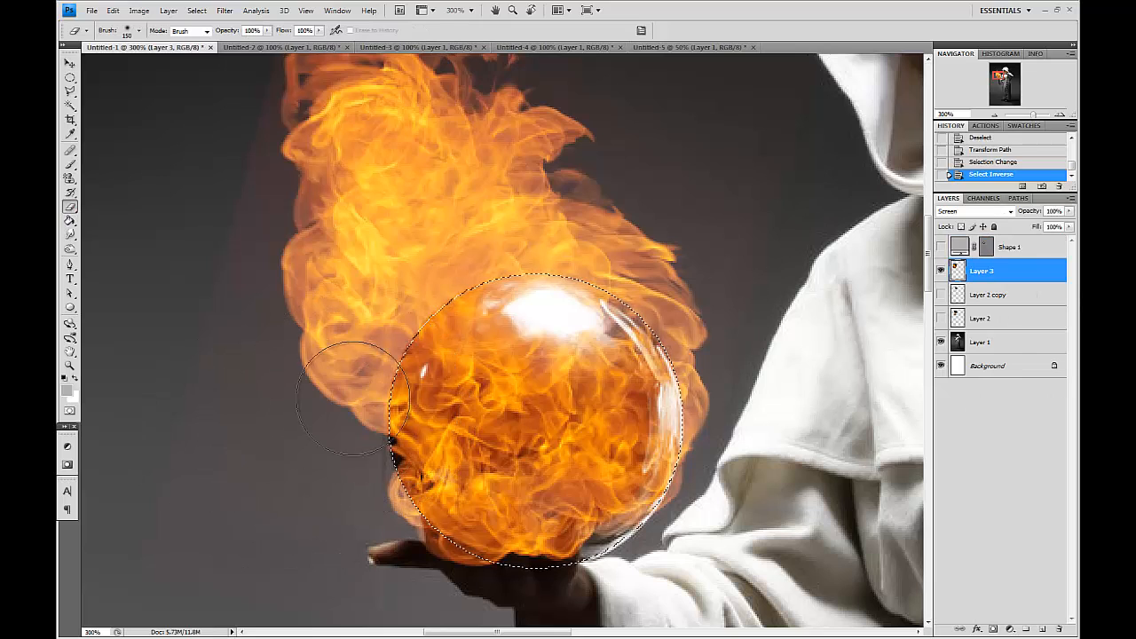
pyautogui.moveTo(362, 407); pyautogui.dragTo(380, 380)
pyautogui.rightClick(383, 395)
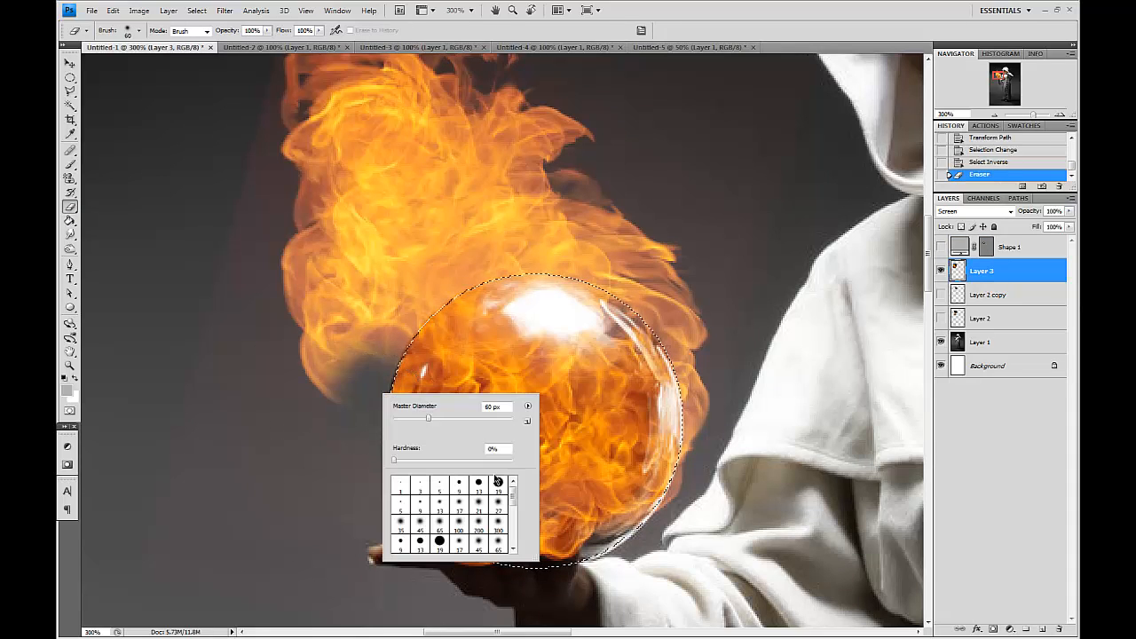
pyautogui.press(']')
pyautogui.moveTo(306, 344)
pyautogui.mouseDown()
pyautogui.moveTo(347, 357)
pyautogui.moveTo(350, 375)
pyautogui.moveTo(329, 370)
pyautogui.moveTo(359, 314)
pyautogui.moveTo(348, 284)
pyautogui.moveTo(471, 385)
pyautogui.mouseUp()
pyautogui.moveTo(401, 337)
pyautogui.mouseDown()
pyautogui.moveTo(535, 242)
pyautogui.moveTo(372, 64)
pyautogui.moveTo(256, 234)
pyautogui.moveTo(377, 274)
pyautogui.moveTo(244, 258)
pyautogui.moveTo(358, 179)
pyautogui.moveTo(506, 355)
pyautogui.moveTo(653, 386)
pyautogui.moveTo(795, 395)
pyautogui.moveTo(747, 459)
pyautogui.moveTo(727, 434)
pyautogui.moveTo(666, 268)
pyautogui.mouseUp()
pyautogui.hotkey('ctrl', 'd')
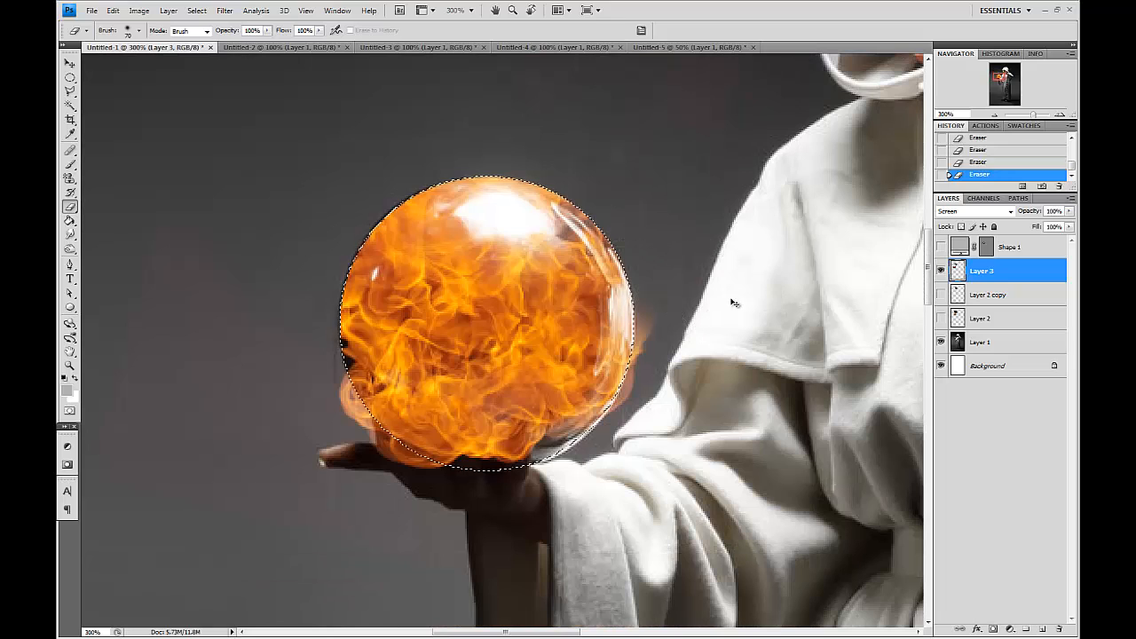
# Nudge the fireball layer up and left by one pixel each.
pyautogui.press('v')
pyautogui.press('Up')
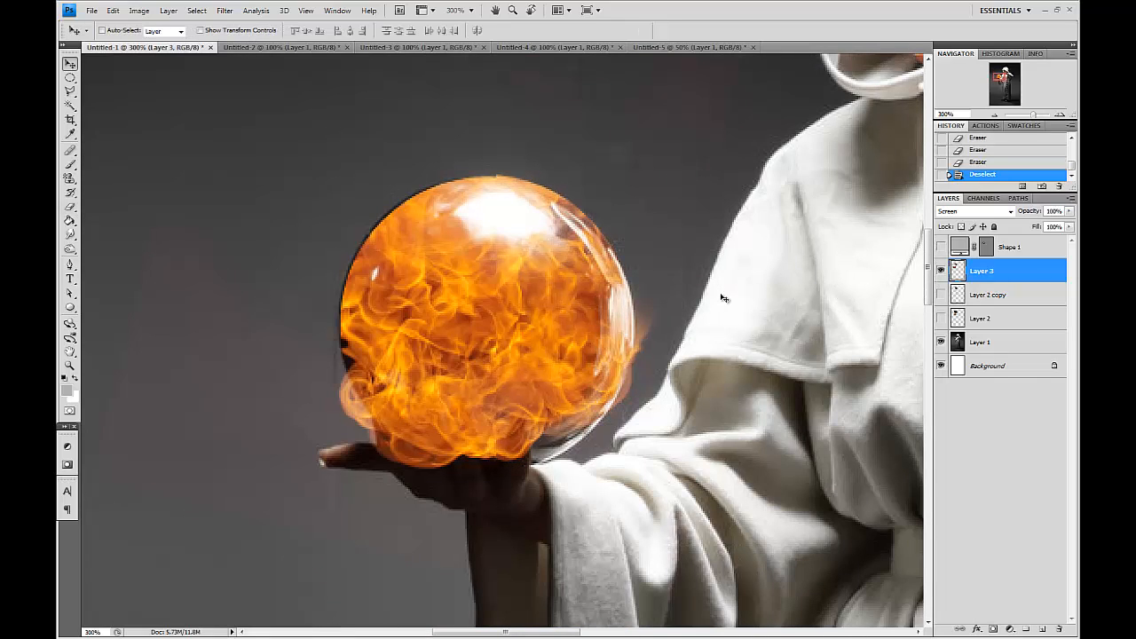
pyautogui.press('Left')
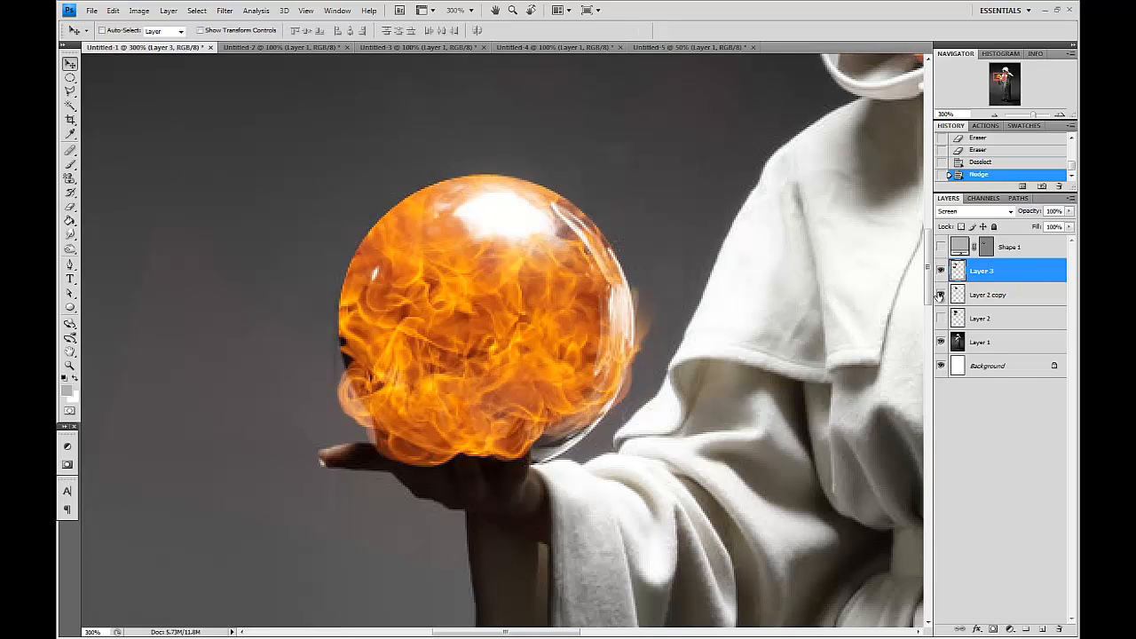
# Show the original flame layer again and toggle the fireball layer on and off to compare.
pyautogui.click(941, 317)
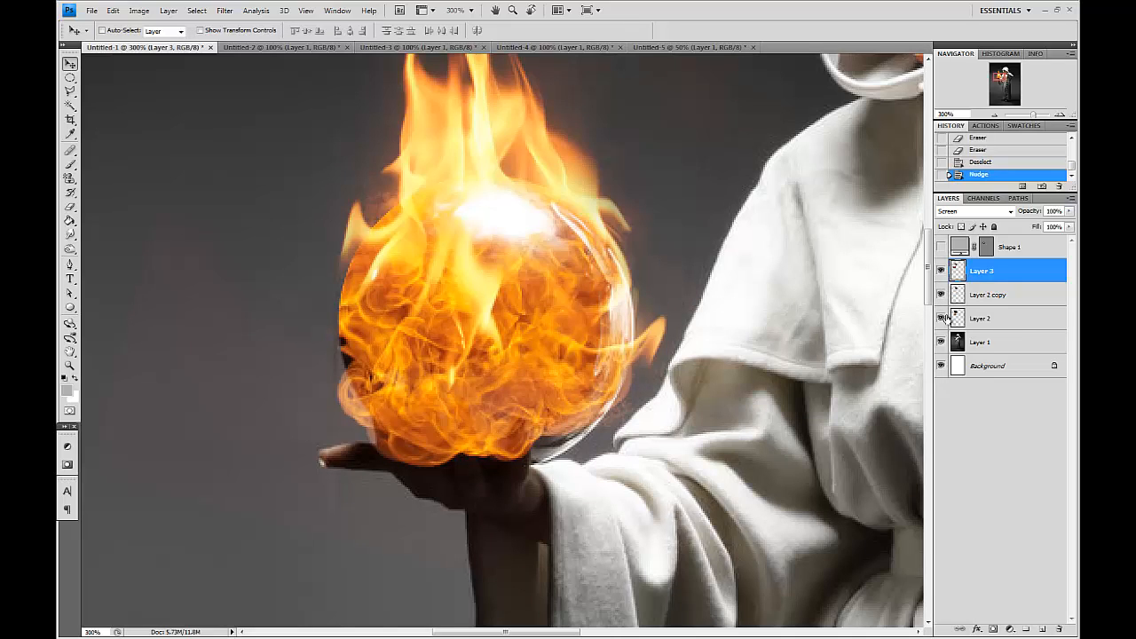
pyautogui.click(1024, 323)
pyautogui.hotkey('ctrl', '-')
pyautogui.hotkey('ctrl', '-')
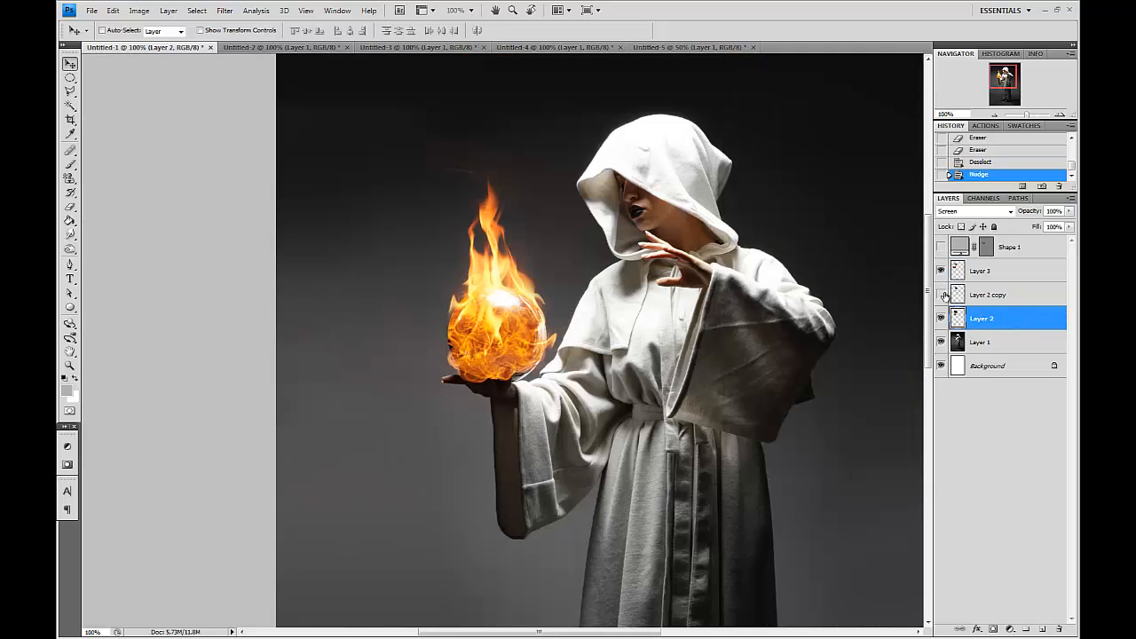
pyautogui.click(943, 272)
pyautogui.click(944, 272)
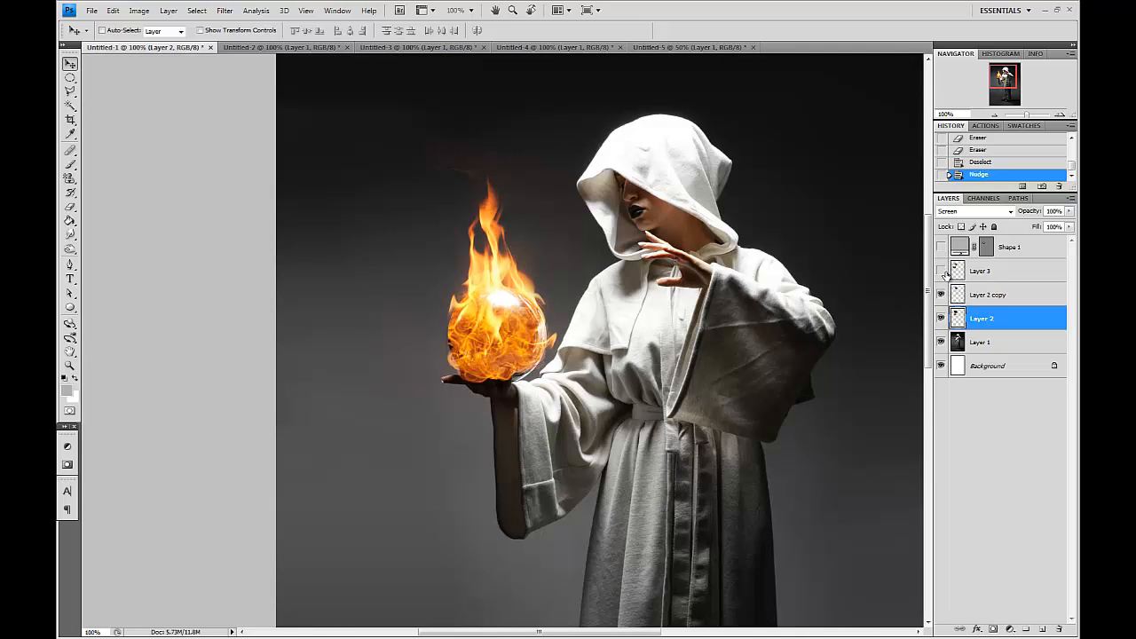
pyautogui.click(944, 272)
# Erase part of the fireball layer over the sphere's upper half with a 90 px eraser.
pyautogui.click(981, 272)
pyautogui.click(70, 210)
pyautogui.press(']')
pyautogui.press(']')
pyautogui.press(']')
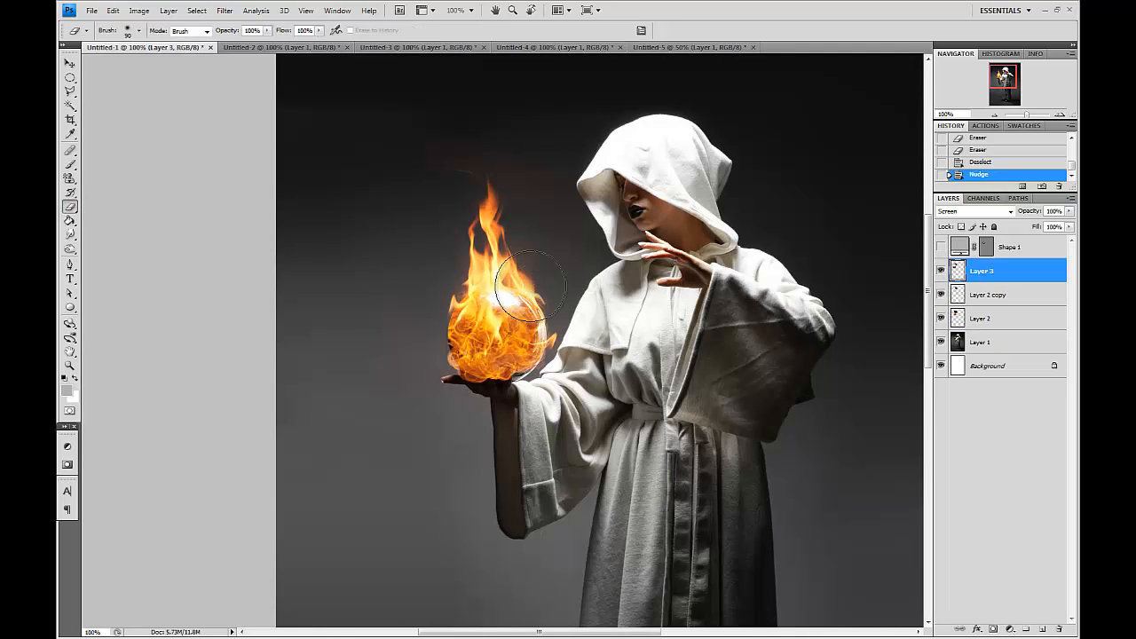
pyautogui.click(538, 306)
pyautogui.click(538, 289)
pyautogui.click(534, 295)
pyautogui.click(468, 281)
pyautogui.click(452, 291)
pyautogui.press('[')
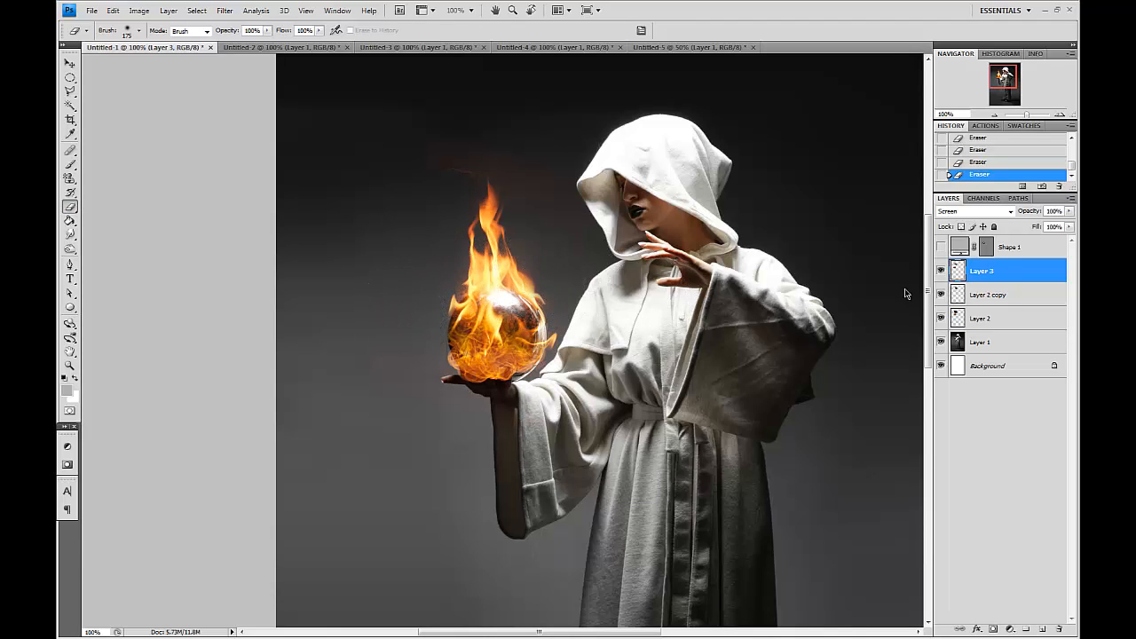
# Step back in history to an earlier eraser state and smudge the flame edge on the sphere's left side.
pyautogui.click(993, 141)
pyautogui.scroll(1, 994, 152)
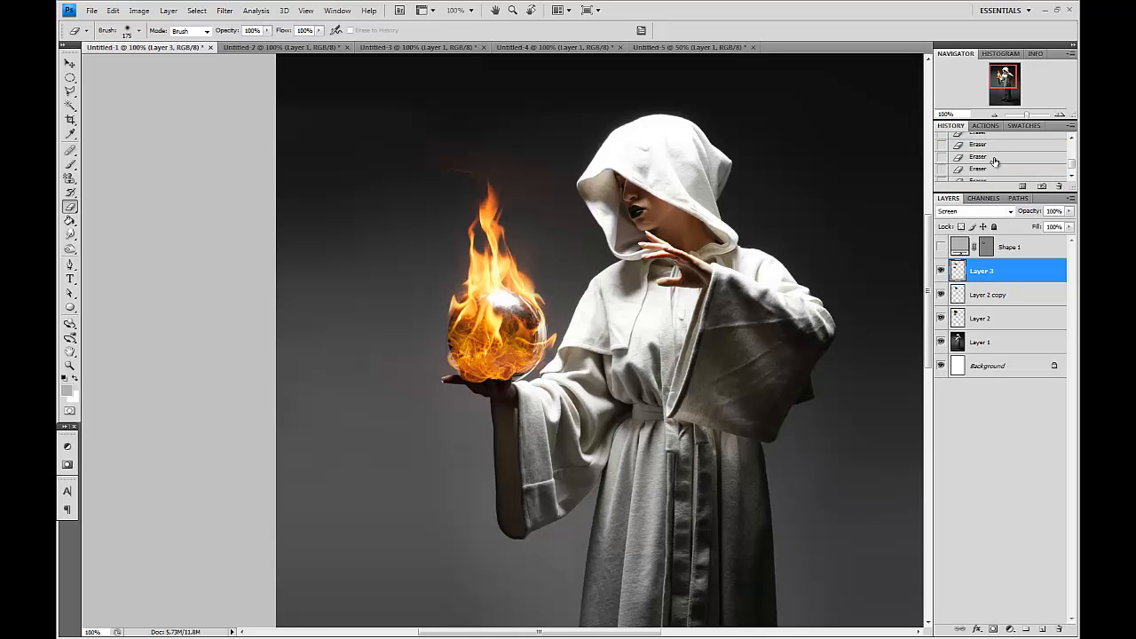
pyautogui.click(993, 149)
pyautogui.click(994, 156)
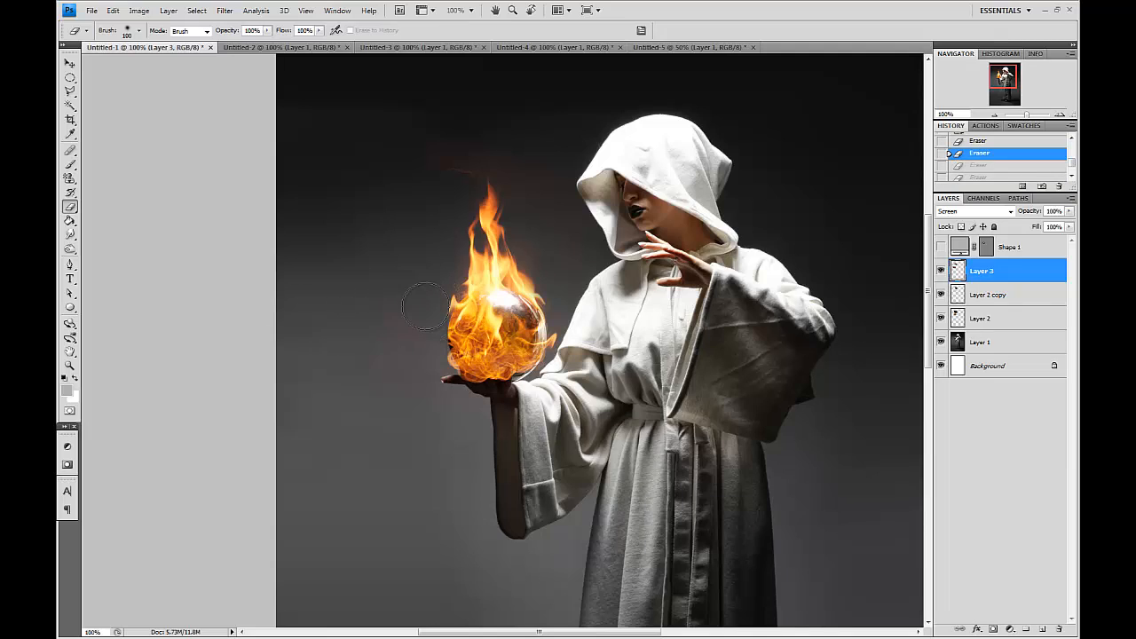
pyautogui.click(69, 234)
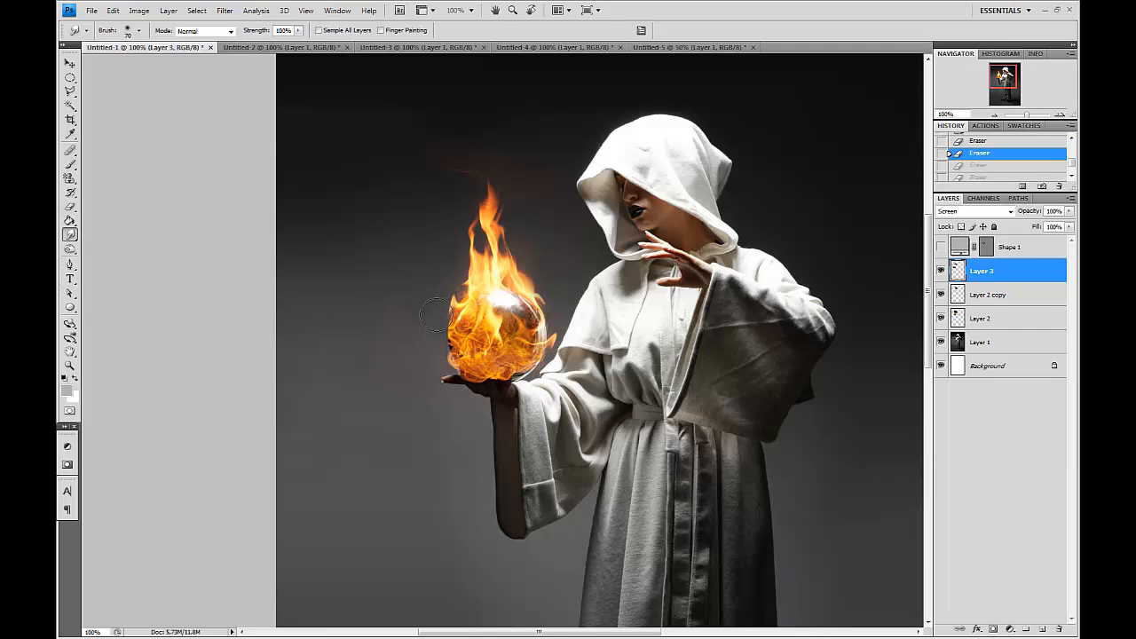
pyautogui.moveTo(435, 315); pyautogui.dragTo(430, 332)
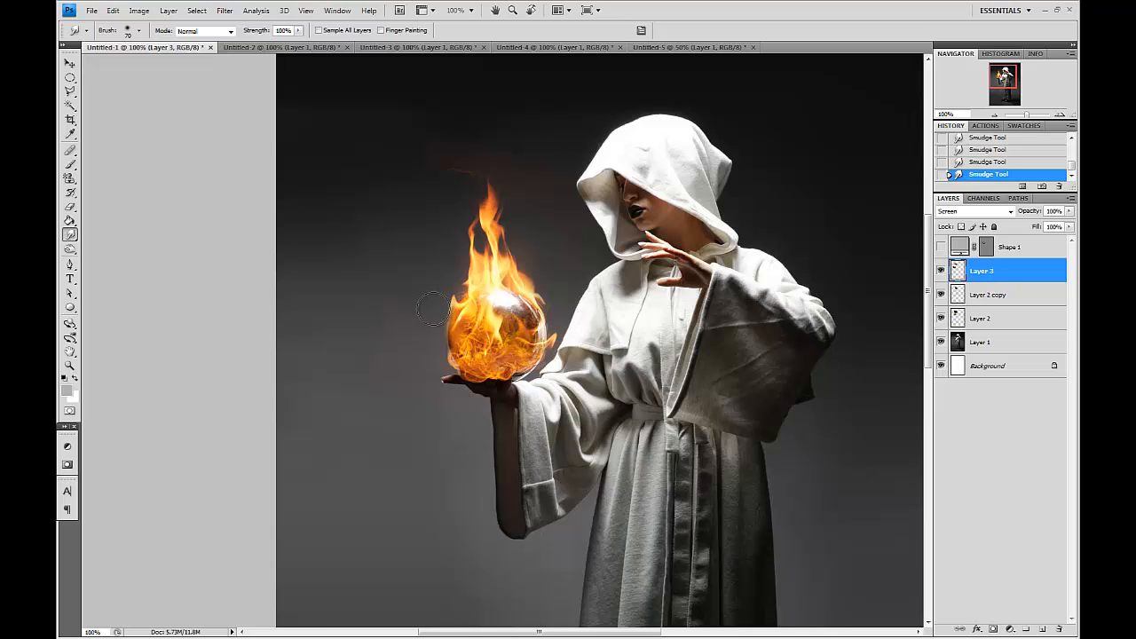
# Duplicate the hooded figure photo layer, Layer 1.
pyautogui.click(993, 298)
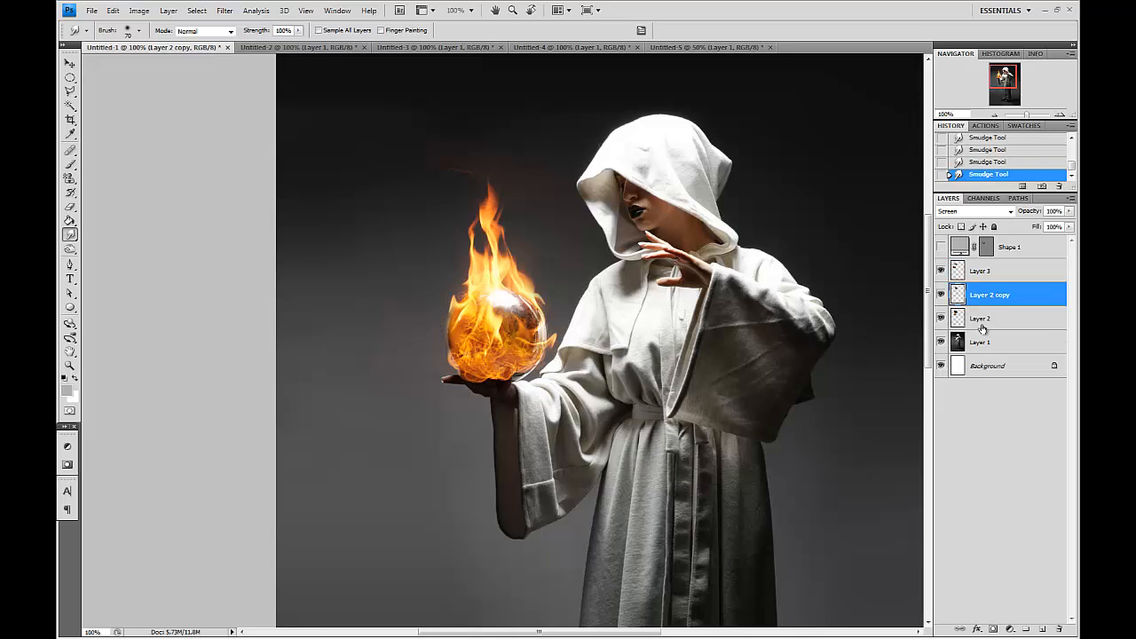
pyautogui.click(986, 342)
pyautogui.moveTo(980, 345); pyautogui.dragTo(1042, 629)
# Dodge the sphere's highlights on the photo copy with Highlights range at 45% exposure.
pyautogui.click(114, 247)
pyautogui.click(524, 313)
pyautogui.click(524, 322)
pyautogui.hotkey('ctrl', 'z')
pyautogui.press(']')
pyautogui.click(459, 324)
pyautogui.click(457, 324)
pyautogui.click(457, 324)
pyautogui.press(']')
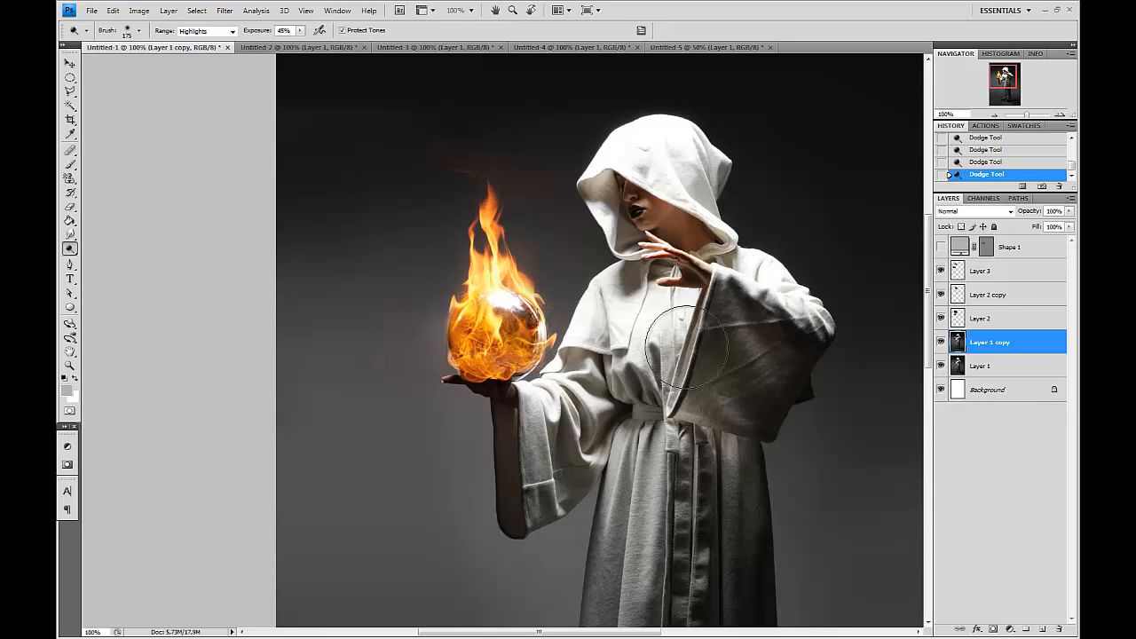
pyautogui.keyDown('ctrl'); pyautogui.click(957, 343); pyautogui.keyUp('ctrl')
pyautogui.hotkey('ctrl', 'd')
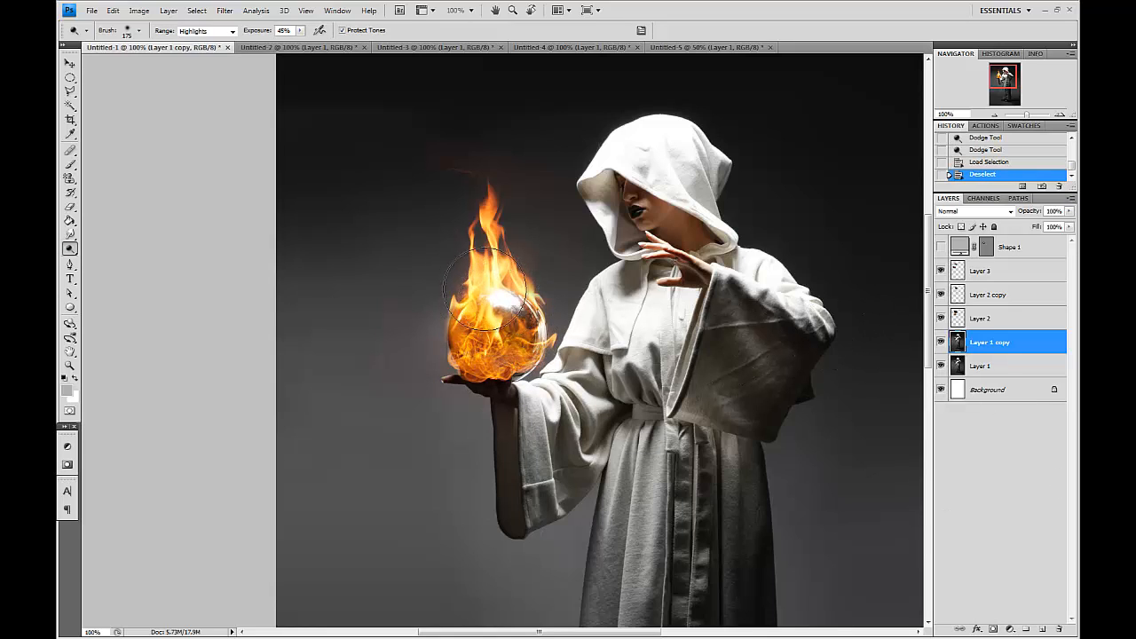
# Revert the history to the Duplicate Layer state, discarding the dodge strokes.
pyautogui.hotkey('ctrl', '+')
pyautogui.hotkey('ctrl', '+')
pyautogui.hotkey('ctrl', '+')
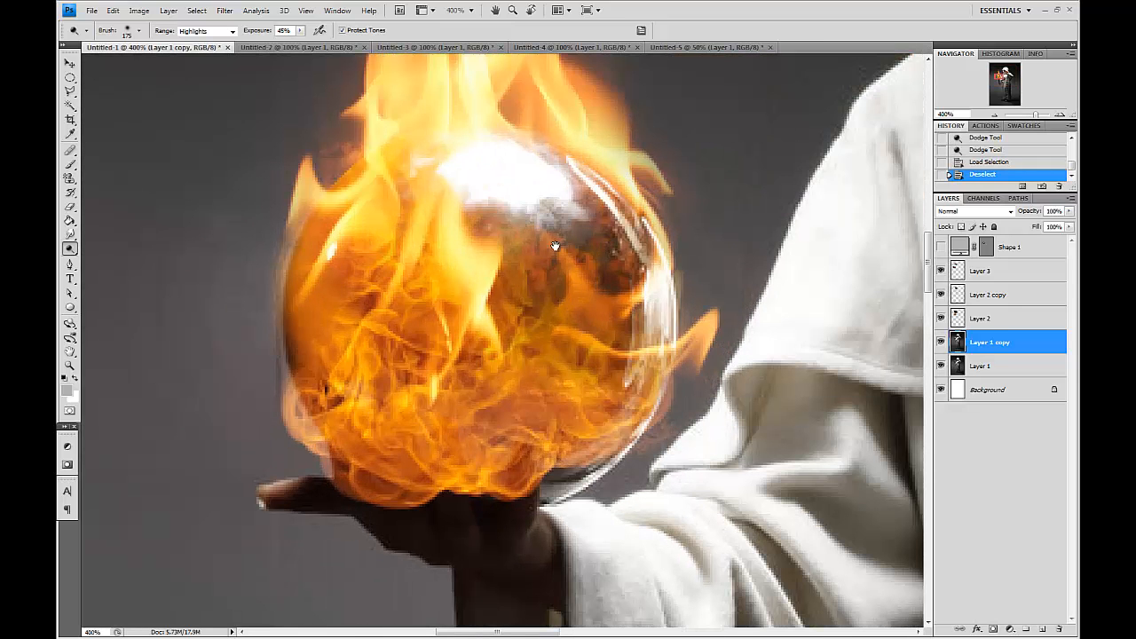
pyautogui.scroll(2, 982, 154)
pyautogui.click(982, 157)
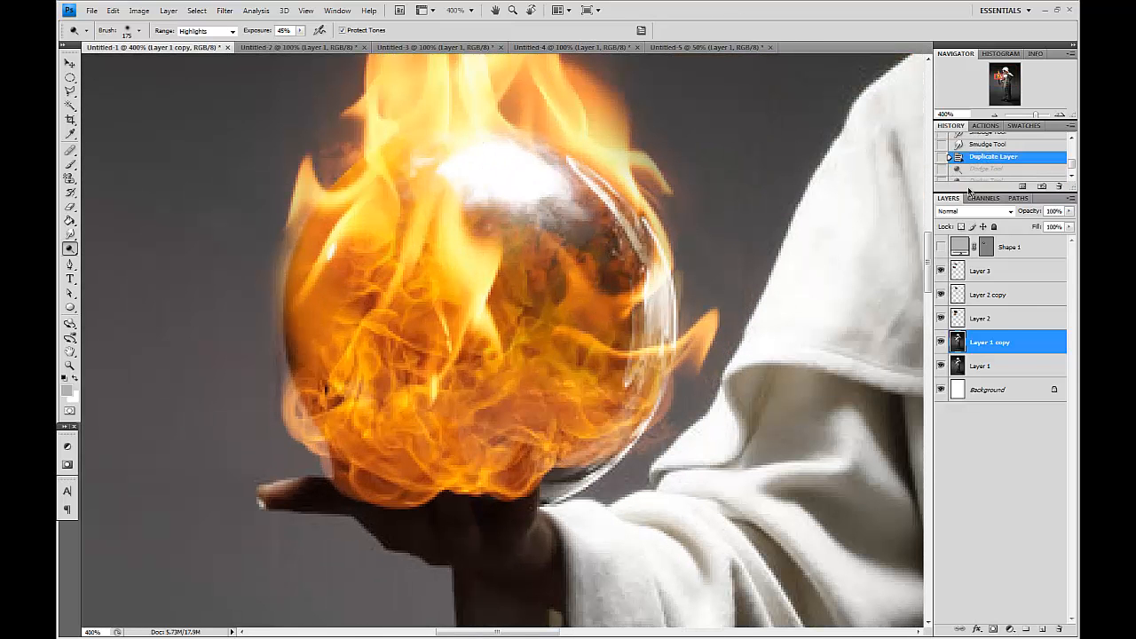
# Add a new layer and paint the sphere with yellow fedd5a sampled from the flames, using an 80 px brush.
pyautogui.click(1042, 629)
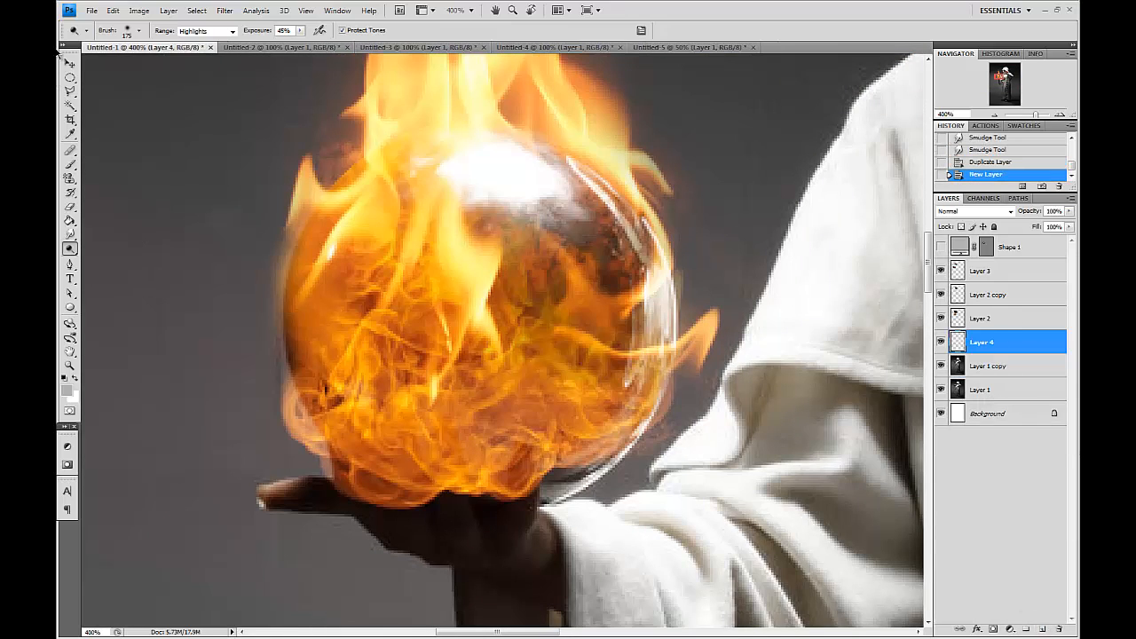
pyautogui.click(72, 165)
pyautogui.click(67, 391)
pyautogui.click(436, 198)
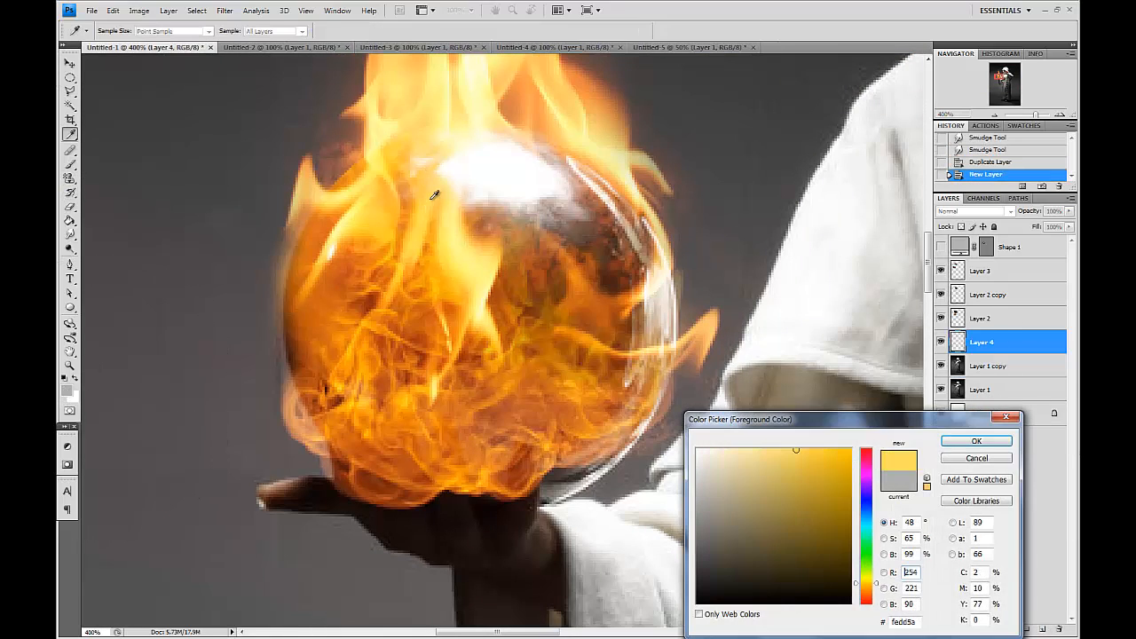
pyautogui.press('Return')
pyautogui.press('[')
pyautogui.press('[')
pyautogui.press('[')
pyautogui.moveTo(485, 236)
pyautogui.mouseDown()
pyautogui.moveTo(496, 265)
pyautogui.moveTo(525, 220)
pyautogui.moveTo(542, 277)
pyautogui.moveTo(535, 363)
pyautogui.moveTo(588, 322)
pyautogui.moveTo(612, 267)
pyautogui.mouseUp()
pyautogui.press('[')
pyautogui.click(535, 231)
# Set the yellow paint layer's blend mode to Color Burn.
pyautogui.click(983, 214)
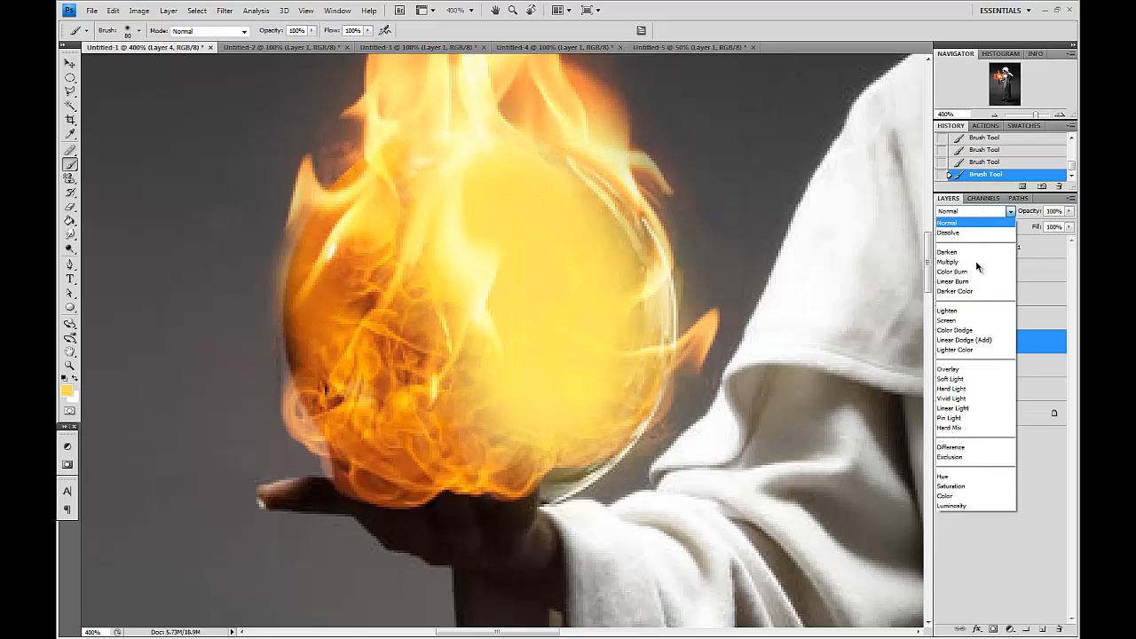
pyautogui.click(976, 322)
pyautogui.press('Up')
pyautogui.press('Up')
pyautogui.press('Up')
pyautogui.press('Up')
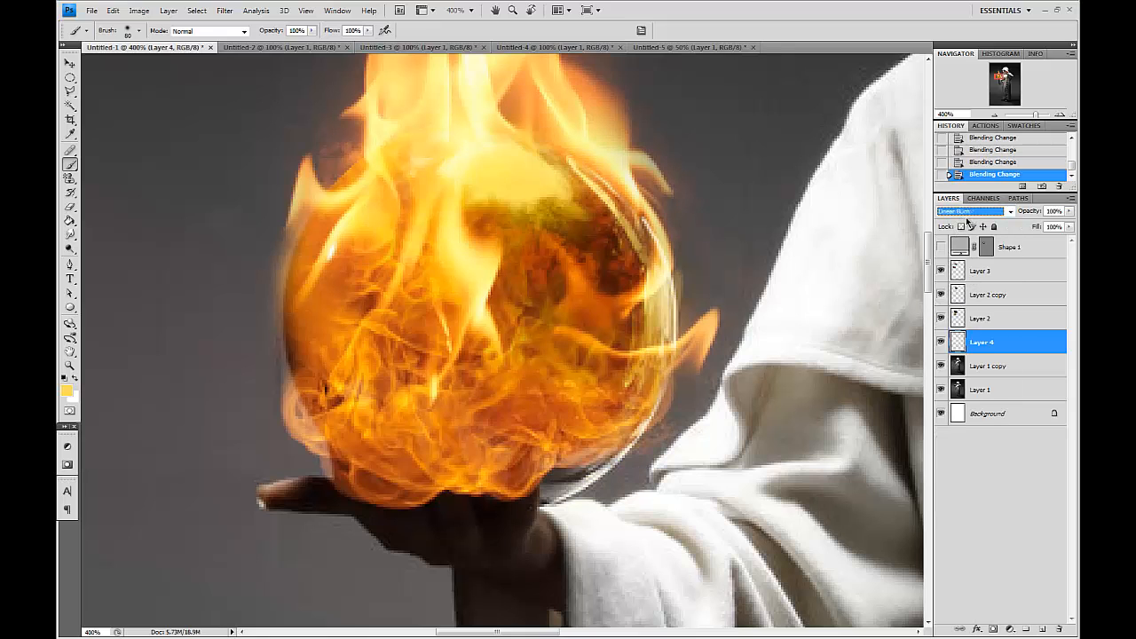
pyautogui.press('Down')
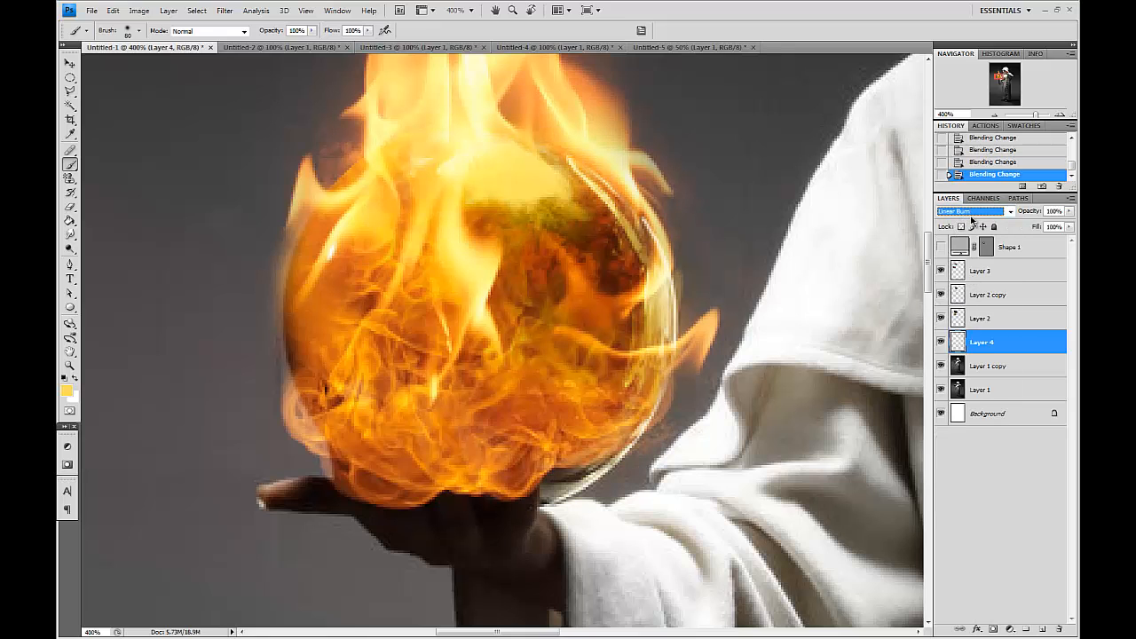
pyautogui.press('Up')
pyautogui.press('Up')
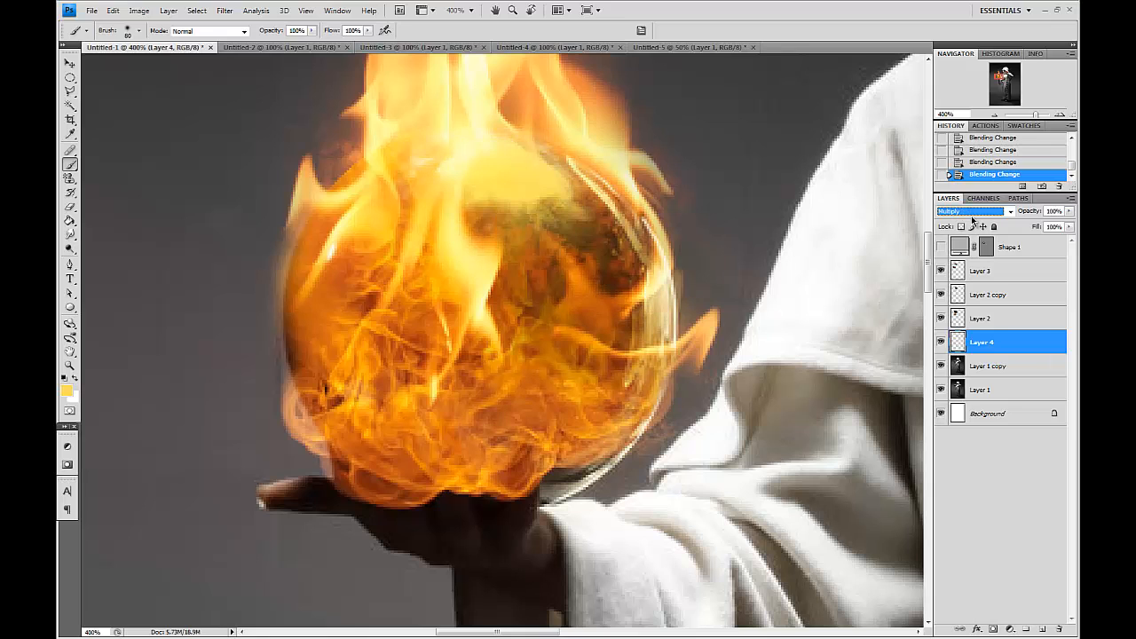
pyautogui.press('Down')
# Shift the yellow paint layer's hue to -20 with Hue/Saturation.
pyautogui.hotkey('ctrl', 'u')
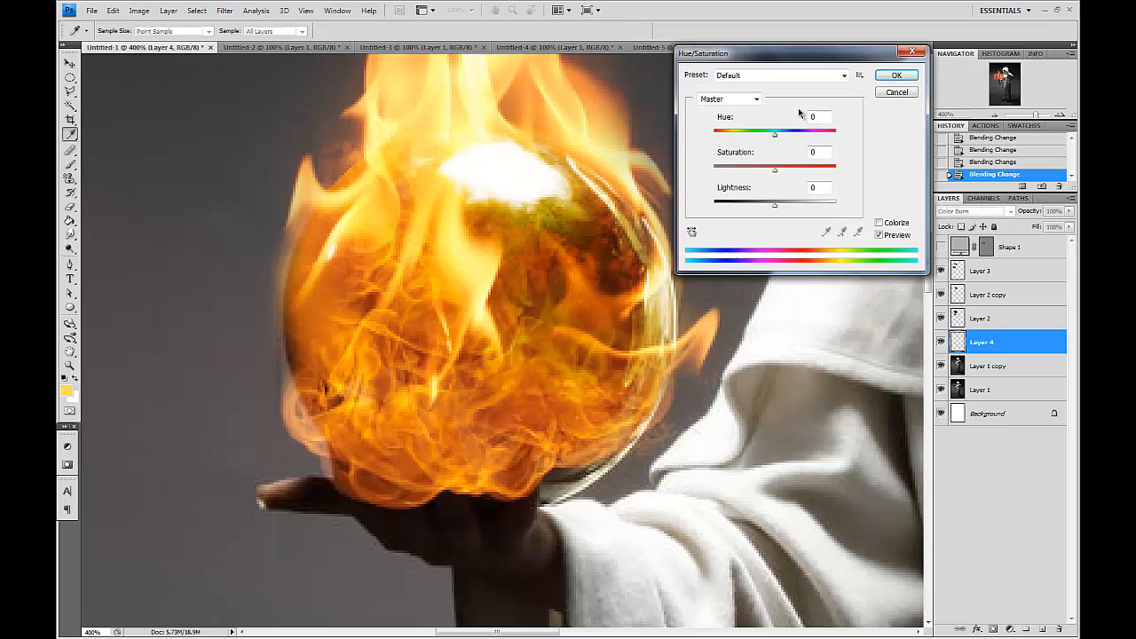
pyautogui.moveTo(775, 136); pyautogui.dragTo(757, 140)
pyautogui.hotkey('ctrl', '-')
pyautogui.hotkey('ctrl', '-')
pyautogui.hotkey('ctrl', '-')
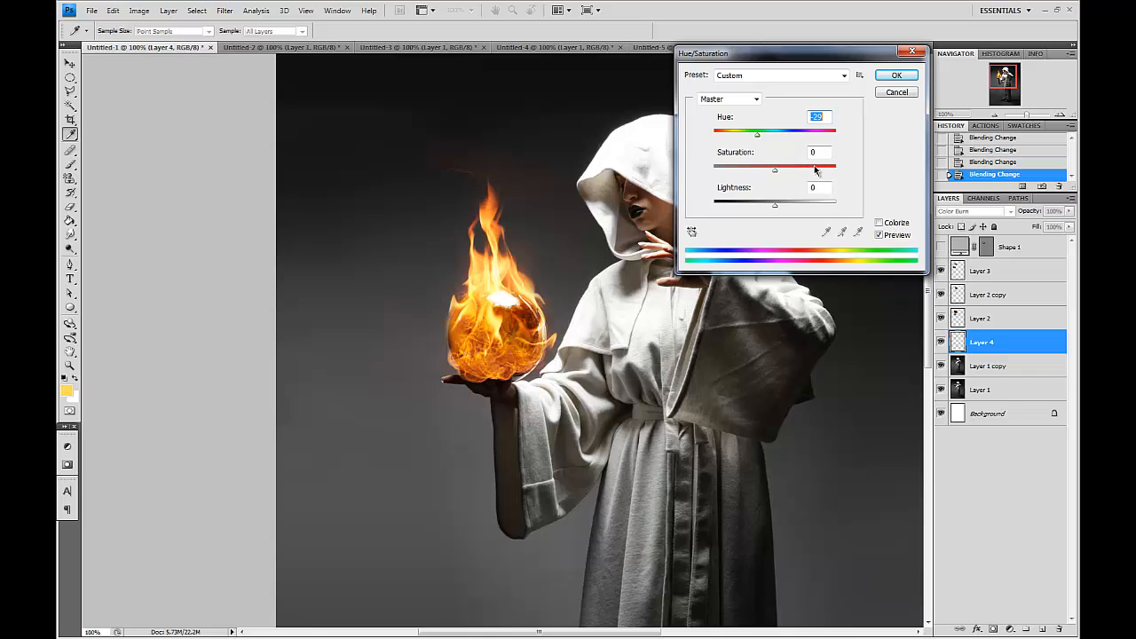
pyautogui.press('Return')
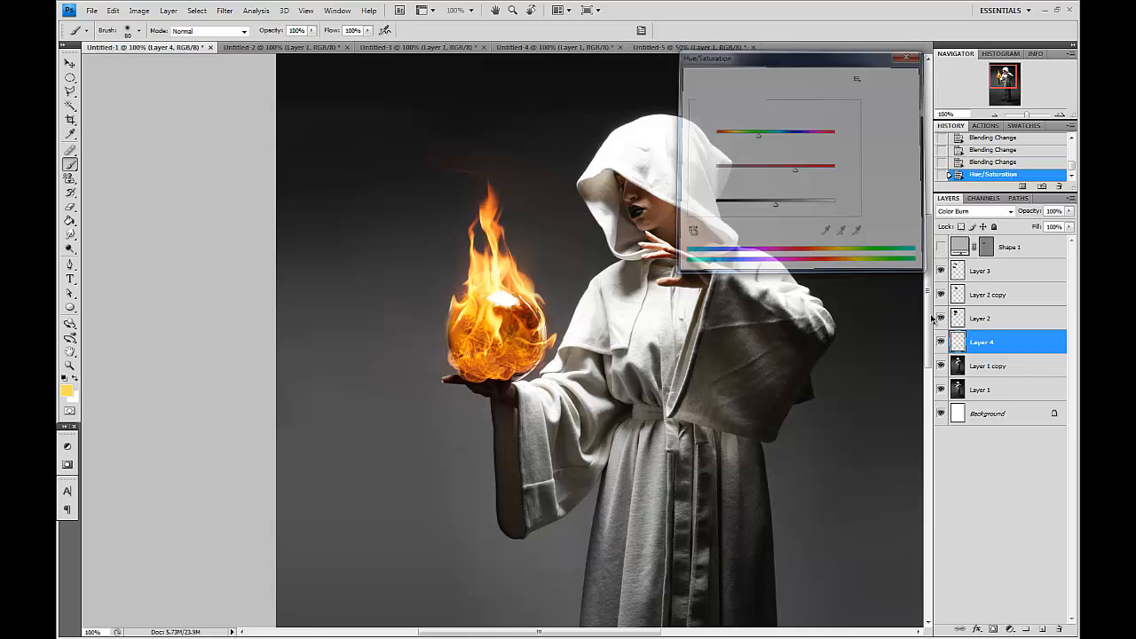
# Toggle the fireball and yellow paint layers on and off to compare the sphere up close.
pyautogui.click(941, 270)
pyautogui.click(941, 271)
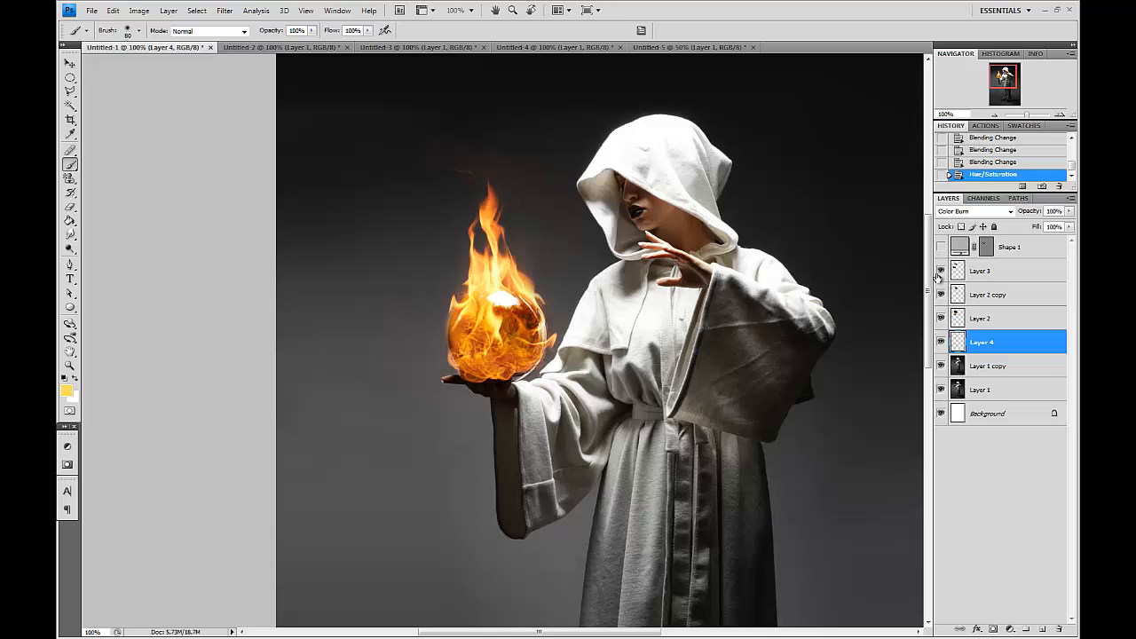
pyautogui.click(941, 341)
pyautogui.click(940, 341)
pyautogui.keyDown('ctrl'); pyautogui.click(957, 342); pyautogui.keyUp('ctrl')
pyautogui.hotkey('ctrl', 'd')
pyautogui.press('z')
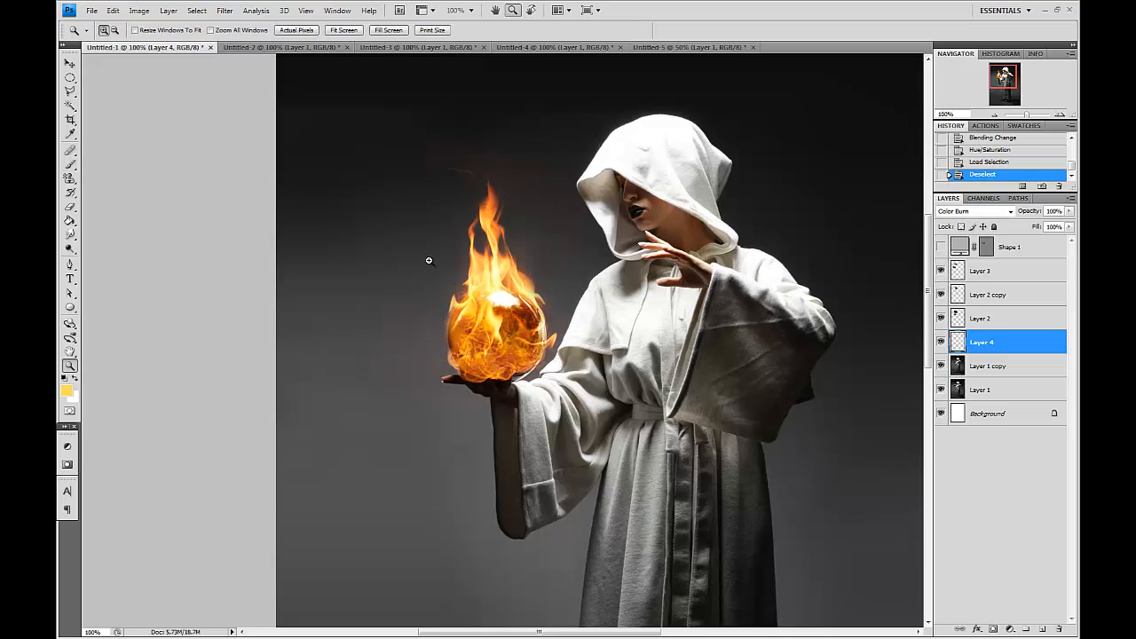
pyautogui.moveTo(432, 259); pyautogui.dragTo(584, 393)
pyautogui.click(940, 271)
pyautogui.click(941, 270)
pyautogui.click(941, 341)
pyautogui.click(941, 342)
pyautogui.click(941, 342)
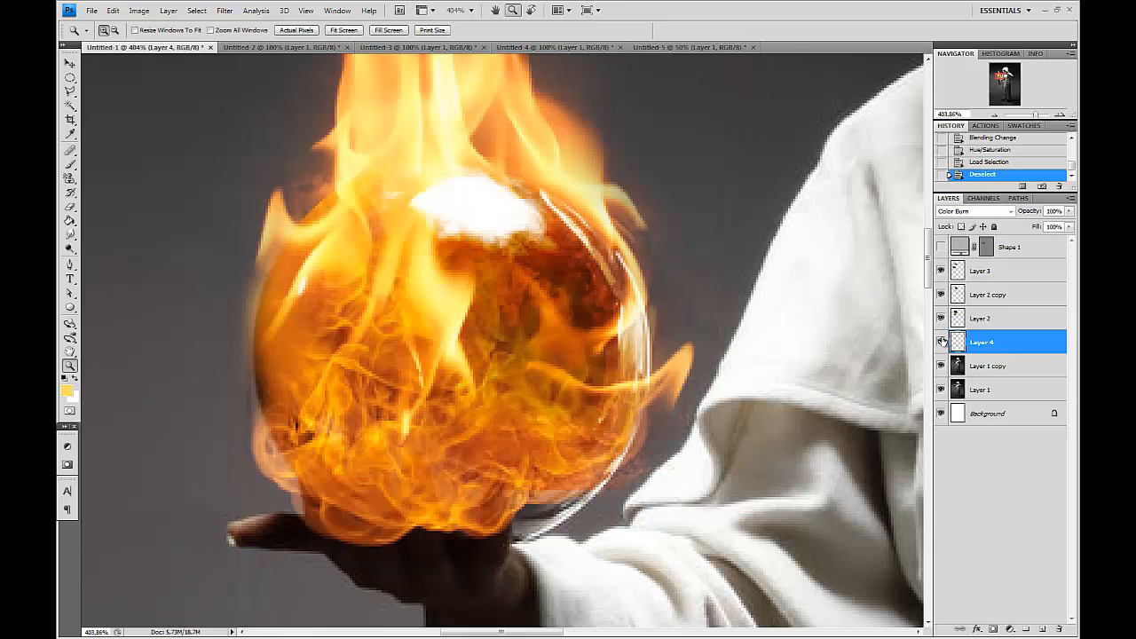
# Select the photo copy layer and try a Gaussian Blur on a circular selection inside the sphere.
pyautogui.click(990, 368)
pyautogui.click(70, 76)
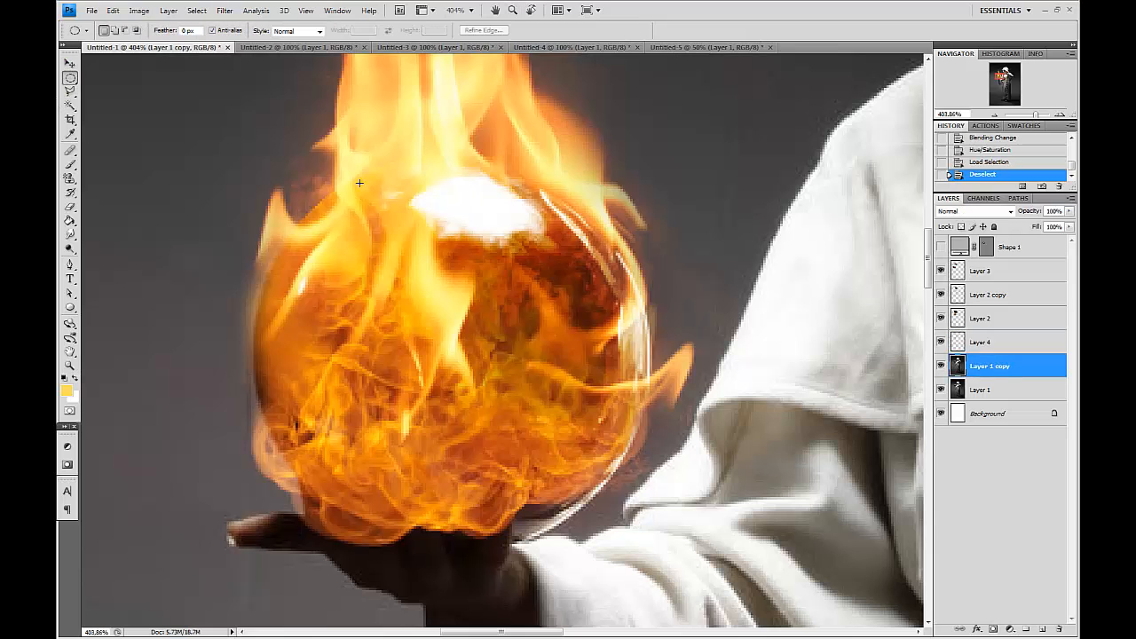
pyautogui.moveTo(633, 466); pyautogui.dragTo(354, 183)
pyautogui.moveTo(553, 359); pyautogui.dragTo(556, 362)
pyautogui.click(225, 11)
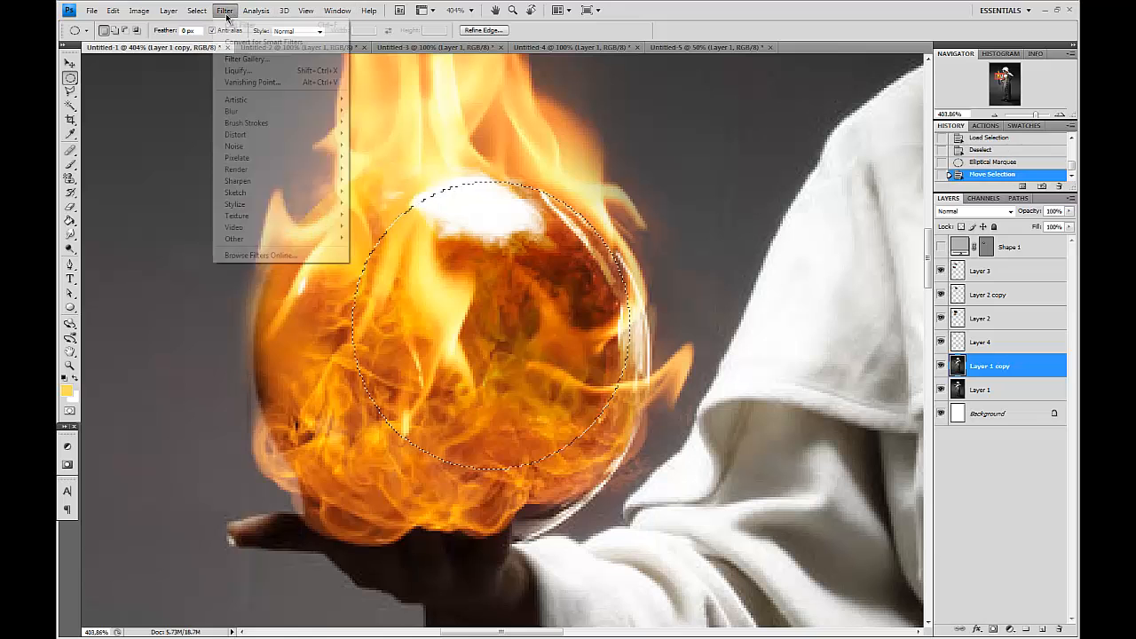
pyautogui.moveTo(266, 111)
pyautogui.click(380, 157)
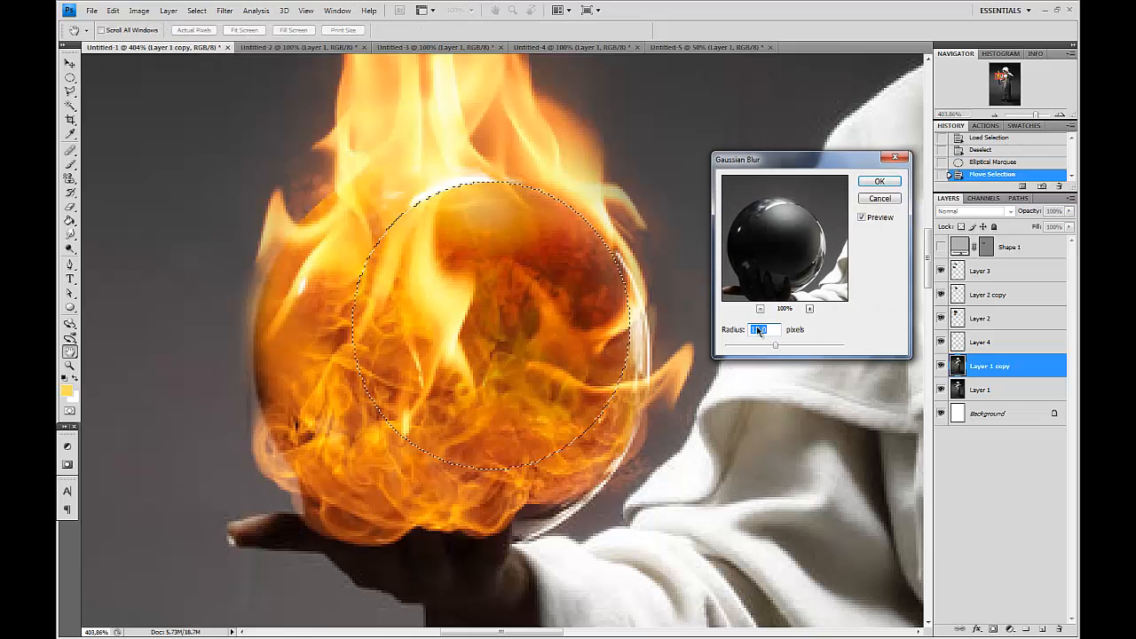
pyautogui.press('Return')
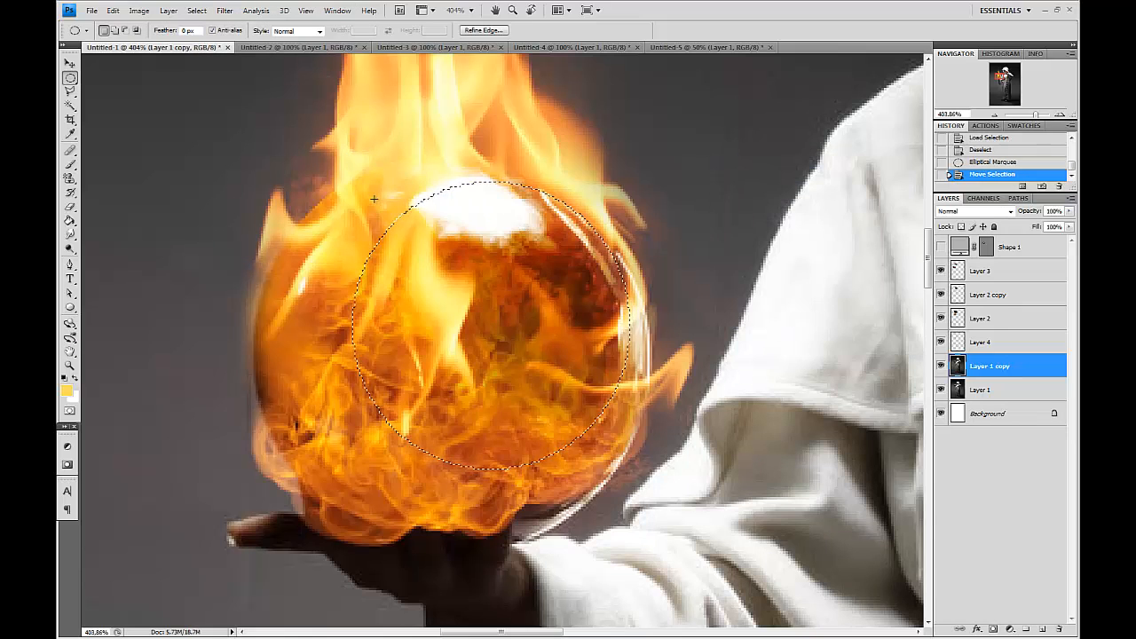
pyautogui.hotkey('ctrl', 'd')
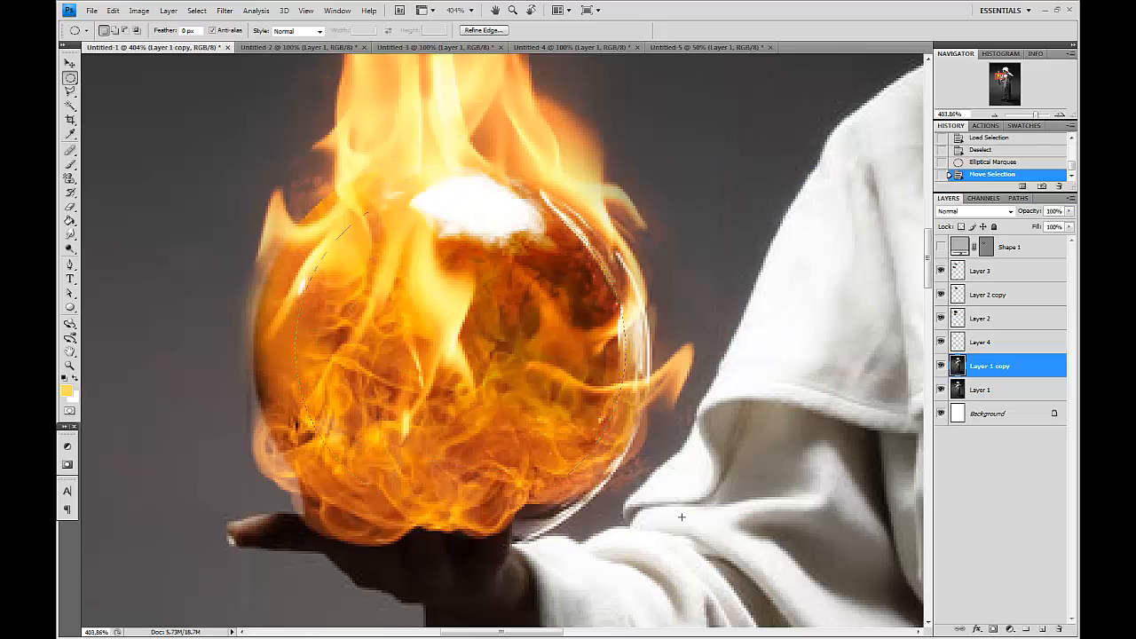
# Draw a larger circular selection around the whole sphere and preview a Gaussian Blur, cancelling it.
pyautogui.moveTo(696, 551); pyautogui.dragTo(697, 554)
pyautogui.moveTo(545, 438); pyautogui.dragTo(520, 424)
pyautogui.click(223, 9)
pyautogui.moveTo(266, 111)
pyautogui.click(382, 158)
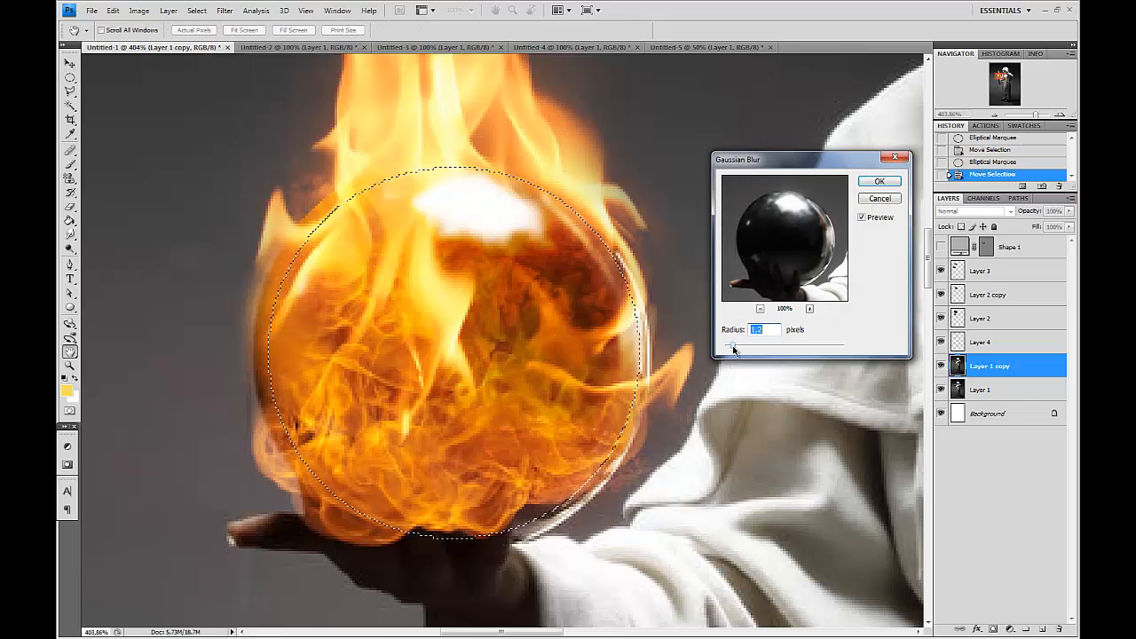
pyautogui.moveTo(746, 349); pyautogui.dragTo(751, 349)
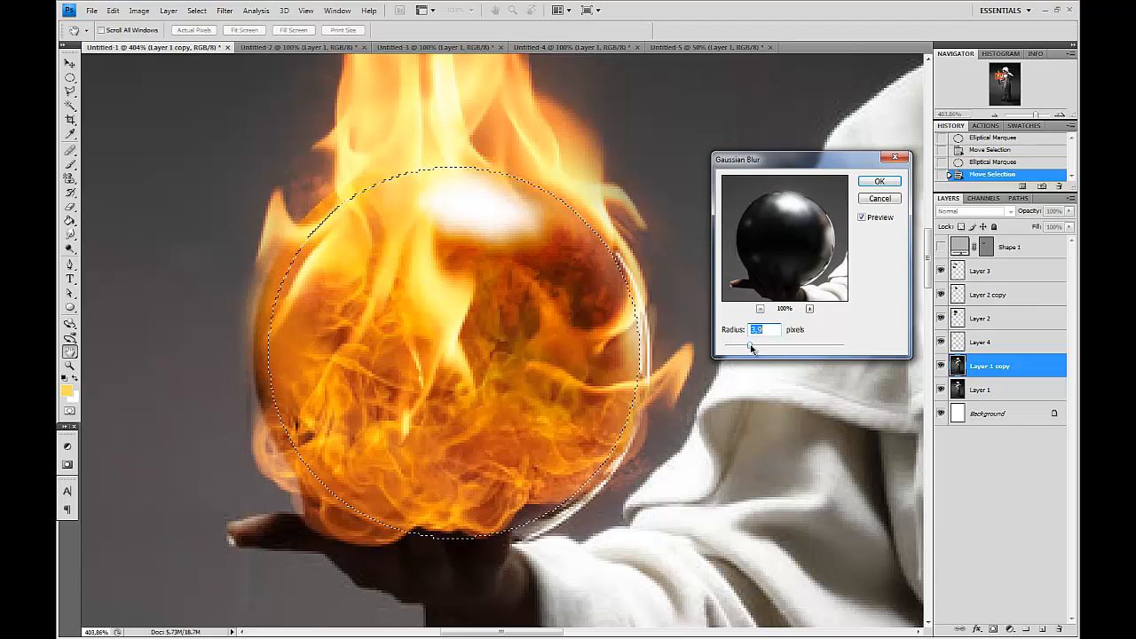
pyautogui.press('Escape')
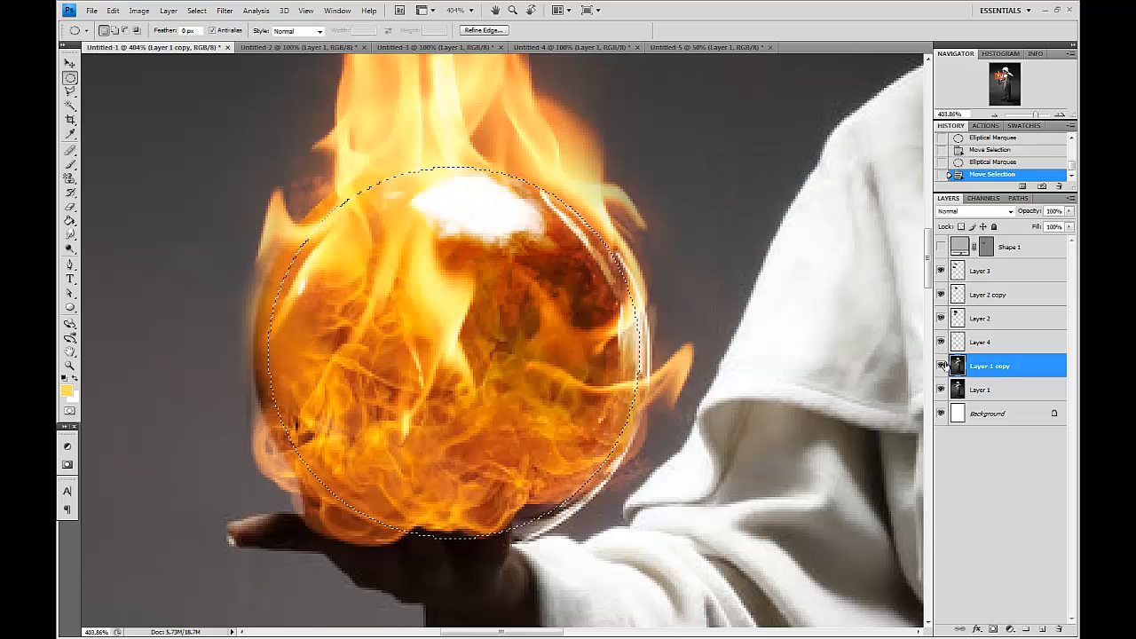
# Hide the yellow paint layer and toggle the original flame layer off and on.
pyautogui.click(941, 341)
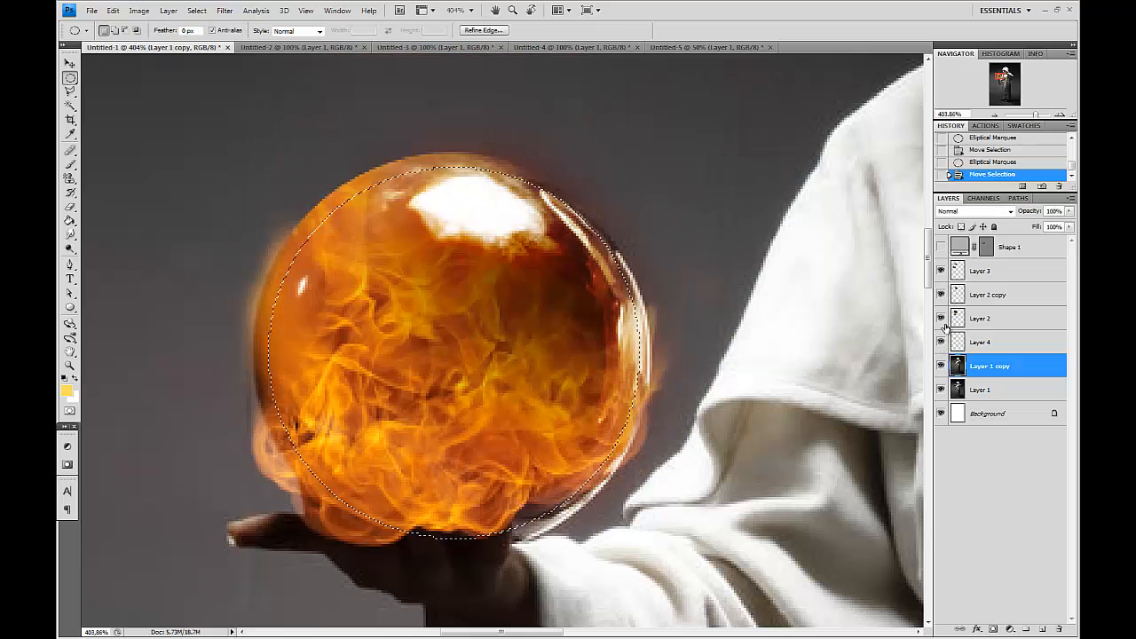
pyautogui.click(941, 319)
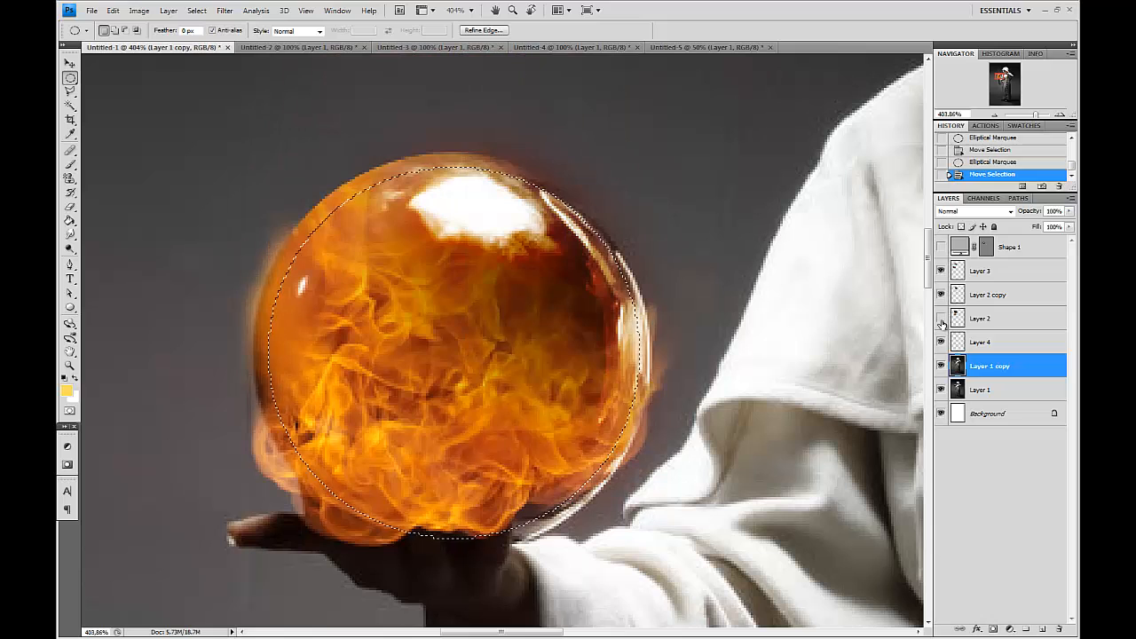
pyautogui.click(940, 318)
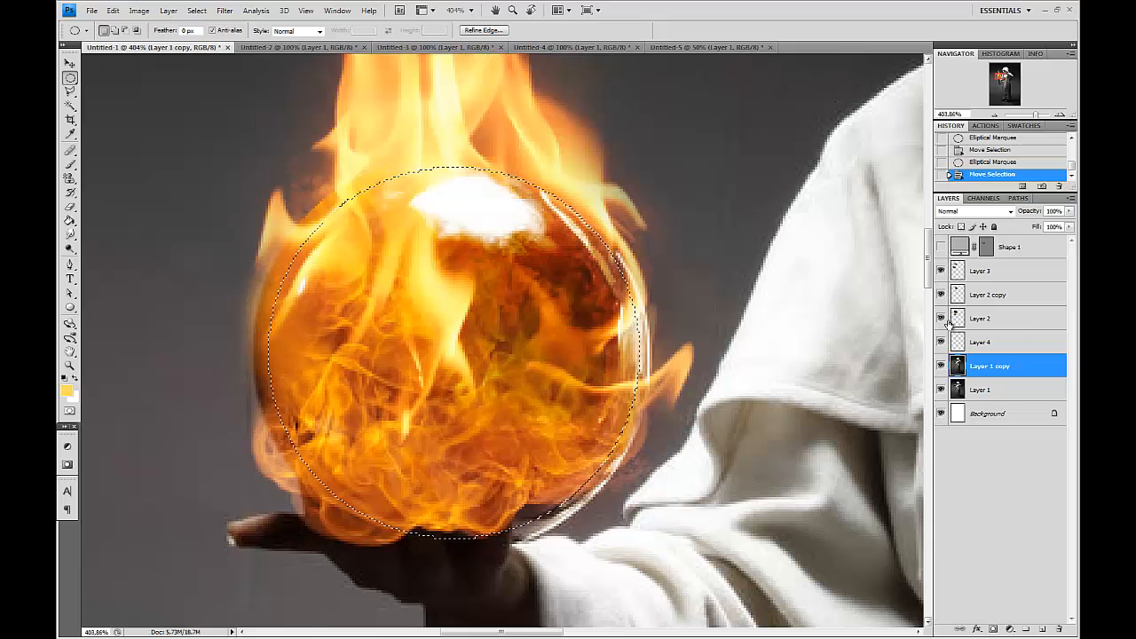
# Apply a Gaussian Blur to the sphere selection on the photo copy layer and deselect.
pyautogui.click(224, 9)
pyautogui.moveTo(319, 111)
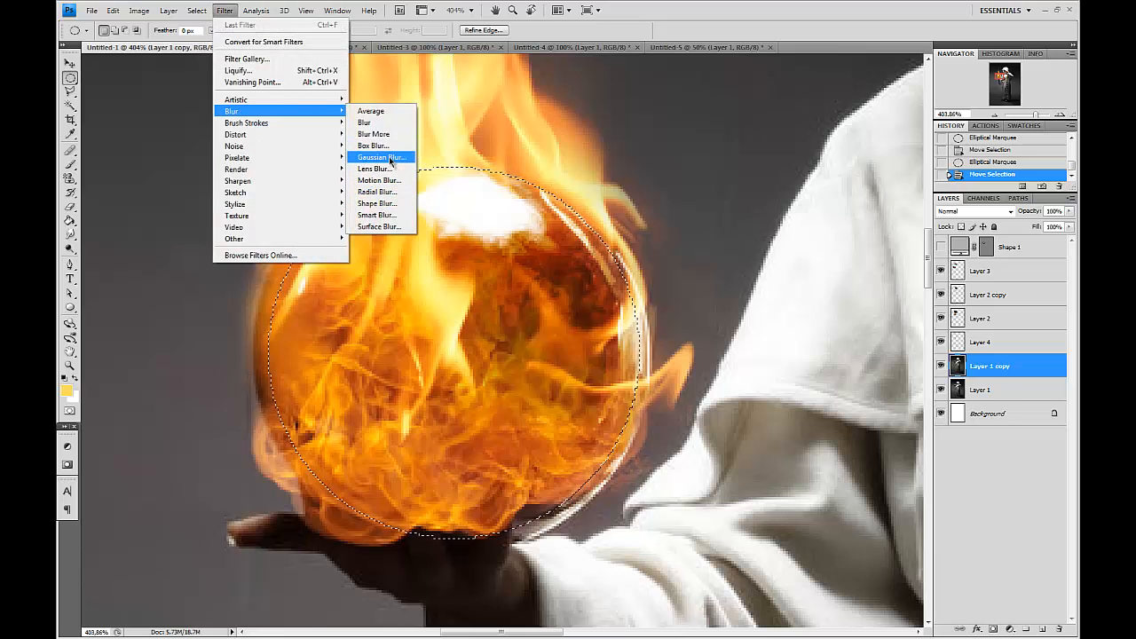
pyautogui.click(391, 160)
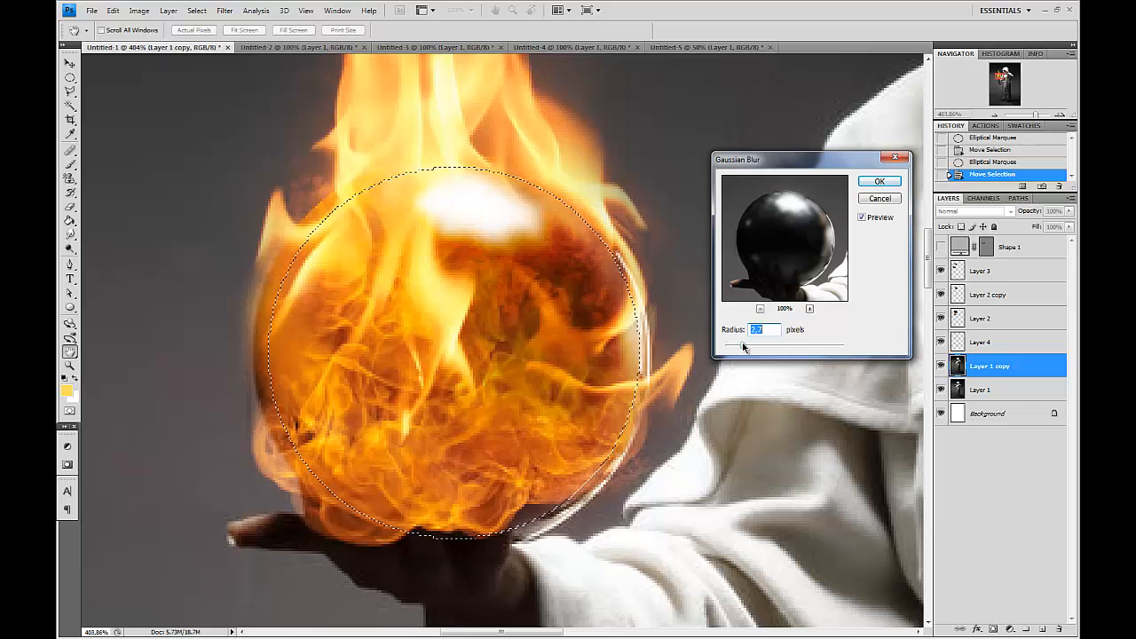
pyautogui.press('Return')
pyautogui.hotkey('ctrl', 'd')
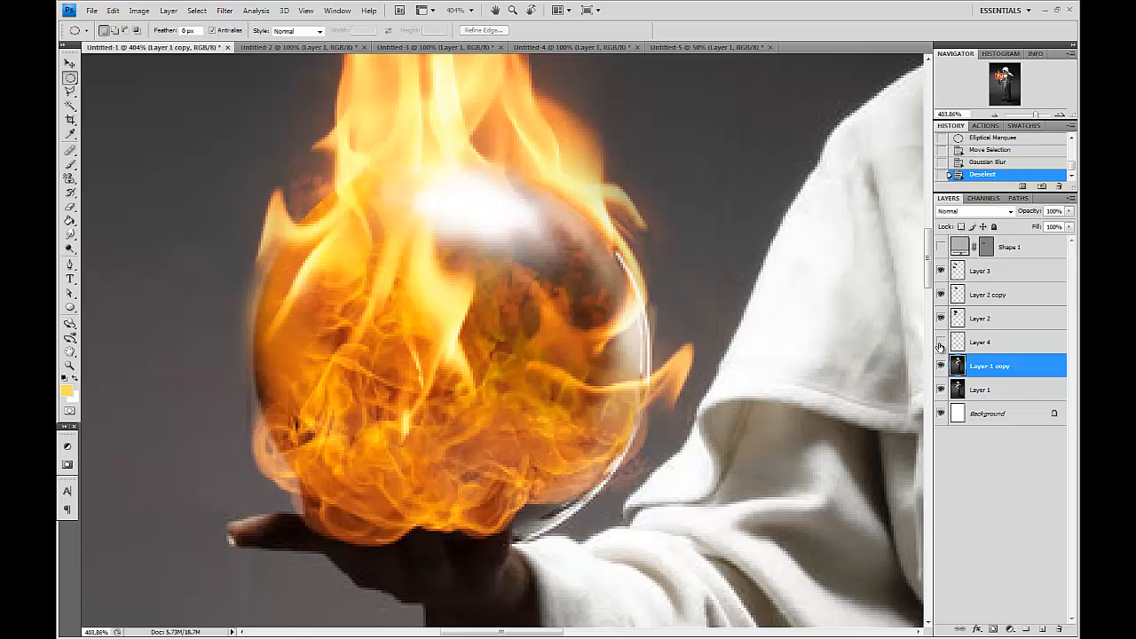
# Toggle the second flame layer on and off to compare the fireball, viewing the image at 100%.
pyautogui.click(941, 319)
pyautogui.click(940, 318)
pyautogui.click(941, 319)
pyautogui.click(941, 319)
pyautogui.click(977, 319)
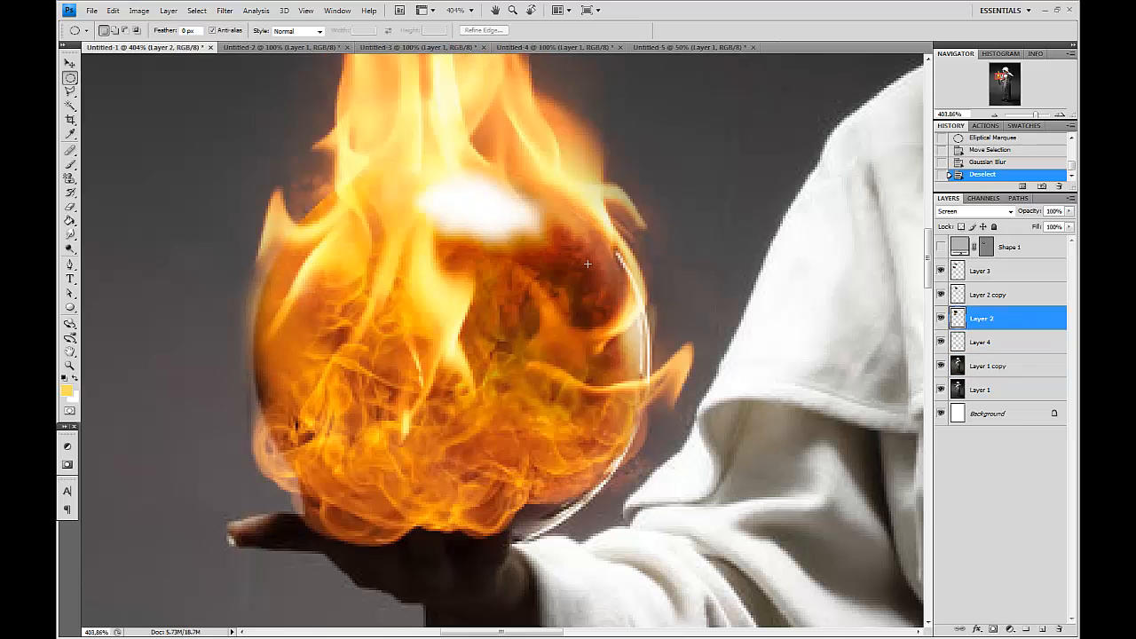
pyautogui.press('z')
pyautogui.hotkey('ctrl', 'alt', '0')
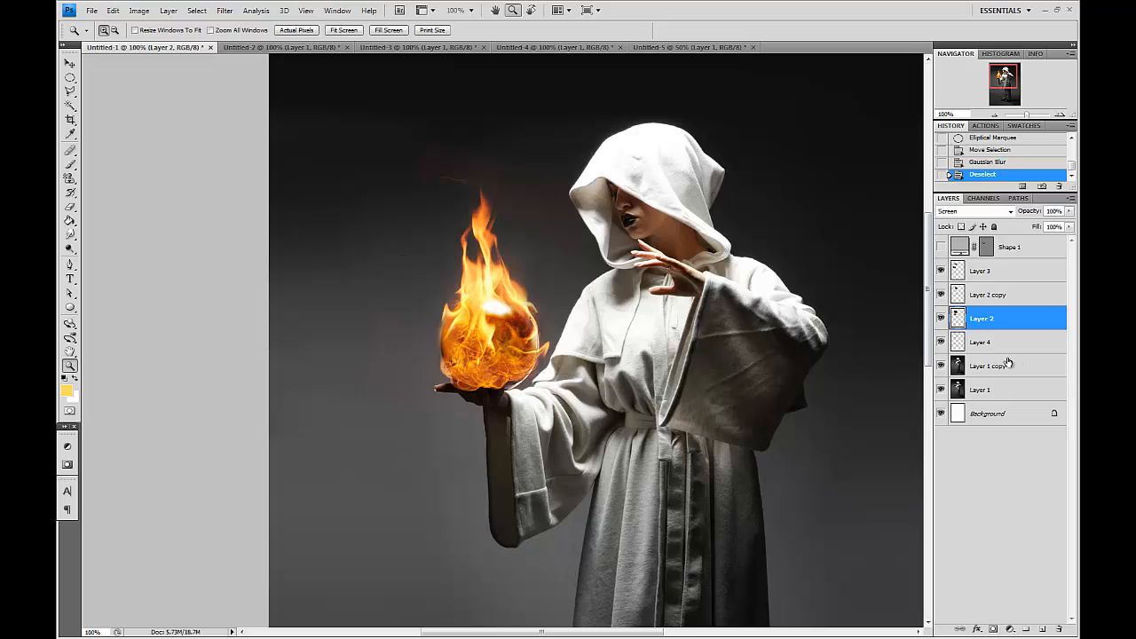
pyautogui.click(941, 319)
pyautogui.click(941, 318)
pyautogui.click(996, 365)
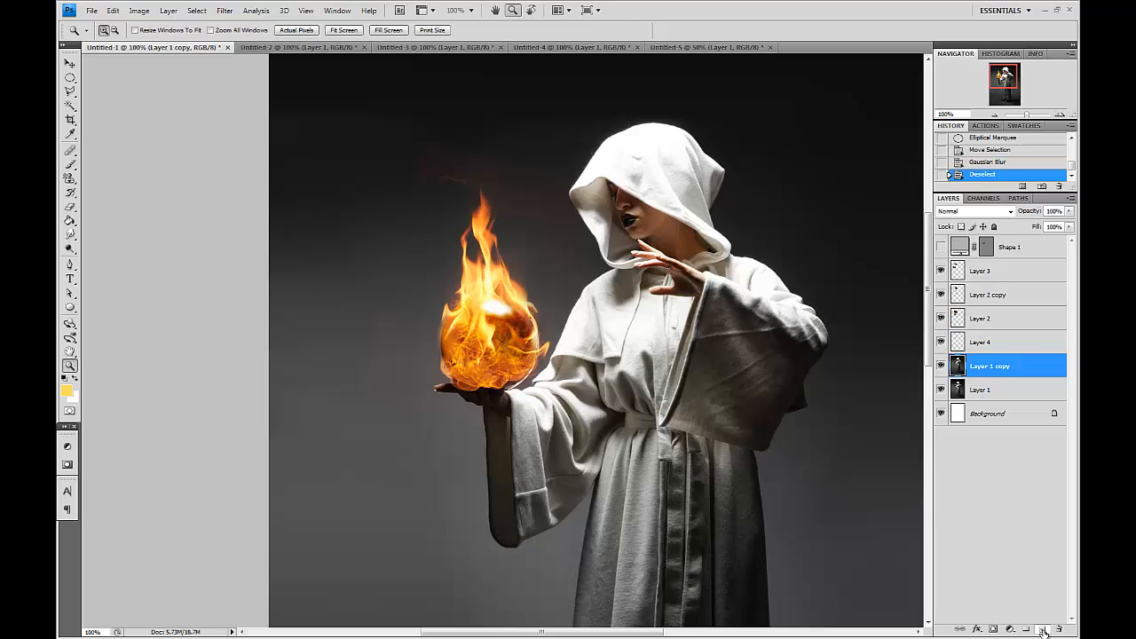
# Add a new layer above the photo copy, set the foreground to orange #f7991f, and paint a spot in the sphere's centre.
pyautogui.click(1043, 629)
pyautogui.click(71, 168)
pyautogui.press('x')
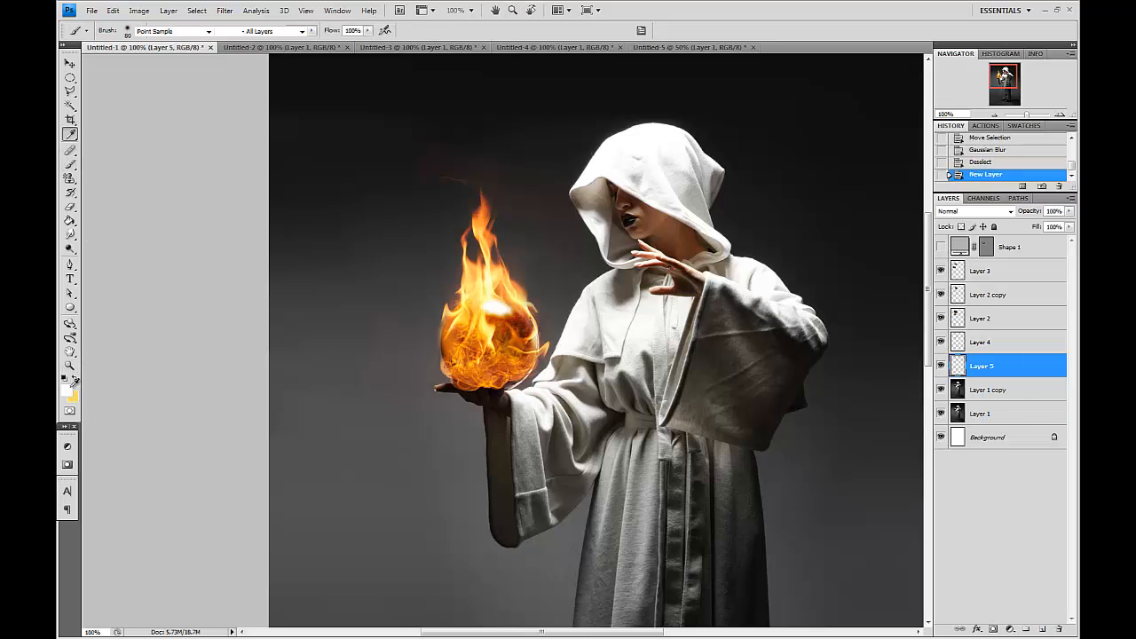
pyautogui.click(67, 391)
pyautogui.click(701, 606)
pyautogui.click(976, 436)
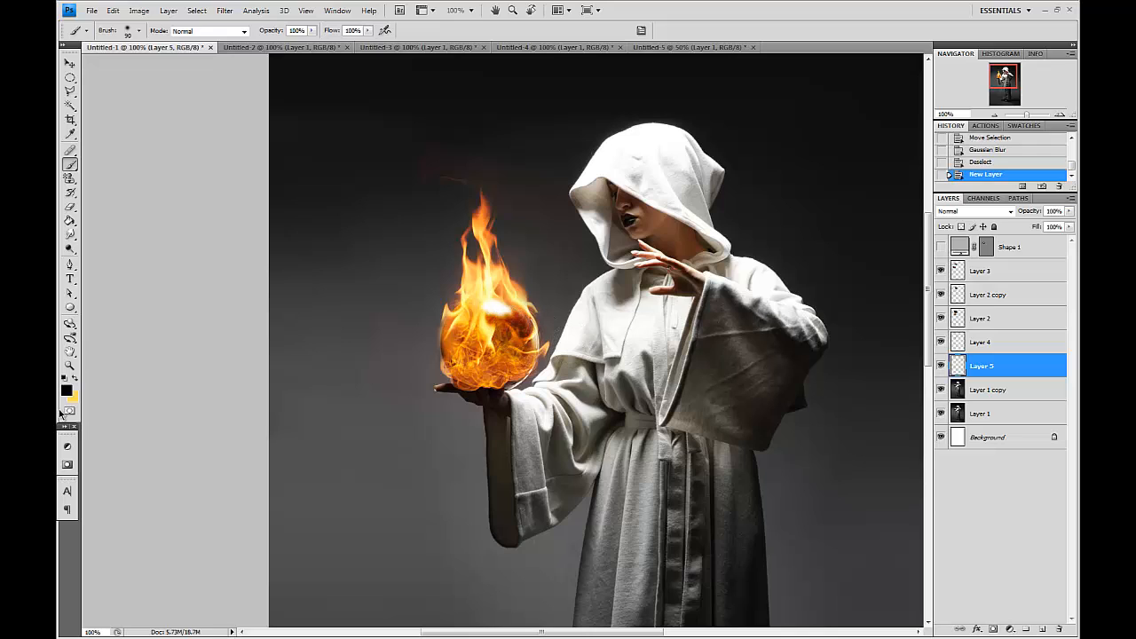
pyautogui.click(66, 390)
pyautogui.click(832, 454)
pyautogui.click(867, 593)
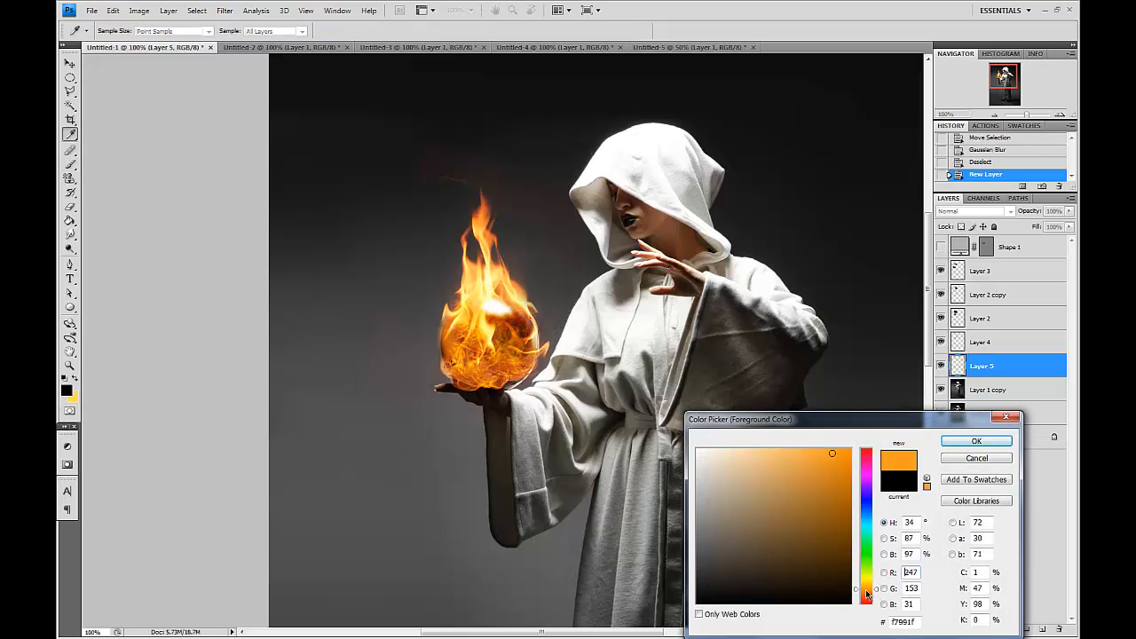
pyautogui.moveTo(867, 593); pyautogui.dragTo(867, 595)
pyautogui.click(976, 441)
pyautogui.click(509, 328)
pyautogui.click(508, 326)
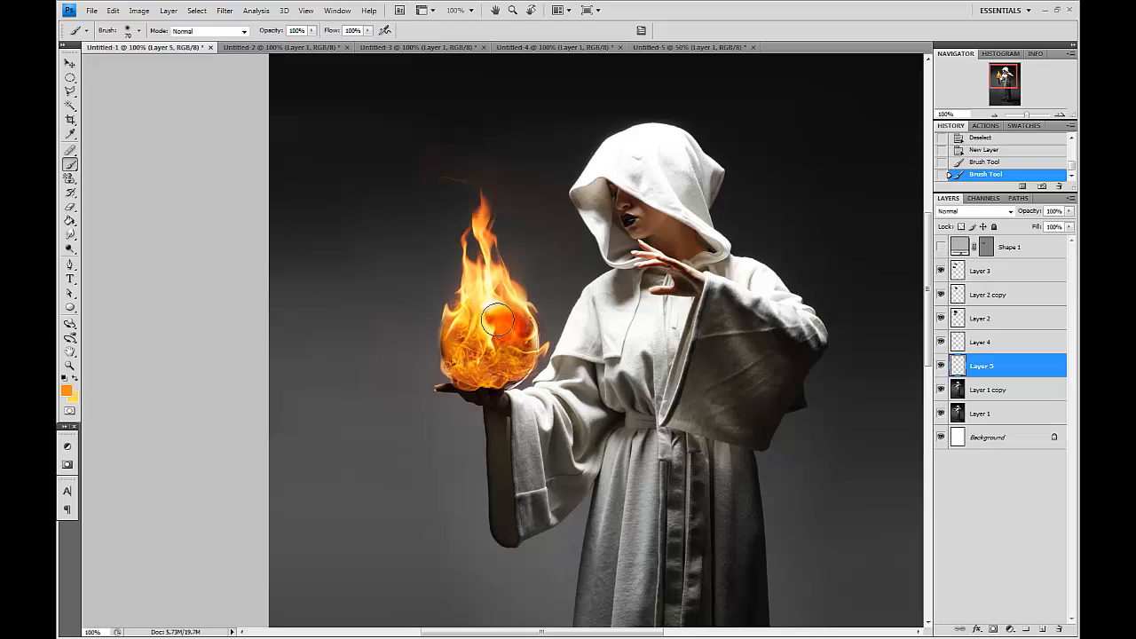
pyautogui.click(508, 332)
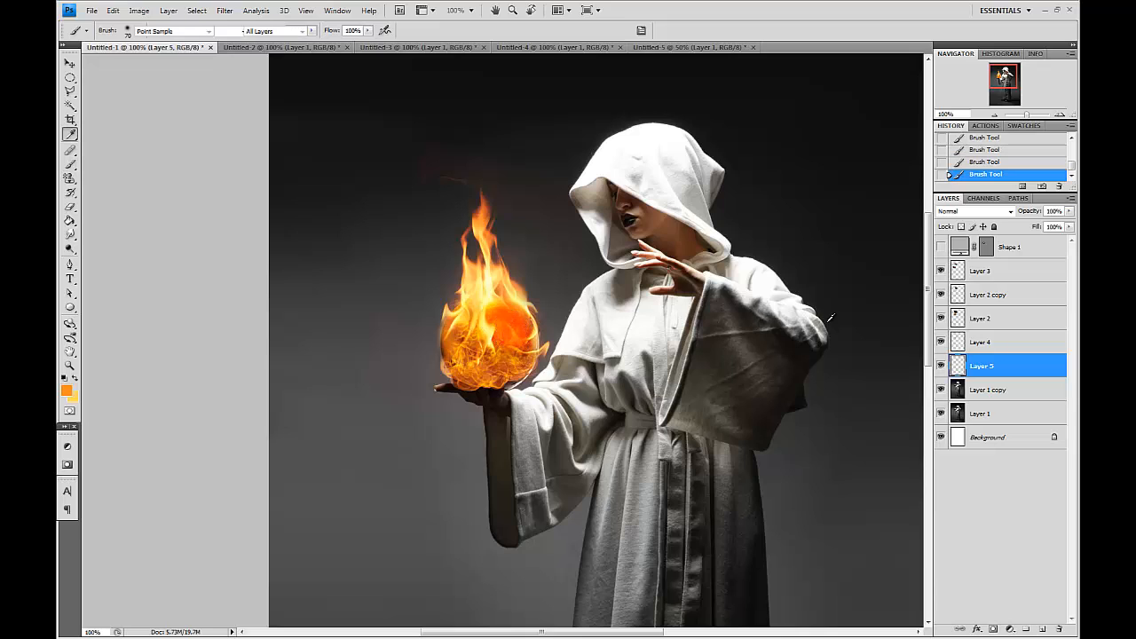
# Desaturate the orange paint with Hue/Saturation, setting saturation -88 and lightness -24.
pyautogui.hotkey('ctrl', 'u')
pyautogui.moveTo(744, 172); pyautogui.dragTo(739, 171)
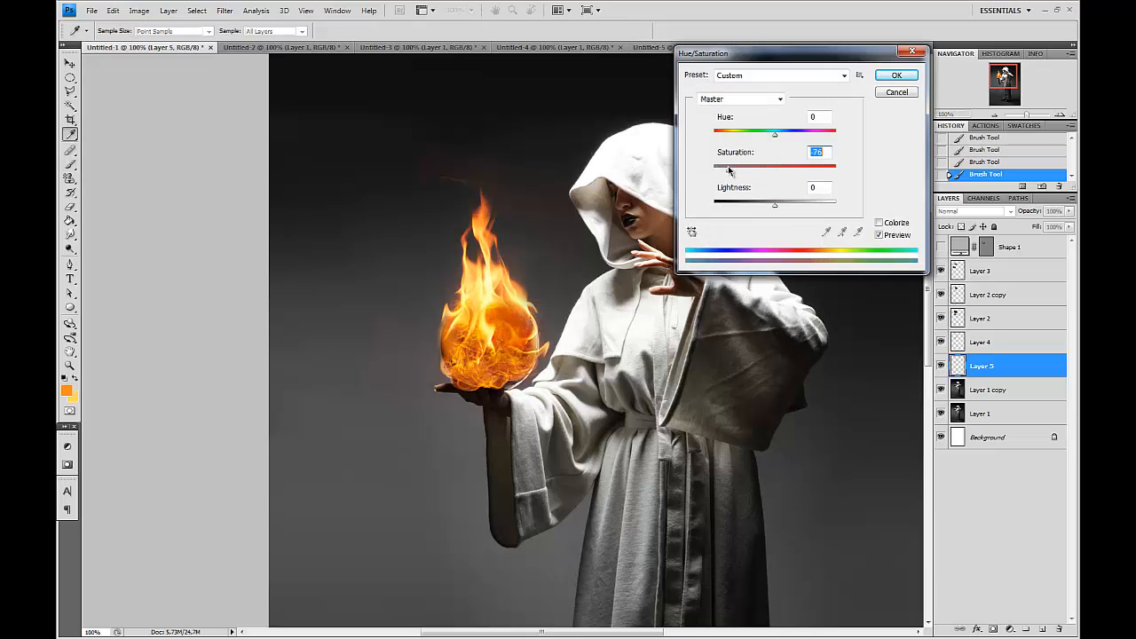
pyautogui.moveTo(773, 205); pyautogui.dragTo(759, 211)
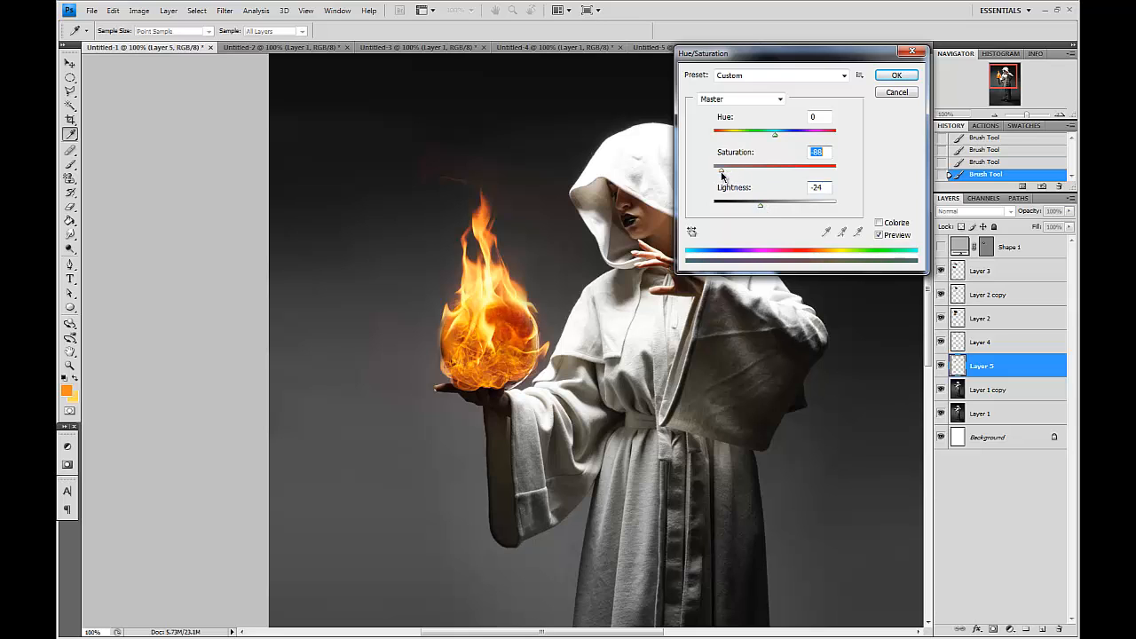
pyautogui.press('Return')
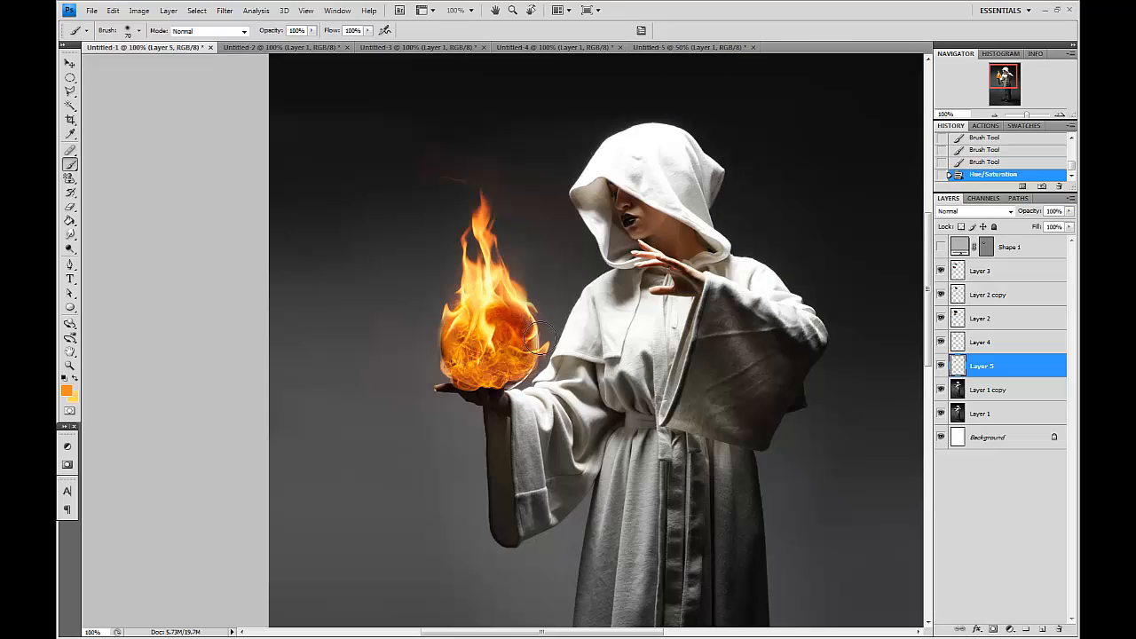
# Apply another Hue/Saturation to the paint layer with saturation -78 and lightness +13.
pyautogui.hotkey('ctrl', '+')
pyautogui.hotkey('ctrl', '+')
pyautogui.hotkey('ctrl', 'u')
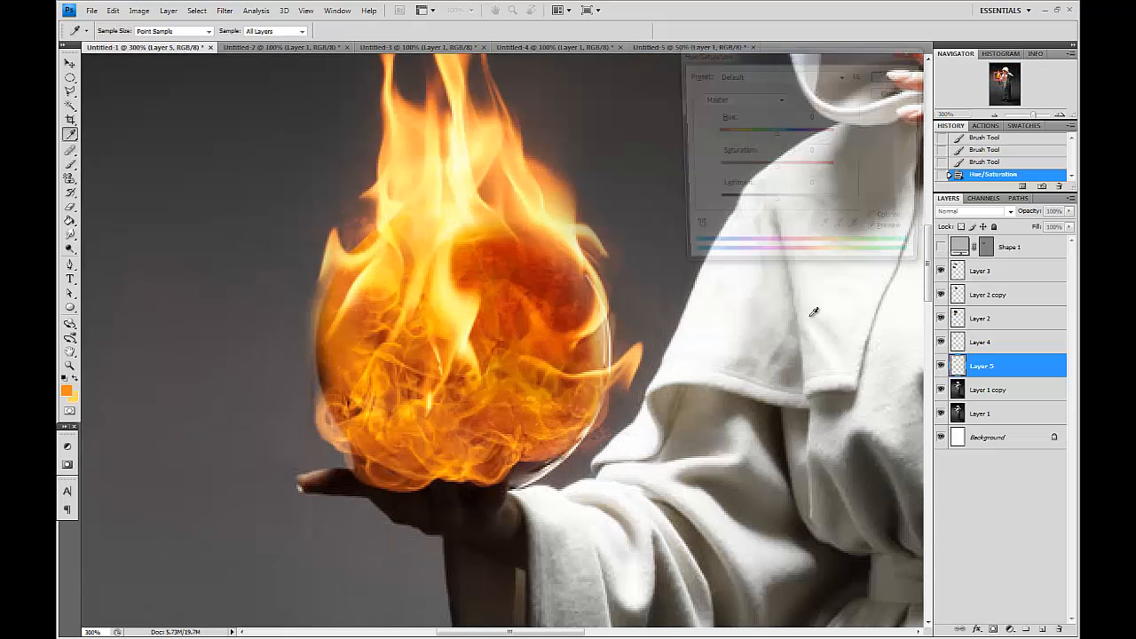
pyautogui.click(726, 169)
pyautogui.moveTo(774, 204)
pyautogui.mouseDown()
pyautogui.moveTo(798, 203)
pyautogui.moveTo(786, 211)
pyautogui.mouseUp()
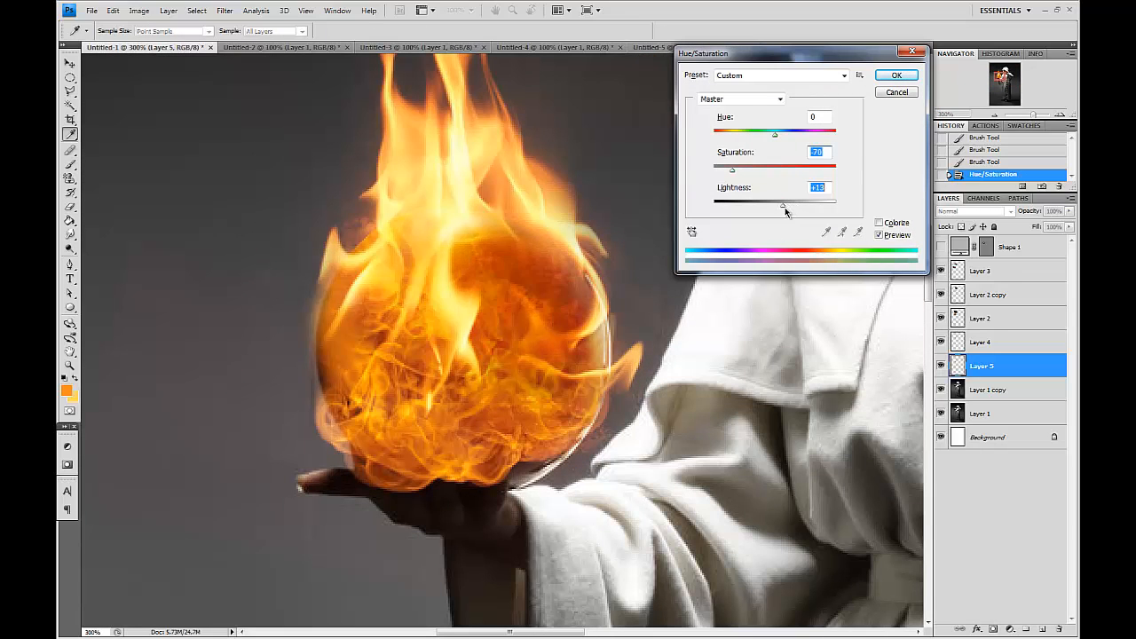
pyautogui.press('Return')
# Try a Healing Brush stroke on the photo copy layer beside the sphere and undo it.
pyautogui.hotkey('ctrl', '-')
pyautogui.hotkey('ctrl', '-')
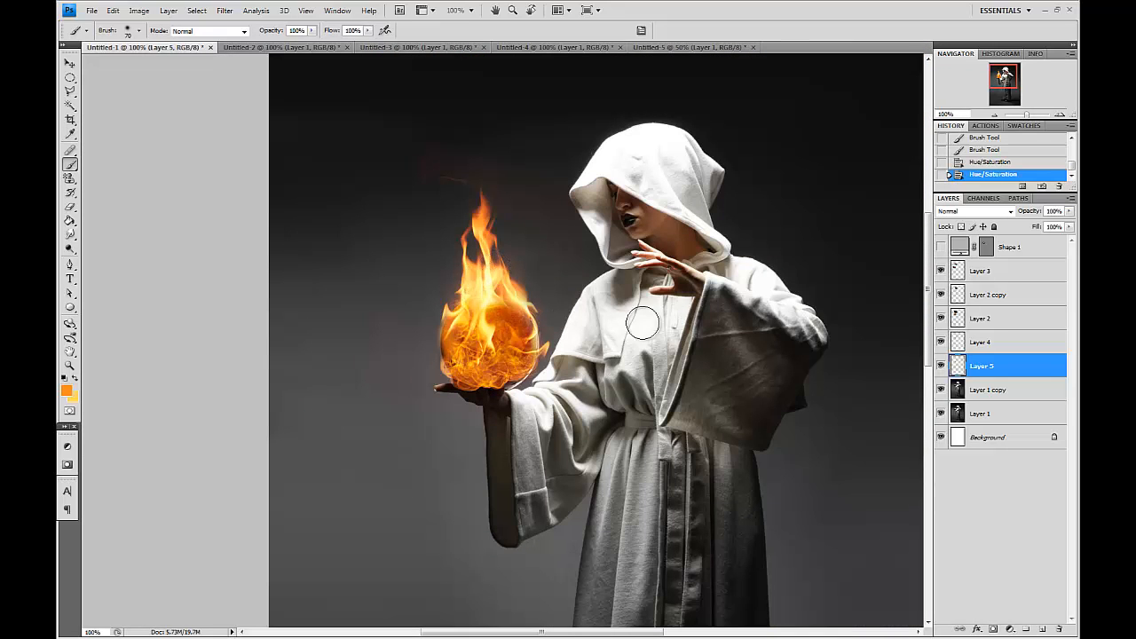
pyautogui.click(981, 393)
pyautogui.press('j')
pyautogui.press('[')
pyautogui.press('[')
pyautogui.press('[')
pyautogui.press('[')
pyautogui.moveTo(791, 376)
pyautogui.mouseDown()
pyautogui.moveTo(814, 375)
pyautogui.moveTo(865, 342)
pyautogui.mouseUp()
pyautogui.hotkey('ctrl', 'z')
pyautogui.hotkey('ctrl', '+')
pyautogui.hotkey('ctrl', '+')
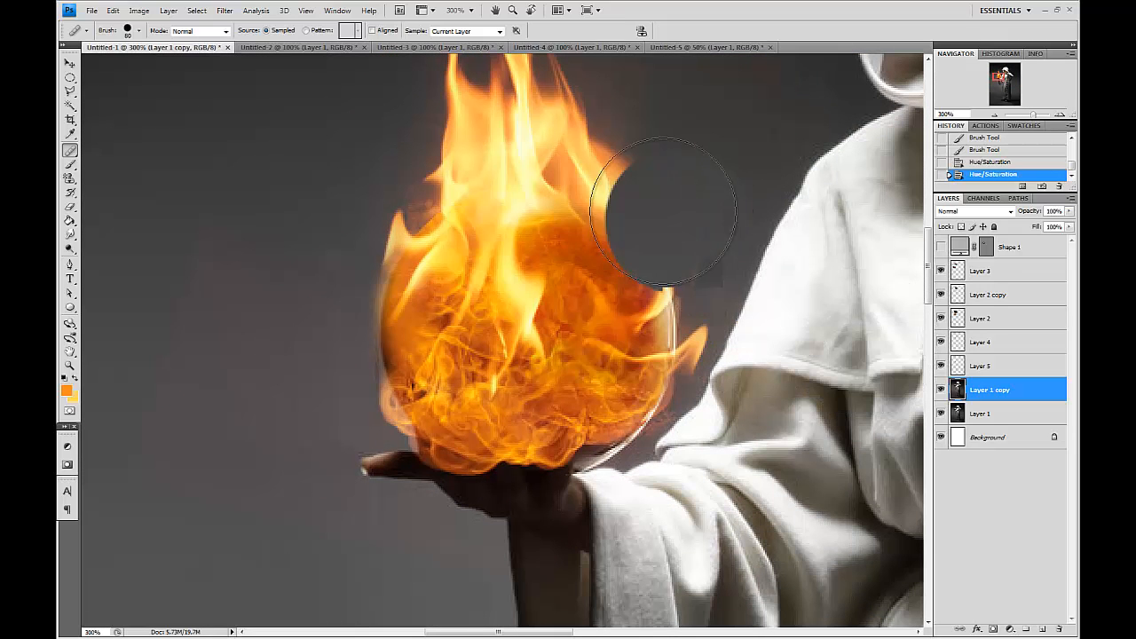
# Toggle the paint and flame layers' visibility and zoom in to inspect the sphere's edge.
pyautogui.click(941, 343)
pyautogui.click(941, 344)
pyautogui.click(940, 367)
pyautogui.click(941, 366)
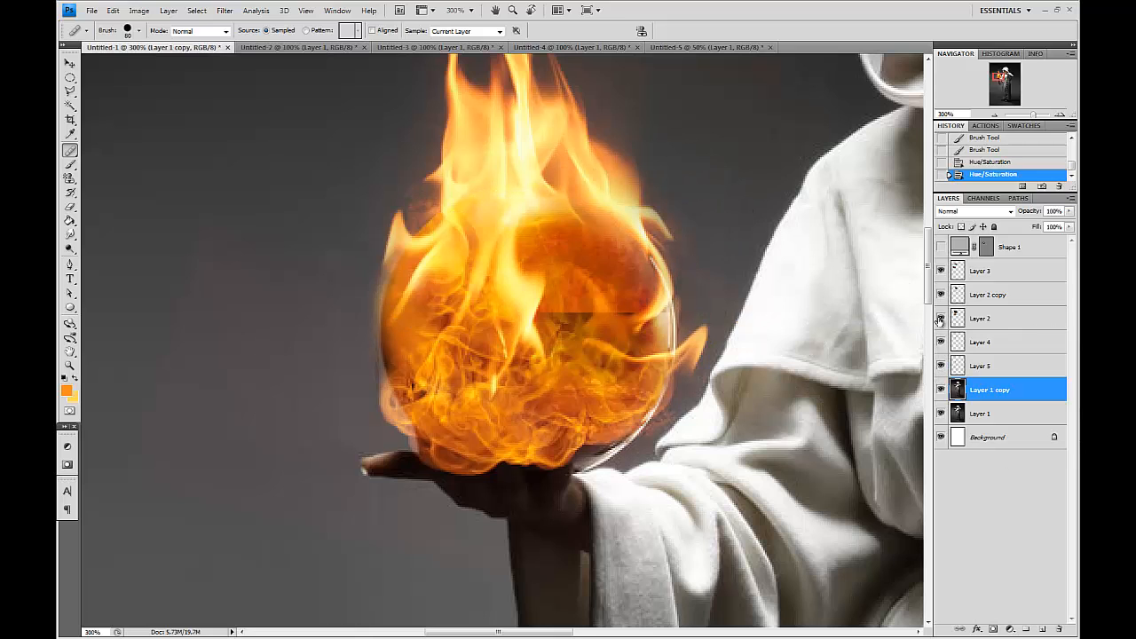
pyautogui.click(941, 271)
pyautogui.click(941, 271)
pyautogui.press('z')
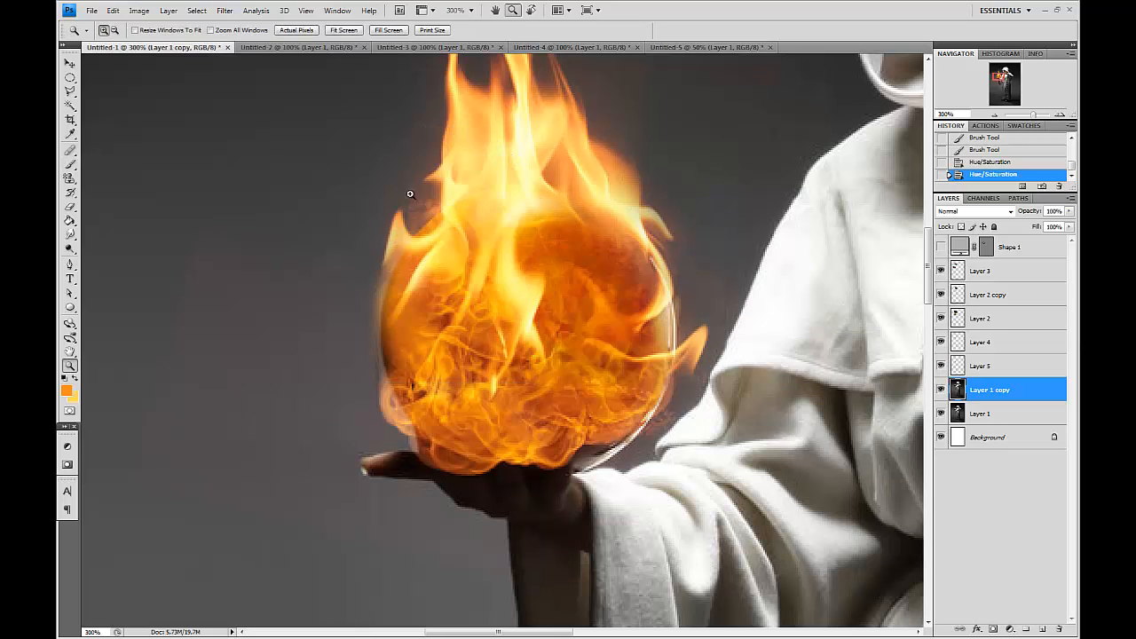
pyautogui.moveTo(484, 307); pyautogui.dragTo(486, 311)
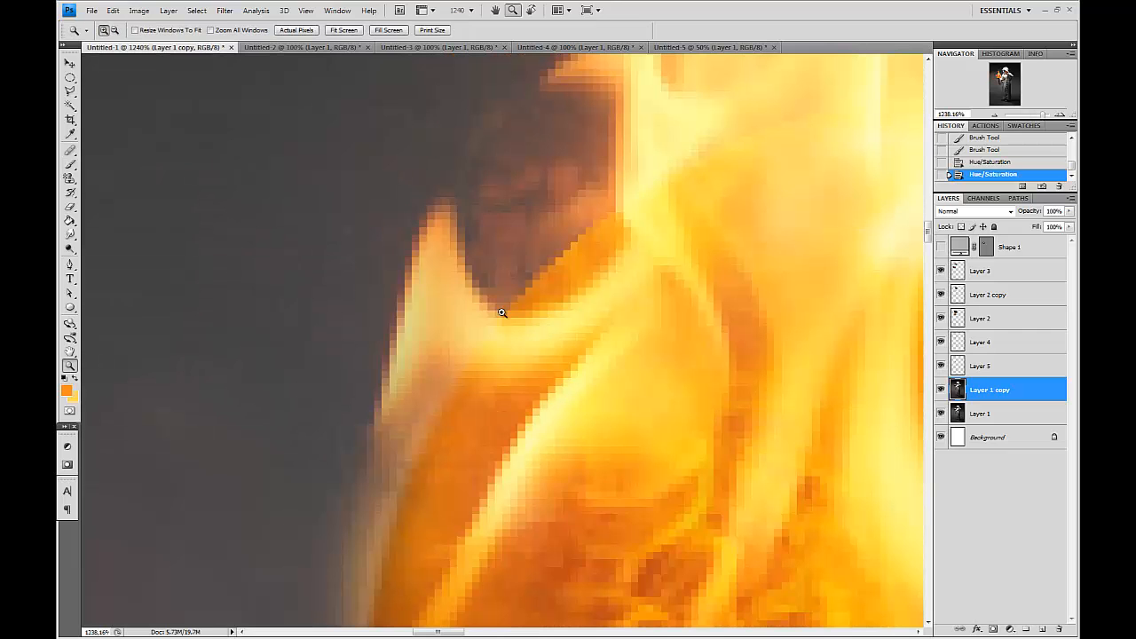
# Select the top flame layer and smudge its flame edges with the Smudge tool at 23% strength.
pyautogui.click(940, 271)
pyautogui.click(941, 272)
pyautogui.click(980, 272)
pyautogui.hotkey('ctrl', '-')
pyautogui.hotkey('ctrl', '-')
# Smudge the sphere's outline and surrounding flames on the photo copy layer, varying the brush size.
pyautogui.hotkey('ctrl', '-')
pyautogui.click(69, 234)
pyautogui.press('2')
pyautogui.press('3')
pyautogui.moveTo(498, 255)
pyautogui.mouseDown()
pyautogui.moveTo(506, 287)
pyautogui.moveTo(527, 286)
pyautogui.moveTo(535, 237)
pyautogui.mouseUp()
pyautogui.moveTo(500, 277); pyautogui.dragTo(532, 259)
pyautogui.moveTo(568, 197); pyautogui.dragTo(561, 195)
pyautogui.hotkey('ctrl', '-')
pyautogui.hotkey('ctrl', '-')
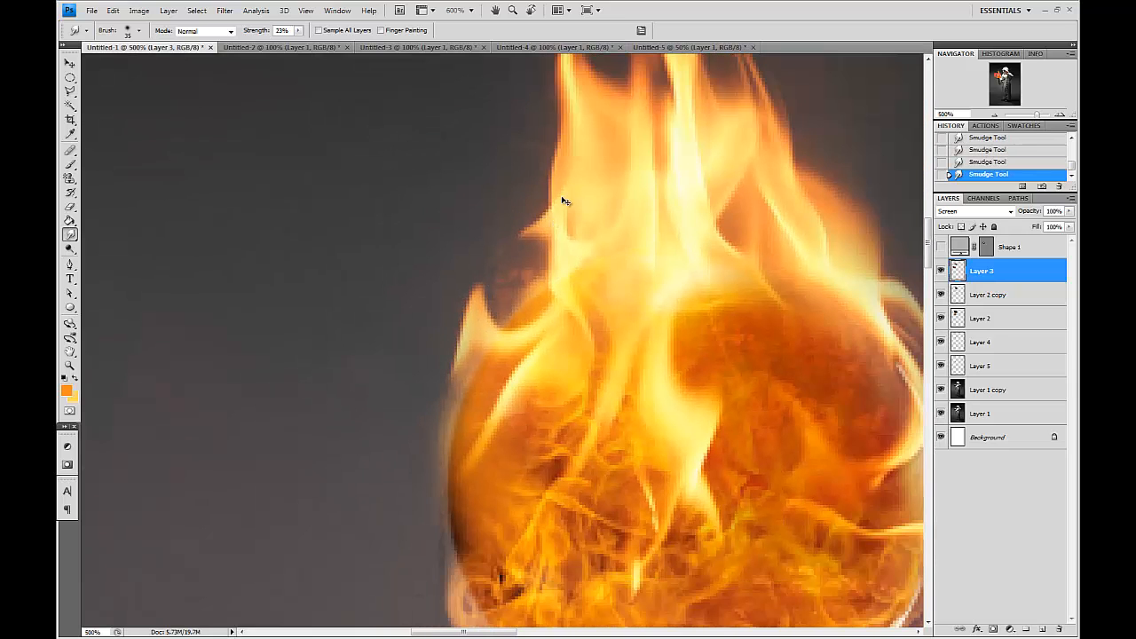
pyautogui.click(1028, 390)
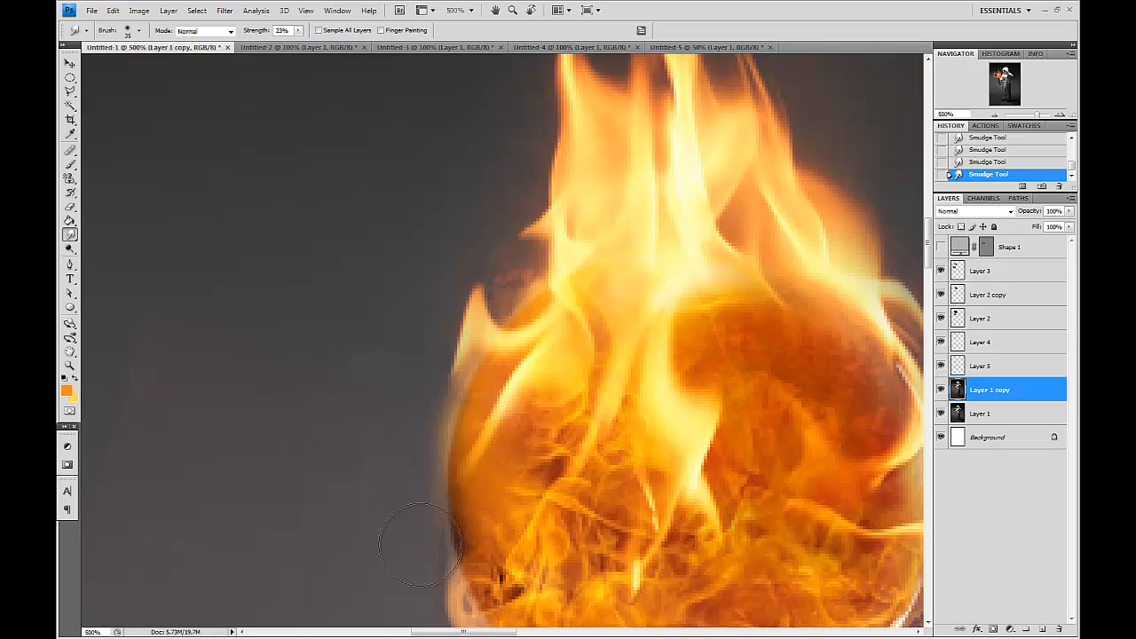
pyautogui.moveTo(411, 453)
pyautogui.mouseDown()
pyautogui.moveTo(451, 526)
pyautogui.moveTo(390, 395)
pyautogui.mouseUp()
pyautogui.moveTo(355, 449); pyautogui.dragTo(384, 433)
pyautogui.moveTo(382, 334); pyautogui.dragTo(401, 391)
pyautogui.hotkey('ctrl', '-')
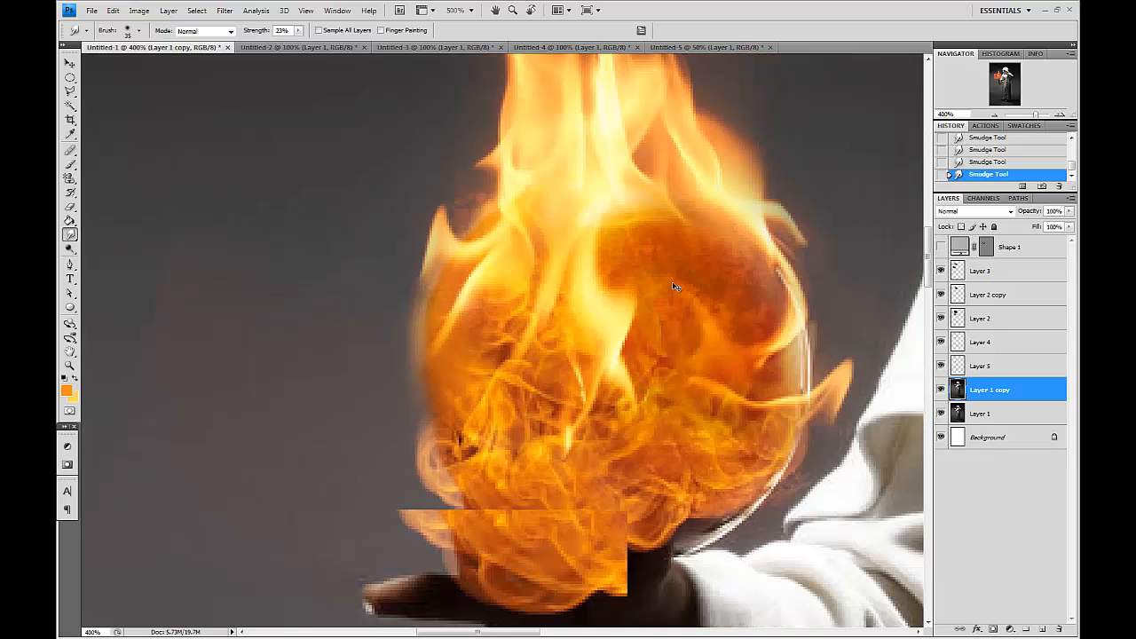
pyautogui.moveTo(839, 317); pyautogui.dragTo(758, 323)
pyautogui.press(']')
pyautogui.moveTo(704, 288)
pyautogui.mouseDown()
pyautogui.moveTo(741, 322)
pyautogui.moveTo(730, 338)
pyautogui.moveTo(739, 362)
pyautogui.moveTo(722, 373)
pyautogui.moveTo(719, 417)
pyautogui.moveTo(687, 450)
pyautogui.moveTo(696, 467)
pyautogui.moveTo(680, 461)
pyautogui.moveTo(666, 446)
pyautogui.moveTo(705, 446)
pyautogui.moveTo(714, 407)
pyautogui.mouseUp()
pyautogui.press('[')
pyautogui.press('[')
pyautogui.moveTo(671, 510)
pyautogui.mouseDown()
pyautogui.moveTo(651, 530)
pyautogui.moveTo(668, 510)
pyautogui.moveTo(671, 463)
pyautogui.moveTo(639, 527)
pyautogui.moveTo(618, 532)
pyautogui.mouseUp()
pyautogui.moveTo(618, 532); pyautogui.dragTo(633, 518)
pyautogui.press('[')
pyautogui.press('[')
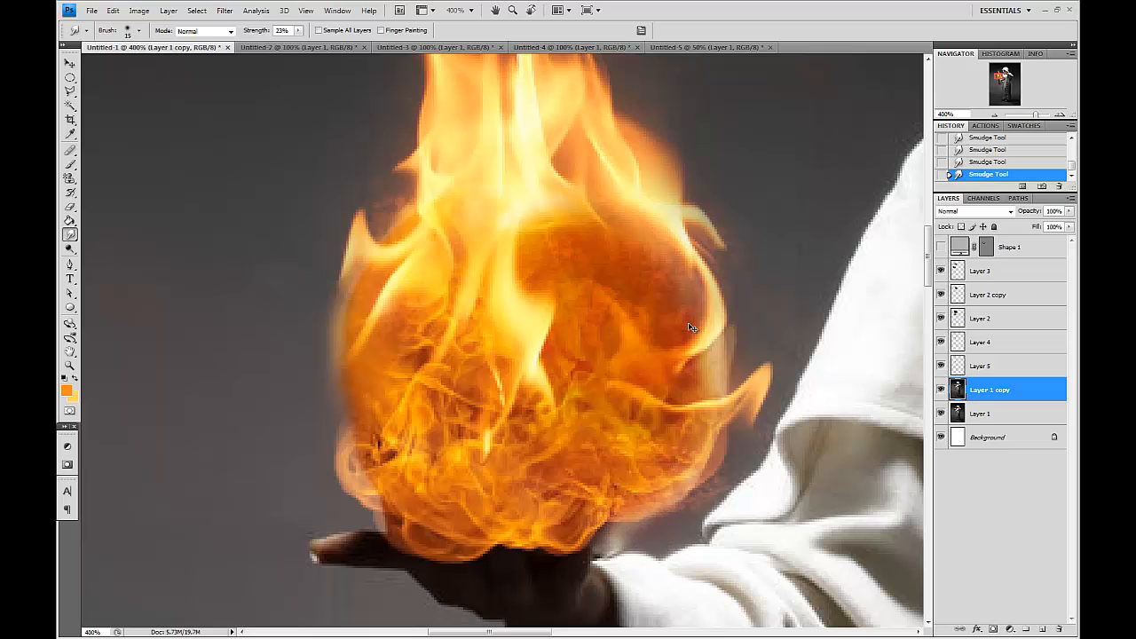
pyautogui.hotkey('ctrl', '1')
pyautogui.moveTo(608, 339); pyautogui.dragTo(586, 376)
# Select the top flame layer and nudge it slightly with the Move tool.
pyautogui.press('v')
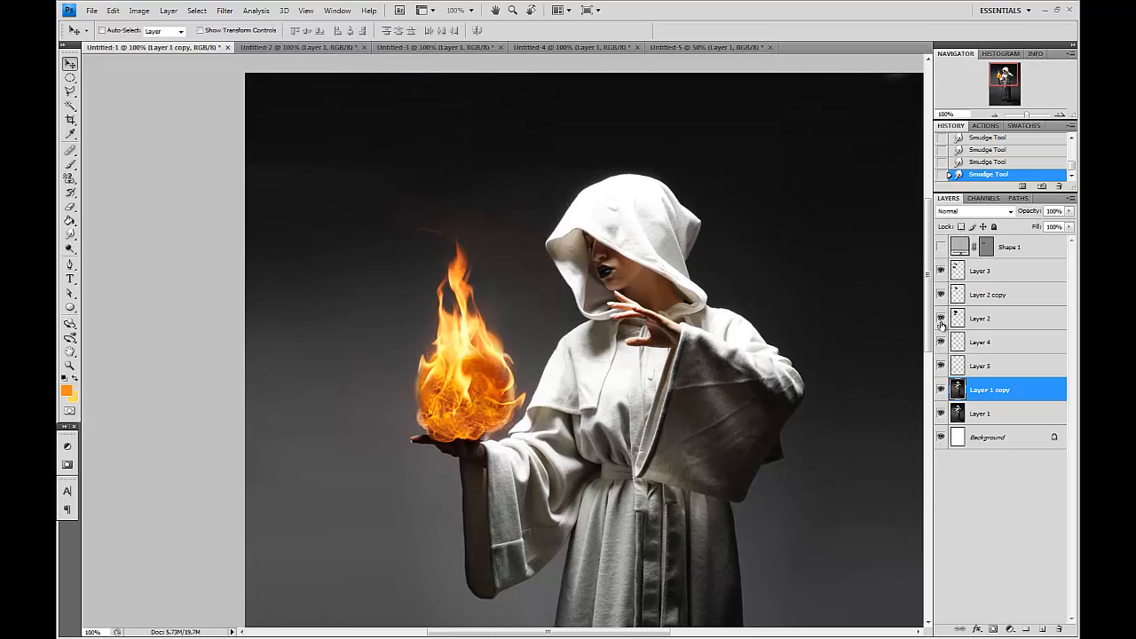
pyautogui.click(941, 271)
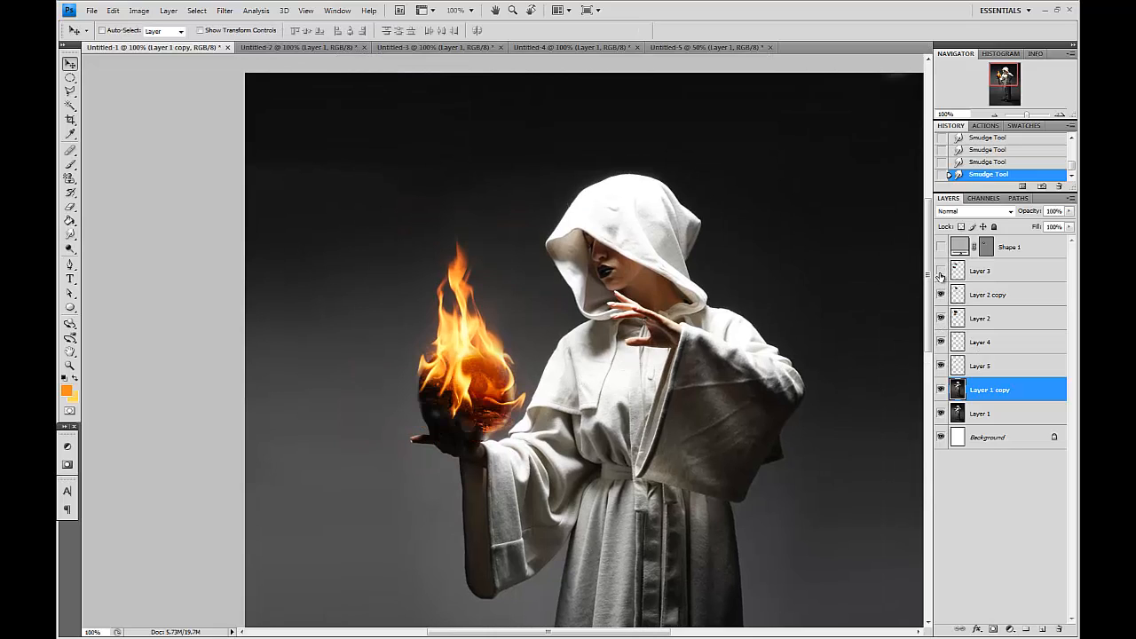
pyautogui.click(941, 271)
pyautogui.click(985, 271)
pyautogui.moveTo(410, 460); pyautogui.dragTo(407, 456)
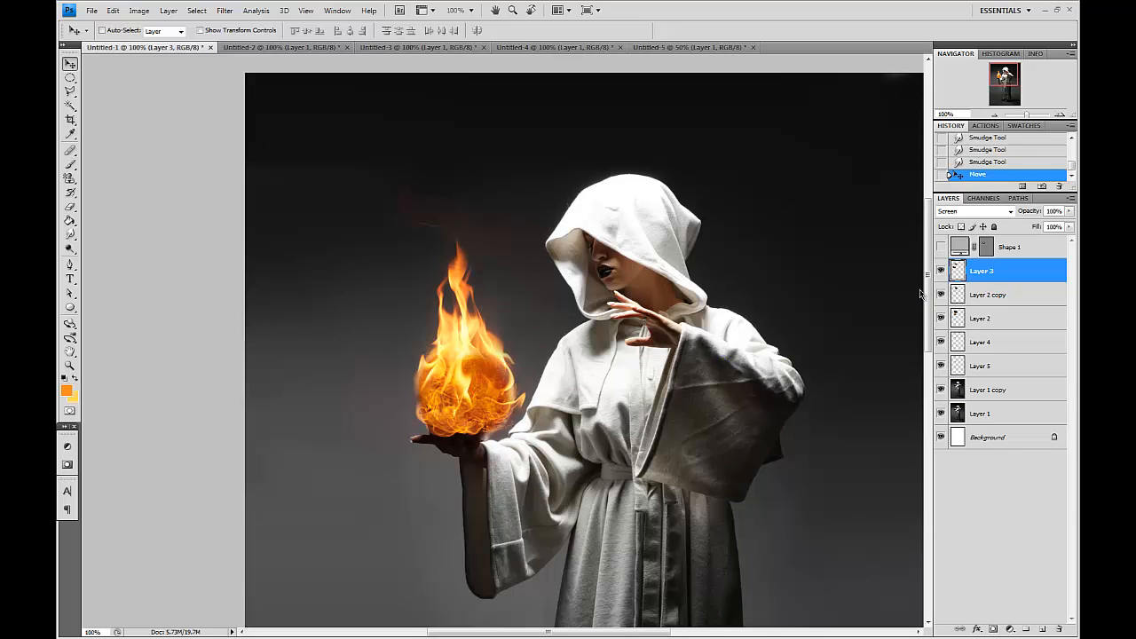
# Duplicate the top flame layer and transform the copy to 64.7% scale, rotated -120°, over the sphere.
pyautogui.moveTo(996, 277); pyautogui.dragTo(1041, 628)
pyautogui.hotkey('ctrl', 't')
pyautogui.moveTo(444, 170); pyautogui.dragTo(351, 280)
pyautogui.moveTo(506, 304); pyautogui.dragTo(497, 399)
pyautogui.moveTo(630, 408); pyautogui.dragTo(560, 418)
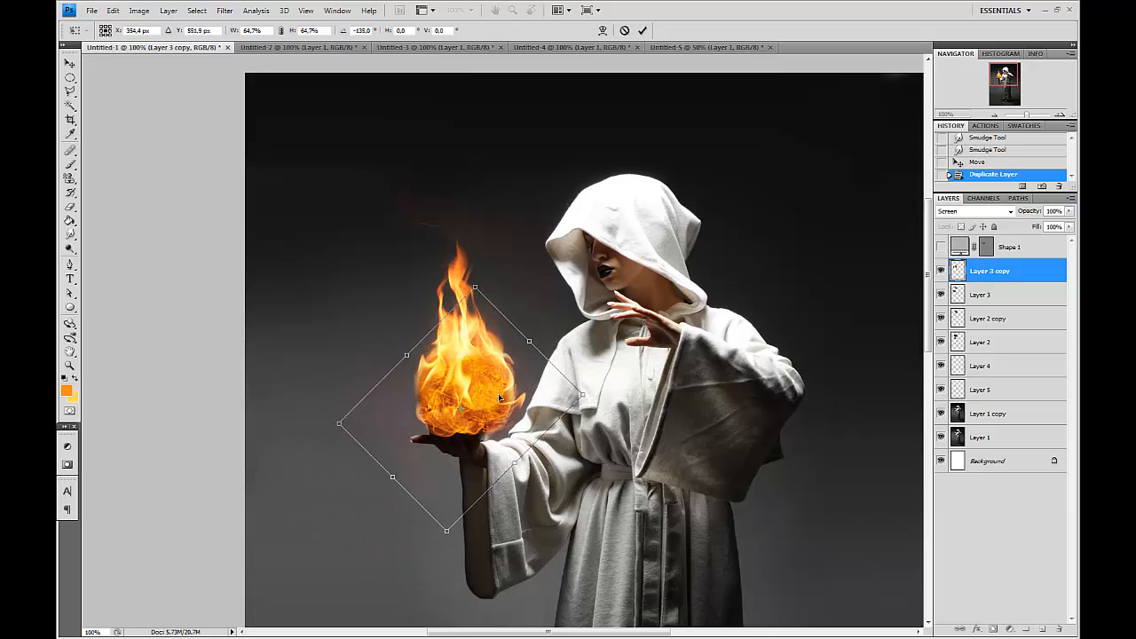
pyautogui.press('Return')
# Burn the centre of the rotated flame copy with the Burn tool and set the burn range to Midtones.
pyautogui.moveTo(70, 248); pyautogui.dragTo(104, 260)
pyautogui.click(482, 407)
pyautogui.click(481, 405)
pyautogui.press(']')
pyautogui.click(481, 403)
pyautogui.press(']')
pyautogui.click(481, 401)
pyautogui.press(']')
pyautogui.click(205, 32)
pyautogui.click(204, 42)
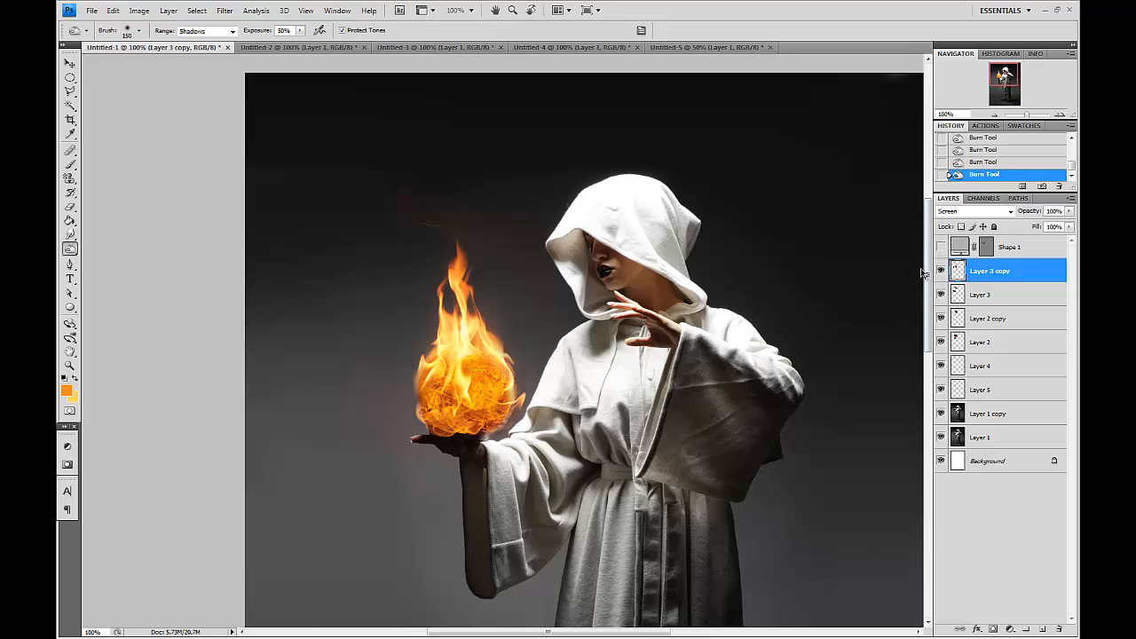
pyautogui.click(205, 31)
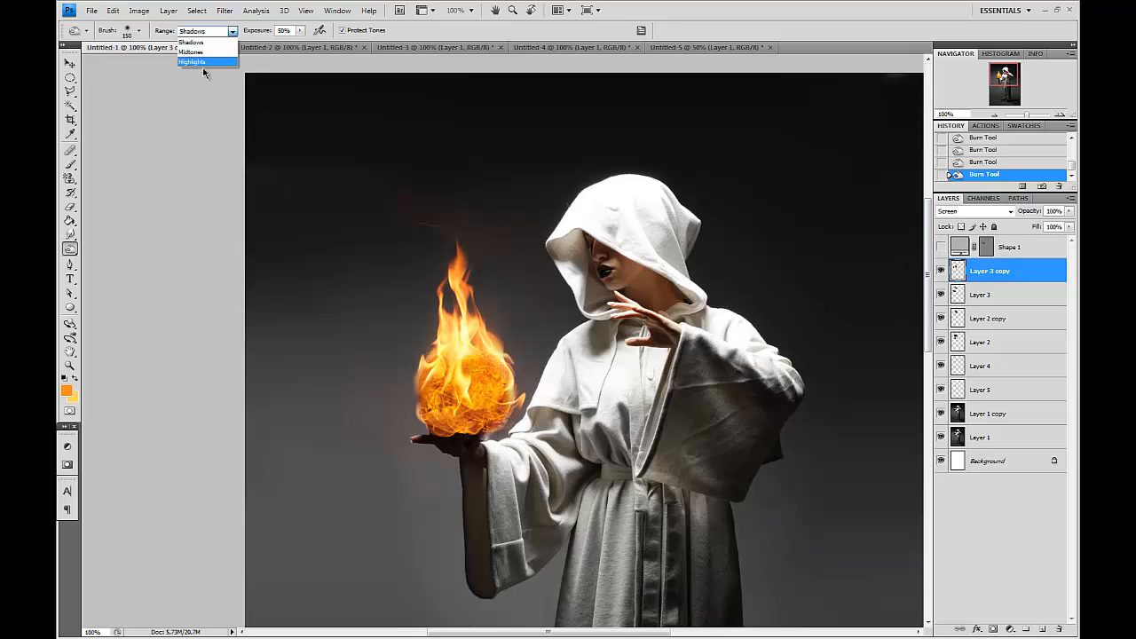
pyautogui.click(204, 42)
pyautogui.click(187, 33)
pyautogui.click(189, 52)
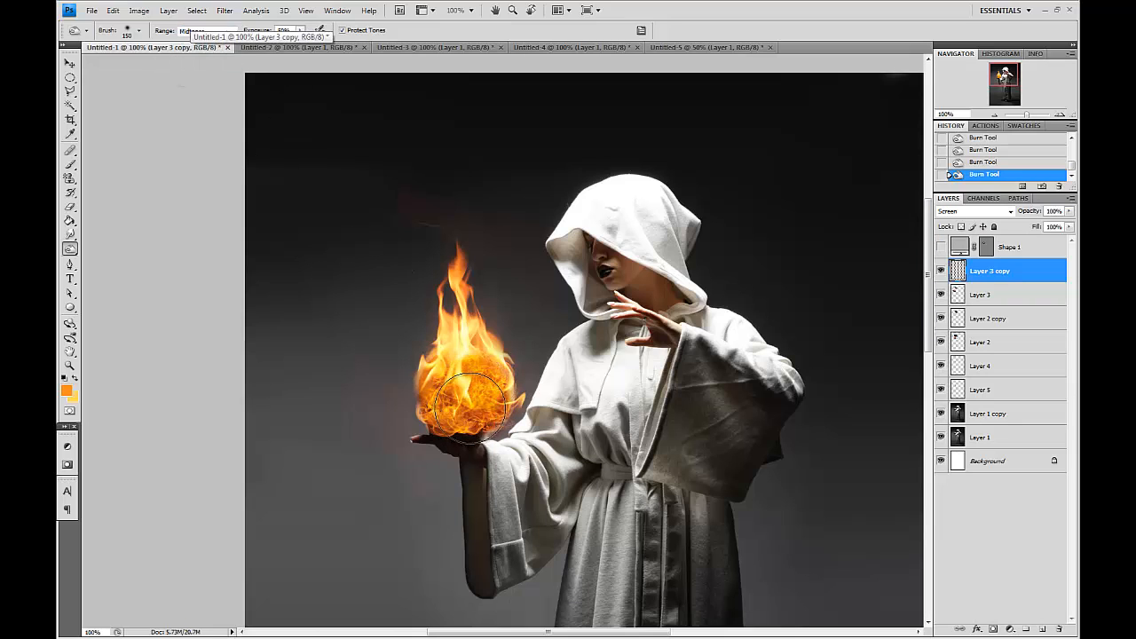
# Erase parts of the rotated flame copy near the sphere's base and over the robe sleeve.
pyautogui.click(71, 207)
pyautogui.click(478, 404)
pyautogui.click(475, 400)
pyautogui.click(477, 399)
pyautogui.click(480, 403)
pyautogui.moveTo(480, 406); pyautogui.dragTo(491, 417)
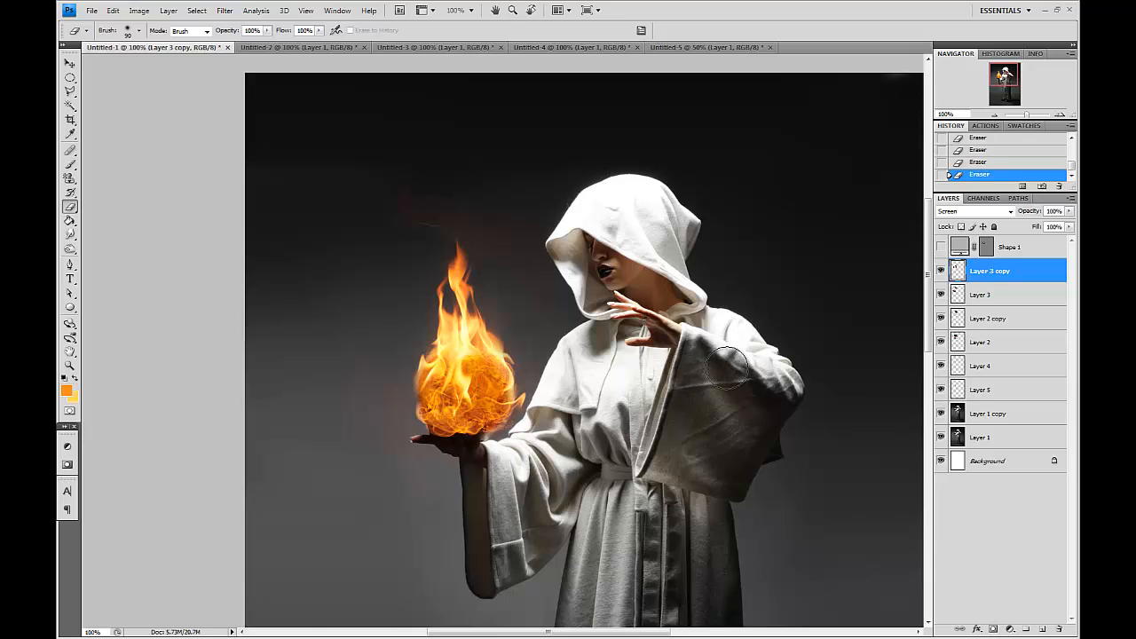
pyautogui.moveTo(734, 364); pyautogui.dragTo(713, 311)
# Toggle the second flame layer's visibility, select it and duplicate it.
pyautogui.click(940, 342)
pyautogui.click(939, 342)
pyautogui.click(940, 343)
pyautogui.click(940, 342)
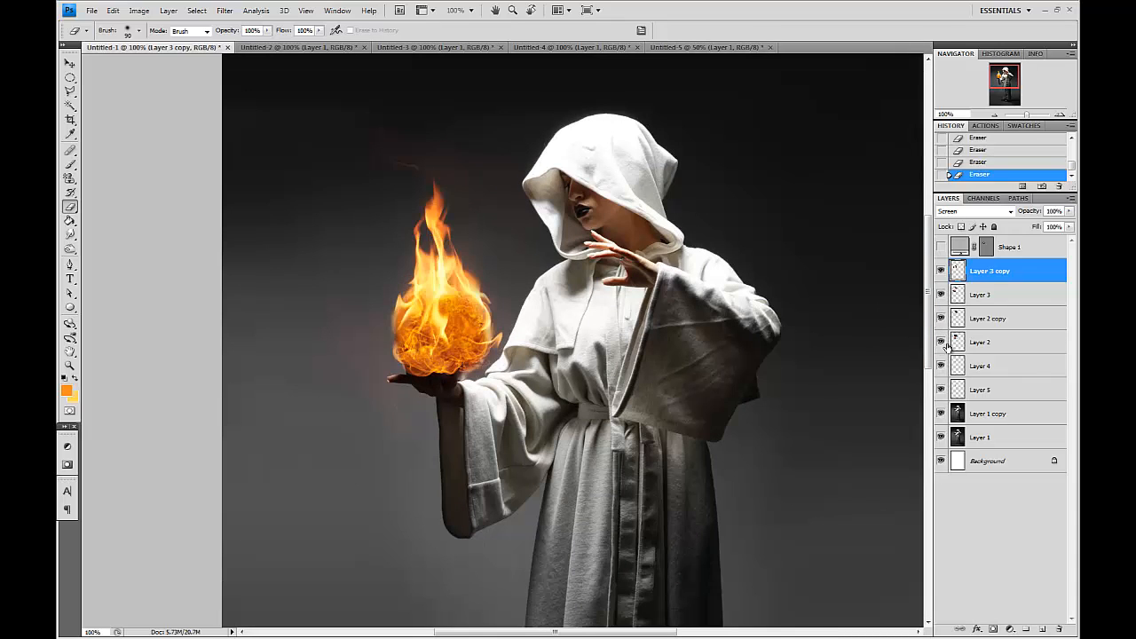
pyautogui.click(968, 343)
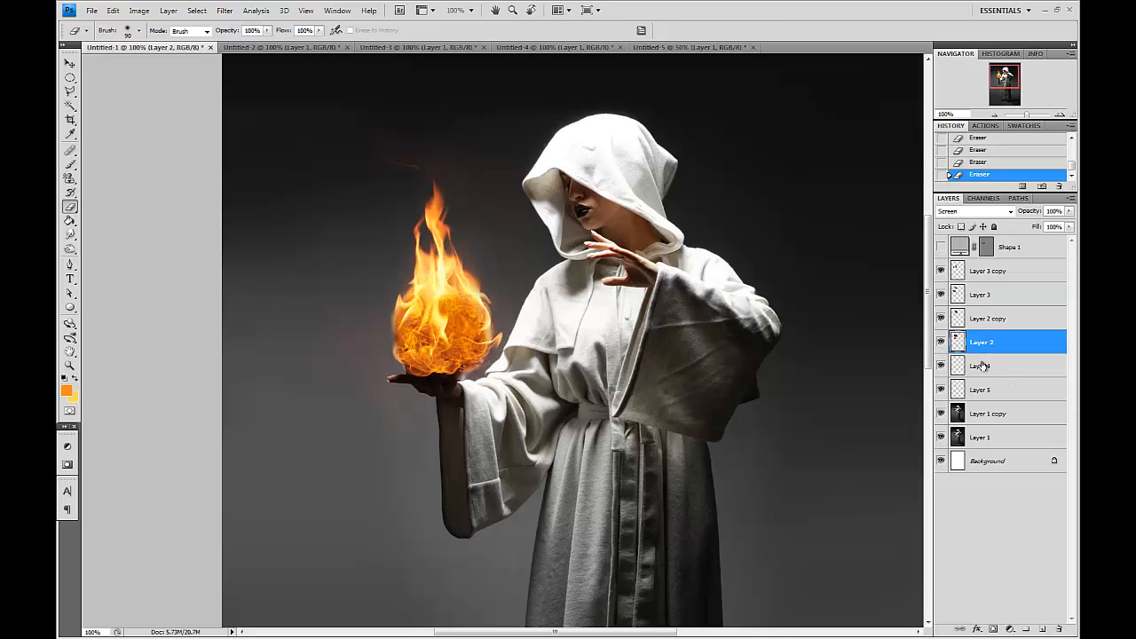
pyautogui.moveTo(1006, 342); pyautogui.dragTo(1041, 629)
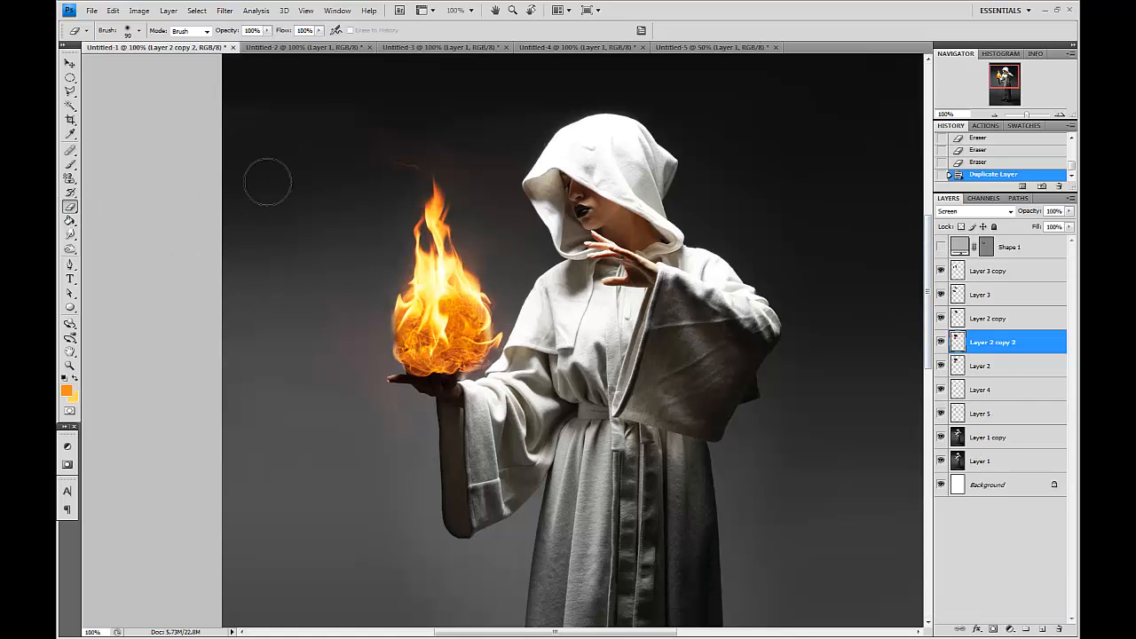
# Erase stray flame bits above the fireball on the duplicate with a larger eraser, then add a new empty layer.
pyautogui.press(']')
pyautogui.press(']')
pyautogui.press(']')
pyautogui.press(']')
pyautogui.press(']')
pyautogui.press(']')
pyautogui.press(']')
pyautogui.press(']')
pyautogui.click(409, 190)
pyautogui.click(422, 190)
pyautogui.press('v')
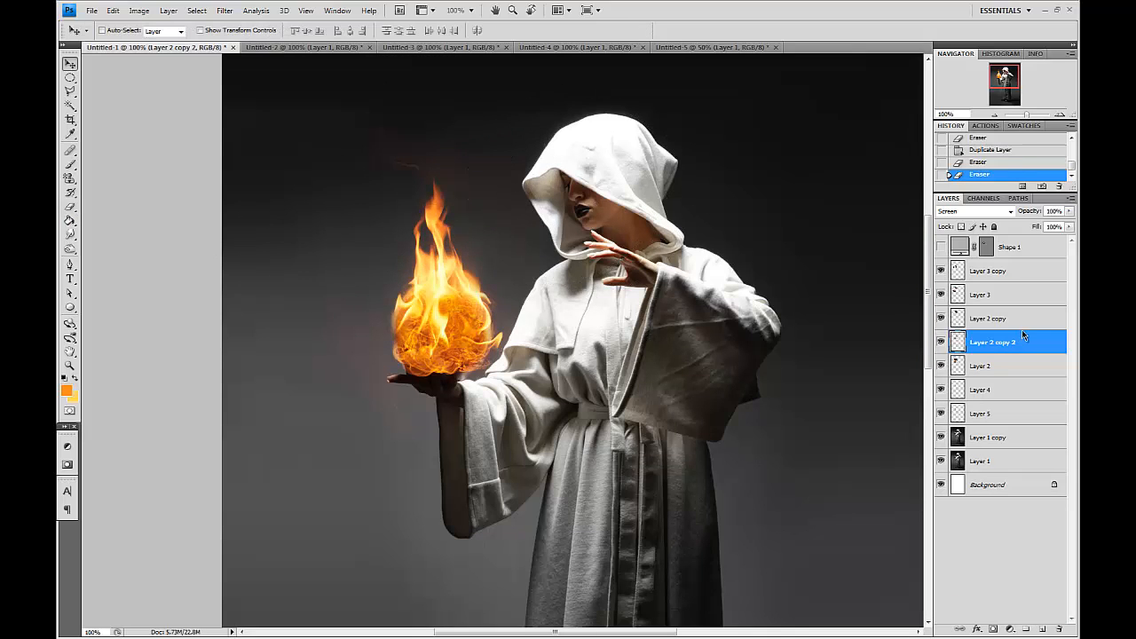
pyautogui.click(1044, 629)
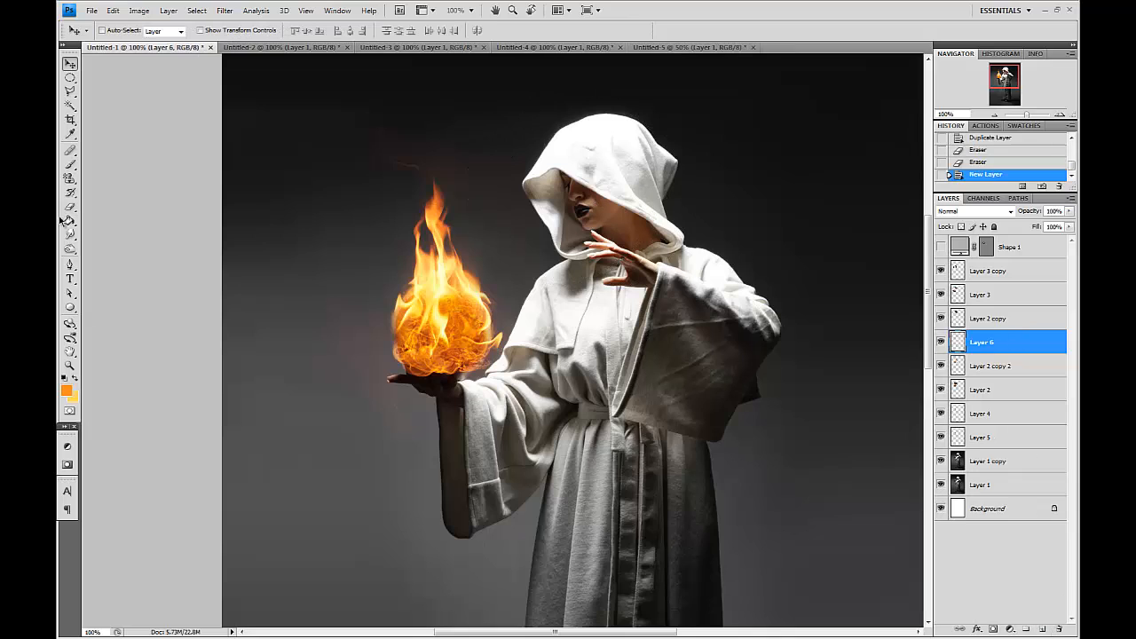
# Paint a soft orange spot over the sphere on the new empty layer with a 150 px brush.
pyautogui.click(70, 164)
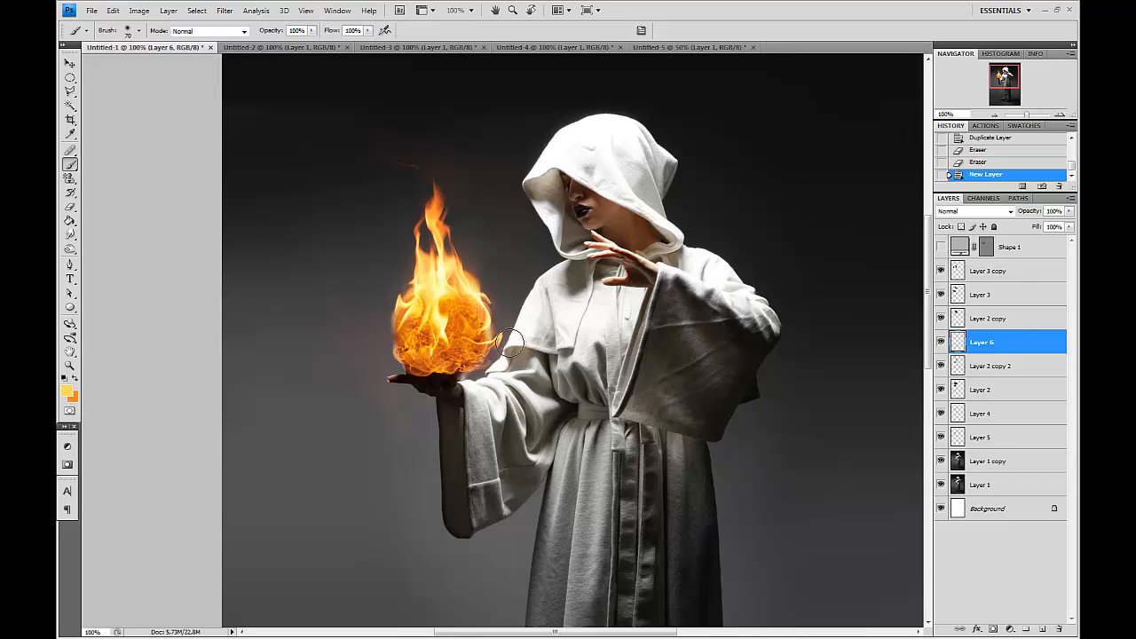
pyautogui.press(']')
pyautogui.press(']')
pyautogui.press(']')
pyautogui.press(']')
pyautogui.press(']')
pyautogui.click(441, 325)
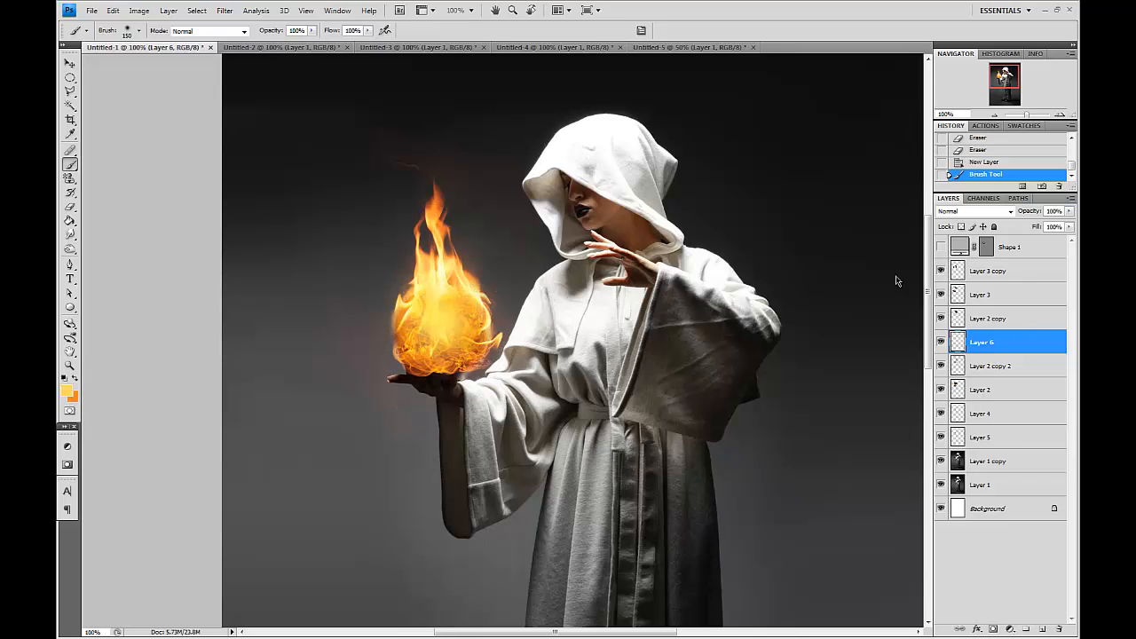
# Set the painted layer's blend mode to Linear Dodge (Add) and its fill to 0%.
pyautogui.click(962, 212)
pyautogui.click(969, 325)
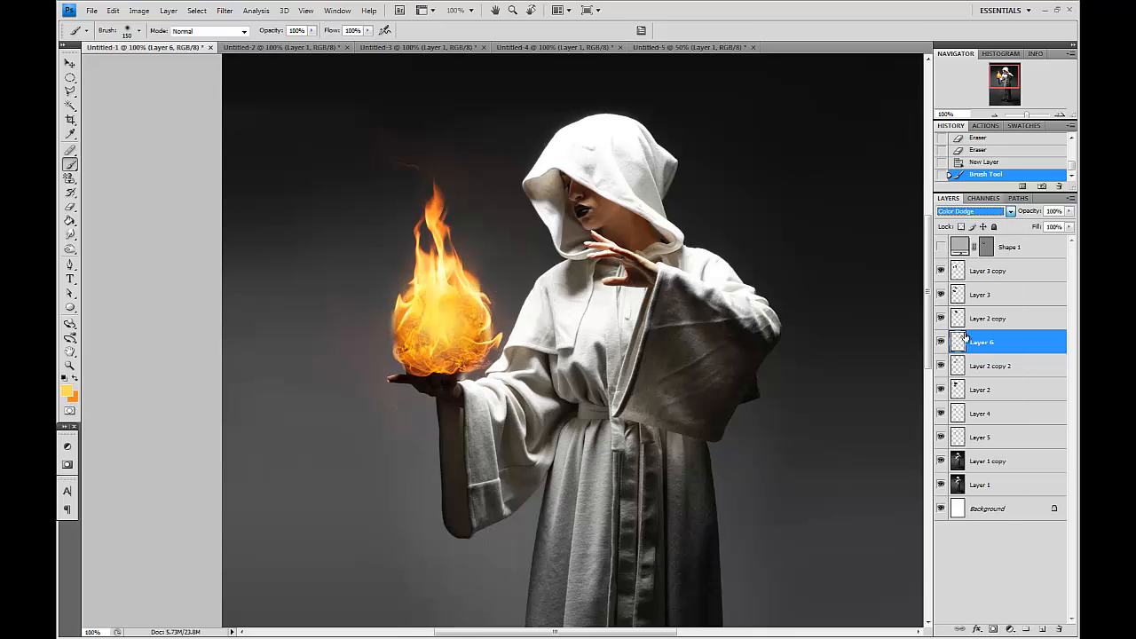
pyautogui.moveTo(1069, 226); pyautogui.dragTo(1009, 243)
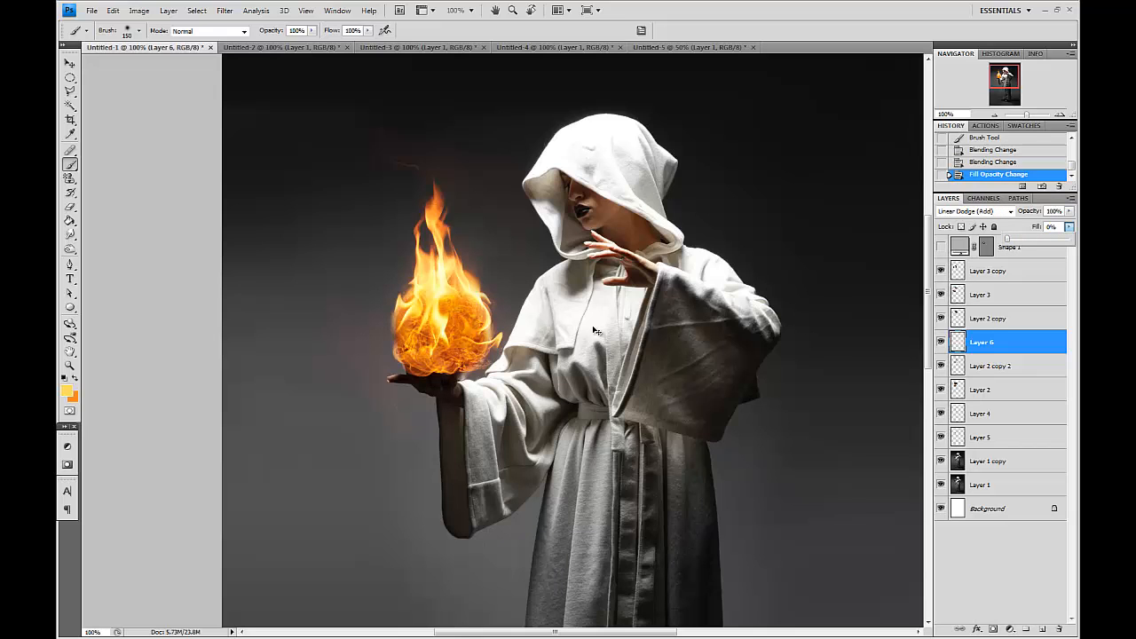
# Add a new empty layer above Layer 3 copy at the top of the flame stack.
pyautogui.hotkey('ctrl', '+')
pyautogui.hotkey('ctrl', '+')
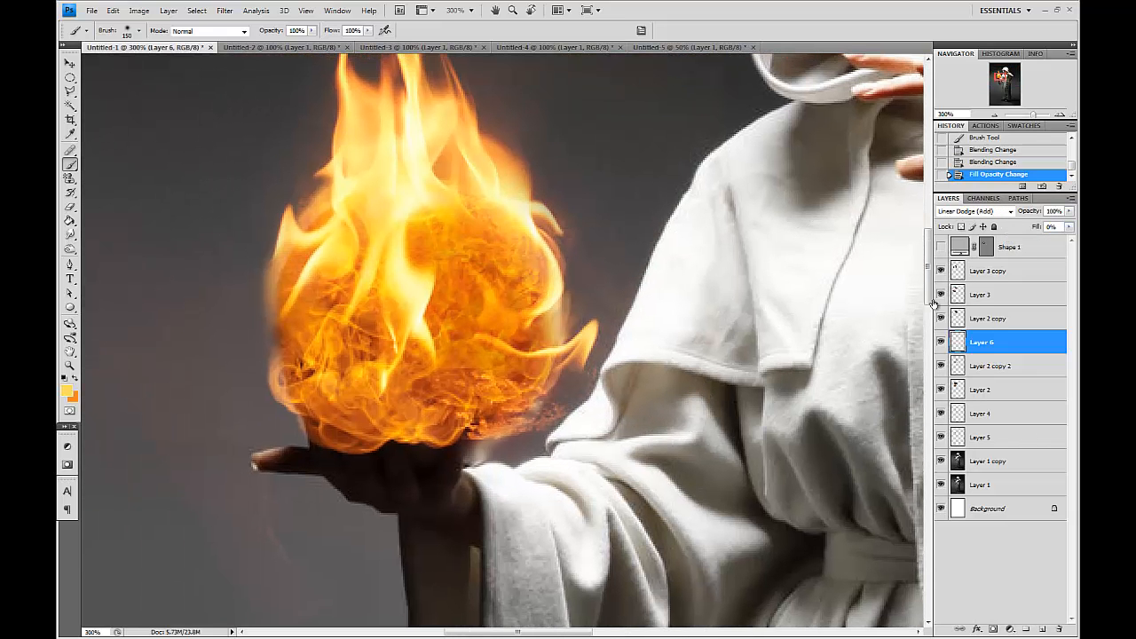
pyautogui.click(1003, 269)
pyautogui.click(1040, 630)
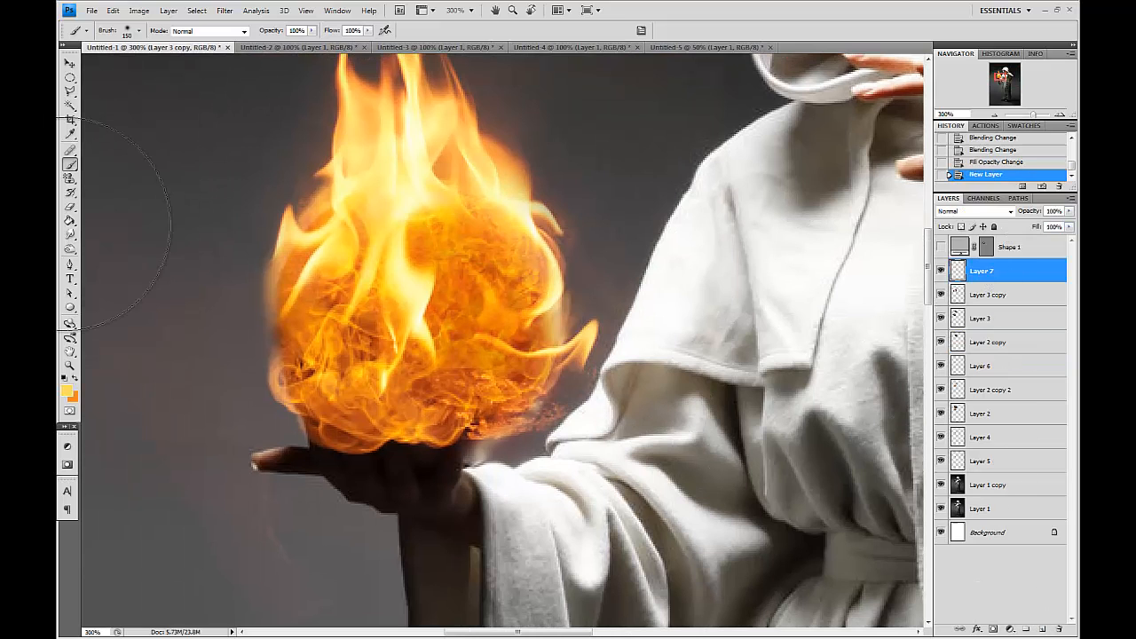
# Set the foreground colour to the dark orange ba691a.
pyautogui.click(67, 391)
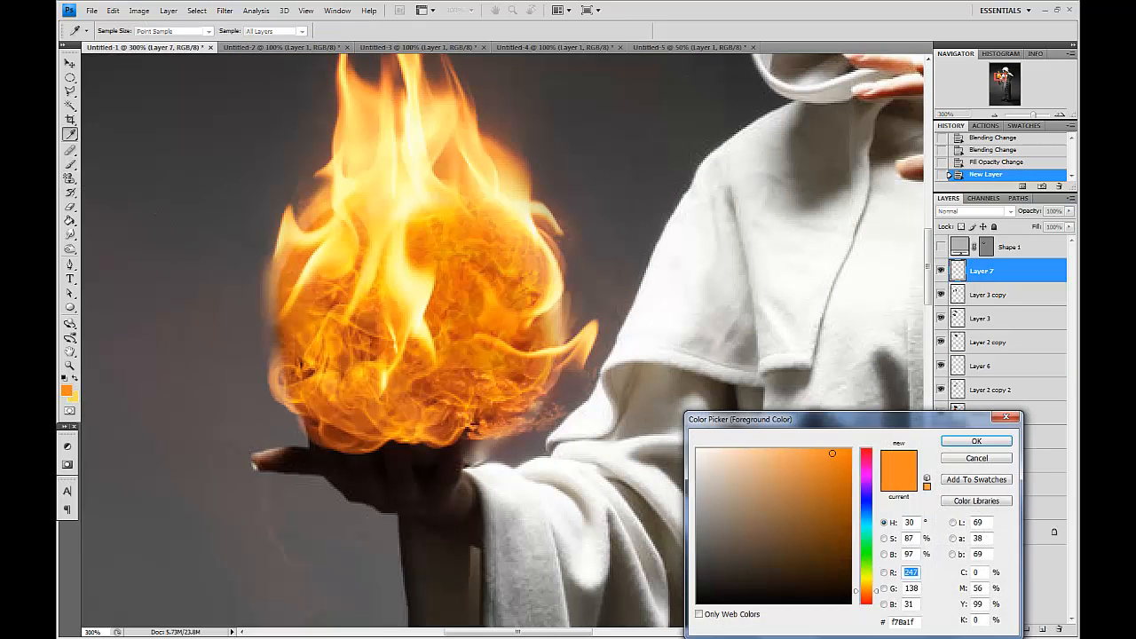
pyautogui.click(830, 490)
pyautogui.click(865, 600)
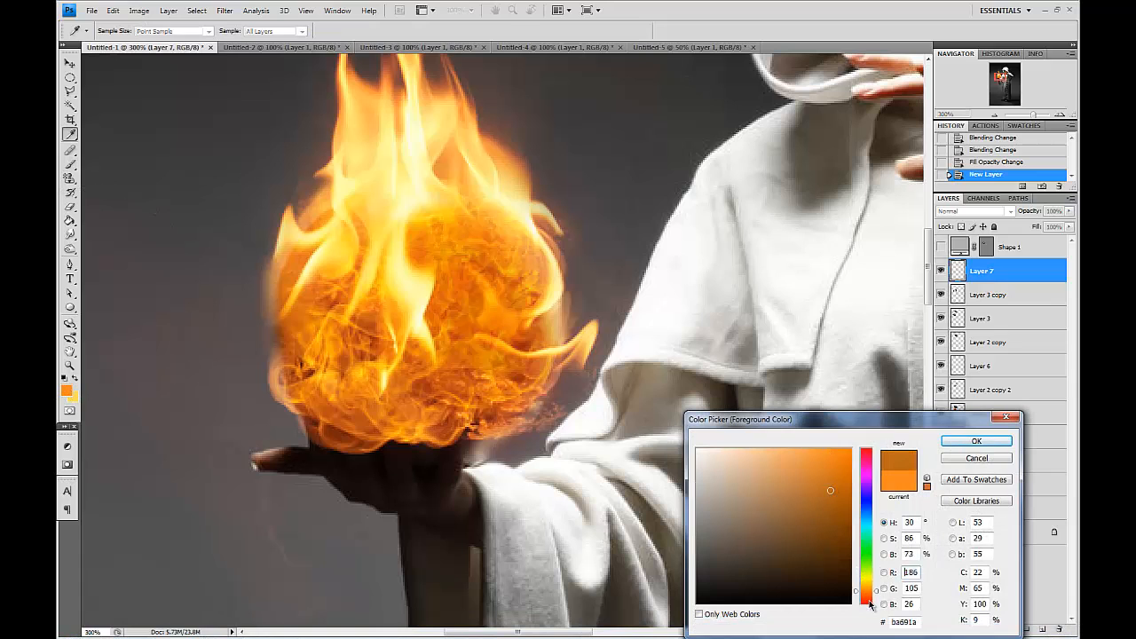
pyautogui.press('Return')
# Paint dark orange over the whole fireball on the new layer and set its blend mode to Multiply.
pyautogui.press('b')
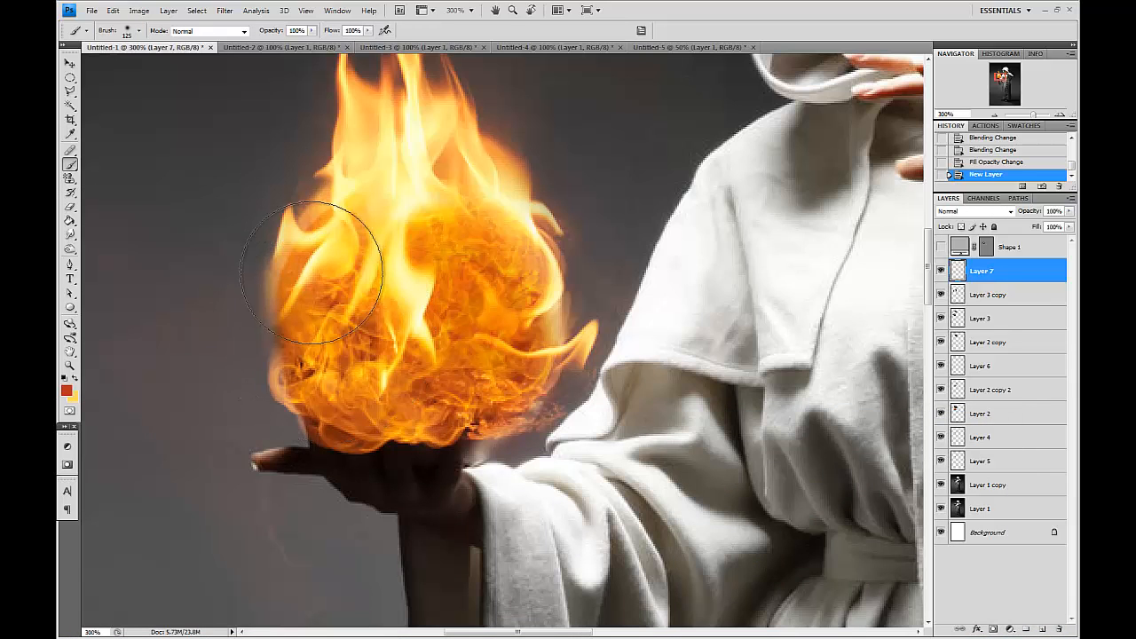
pyautogui.moveTo(315, 253)
pyautogui.mouseDown()
pyautogui.moveTo(306, 315)
pyautogui.moveTo(332, 409)
pyautogui.moveTo(368, 424)
pyautogui.moveTo(453, 417)
pyautogui.moveTo(516, 382)
pyautogui.moveTo(542, 321)
pyautogui.moveTo(501, 196)
pyautogui.mouseUp()
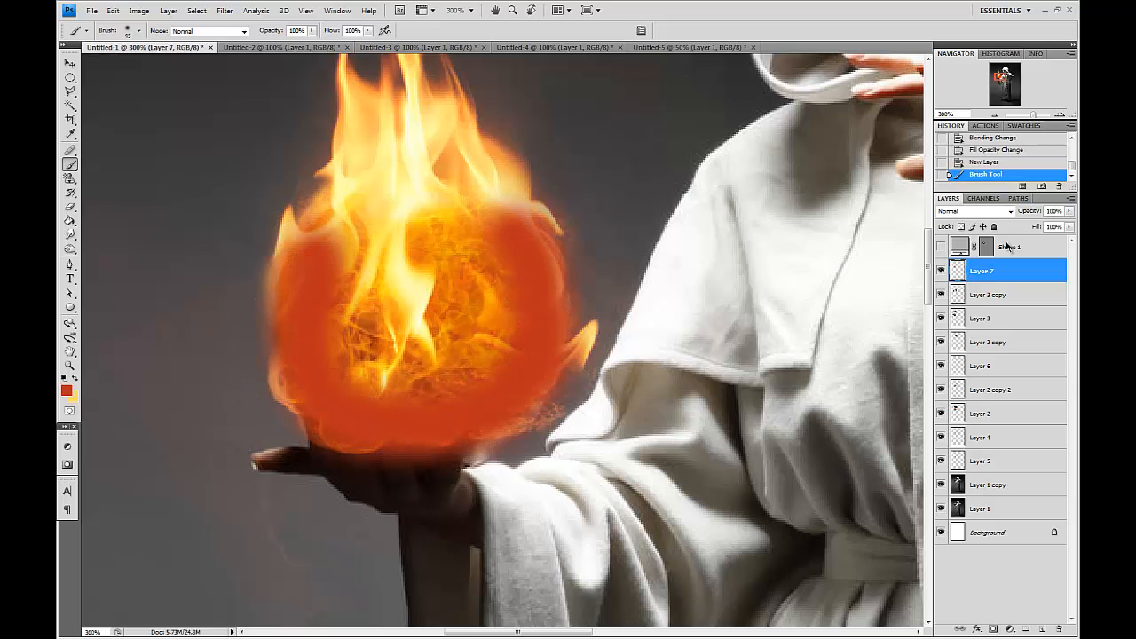
pyautogui.click(963, 212)
pyautogui.click(954, 268)
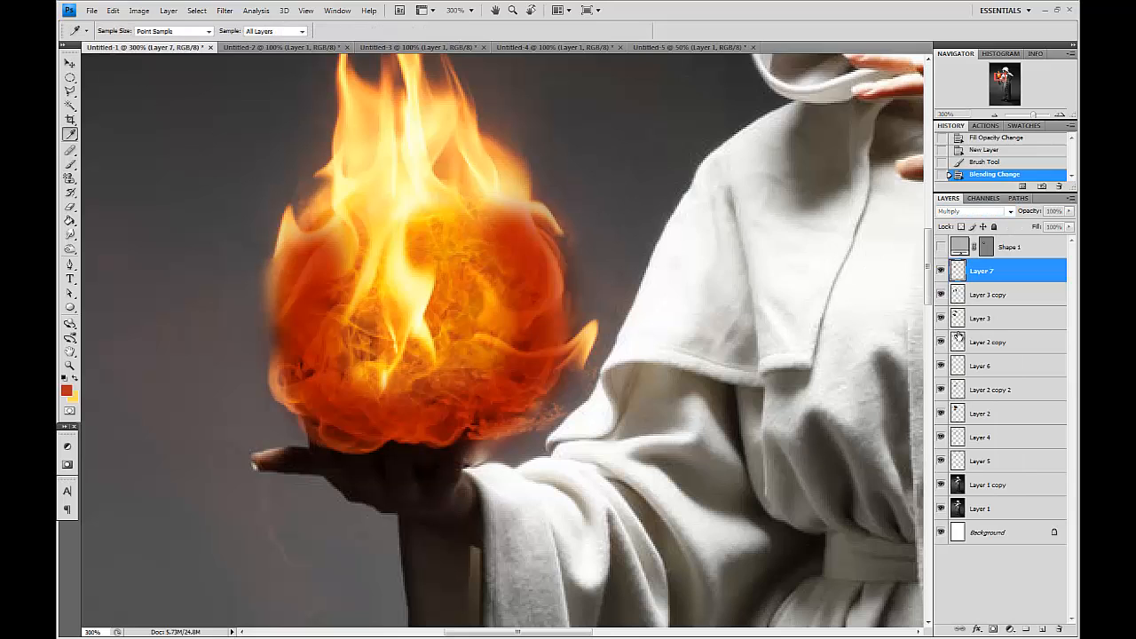
# Lower the dark orange layer's saturation to -17 with Hue/Saturation.
pyautogui.hotkey('ctrl', 'u')
pyautogui.moveTo(775, 169); pyautogui.dragTo(747, 178)
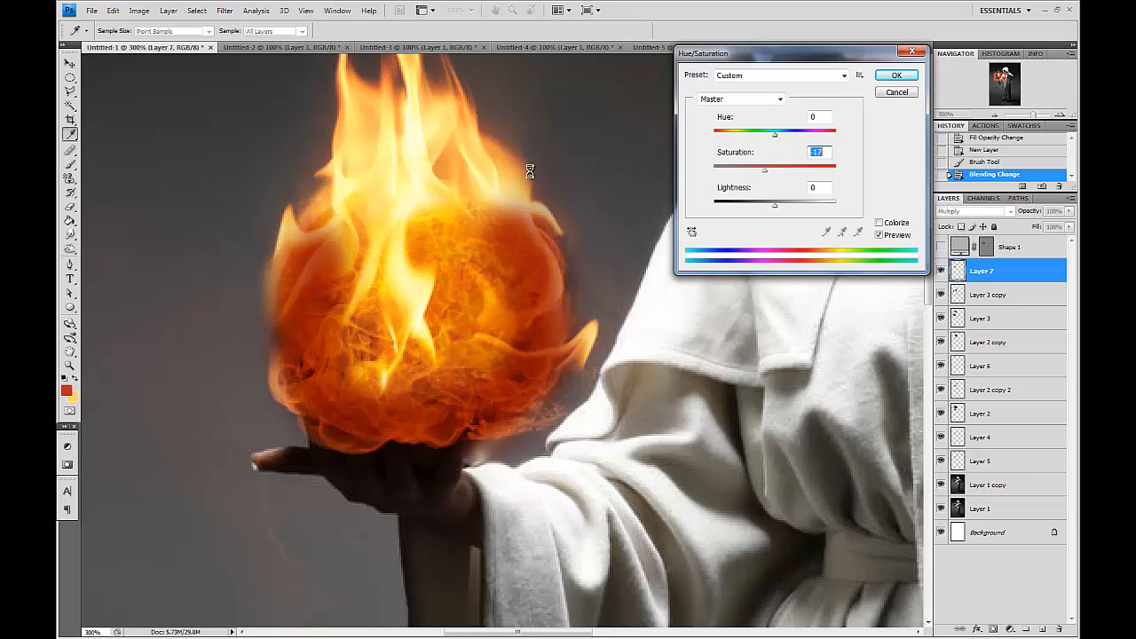
pyautogui.press('Return')
# Erase the dark orange layer over the fireball's left side and lower centre with the Eraser.
pyautogui.press('e')
pyautogui.press('[')
pyautogui.press('[')
pyautogui.press('[')
pyautogui.press('[')
pyautogui.press('[')
pyautogui.press('[')
pyautogui.press('[')
pyautogui.press('[')
pyautogui.press('[')
pyautogui.press('[')
pyautogui.press('[')
pyautogui.press('[')
pyautogui.press('[')
pyautogui.press(']')
pyautogui.press(']')
pyautogui.click(347, 258)
pyautogui.click(333, 306)
pyautogui.click(339, 327)
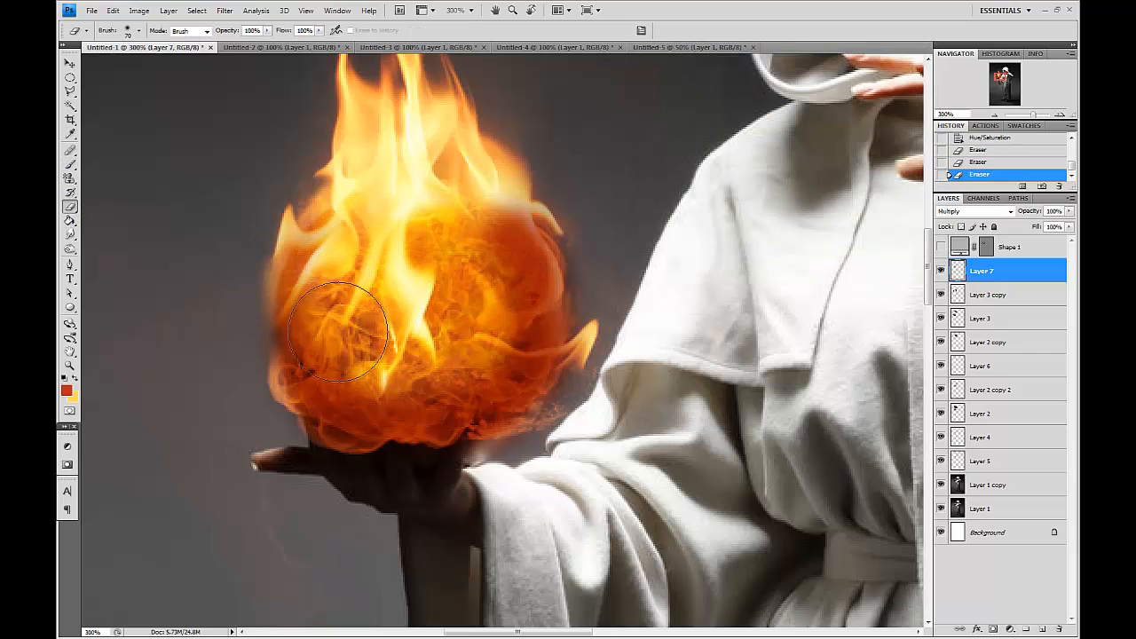
pyautogui.click(341, 353)
pyautogui.click(323, 257)
pyautogui.press(']')
pyautogui.click(355, 360)
pyautogui.click(410, 380)
pyautogui.moveTo(422, 335)
pyautogui.mouseDown()
pyautogui.moveTo(459, 273)
pyautogui.moveTo(477, 285)
pyautogui.moveTo(475, 355)
pyautogui.moveTo(397, 374)
pyautogui.mouseUp()
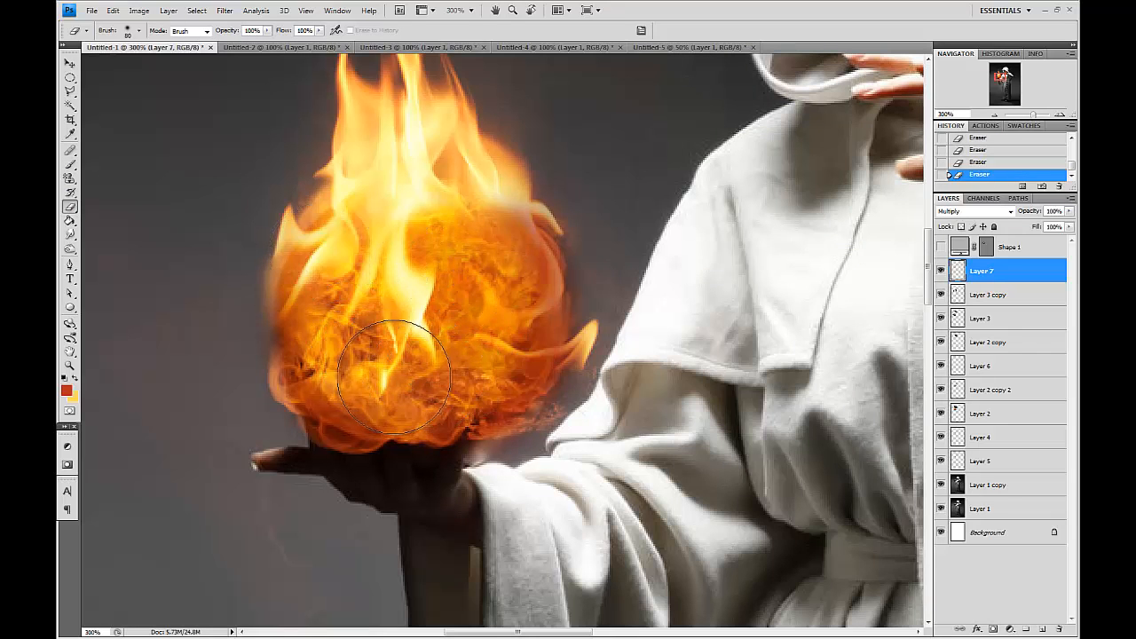
# Switch the dark orange layer's blend mode to Soft Light and erase more of it over the fireball's lower left.
pyautogui.click(972, 211)
pyautogui.click(969, 380)
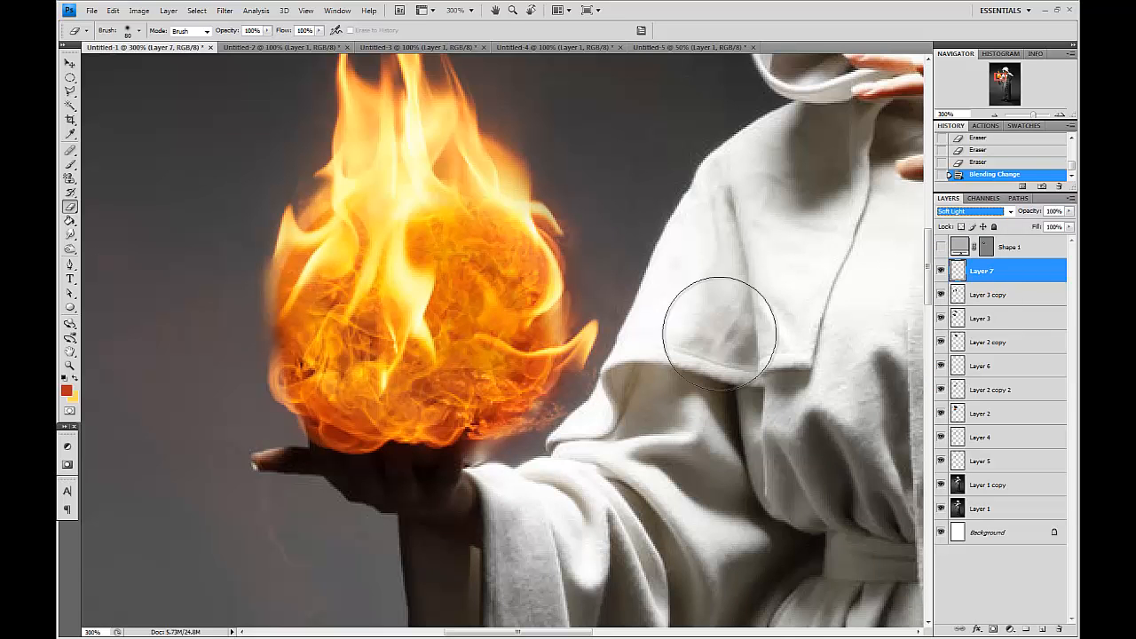
pyautogui.click(355, 352)
pyautogui.click(342, 310)
pyautogui.click(346, 283)
pyautogui.click(344, 304)
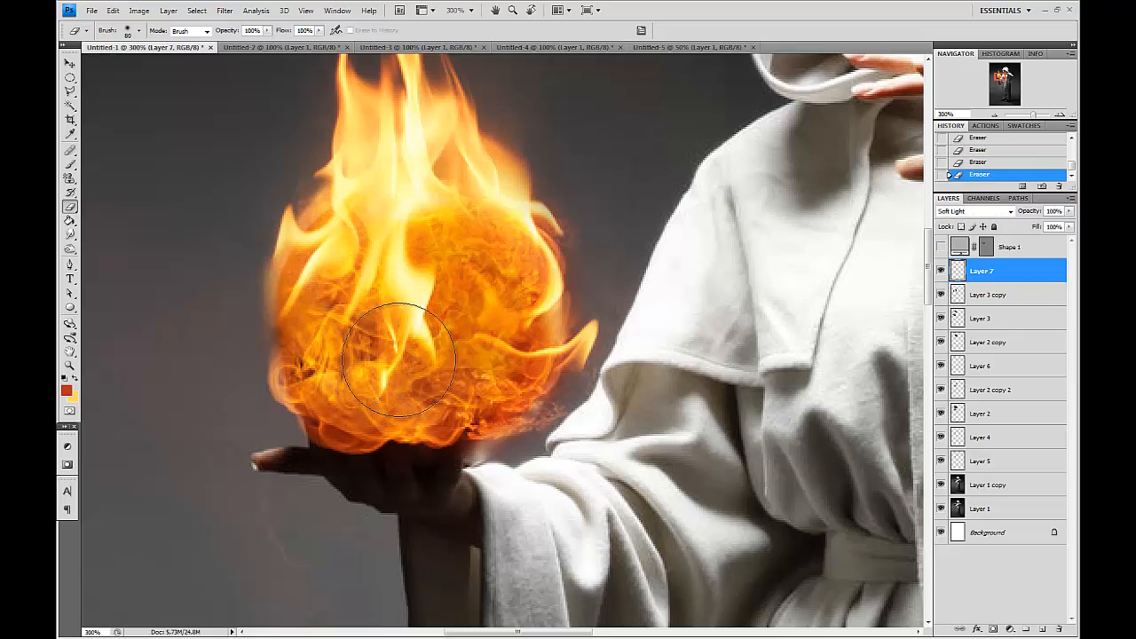
# Lower the dark orange layer's saturation to -57 with Hue/Saturation.
pyautogui.hotkey('ctrl', '-')
pyautogui.hotkey('ctrl', '-')
pyautogui.hotkey('ctrl', 'u')
pyautogui.moveTo(741, 171); pyautogui.dragTo(736, 171)
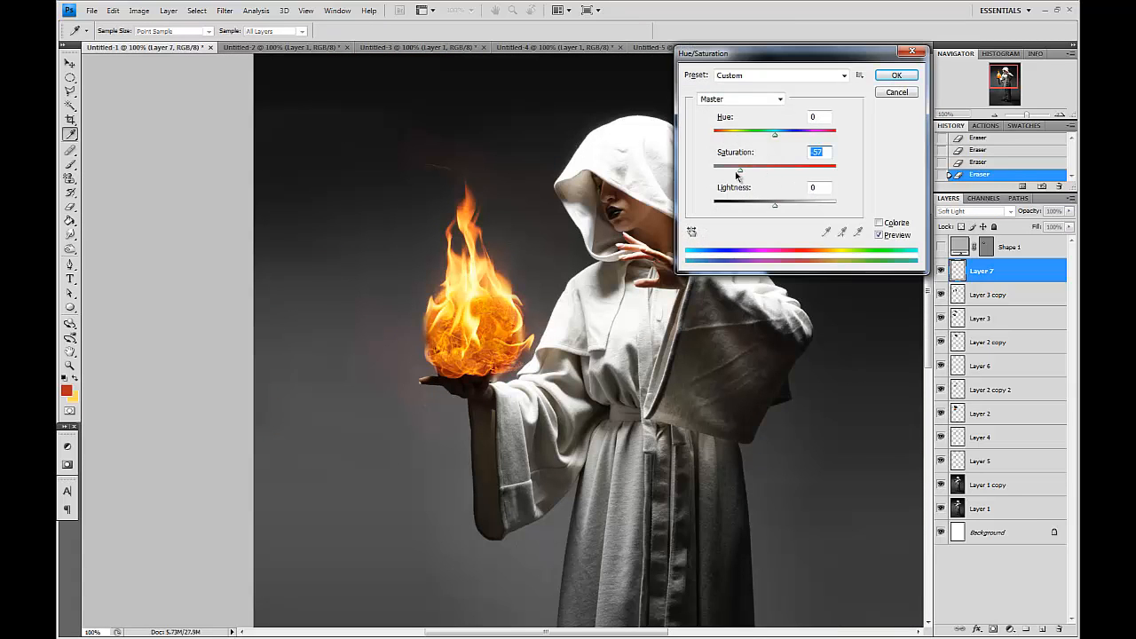
pyautogui.press('Return')
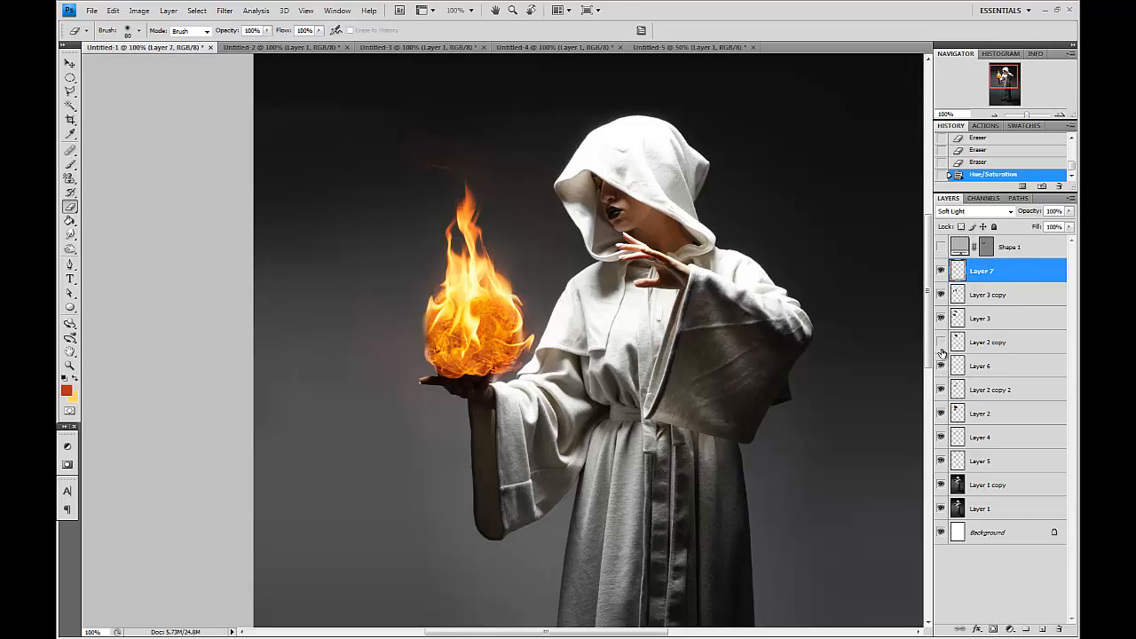
# Smudge the figure copy layer around the fireball's edge, the smoke above it and the robe.
pyautogui.click(992, 486)
pyautogui.click(70, 235)
pyautogui.moveTo(426, 315); pyautogui.dragTo(444, 321)
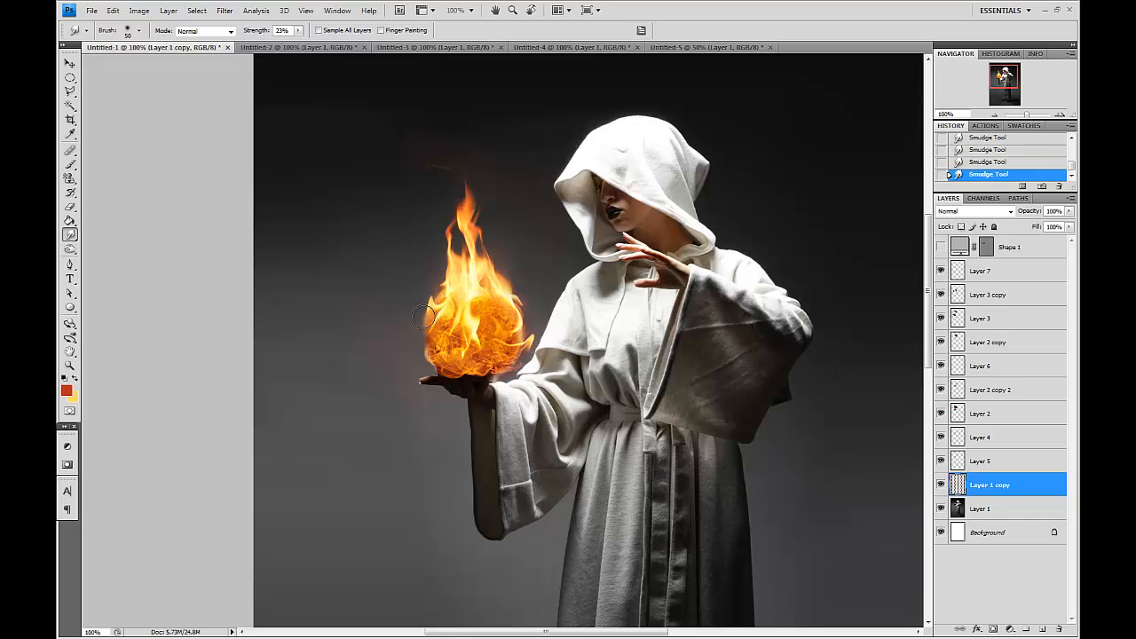
pyautogui.moveTo(461, 170); pyautogui.dragTo(408, 161)
pyautogui.moveTo(467, 279); pyautogui.dragTo(473, 291)
pyautogui.moveTo(627, 295)
pyautogui.mouseDown()
pyautogui.moveTo(603, 223)
pyautogui.moveTo(628, 305)
pyautogui.mouseUp()
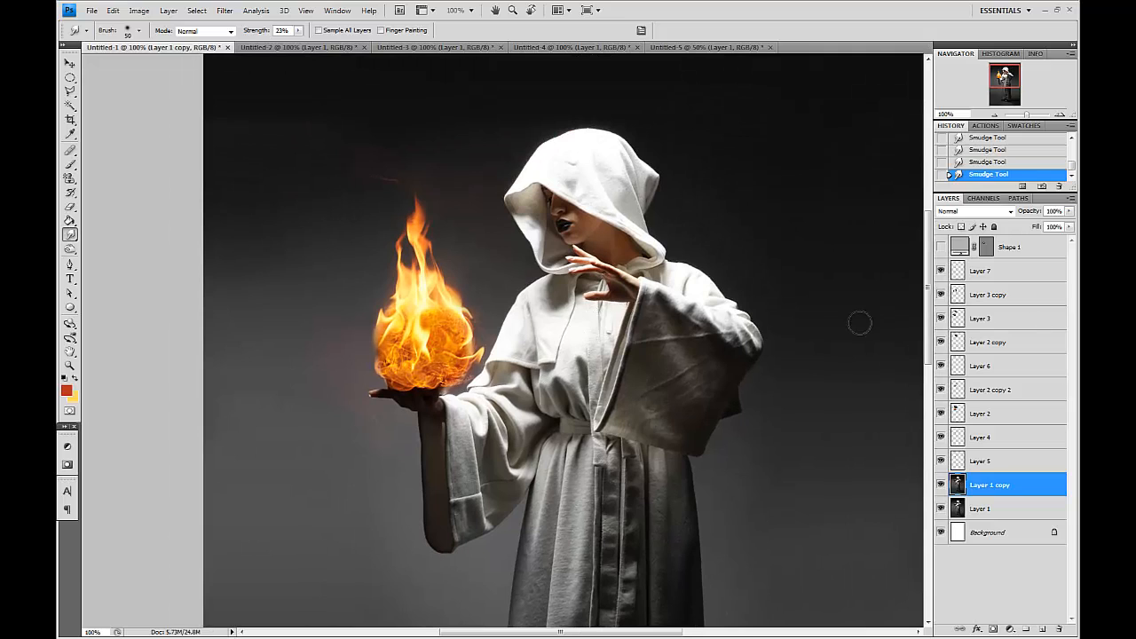
# Toggle the visibility of several flame layers to compare their effect, then select Layer 3.
pyautogui.press('v')
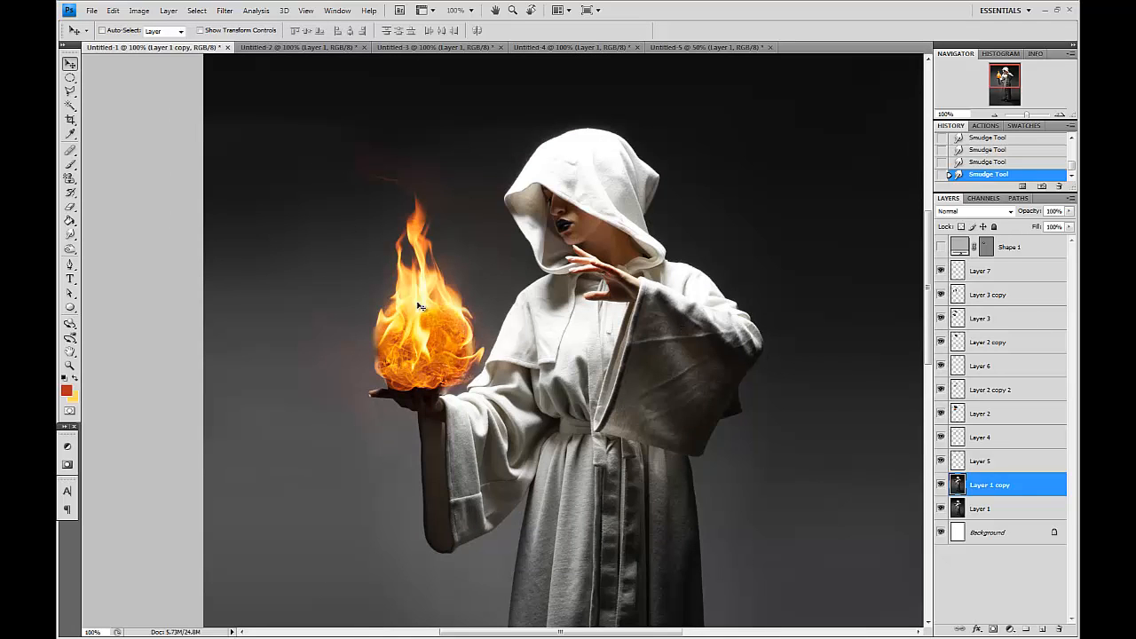
pyautogui.click(944, 412)
pyautogui.click(944, 387)
pyautogui.click(944, 385)
pyautogui.click(944, 384)
pyautogui.click(944, 385)
pyautogui.click(942, 318)
pyautogui.click(943, 318)
pyautogui.click(992, 318)
# Erase a stray flame fragment at the lower left of Layer 3.
pyautogui.press('e')
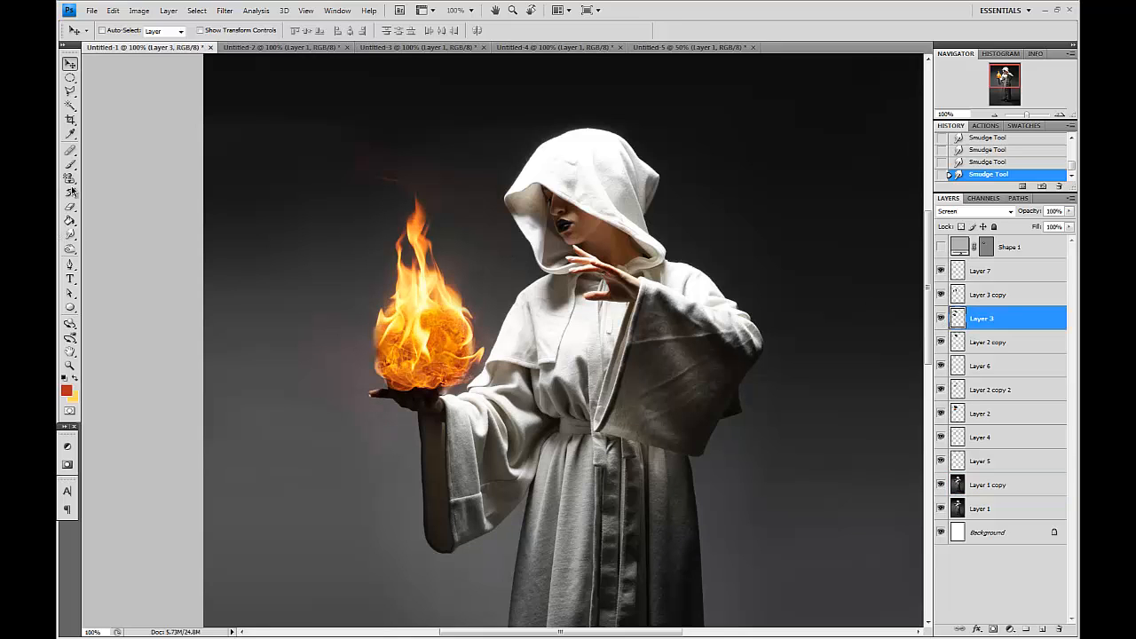
pyautogui.moveTo(303, 391); pyautogui.dragTo(314, 401)
pyautogui.click(314, 401)
# Add a new empty layer above Layer 7.
pyautogui.hotkey('ctrl', '-')
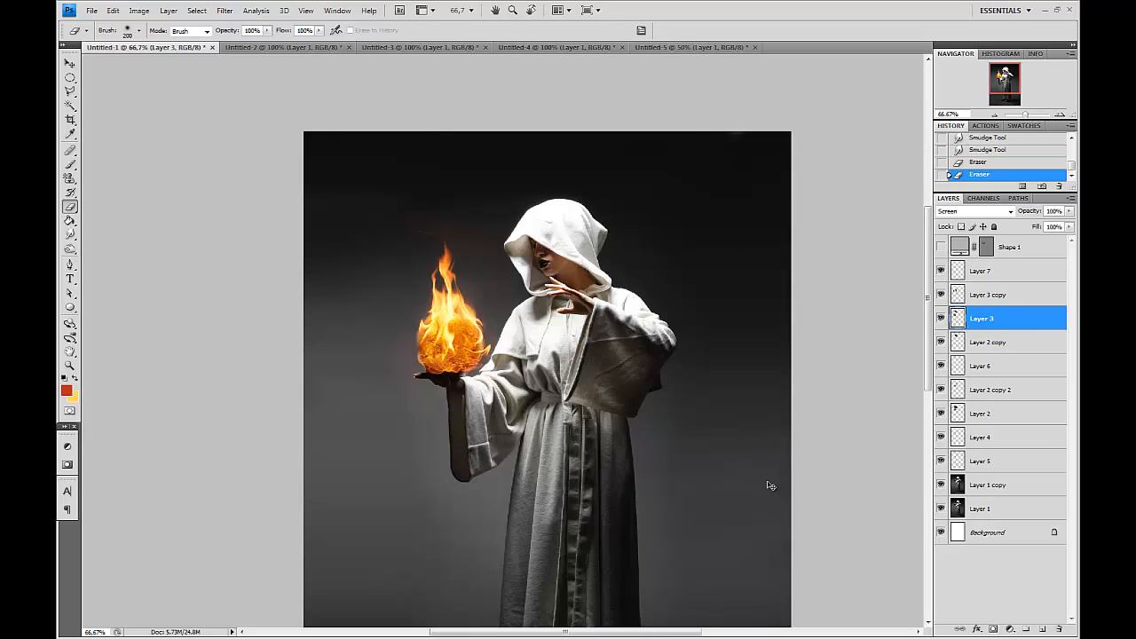
pyautogui.hotkey('ctrl', '+')
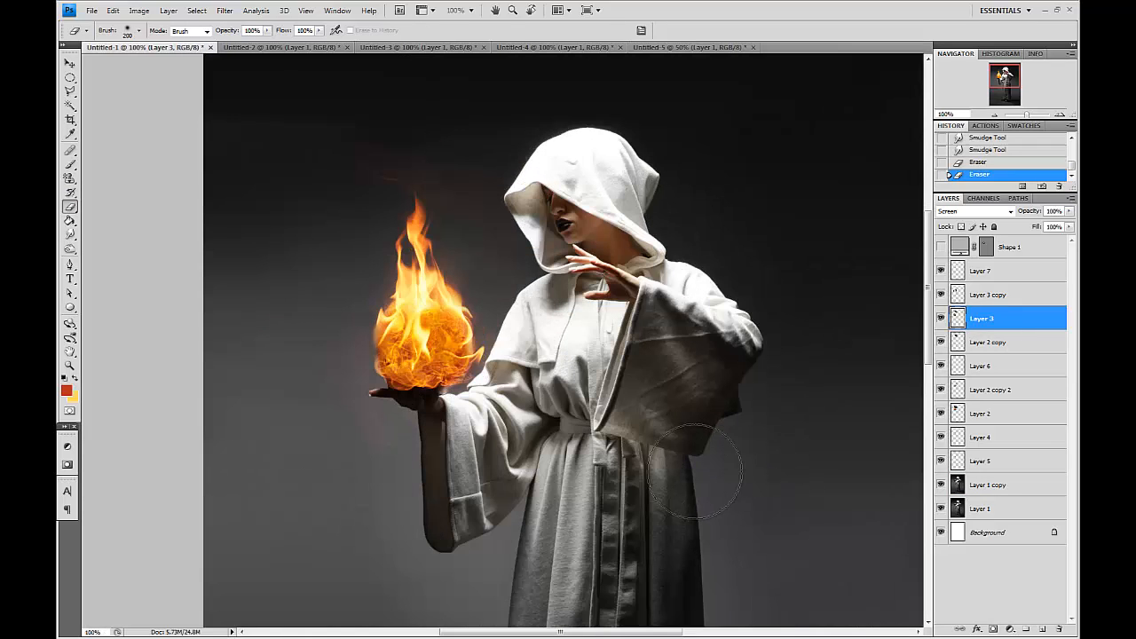
pyautogui.hotkey('ctrl', '+')
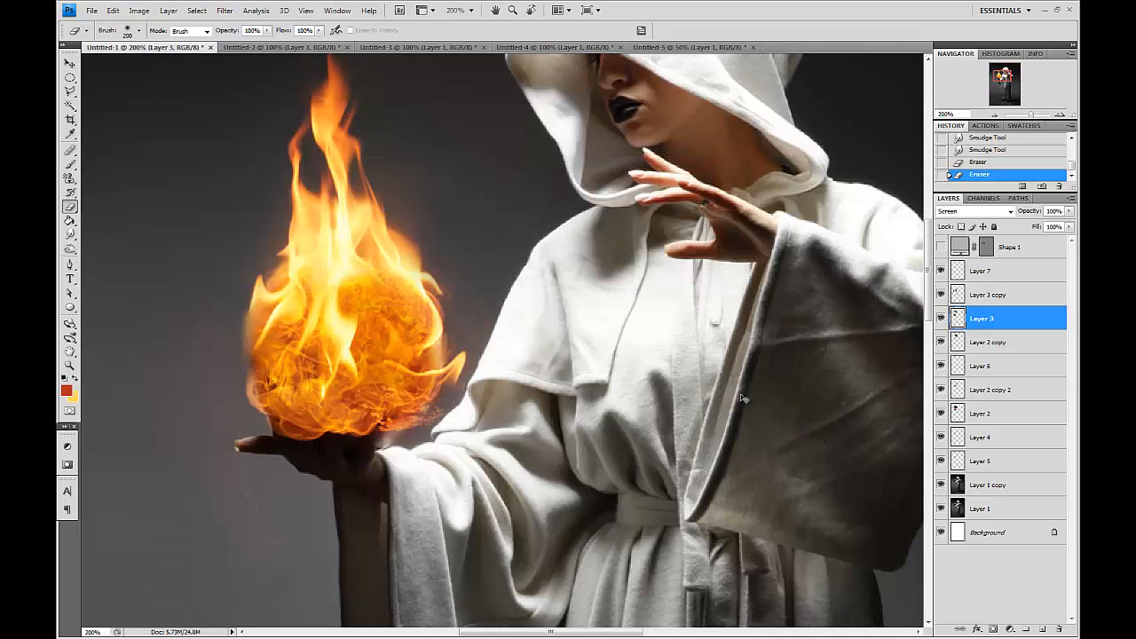
pyautogui.hotkey('ctrl', '-')
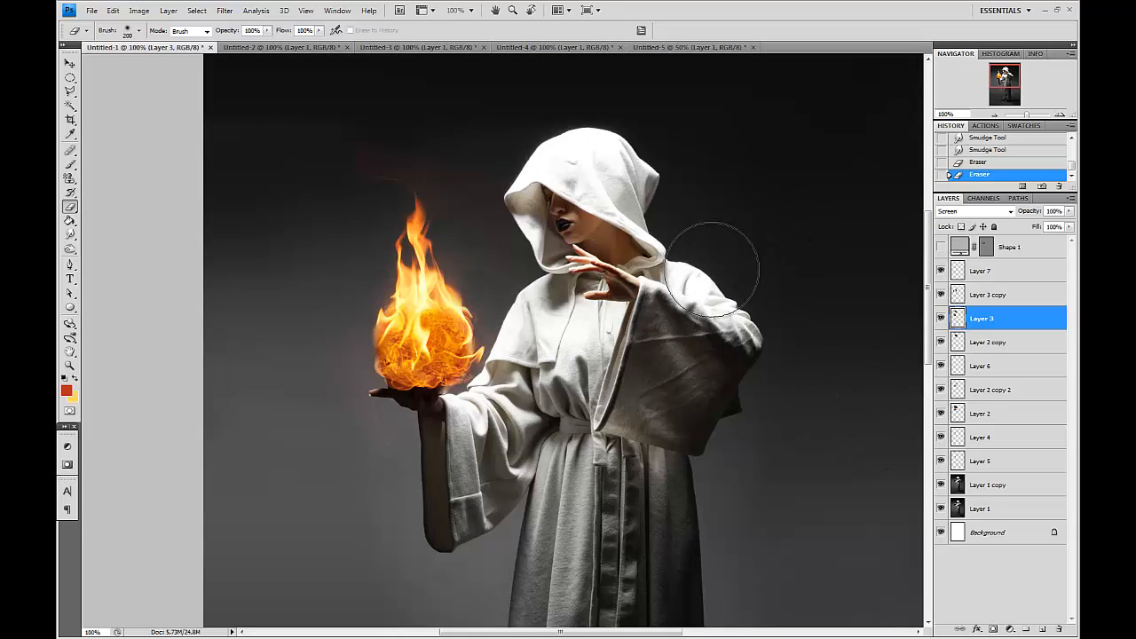
pyautogui.press('v')
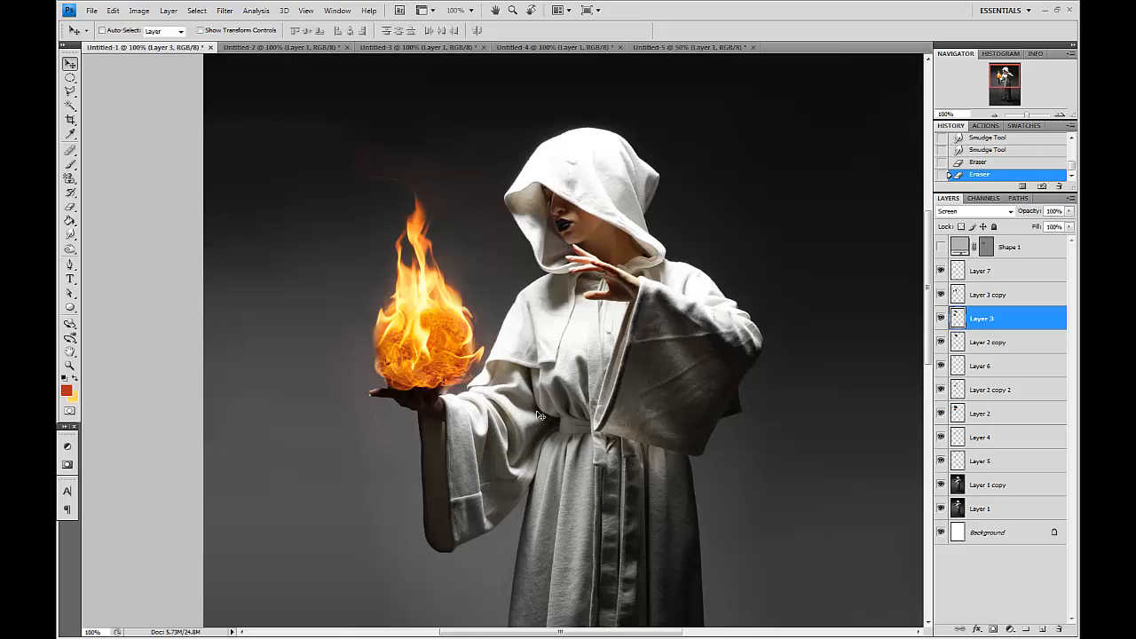
pyautogui.click(1022, 272)
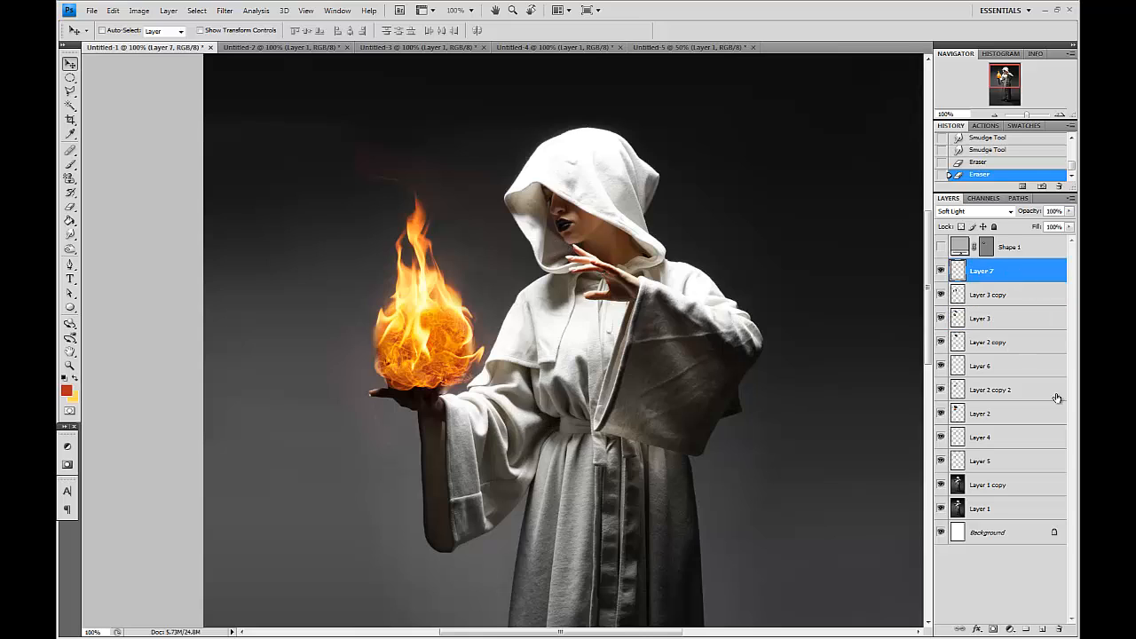
pyautogui.click(1046, 628)
# Paint a large soft yellow glow around the fireball on the new layer with a brush of about 700–800 px.
pyautogui.click(71, 163)
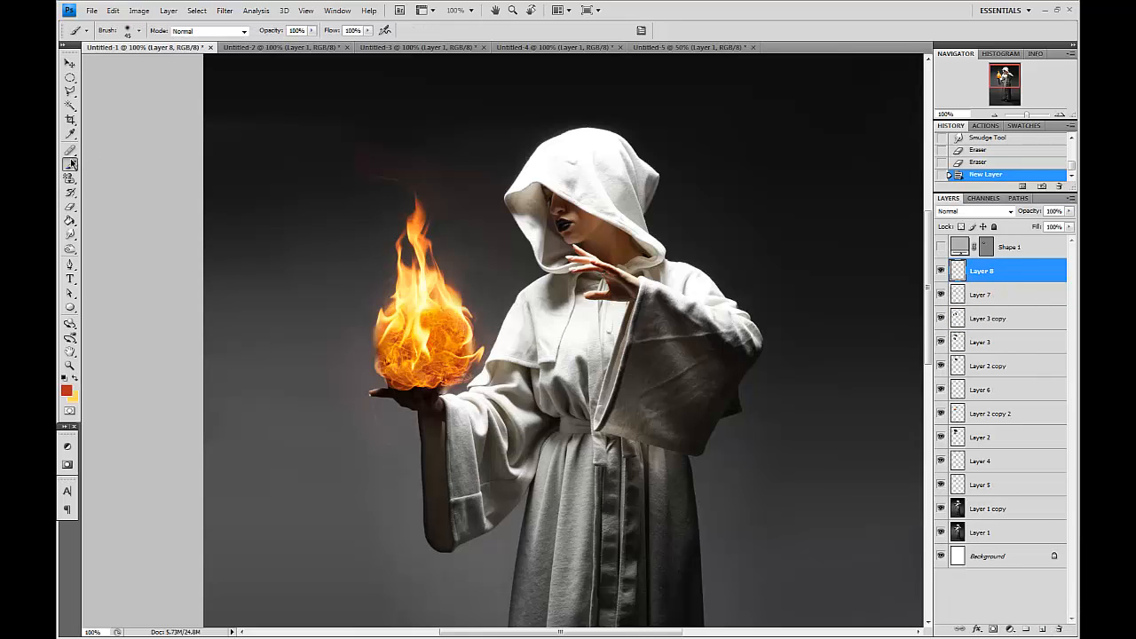
pyautogui.press(']')
pyautogui.press(']')
pyautogui.press(']')
pyautogui.press(']')
pyautogui.press(']')
pyautogui.press(']')
pyautogui.press(']')
pyautogui.press(']')
pyautogui.press(']')
pyautogui.press(']')
pyautogui.press(']')
pyautogui.press(']')
pyautogui.press(']')
pyautogui.press(']')
pyautogui.press(']')
pyautogui.press(']')
pyautogui.click(425, 298)
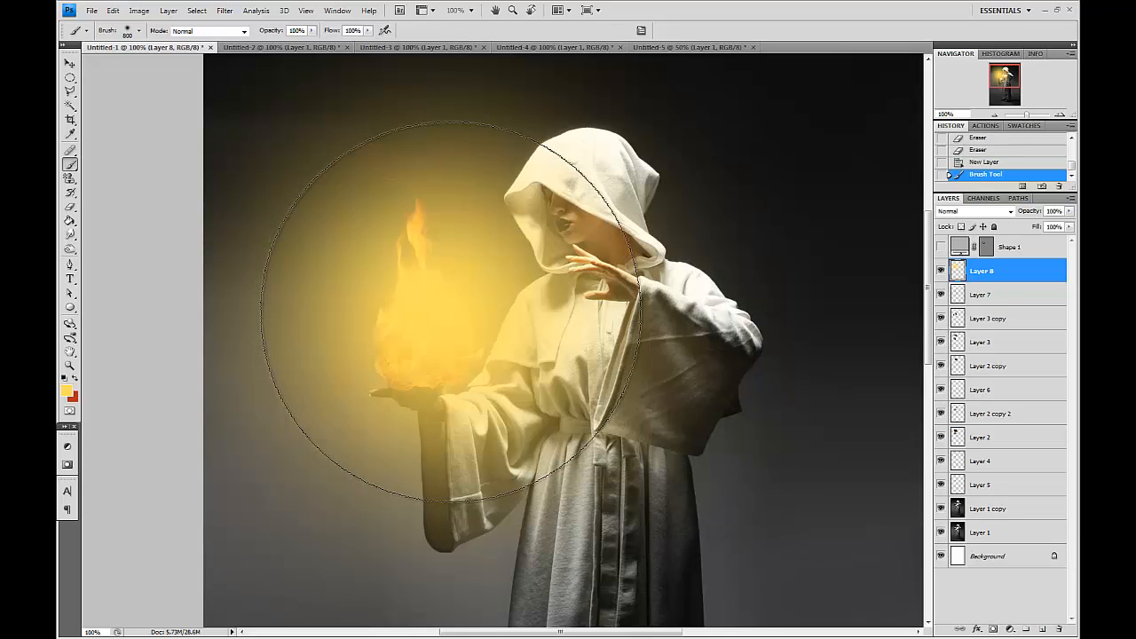
pyautogui.press('[')
pyautogui.click(451, 300)
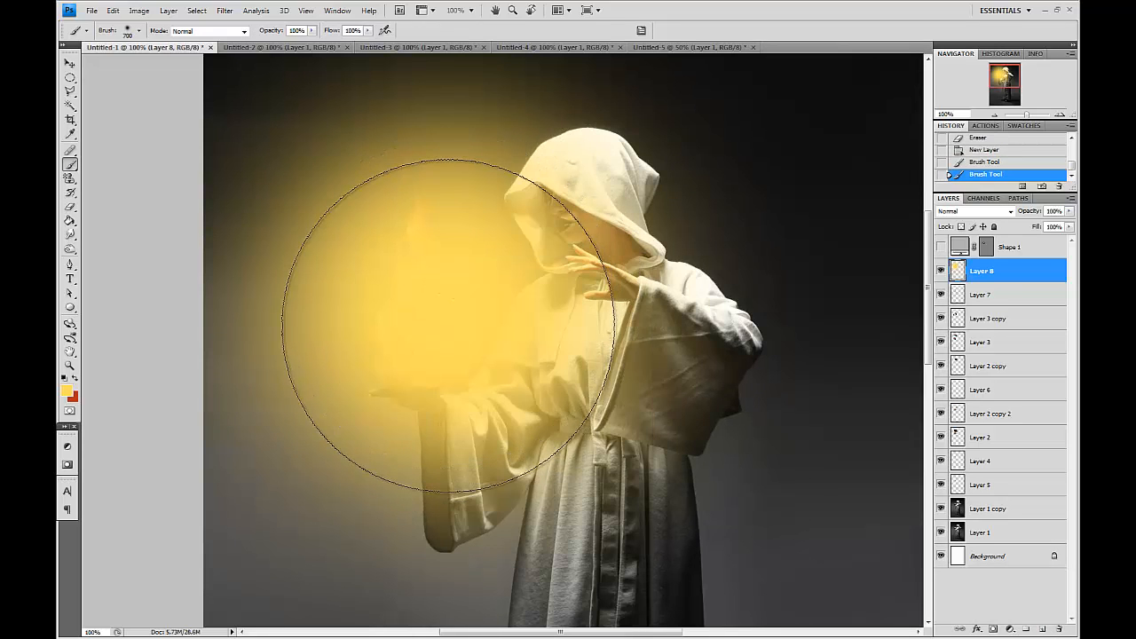
pyautogui.click(450, 325)
# Erase the yellow glow over the fireball itself with a 250 px eraser.
pyautogui.click(69, 206)
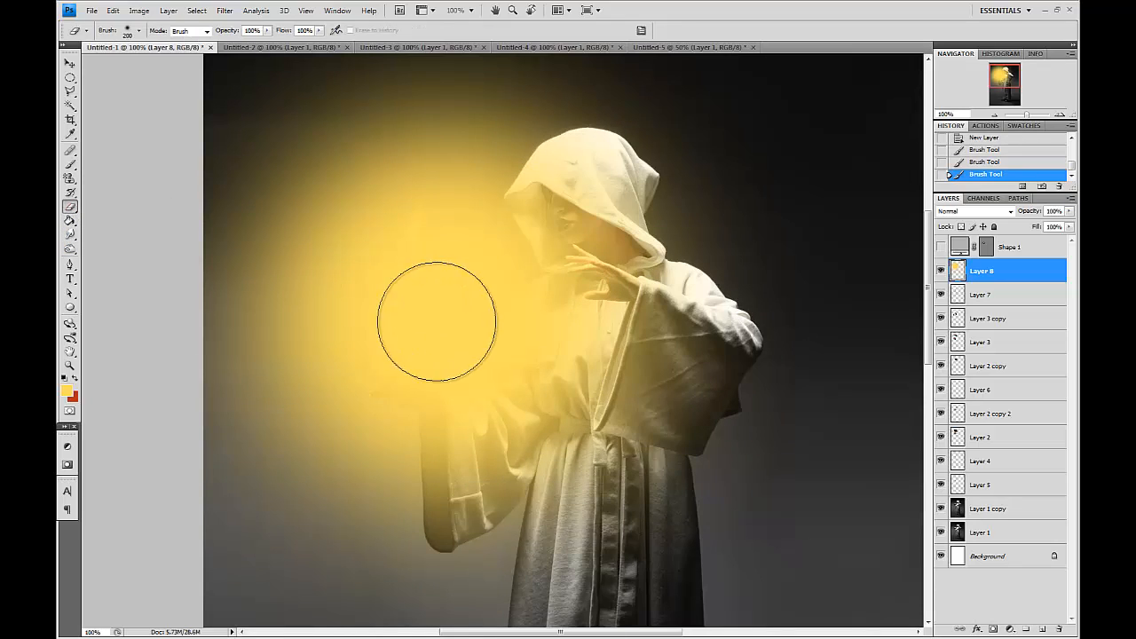
pyautogui.click(424, 311)
pyautogui.click(411, 355)
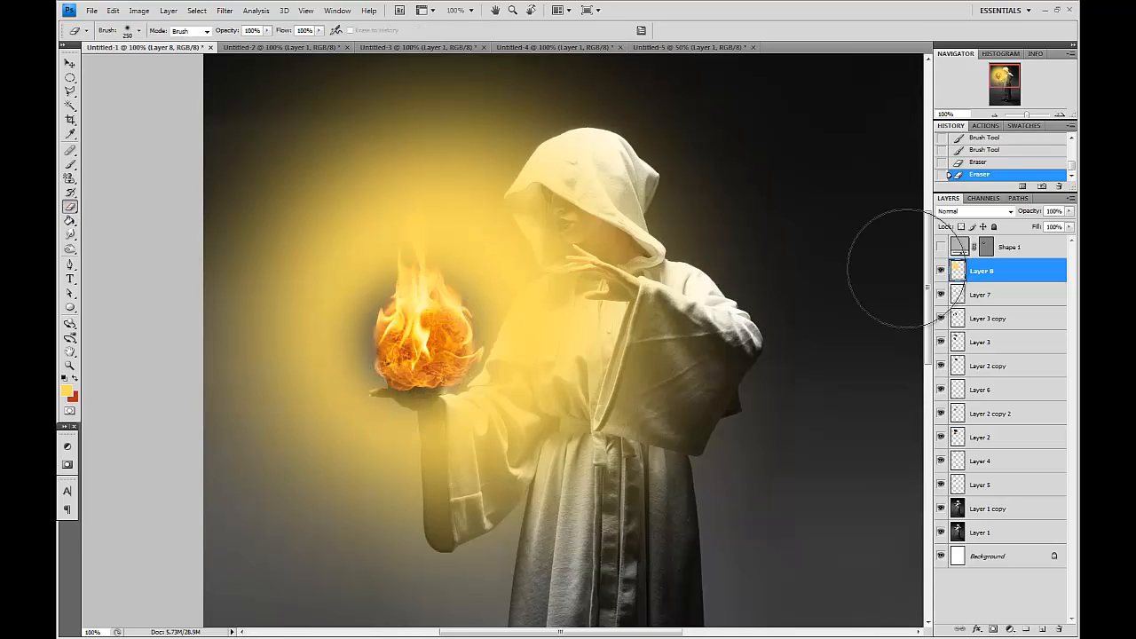
# Set the glow layer's blend mode to Soft Light.
pyautogui.click(974, 213)
pyautogui.click(950, 378)
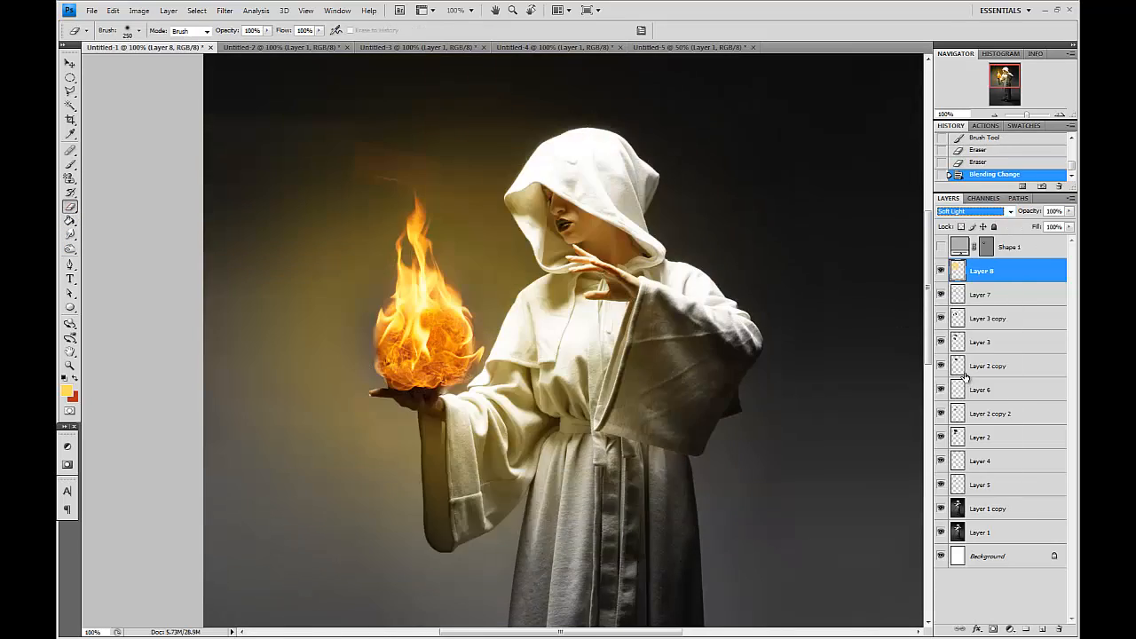
pyautogui.press('Up')
pyautogui.press('Down')
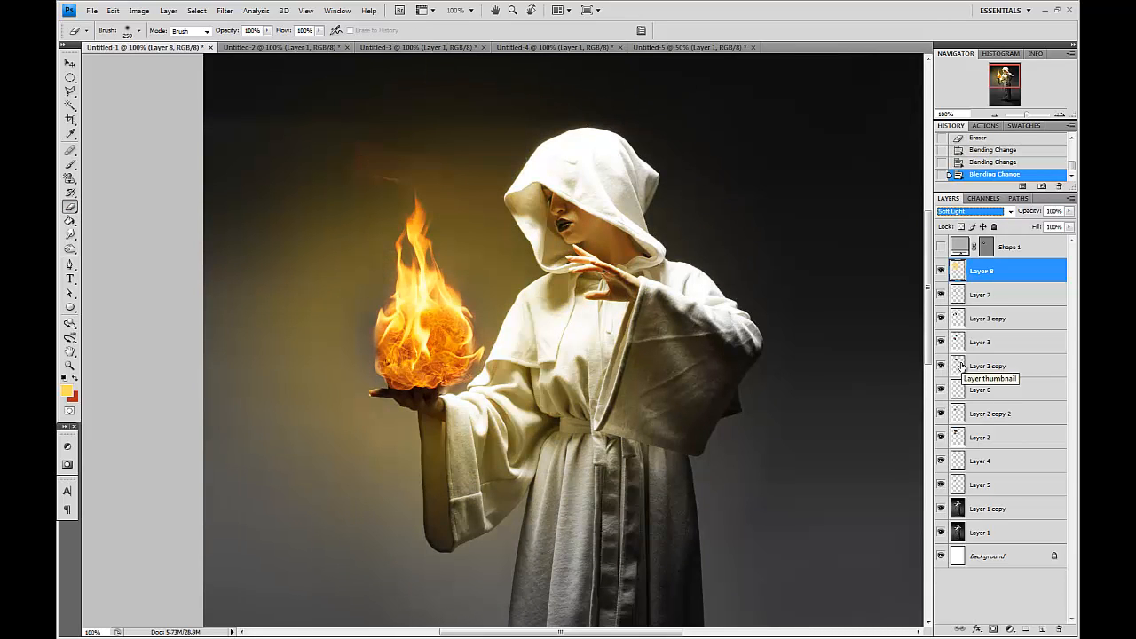
# Select Layer 3 and erase stray flame bits above the fireball with the eraser.
pyautogui.click(941, 343)
pyautogui.click(940, 344)
pyautogui.click(959, 342)
pyautogui.click(356, 133)
pyautogui.click(398, 126)
pyautogui.click(463, 130)
pyautogui.click(438, 119)
# Toggle the visibility of Layer 3, Layer 3 copy and Layer 7 to compare the flame layers.
pyautogui.click(943, 340)
pyautogui.click(943, 340)
pyautogui.click(943, 321)
pyautogui.click(943, 320)
pyautogui.click(944, 298)
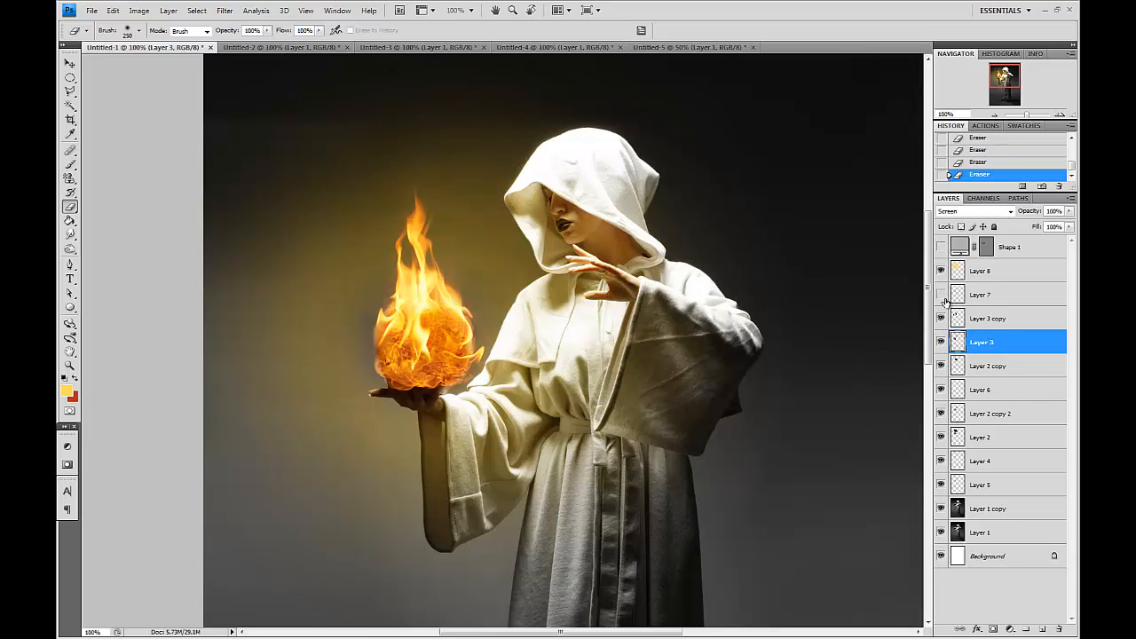
pyautogui.click(940, 318)
pyautogui.click(941, 318)
pyautogui.click(958, 318)
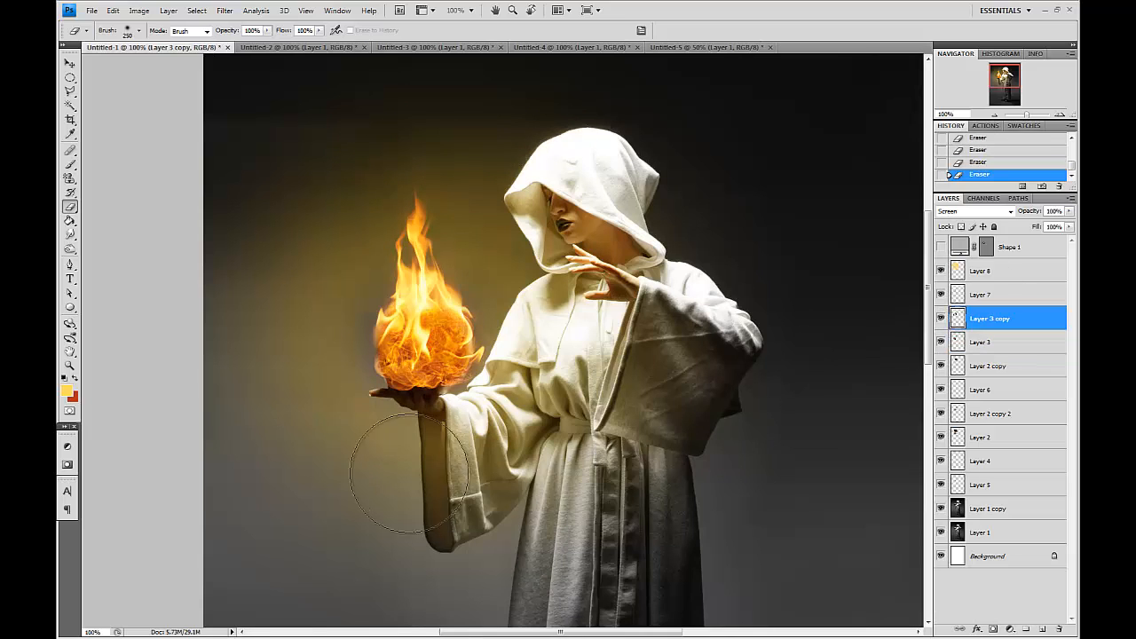
# Shift the glow layer's hue to -17 with Hue/Saturation.
pyautogui.click(976, 271)
pyautogui.hotkey('ctrl', 'u')
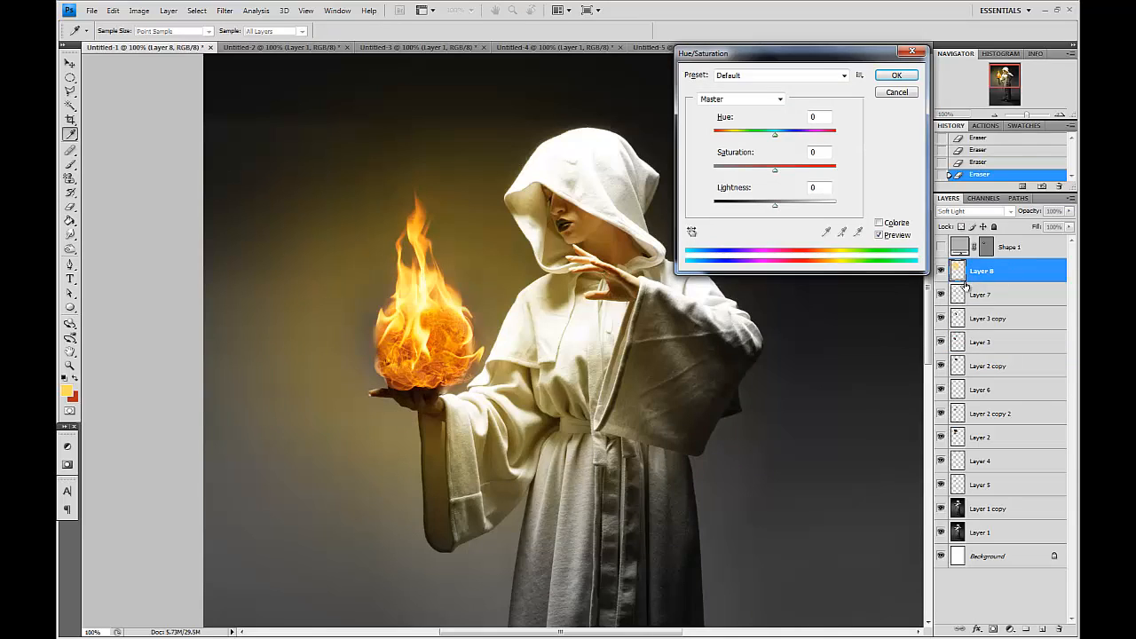
pyautogui.moveTo(772, 139); pyautogui.dragTo(764, 140)
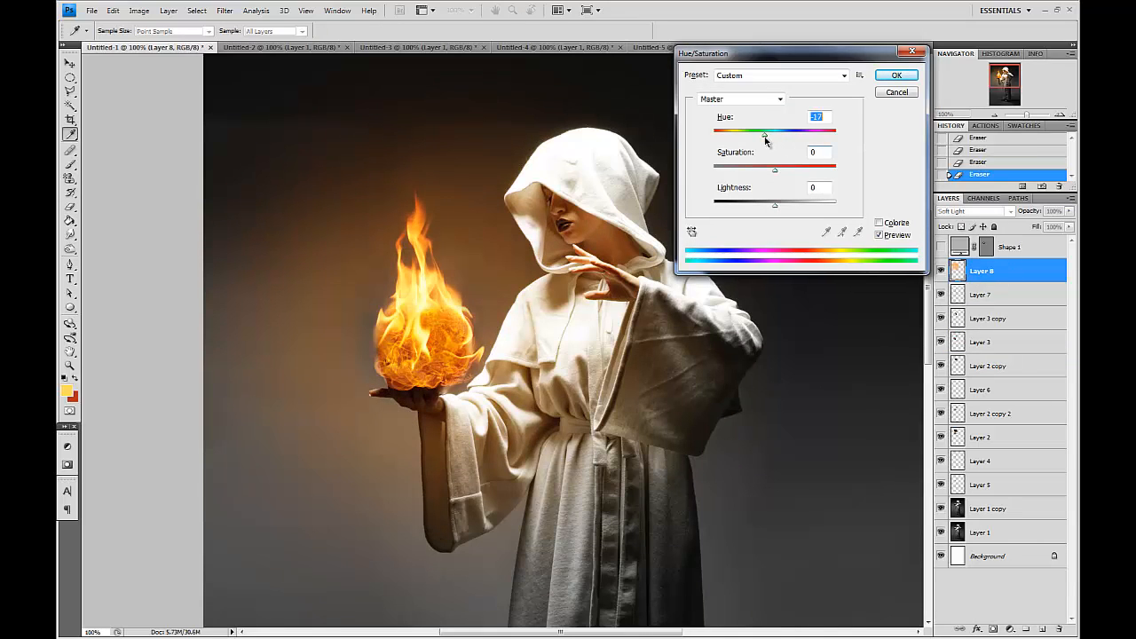
pyautogui.press('Return')
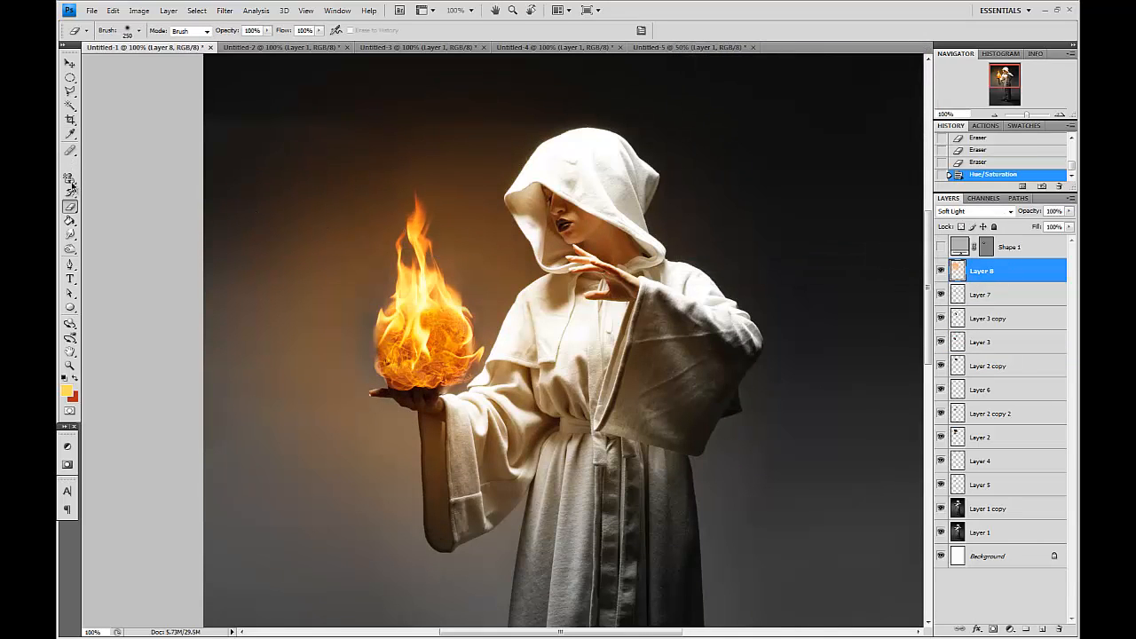
# Erase parts of the yellow glow around the fireball with an 800 px eraser.
pyautogui.press(']')
pyautogui.press(']')
pyautogui.press(']')
pyautogui.press(']')
pyautogui.click(253, 405)
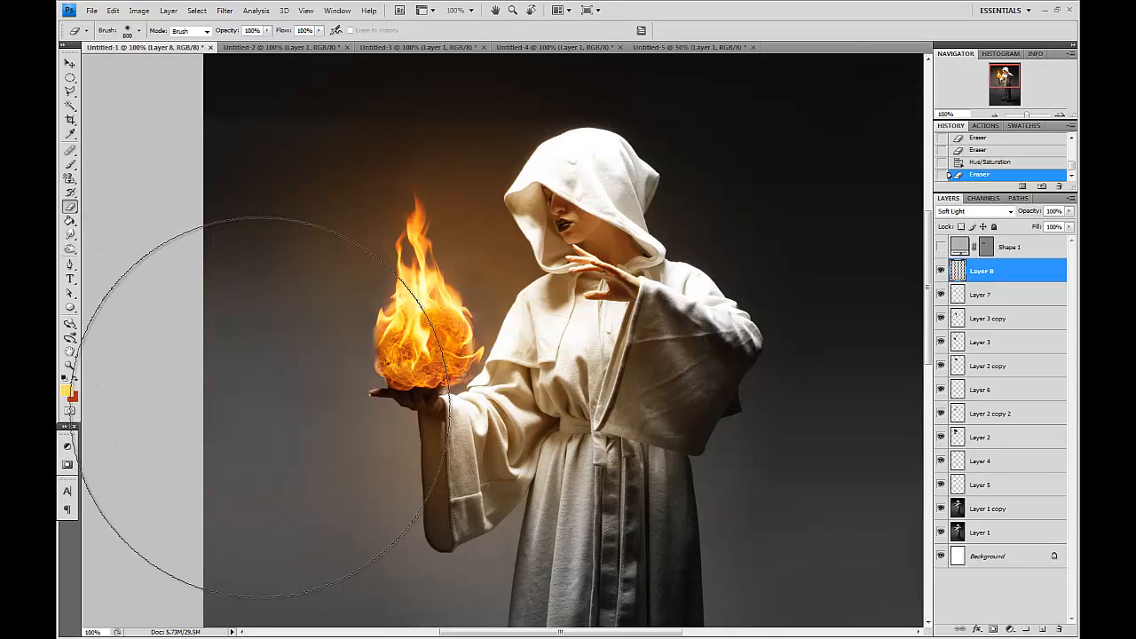
pyautogui.moveTo(356, 482); pyautogui.dragTo(325, 437)
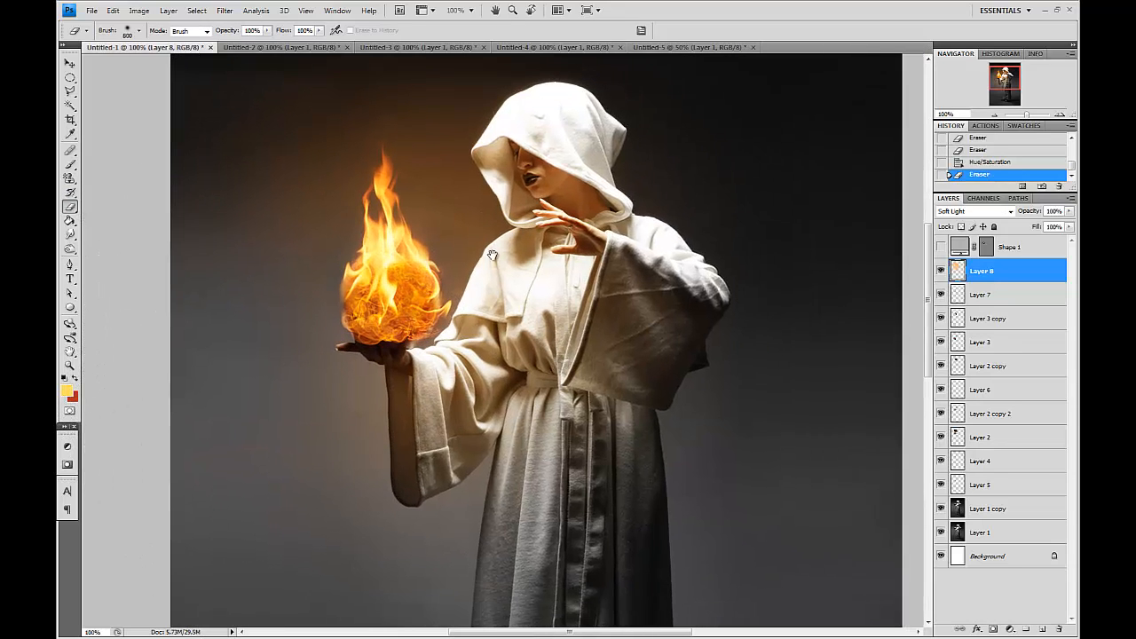
pyautogui.moveTo(480, 240); pyautogui.dragTo(514, 298)
# Toggle the glow layer's visibility and zoom to compare the image with and without the glow.
pyautogui.click(943, 270)
pyautogui.click(942, 269)
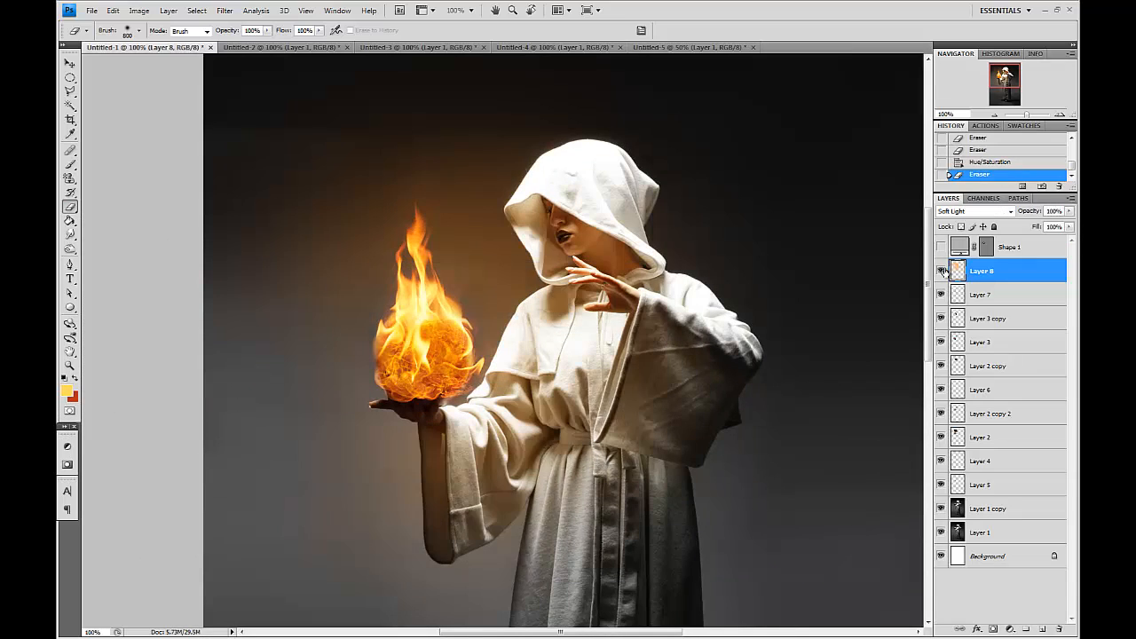
pyautogui.click(942, 270)
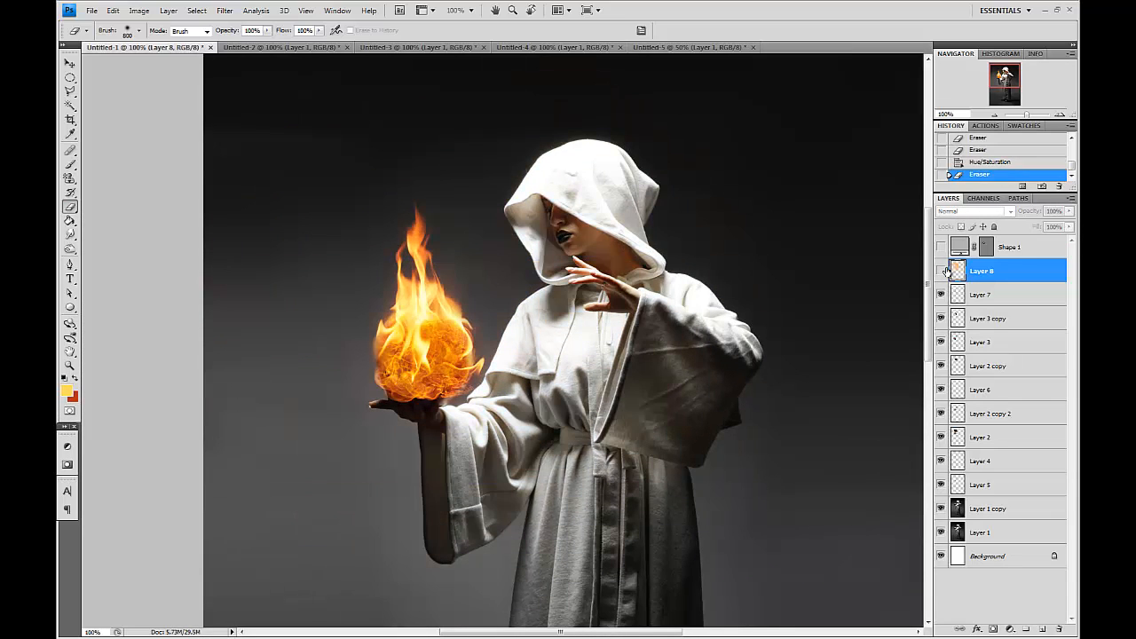
pyautogui.click(942, 270)
pyautogui.press('v')
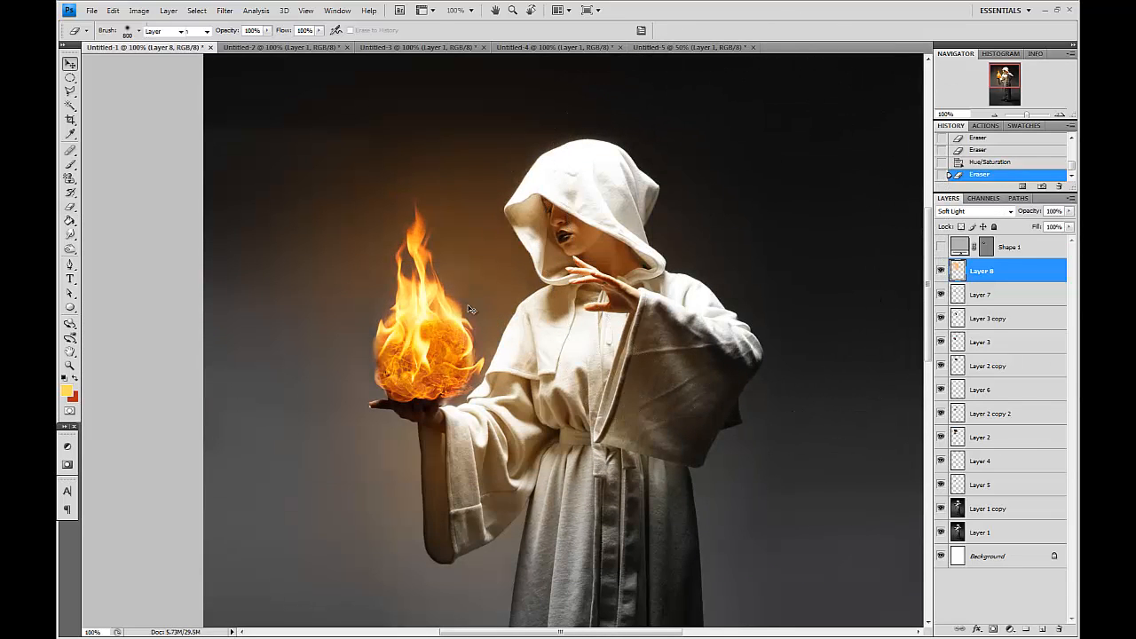
pyautogui.click(70, 206)
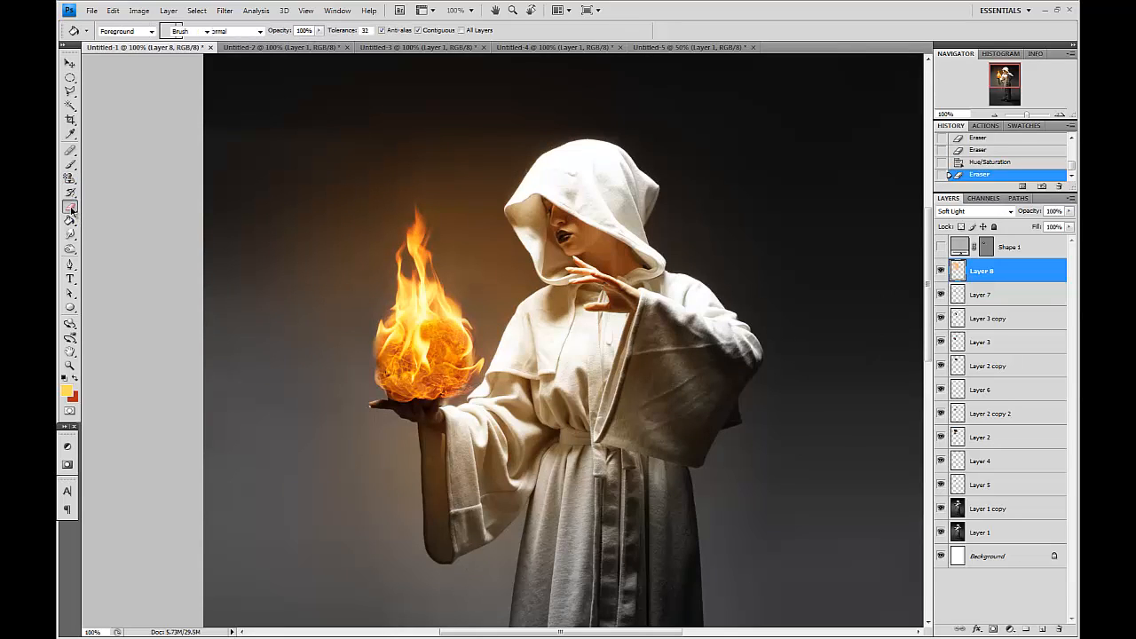
pyautogui.moveTo(159, 267); pyautogui.dragTo(197, 259)
pyautogui.click(170, 260)
pyautogui.hotkey('ctrl', '-')
pyautogui.hotkey('ctrl', '-')
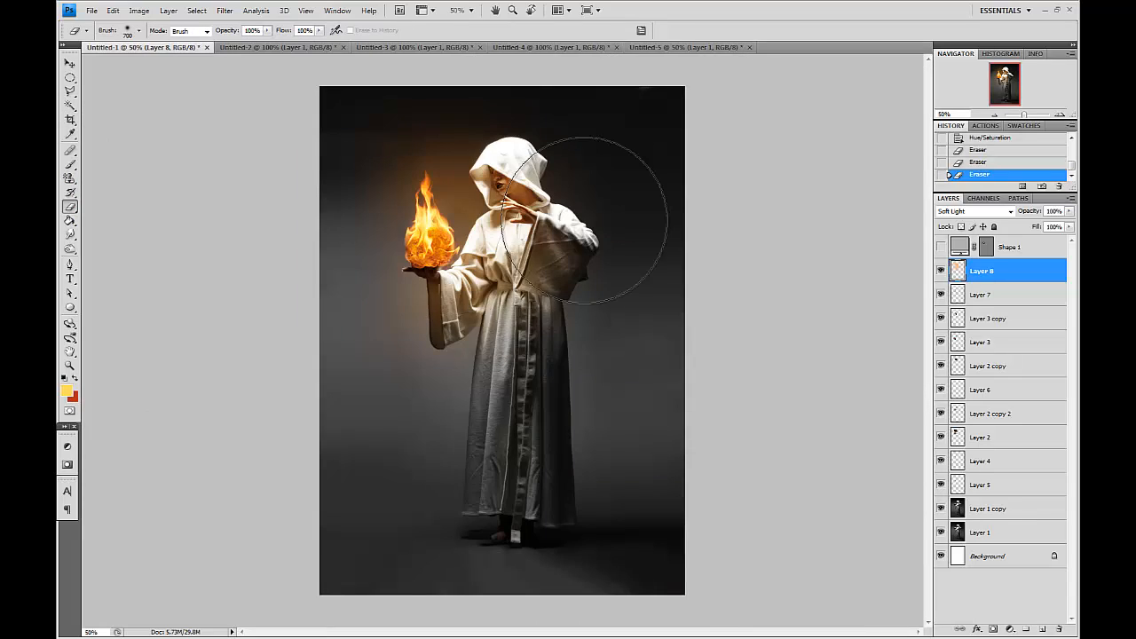
pyautogui.click(946, 272)
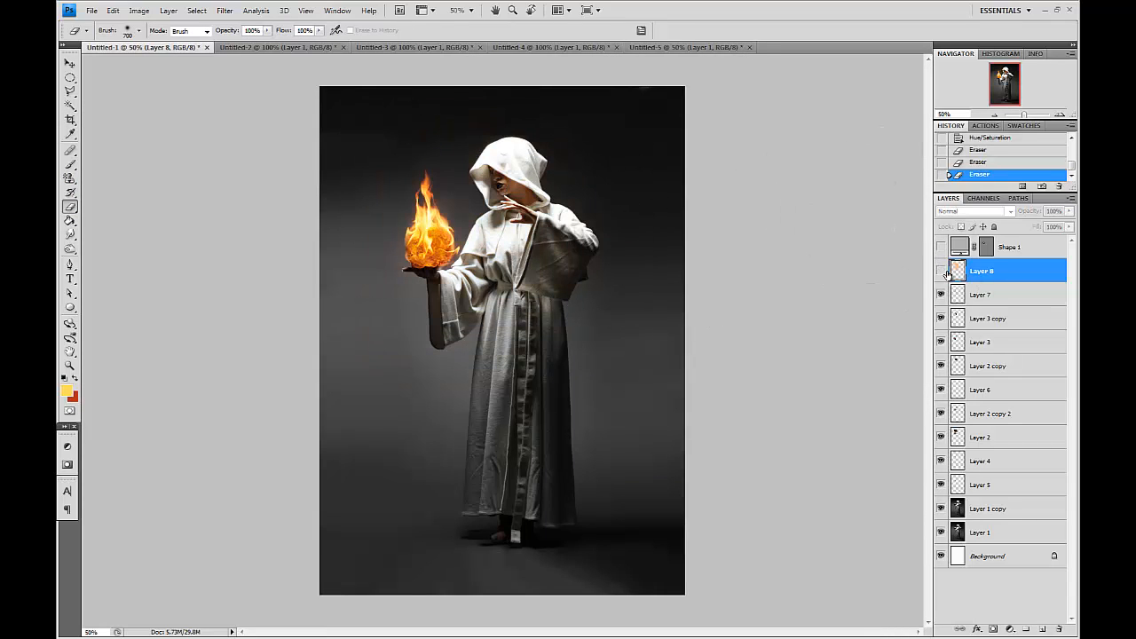
pyautogui.click(942, 272)
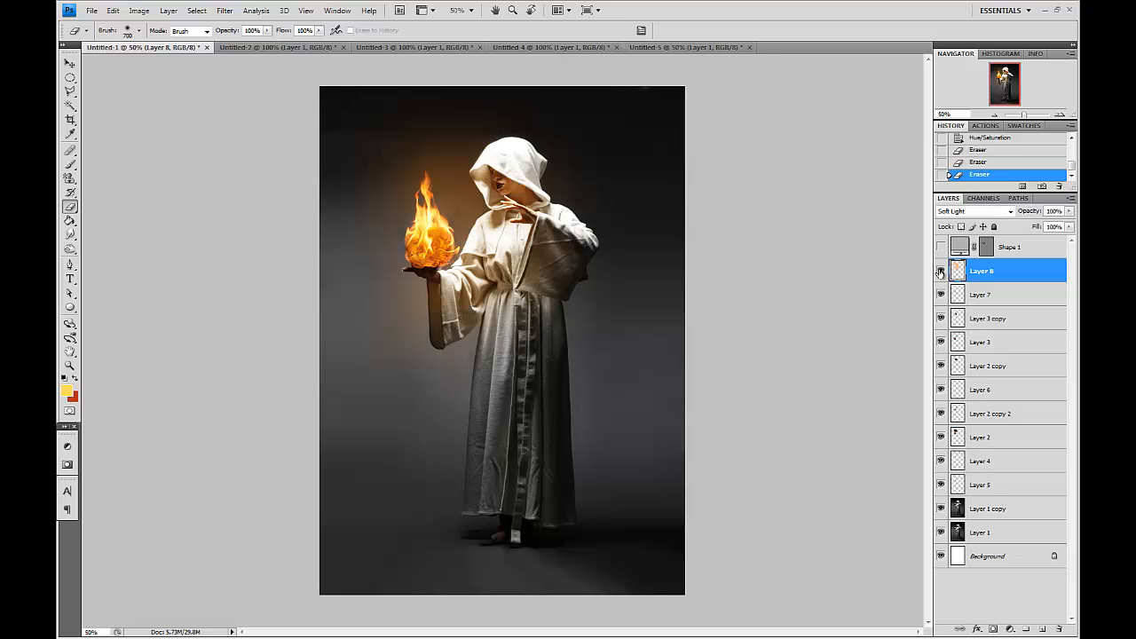
pyautogui.hotkey('ctrl', '+')
pyautogui.hotkey('ctrl', '+')
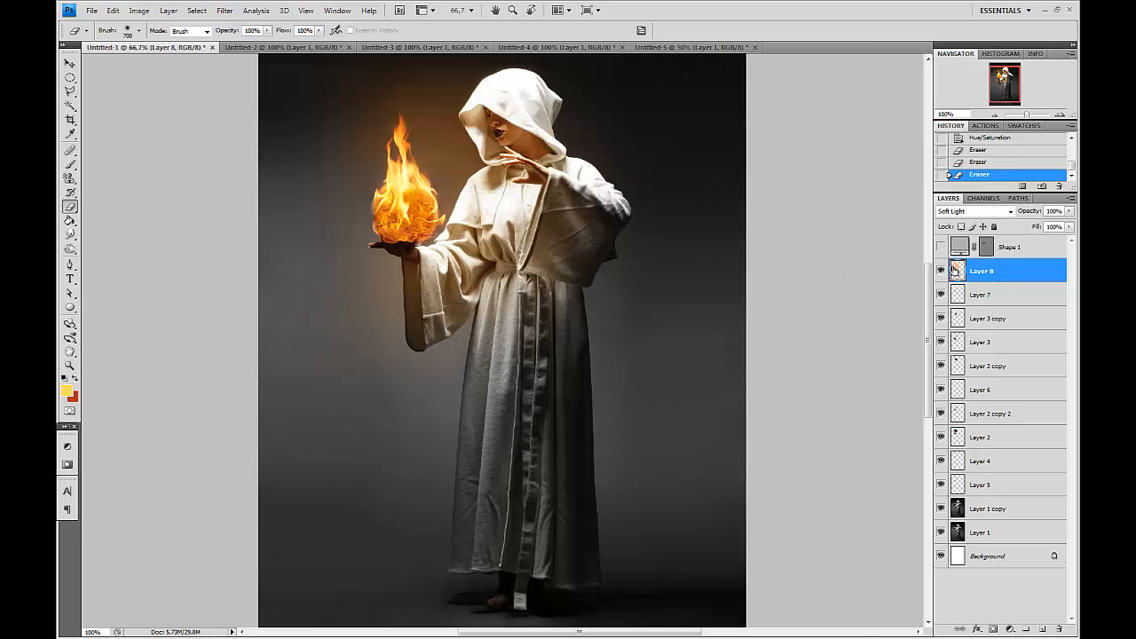
pyautogui.moveTo(582, 326); pyautogui.dragTo(608, 457)
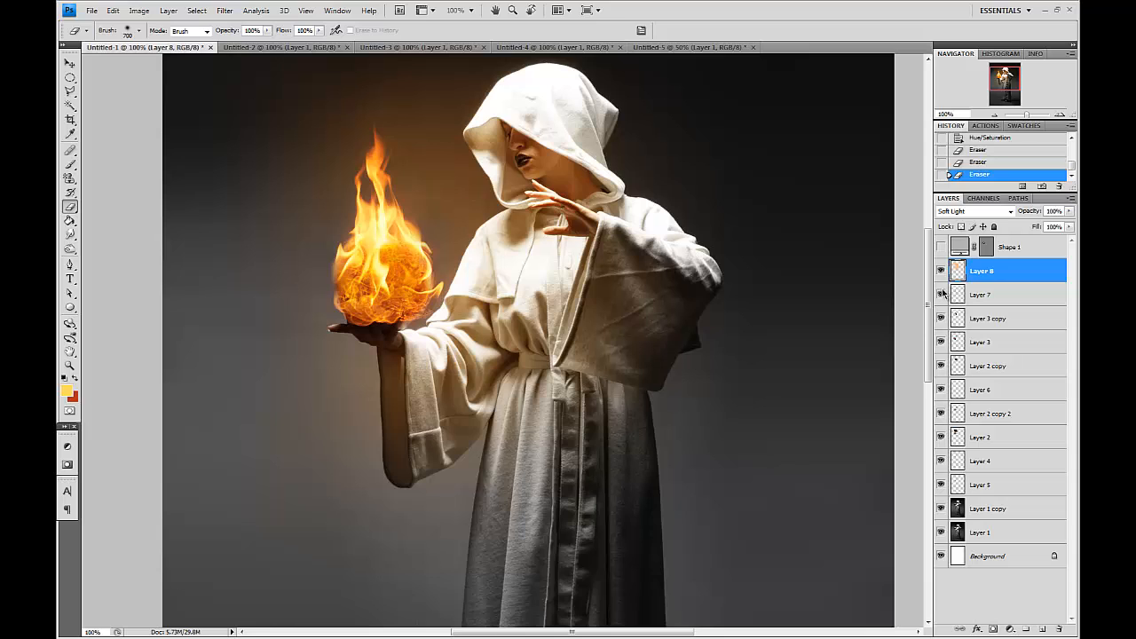
# Add a new layer and paint a large red-orange glow over the fireball with a 700 px brush.
pyautogui.click(1043, 628)
pyautogui.press('x')
pyautogui.click(386, 275)
pyautogui.press('b')
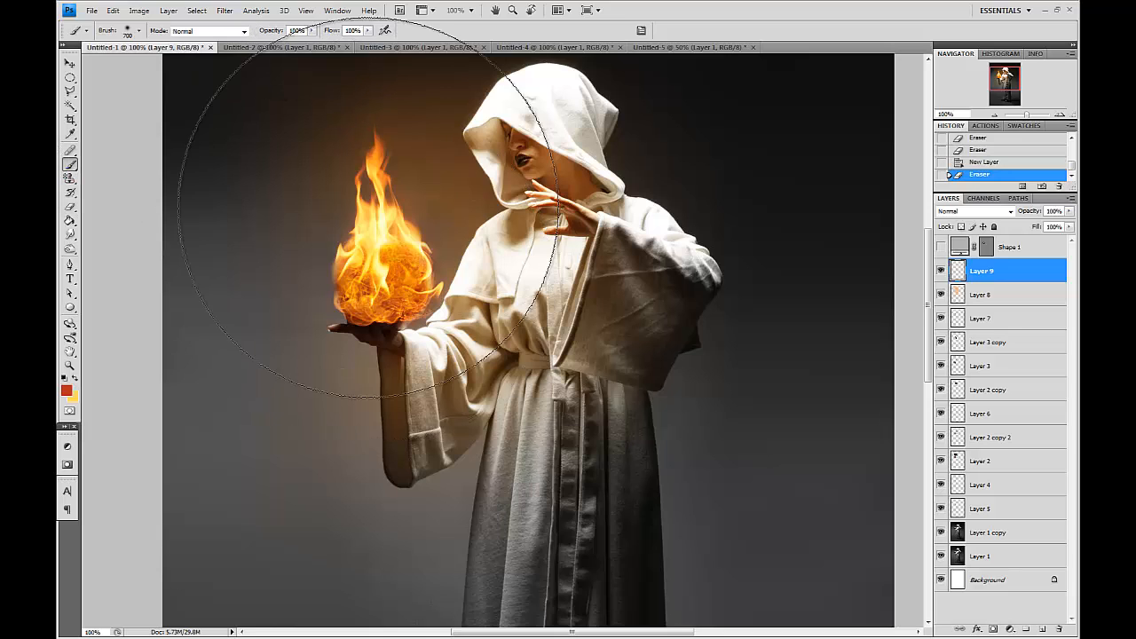
pyautogui.click(373, 276)
pyautogui.click(388, 301)
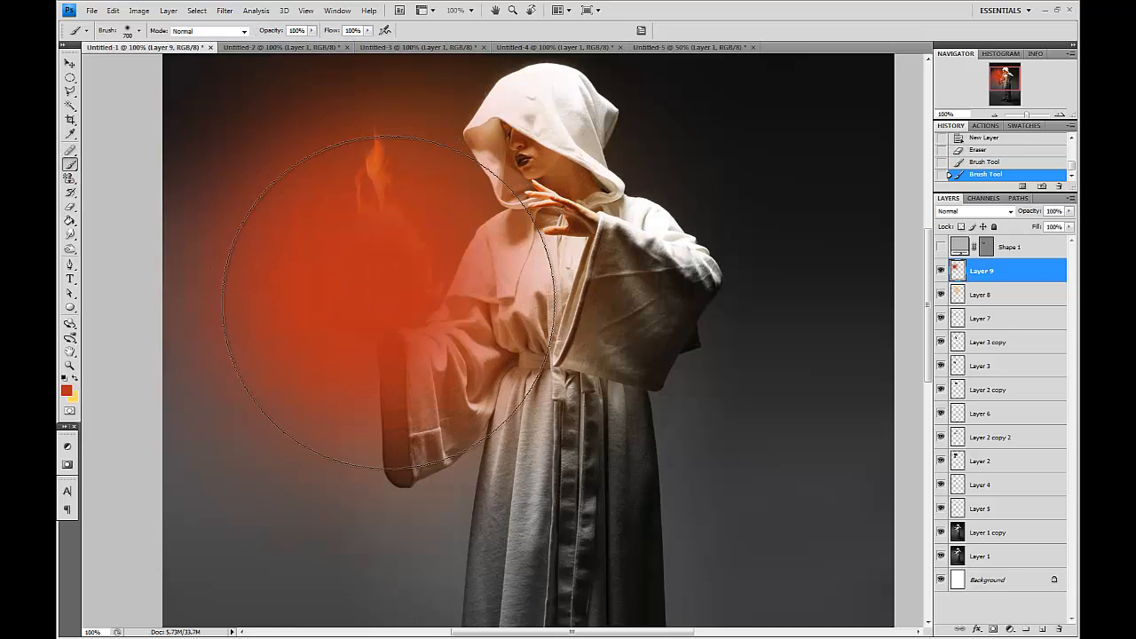
pyautogui.click(408, 302)
# Set the red glow layer's blend mode to Overlay.
pyautogui.click(985, 211)
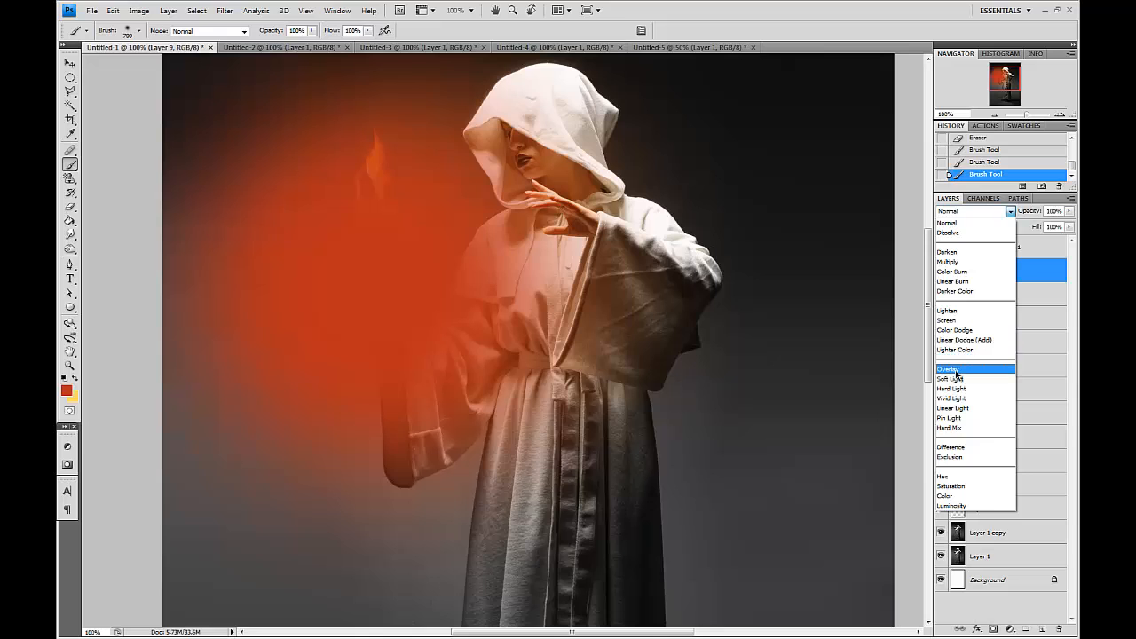
pyautogui.click(952, 368)
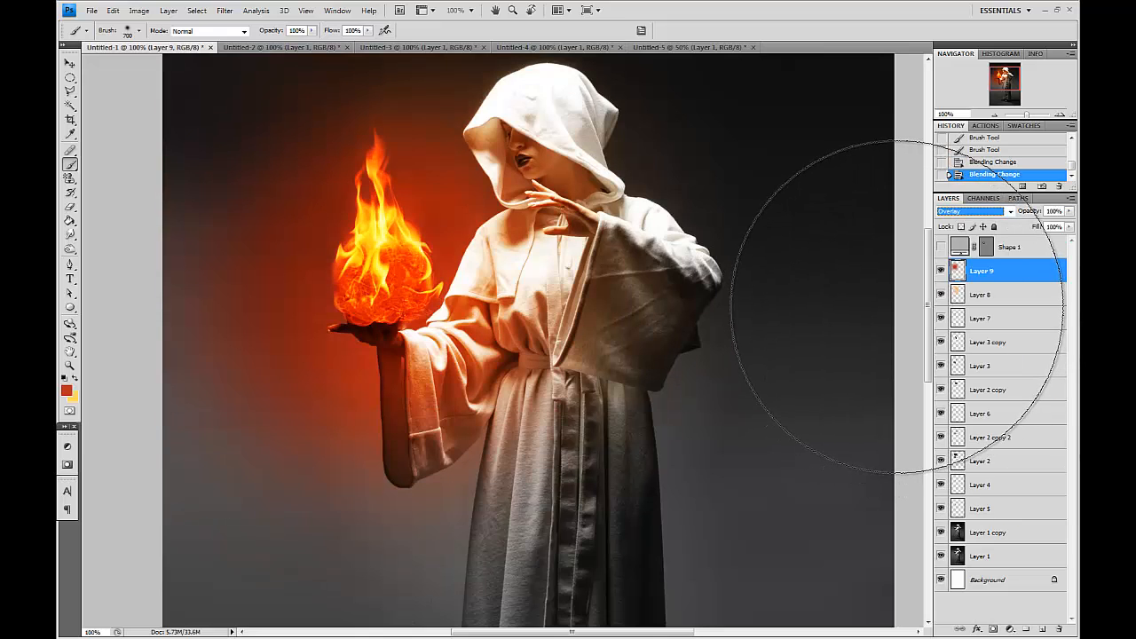
pyautogui.press('Up')
pyautogui.press('Down')
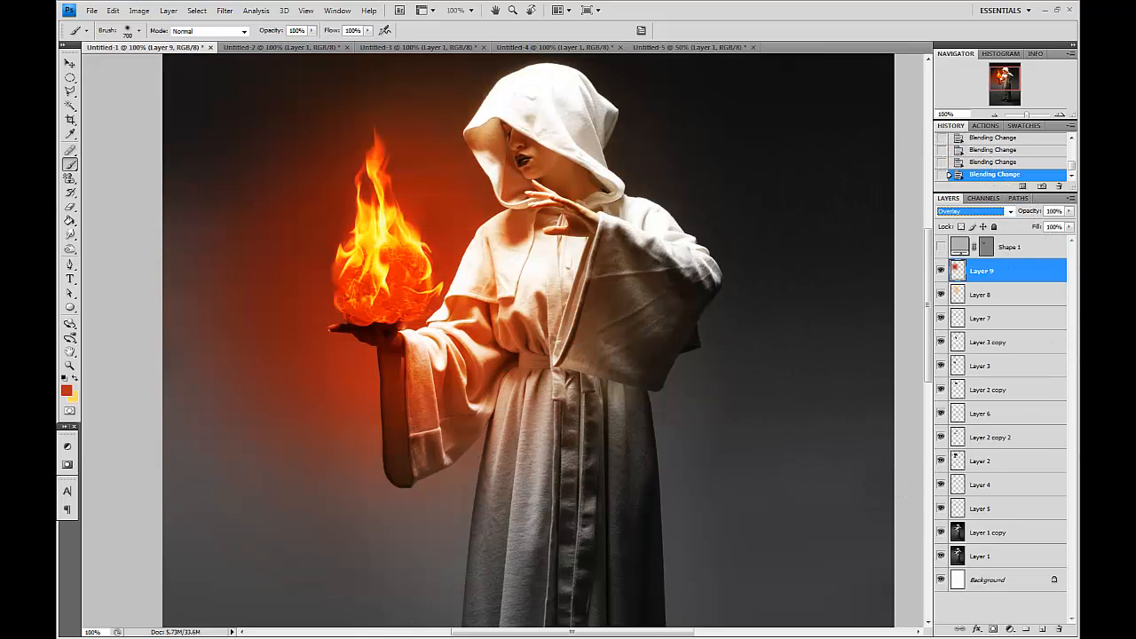
# Erase the red glow away from the robe and set the red glow layer's fill to 34%.
pyautogui.click(72, 206)
pyautogui.click(233, 249)
pyautogui.click(253, 268)
pyautogui.click(279, 381)
pyautogui.click(525, 459)
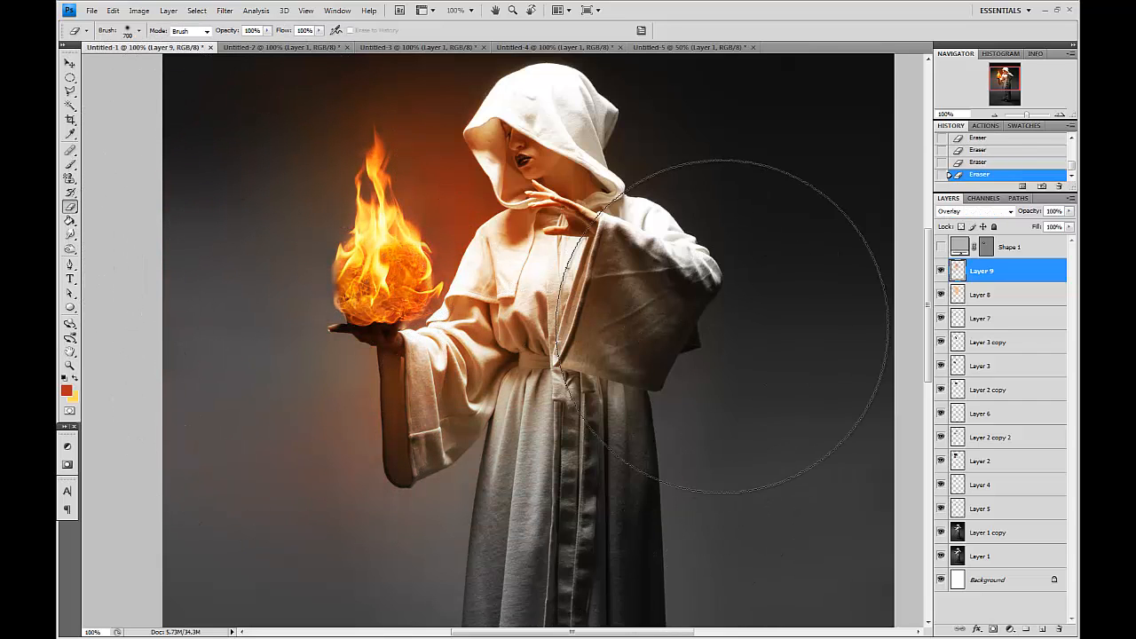
pyautogui.moveTo(1069, 229); pyautogui.dragTo(1032, 244)
pyautogui.click(71, 166)
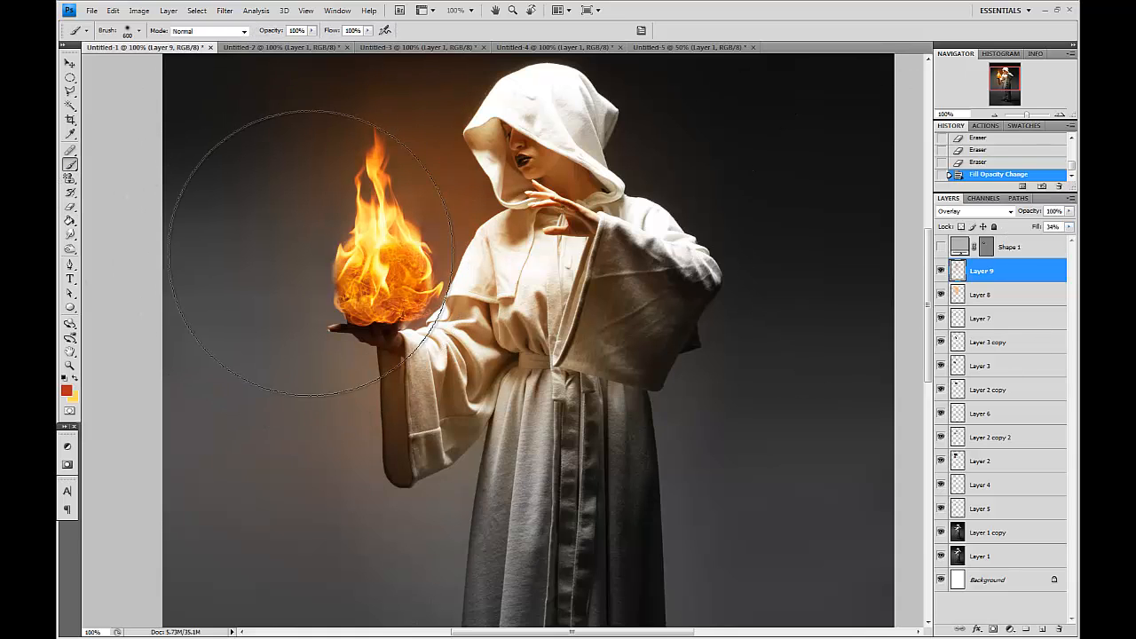
# Paint more red glow around the fireball and figure with brushes from about 300 to 1400 px.
pyautogui.click(370, 275)
pyautogui.press('[')
pyautogui.press('[')
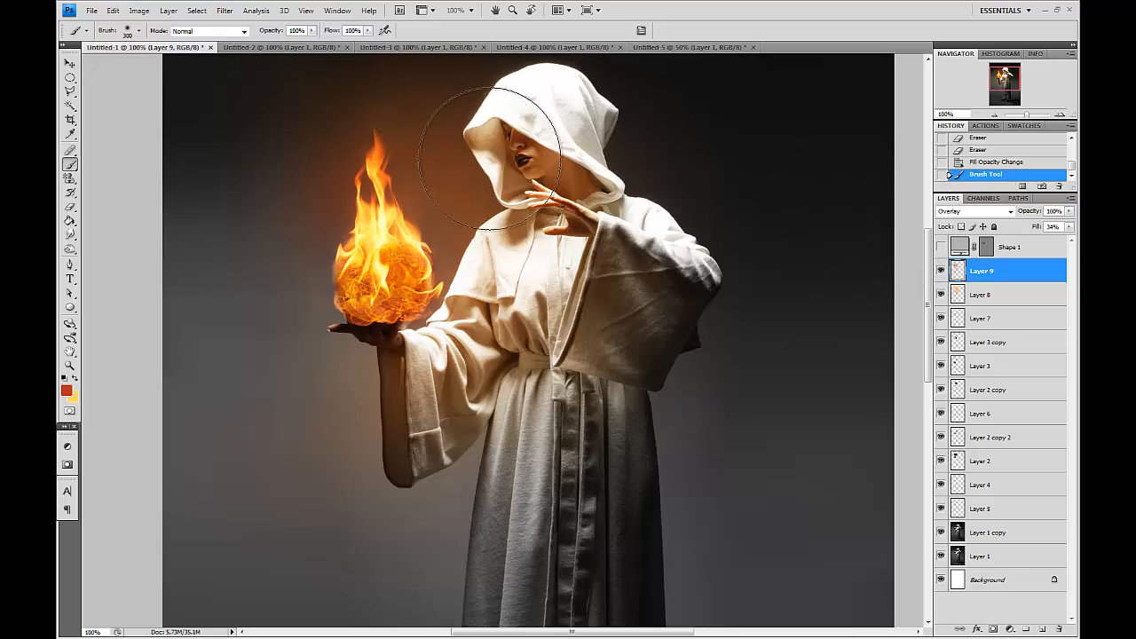
pyautogui.click(383, 325)
pyautogui.press('[')
pyautogui.hotkey('ctrl', '-')
pyautogui.press(']')
pyautogui.press(']')
pyautogui.press(']')
pyautogui.press(']')
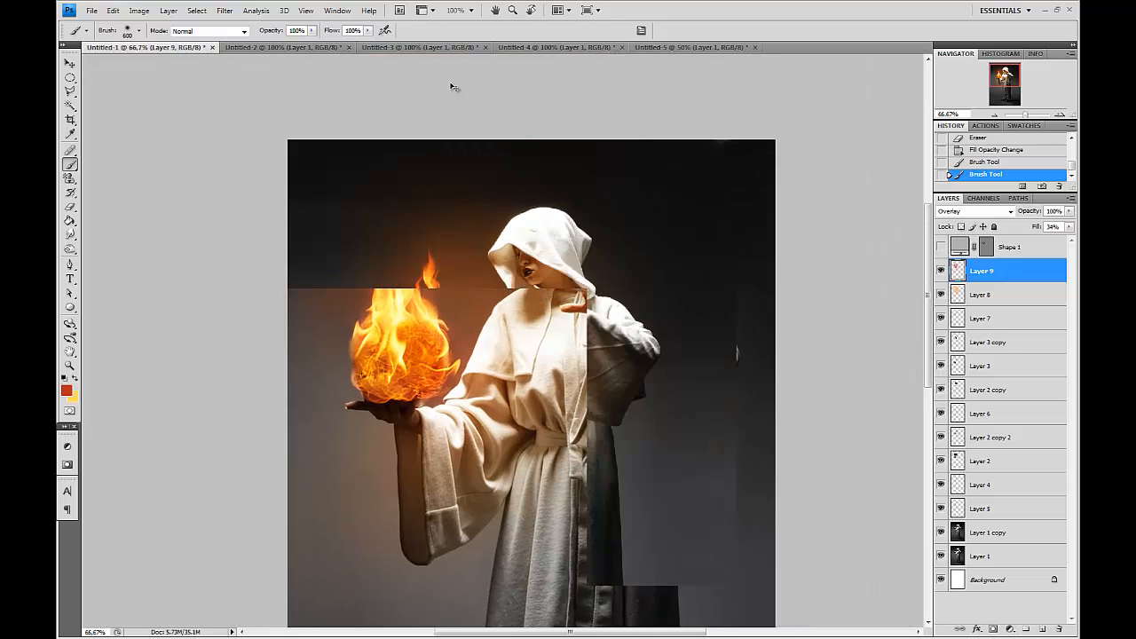
pyautogui.hotkey('ctrl', '-')
pyautogui.press(']')
pyautogui.press(']')
pyautogui.press(']')
pyautogui.press(']')
pyautogui.press(']')
pyautogui.press(']')
pyautogui.click(448, 141)
pyautogui.click(508, 137)
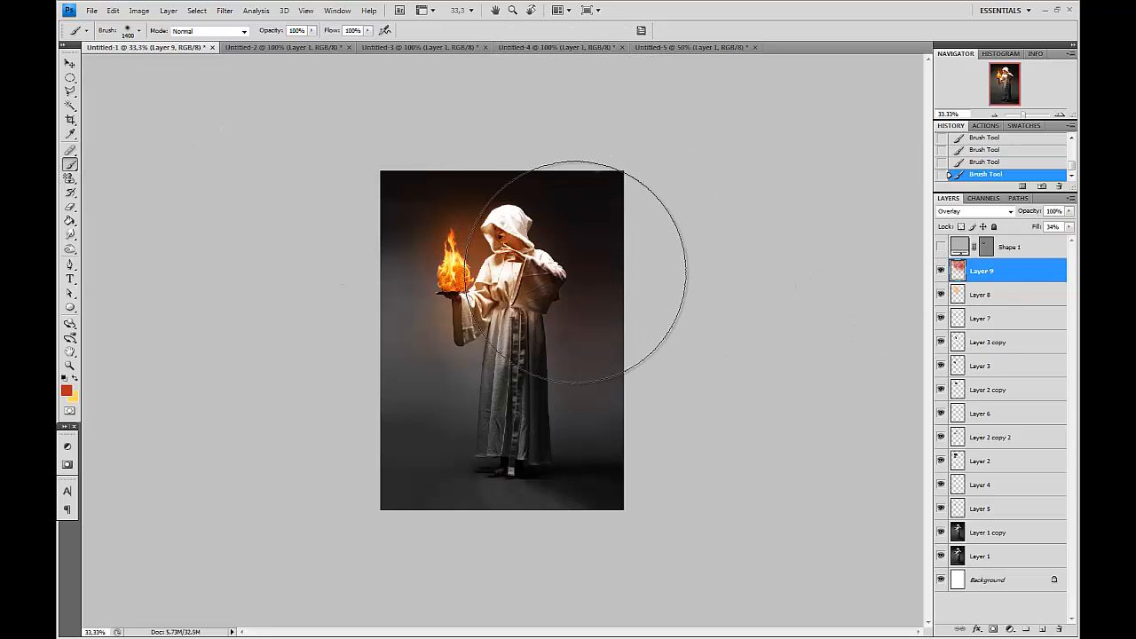
pyautogui.click(336, 301)
# Paint soft yellow light onto Layer 8 near the figure's arm with a 600 px brush at 20% opacity.
pyautogui.press('[')
pyautogui.press('[')
pyautogui.press('[')
pyautogui.press('[')
pyautogui.press('[')
pyautogui.press('[')
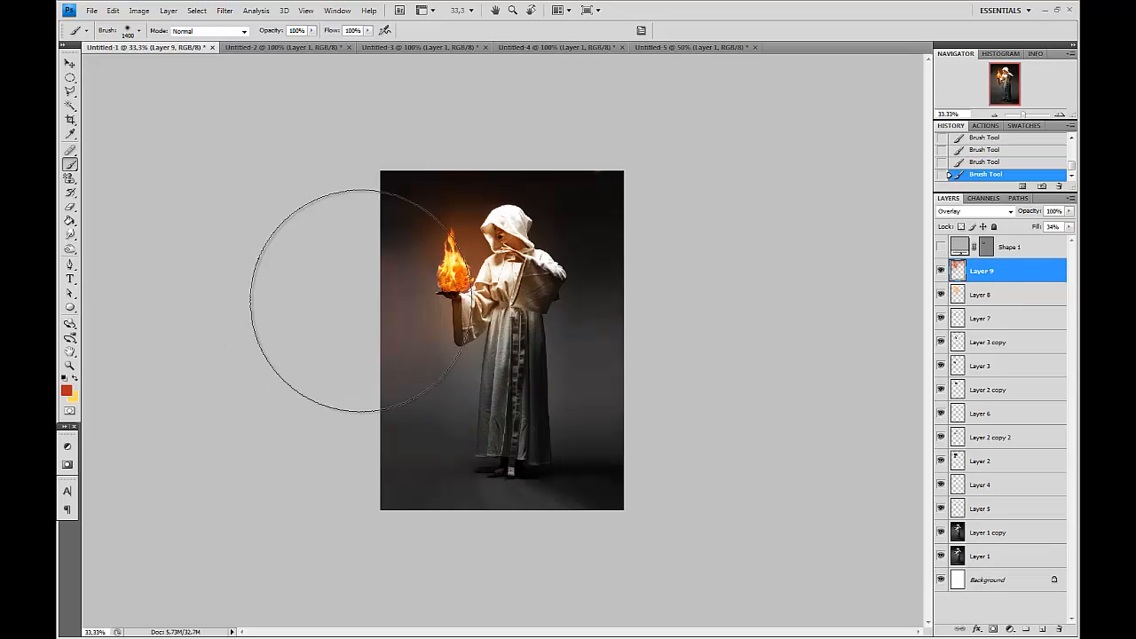
pyautogui.press('[')
pyautogui.press('[')
pyautogui.press('[')
pyautogui.press('[')
pyautogui.press('[')
pyautogui.press('[')
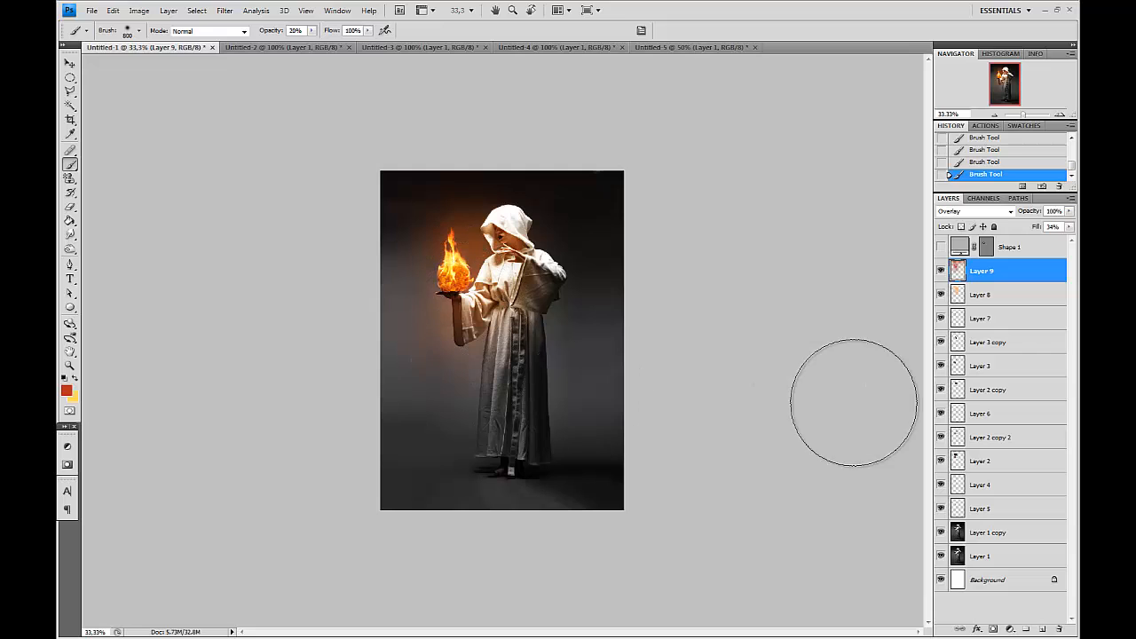
pyautogui.click(980, 294)
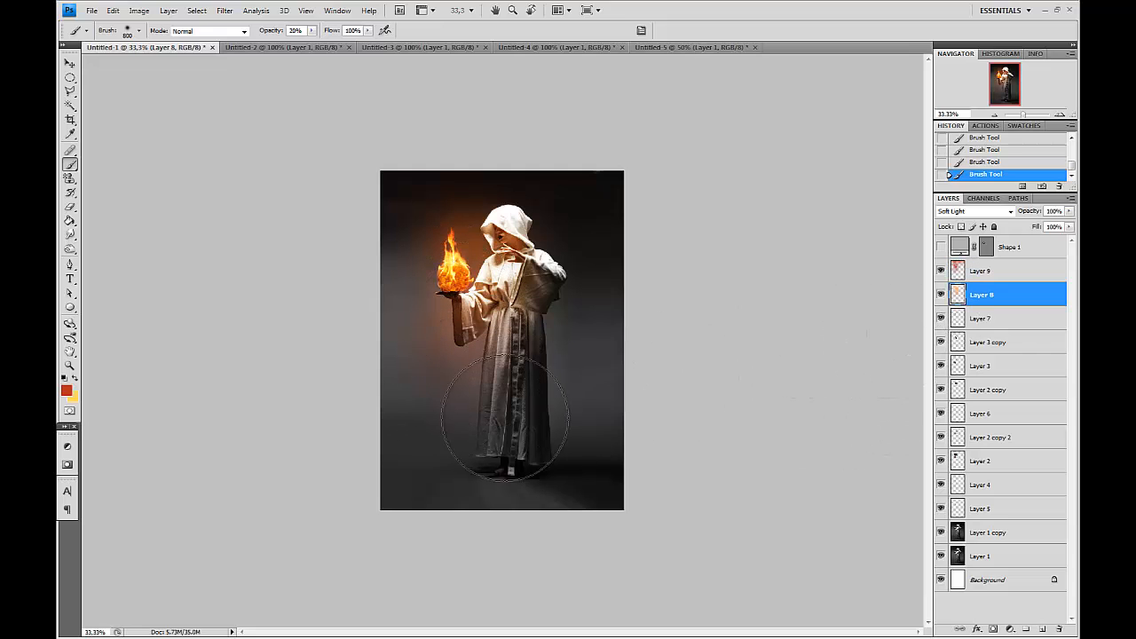
pyautogui.press('x')
pyautogui.moveTo(475, 336); pyautogui.dragTo(509, 310)
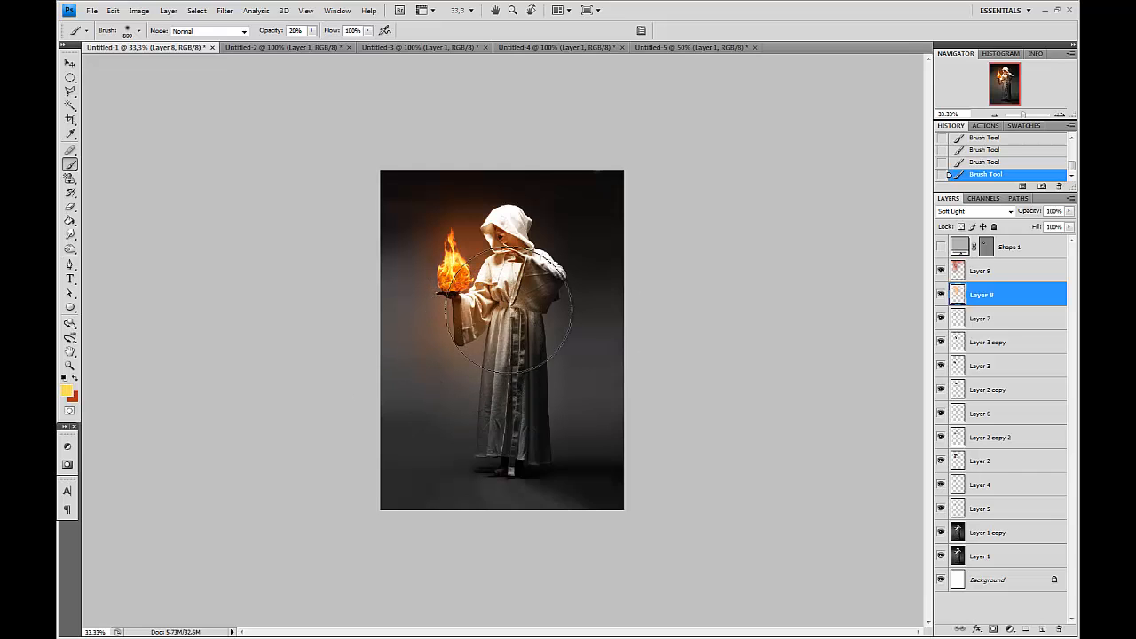
# Paint warm yellow highlights on the figure's hand and hood on Layer 8 with an 80 px brush.
pyautogui.hotkey('ctrl', '+')
pyautogui.hotkey('ctrl', '+')
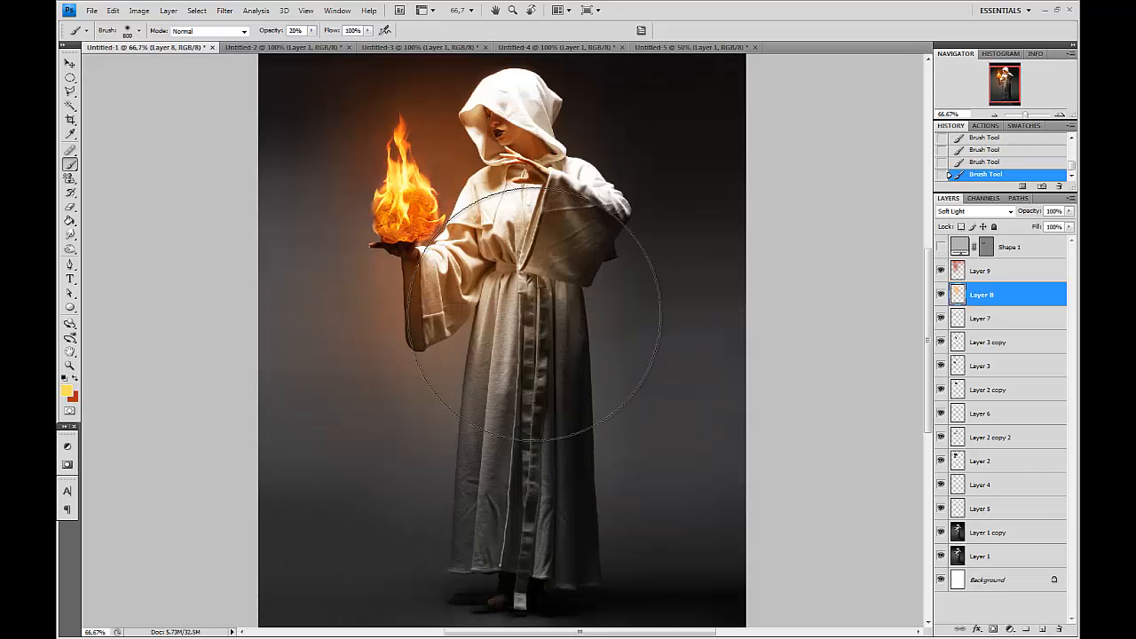
pyautogui.hotkey('ctrl', '+')
pyautogui.scroll(4, 592, 275)
pyautogui.press('[')
pyautogui.press('[')
pyautogui.press('[')
pyautogui.press('[')
pyautogui.press('[')
pyautogui.press('[')
pyautogui.press('[')
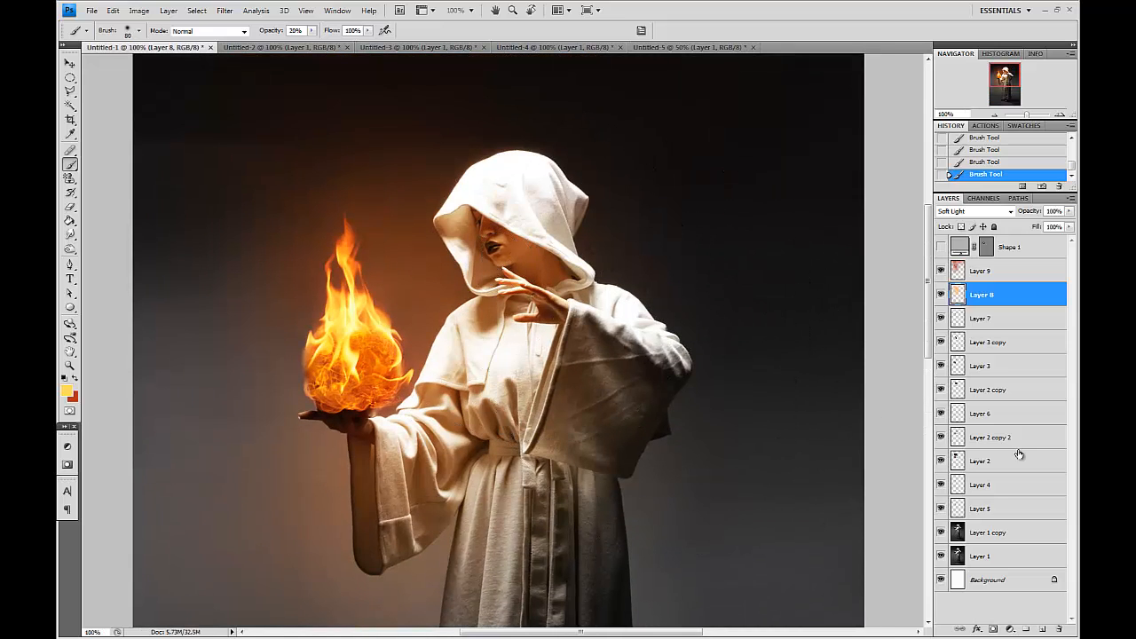
pyautogui.click(1008, 313)
pyautogui.click(992, 298)
pyautogui.hotkey('ctrl', '+')
pyautogui.hotkey('ctrl', '+')
pyautogui.moveTo(433, 202); pyautogui.dragTo(671, 345)
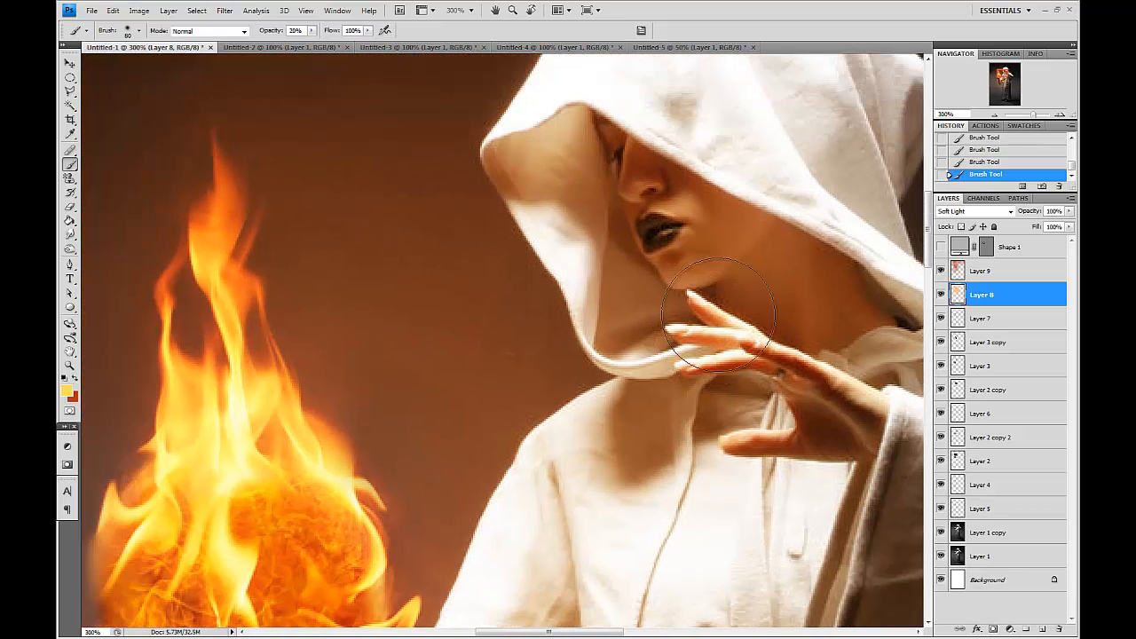
pyautogui.click(1012, 272)
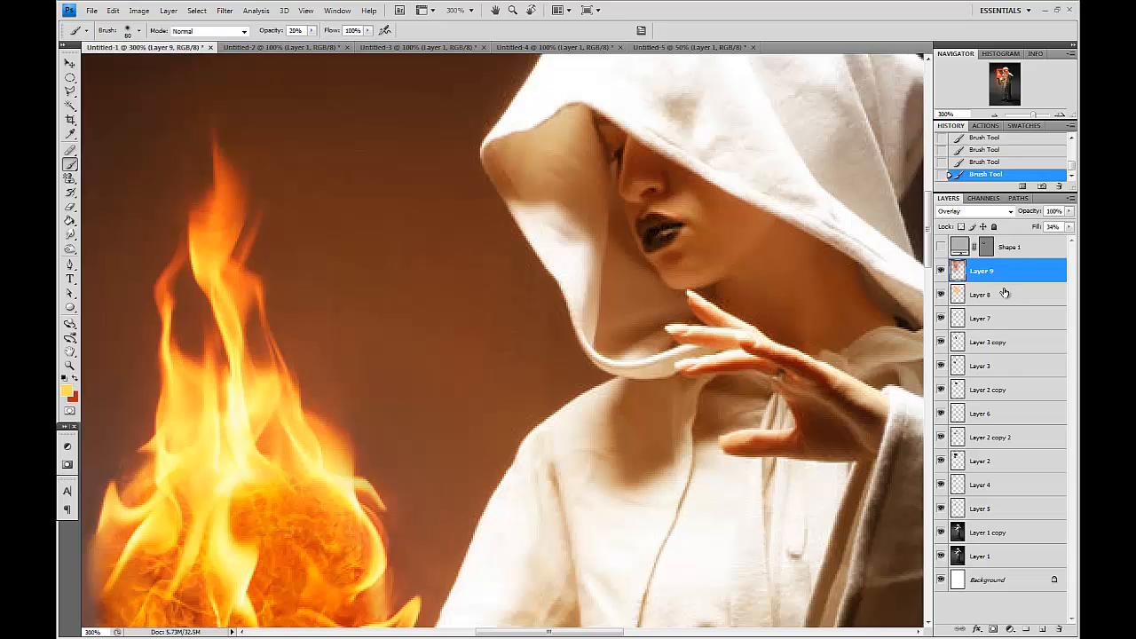
pyautogui.click(1005, 293)
pyautogui.moveTo(656, 462); pyautogui.dragTo(637, 348)
pyautogui.moveTo(504, 341); pyautogui.dragTo(477, 439)
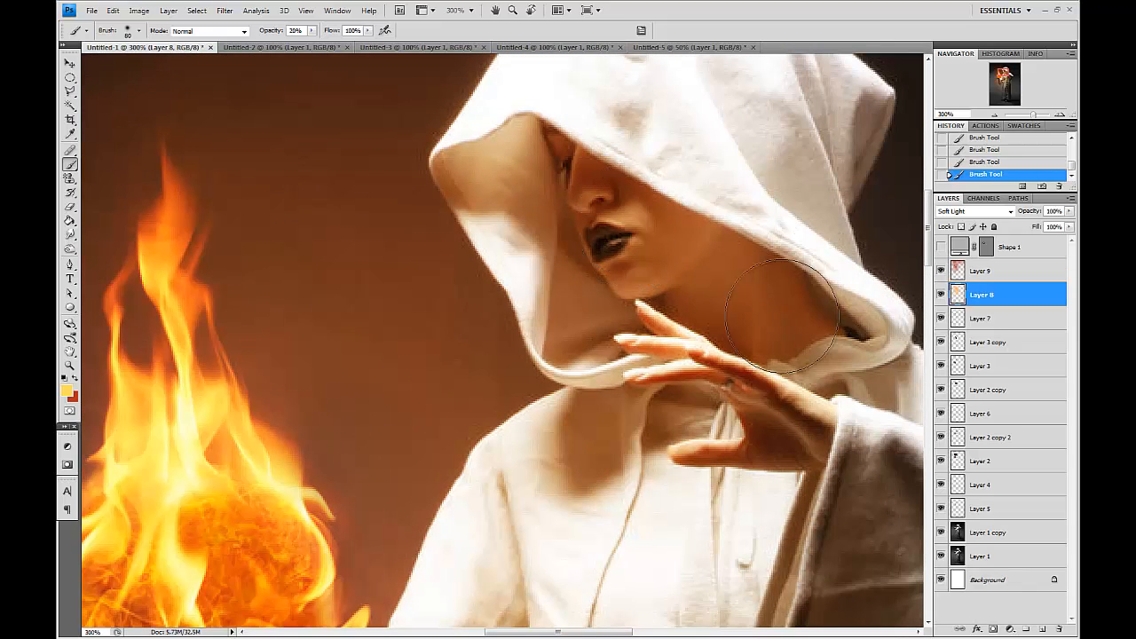
# Add a new empty layer above Layer 9.
pyautogui.click(1005, 270)
pyautogui.click(1043, 630)
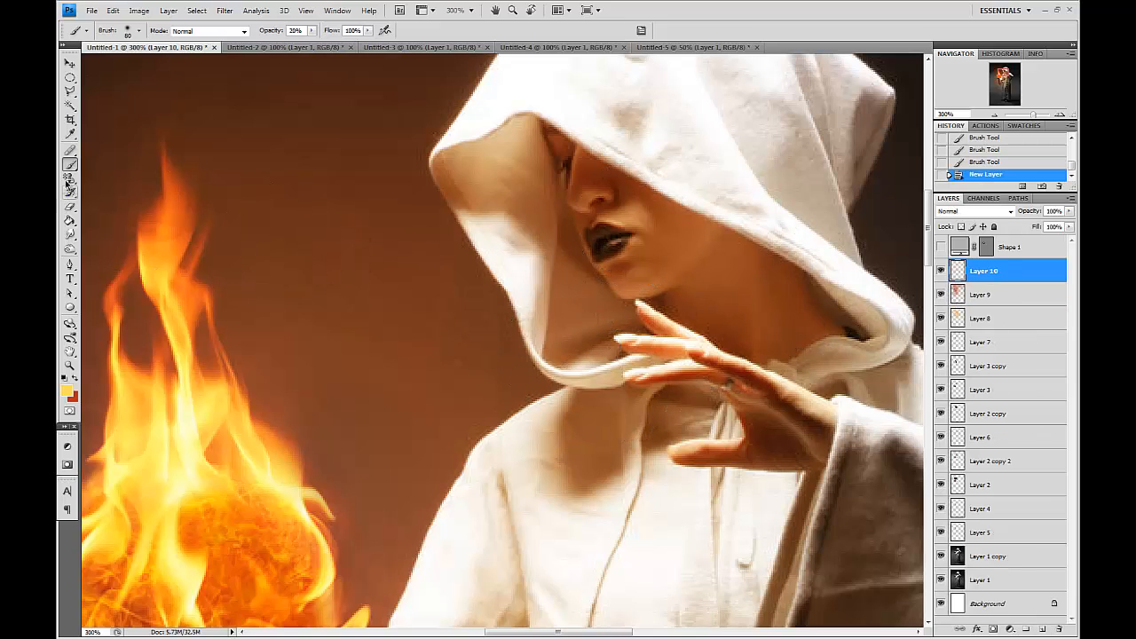
# Paint yellow highlights on the face and hood in a new layer with a brush of about 60–80 px, then delete that layer.
pyautogui.moveTo(602, 237); pyautogui.dragTo(629, 220)
pyautogui.click(629, 241)
pyautogui.press(']')
pyautogui.press(']')
pyautogui.press(']')
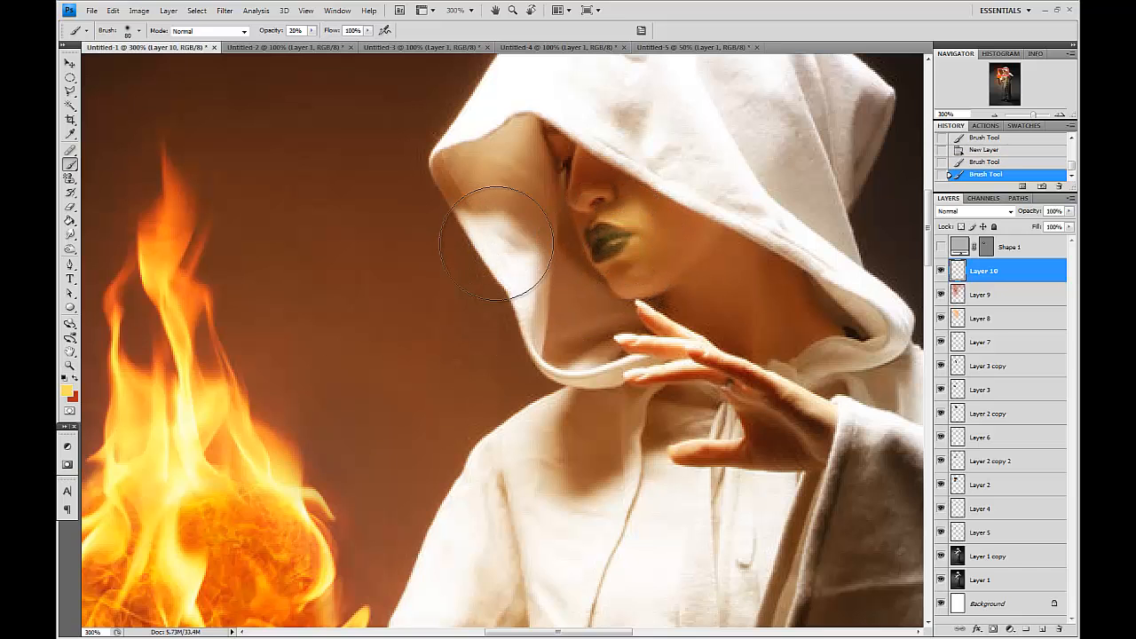
pyautogui.click(496, 243)
pyautogui.scroll(-1, 496, 243)
pyautogui.moveTo(497, 377); pyautogui.dragTo(555, 342)
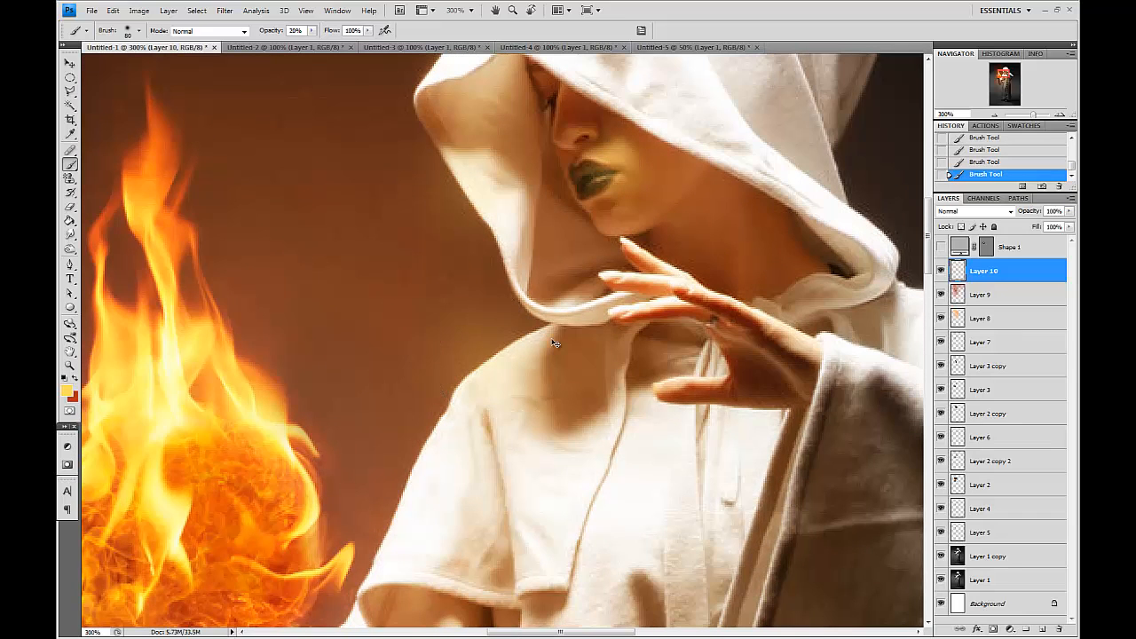
pyautogui.hotkey('ctrl', '-')
pyautogui.press('Delete')
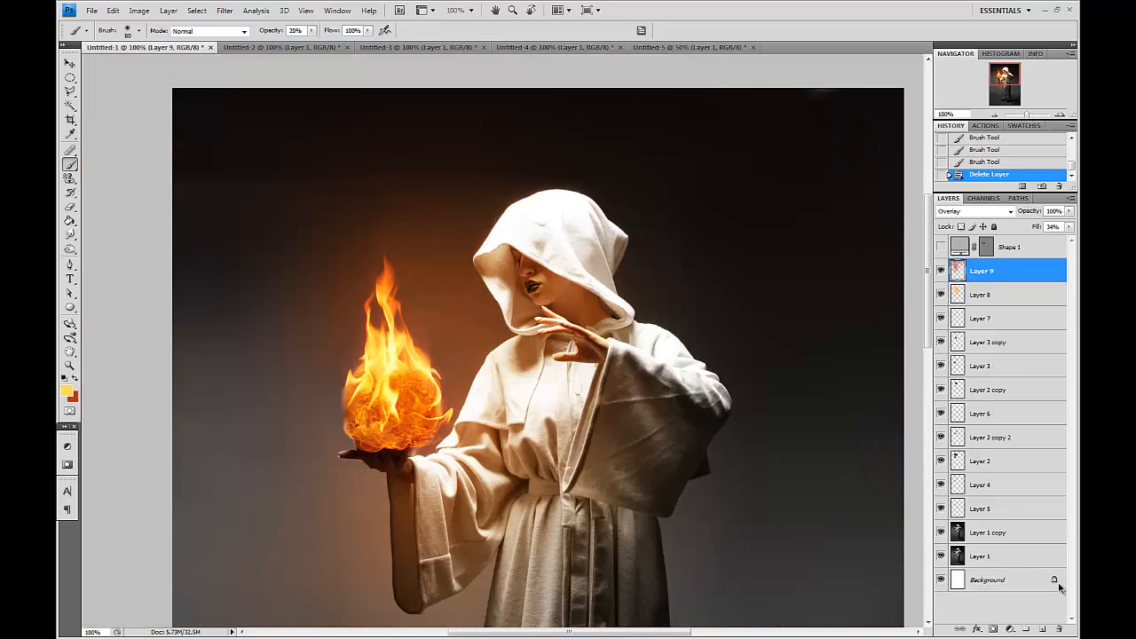
# Add a new layer and draw red arrows from the fireball toward the figure's hood, chest and sleeve.
pyautogui.click(1043, 629)
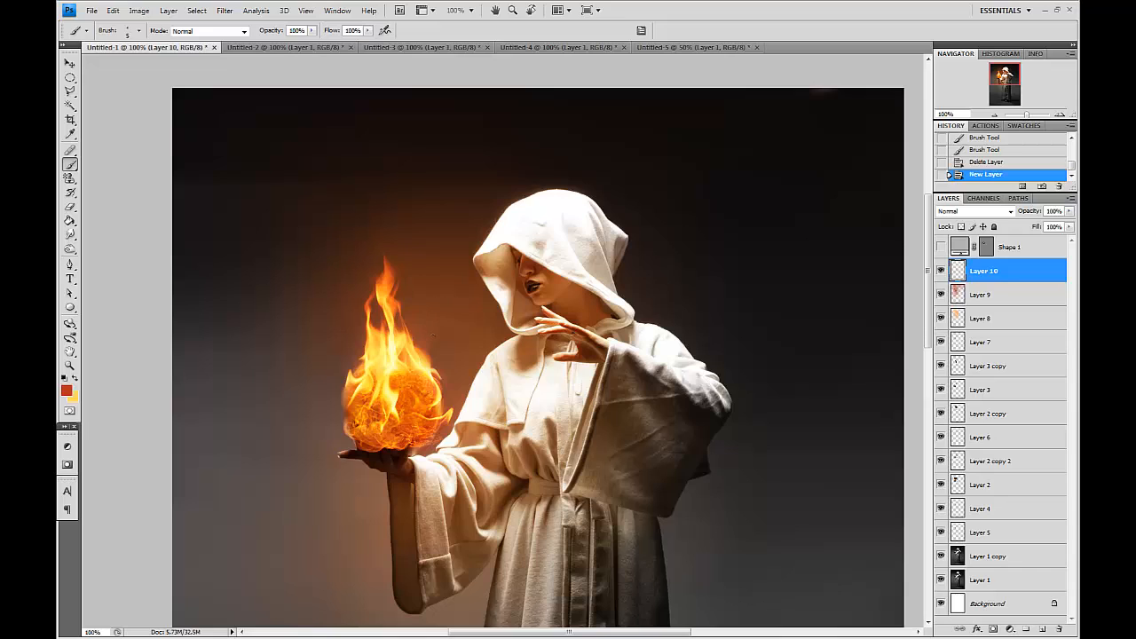
pyautogui.moveTo(462, 297); pyautogui.dragTo(479, 309)
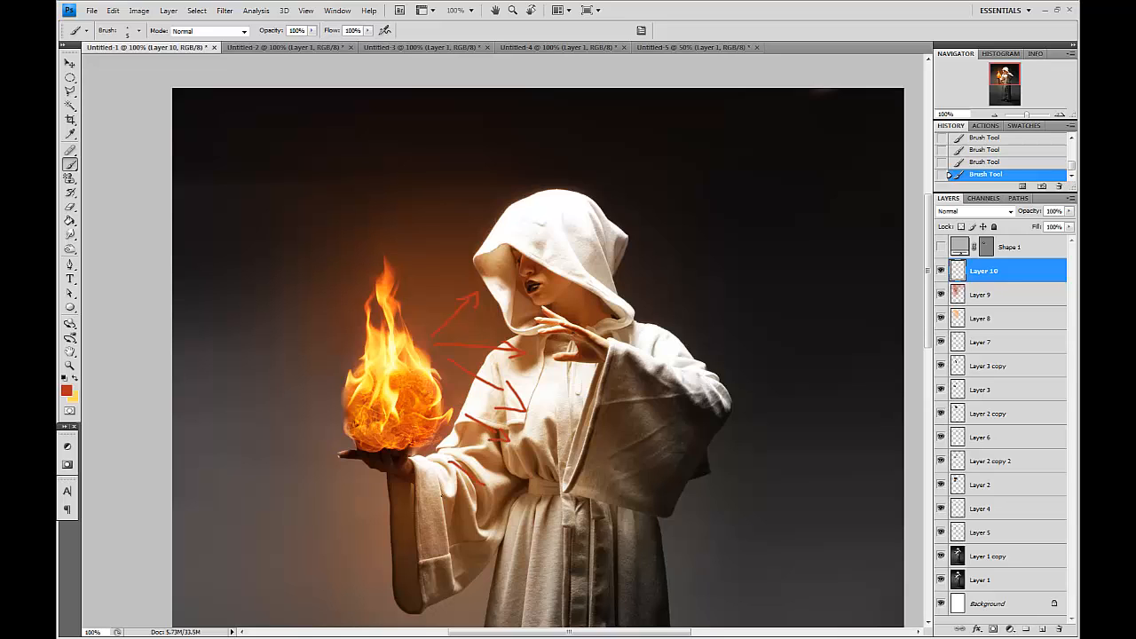
pyautogui.moveTo(574, 465); pyautogui.dragTo(526, 439)
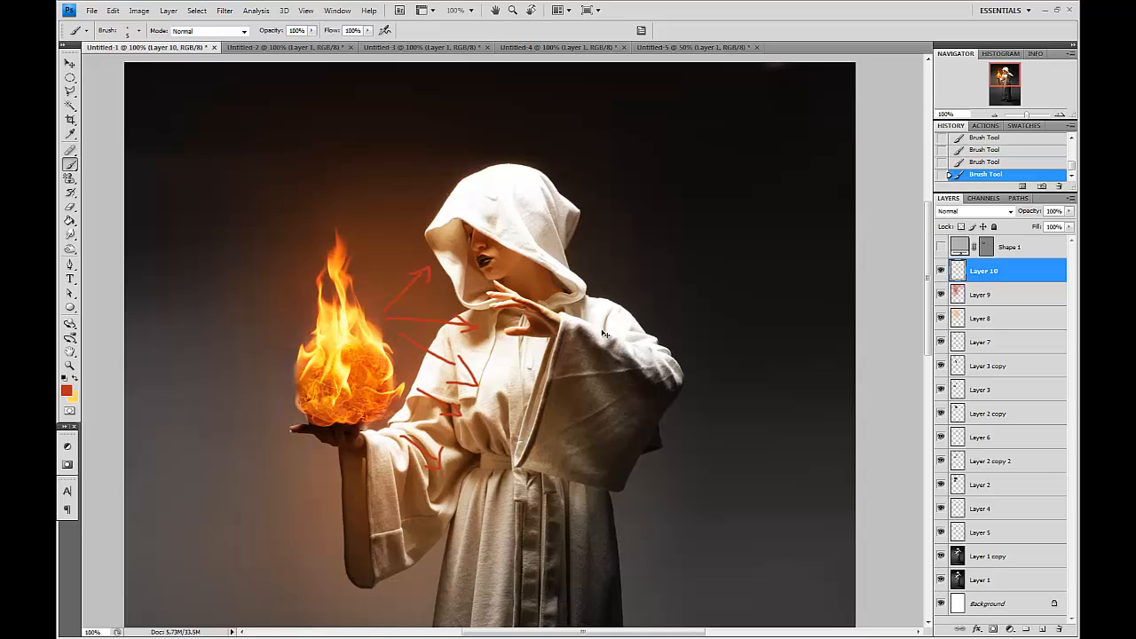
# Set the foreground colour to a bright cyan, 0cd4ff.
pyautogui.click(68, 391)
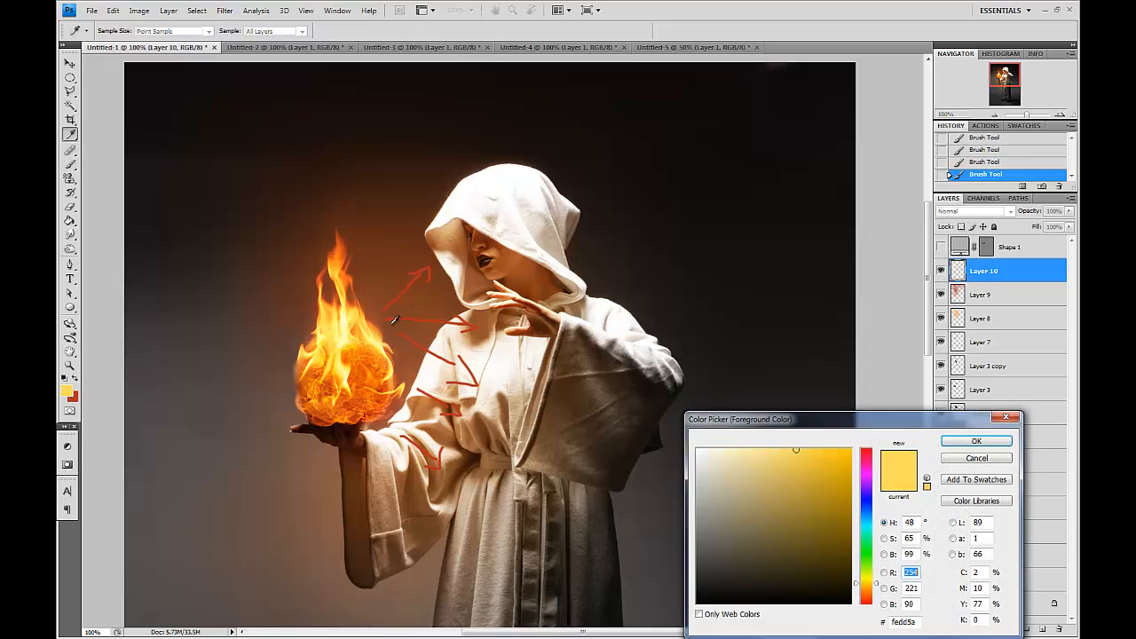
pyautogui.click(867, 523)
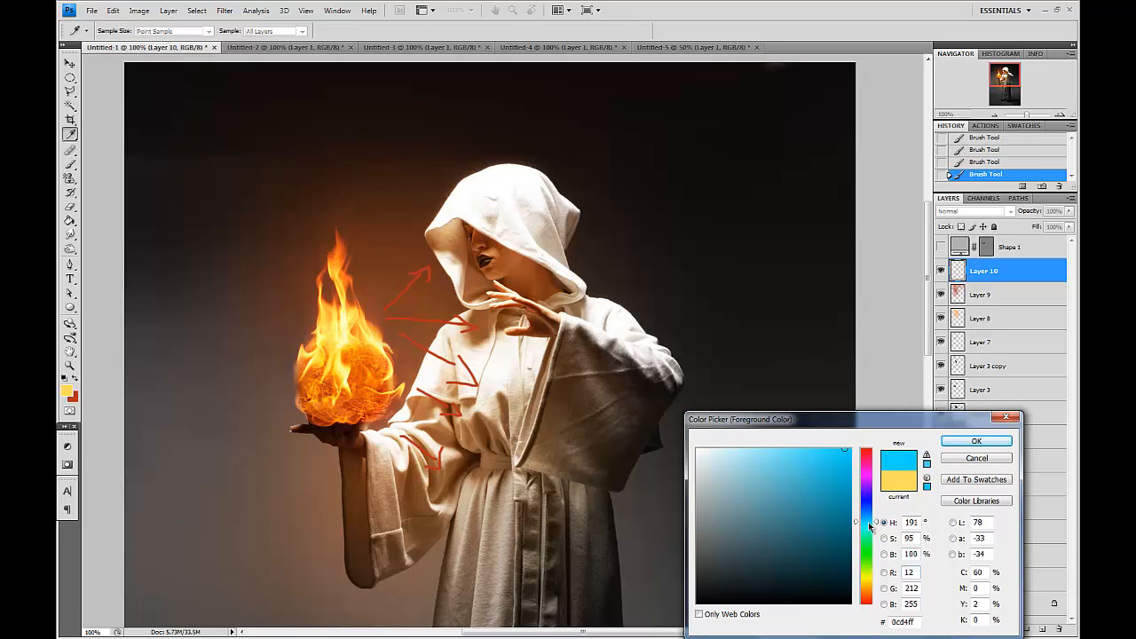
pyautogui.press('Return')
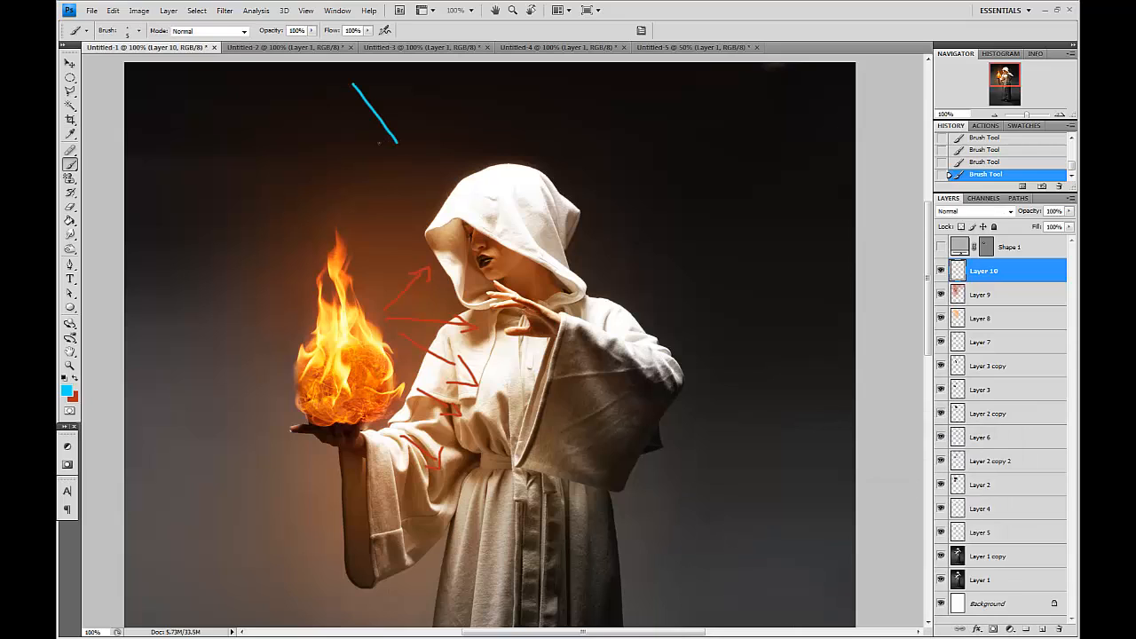
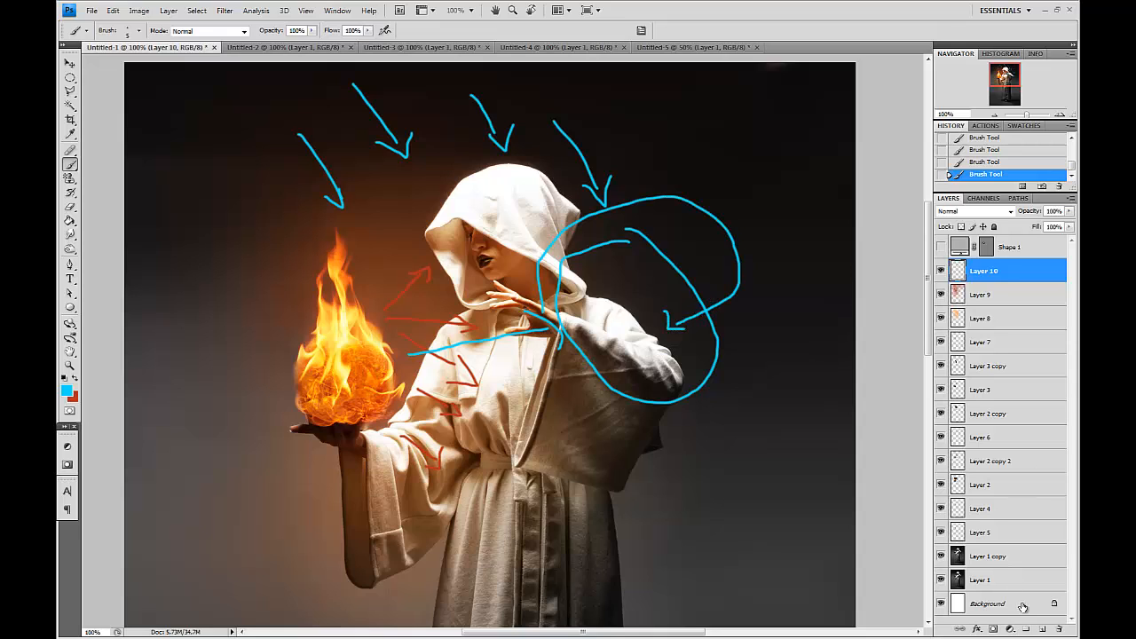
# Delete the layer holding the red arrows.
pyautogui.click(1058, 629)
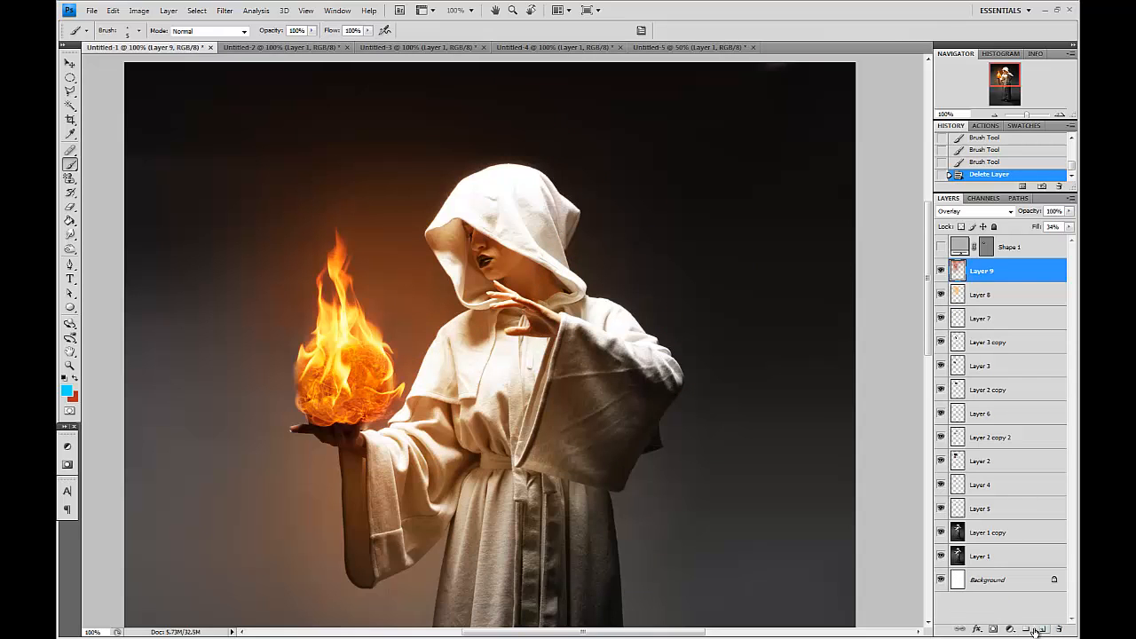
# Duplicate Layer 1 copy, reset the colours and try a brush stroke on the hood, undoing it.
pyautogui.moveTo(983, 529); pyautogui.dragTo(1041, 629)
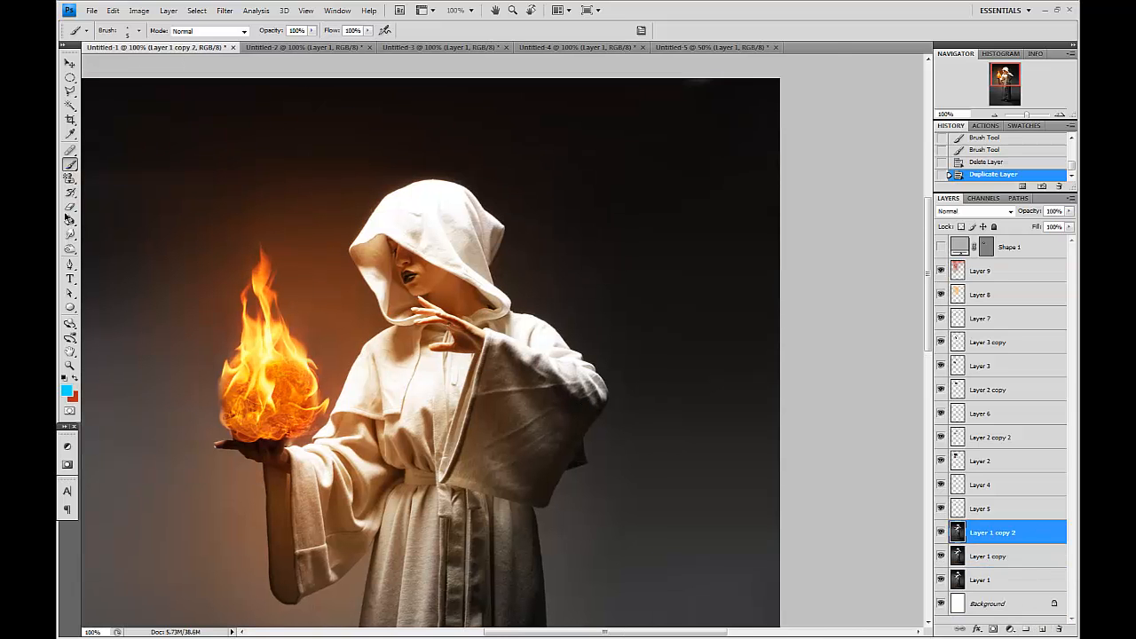
pyautogui.click(68, 391)
pyautogui.click(94, 223)
pyautogui.press('Return')
pyautogui.press(']')
pyautogui.press(']')
pyautogui.press(']')
pyautogui.press(']')
pyautogui.press(']')
pyautogui.press(']')
pyautogui.press(']')
pyautogui.press(']')
pyautogui.press(']')
pyautogui.moveTo(541, 281); pyautogui.dragTo(535, 287)
pyautogui.hotkey('ctrl', 'z')
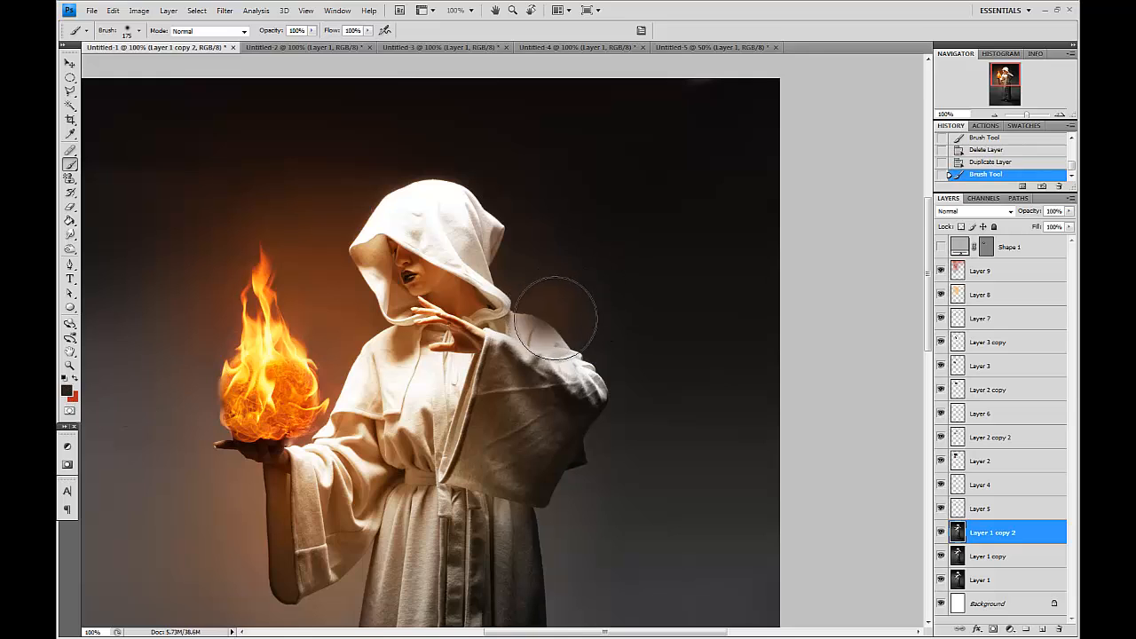
# Smudge the raised sleeve and hood edges on the duplicate, set its fill to 43%, then delete the duplicate.
pyautogui.click(70, 234)
pyautogui.press(']')
pyautogui.press(']')
pyautogui.moveTo(591, 310); pyautogui.dragTo(582, 322)
pyautogui.moveTo(569, 277); pyautogui.dragTo(553, 305)
pyautogui.moveTo(536, 261)
pyautogui.mouseDown()
pyautogui.moveTo(518, 286)
pyautogui.moveTo(509, 266)
pyautogui.mouseUp()
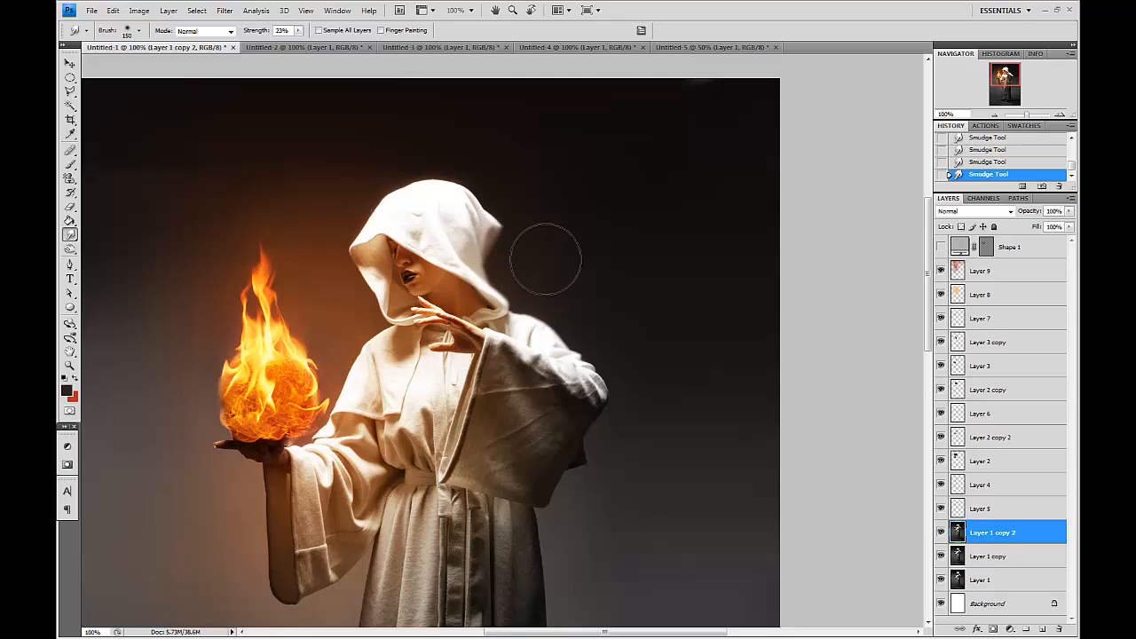
pyautogui.moveTo(600, 311); pyautogui.dragTo(565, 341)
pyautogui.moveTo(545, 302); pyautogui.dragTo(521, 325)
pyautogui.moveTo(623, 328)
pyautogui.mouseDown()
pyautogui.moveTo(591, 360)
pyautogui.moveTo(605, 371)
pyautogui.mouseUp()
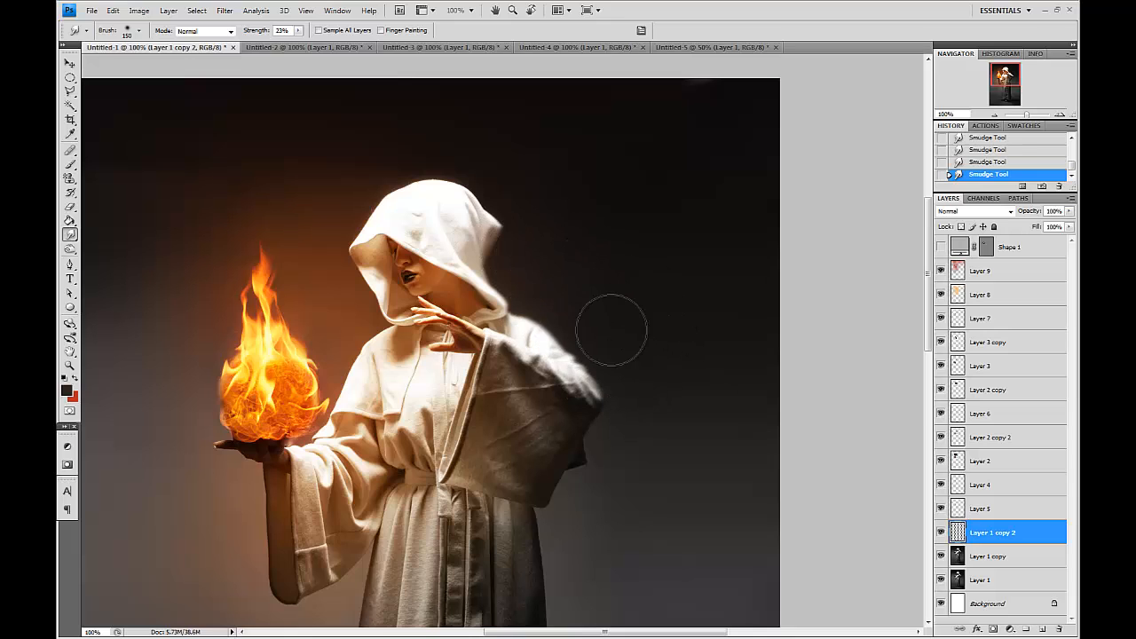
pyautogui.moveTo(530, 246); pyautogui.dragTo(502, 238)
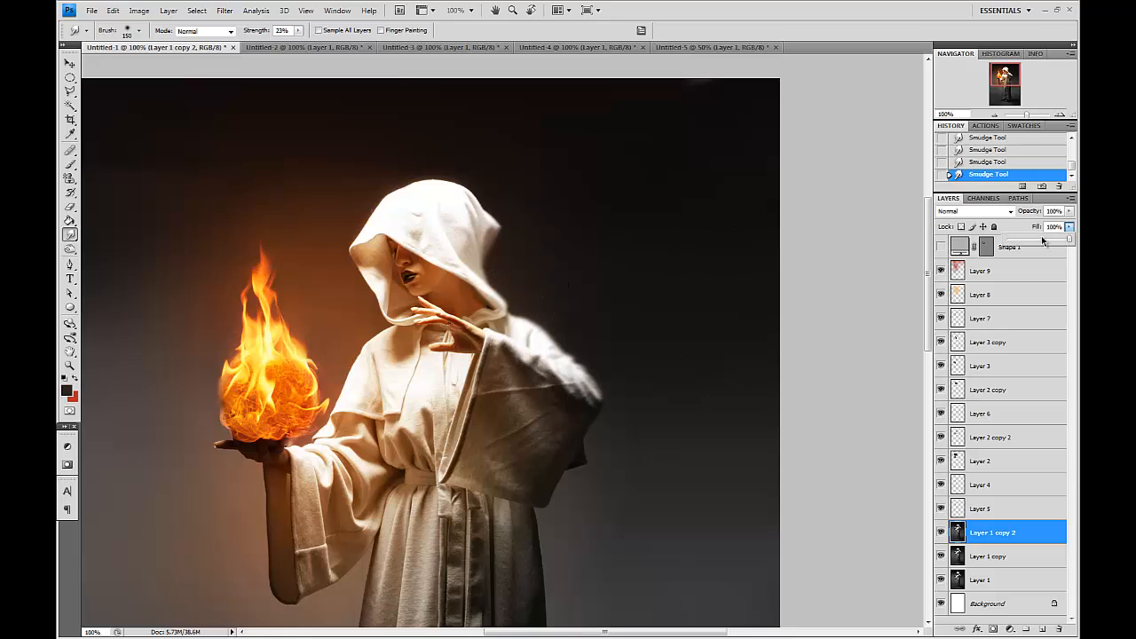
pyautogui.moveTo(1053, 240); pyautogui.dragTo(1034, 239)
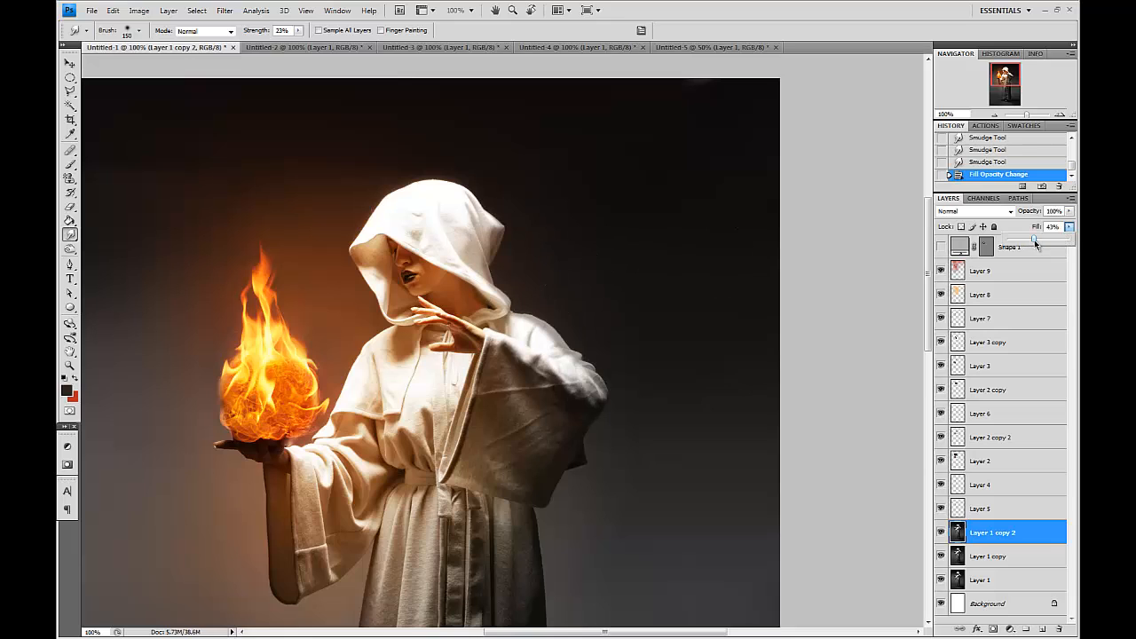
pyautogui.click(1060, 629)
# Add a new layer above Layer 1 copy and hide the flame and glow layers above it.
pyautogui.click(1042, 628)
pyautogui.hotkey('ctrl', '+')
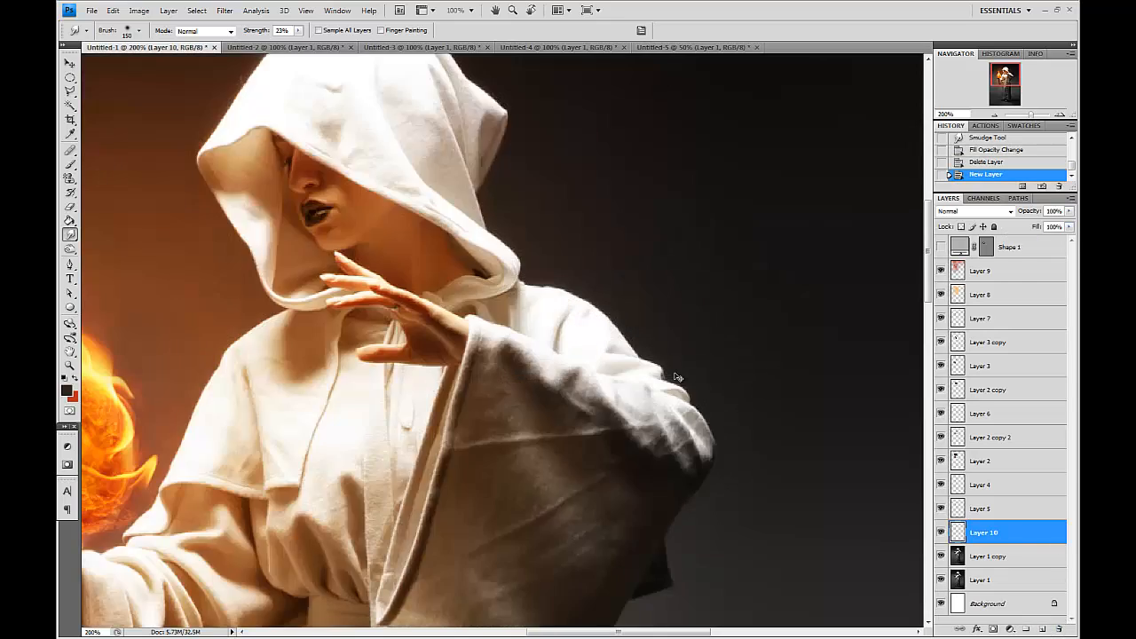
pyautogui.hotkey('ctrl', '+')
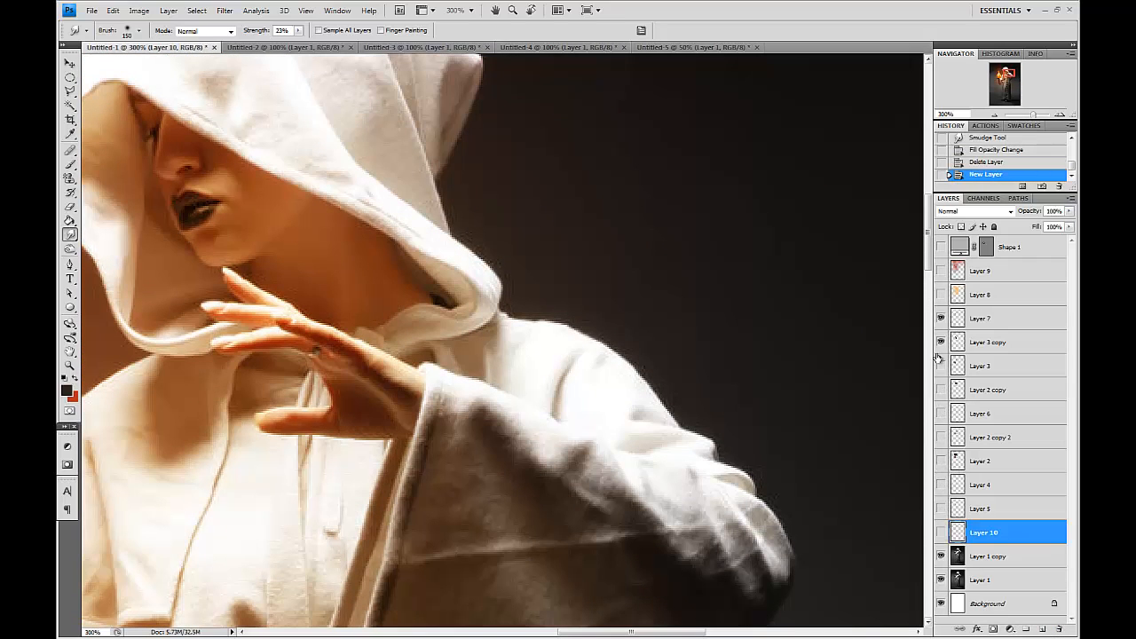
pyautogui.moveTo(695, 300); pyautogui.dragTo(546, 271)
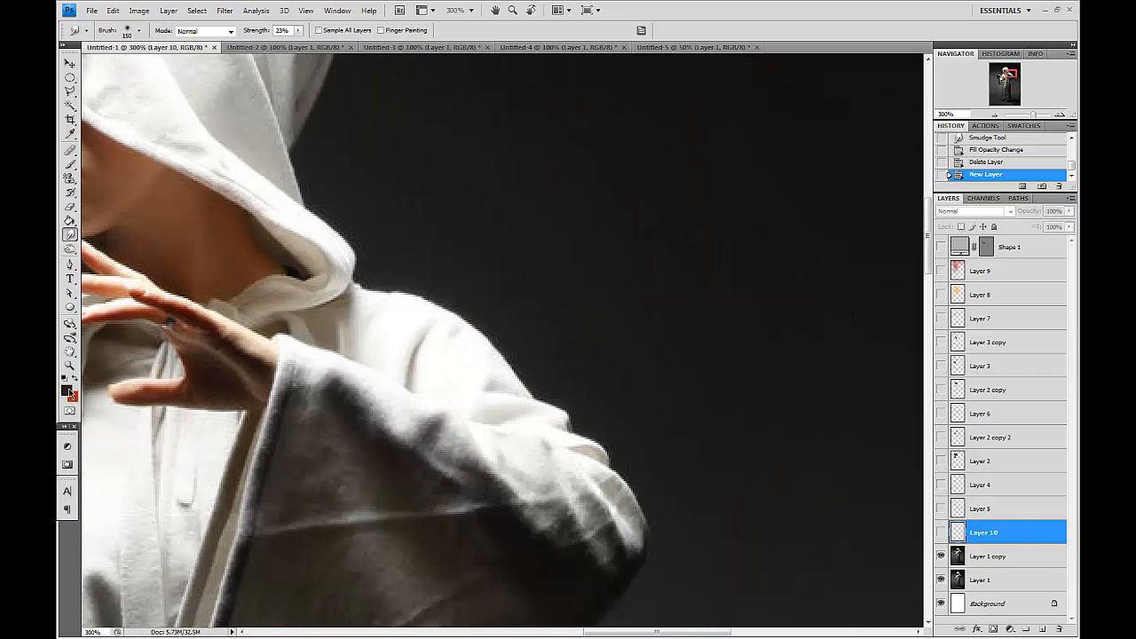
pyautogui.click(67, 390)
pyautogui.press('Escape')
pyautogui.hotkey('ctrl', '-')
pyautogui.hotkey('ctrl', '-')
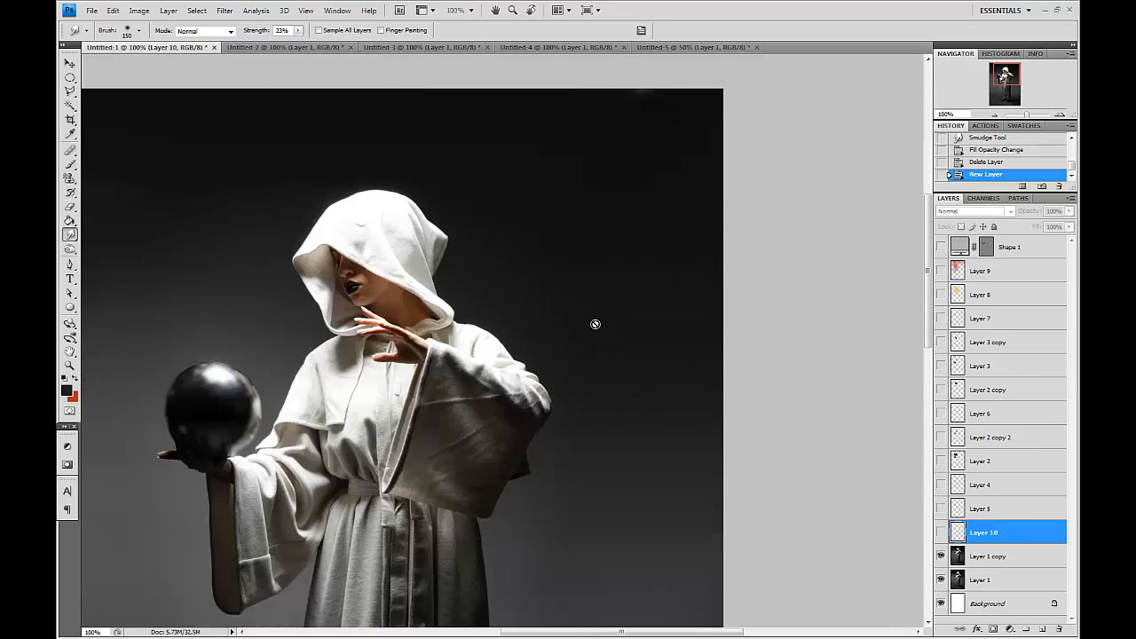
# Paint black over the raised sleeve's outer edge in the new layer and set its fill to 45%.
pyautogui.click(70, 163)
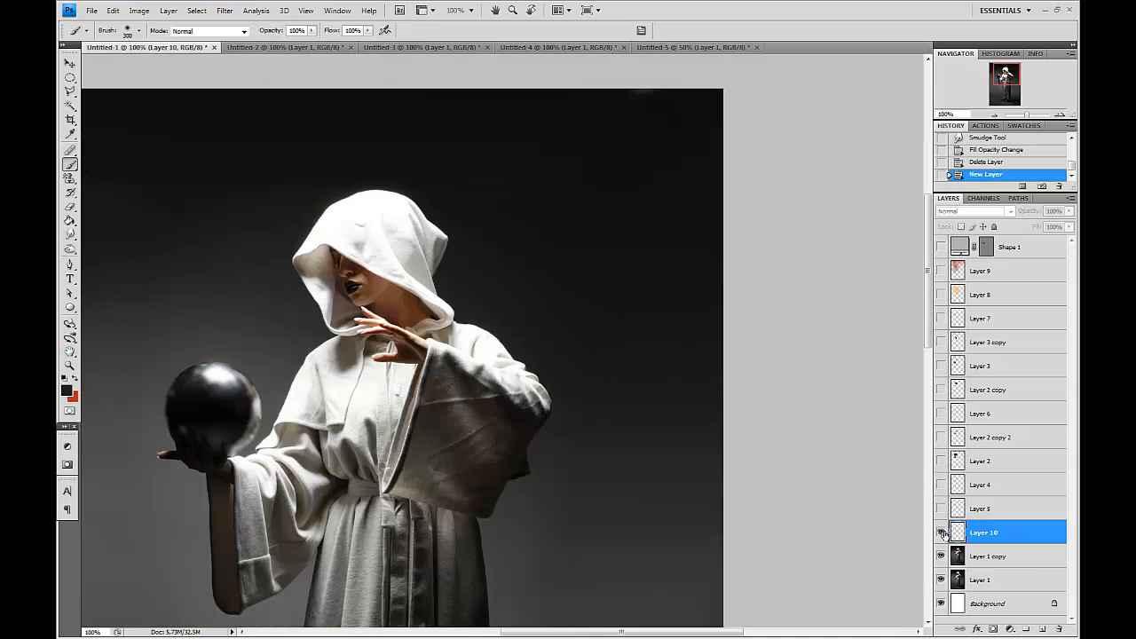
pyautogui.press('[')
pyautogui.press('[')
pyautogui.press('[')
pyautogui.moveTo(497, 299)
pyautogui.mouseDown()
pyautogui.moveTo(560, 347)
pyautogui.moveTo(580, 385)
pyautogui.moveTo(548, 325)
pyautogui.moveTo(507, 284)
pyautogui.moveTo(495, 299)
pyautogui.mouseUp()
pyautogui.press('[')
pyautogui.press('[')
pyautogui.press(']')
pyautogui.press(']')
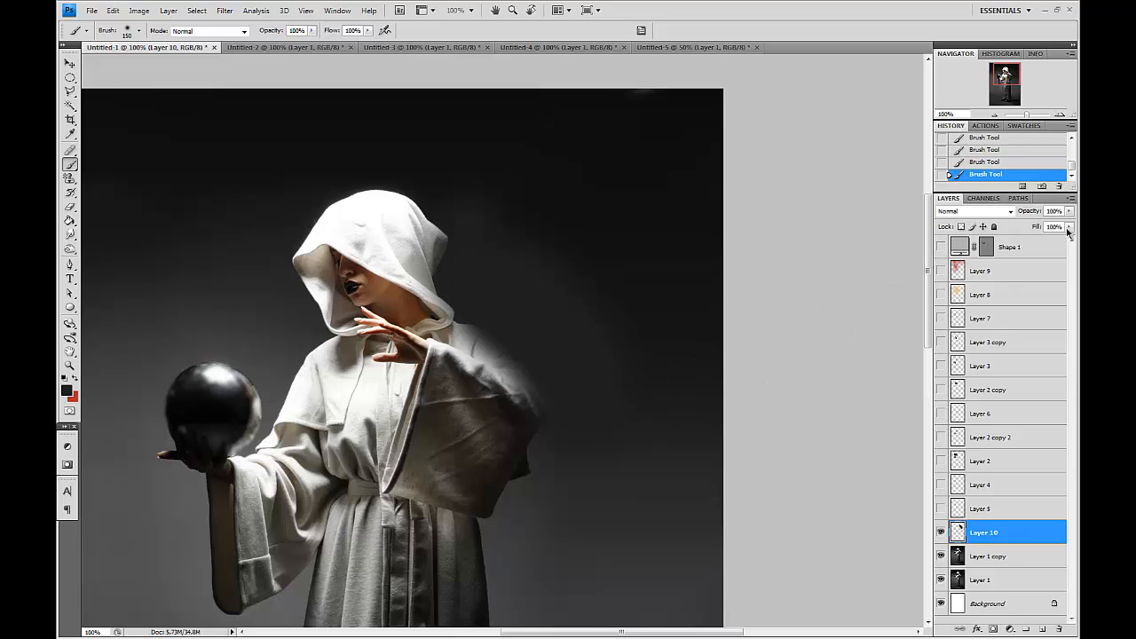
pyautogui.moveTo(1046, 244); pyautogui.dragTo(1034, 243)
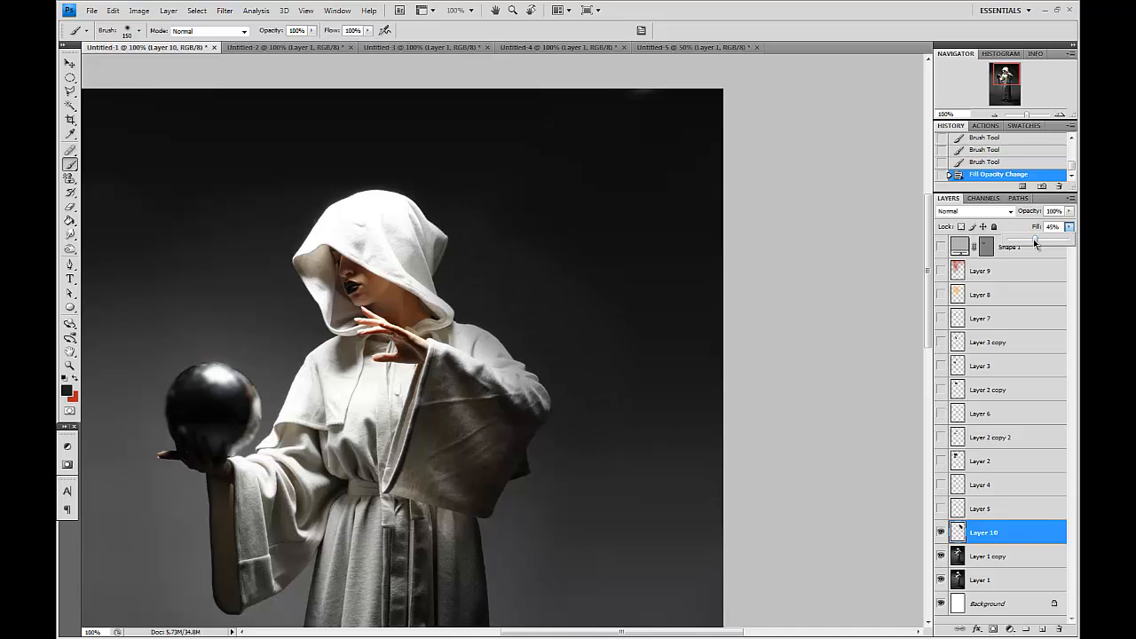
# Duplicate Layer 1 copy and burn the highlights on the hood and raised sleeve with a 200 px brush.
pyautogui.click(1008, 557)
pyautogui.moveTo(1011, 556); pyautogui.dragTo(1042, 628)
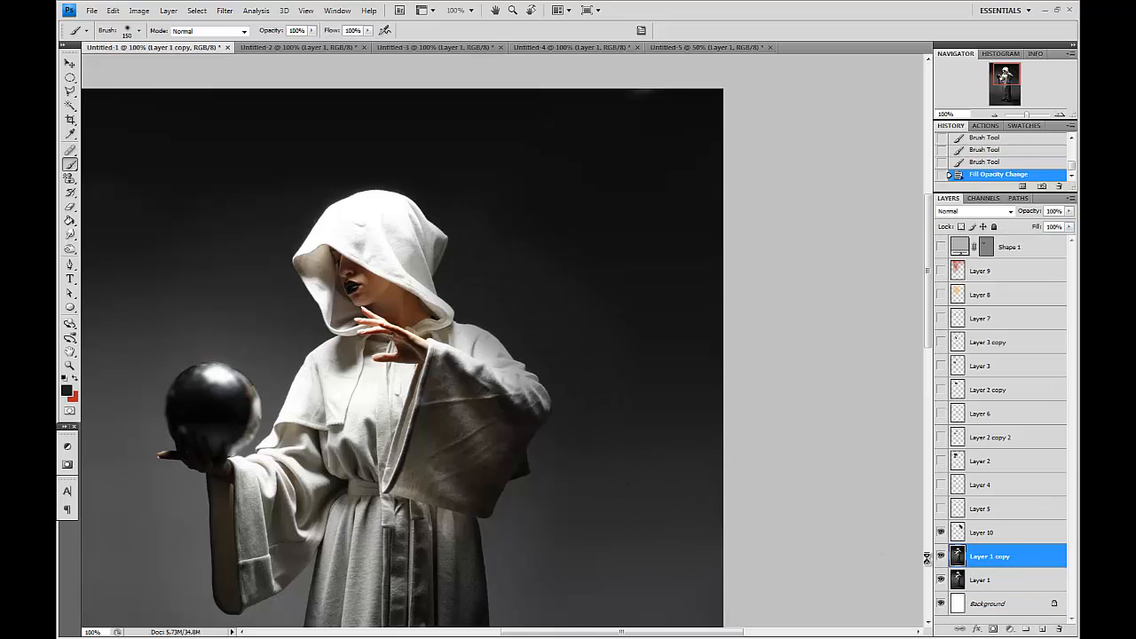
pyautogui.click(113, 259)
pyautogui.click(220, 31)
pyautogui.click(218, 56)
pyautogui.press(']')
pyautogui.press(']')
pyautogui.click(471, 335)
pyautogui.click(480, 341)
pyautogui.click(515, 347)
pyautogui.click(542, 377)
pyautogui.click(438, 268)
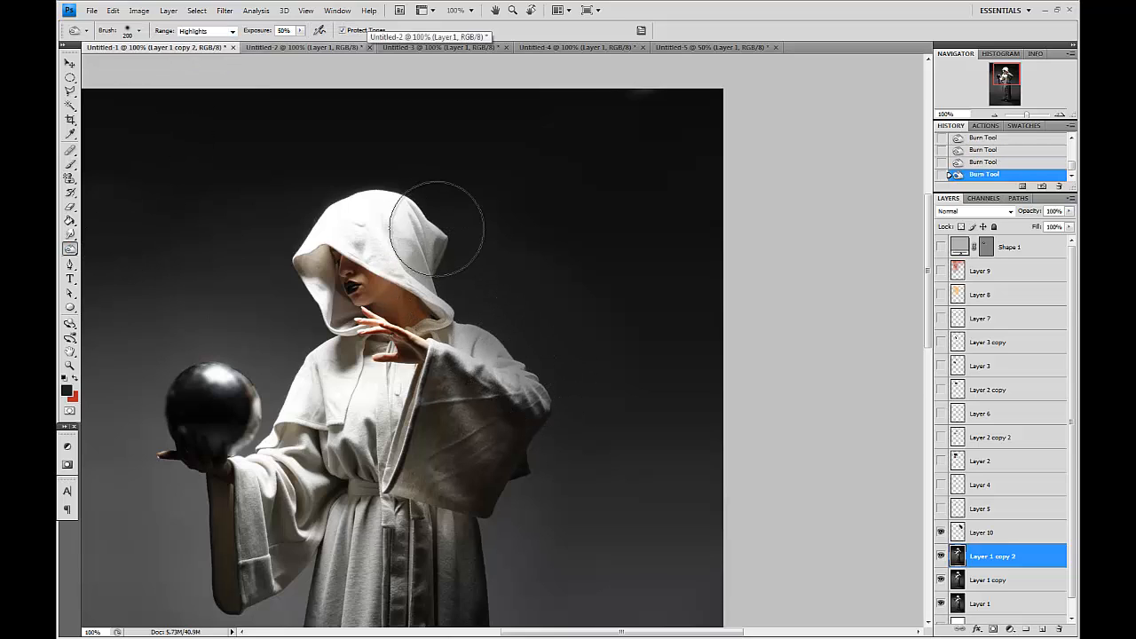
pyautogui.click(484, 316)
# Switch the Burn range to Midtones and burn the sleeve and the area behind the figure with a 300 px brush.
pyautogui.press('[')
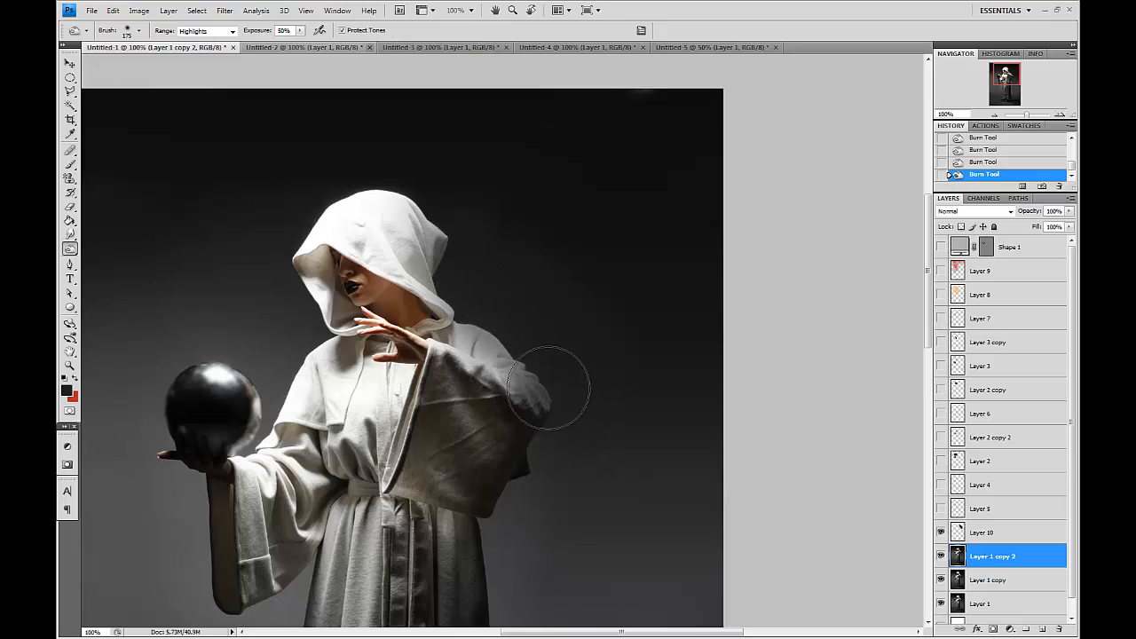
pyautogui.press('[')
pyautogui.click(222, 31)
pyautogui.click(193, 50)
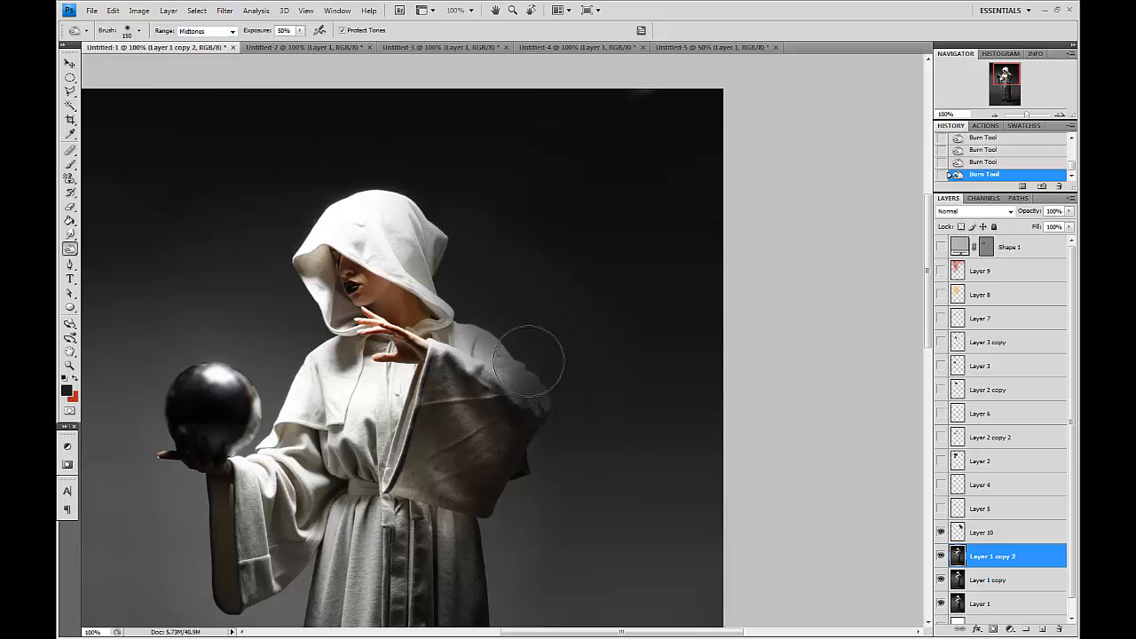
pyautogui.press(']')
pyautogui.press(']')
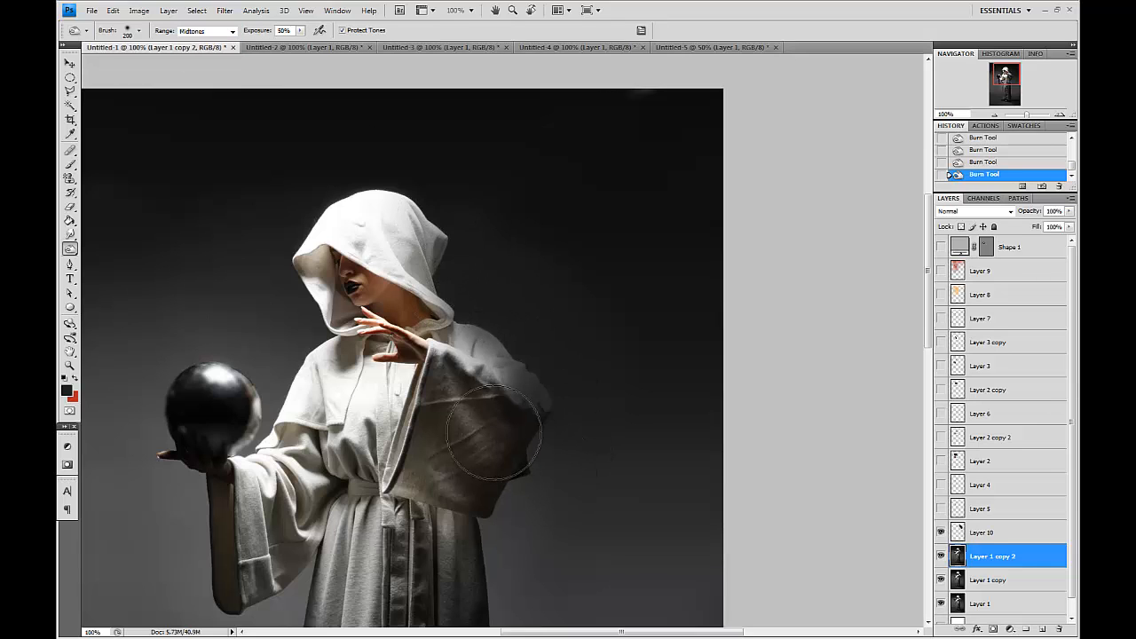
pyautogui.moveTo(556, 408)
pyautogui.mouseDown()
pyautogui.moveTo(632, 240)
pyautogui.moveTo(560, 410)
pyautogui.mouseUp()
pyautogui.press(']')
pyautogui.press(']')
pyautogui.press(']')
pyautogui.press('[')
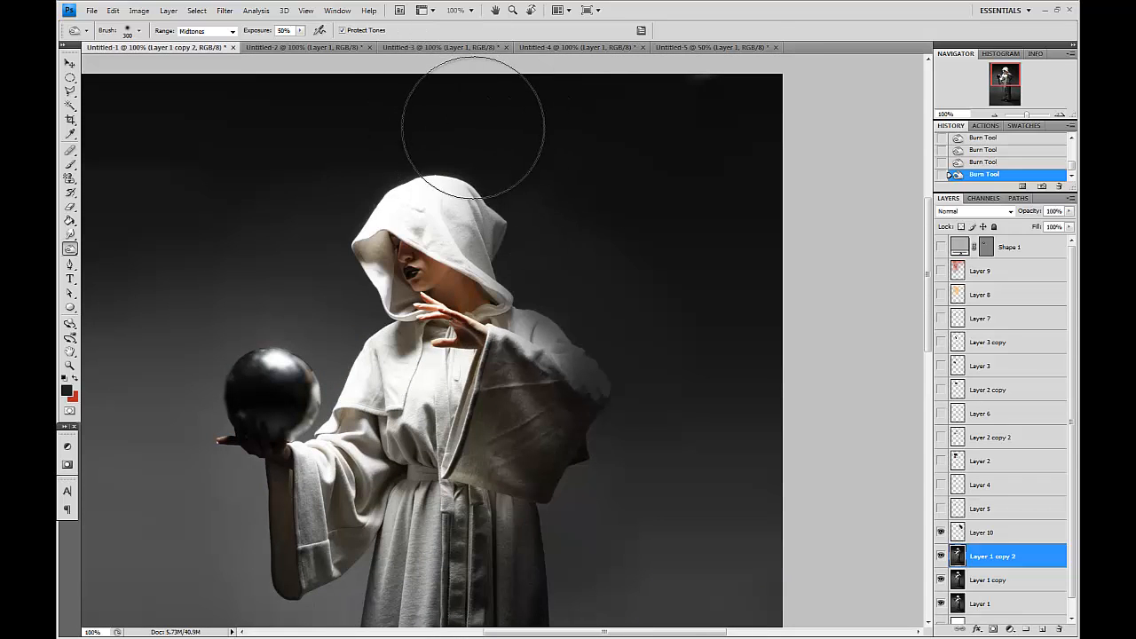
pyautogui.moveTo(540, 265)
pyautogui.mouseDown()
pyautogui.moveTo(530, 274)
pyautogui.moveTo(621, 314)
pyautogui.moveTo(617, 452)
pyautogui.moveTo(661, 425)
pyautogui.mouseUp()
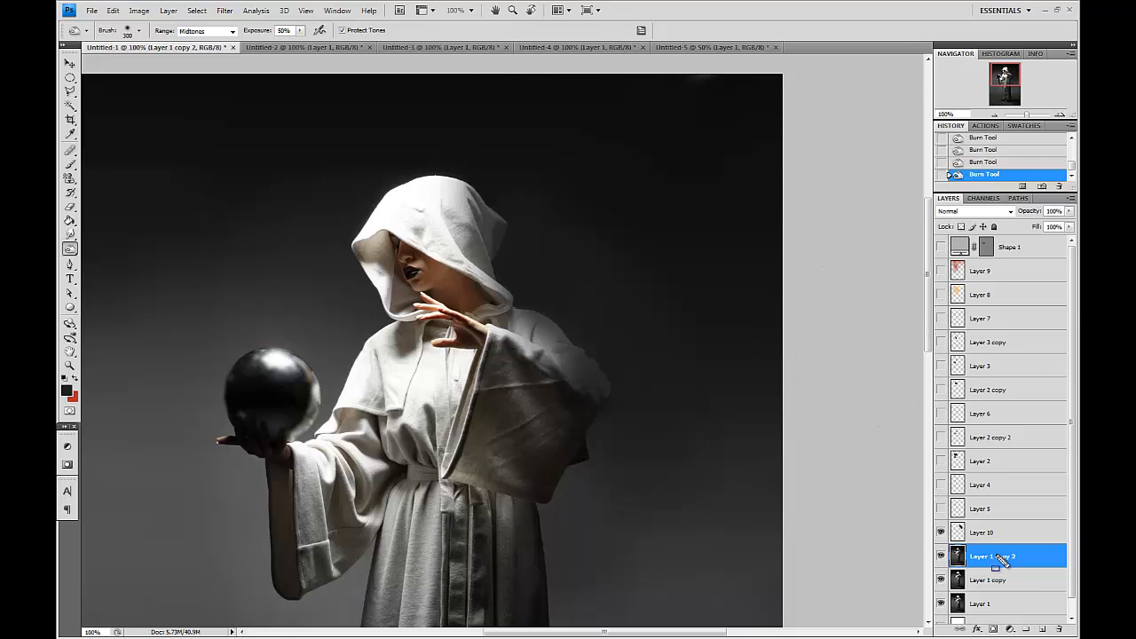
# Duplicate the burned layer and set the copy's blend mode to Multiply.
pyautogui.moveTo(1024, 558); pyautogui.dragTo(1042, 629)
pyautogui.click(953, 211)
pyautogui.click(954, 255)
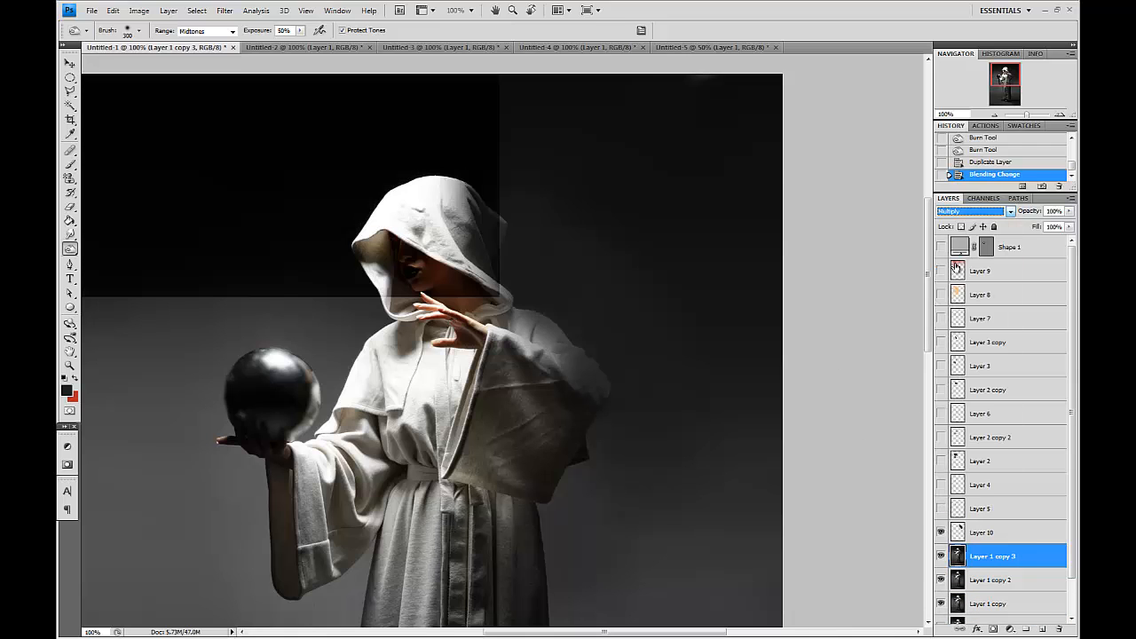
# Erase parts of the Multiply layer around the figure with a 700 px Eraser.
pyautogui.click(71, 209)
pyautogui.scroll(-2, 660, 266)
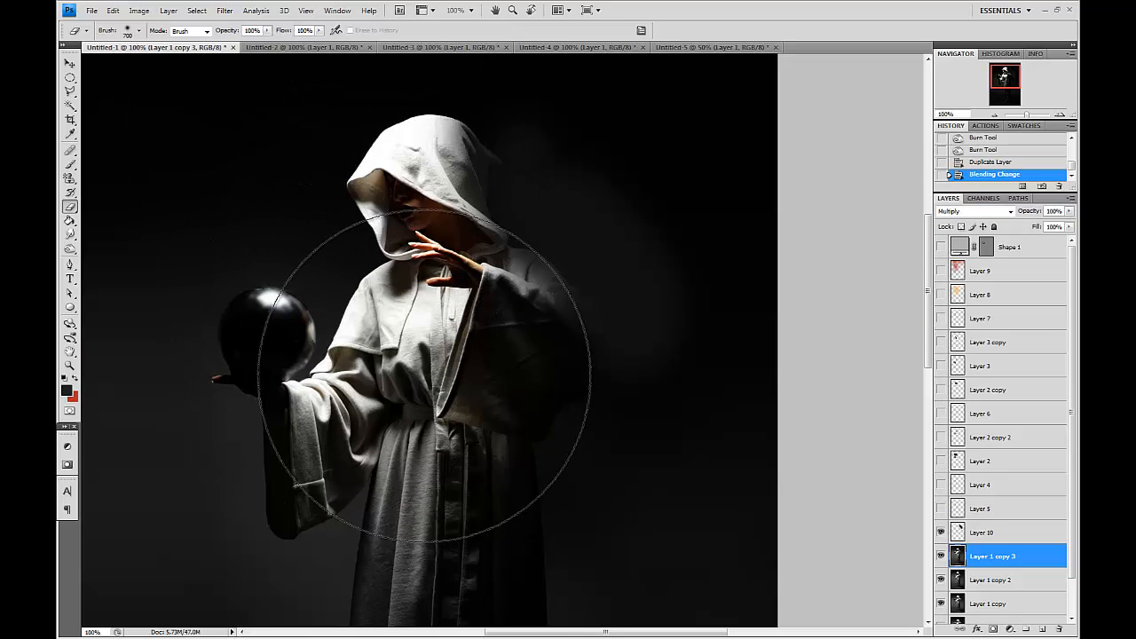
pyautogui.moveTo(331, 114); pyautogui.dragTo(340, 145)
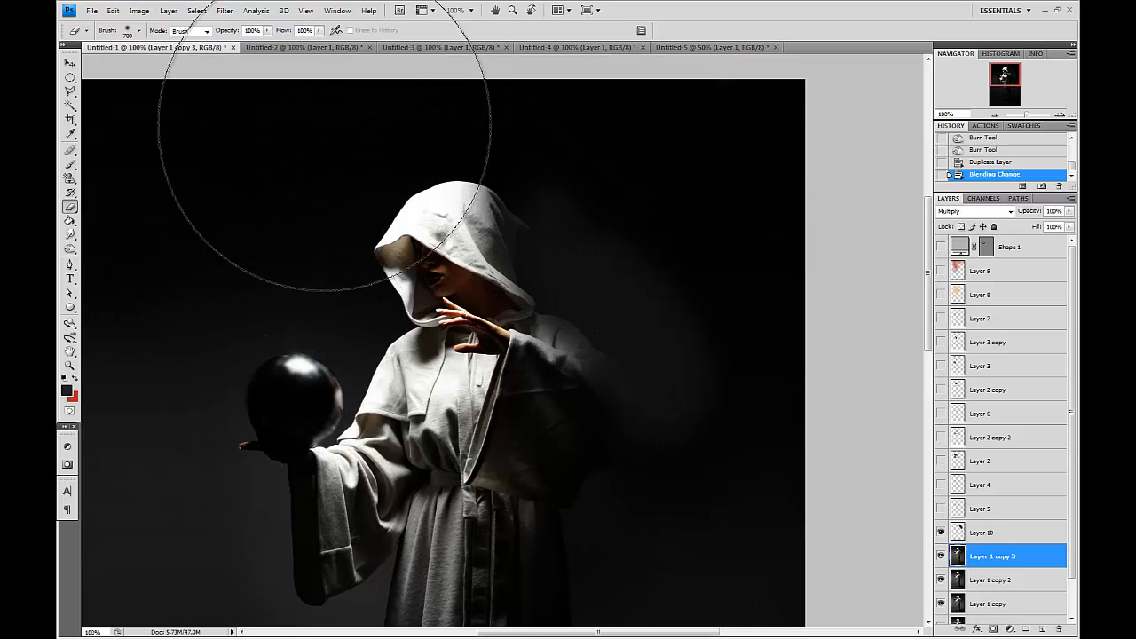
pyautogui.hotkey('ctrl', '-')
pyautogui.hotkey('ctrl', '-')
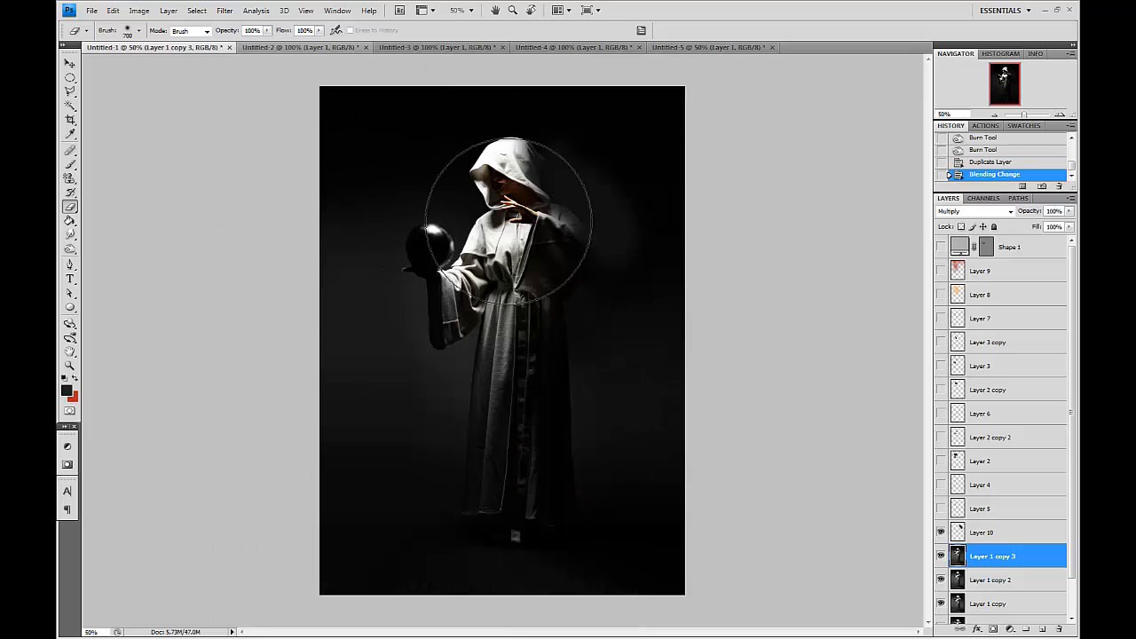
pyautogui.hotkey('ctrl', '+')
pyautogui.hotkey('ctrl', '+')
pyautogui.moveTo(520, 317); pyautogui.dragTo(613, 385)
# Select an ellipse over the figure's right side, invert the selection and delete the Multiply layer outside it.
pyautogui.press('m')
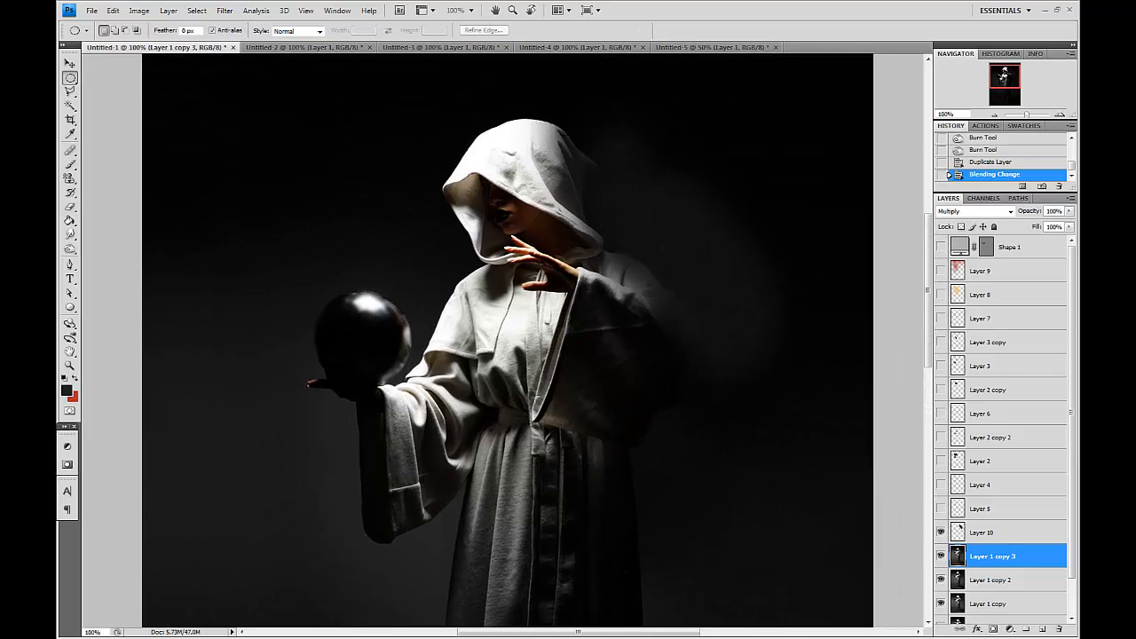
pyautogui.moveTo(549, 102); pyautogui.dragTo(849, 595)
pyautogui.moveTo(690, 472); pyautogui.dragTo(631, 469)
pyautogui.hotkey('ctrl', 'shift', 'i')
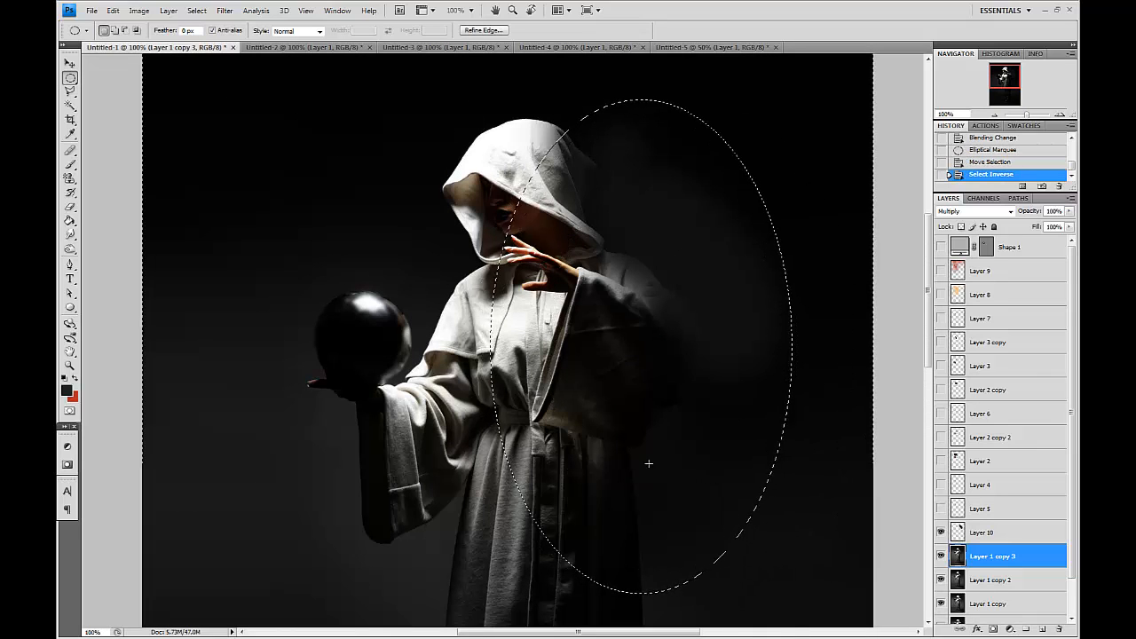
pyautogui.press('Delete')
pyautogui.hotkey('ctrl', 'd')
# Erase the Multiply shadow from the raised hand with a 150 px Eraser.
pyautogui.moveTo(650, 392); pyautogui.dragTo(609, 440)
pyautogui.click(71, 206)
pyautogui.press('[')
pyautogui.press('[')
pyautogui.press('[')
pyautogui.press('[')
pyautogui.press('[')
pyautogui.press('[')
pyautogui.press('[')
pyautogui.press('[')
pyautogui.press('[')
pyautogui.moveTo(489, 372); pyautogui.dragTo(493, 341)
pyautogui.press(']')
pyautogui.press(']')
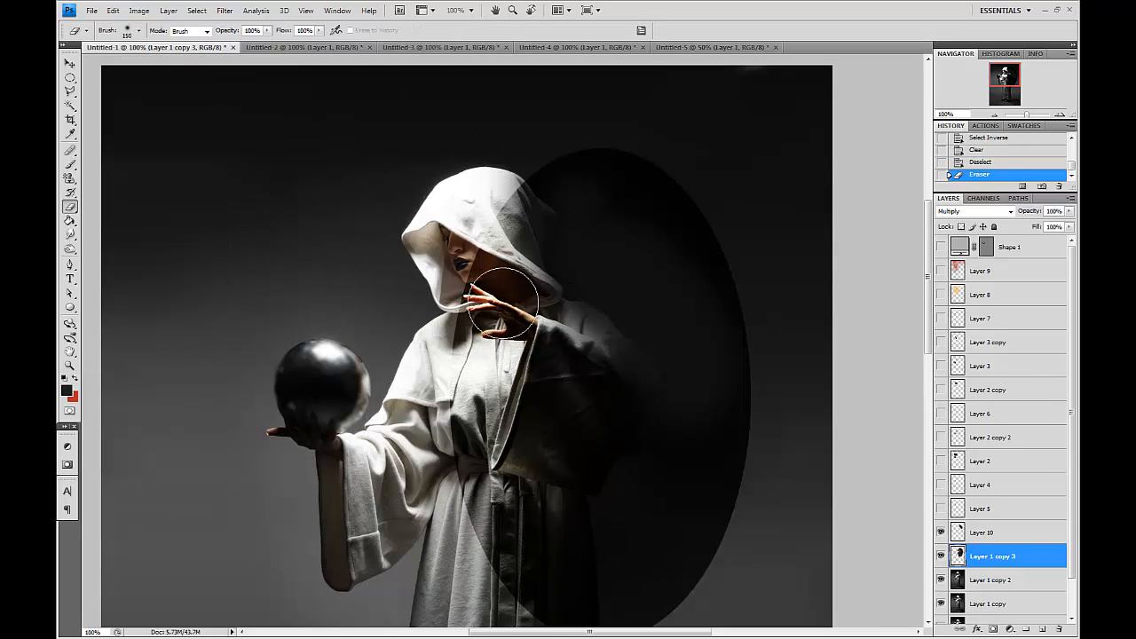
pyautogui.press(']')
pyautogui.press(']')
pyautogui.moveTo(504, 295); pyautogui.dragTo(512, 320)
# Erase along the ellipse's lower right edge to soften the shadow's boundary.
pyautogui.click(512, 321)
pyautogui.moveTo(502, 240)
pyautogui.mouseDown()
pyautogui.moveTo(567, 144)
pyautogui.moveTo(617, 166)
pyautogui.moveTo(641, 257)
pyautogui.moveTo(679, 306)
pyautogui.moveTo(665, 196)
pyautogui.moveTo(694, 229)
pyautogui.moveTo(718, 423)
pyautogui.moveTo(690, 464)
pyautogui.mouseUp()
pyautogui.press('[')
pyautogui.press('[')
pyautogui.moveTo(742, 572); pyautogui.dragTo(694, 460)
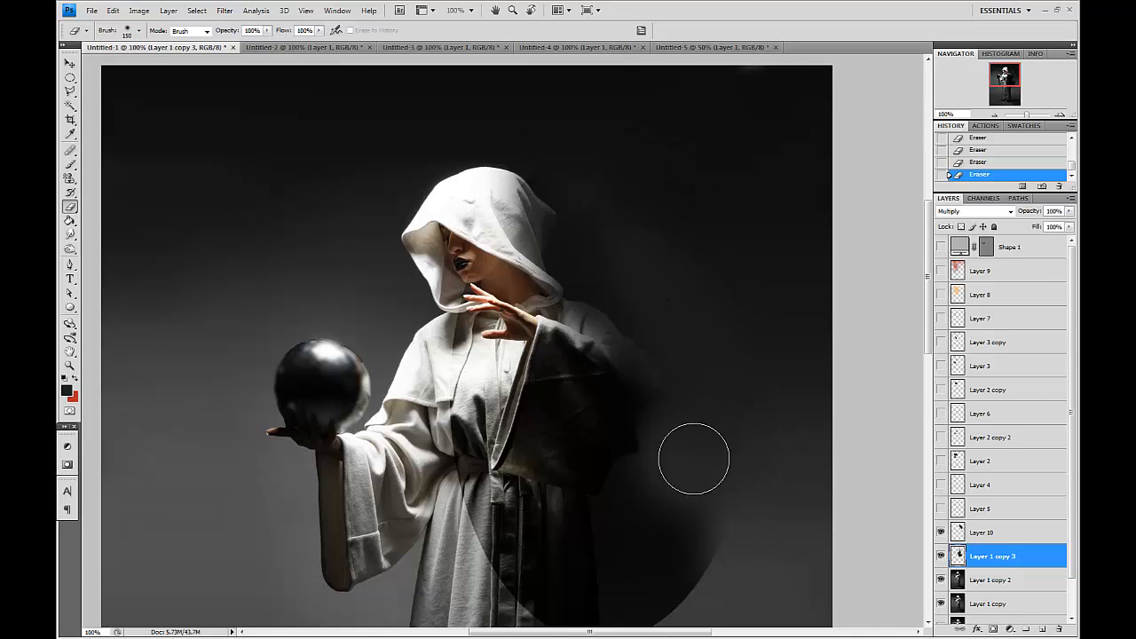
# Erase the shadow from the sleeve and hood with a 300 px Eraser.
pyautogui.press(']')
pyautogui.press(']')
pyautogui.press(']')
pyautogui.press(']')
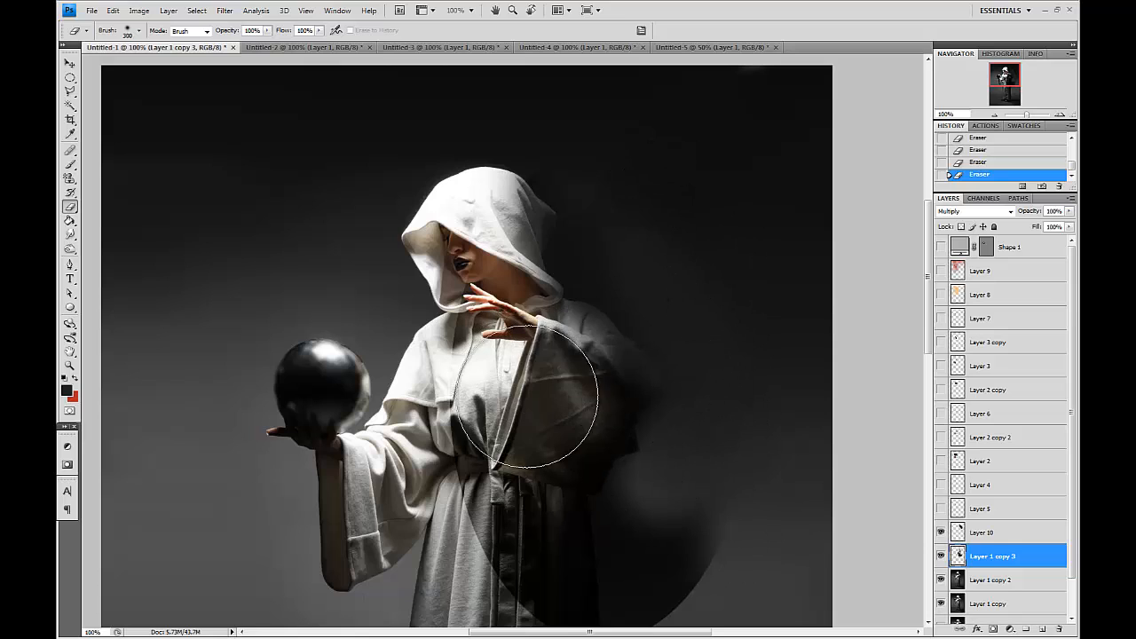
pyautogui.moveTo(526, 395); pyautogui.dragTo(559, 428)
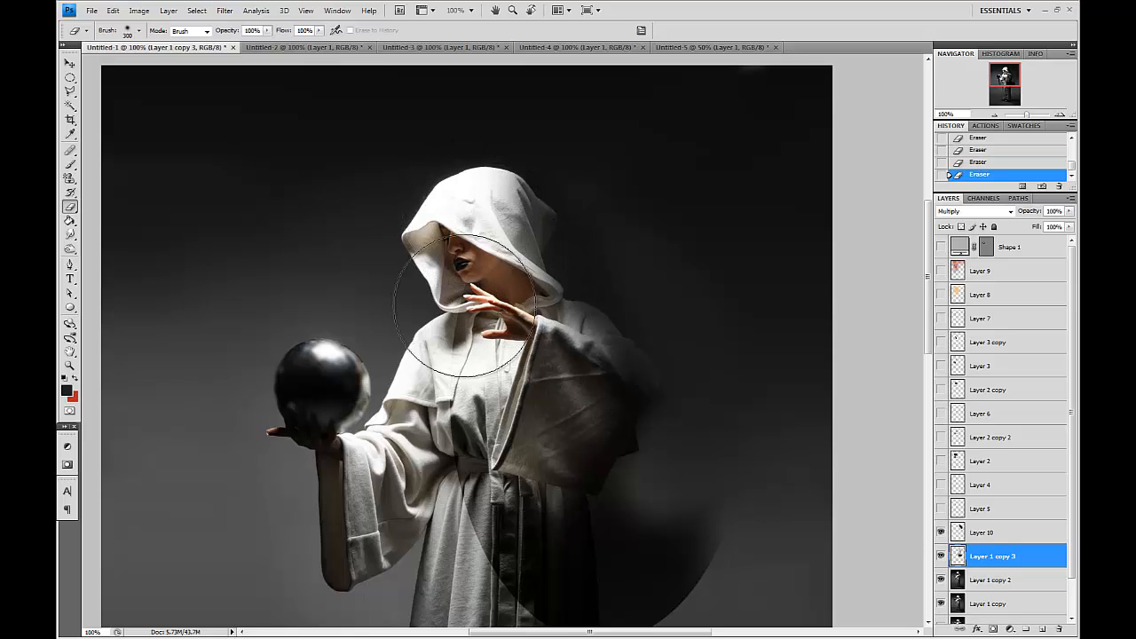
pyautogui.press('[')
pyautogui.moveTo(464, 310)
pyautogui.mouseDown()
pyautogui.moveTo(471, 426)
pyautogui.moveTo(514, 557)
pyautogui.moveTo(492, 376)
pyautogui.mouseUp()
# Erase the shadow's outer right edge and the upper sleeve with larger and smaller Eraser sizes.
pyautogui.press(']')
pyautogui.press(']')
pyautogui.press(']')
pyautogui.moveTo(642, 448)
pyautogui.mouseDown()
pyautogui.moveTo(722, 377)
pyautogui.moveTo(740, 399)
pyautogui.mouseUp()
pyautogui.moveTo(742, 360); pyautogui.dragTo(713, 591)
pyautogui.press('[')
pyautogui.press('[')
pyautogui.press('[')
pyautogui.moveTo(587, 274)
pyautogui.mouseDown()
pyautogui.moveTo(565, 289)
pyautogui.moveTo(587, 219)
pyautogui.moveTo(639, 250)
pyautogui.mouseUp()
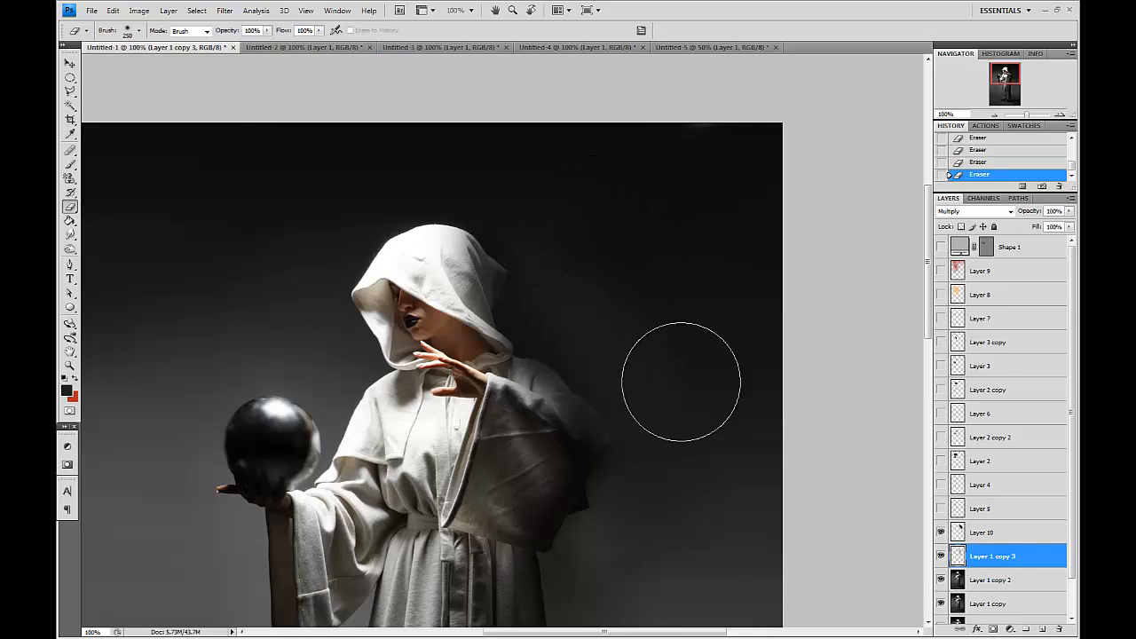
# Erase the remaining dark area beside the hood with 250 px and 125 px Eraser sizes.
pyautogui.moveTo(672, 497); pyautogui.dragTo(784, 332)
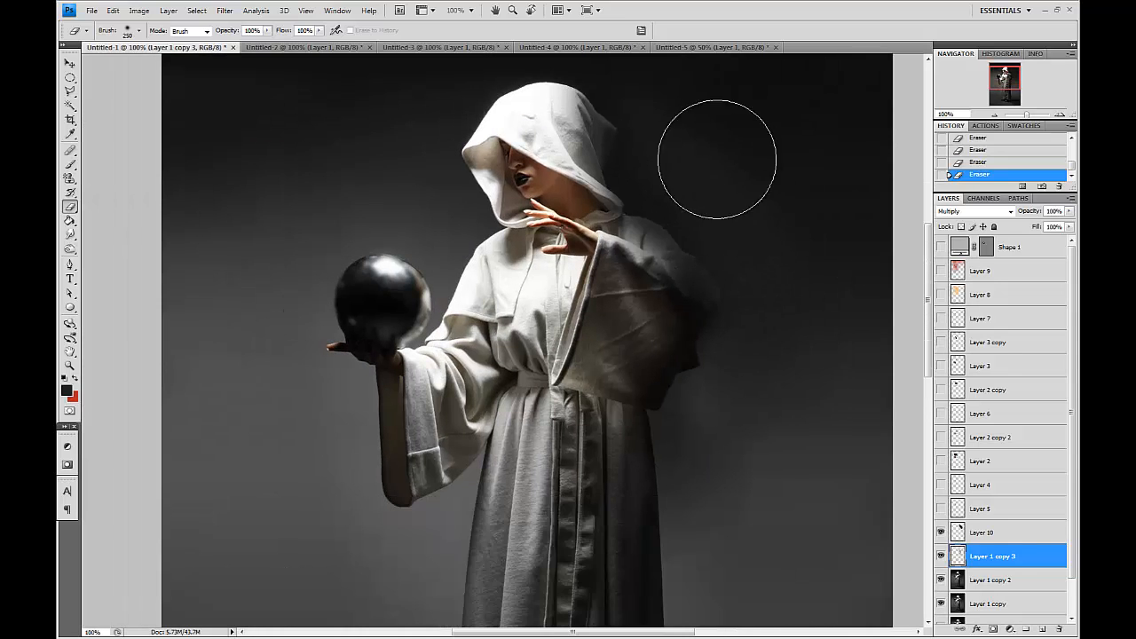
pyautogui.press('[')
pyautogui.press('[')
pyautogui.press('[')
pyautogui.press('[')
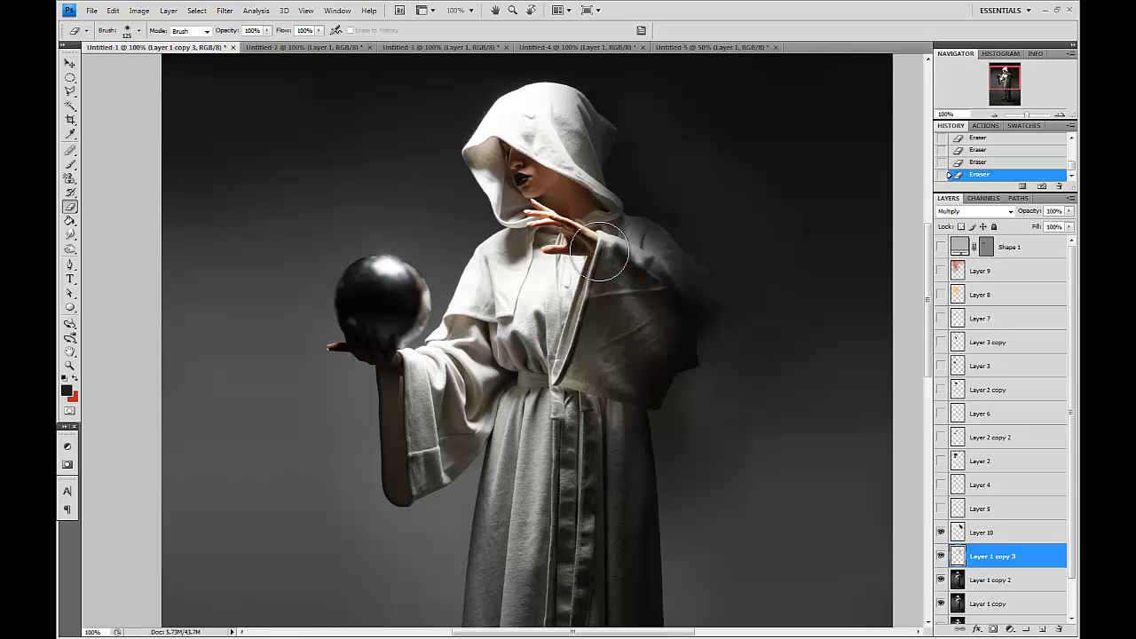
pyautogui.moveTo(765, 297); pyautogui.dragTo(734, 371)
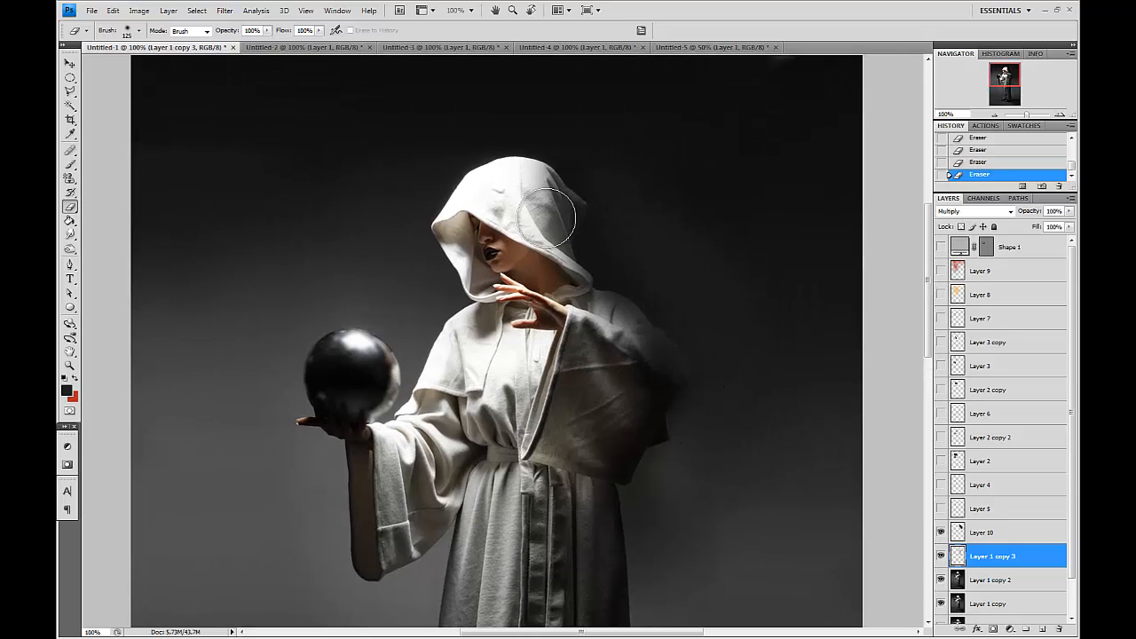
# Turn the flame and lighting layers above the figure layer back on to view the full composite.
pyautogui.press('[')
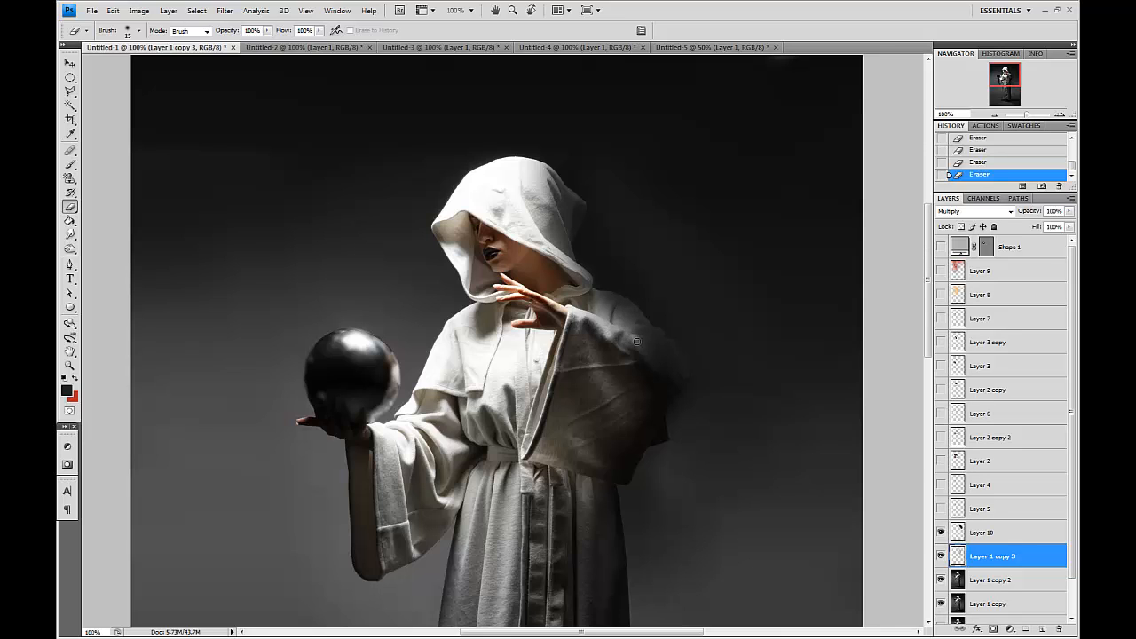
pyautogui.moveTo(781, 326); pyautogui.dragTo(799, 242)
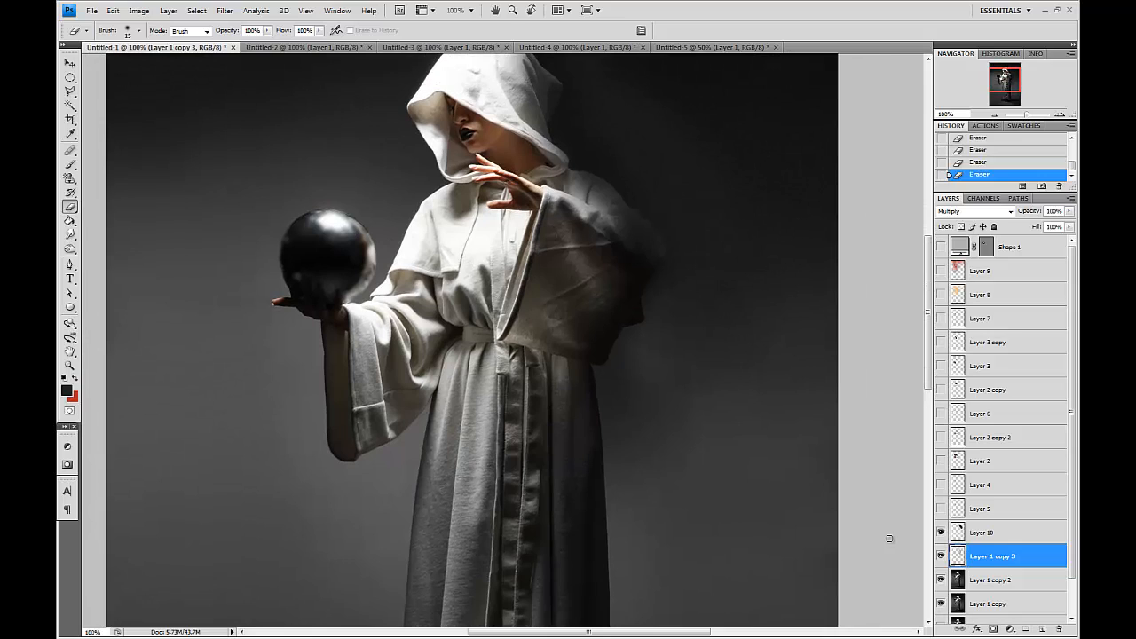
pyautogui.click(941, 557)
pyautogui.press(']')
pyautogui.press(']')
pyautogui.press(']')
pyautogui.press(']')
pyautogui.press(']')
pyautogui.press(']')
pyautogui.press(']')
pyautogui.click(941, 532)
pyautogui.click(941, 533)
pyautogui.hotkey('ctrl', '-')
pyautogui.moveTo(941, 509); pyautogui.dragTo(940, 269)
pyautogui.moveTo(630, 276); pyautogui.dragTo(641, 314)
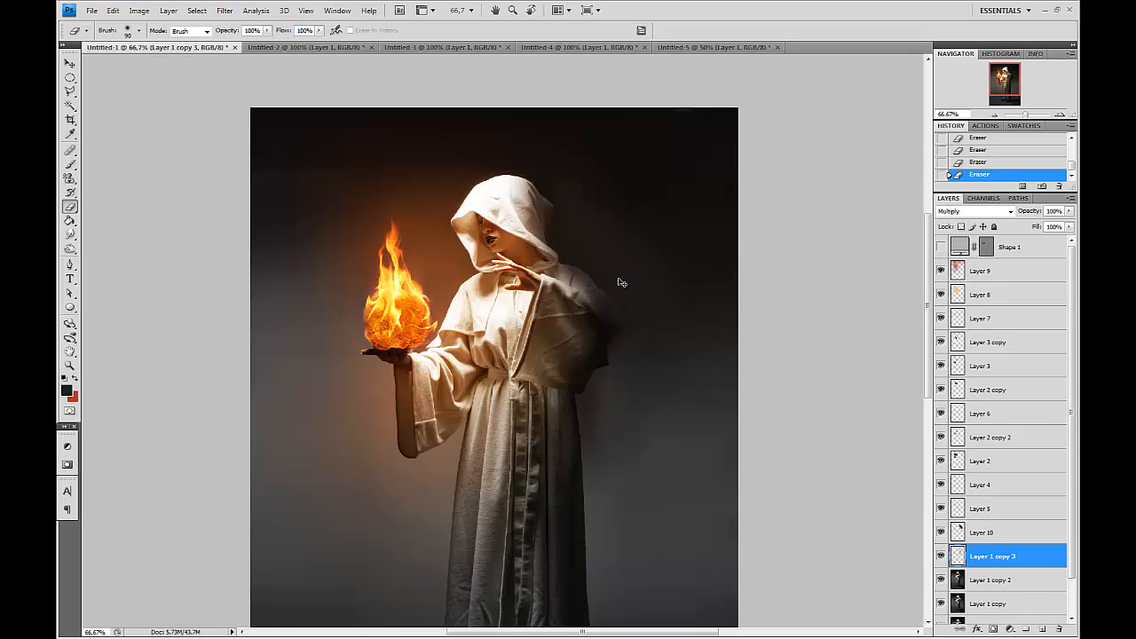
pyautogui.moveTo(482, 354); pyautogui.dragTo(468, 279)
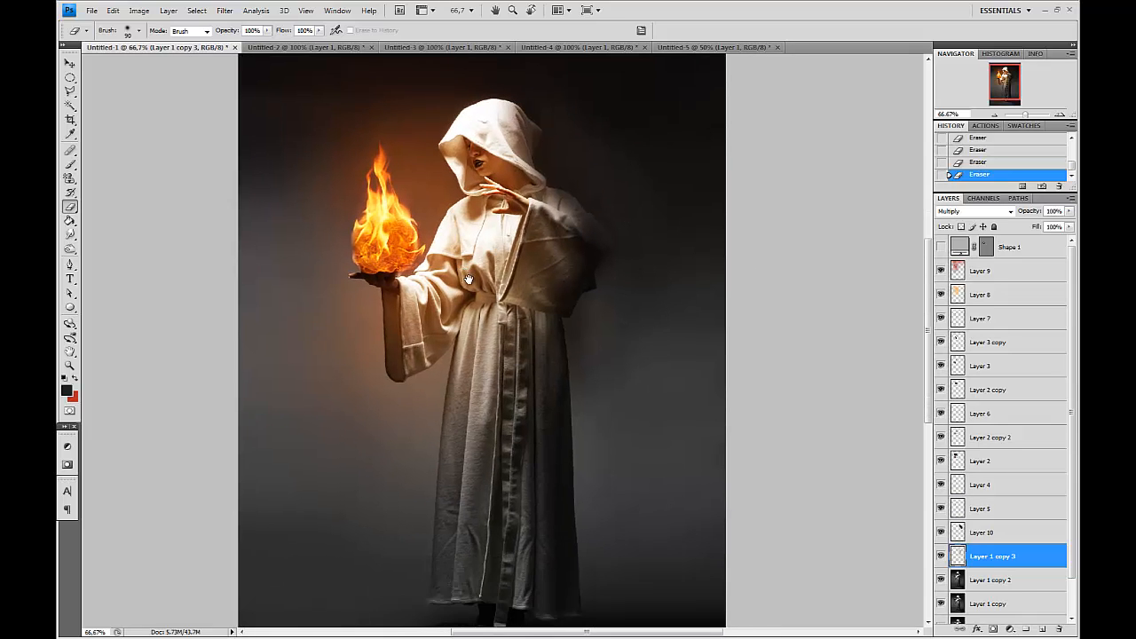
# Duplicate Layer 1 copy 2 and set the duplicate to Multiply blend mode with 46% fill.
pyautogui.click(1004, 581)
pyautogui.hotkey('ctrl', 'j')
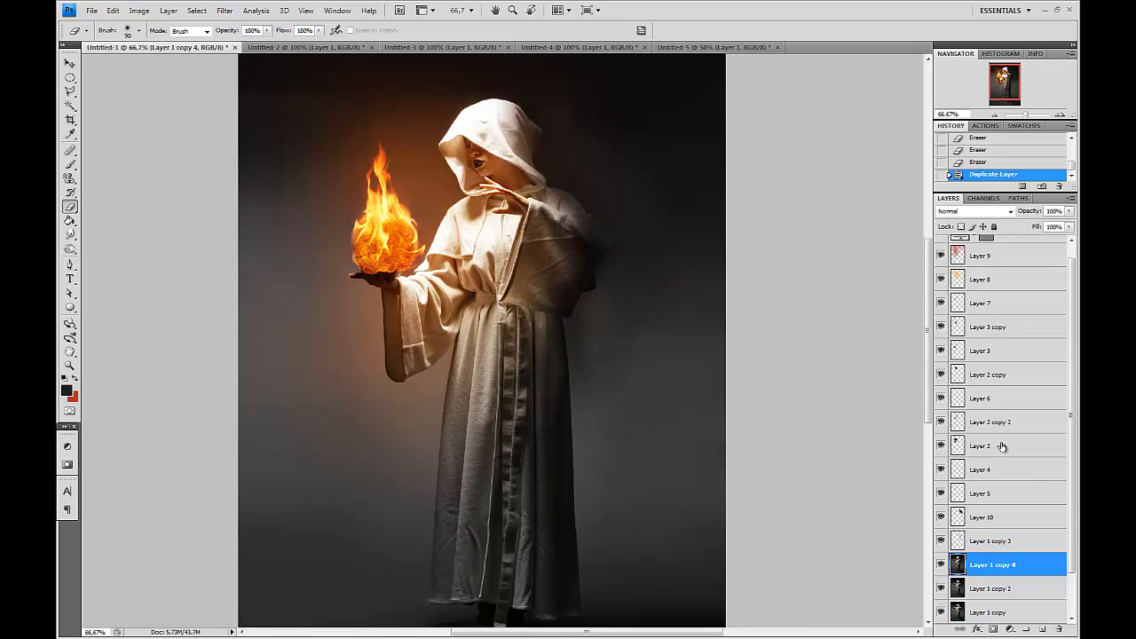
pyautogui.click(956, 213)
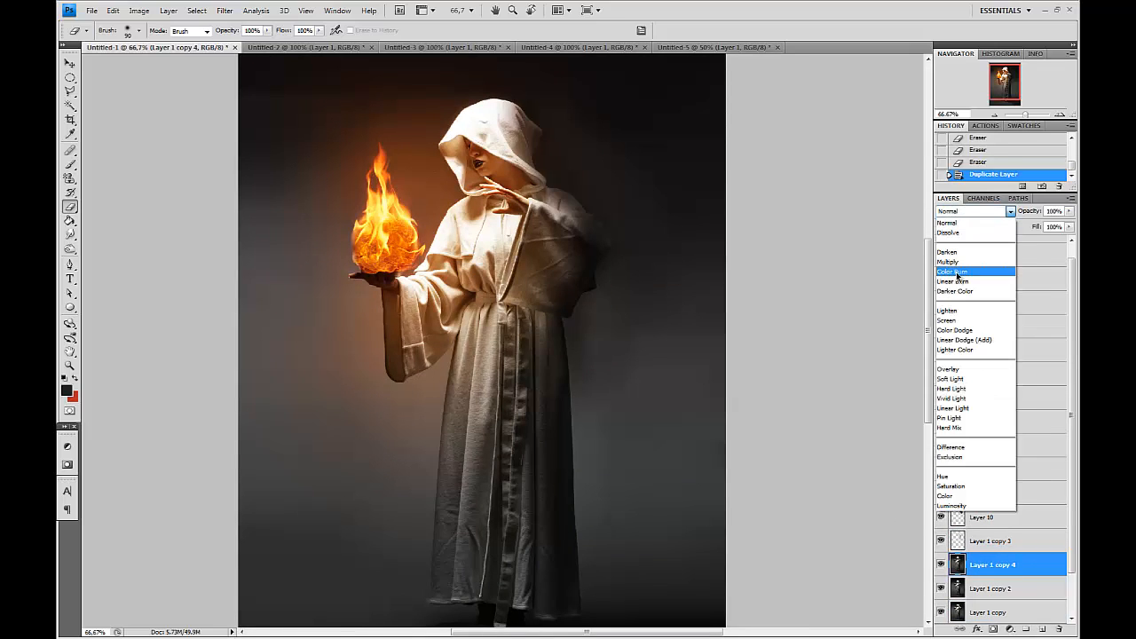
pyautogui.click(967, 269)
pyautogui.press('v')
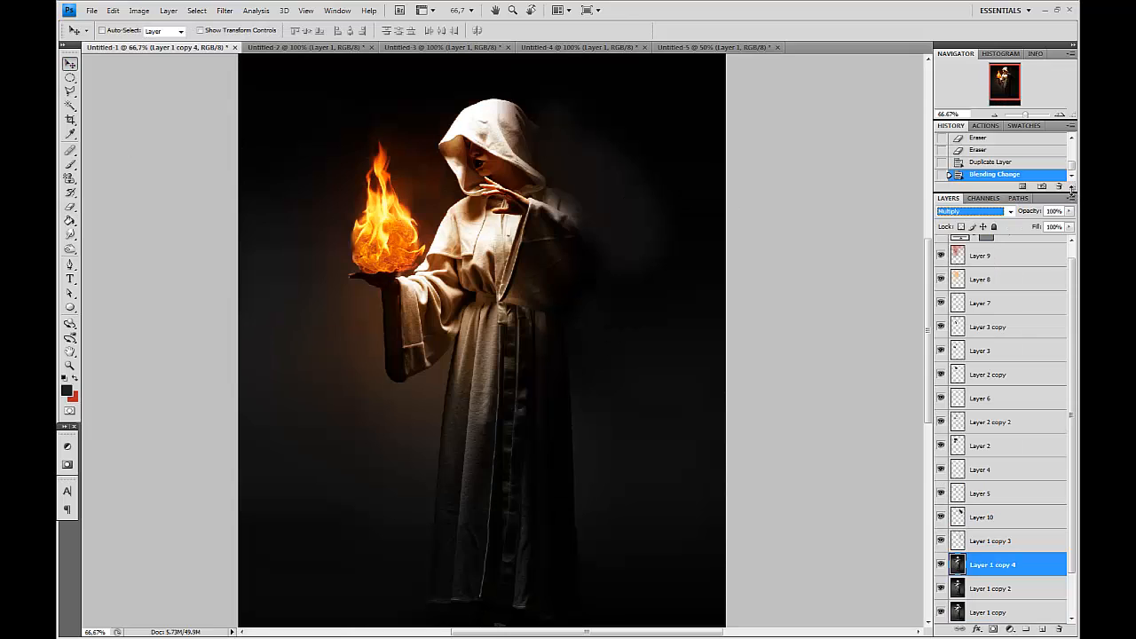
pyautogui.click(1069, 227)
pyautogui.moveTo(1069, 240); pyautogui.dragTo(1036, 240)
# Erase the Multiply duplicate around the flame and hand with a 900 px Eraser to lighten that area.
pyautogui.hotkey('ctrl', '-')
pyautogui.click(66, 220)
pyautogui.click(69, 207)
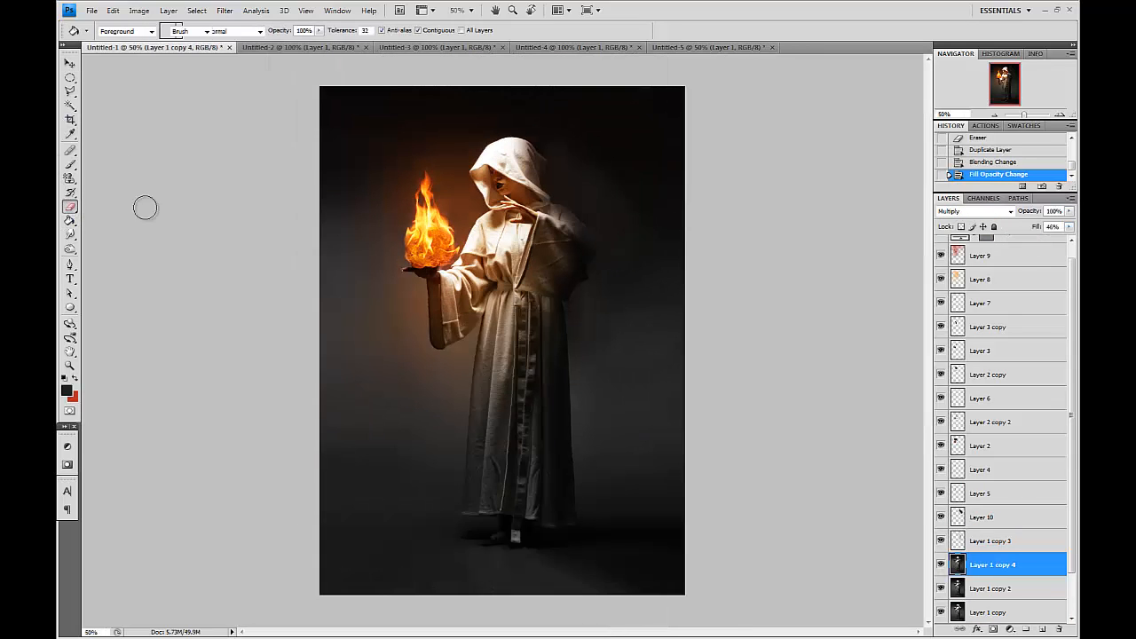
pyautogui.click(443, 229)
pyautogui.click(443, 225)
pyautogui.click(442, 213)
pyautogui.click(442, 211)
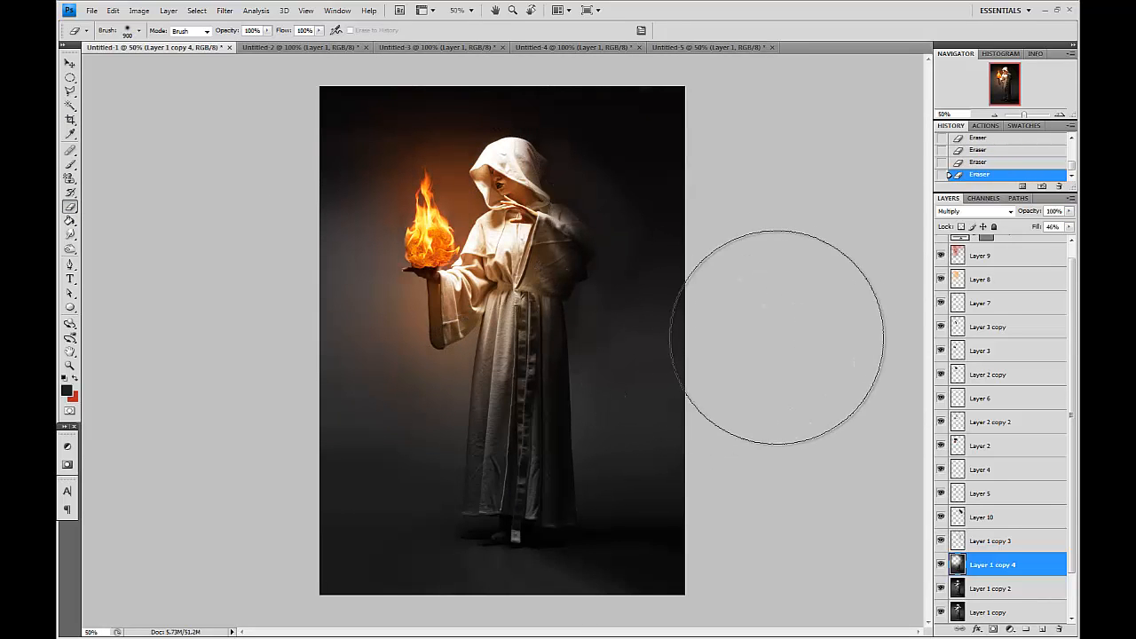
pyautogui.press('v')
pyautogui.hotkey('ctrl', '+')
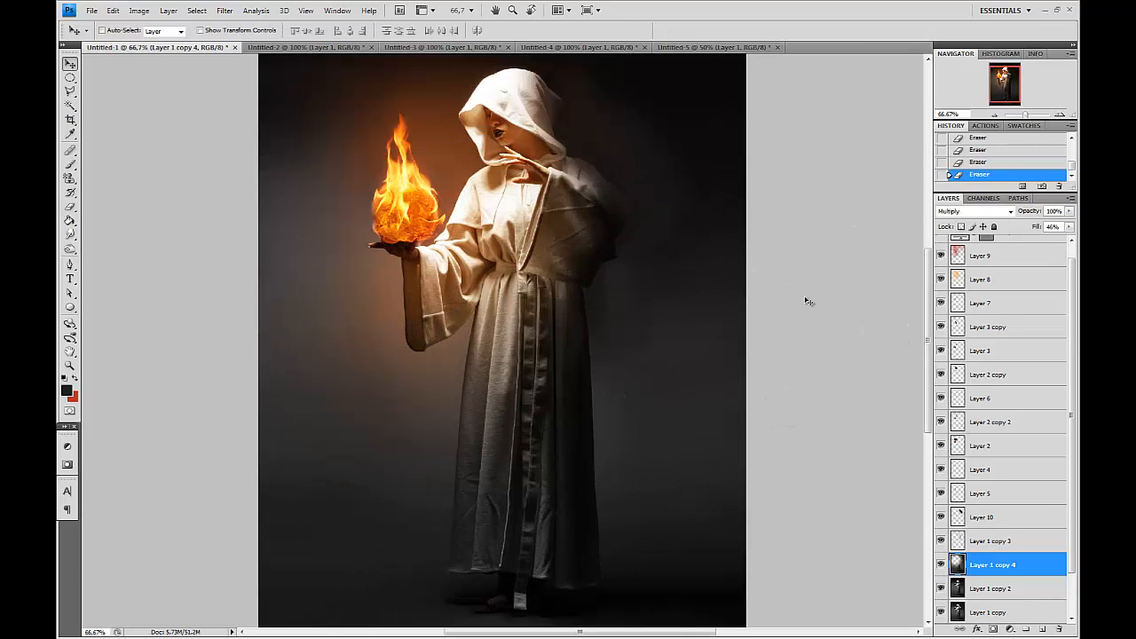
# Select Layer 9, switch to the Brush tool and set the foreground color to a light orange.
pyautogui.click(1011, 256)
pyautogui.click(69, 164)
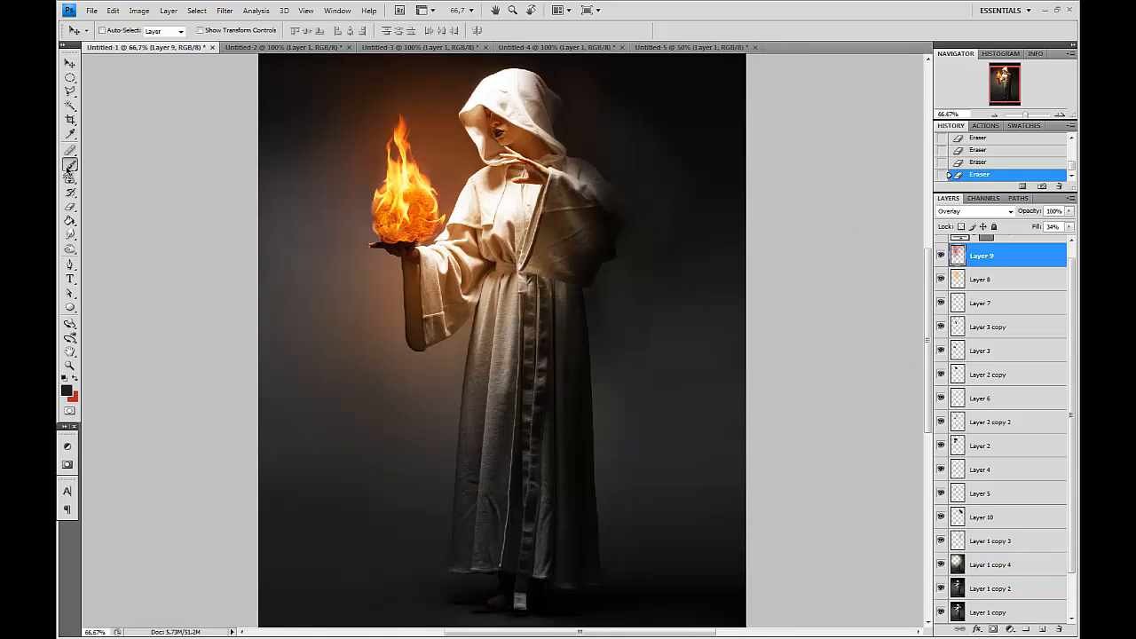
pyautogui.moveTo(442, 213); pyautogui.dragTo(449, 278)
pyautogui.press(']')
pyautogui.press(']')
pyautogui.press(']')
pyautogui.press(']')
pyautogui.press(']')
pyautogui.press(']')
pyautogui.press(']')
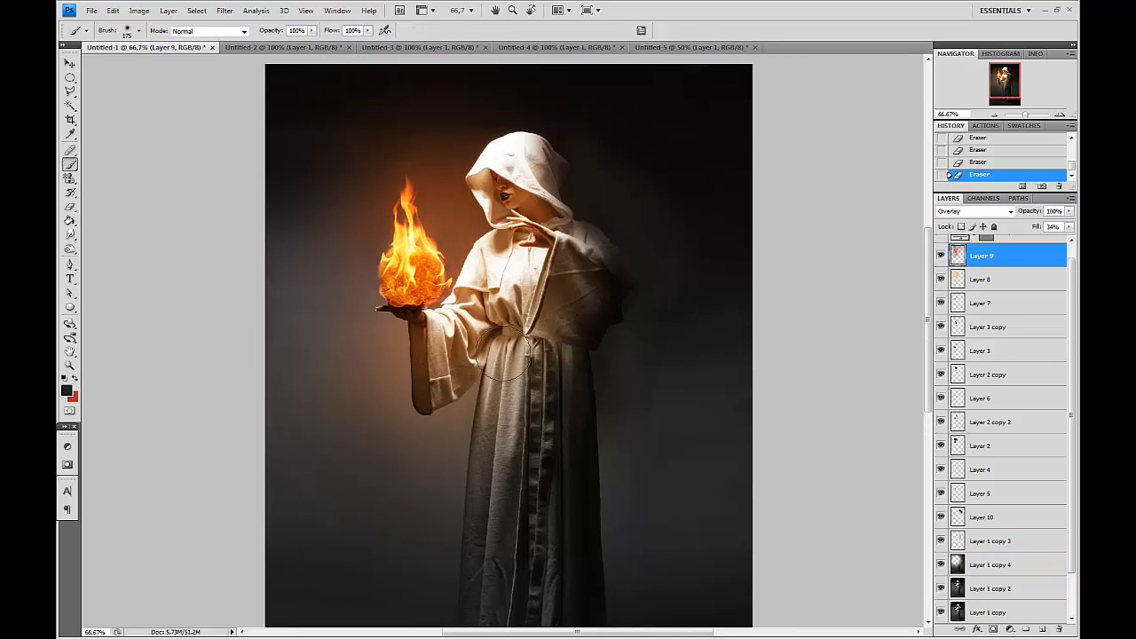
pyautogui.press('[')
pyautogui.press('x')
pyautogui.press('x')
pyautogui.click(66, 392)
pyautogui.click(800, 454)
pyautogui.click(867, 588)
pyautogui.press('Return')
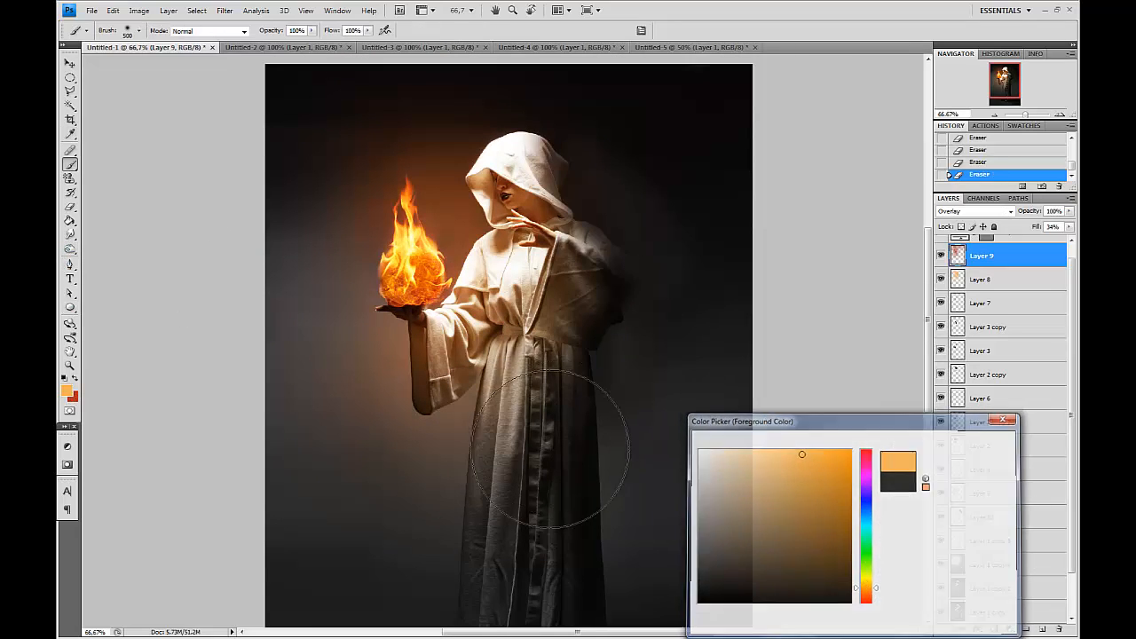
# Add a new layer and paint a soft orange glow over the robe's lower front with a 600 px brush.
pyautogui.click(479, 448)
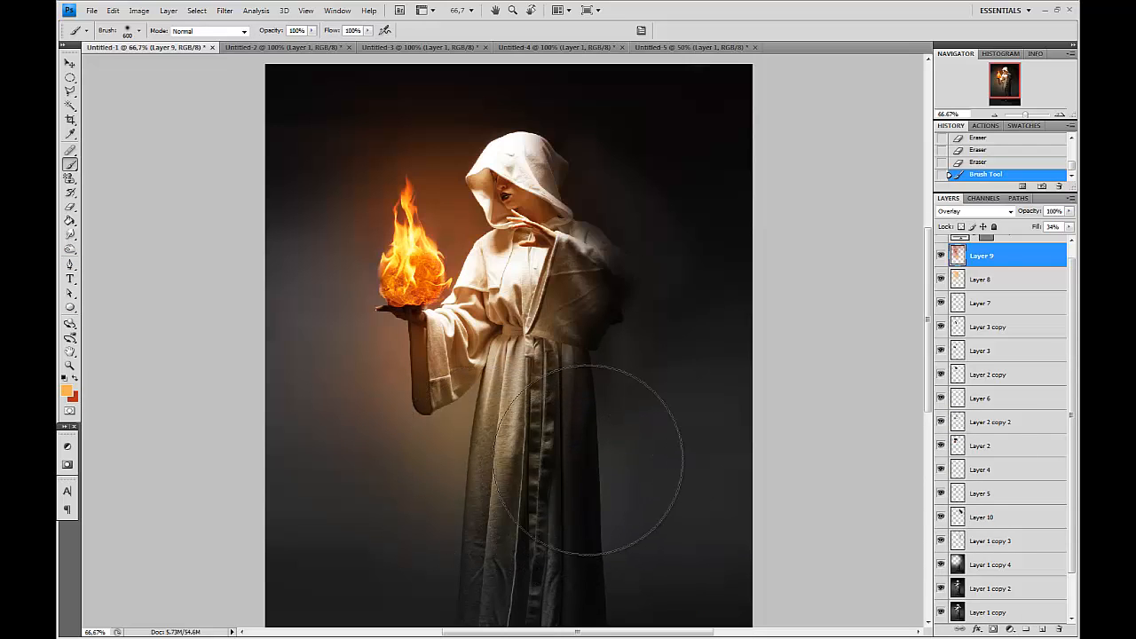
pyautogui.hotkey('ctrl', 'z')
pyautogui.press('[')
pyautogui.press('[')
pyautogui.click(1044, 626)
pyautogui.press(']')
pyautogui.press(']')
pyautogui.click(486, 437)
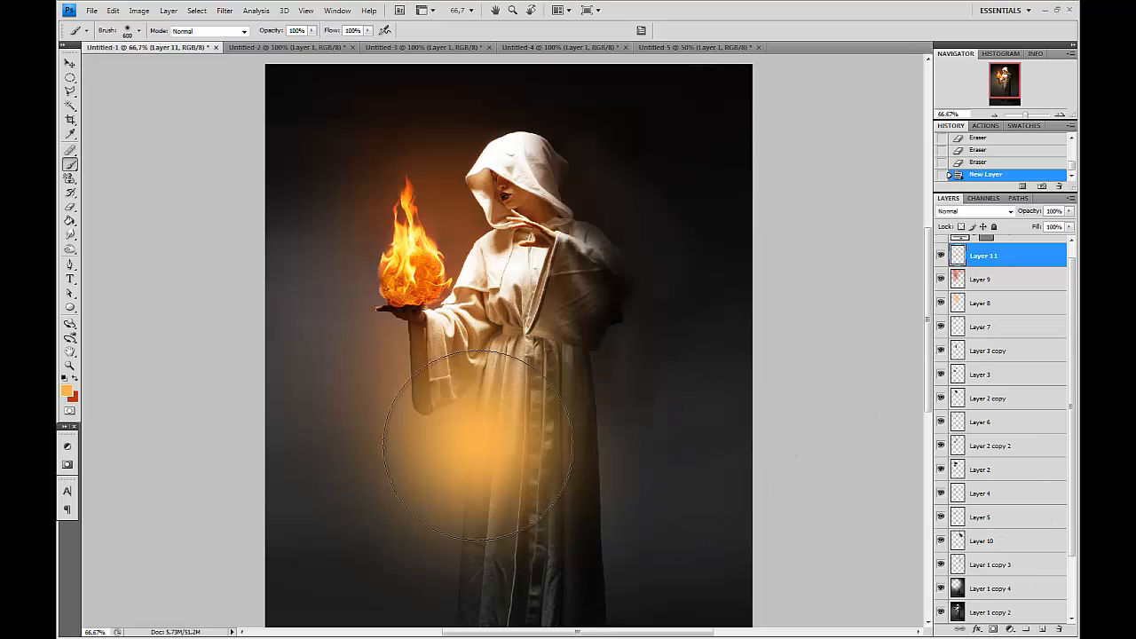
# Set Layer 11 to Overlay blend mode and lower its fill to 5%.
pyautogui.click(965, 213)
pyautogui.click(956, 311)
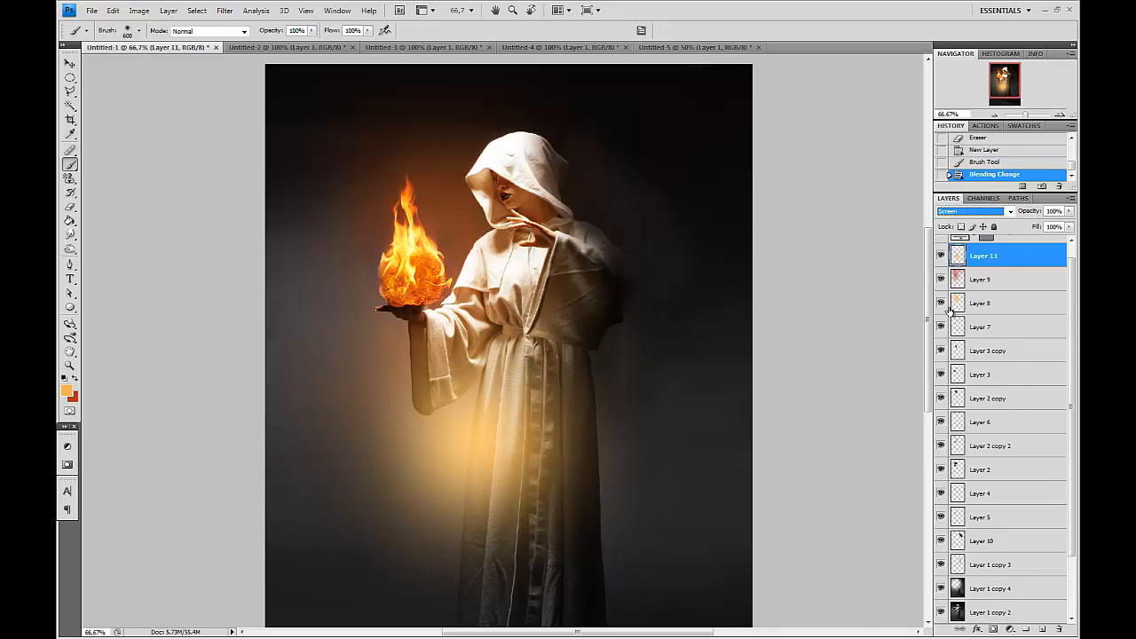
pyautogui.click(971, 212)
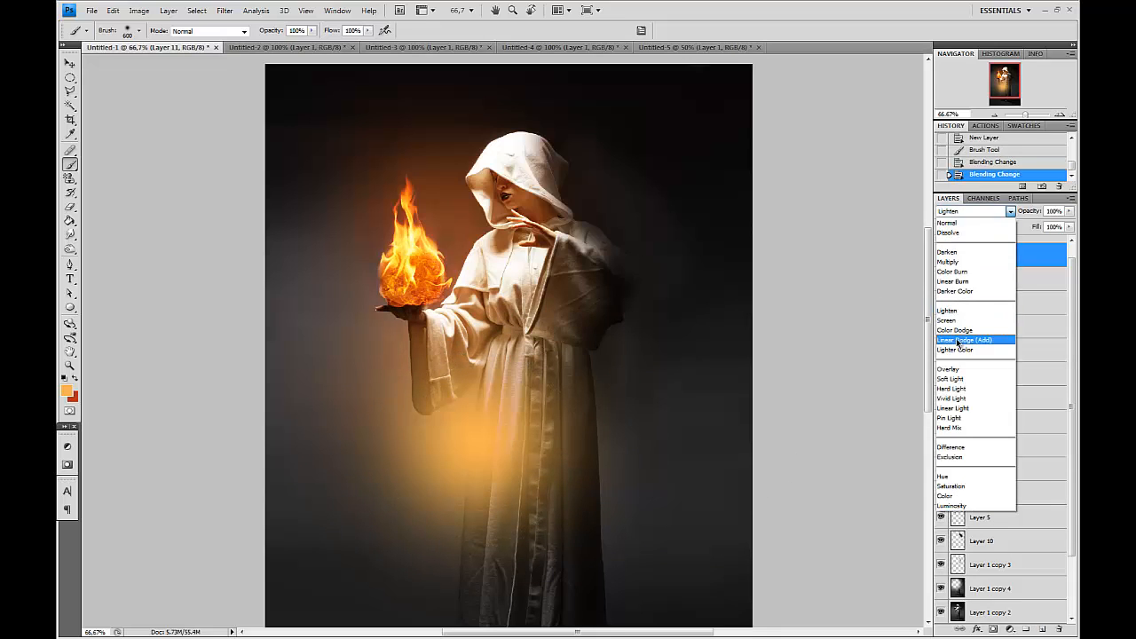
pyautogui.click(977, 373)
pyautogui.click(1068, 226)
pyautogui.moveTo(1066, 240); pyautogui.dragTo(1018, 244)
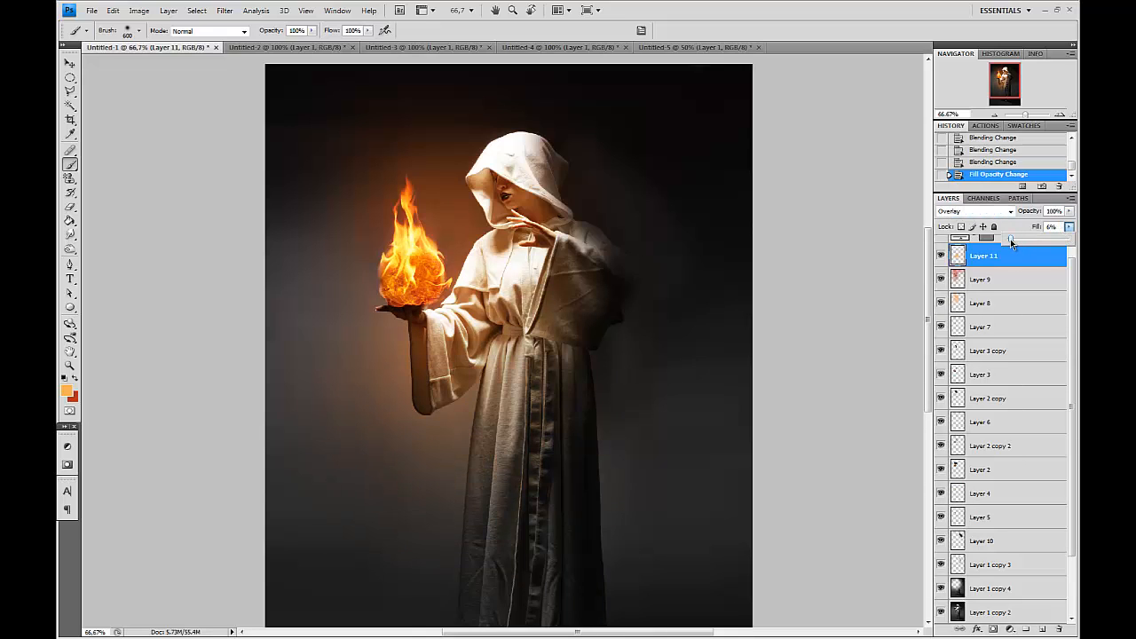
pyautogui.moveTo(681, 319); pyautogui.dragTo(713, 153)
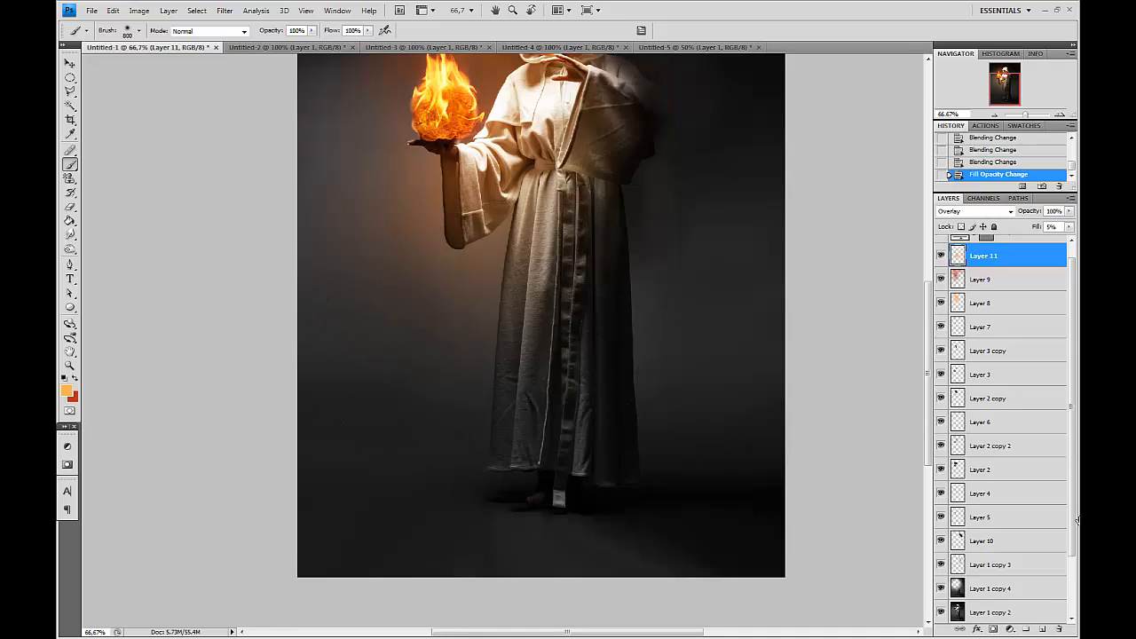
# Create another new layer and paint a large orange glow over the figure with a 1400 px brush.
pyautogui.click(1045, 630)
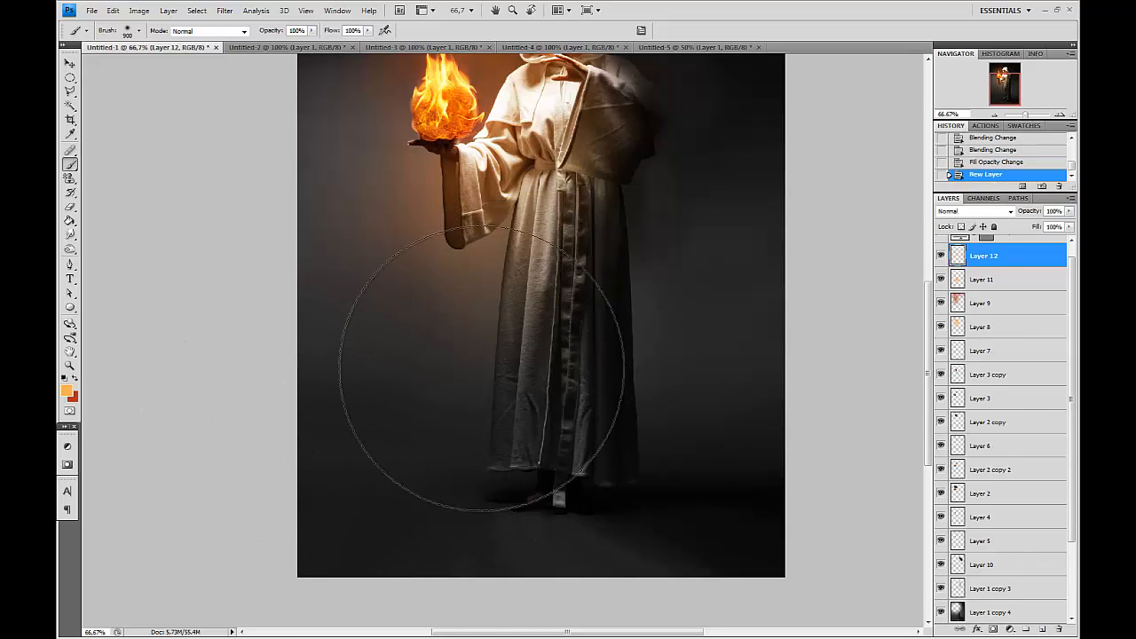
pyautogui.click(471, 368)
pyautogui.hotkey('ctrl', 'z')
pyautogui.press(']')
pyautogui.press(']')
pyautogui.press(']')
pyautogui.press(']')
pyautogui.press(']')
pyautogui.hotkey('ctrl', '-')
pyautogui.hotkey('ctrl', '-')
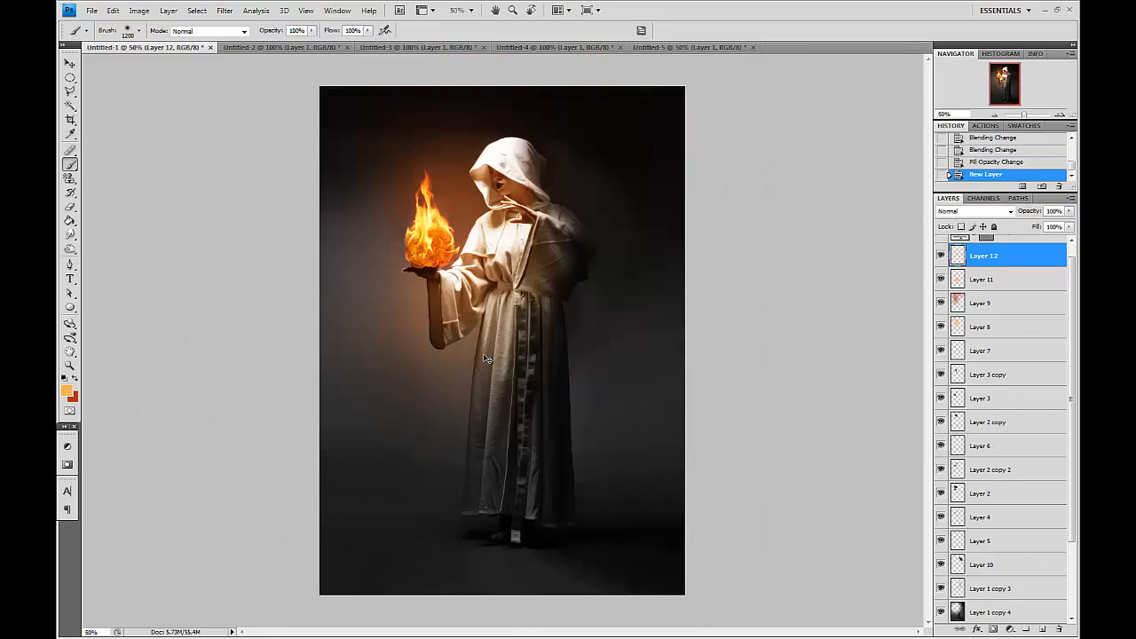
pyautogui.click(484, 355)
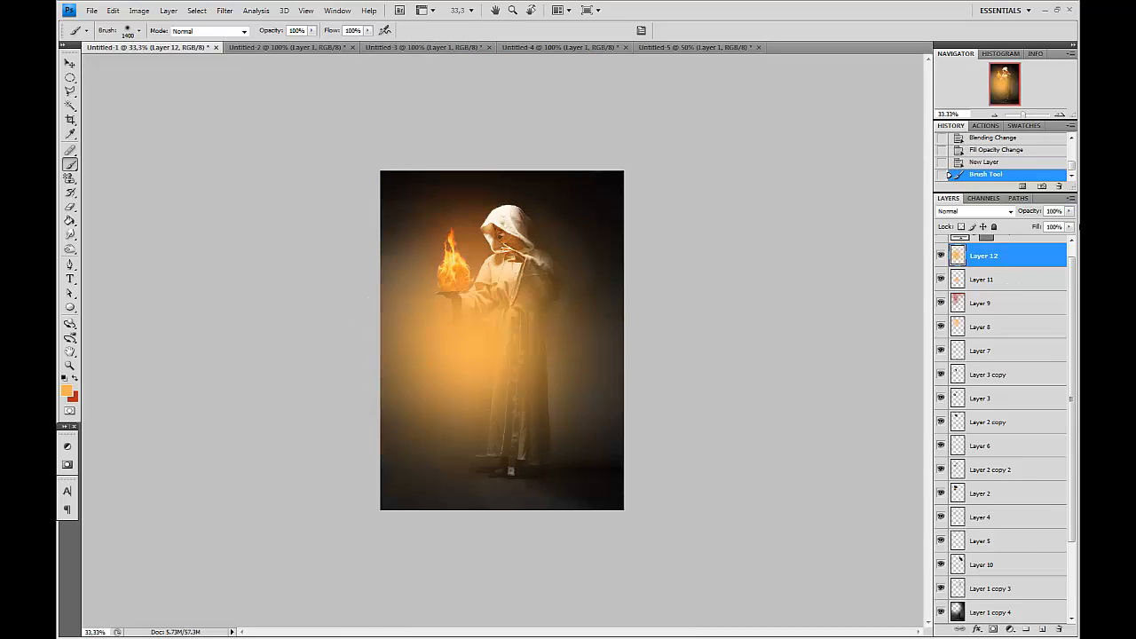
# Set Layer 12 to Overlay blend mode with 30% fill.
pyautogui.click(994, 211)
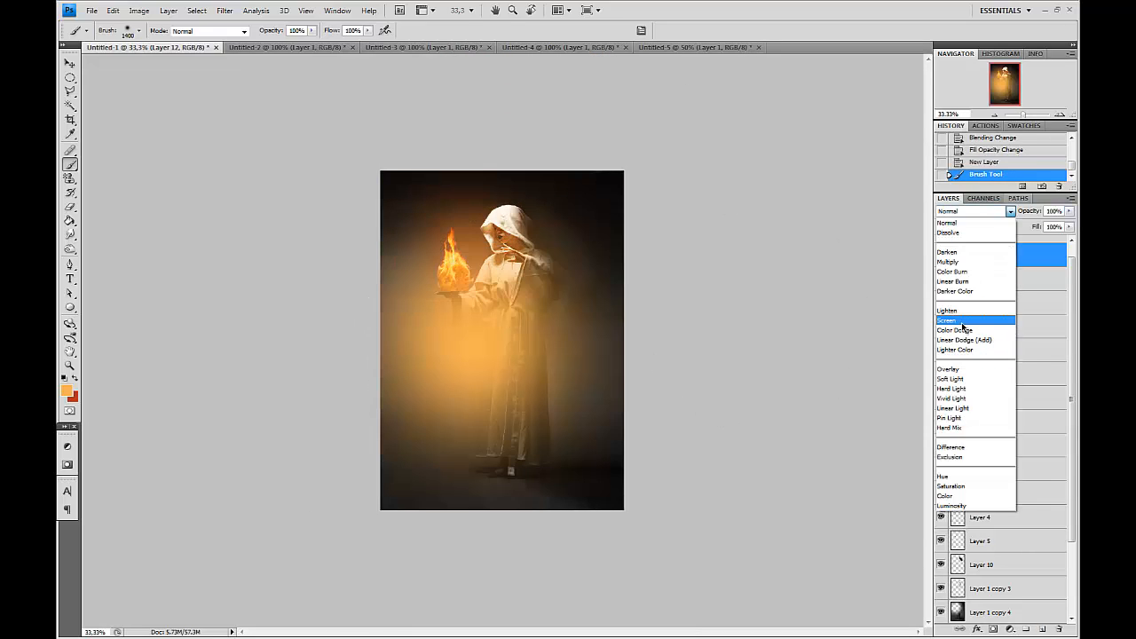
pyautogui.click(951, 320)
pyautogui.click(70, 207)
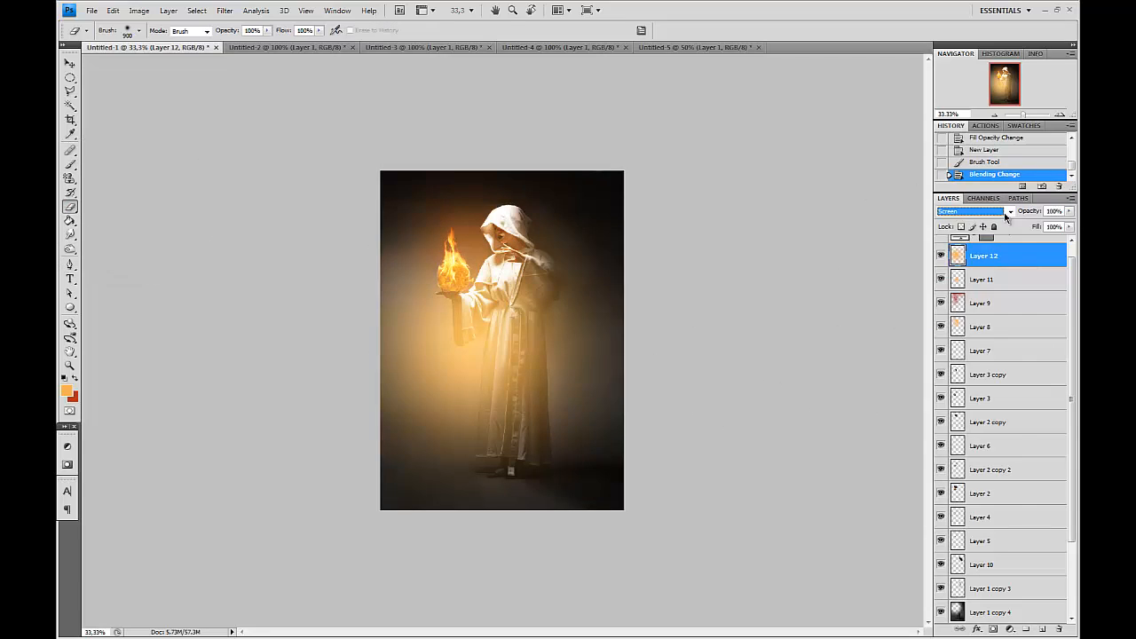
pyautogui.click(1010, 212)
pyautogui.click(969, 369)
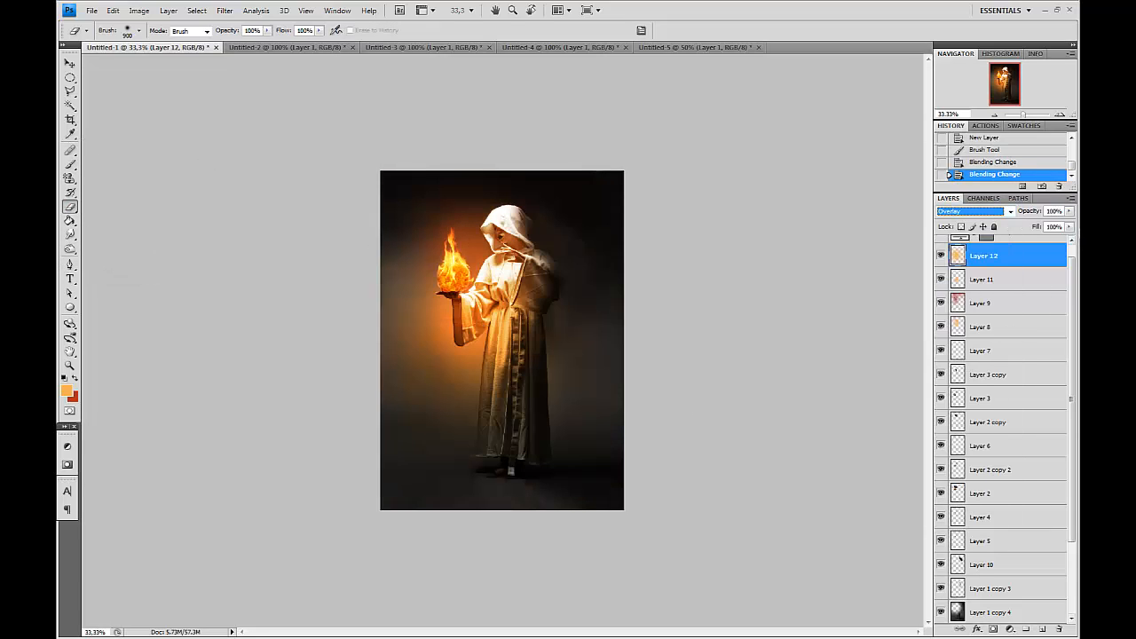
pyautogui.click(1068, 226)
pyautogui.moveTo(1064, 239); pyautogui.dragTo(1020, 248)
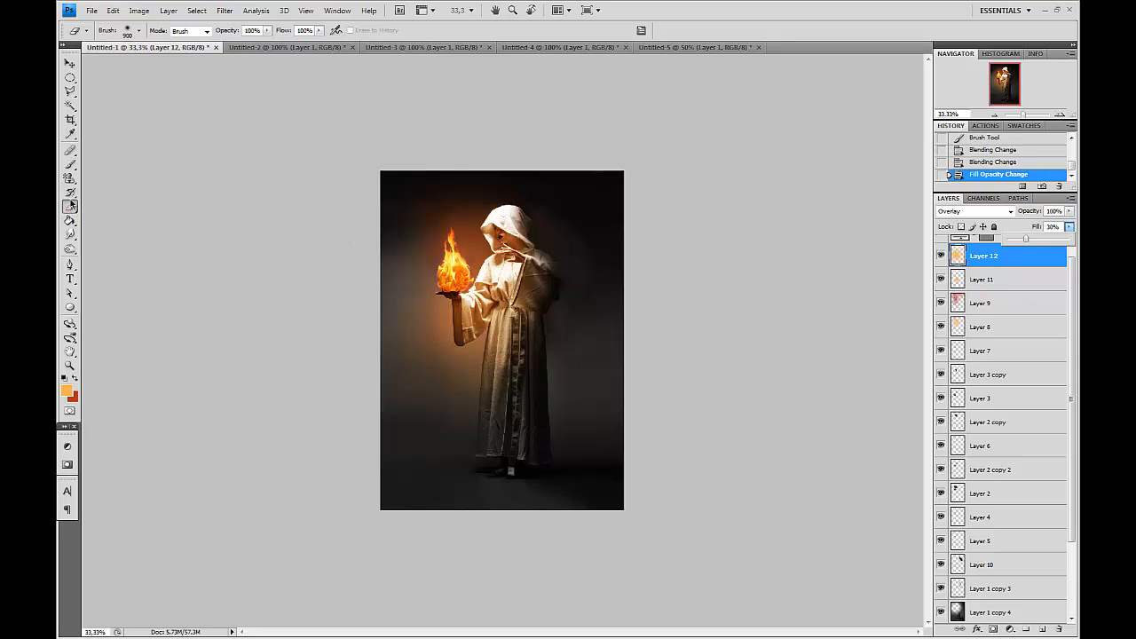
# Erase Layer 12's glow around the flame with an 1100 px Eraser.
pyautogui.click(179, 250)
pyautogui.click(455, 269)
pyautogui.press(']')
pyautogui.press(']')
pyautogui.click(464, 260)
pyautogui.click(466, 260)
pyautogui.click(474, 265)
pyautogui.hotkey('ctrl', '+')
pyautogui.hotkey('ctrl', '+')
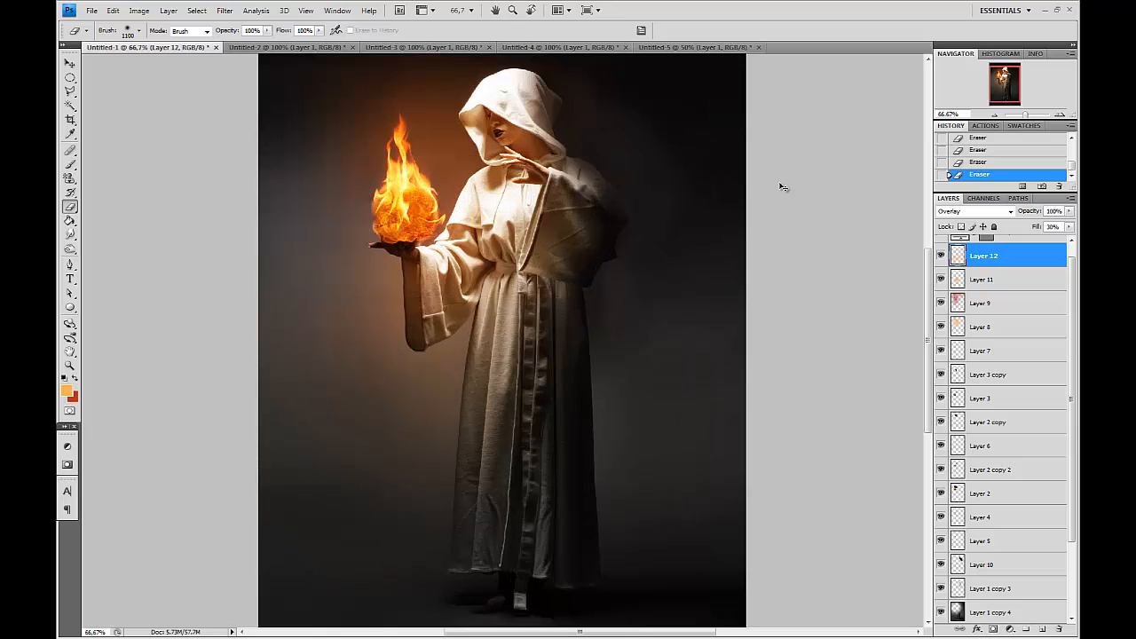
pyautogui.hotkey('ctrl', '+')
pyautogui.moveTo(748, 233); pyautogui.dragTo(766, 398)
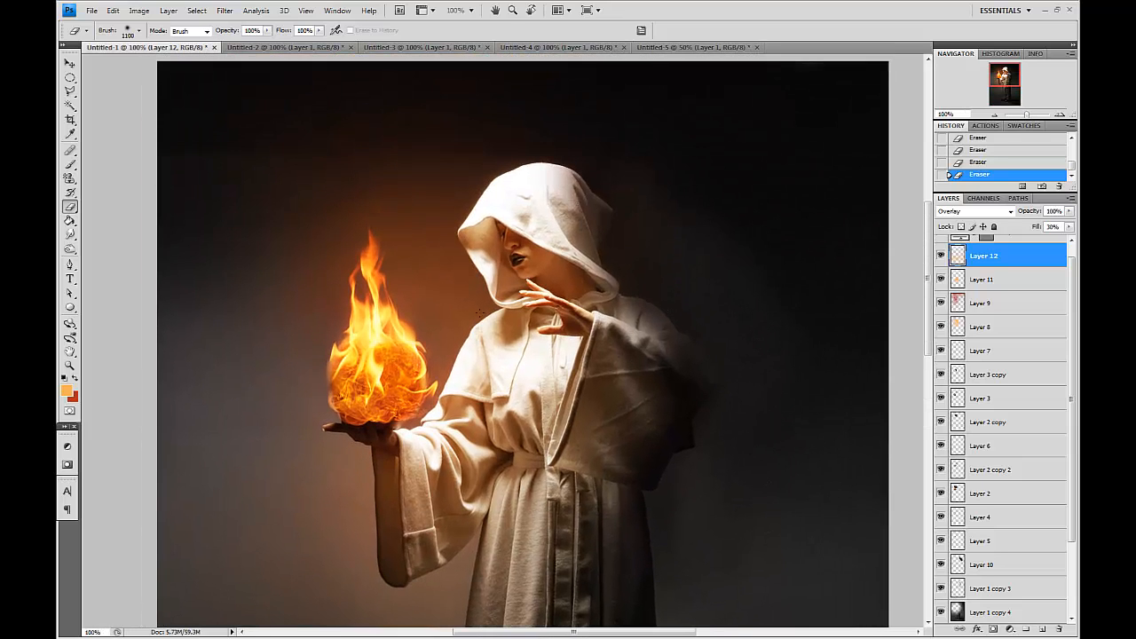
# Add a Selective Color adjustment layer and set the Whites' Yellow to +100%.
pyautogui.click(1010, 628)
pyautogui.click(1020, 621)
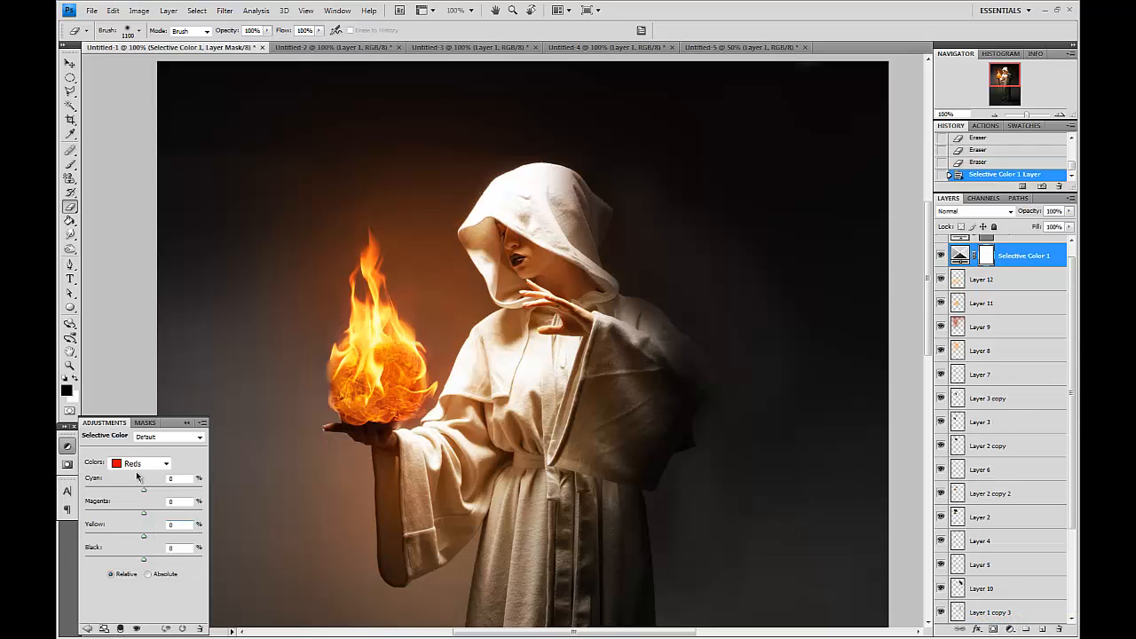
pyautogui.click(138, 464)
pyautogui.click(134, 535)
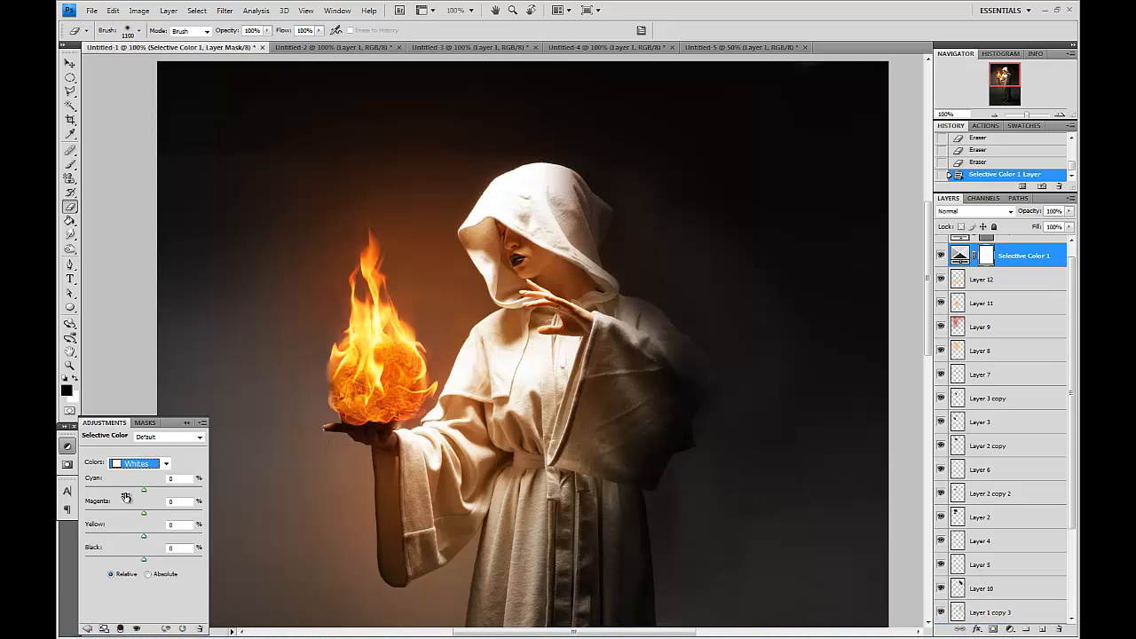
pyautogui.moveTo(143, 538); pyautogui.dragTo(227, 541)
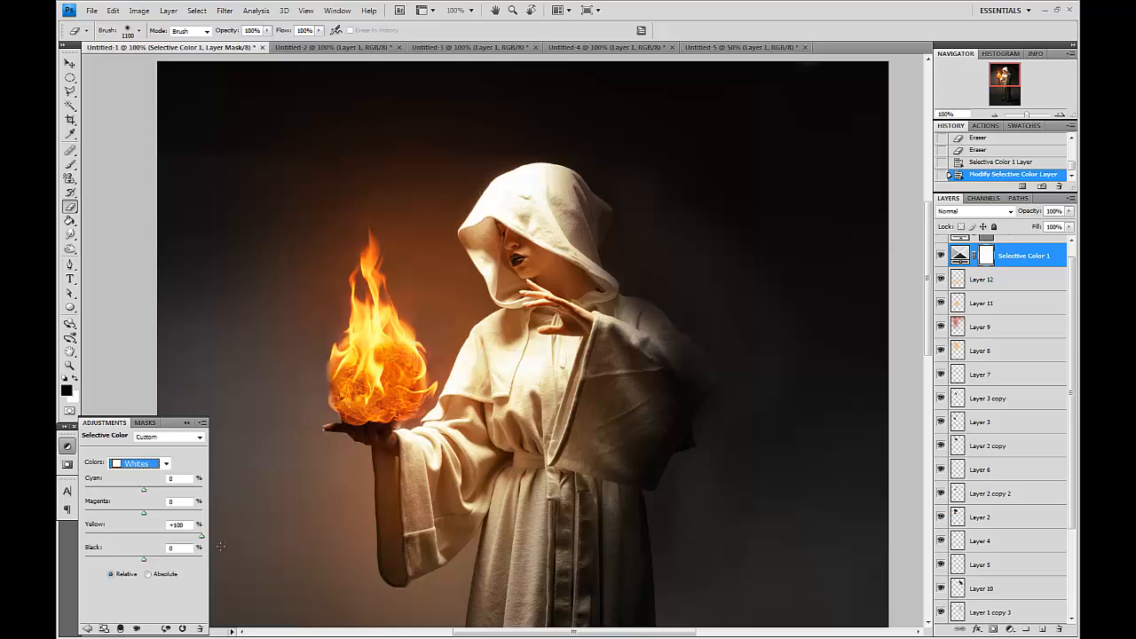
# Zoom in on the robe and compare the Whites' Yellow at 0 and +100%.
pyautogui.hotkey('ctrl', '+')
pyautogui.hotkey('ctrl', '+')
pyautogui.hotkey('ctrl', '+')
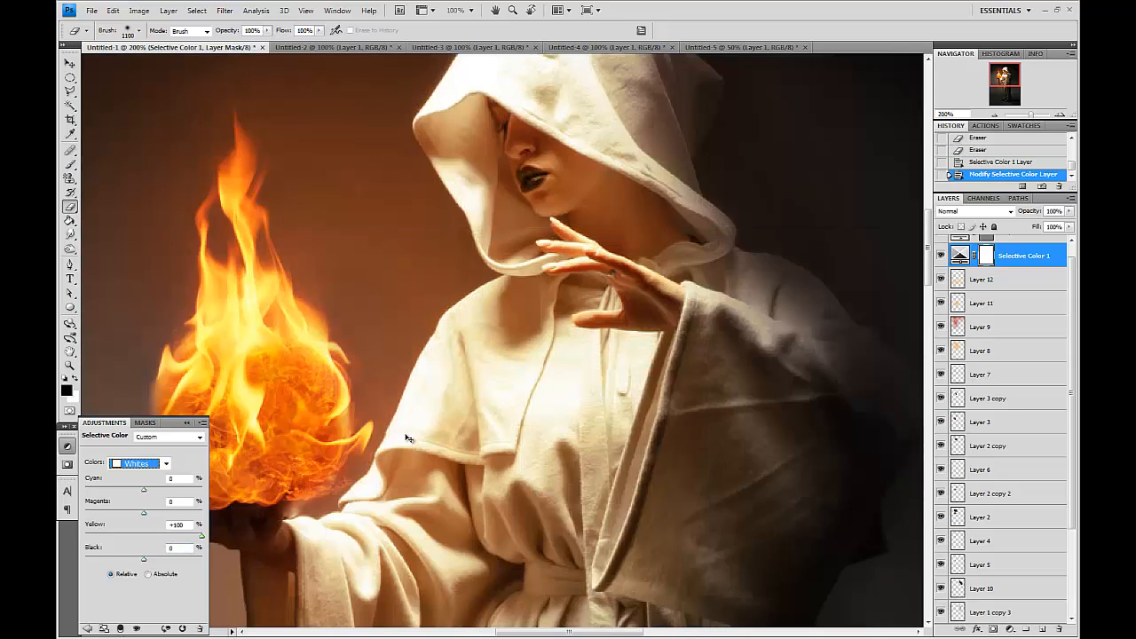
pyautogui.moveTo(541, 348); pyautogui.dragTo(536, 246)
pyautogui.doubleClick(189, 526)
pyautogui.write('0')
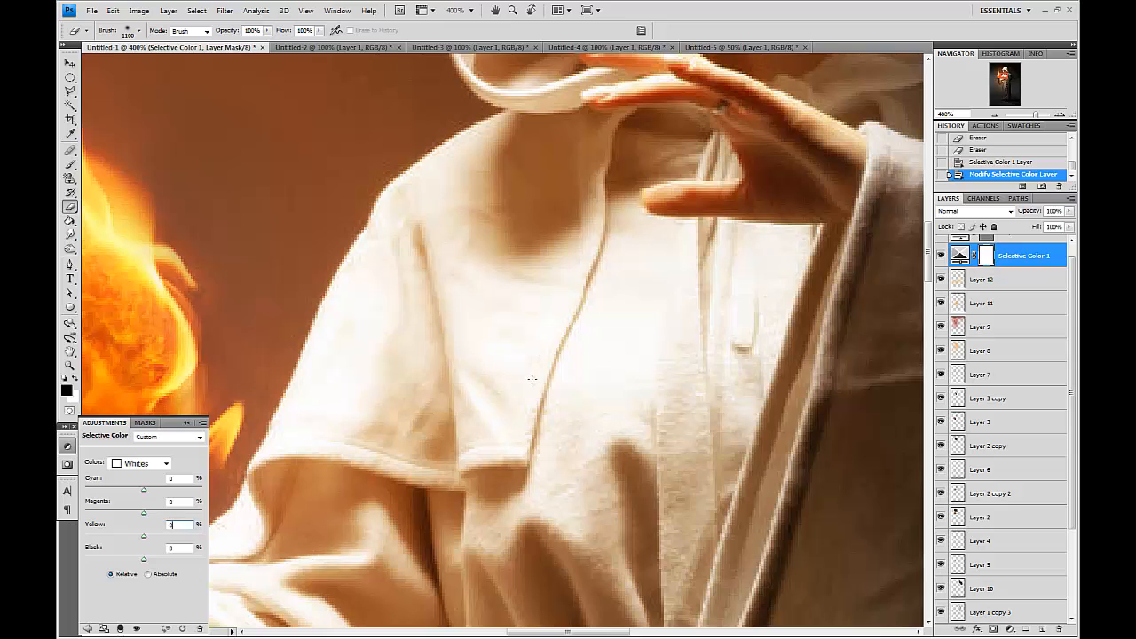
pyautogui.moveTo(144, 537); pyautogui.dragTo(230, 531)
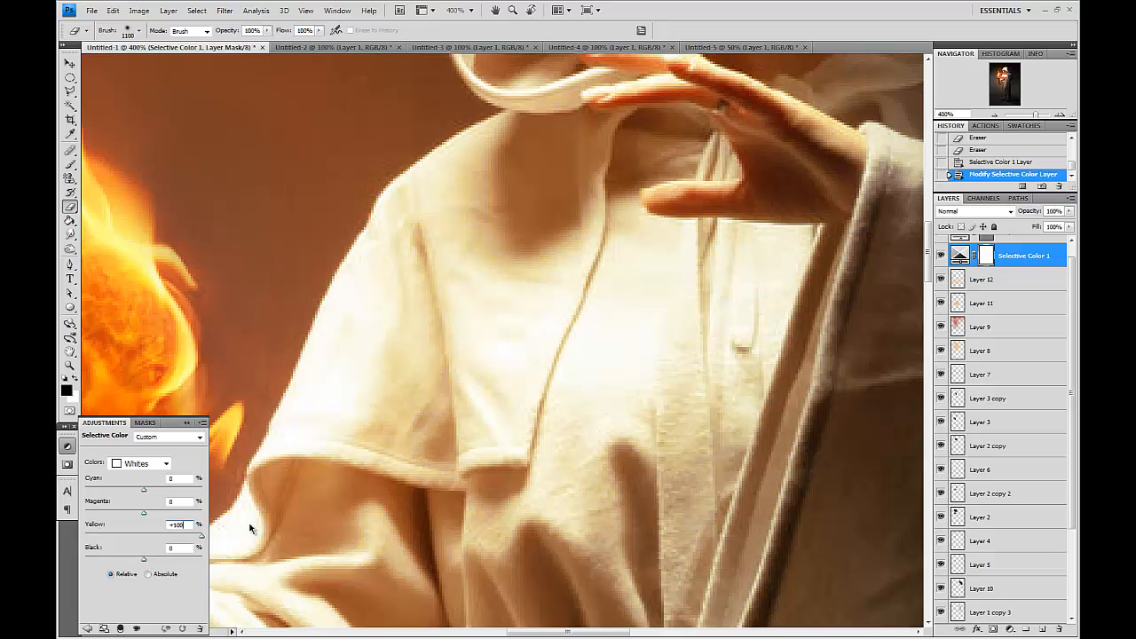
pyautogui.hotkey('ctrl', '1')
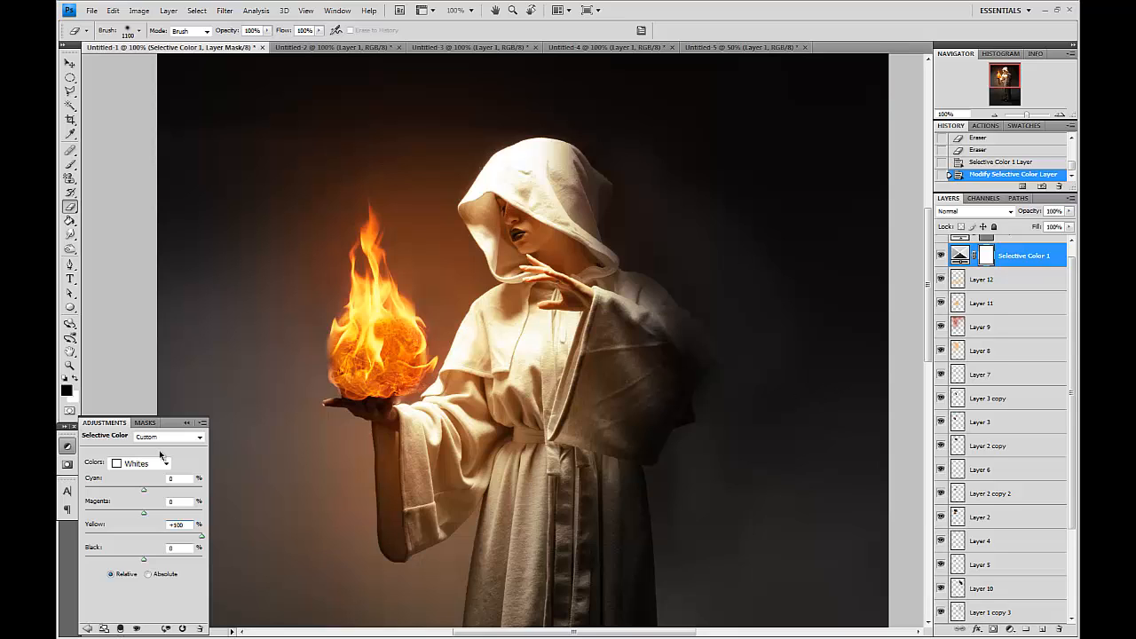
# Set the Whites' Cyan to -12%, Magenta to -33% and Black to +24%.
pyautogui.moveTo(58, 490); pyautogui.dragTo(238, 489)
pyautogui.moveTo(76, 481); pyautogui.dragTo(161, 521)
pyautogui.moveTo(144, 561); pyautogui.dragTo(60, 564)
pyautogui.moveTo(155, 570); pyautogui.dragTo(157, 565)
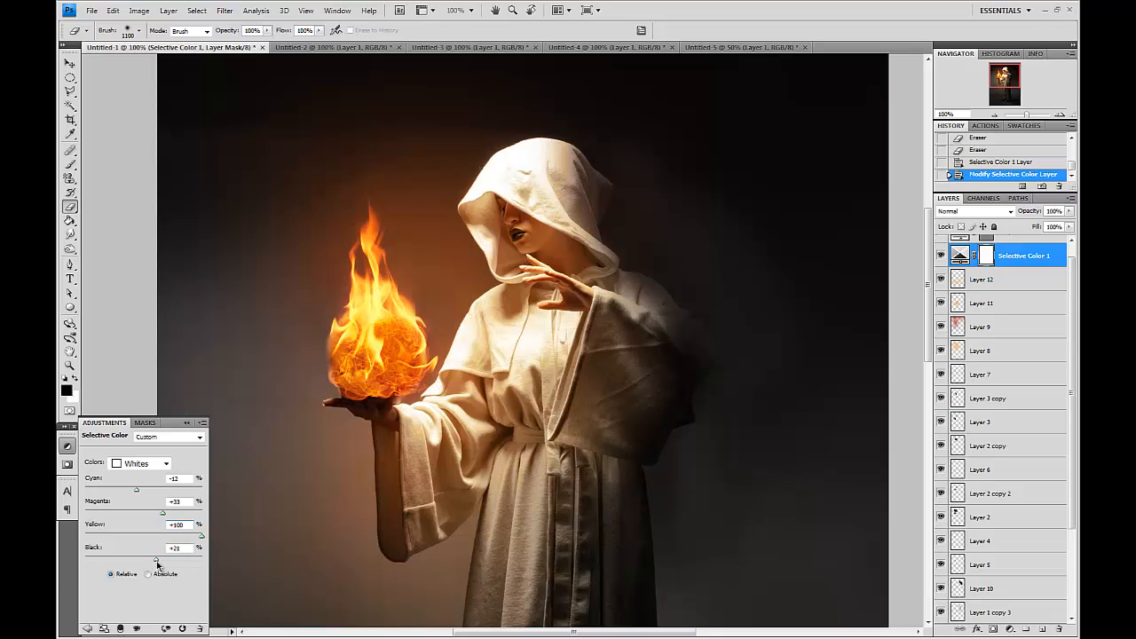
# Switch the Selective Color adjustment to Yellows and adjust its Yellow slider.
pyautogui.click(142, 462)
pyautogui.click(146, 492)
pyautogui.moveTo(146, 493); pyautogui.dragTo(154, 539)
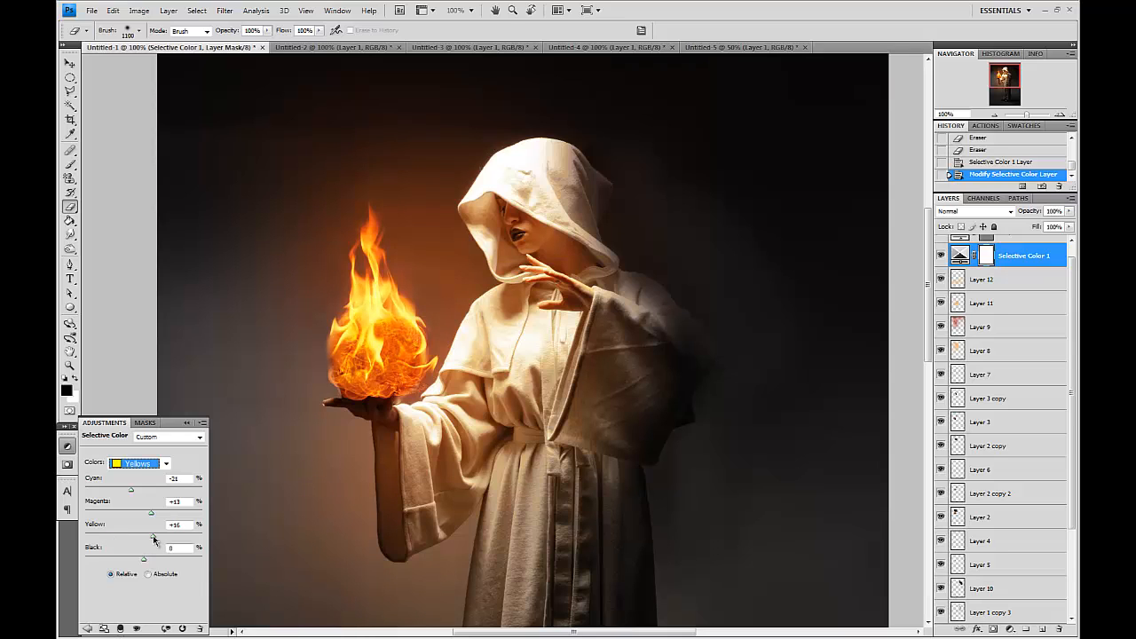
# Pick another colour range in the Selective Color adjustment and adjust its Yellow slider.
pyautogui.click(138, 464)
pyautogui.click(133, 461)
pyautogui.moveTo(138, 493); pyautogui.dragTo(131, 538)
# Select Layer 9 and lower its opacity to 50%.
pyautogui.click(992, 329)
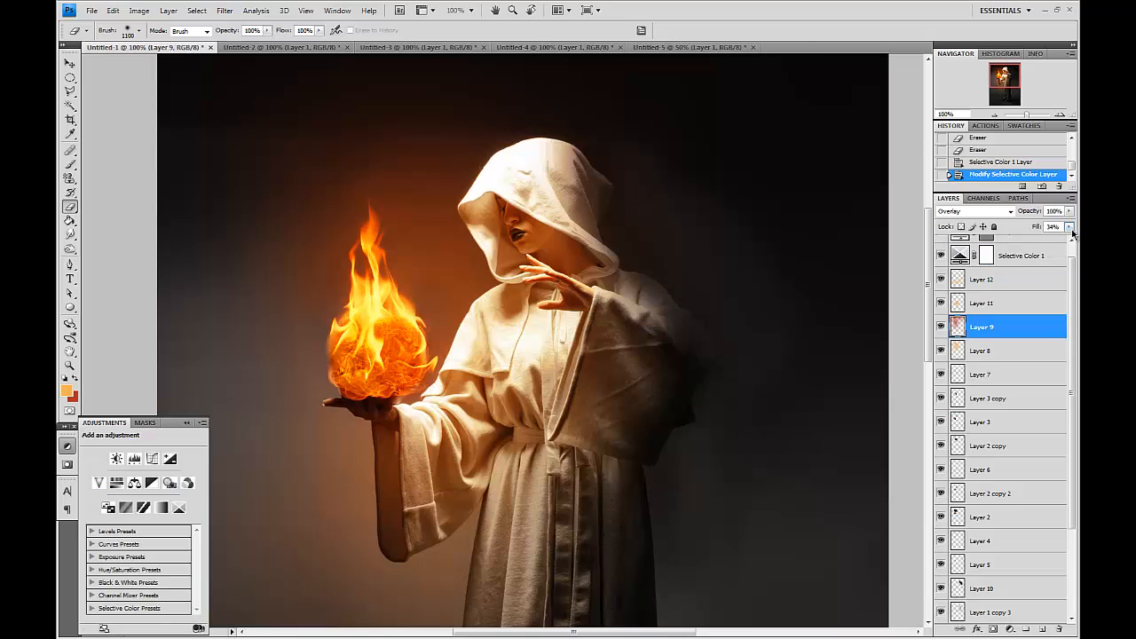
pyautogui.moveTo(1069, 212); pyautogui.dragTo(1043, 228)
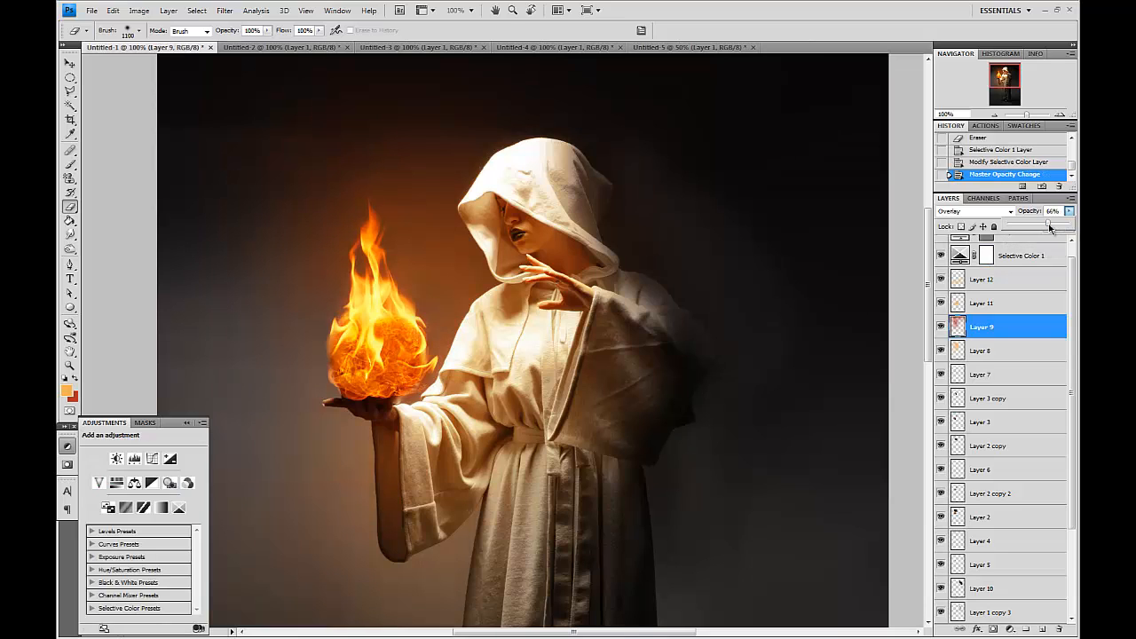
# Zoom in on the fireball and sleeve, add a new empty layer above Layer 12, and pick the Brush tool.
pyautogui.press('v')
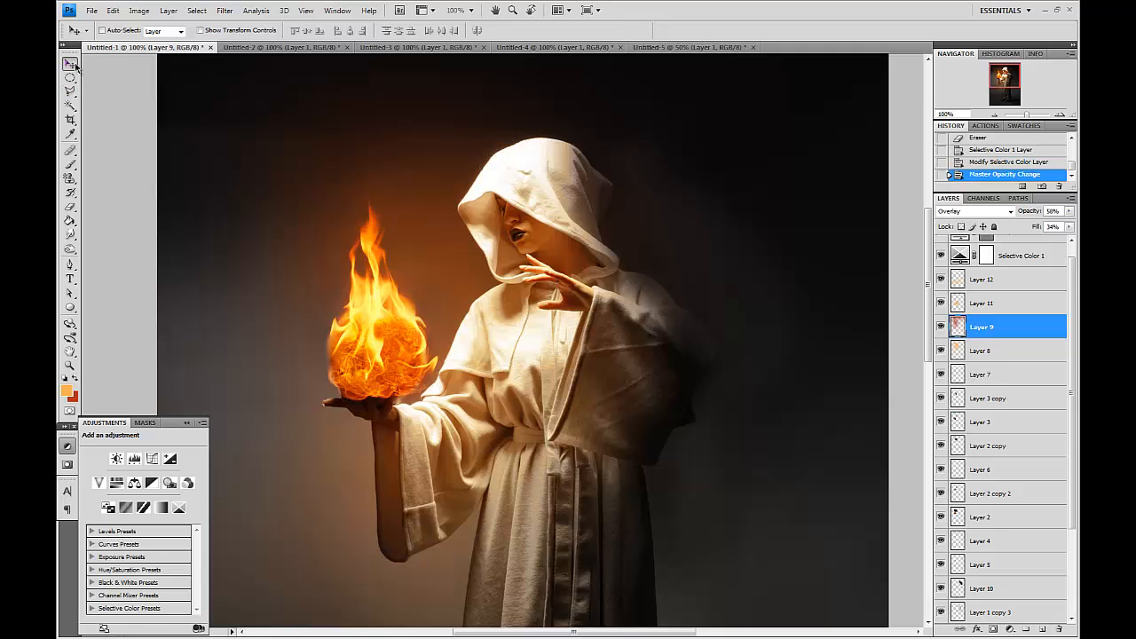
pyautogui.hotkey('ctrl', '+')
pyautogui.moveTo(330, 329); pyautogui.dragTo(562, 198)
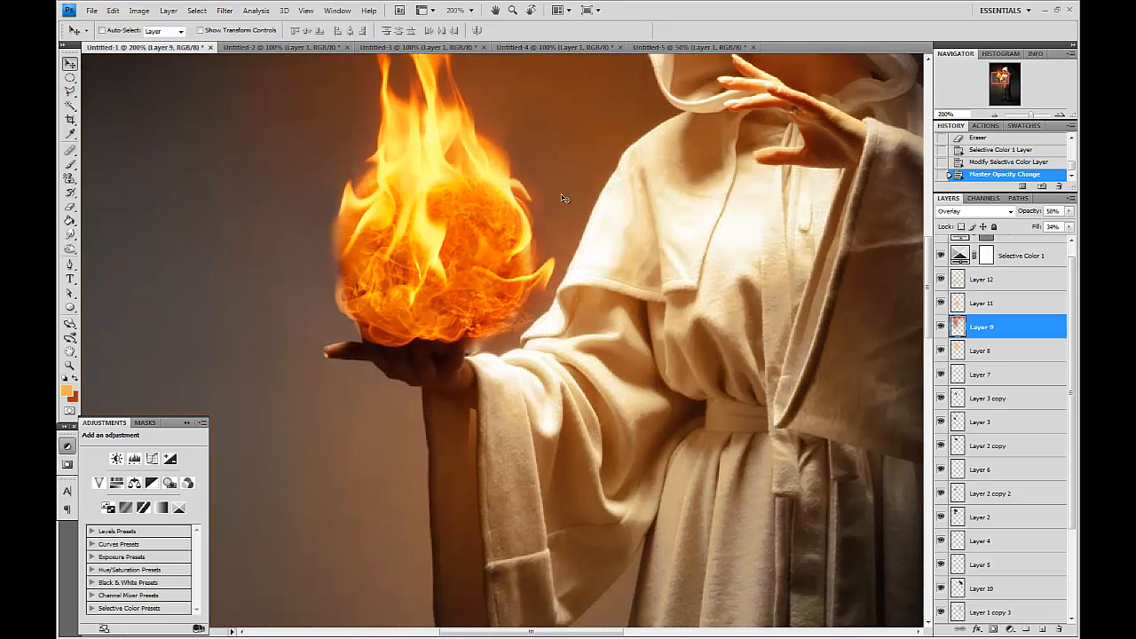
pyautogui.hotkey('ctrl', '+')
pyautogui.moveTo(689, 305); pyautogui.dragTo(641, 347)
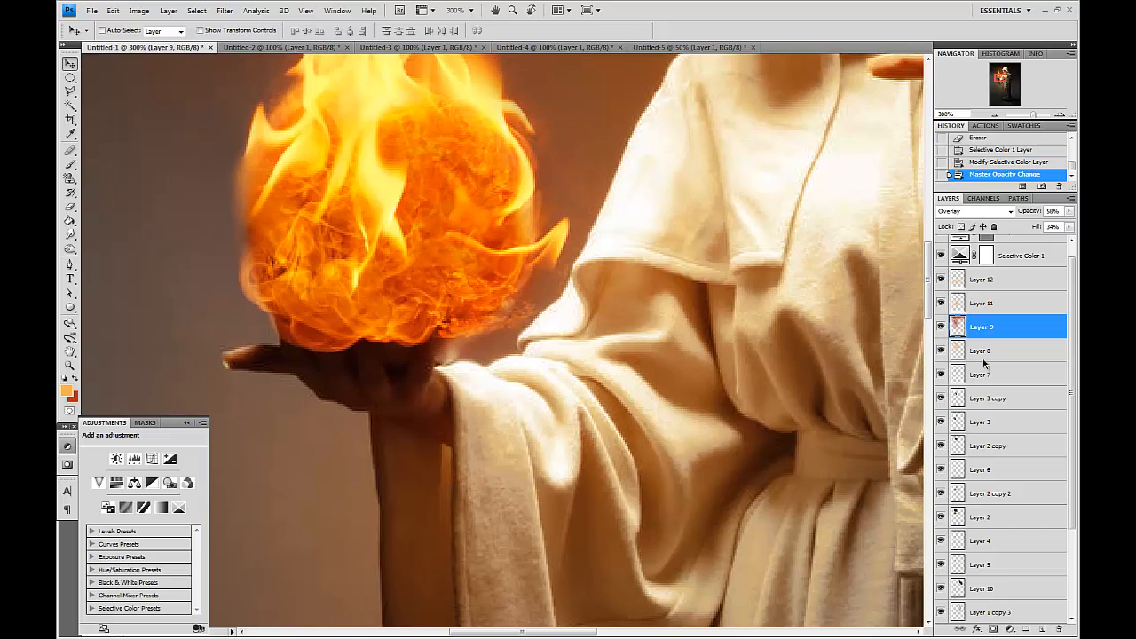
pyautogui.scroll(1, 1039, 300)
pyautogui.click(1027, 295)
pyautogui.click(1044, 629)
pyautogui.hotkey('ctrl', '+')
pyautogui.hotkey('ctrl', '+')
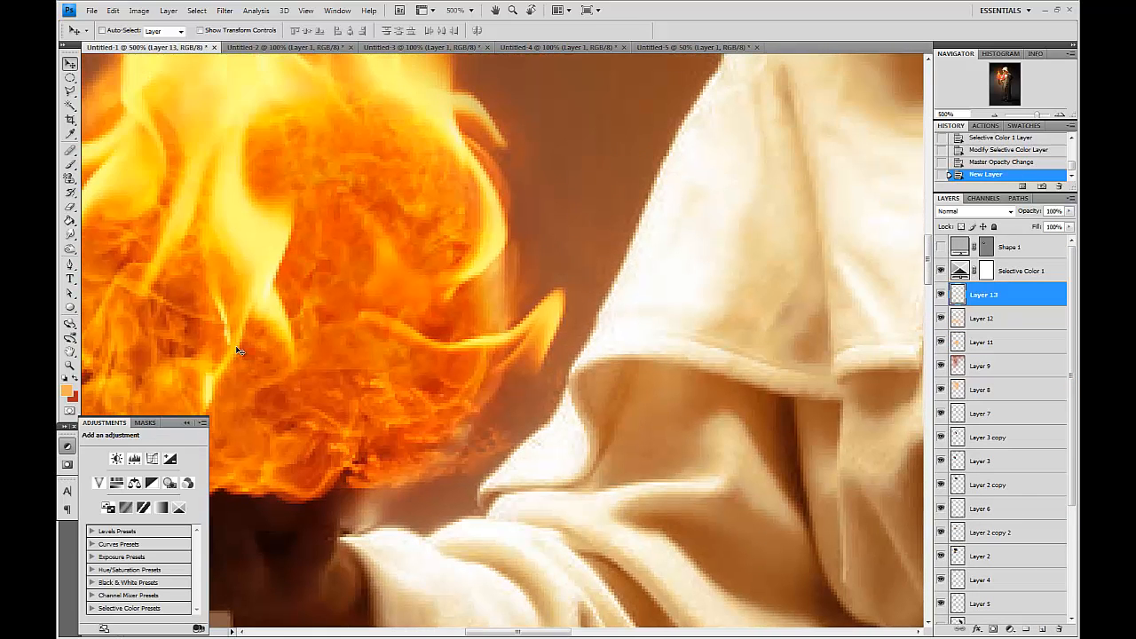
pyautogui.click(70, 164)
pyautogui.hotkey('alt', 'Tab')
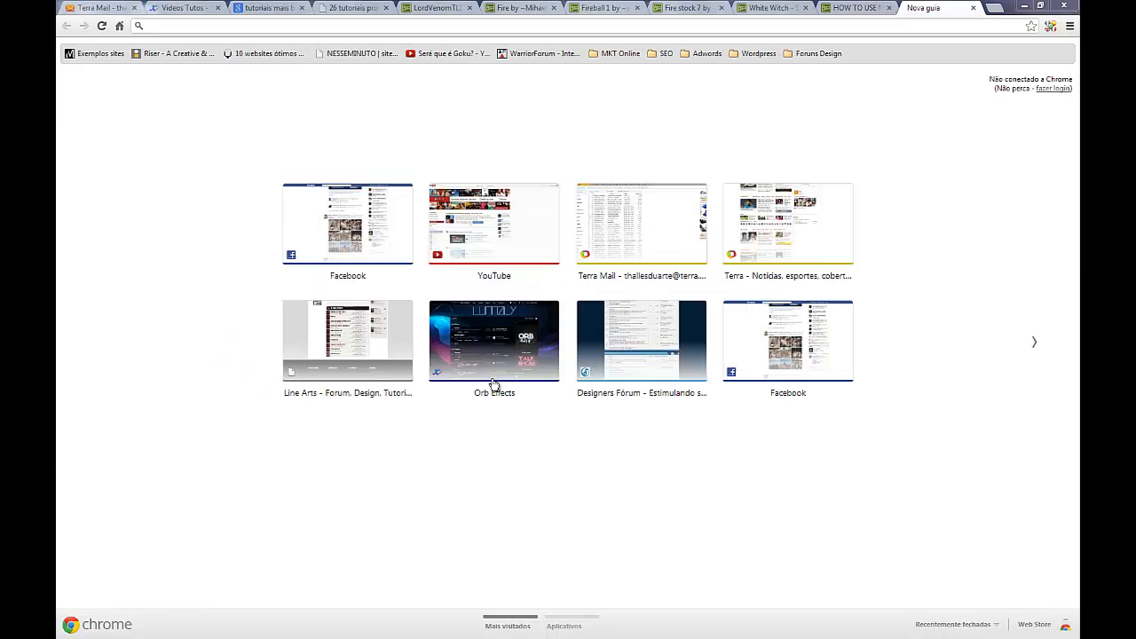
pyautogui.hotkey('alt', 'Tab')
# Paint orange highlights along the robe's shoulder and sleeve folds on the new layer with a small brush.
pyautogui.moveTo(584, 347); pyautogui.dragTo(482, 382)
pyautogui.press('[')
pyautogui.press('[')
pyautogui.press('[')
pyautogui.press('[')
pyautogui.press('[')
pyautogui.press('[')
pyautogui.press('[')
pyautogui.press('[')
pyautogui.press('[')
pyautogui.press('[')
pyautogui.press('[')
pyautogui.press('[')
pyautogui.press('[')
pyautogui.press('[')
pyautogui.press('[')
pyautogui.press('[')
pyautogui.press('[')
pyautogui.press('[')
pyautogui.press('[')
pyautogui.press('[')
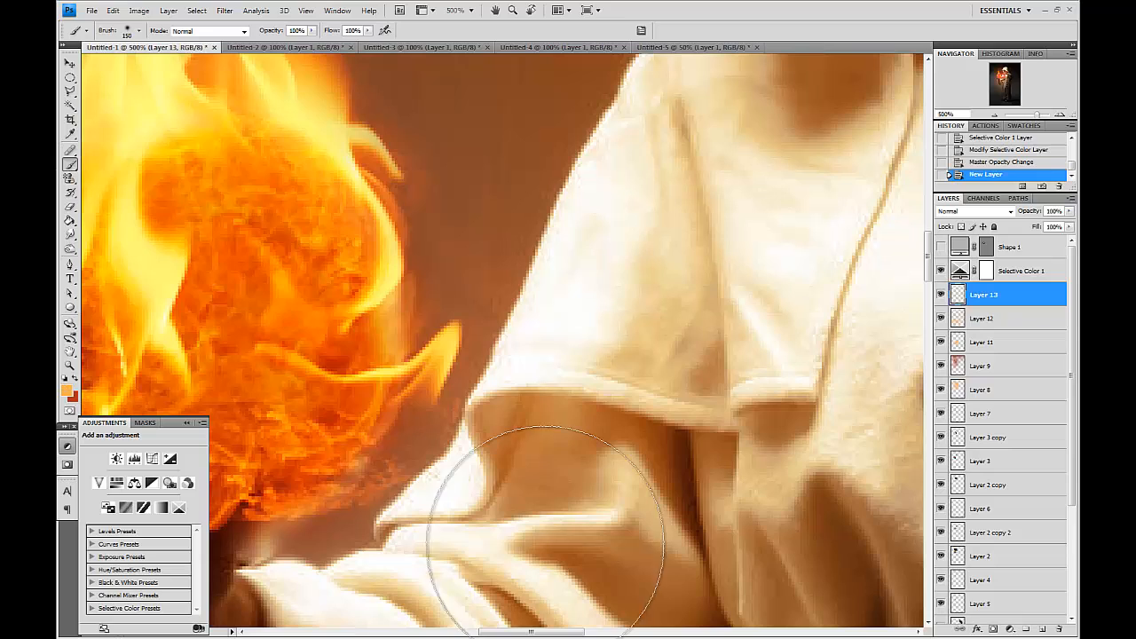
pyautogui.moveTo(471, 424)
pyautogui.mouseDown()
pyautogui.moveTo(473, 396)
pyautogui.moveTo(497, 391)
pyautogui.moveTo(574, 391)
pyautogui.moveTo(670, 419)
pyautogui.mouseUp()
pyautogui.moveTo(738, 406)
pyautogui.mouseDown()
pyautogui.moveTo(764, 394)
pyautogui.moveTo(750, 396)
pyautogui.mouseUp()
pyautogui.press(']')
pyautogui.press(']')
pyautogui.press(']')
pyautogui.press(']')
pyautogui.press(']')
pyautogui.click(609, 124)
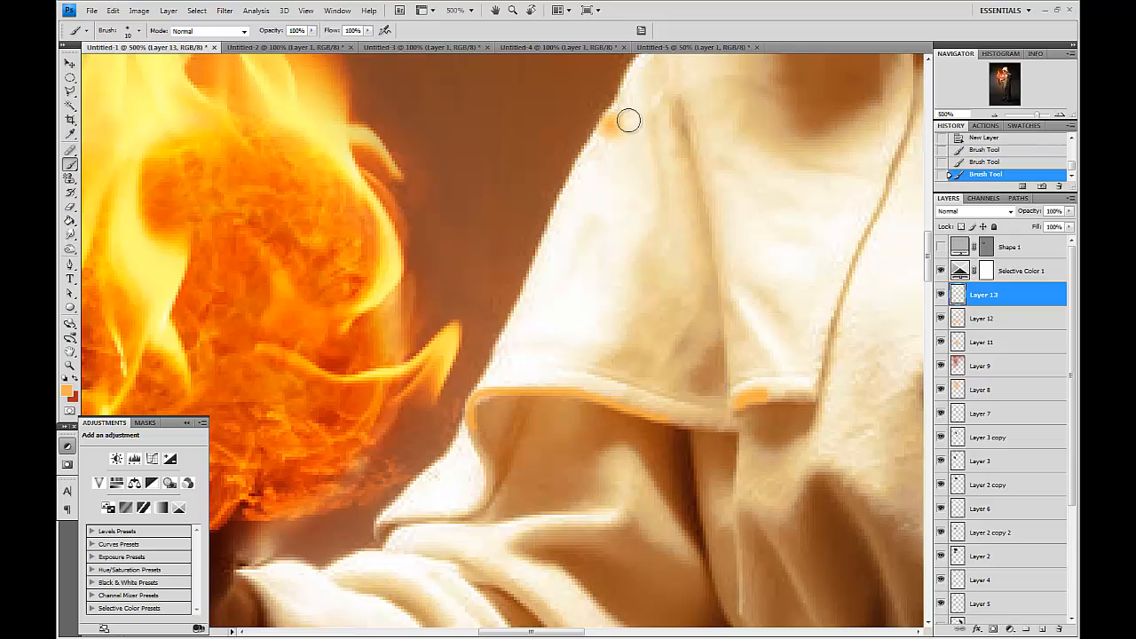
pyautogui.press(']')
pyautogui.press(']')
pyautogui.press(']')
pyautogui.moveTo(611, 127)
pyautogui.mouseDown()
pyautogui.moveTo(556, 301)
pyautogui.moveTo(492, 378)
pyautogui.mouseUp()
pyautogui.press('[')
pyautogui.press('[')
pyautogui.moveTo(468, 443)
pyautogui.mouseDown()
pyautogui.moveTo(410, 488)
pyautogui.moveTo(406, 518)
pyautogui.moveTo(499, 233)
pyautogui.moveTo(497, 205)
pyautogui.mouseUp()
pyautogui.press('space')
pyautogui.press(']')
pyautogui.moveTo(315, 322)
pyautogui.mouseDown()
pyautogui.moveTo(345, 327)
pyautogui.moveTo(454, 309)
pyautogui.moveTo(488, 277)
pyautogui.moveTo(550, 279)
pyautogui.mouseUp()
pyautogui.moveTo(272, 325)
pyautogui.mouseDown()
pyautogui.moveTo(374, 344)
pyautogui.moveTo(443, 373)
pyautogui.moveTo(471, 329)
pyautogui.mouseUp()
pyautogui.moveTo(610, 352); pyautogui.dragTo(567, 290)
pyautogui.moveTo(652, 264); pyautogui.dragTo(599, 280)
pyautogui.press('space')
pyautogui.moveTo(588, 346); pyautogui.dragTo(453, 590)
pyautogui.press(']')
pyautogui.moveTo(479, 321); pyautogui.dragTo(518, 215)
pyautogui.press('[')
pyautogui.press('[')
pyautogui.press('[')
pyautogui.moveTo(682, 352)
pyautogui.mouseDown()
pyautogui.moveTo(657, 272)
pyautogui.moveTo(675, 338)
pyautogui.mouseUp()
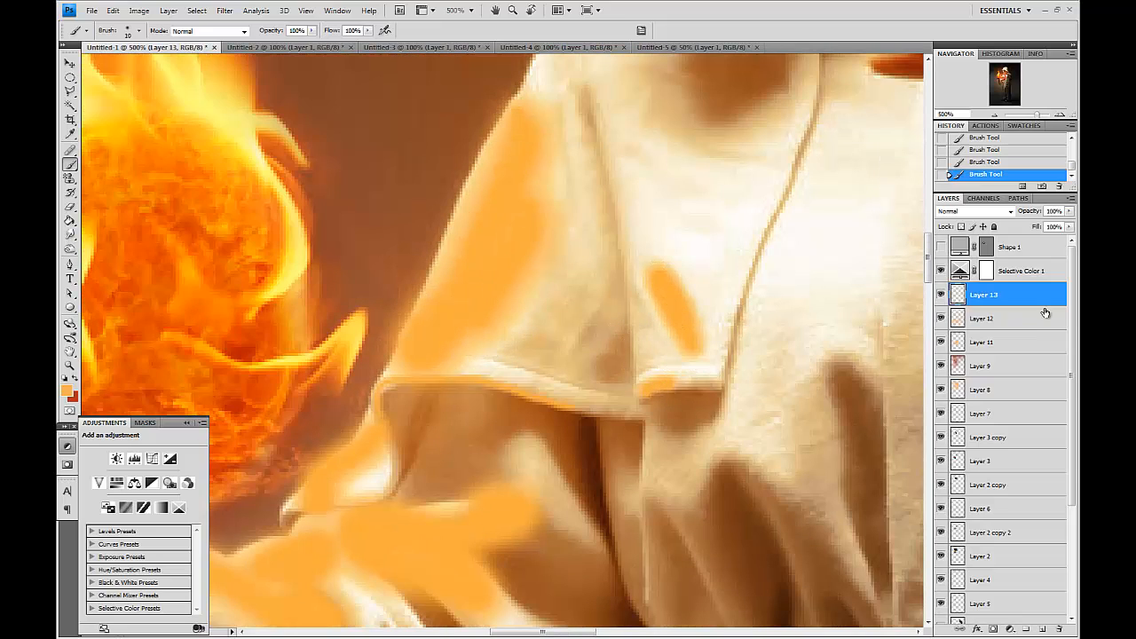
# Toggle the painted layer's visibility to compare, then paint more orange highlights on the sleeve and chest.
pyautogui.click(940, 295)
pyautogui.click(940, 295)
pyautogui.click(941, 295)
pyautogui.click(941, 294)
pyautogui.moveTo(495, 406); pyautogui.dragTo(545, 307)
pyautogui.press(']')
pyautogui.press(']')
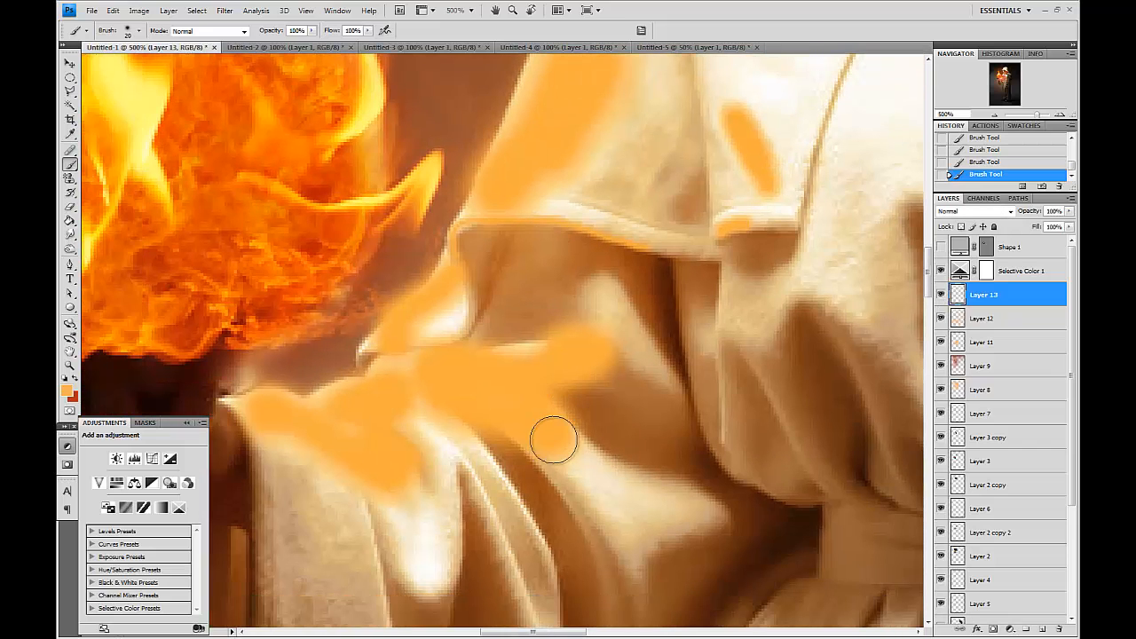
pyautogui.moveTo(553, 438); pyautogui.dragTo(642, 512)
pyautogui.moveTo(420, 513); pyautogui.dragTo(433, 566)
pyautogui.moveTo(634, 213); pyautogui.dragTo(595, 468)
pyautogui.press(']')
pyautogui.moveTo(476, 172); pyautogui.dragTo(245, 65)
pyautogui.press(']')
pyautogui.press(']')
pyautogui.press(']')
pyautogui.press(']')
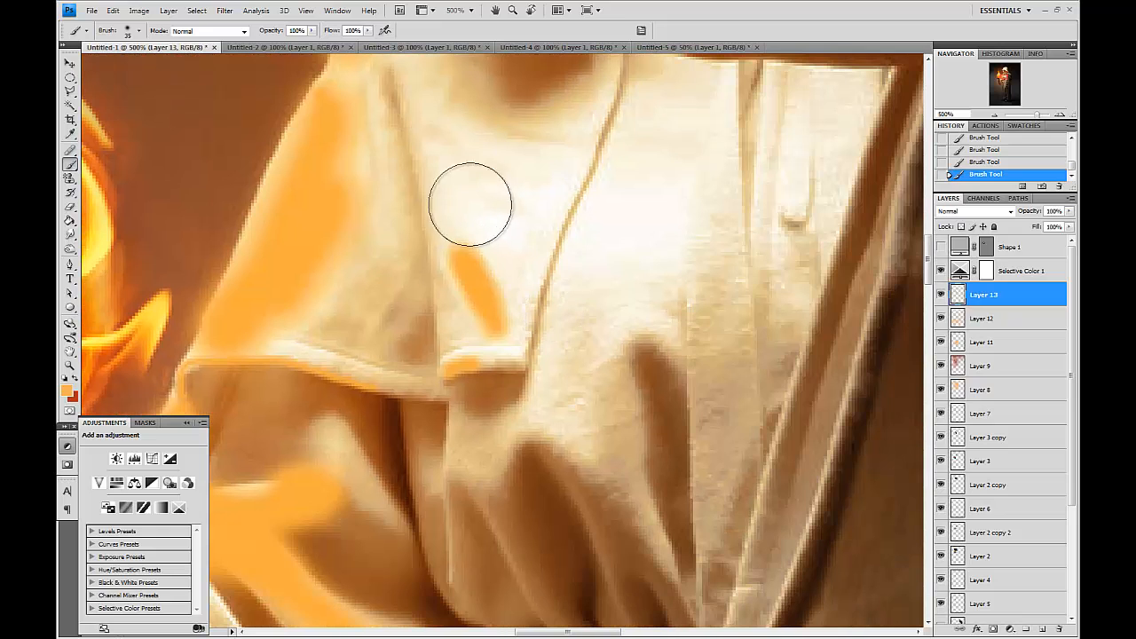
pyautogui.moveTo(508, 240)
pyautogui.mouseDown()
pyautogui.moveTo(520, 228)
pyautogui.moveTo(553, 246)
pyautogui.mouseUp()
pyautogui.hotkey('ctrl', '-')
pyautogui.hotkey('ctrl', '-')
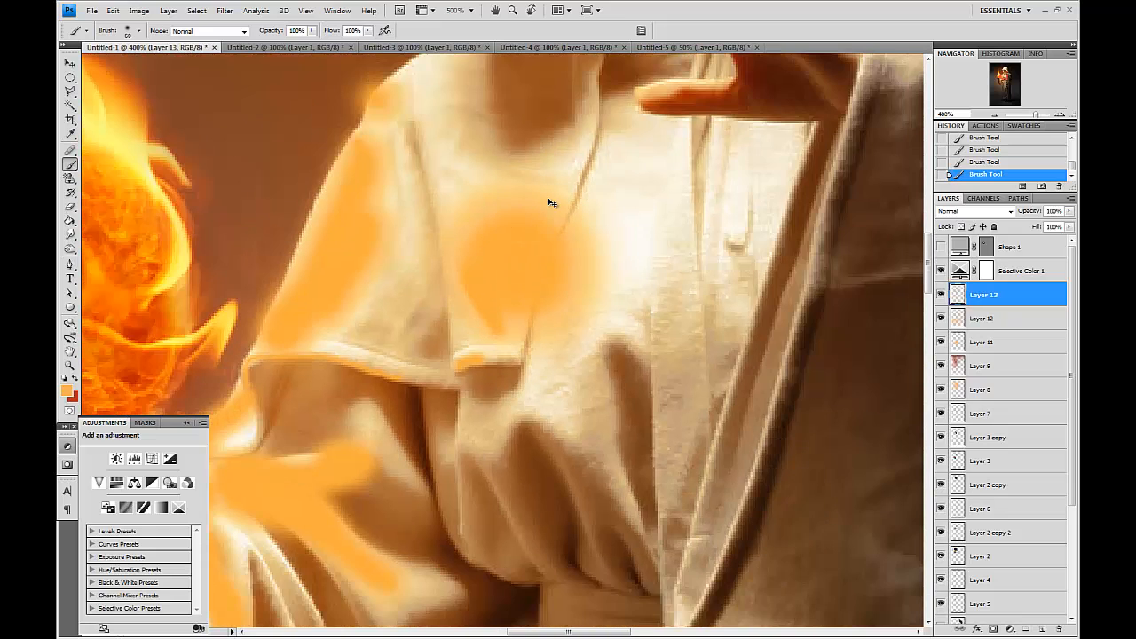
pyautogui.moveTo(696, 235); pyautogui.dragTo(704, 240)
# Cycle through blend modes for the orange highlight layer and settle on Soft Light.
pyautogui.click(957, 214)
pyautogui.click(963, 332)
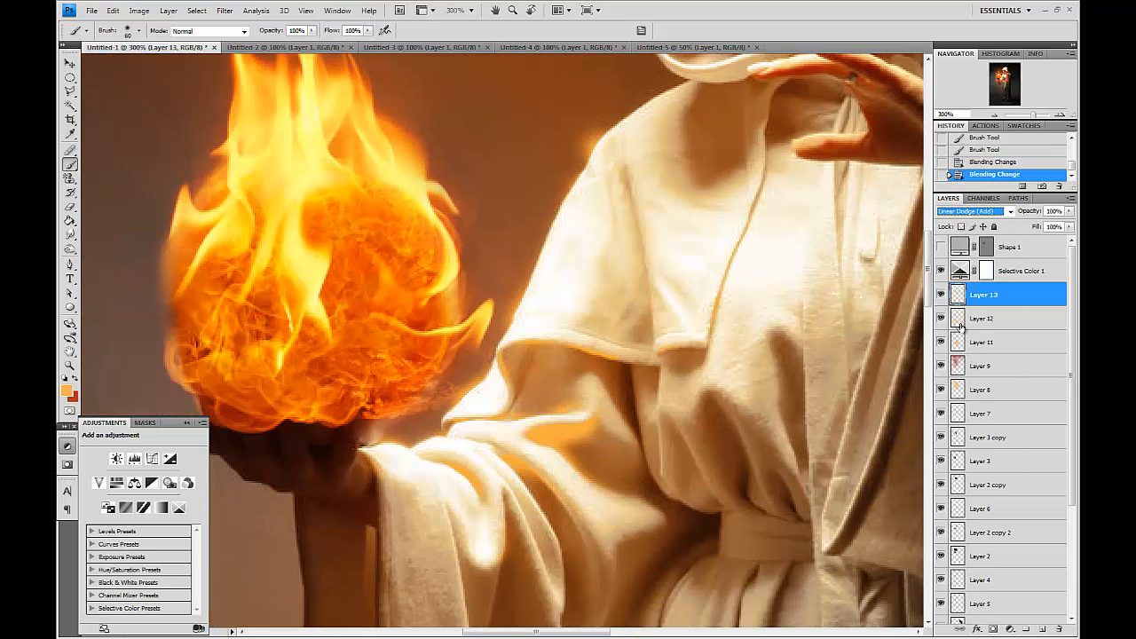
pyautogui.press('Up')
pyautogui.press('Up')
pyautogui.press('Up')
pyautogui.press('Up')
pyautogui.press('Up')
pyautogui.press('Up')
pyautogui.press('Up')
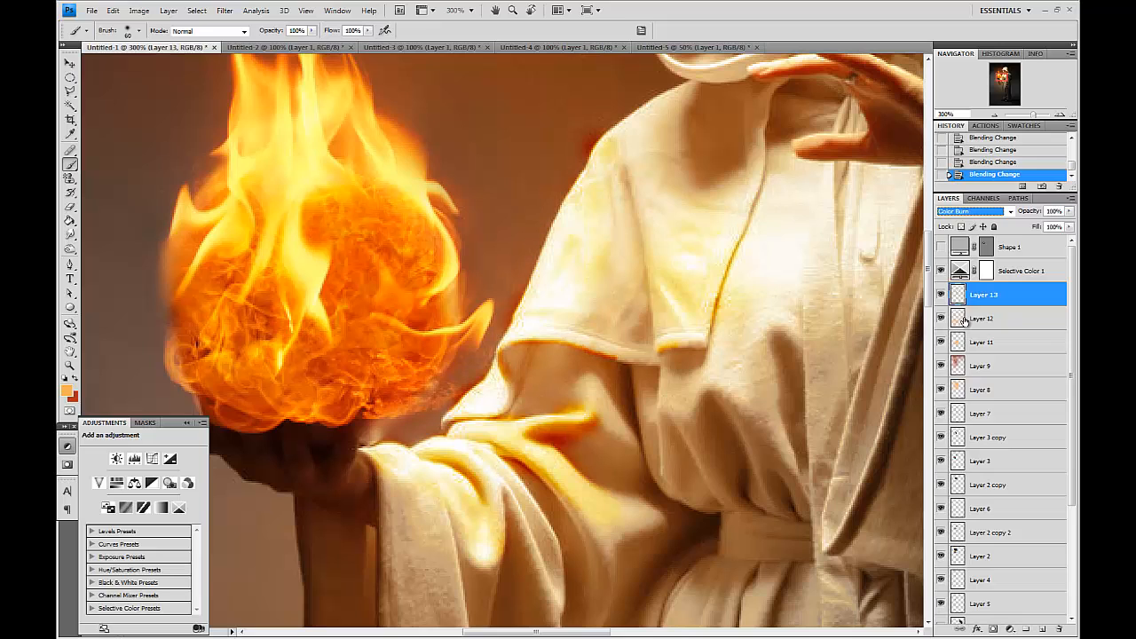
pyautogui.press('Up')
pyautogui.press('Up')
pyautogui.press('Up')
pyautogui.press('Up')
pyautogui.press('Down')
pyautogui.press('Down')
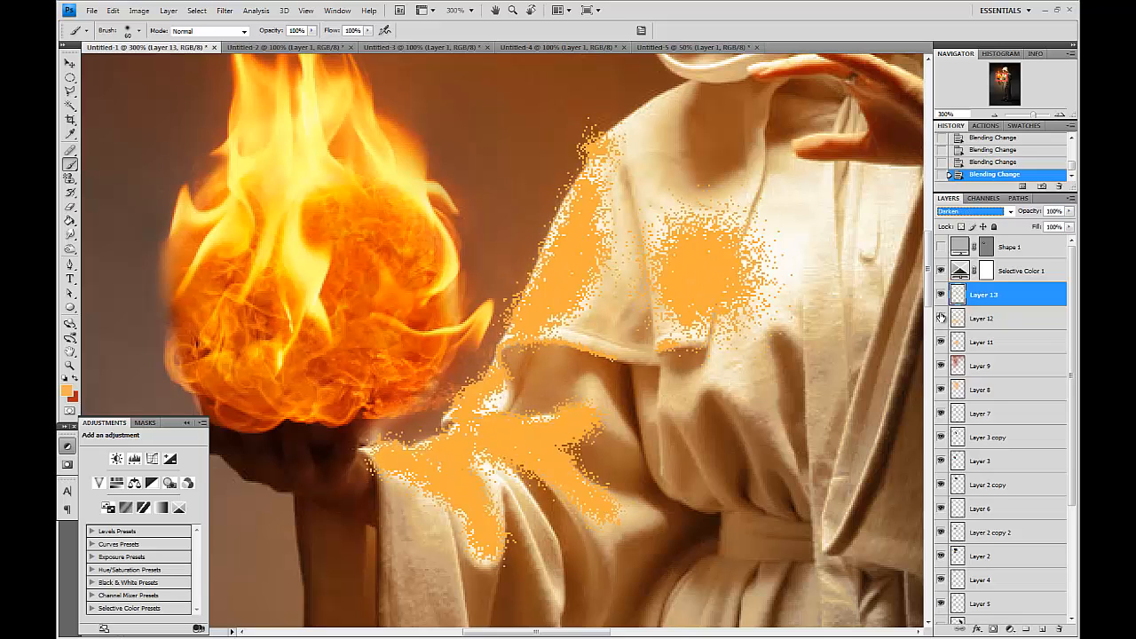
pyautogui.press('Down')
pyautogui.press('Down')
pyautogui.press('Down')
pyautogui.press('Down')
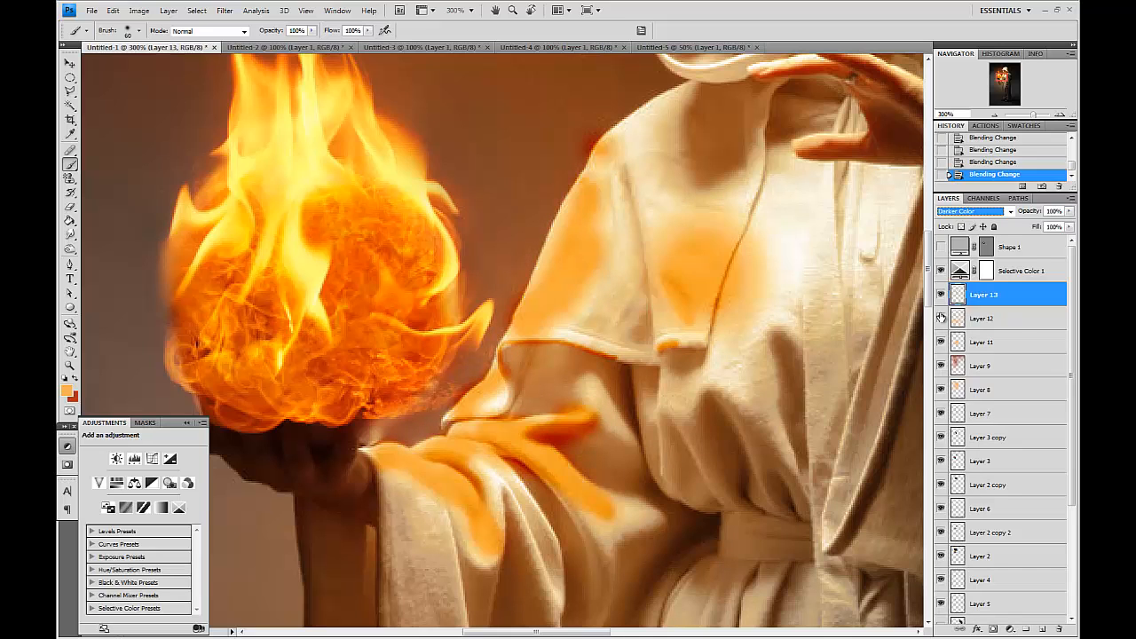
pyautogui.press('Down')
pyautogui.press('Down')
pyautogui.press('Down')
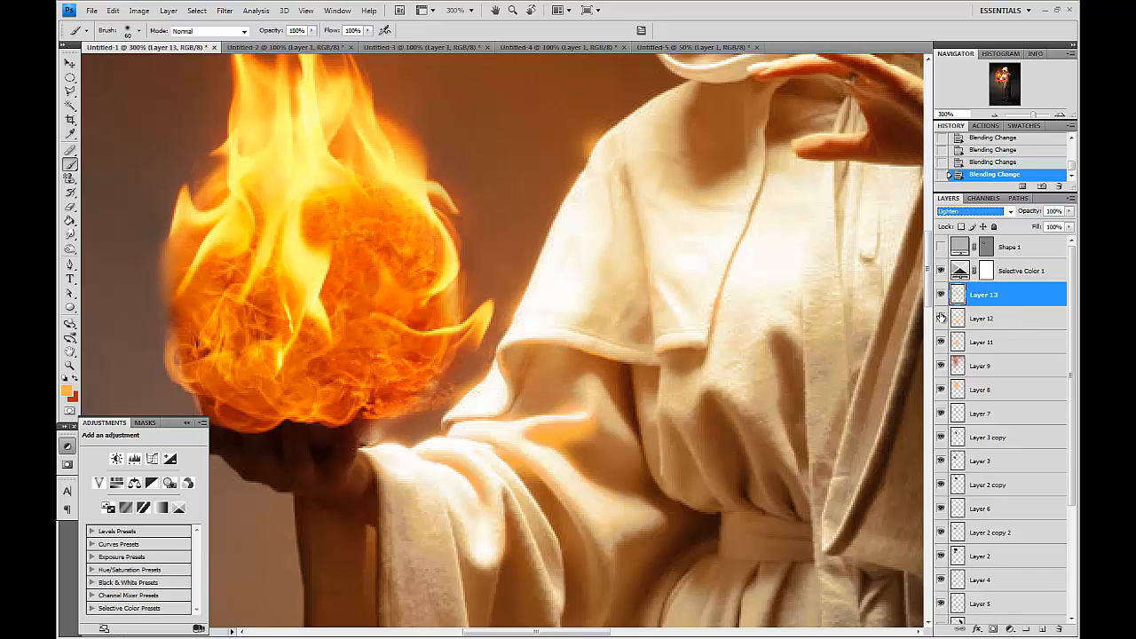
pyautogui.press('Down')
pyautogui.press('Down')
pyautogui.press('Down')
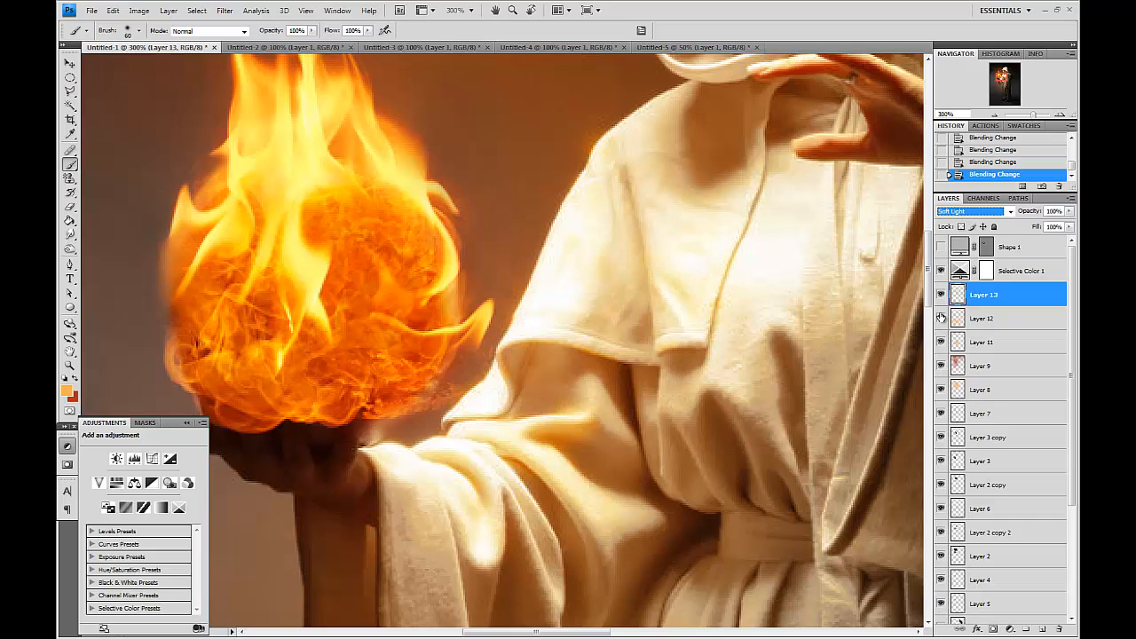
# Duplicate Layer 13 and shift the copy's hue to -26 with Hue/Saturation.
pyautogui.moveTo(1007, 299); pyautogui.dragTo(1042, 628)
pyautogui.hotkey('ctrl', 'u')
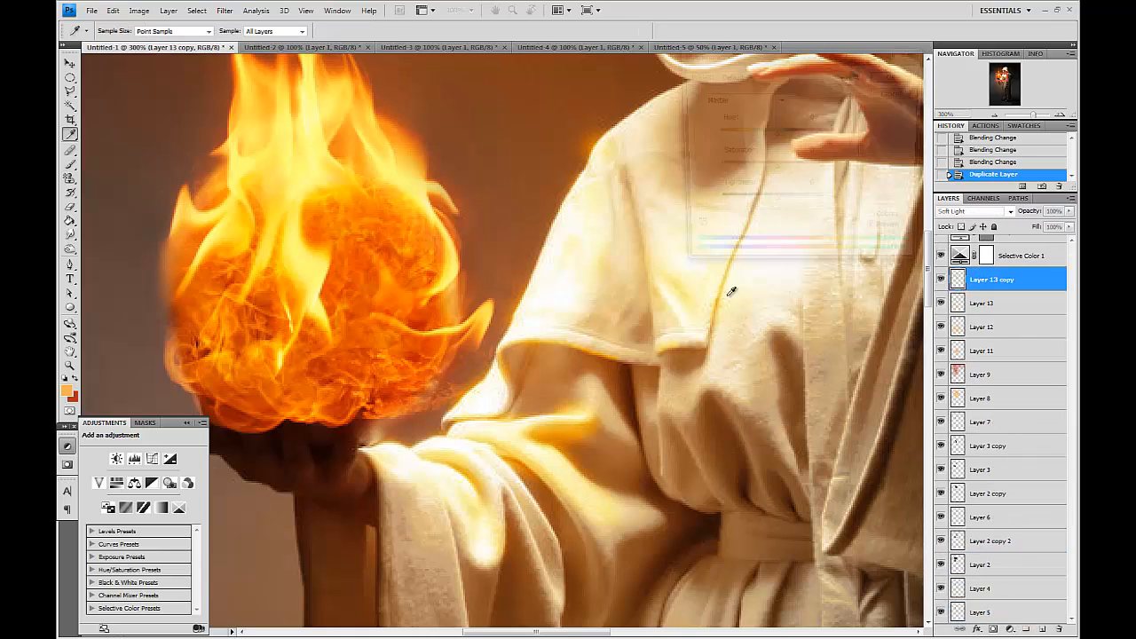
pyautogui.moveTo(773, 139); pyautogui.dragTo(754, 139)
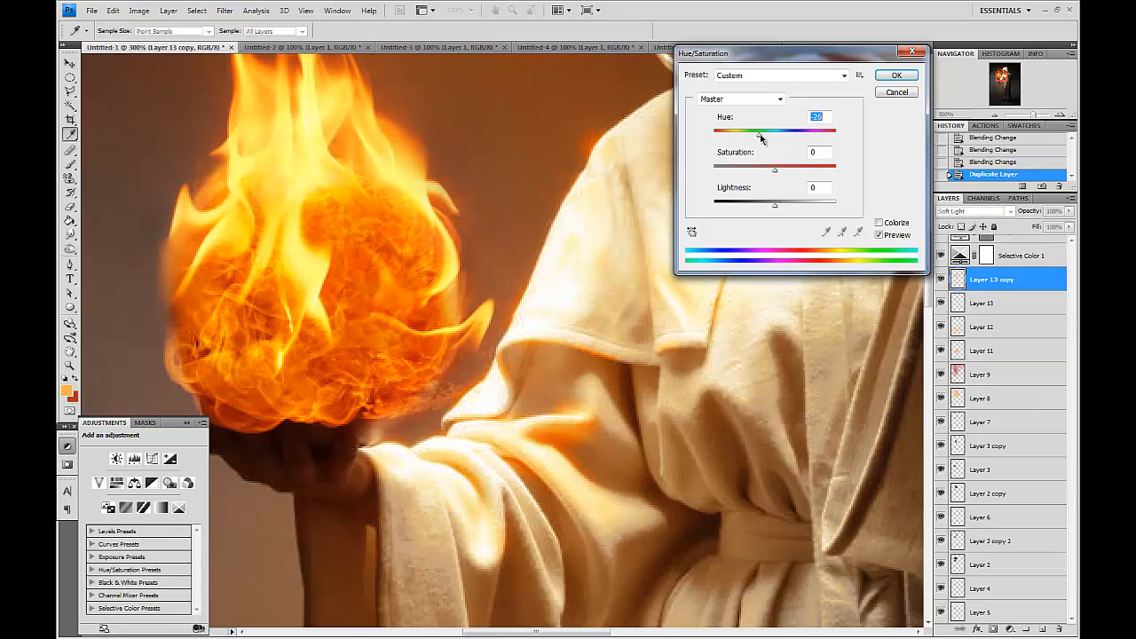
pyautogui.press('Return')
# Set Layer 13 copy's blend mode to Color Burn and its fill to 12%.
pyautogui.click(976, 210)
pyautogui.click(964, 397)
pyautogui.press('Down')
pyautogui.press('Down')
pyautogui.press('Down')
pyautogui.press('Down')
pyautogui.press('Down')
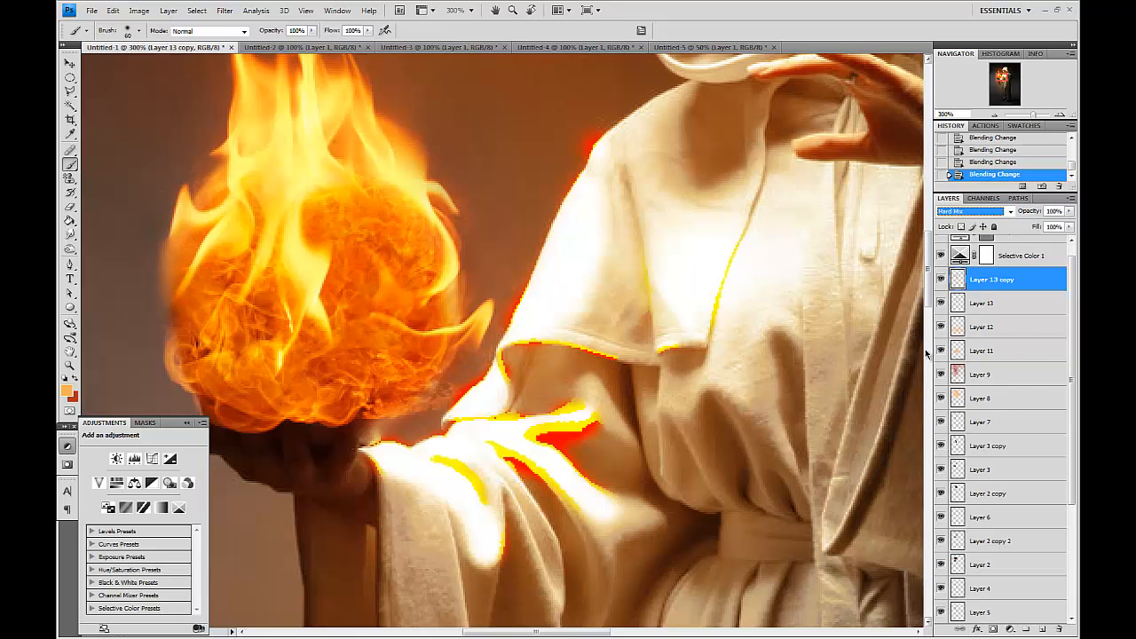
pyautogui.press('Down')
pyautogui.press('Down')
pyautogui.press('Down')
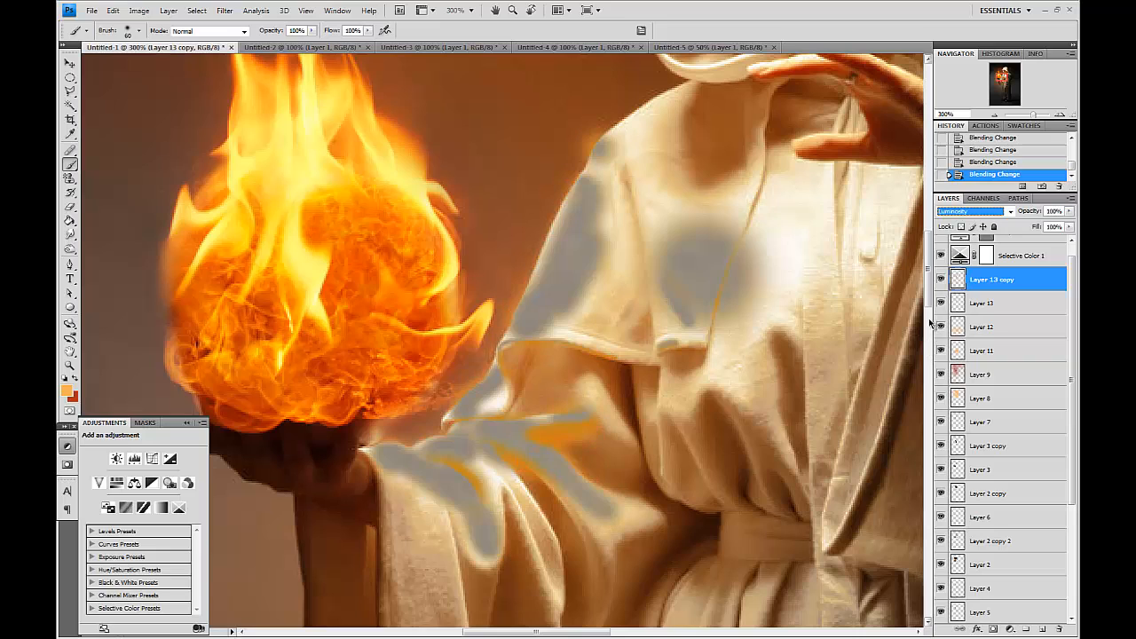
pyautogui.click(963, 210)
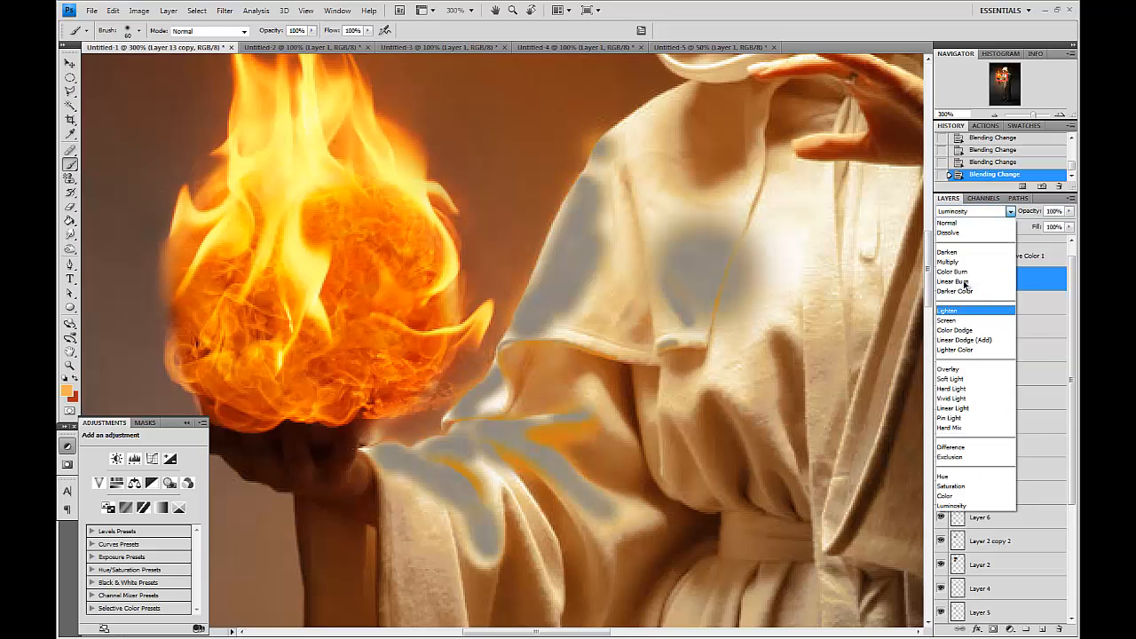
pyautogui.click(968, 270)
pyautogui.moveTo(1068, 228); pyautogui.dragTo(1021, 240)
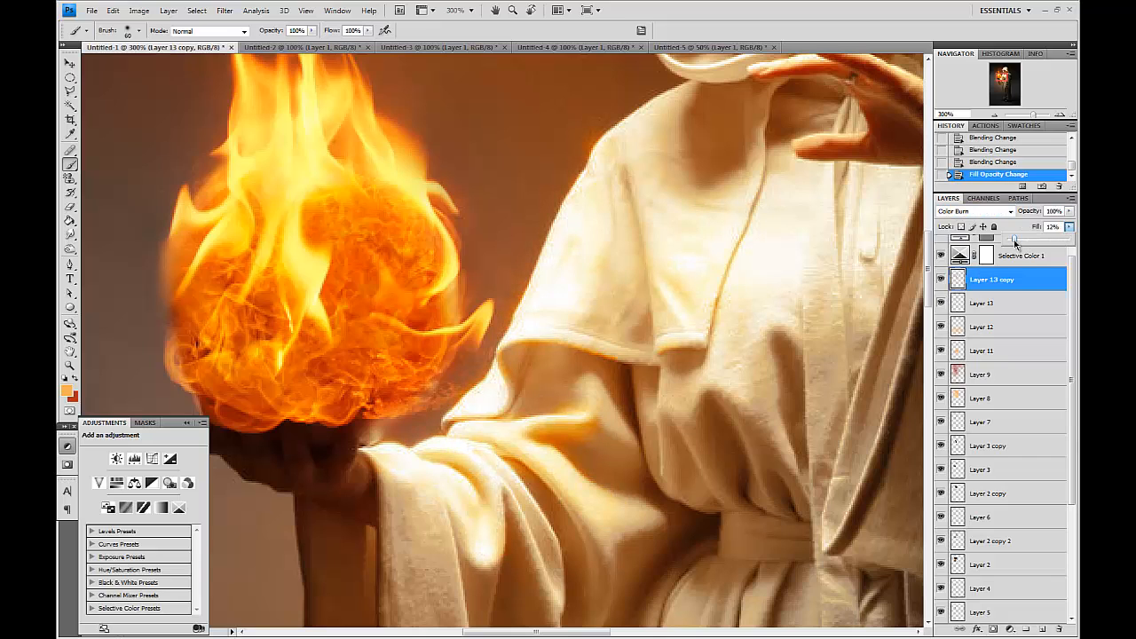
# Select Layer 13 and adjust its hue with Hue/Saturation.
pyautogui.click(1012, 303)
pyautogui.hotkey('ctrl', 'u')
pyautogui.moveTo(775, 204); pyautogui.dragTo(790, 213)
pyautogui.press('Return')
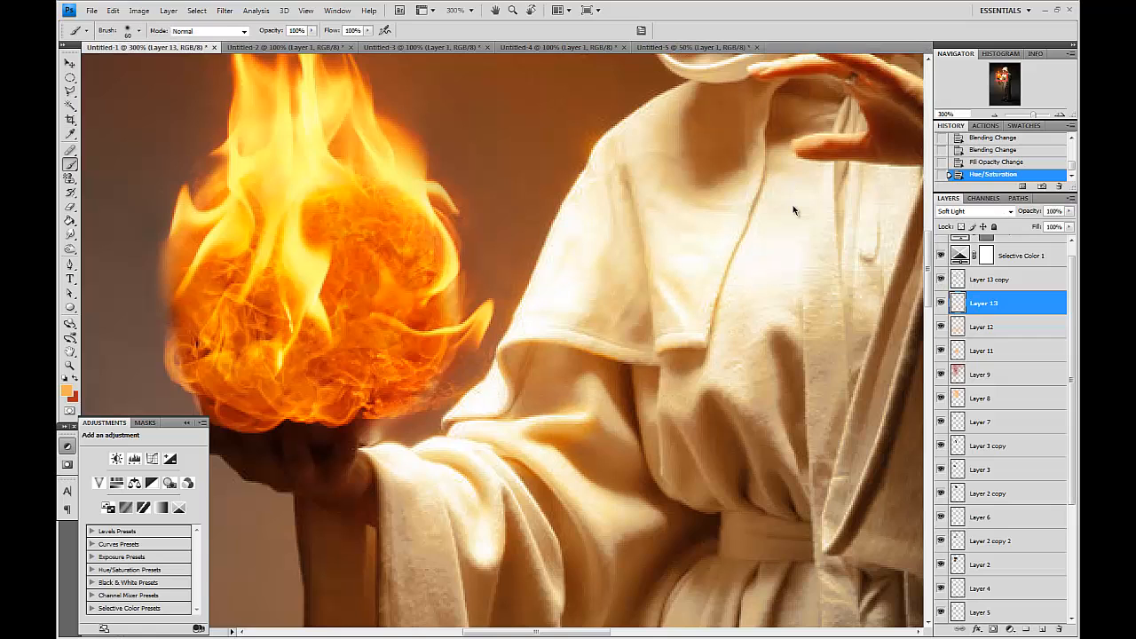
# Select Layer 1 copy 2 and darken the robe around the waist with the Burn tool, Midtones, 50% exposure.
pyautogui.hotkey('ctrl', '-')
pyautogui.scroll(2, 792, 205)
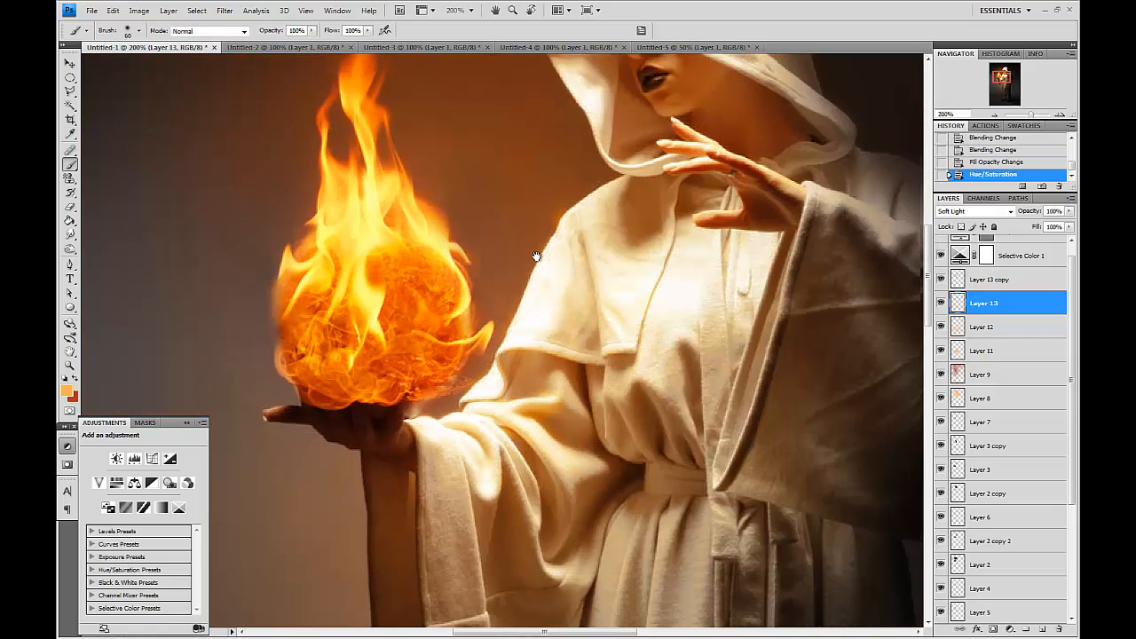
pyautogui.scroll(-1, 969, 383)
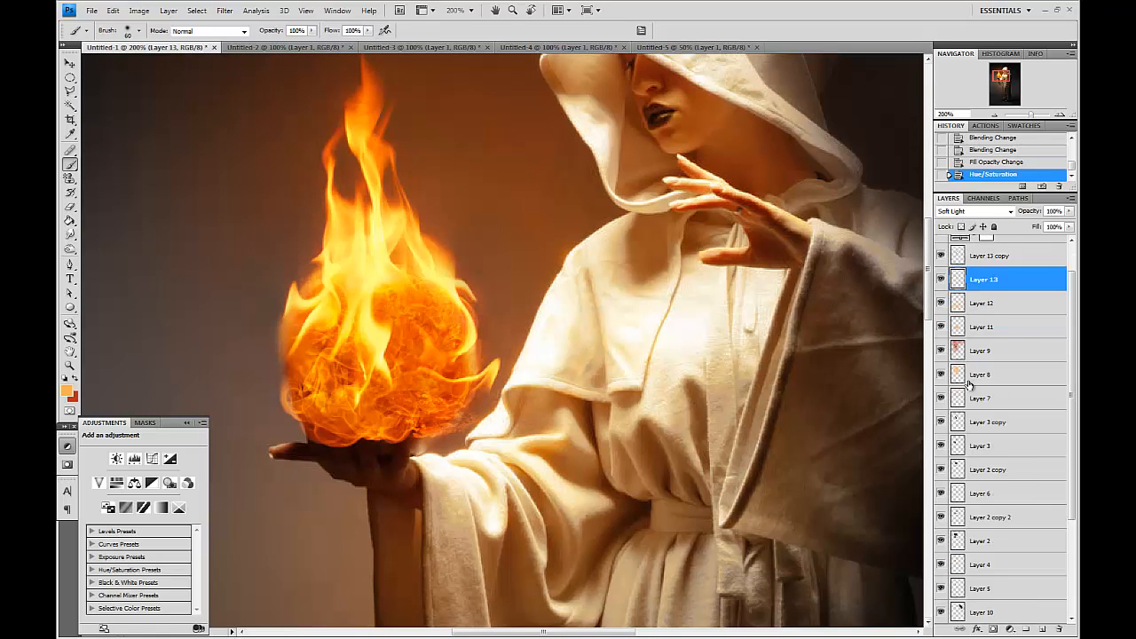
pyautogui.scroll(-3, 1020, 566)
pyautogui.click(994, 540)
pyautogui.moveTo(536, 432); pyautogui.dragTo(366, 401)
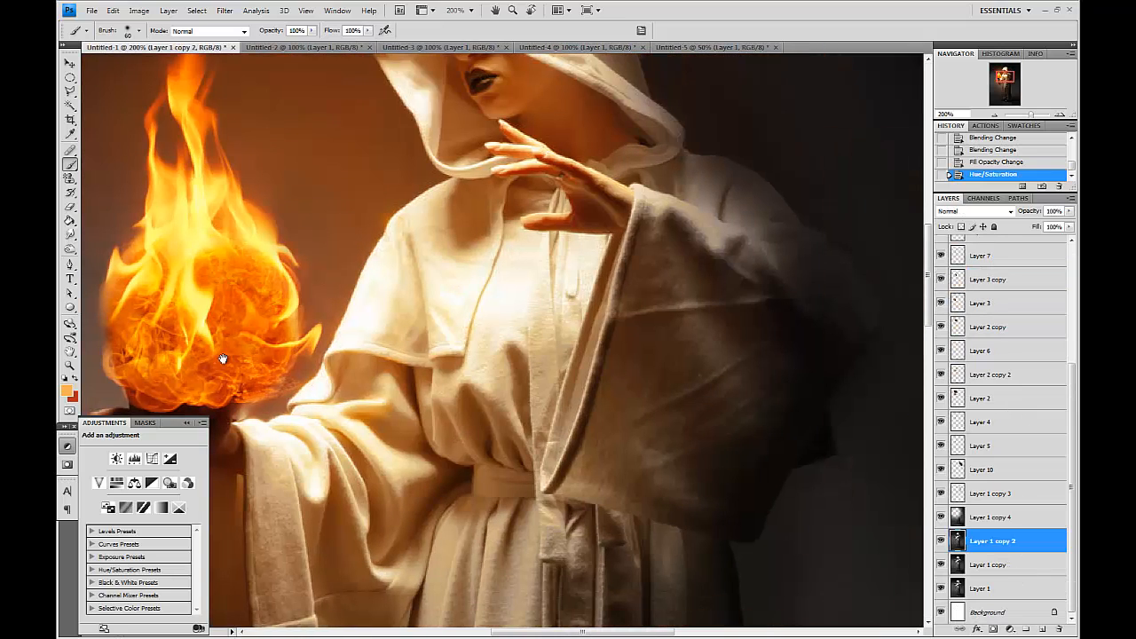
pyautogui.click(69, 247)
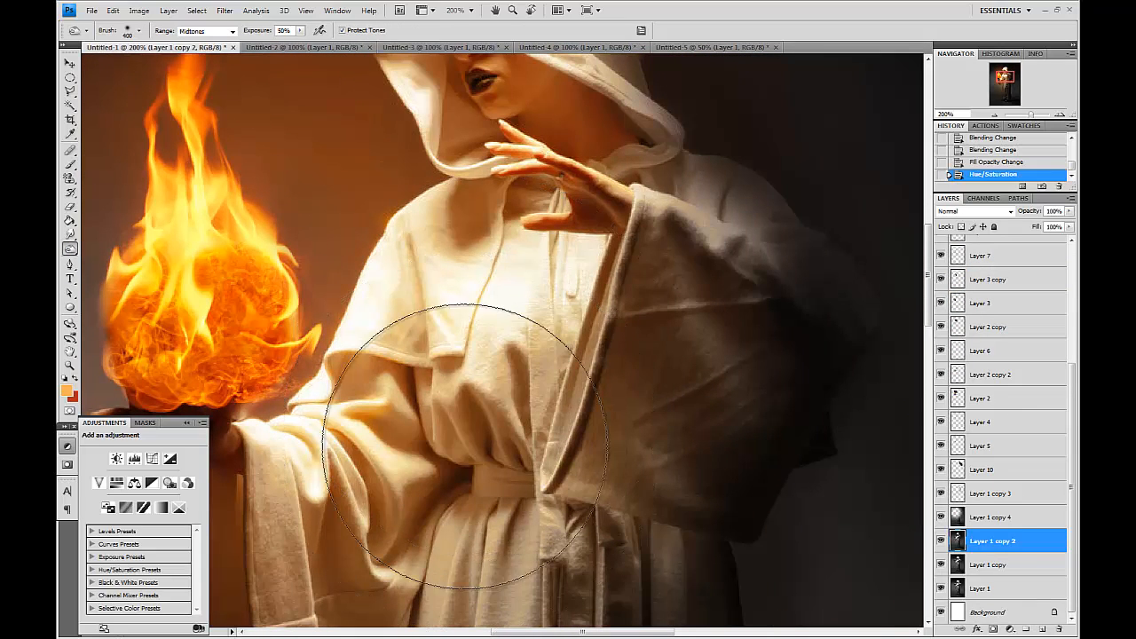
pyautogui.press(']')
pyautogui.click(494, 409)
pyautogui.click(494, 406)
pyautogui.click(493, 408)
pyautogui.moveTo(468, 468); pyautogui.dragTo(517, 380)
pyautogui.click(460, 437)
pyautogui.moveTo(366, 455); pyautogui.dragTo(469, 391)
pyautogui.click(469, 389)
pyautogui.click(484, 384)
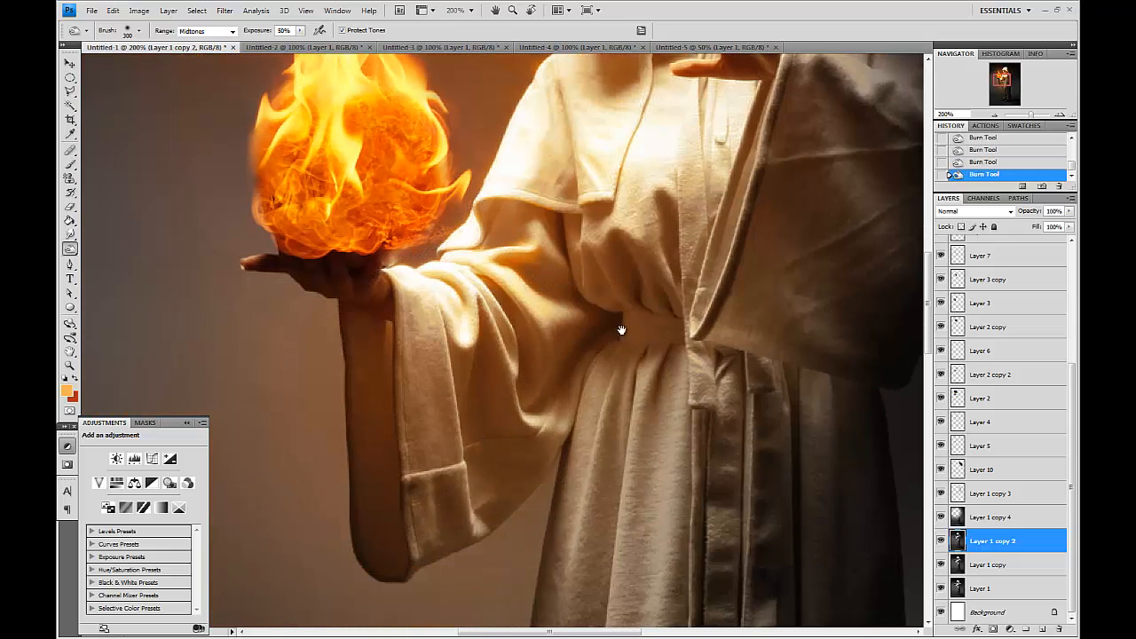
# Burn the robe's lower folds and the area around the hood.
pyautogui.moveTo(627, 322); pyautogui.dragTo(577, 495)
pyautogui.scroll(5, 654, 223)
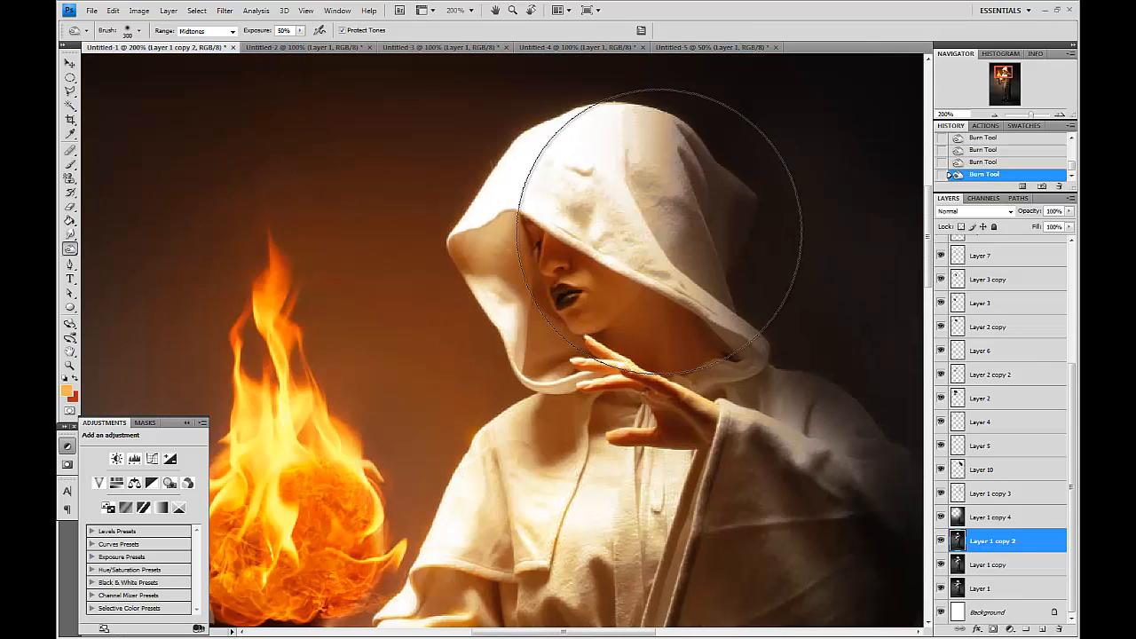
pyautogui.moveTo(707, 442); pyautogui.dragTo(801, 238)
pyautogui.moveTo(757, 335)
pyautogui.mouseDown()
pyautogui.moveTo(729, 418)
pyautogui.moveTo(700, 455)
pyautogui.moveTo(538, 497)
pyautogui.mouseUp()
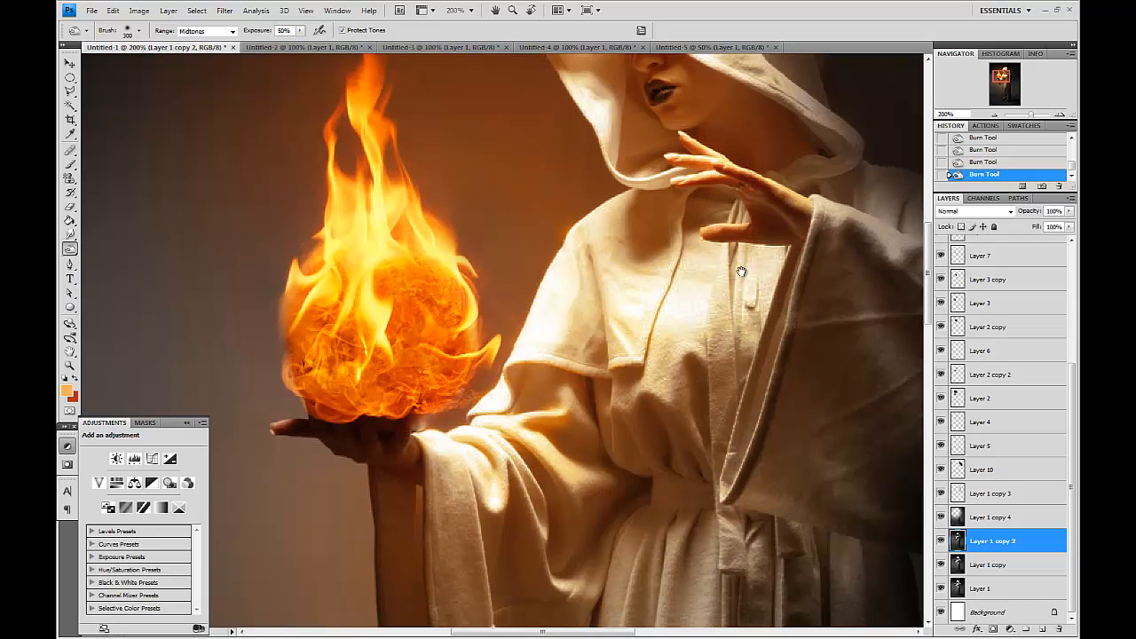
pyautogui.moveTo(745, 246); pyautogui.dragTo(687, 407)
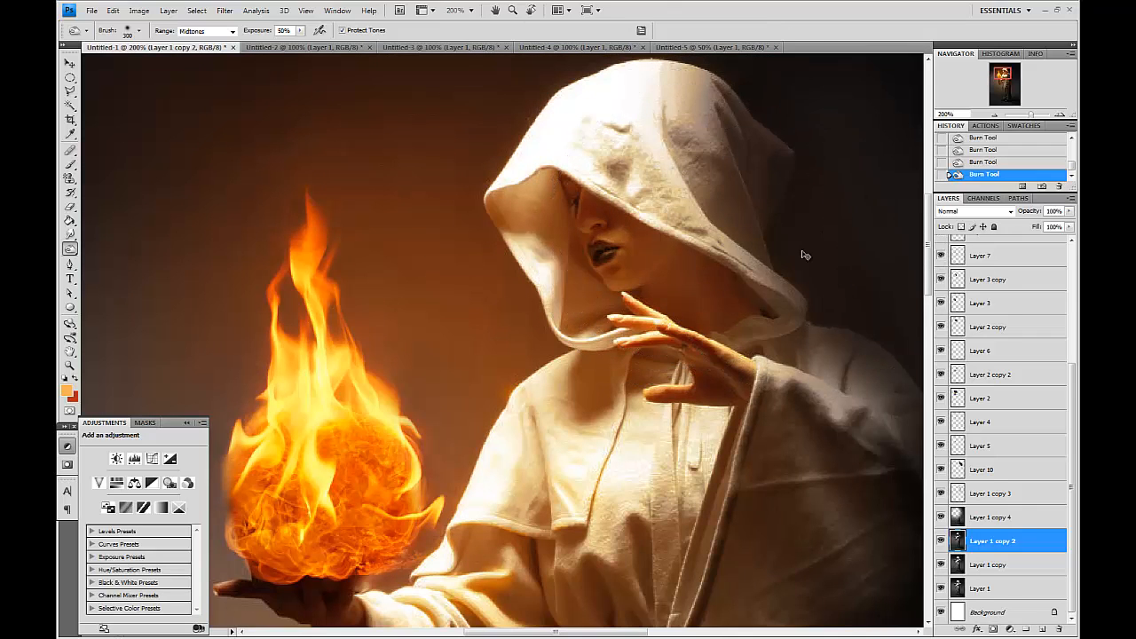
# Add a new empty layer above Layer 13 copy.
pyautogui.hotkey('ctrl', '+')
pyautogui.hotkey('ctrl', '+')
pyautogui.press('space')
pyautogui.moveTo(805, 255); pyautogui.dragTo(714, 421)
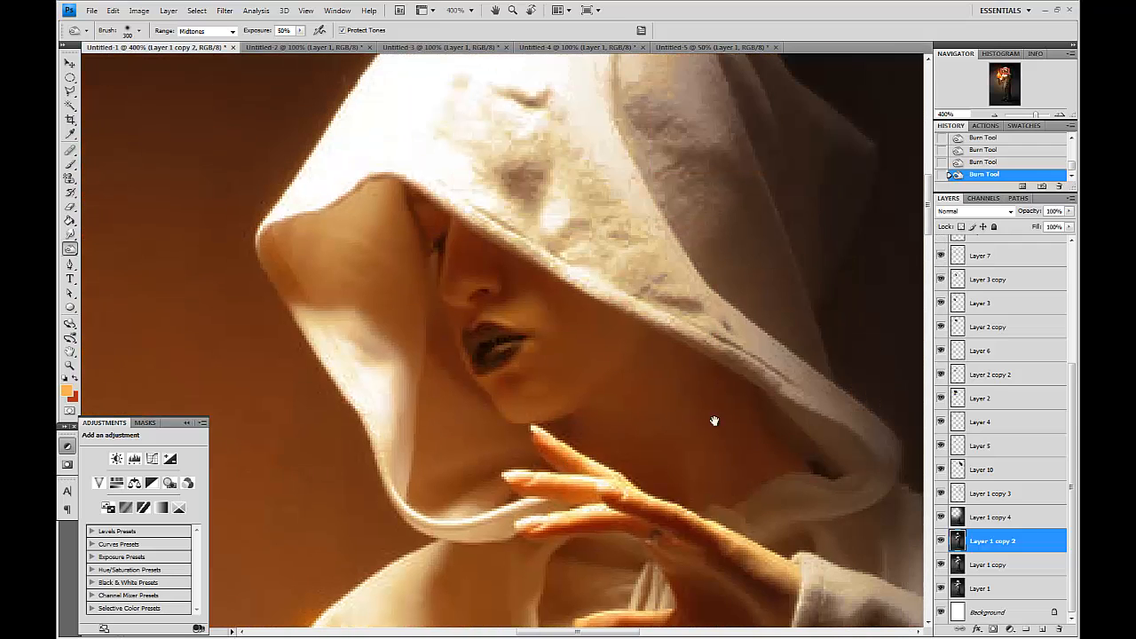
pyautogui.click(1012, 307)
pyautogui.scroll(3, 1011, 324)
pyautogui.click(1025, 295)
pyautogui.click(1049, 632)
# Sample a warm orange tone from the face as the foreground color.
pyautogui.hotkey('ctrl', '+')
pyautogui.hotkey('ctrl', '+')
pyautogui.click(70, 165)
pyautogui.click(66, 391)
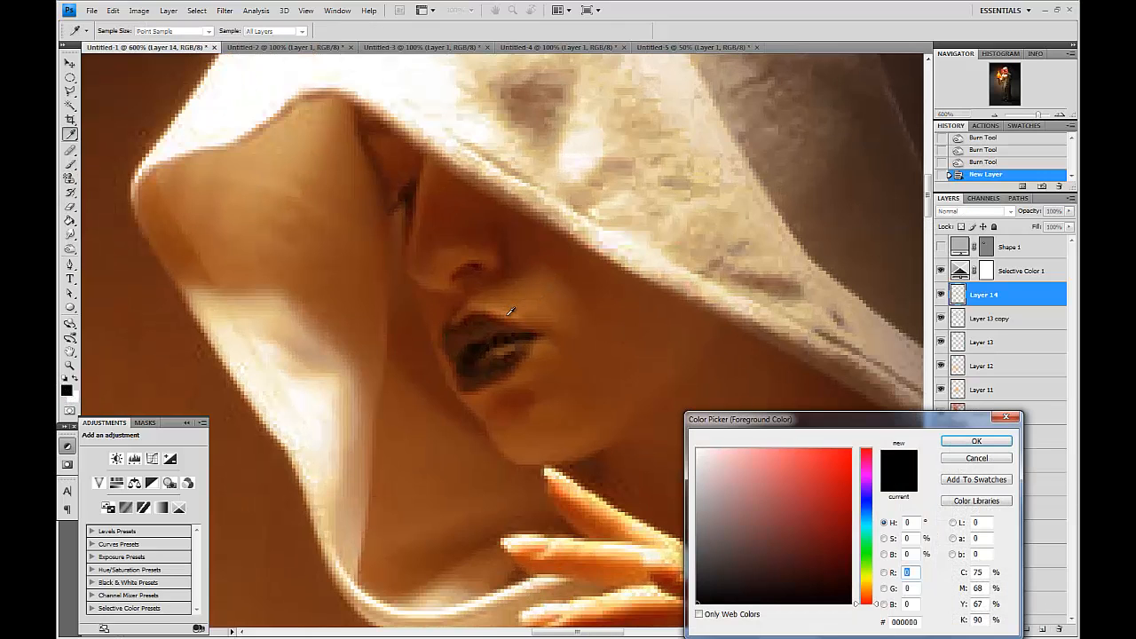
pyautogui.click(510, 310)
pyautogui.press('Return')
# Paint thin orange highlight strokes along the jawline and upper lip with a small brush.
pyautogui.press('[')
pyautogui.press('[')
pyautogui.press('[')
pyautogui.press('[')
pyautogui.moveTo(489, 426); pyautogui.dragTo(487, 420)
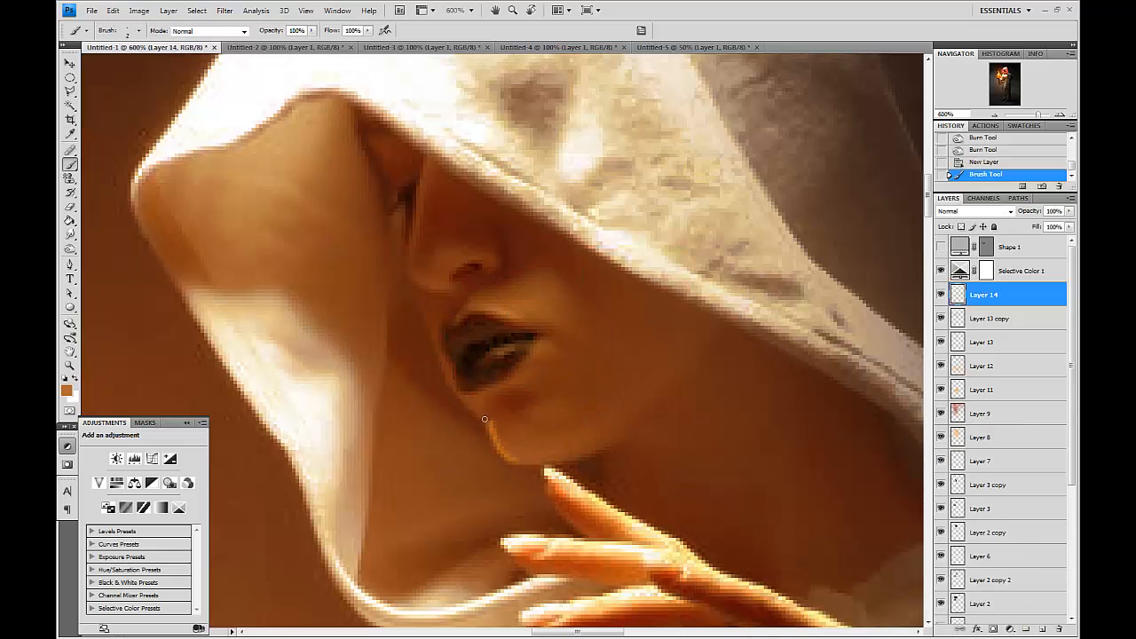
pyautogui.moveTo(424, 324); pyautogui.dragTo(433, 339)
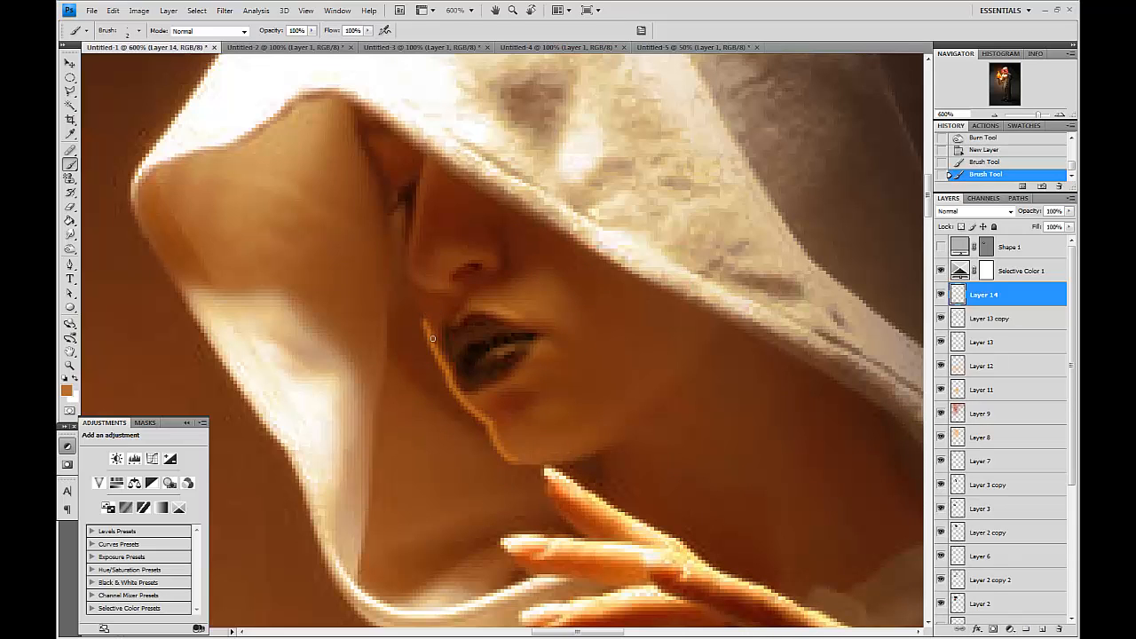
pyautogui.click(520, 320)
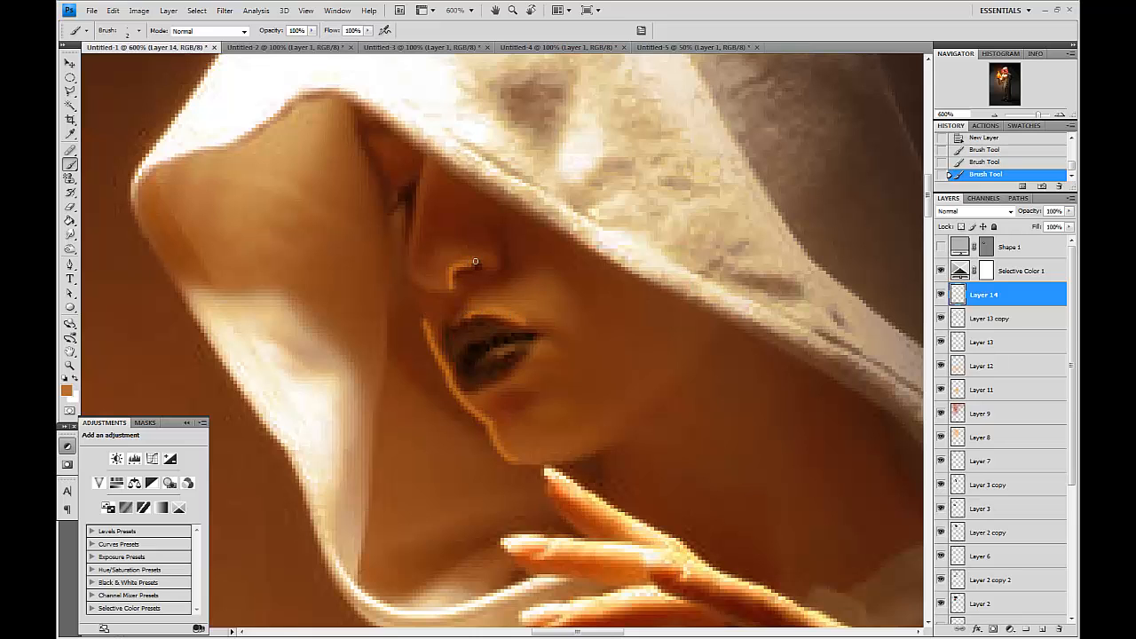
# Blend the painted highlights around the nose and lips with the Smudge tool at 23% strength.
pyautogui.click(70, 235)
pyautogui.press('[')
pyautogui.press('[')
pyautogui.press('[')
pyautogui.press('[')
pyautogui.press('[')
pyautogui.press('[')
pyautogui.moveTo(513, 460)
pyautogui.mouseDown()
pyautogui.moveTo(544, 464)
pyautogui.moveTo(503, 458)
pyautogui.moveTo(419, 325)
pyautogui.moveTo(482, 419)
pyautogui.mouseUp()
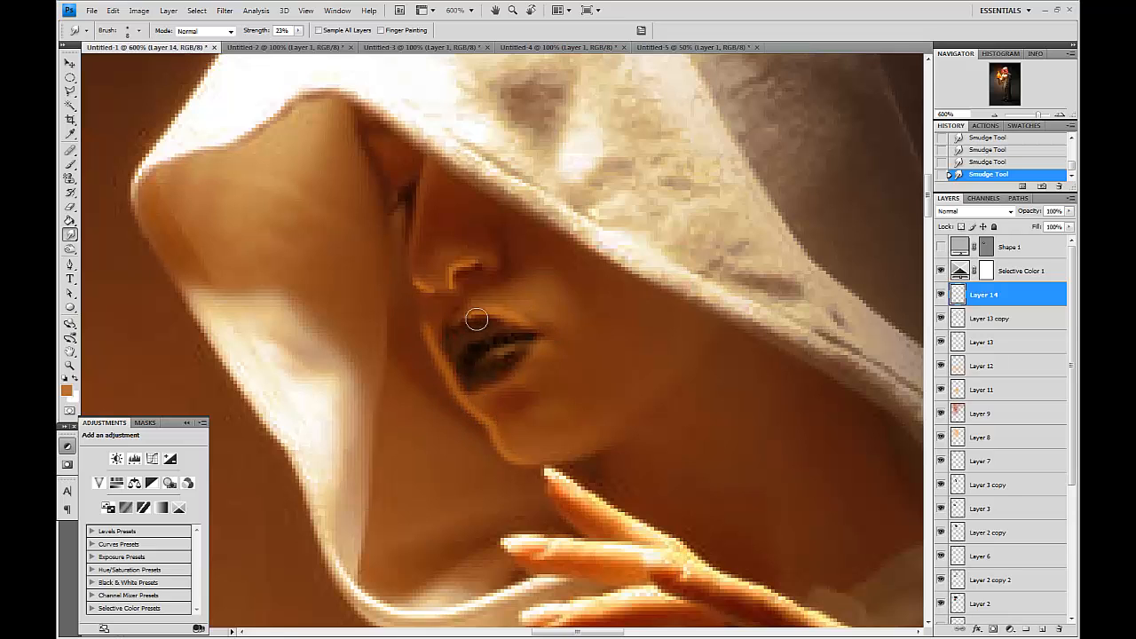
pyautogui.moveTo(445, 359); pyautogui.dragTo(447, 368)
pyautogui.press(']')
pyautogui.moveTo(442, 279)
pyautogui.mouseDown()
pyautogui.moveTo(494, 261)
pyautogui.moveTo(482, 266)
pyautogui.mouseUp()
pyautogui.moveTo(448, 304)
pyautogui.mouseDown()
pyautogui.moveTo(481, 264)
pyautogui.moveTo(446, 300)
pyautogui.moveTo(415, 250)
pyautogui.moveTo(423, 266)
pyautogui.mouseUp()
pyautogui.moveTo(472, 324); pyautogui.dragTo(461, 313)
pyautogui.moveTo(423, 263); pyautogui.dragTo(435, 262)
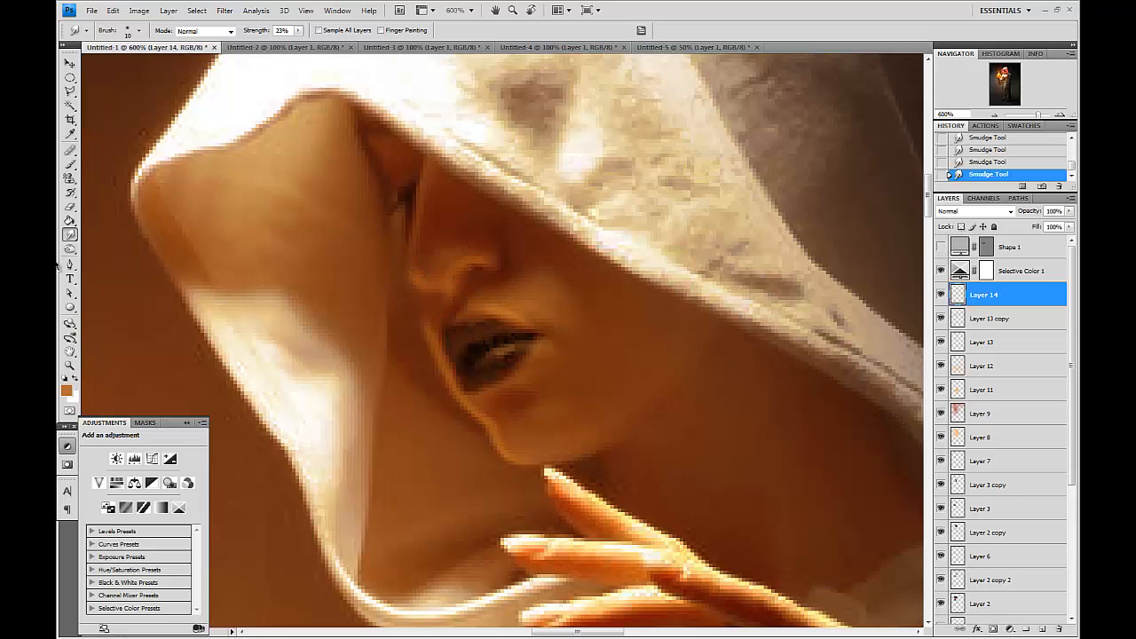
# Erase excess highlight near the nose and along the lip edge.
pyautogui.click(71, 207)
pyautogui.press('[')
pyautogui.press('[')
pyautogui.press('[')
pyautogui.press('[')
pyautogui.press('[')
pyautogui.press('[')
pyautogui.press('[')
pyautogui.press('[')
pyautogui.press('[')
pyautogui.press('[')
pyautogui.press('[')
pyautogui.press('[')
pyautogui.press('[')
pyautogui.press('[')
pyautogui.press('[')
pyautogui.press('[')
pyautogui.press('[')
pyautogui.press('[')
pyautogui.press('[')
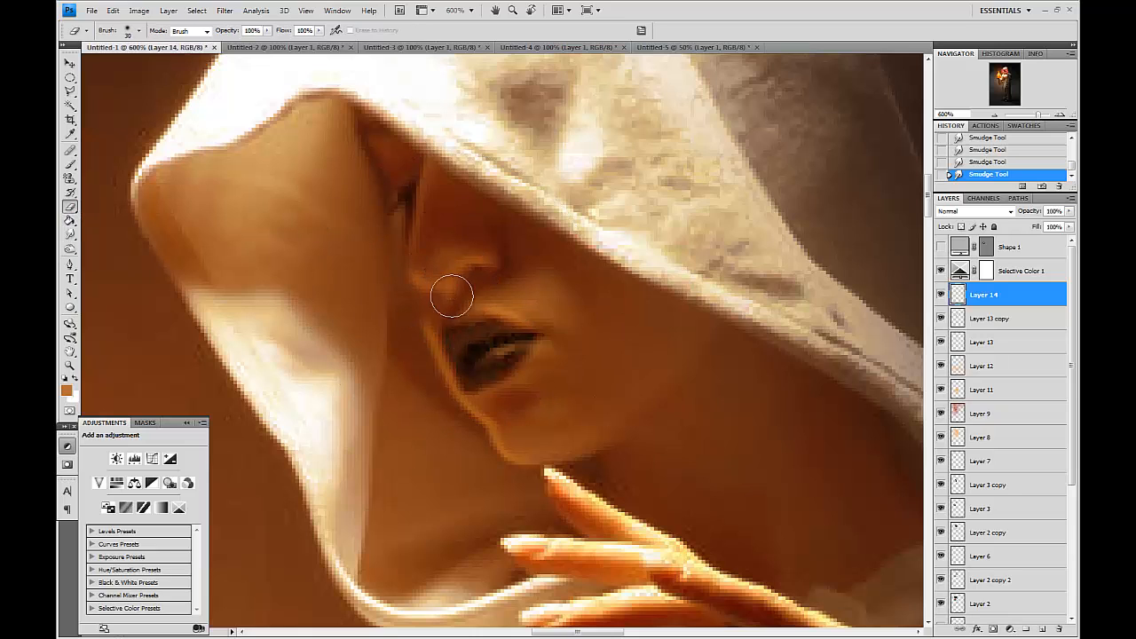
pyautogui.moveTo(453, 295)
pyautogui.mouseDown()
pyautogui.moveTo(481, 271)
pyautogui.moveTo(443, 280)
pyautogui.mouseUp()
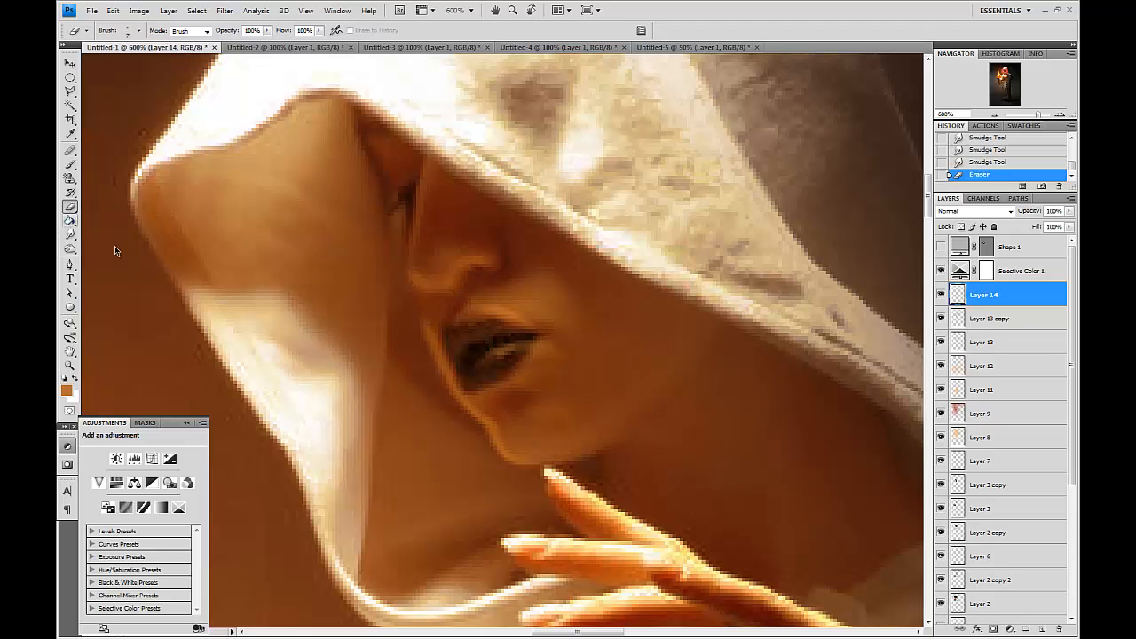
pyautogui.press(']')
pyautogui.press(']')
pyautogui.press(']')
pyautogui.press(']')
pyautogui.click(423, 339)
pyautogui.click(420, 344)
pyautogui.click(430, 351)
# Create another new layer and paint orange highlights along the chin and lower lip.
pyautogui.click(70, 165)
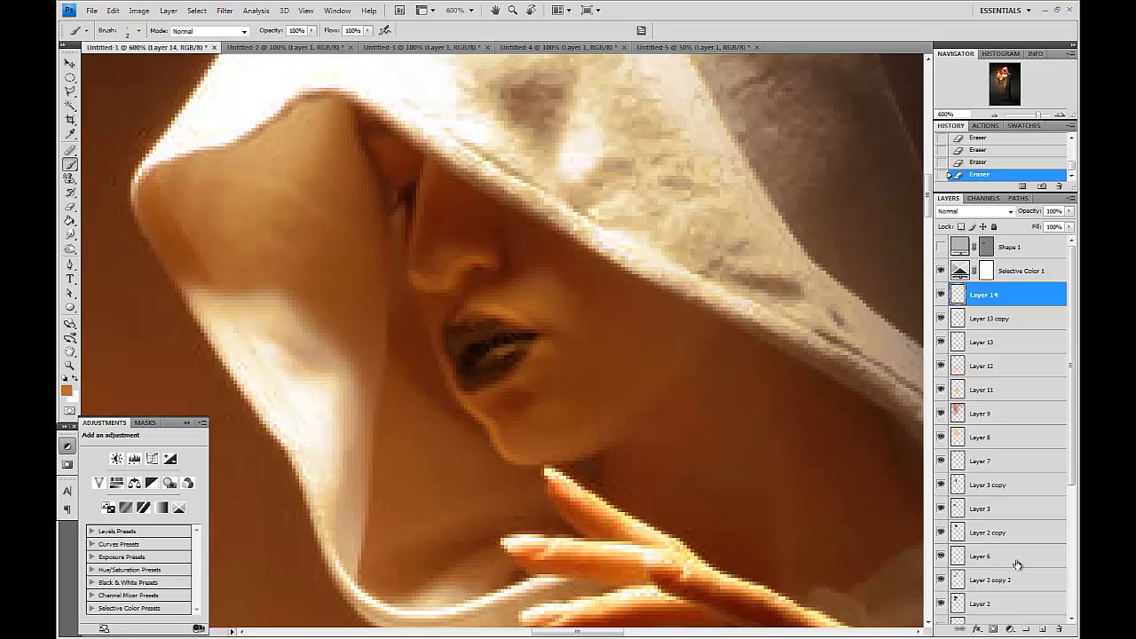
pyautogui.hotkey('ctrl', 'shift', 'alt', 'n')
pyautogui.moveTo(517, 379); pyautogui.dragTo(495, 391)
pyautogui.moveTo(502, 390); pyautogui.dragTo(530, 365)
pyautogui.moveTo(540, 451)
pyautogui.mouseDown()
pyautogui.moveTo(504, 441)
pyautogui.moveTo(477, 407)
pyautogui.mouseUp()
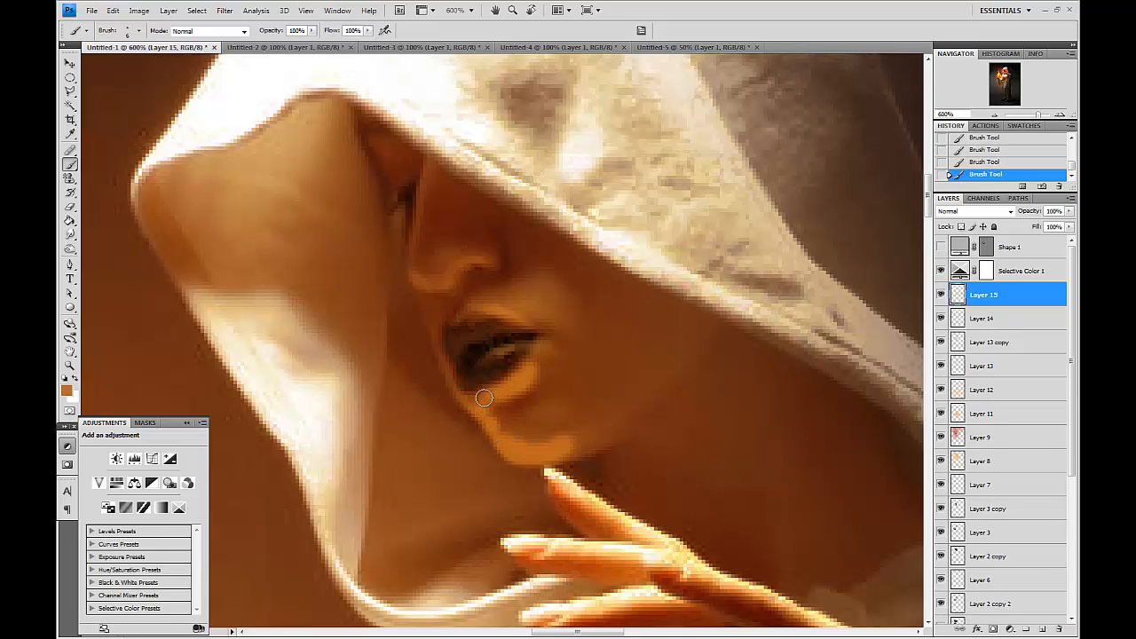
# Smudge the chin highlights to blend them into the skin.
pyautogui.click(70, 236)
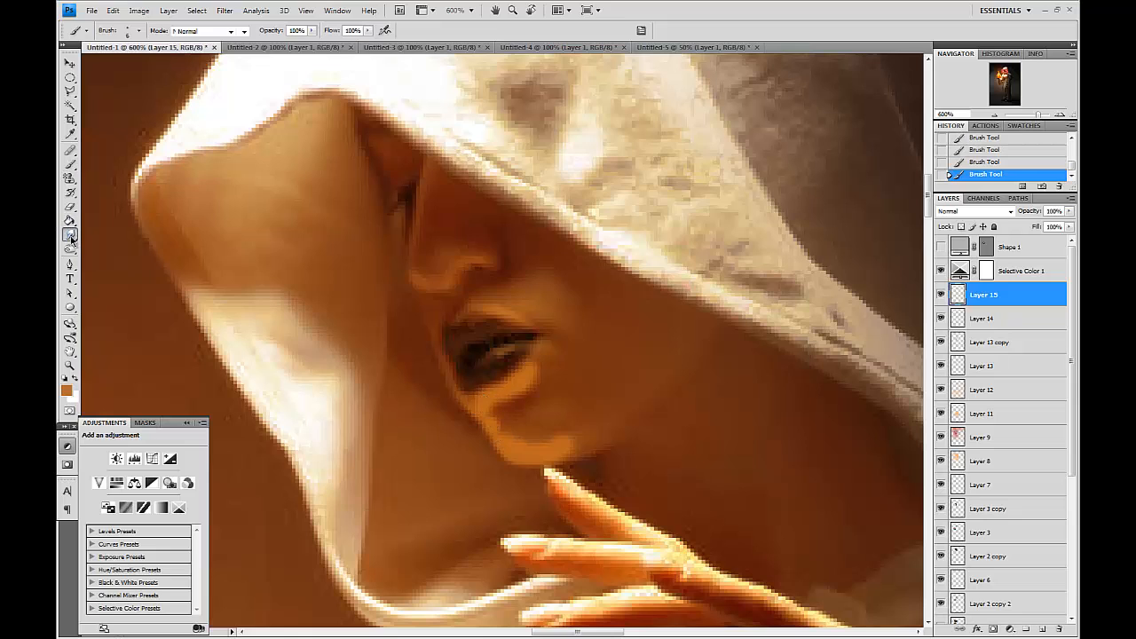
pyautogui.moveTo(533, 374); pyautogui.dragTo(554, 338)
pyautogui.moveTo(518, 394); pyautogui.dragTo(537, 365)
pyautogui.moveTo(537, 366)
pyautogui.mouseDown()
pyautogui.moveTo(529, 354)
pyautogui.moveTo(519, 381)
pyautogui.mouseUp()
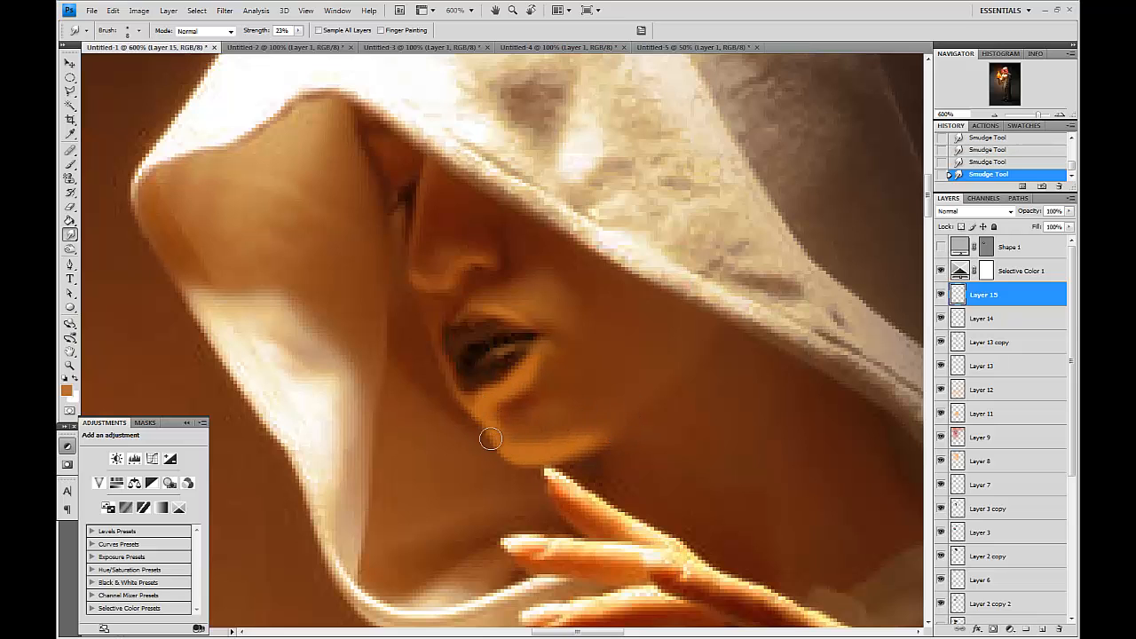
# Erase stray highlight around the chin with the Eraser.
pyautogui.click(70, 208)
pyautogui.press('[')
pyautogui.press('[')
pyautogui.press('[')
pyautogui.press(']')
pyautogui.moveTo(510, 427); pyautogui.dragTo(505, 429)
pyautogui.moveTo(506, 429); pyautogui.dragTo(540, 379)
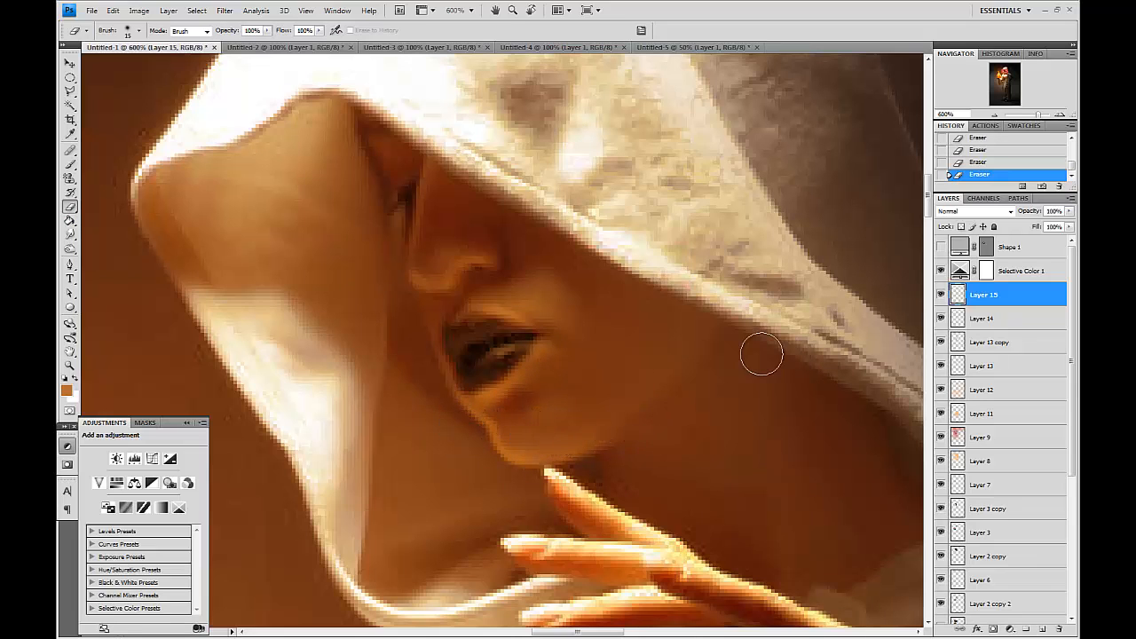
# Toggle the highlight layer on and off to compare the face at full view.
pyautogui.hotkey('ctrl', '-')
pyautogui.hotkey('ctrl', '-')
pyautogui.hotkey('ctrl', '-')
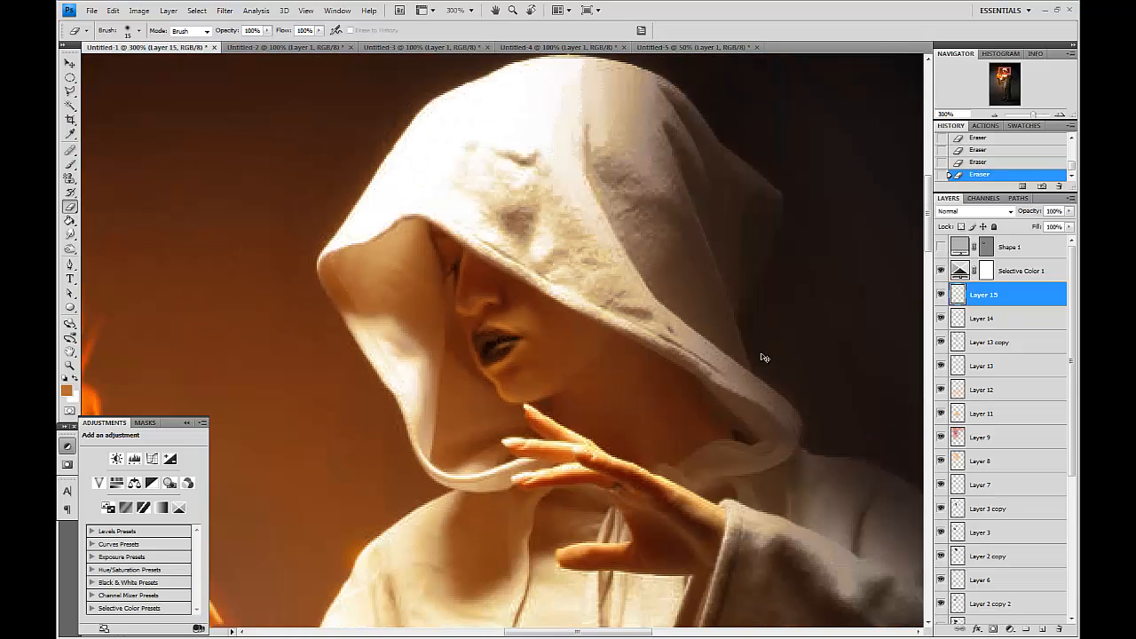
pyautogui.hotkey('ctrl', '-')
pyautogui.hotkey('ctrl', '-')
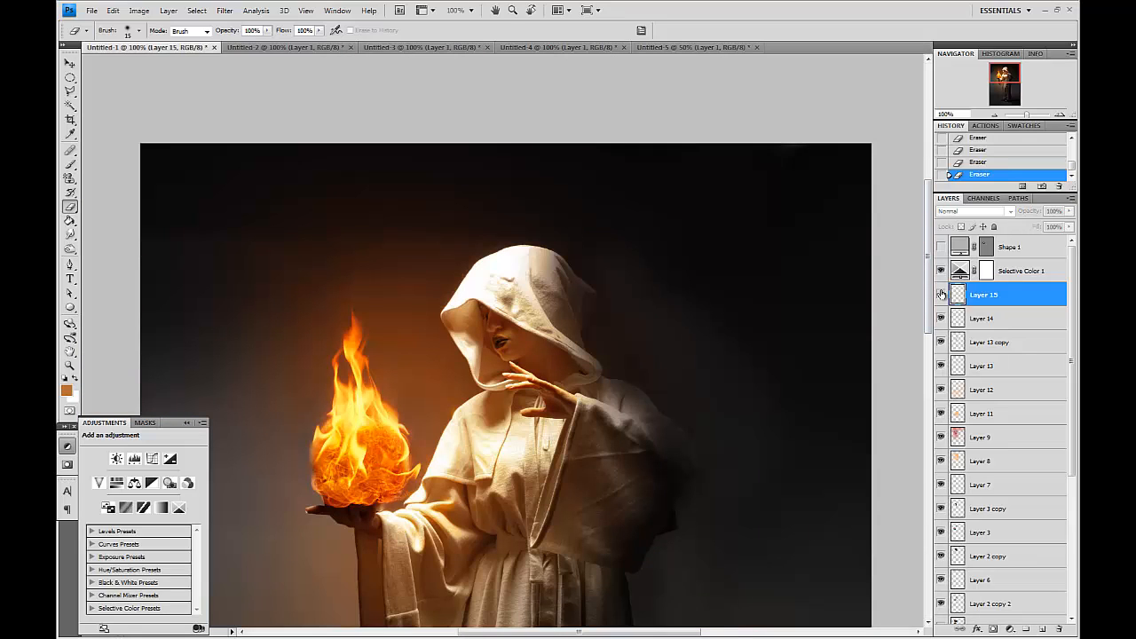
pyautogui.click(941, 318)
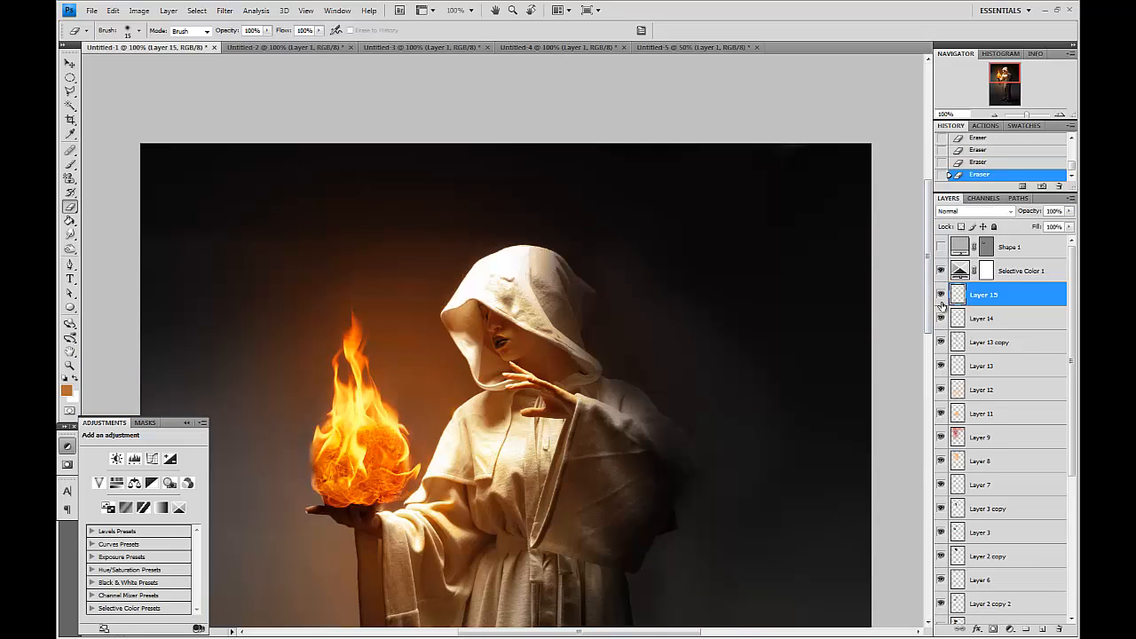
pyautogui.moveTo(942, 302); pyautogui.dragTo(941, 320)
pyautogui.hotkey('ctrl', '+')
pyautogui.hotkey('ctrl', '+')
pyautogui.hotkey('ctrl', '+')
pyautogui.hotkey('ctrl', '+')
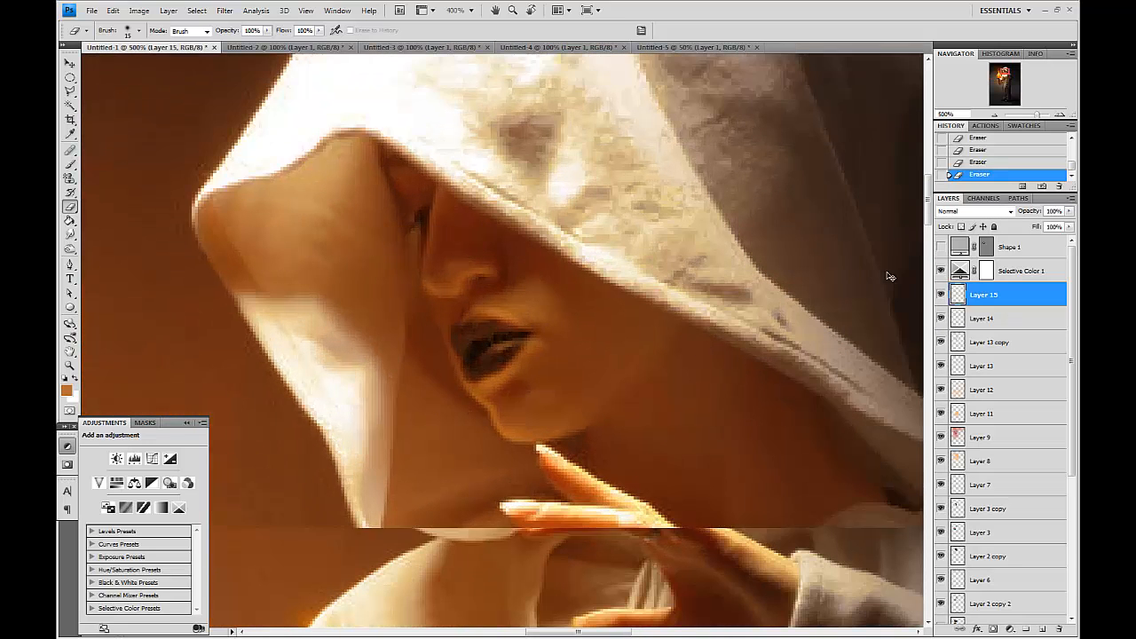
# Add a new layer above Layer 14 and sample an orange tone from the face as foreground color.
pyautogui.click(1012, 319)
pyautogui.click(1043, 629)
pyautogui.click(70, 165)
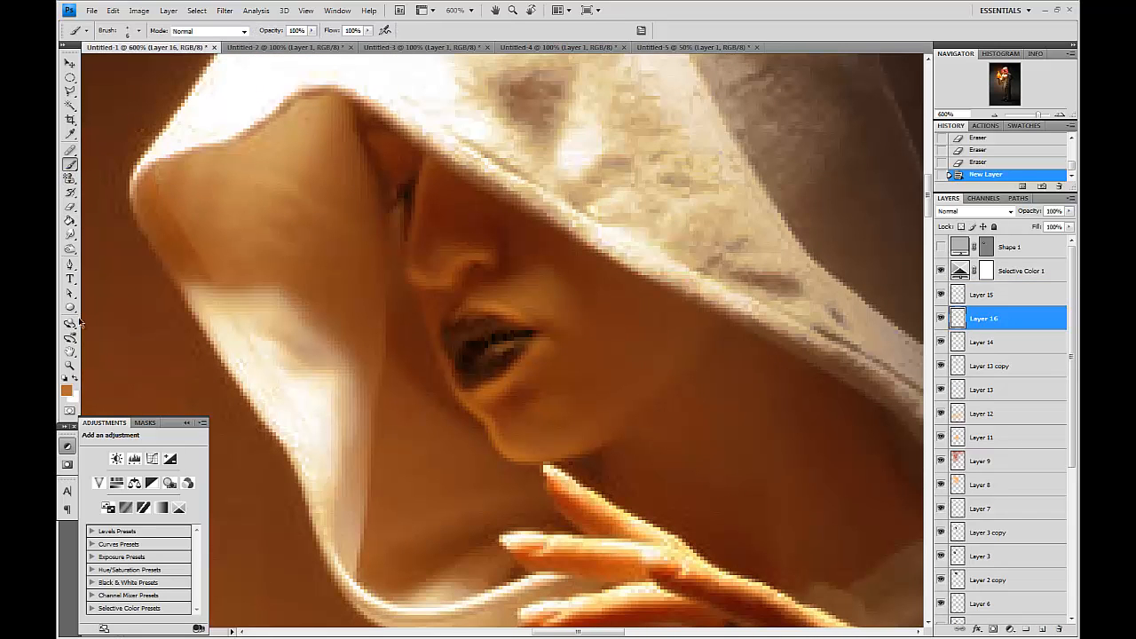
pyautogui.click(69, 393)
pyautogui.click(475, 406)
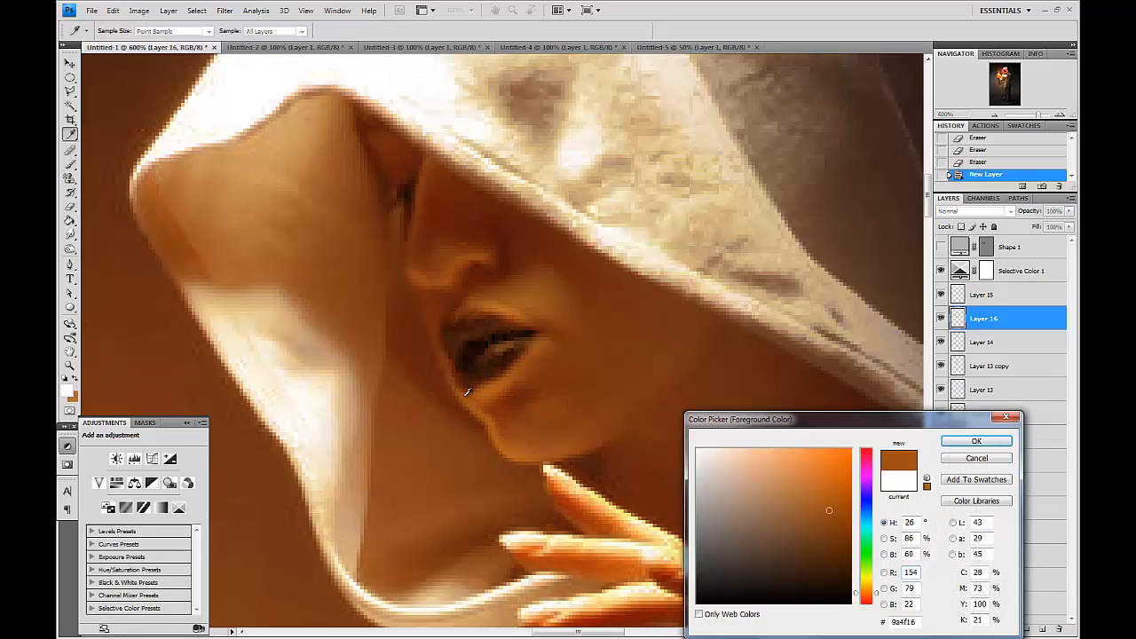
pyautogui.press('Return')
# Try painting glow spots under the lower lip in orange and in light yellow e3c961.
pyautogui.click(528, 441)
pyautogui.hotkey('ctrl', 'z')
pyautogui.click(69, 391)
pyautogui.click(761, 453)
pyautogui.click(872, 586)
pyautogui.click(779, 459)
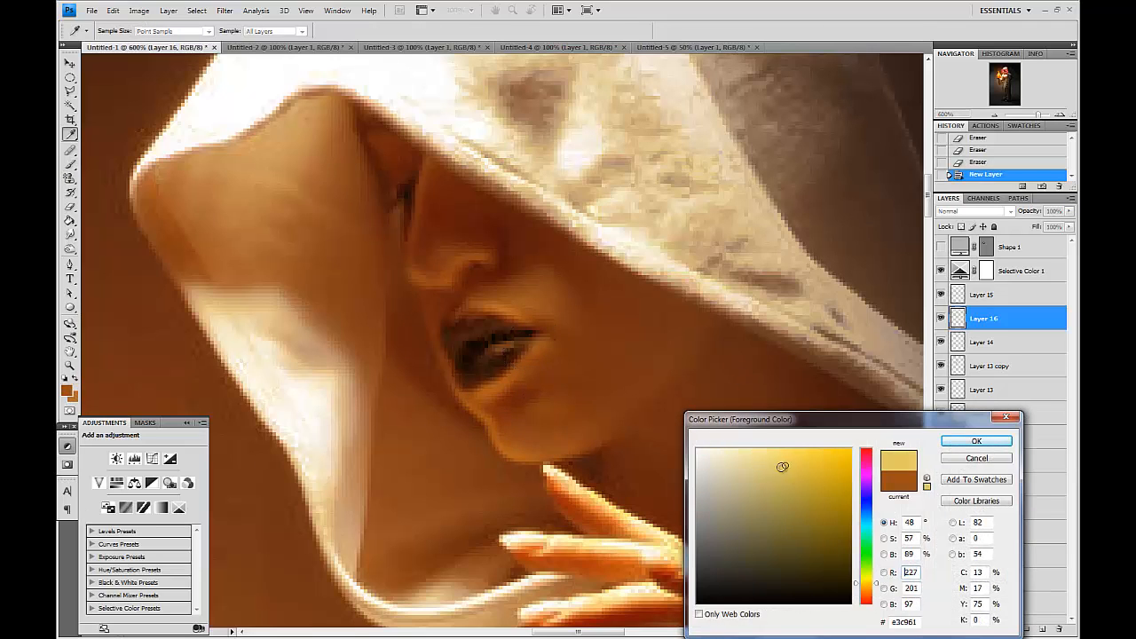
pyautogui.press('Return')
pyautogui.click(524, 441)
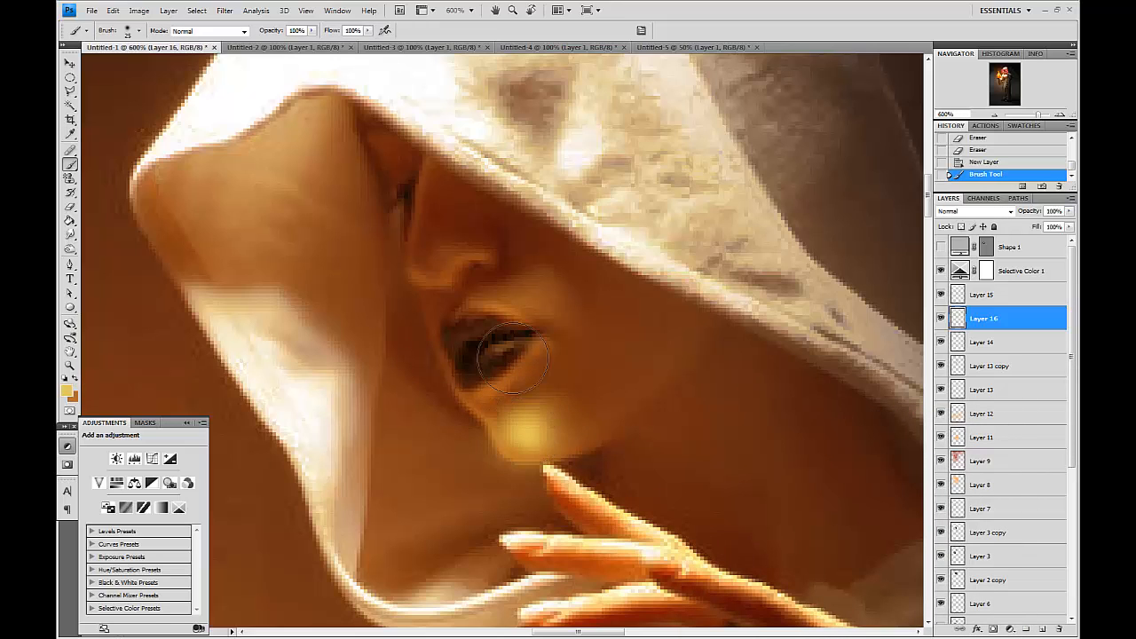
pyautogui.hotkey('ctrl', 'z')
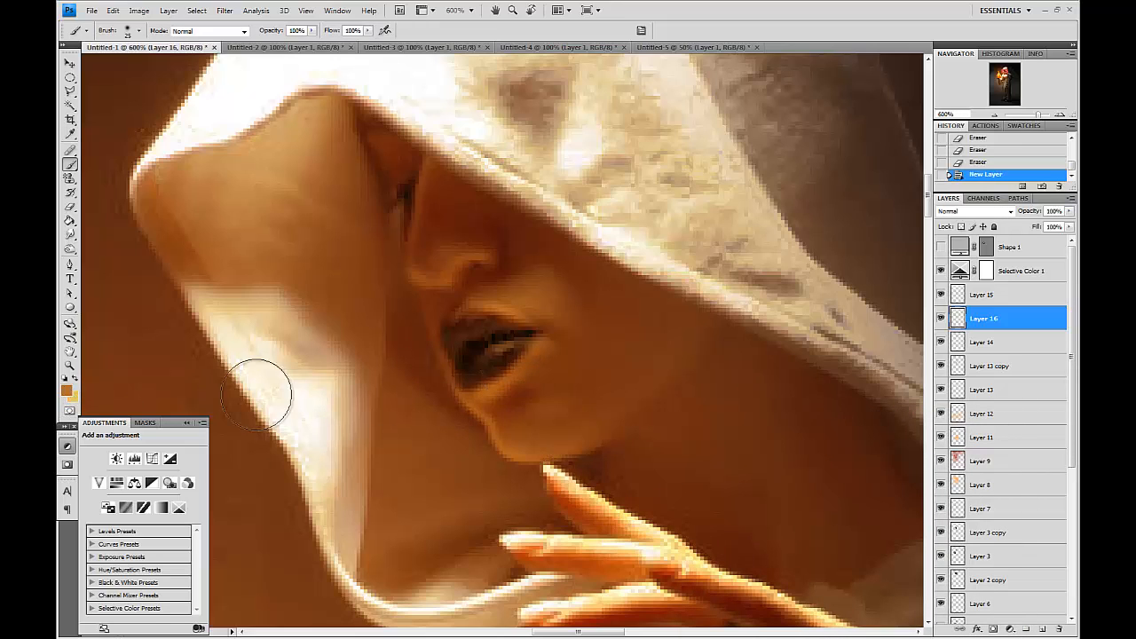
pyautogui.click(515, 430)
pyautogui.hotkey('ctrl', 'z')
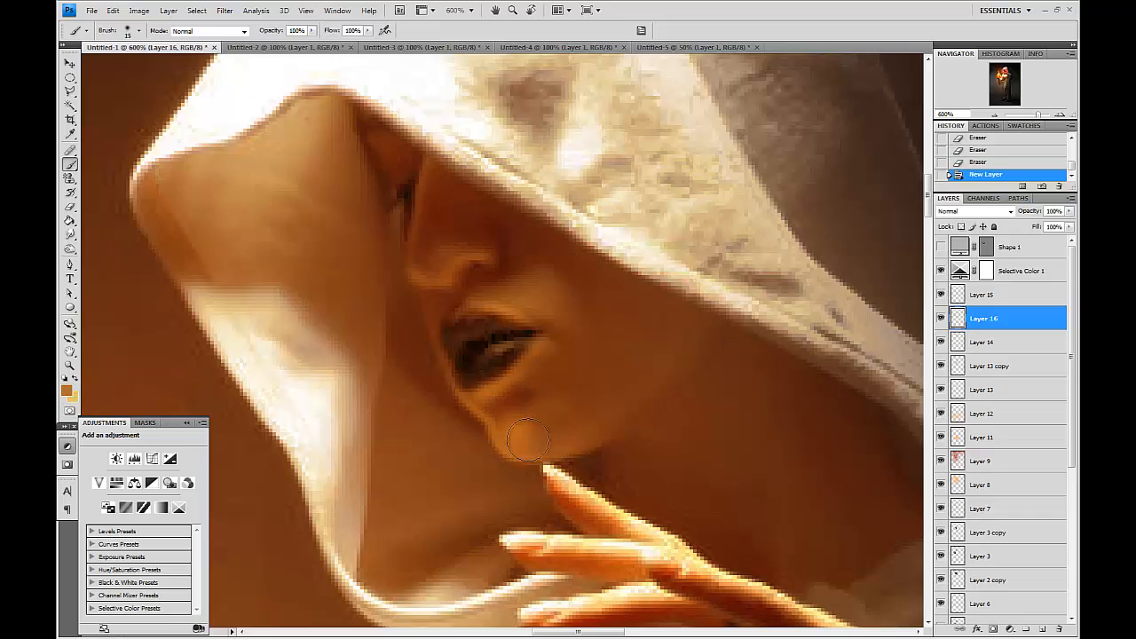
# Dab small orange glow spots on the chin, cheek and nose.
pyautogui.click(521, 440)
pyautogui.click(542, 442)
pyautogui.click(533, 302)
pyautogui.press('[')
pyautogui.click(442, 262)
# Smudge the new glow spots into the cheek and chin.
pyautogui.click(70, 235)
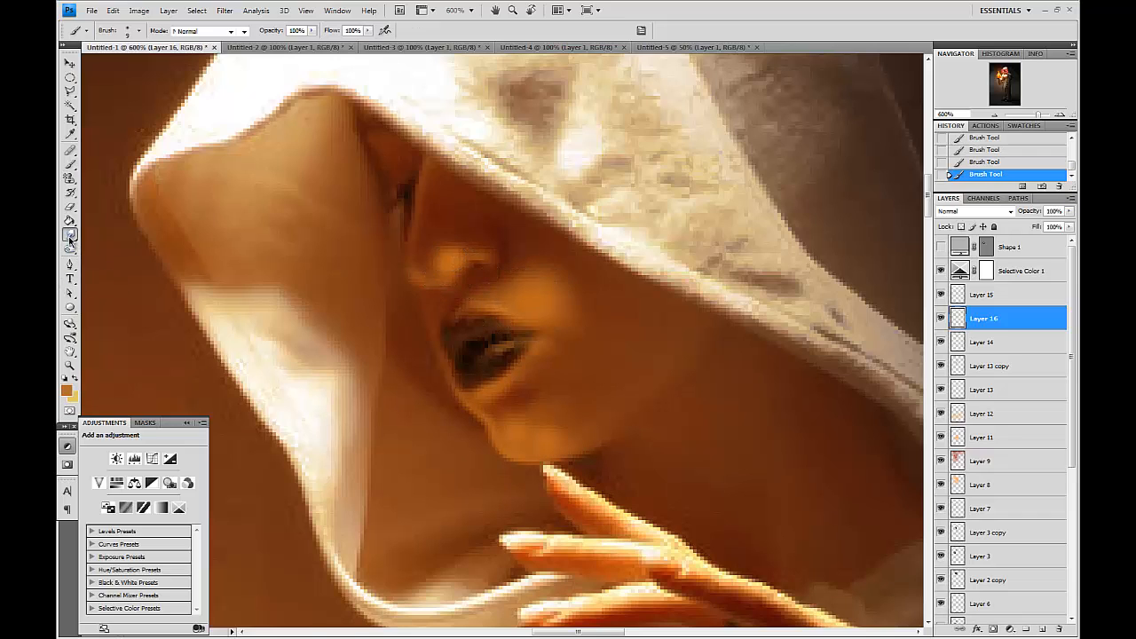
pyautogui.moveTo(495, 286)
pyautogui.mouseDown()
pyautogui.moveTo(519, 266)
pyautogui.moveTo(568, 313)
pyautogui.moveTo(554, 302)
pyautogui.mouseUp()
pyautogui.moveTo(559, 328); pyautogui.dragTo(578, 316)
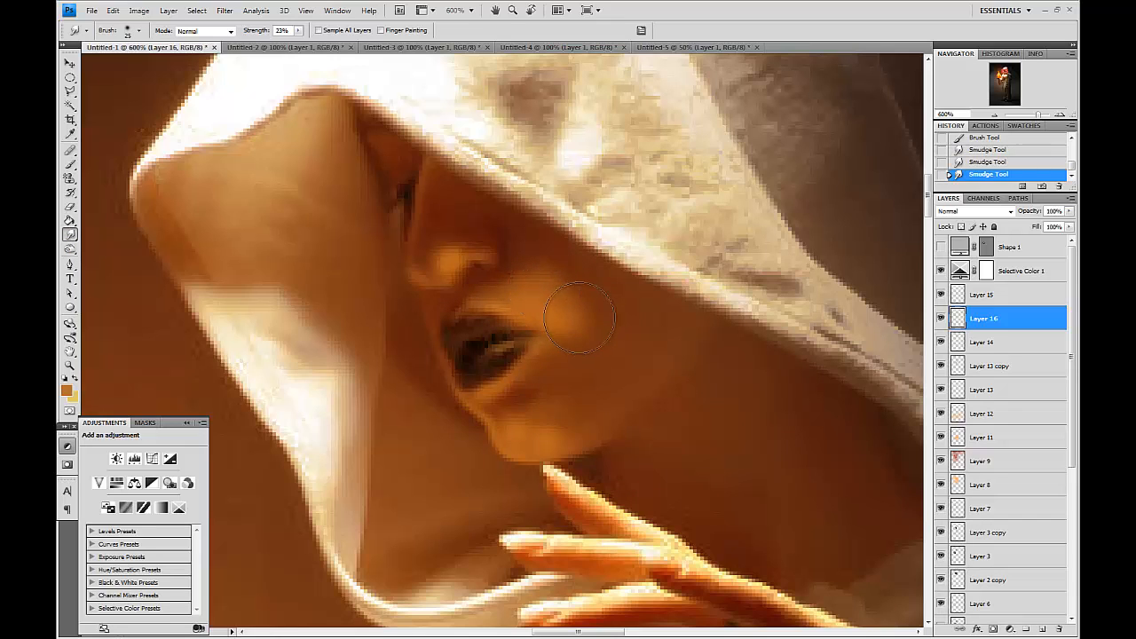
pyautogui.moveTo(549, 419); pyautogui.dragTo(545, 428)
pyautogui.moveTo(591, 325)
pyautogui.mouseDown()
pyautogui.moveTo(539, 248)
pyautogui.moveTo(448, 231)
pyautogui.moveTo(429, 231)
pyautogui.moveTo(424, 245)
pyautogui.moveTo(421, 233)
pyautogui.moveTo(467, 218)
pyautogui.moveTo(453, 236)
pyautogui.moveTo(473, 224)
pyautogui.moveTo(515, 233)
pyautogui.mouseUp()
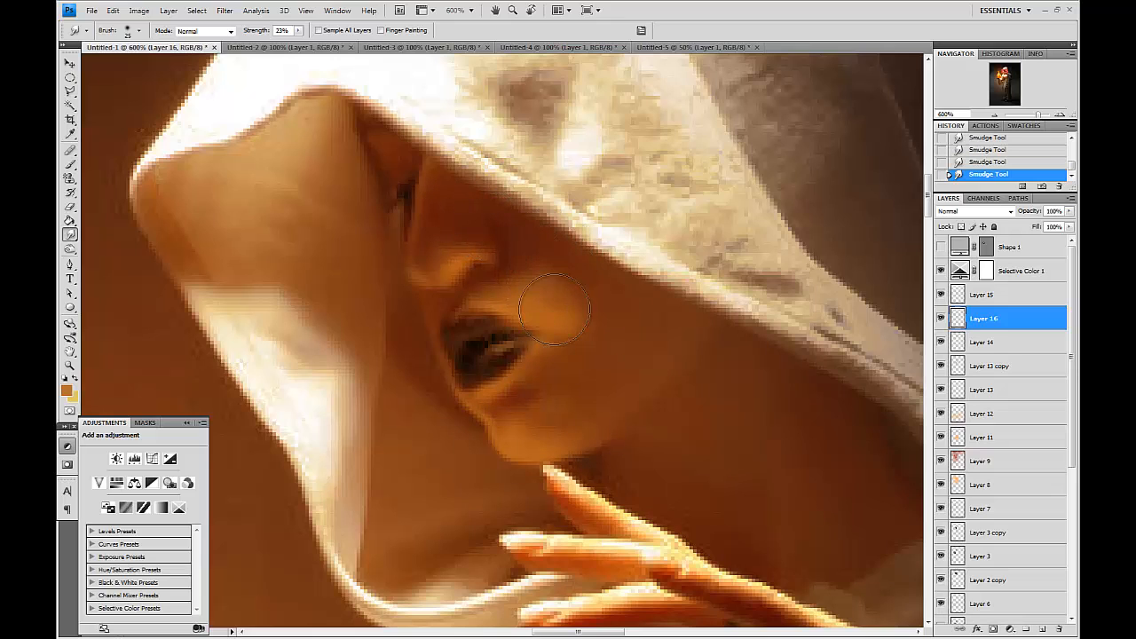
# Erase the glow along the hood's edge above the cheek with a larger eraser.
pyautogui.click(71, 207)
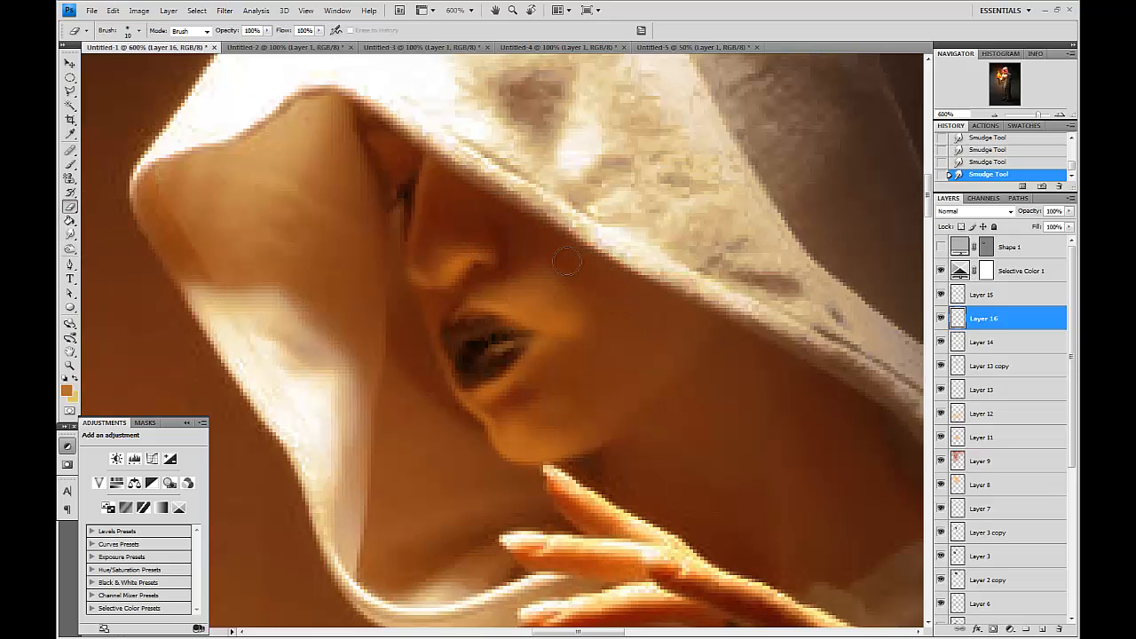
pyautogui.press(']')
pyautogui.press(']')
pyautogui.press(']')
pyautogui.click(537, 274)
pyautogui.click(544, 276)
pyautogui.click(552, 279)
pyautogui.click(593, 284)
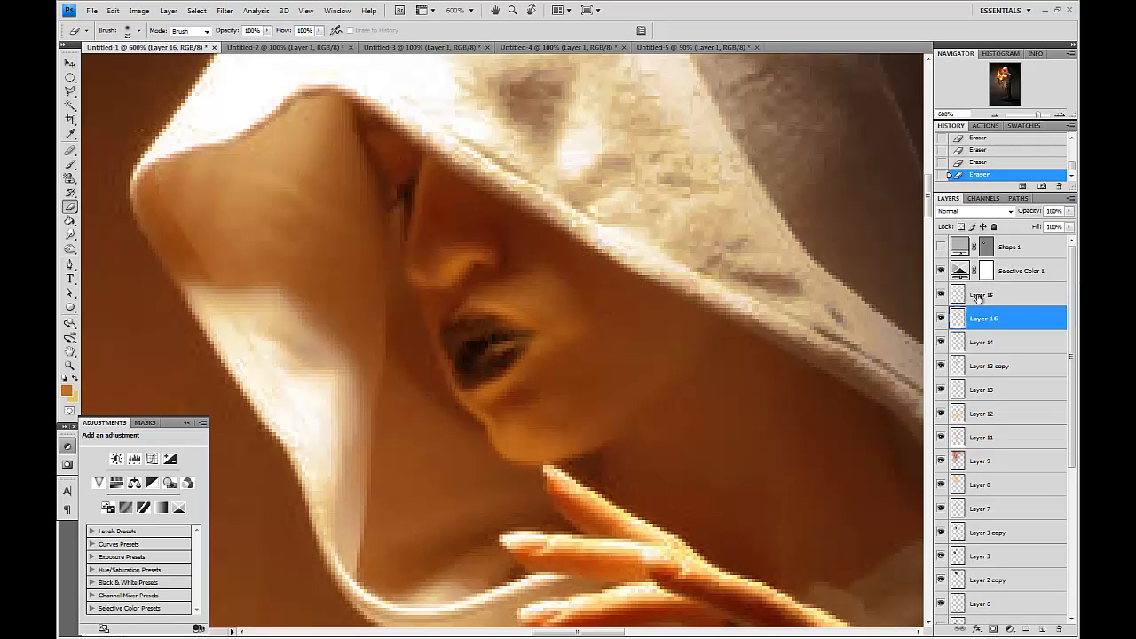
# Duplicate the glow layer and set the copy's blend mode to Soft Light.
pyautogui.click(942, 320)
pyautogui.click(941, 320)
pyautogui.click(942, 319)
pyautogui.click(942, 319)
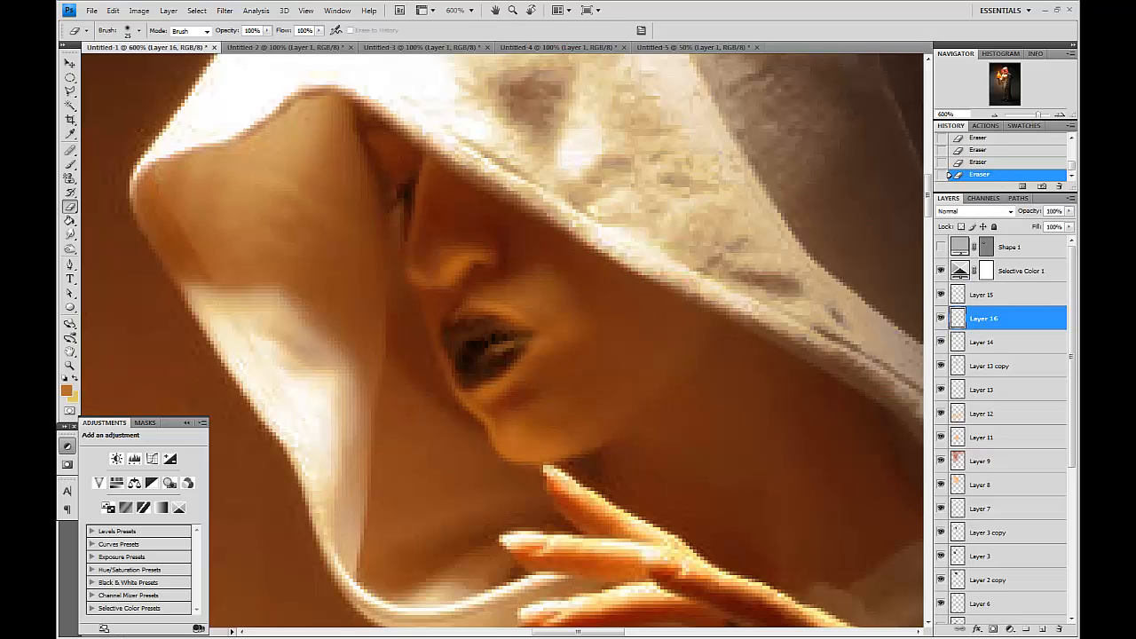
pyautogui.click(536, 336)
pyautogui.moveTo(1017, 321); pyautogui.dragTo(1042, 627)
pyautogui.click(965, 210)
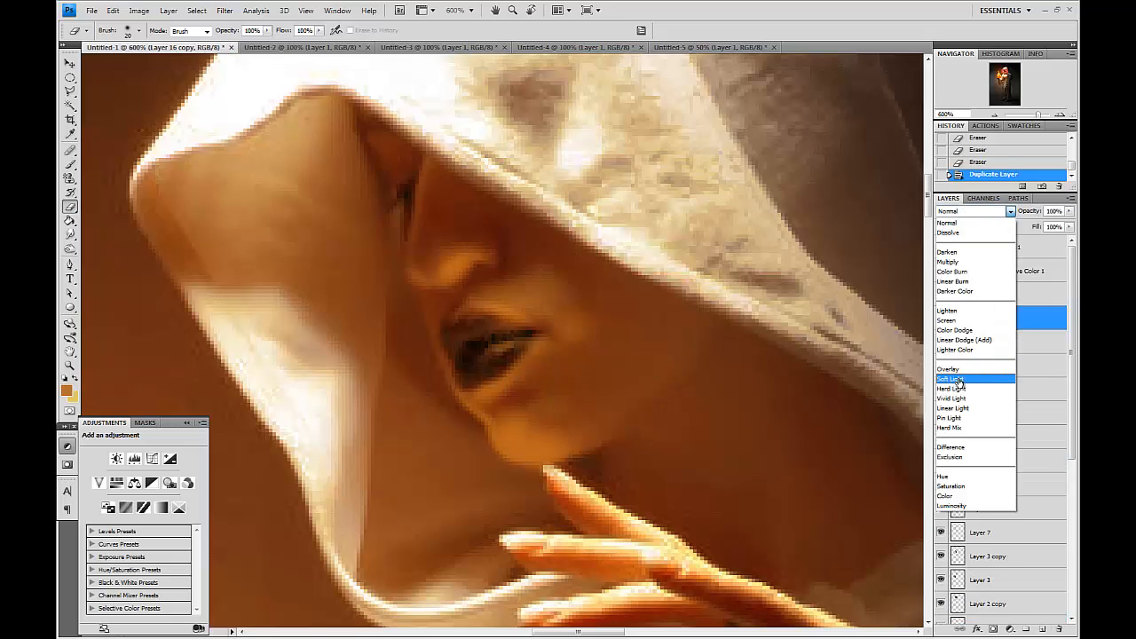
pyautogui.click(964, 380)
pyautogui.click(958, 383)
pyautogui.click(987, 316)
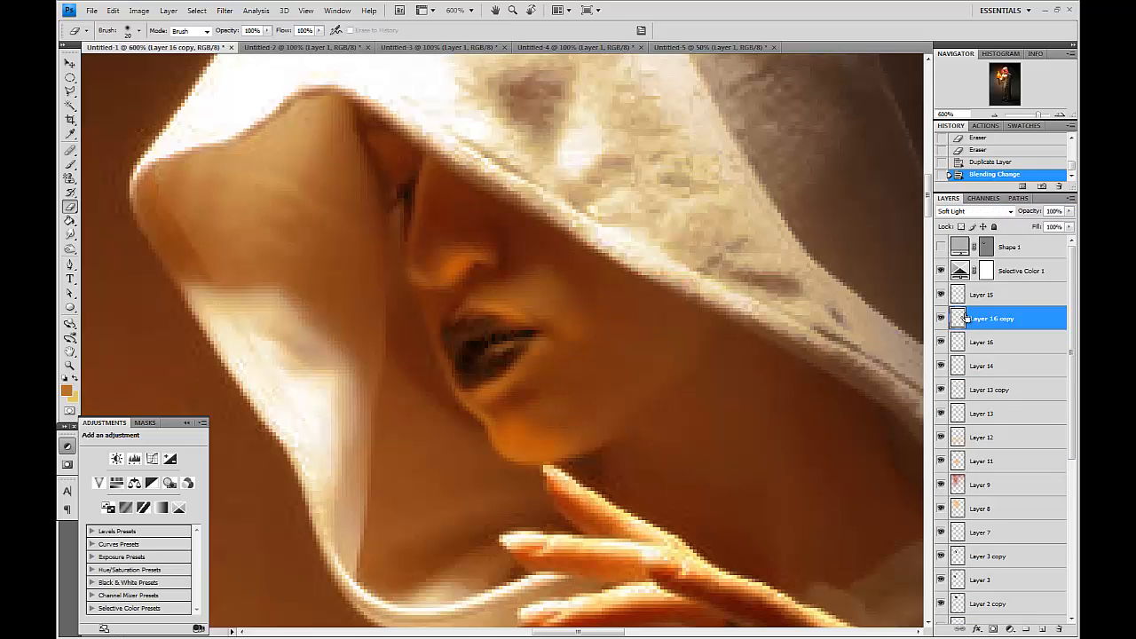
# Apply Hue/Saturation to the Soft Light glow copy.
pyautogui.hotkey('ctrl', 'u')
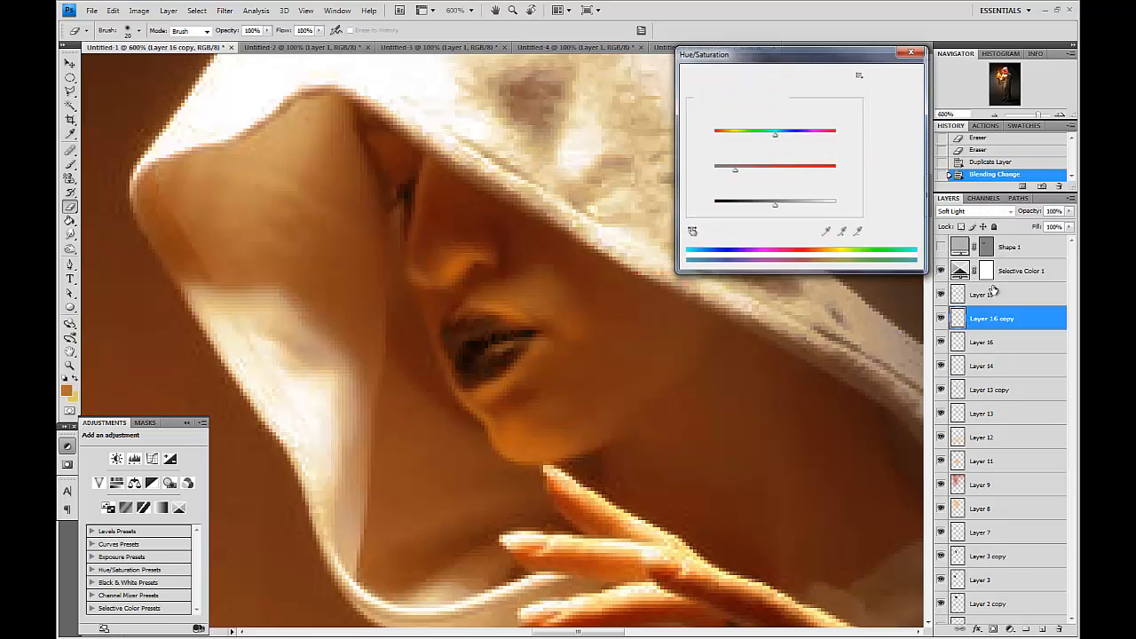
pyautogui.press('Return')
pyautogui.click(974, 211)
pyautogui.click(967, 258)
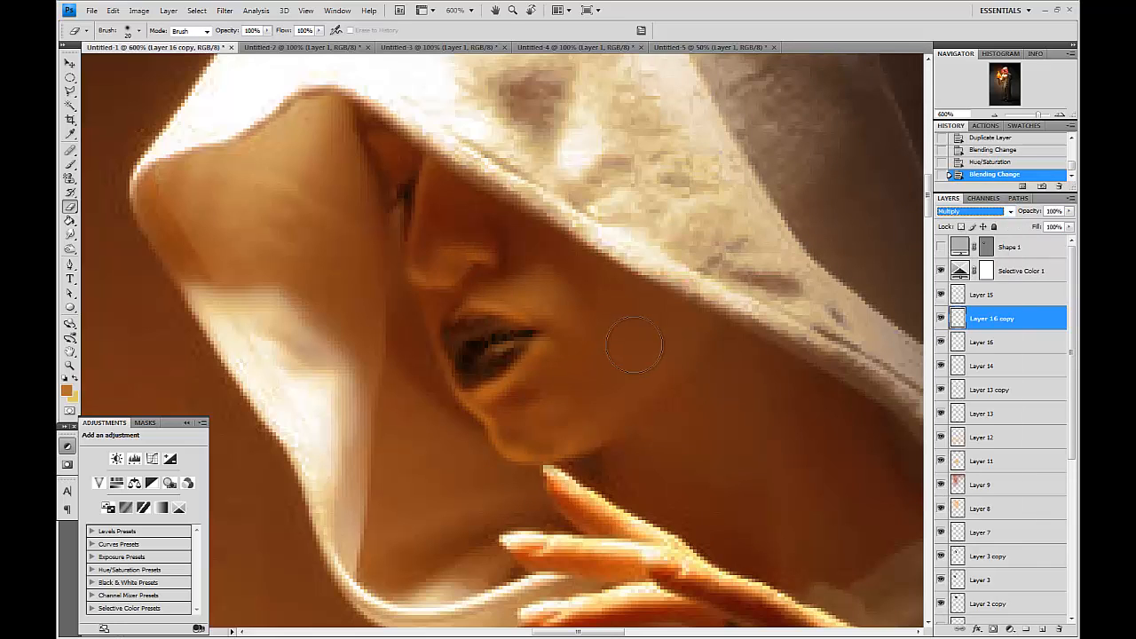
pyautogui.hotkey('ctrl', 'z')
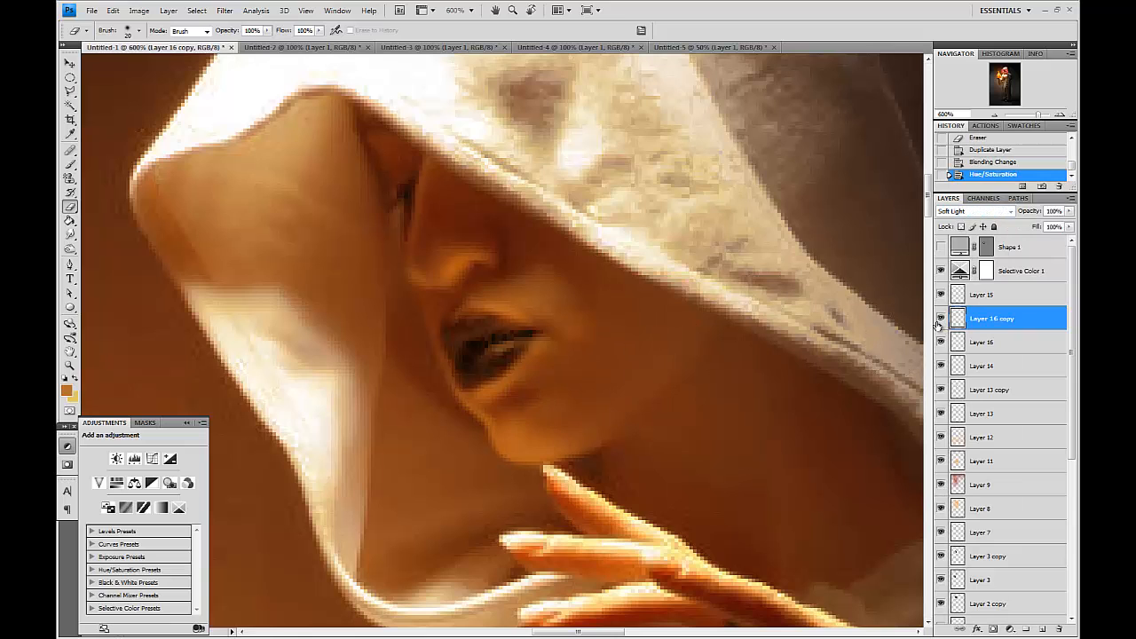
pyautogui.hotkey('ctrl', '-')
pyautogui.hotkey('ctrl', '-')
pyautogui.hotkey('ctrl', '-')
pyautogui.hotkey('ctrl', '-')
pyautogui.hotkey('ctrl', '-')
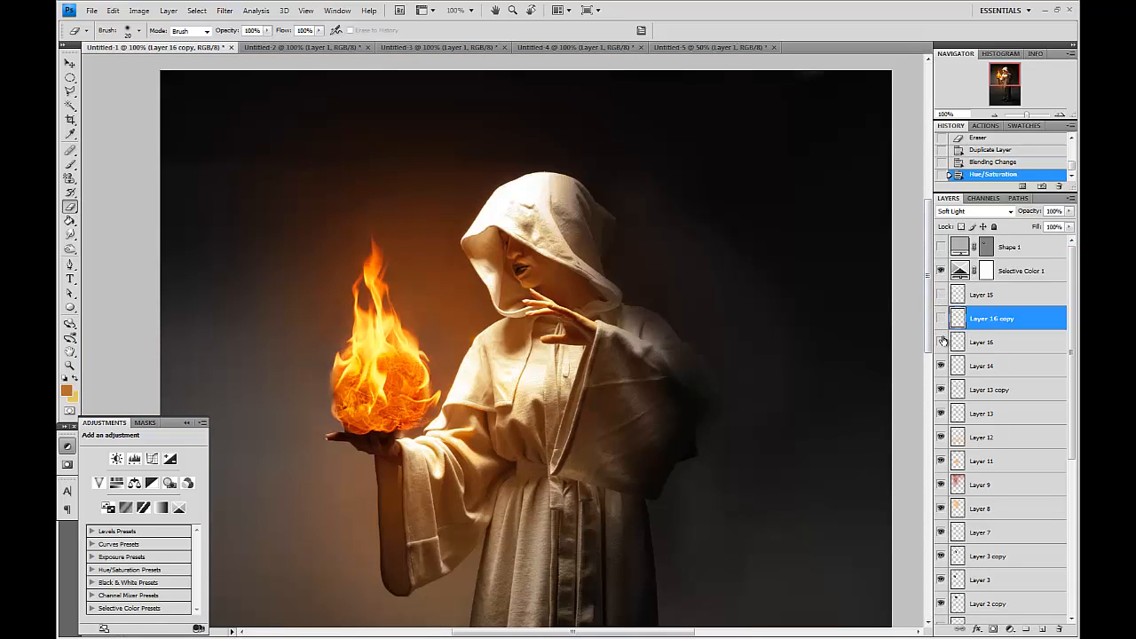
# Toggle the glow layers' visibility and zoom into the face to compare their effect.
pyautogui.click(943, 341)
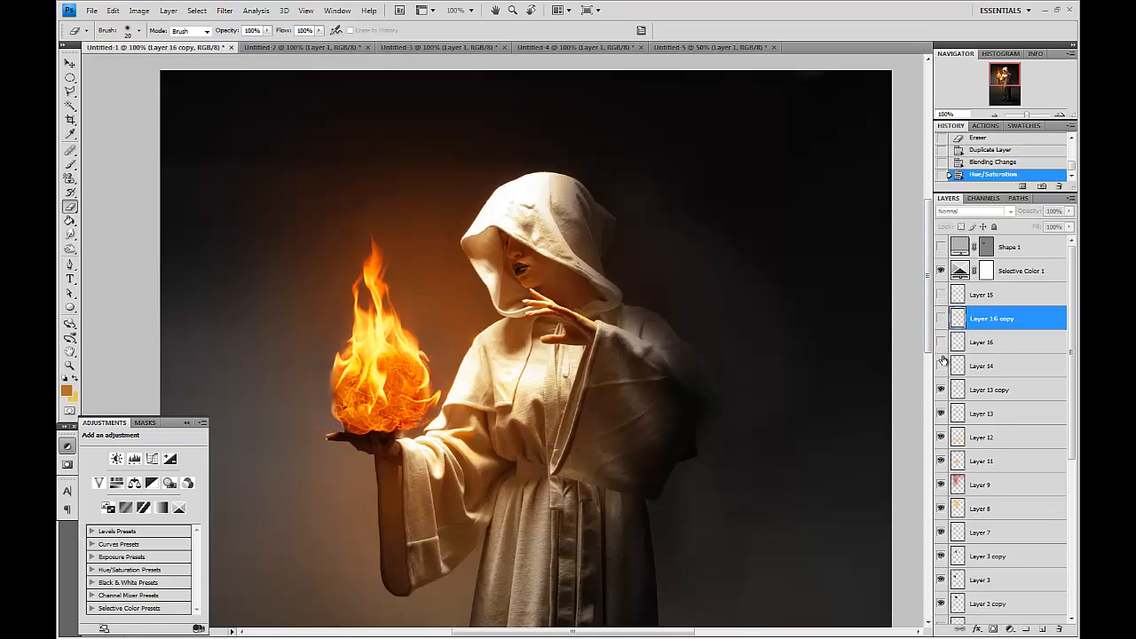
pyautogui.click(942, 296)
pyautogui.press('z')
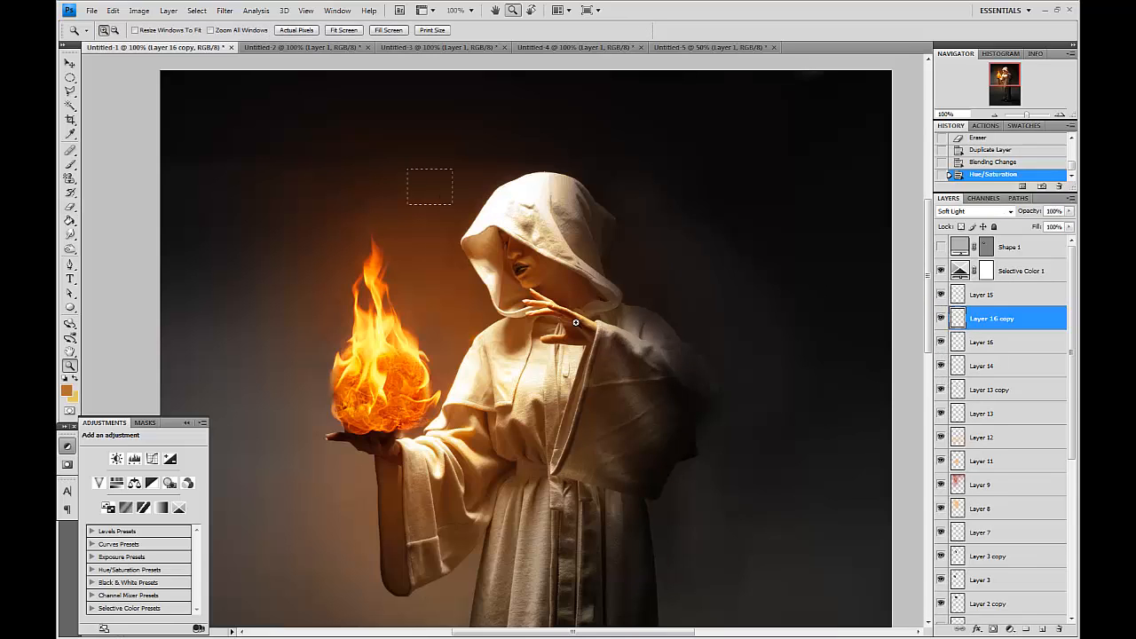
pyautogui.moveTo(488, 238); pyautogui.dragTo(799, 331)
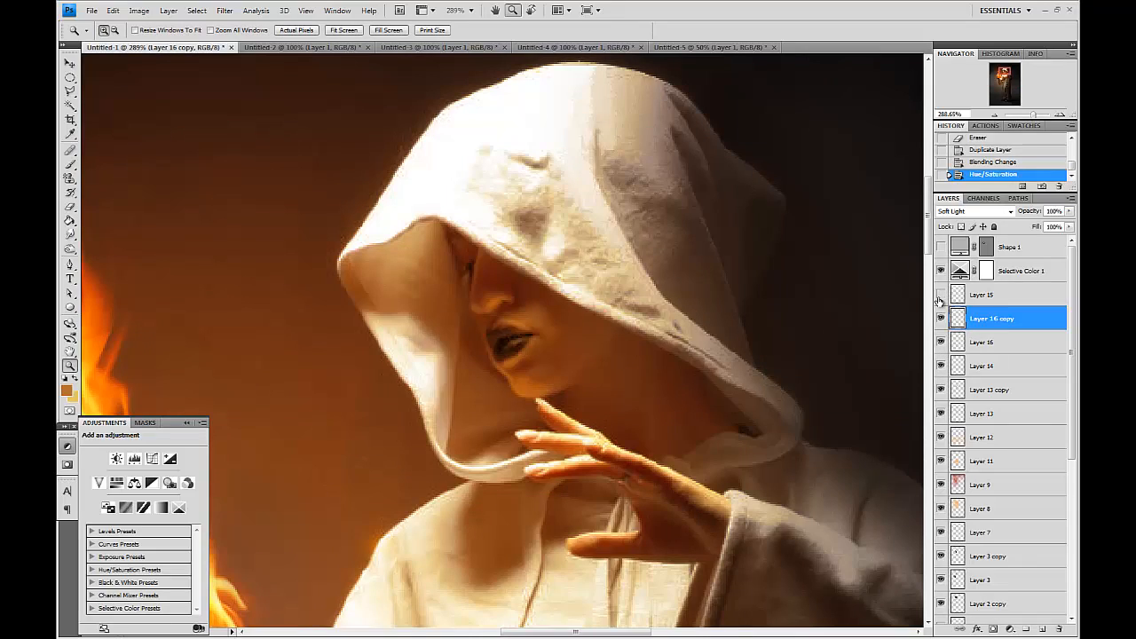
pyautogui.click(943, 371)
pyautogui.click(940, 300)
pyautogui.click(501, 232)
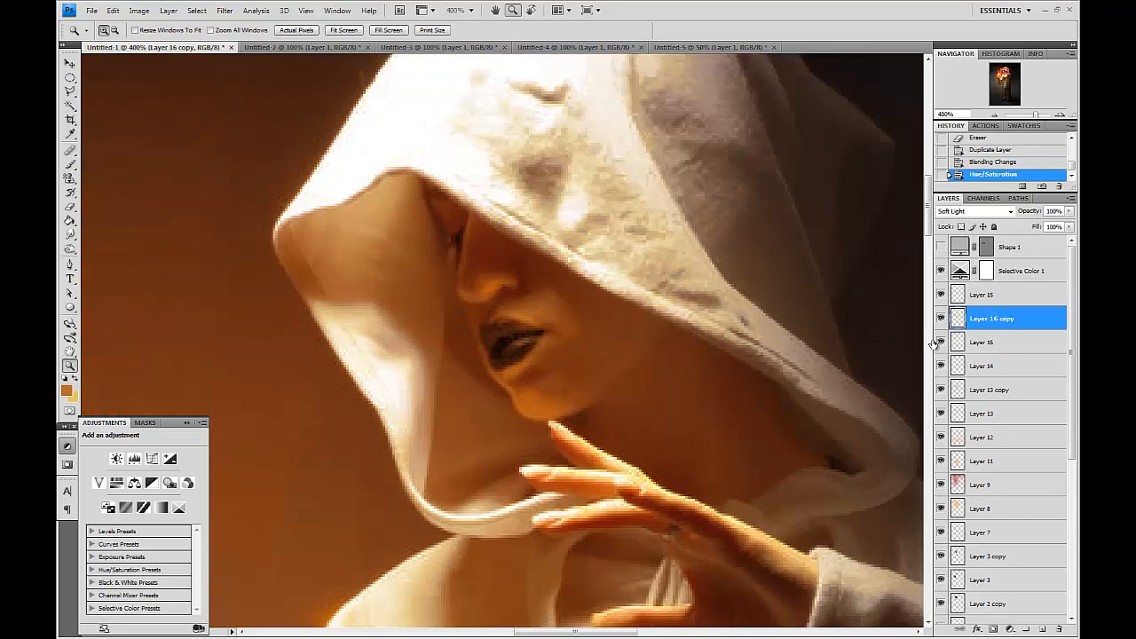
pyautogui.click(942, 319)
pyautogui.click(942, 319)
pyautogui.click(940, 300)
pyautogui.click(940, 299)
pyautogui.click(941, 366)
pyautogui.click(940, 366)
# Erase small glow spots beside the nose on the two face glow layers.
pyautogui.click(976, 365)
pyautogui.click(70, 210)
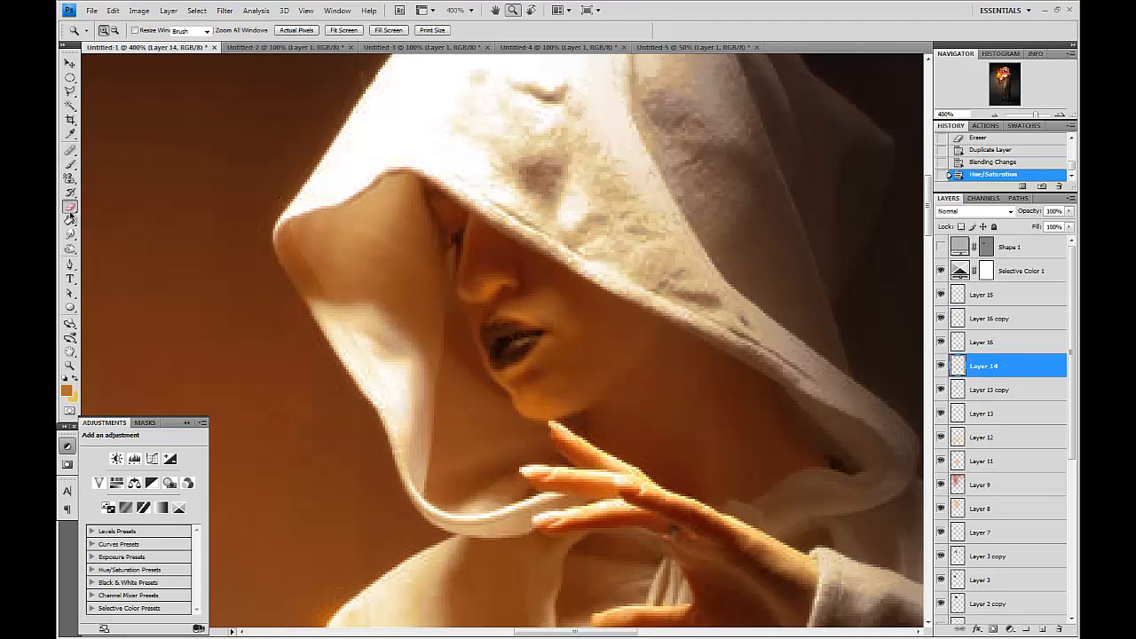
pyautogui.click(498, 293)
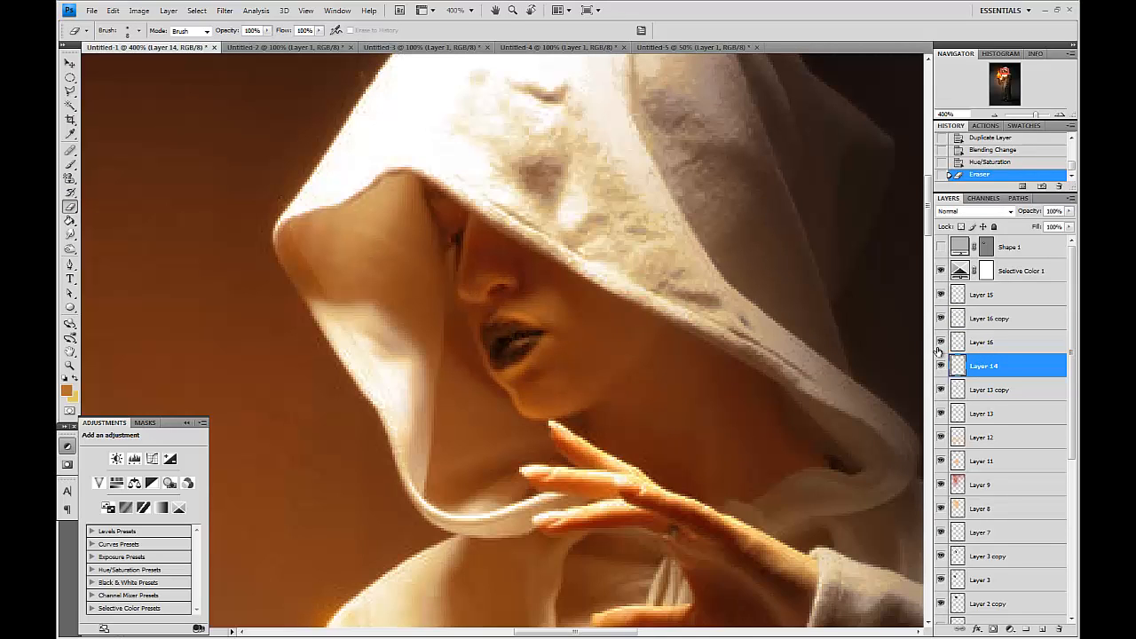
pyautogui.click(976, 342)
pyautogui.click(493, 293)
pyautogui.click(494, 292)
pyautogui.click(495, 291)
# Create a new layer above Layer 15 and paint a bright orange stroke along the robe fold facing the fireball.
pyautogui.hotkey('ctrl', '-')
pyautogui.hotkey('ctrl', '-')
pyautogui.moveTo(534, 384); pyautogui.dragTo(702, 296)
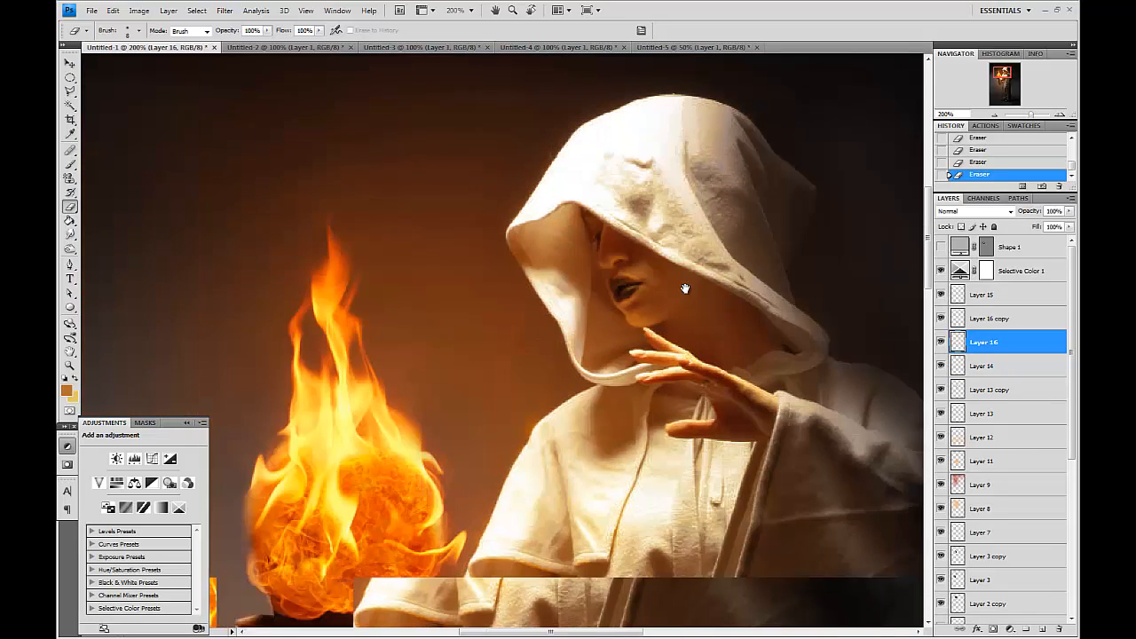
pyautogui.hotkey('ctrl', '+')
pyautogui.hotkey('ctrl', '+')
pyautogui.hotkey('ctrl', '+')
pyautogui.moveTo(854, 327)
pyautogui.mouseDown()
pyautogui.moveTo(568, 236)
pyautogui.moveTo(680, 241)
pyautogui.moveTo(690, 154)
pyautogui.mouseUp()
pyautogui.press('v')
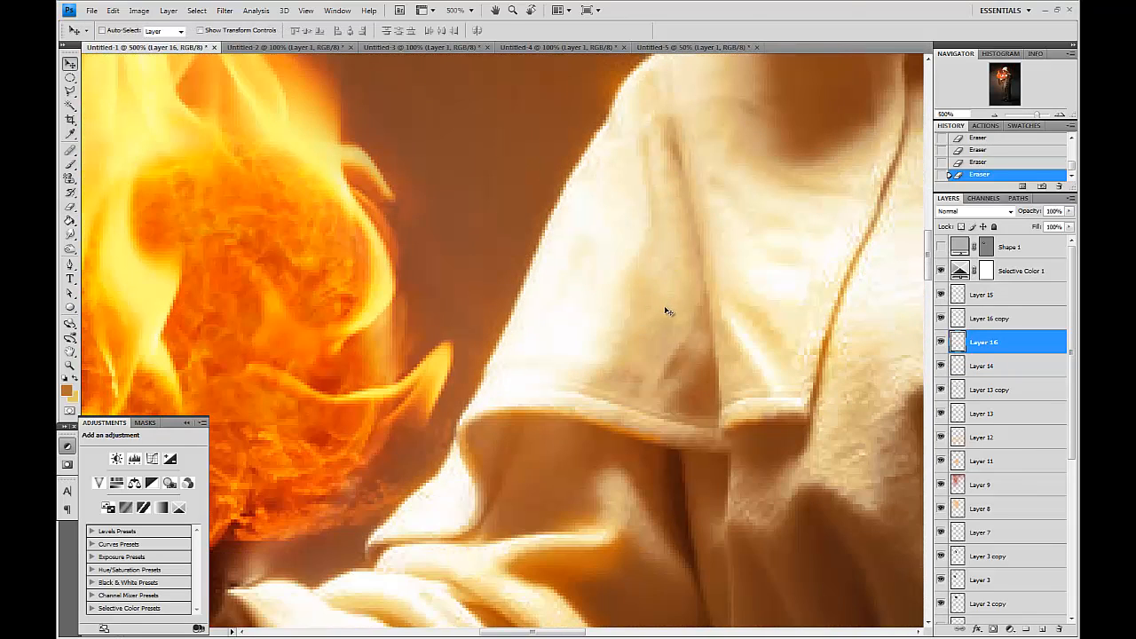
pyautogui.hscroll(2, 665, 306)
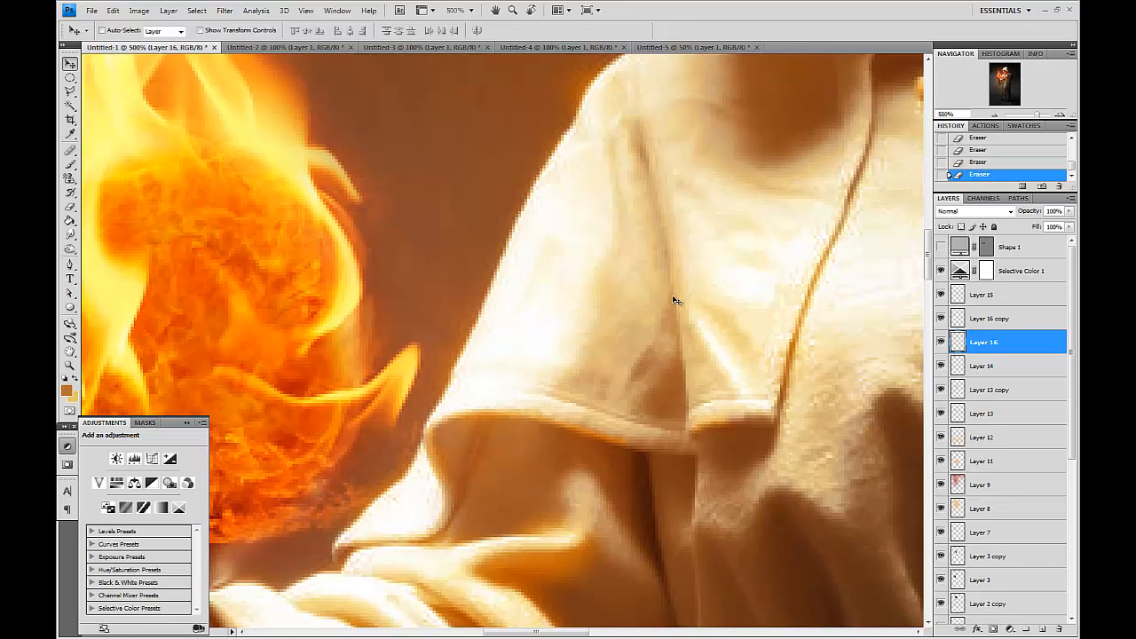
pyautogui.moveTo(726, 348); pyautogui.dragTo(654, 346)
pyautogui.click(1005, 297)
pyautogui.click(1042, 628)
pyautogui.click(70, 165)
pyautogui.click(66, 391)
pyautogui.click(235, 280)
pyautogui.press('Return')
pyautogui.moveTo(699, 414); pyautogui.dragTo(750, 217)
# Smudge the orange stroke so it blends along the fold's edge.
pyautogui.click(70, 235)
pyautogui.press('[')
pyautogui.moveTo(700, 383); pyautogui.dragTo(723, 298)
pyautogui.moveTo(692, 333); pyautogui.dragTo(685, 318)
pyautogui.press('4')
pyautogui.moveTo(682, 394); pyautogui.dragTo(714, 288)
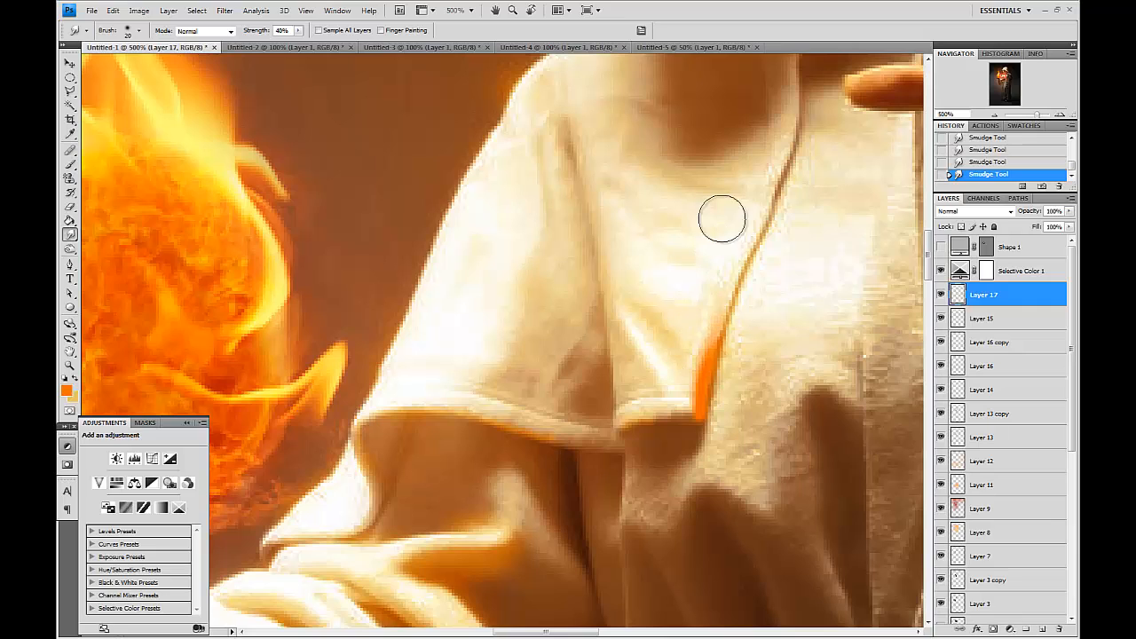
pyautogui.moveTo(668, 423)
pyautogui.mouseDown()
pyautogui.moveTo(615, 427)
pyautogui.moveTo(667, 410)
pyautogui.moveTo(665, 380)
pyautogui.moveTo(713, 423)
pyautogui.mouseUp()
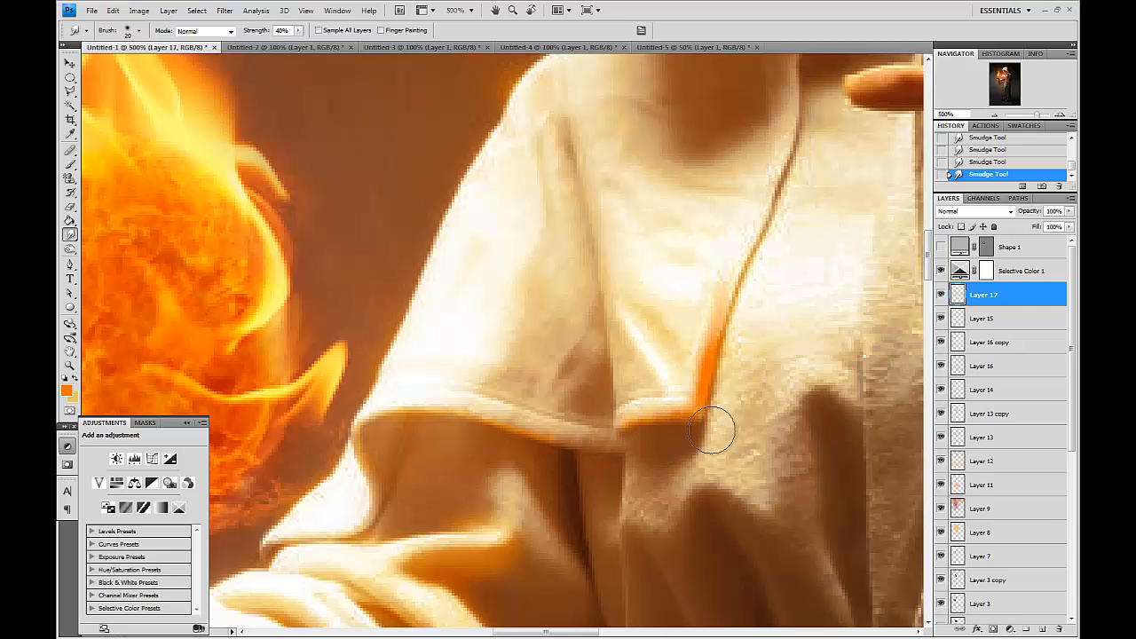
# Paint and smudge a second orange stroke along the lower hood fold.
pyautogui.press('space')
pyautogui.moveTo(470, 418); pyautogui.dragTo(475, 298)
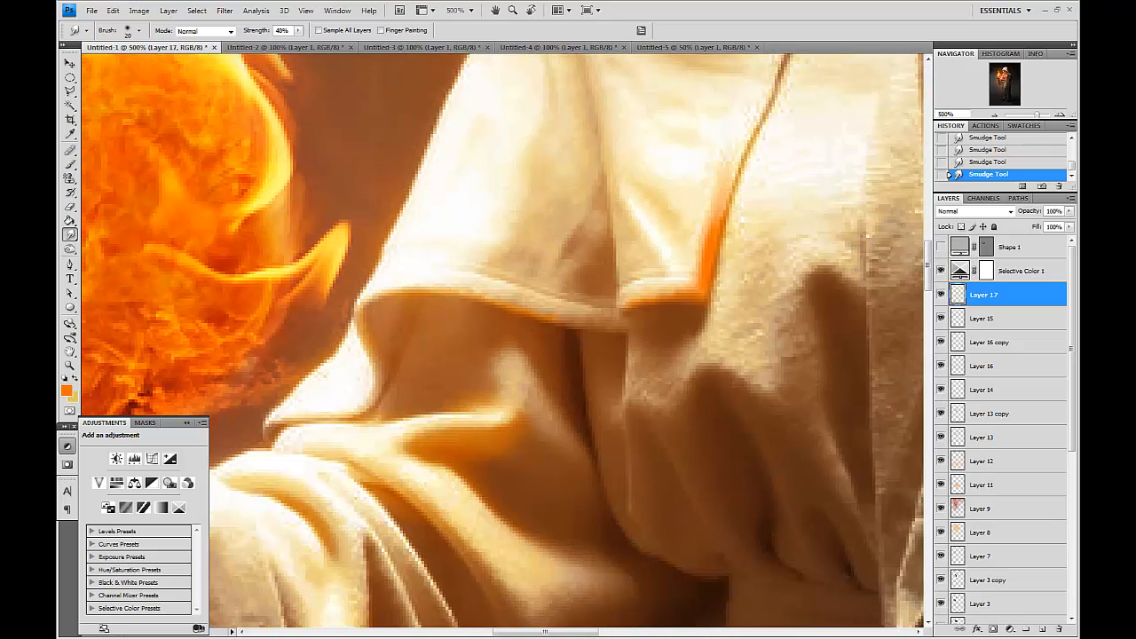
pyautogui.click(69, 166)
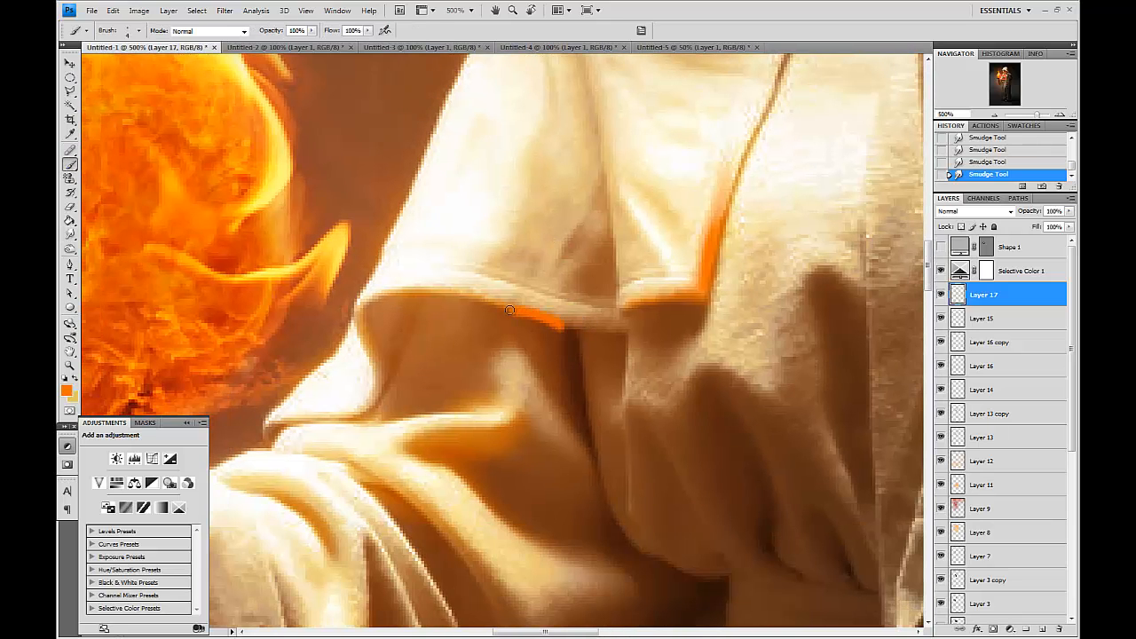
pyautogui.click(69, 234)
pyautogui.moveTo(586, 330)
pyautogui.mouseDown()
pyautogui.moveTo(533, 325)
pyautogui.moveTo(581, 332)
pyautogui.moveTo(455, 290)
pyautogui.moveTo(531, 328)
pyautogui.moveTo(430, 300)
pyautogui.mouseUp()
pyautogui.moveTo(588, 326); pyautogui.dragTo(424, 284)
# Shift the orange highlight layer's hue slightly with Hue/Saturation.
pyautogui.press('i')
pyautogui.hotkey('ctrl', 'u')
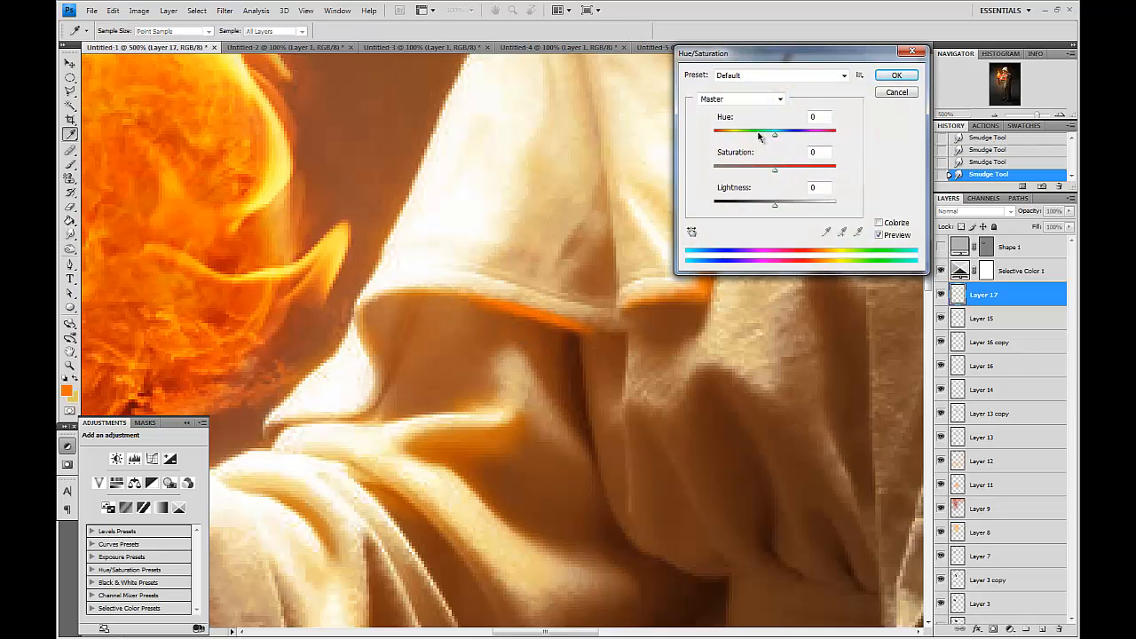
pyautogui.moveTo(777, 137)
pyautogui.mouseDown()
pyautogui.moveTo(764, 138)
pyautogui.moveTo(784, 141)
pyautogui.mouseUp()
pyautogui.press('Return')
# Paint and smudge another short orange highlight along the lower robe fold.
pyautogui.press('r')
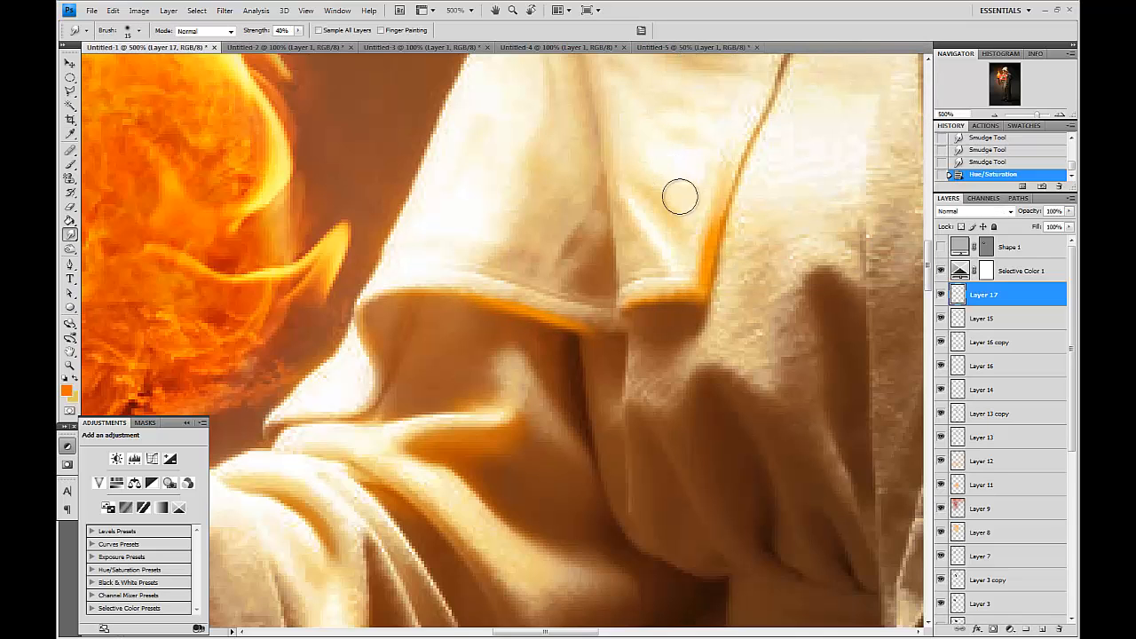
pyautogui.moveTo(660, 252)
pyautogui.mouseDown()
pyautogui.moveTo(667, 228)
pyautogui.moveTo(669, 264)
pyautogui.moveTo(654, 257)
pyautogui.mouseUp()
pyautogui.moveTo(528, 300)
pyautogui.mouseDown()
pyautogui.moveTo(495, 265)
pyautogui.moveTo(580, 286)
pyautogui.moveTo(564, 294)
pyautogui.moveTo(586, 223)
pyautogui.mouseUp()
pyautogui.click(71, 166)
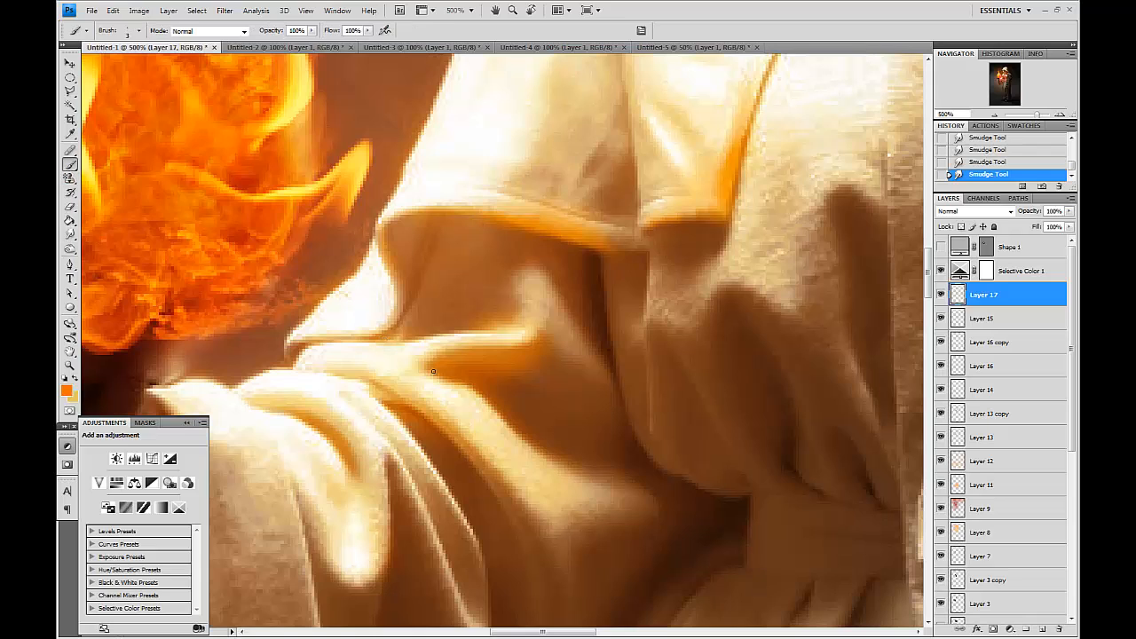
pyautogui.moveTo(424, 362)
pyautogui.mouseDown()
pyautogui.moveTo(469, 348)
pyautogui.moveTo(476, 366)
pyautogui.moveTo(419, 358)
pyautogui.moveTo(418, 313)
pyautogui.moveTo(412, 354)
pyautogui.mouseUp()
pyautogui.click(71, 234)
pyautogui.moveTo(482, 337); pyautogui.dragTo(514, 331)
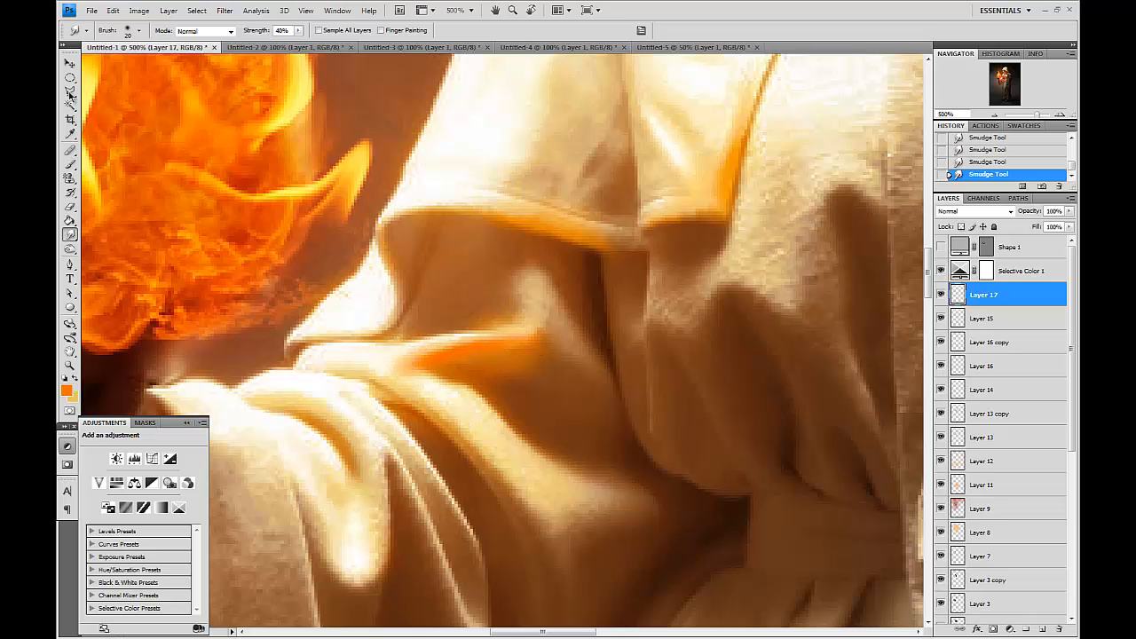
# Smudge the orange highlights along the hood and robe fold edges.
pyautogui.click(69, 178)
pyautogui.click(70, 164)
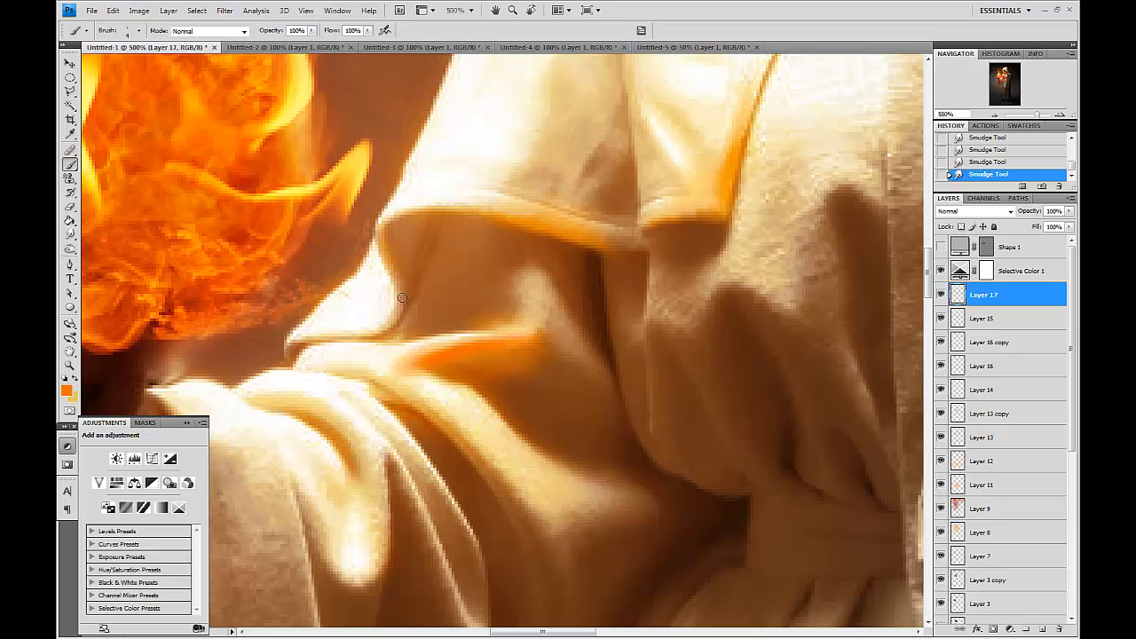
pyautogui.click(71, 235)
pyautogui.moveTo(393, 291); pyautogui.dragTo(395, 307)
pyautogui.moveTo(397, 297); pyautogui.dragTo(383, 338)
pyautogui.moveTo(380, 227)
pyautogui.mouseDown()
pyautogui.moveTo(402, 211)
pyautogui.moveTo(397, 230)
pyautogui.moveTo(391, 194)
pyautogui.moveTo(399, 226)
pyautogui.moveTo(418, 204)
pyautogui.mouseUp()
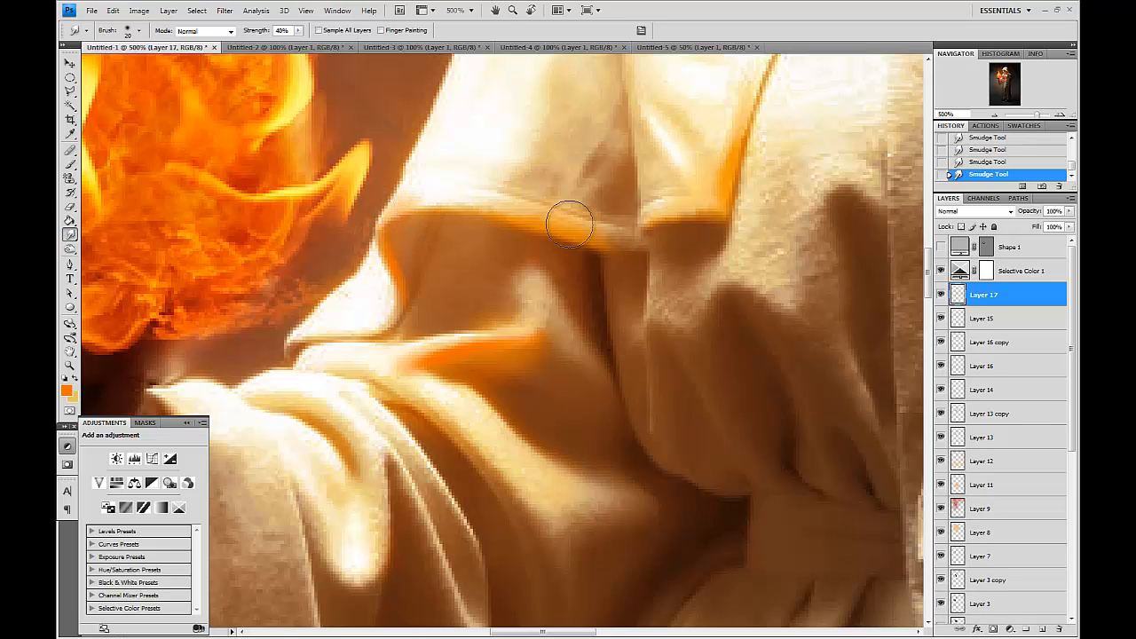
# Apply another slight hue shift to the orange highlight layer with Hue/Saturation.
pyautogui.hotkey('ctrl', 'u')
pyautogui.moveTo(778, 138)
pyautogui.mouseDown()
pyautogui.moveTo(765, 139)
pyautogui.moveTo(782, 147)
pyautogui.mouseUp()
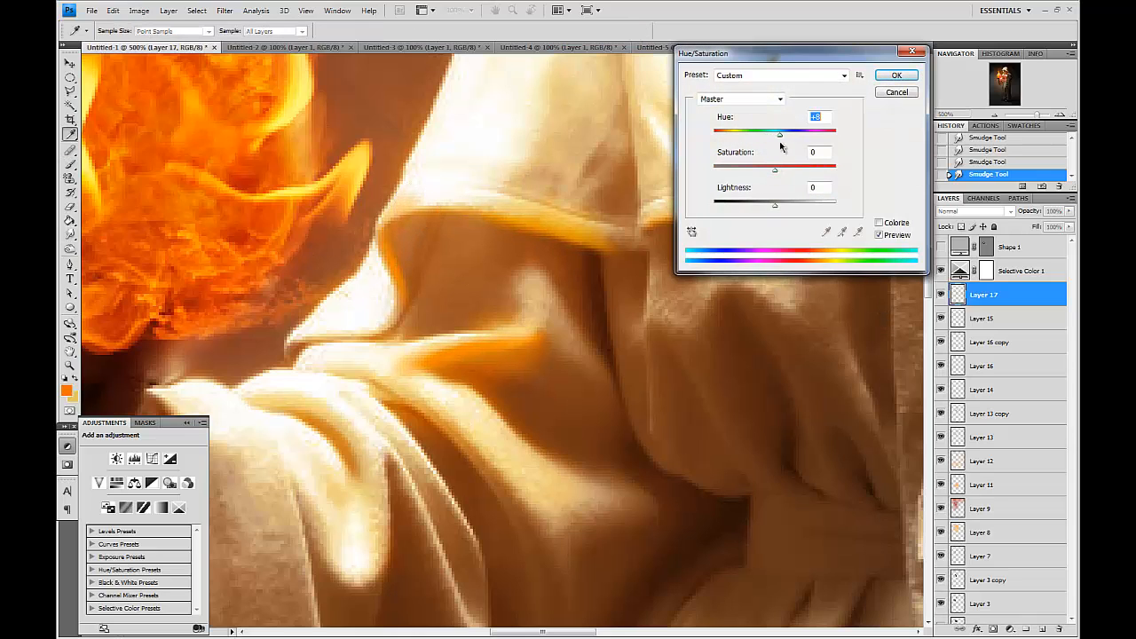
pyautogui.click(896, 75)
# Duplicate the orange highlight layer, set the copy's blend mode to Color Dodge and reduce its fill.
pyautogui.hotkey('ctrl', '-')
pyautogui.hotkey('ctrl', '-')
pyautogui.hotkey('ctrl', '-')
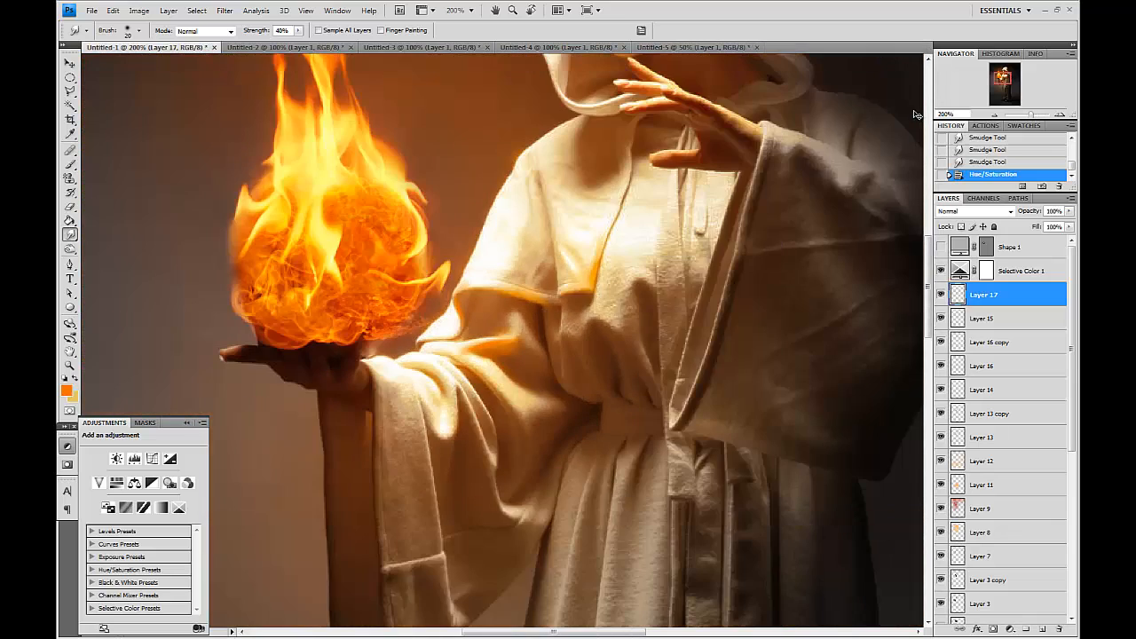
pyautogui.hotkey('ctrl', '-')
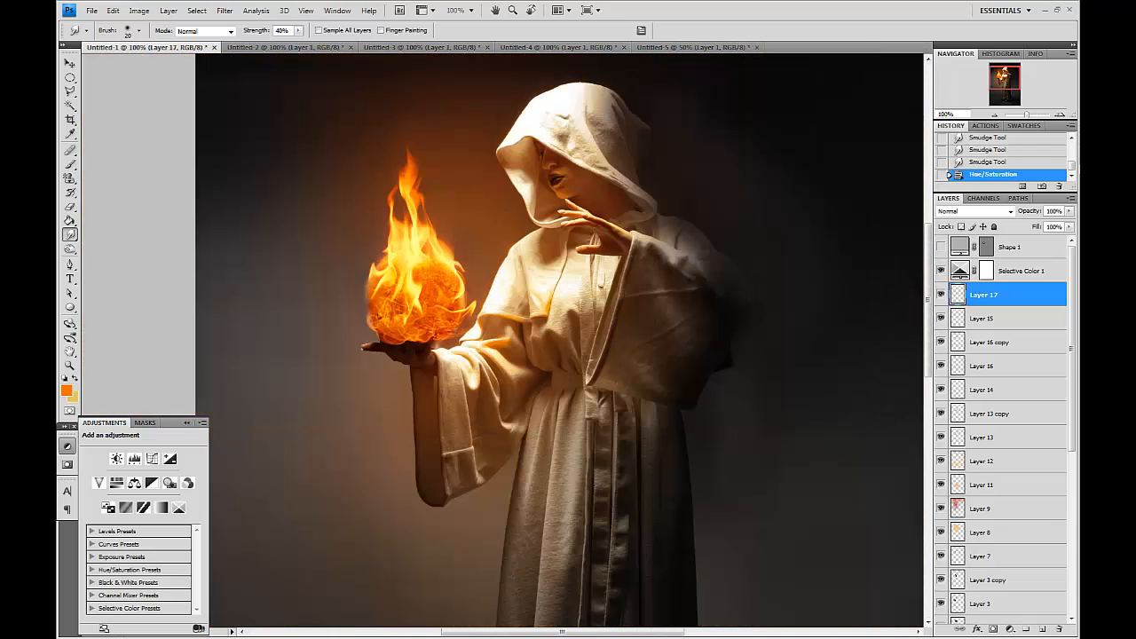
pyautogui.moveTo(1018, 298); pyautogui.dragTo(1042, 628)
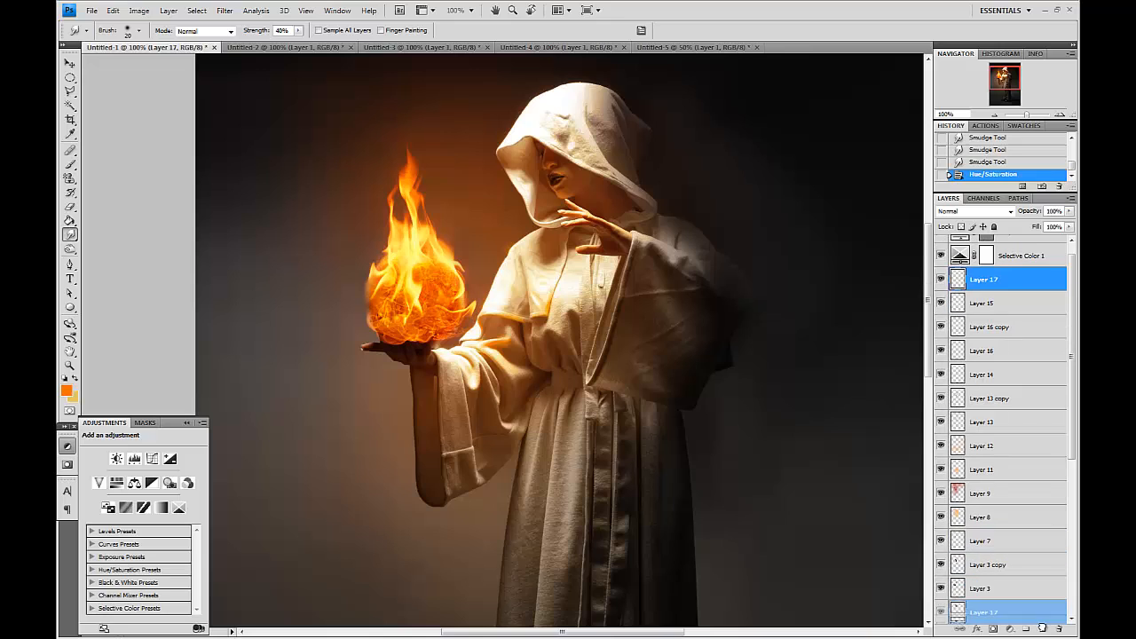
pyautogui.click(967, 211)
pyautogui.click(972, 332)
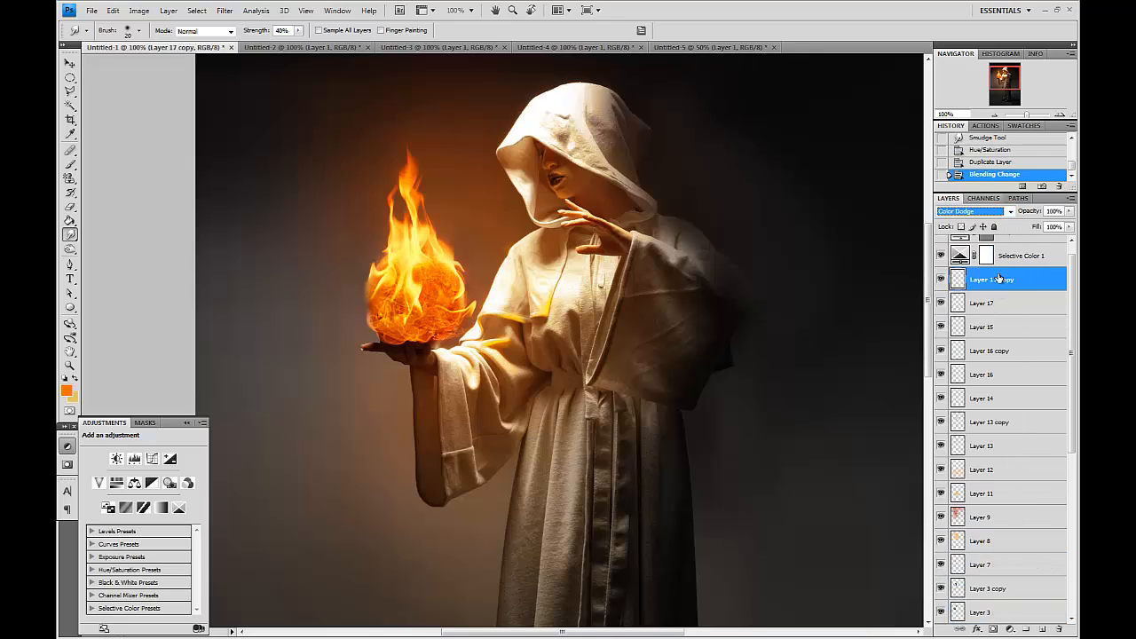
pyautogui.moveTo(1070, 229); pyautogui.dragTo(1030, 244)
pyautogui.click(1032, 304)
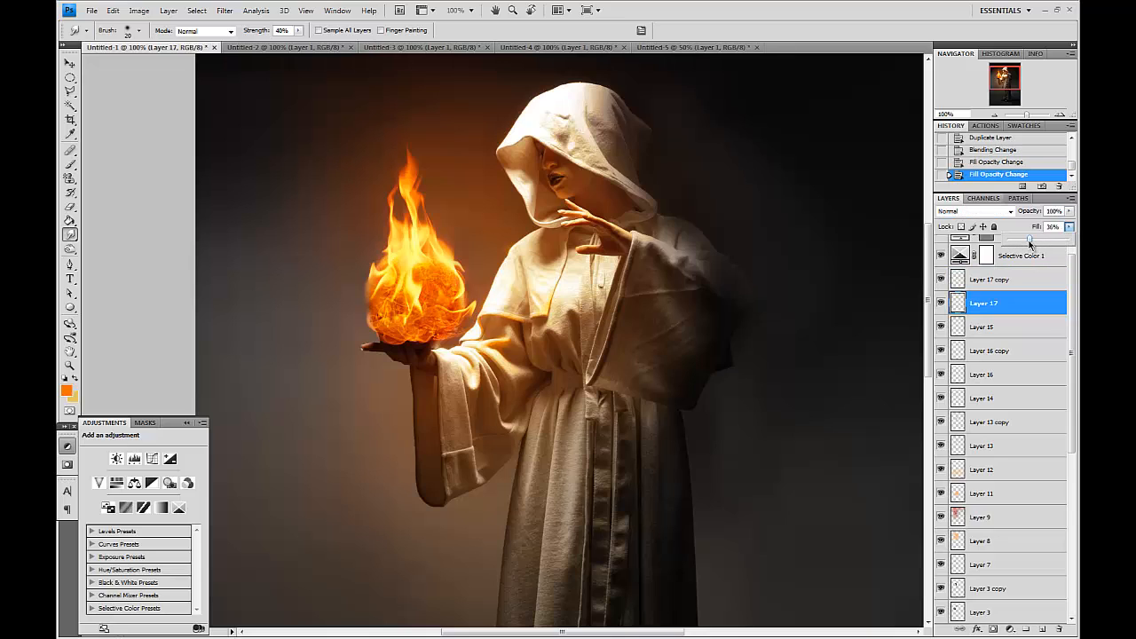
# Set Layer 13's fill opacity to 53%.
pyautogui.click(941, 399)
pyautogui.click(942, 446)
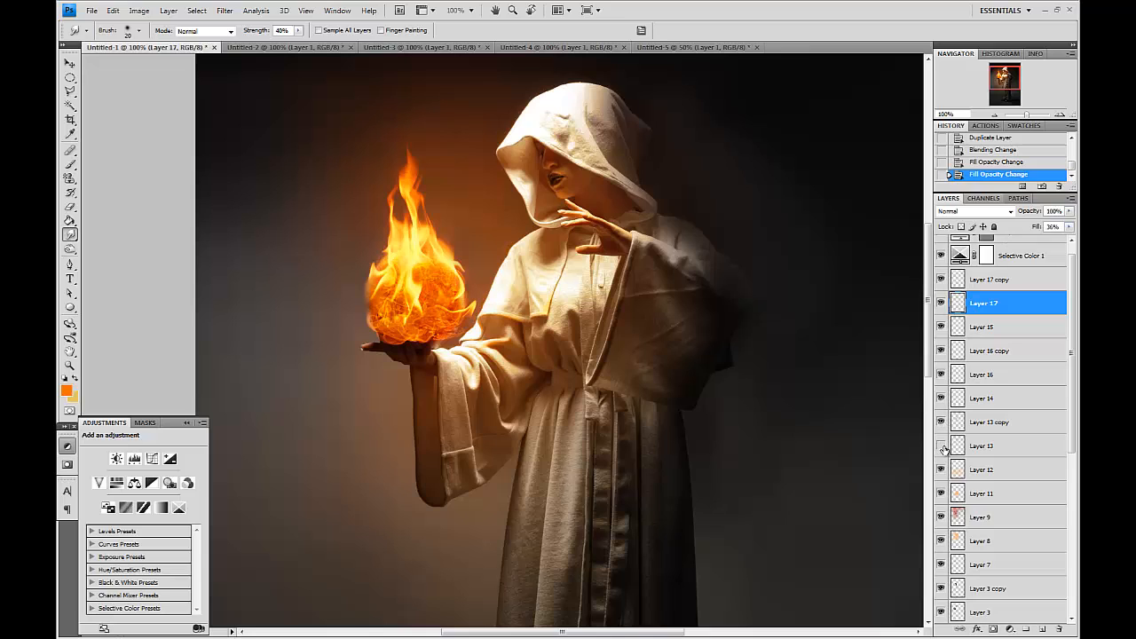
pyautogui.click(976, 446)
pyautogui.click(1066, 229)
pyautogui.moveTo(1063, 240); pyautogui.dragTo(1040, 242)
# Toggle the base photo layer on and off to compare the original with the edited image.
pyautogui.click(680, 10)
pyautogui.press('v')
pyautogui.moveTo(701, 197); pyautogui.dragTo(690, 245)
pyautogui.scroll(1, 976, 286)
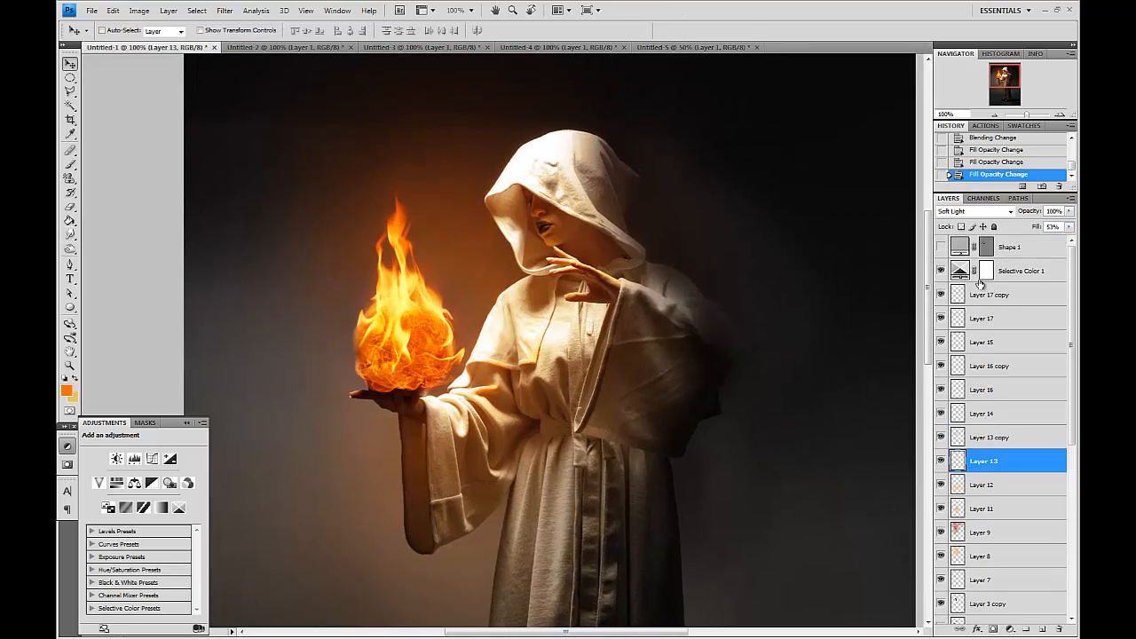
pyautogui.scroll(-8, 1027, 322)
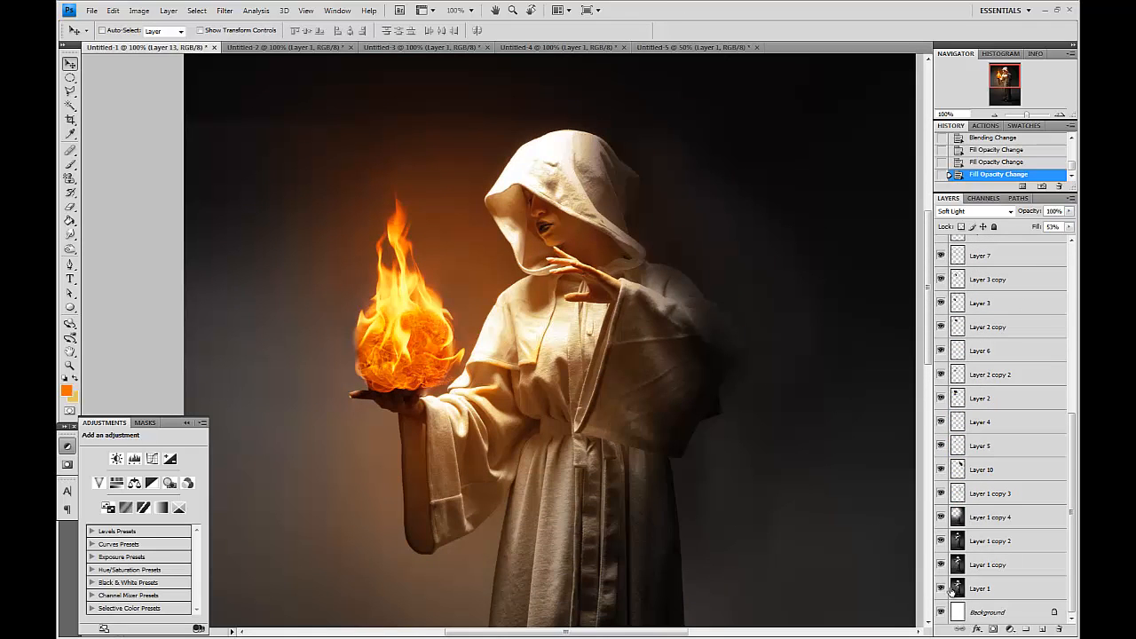
pyautogui.keyDown('alt'); pyautogui.click(940, 589); pyautogui.keyUp('alt')
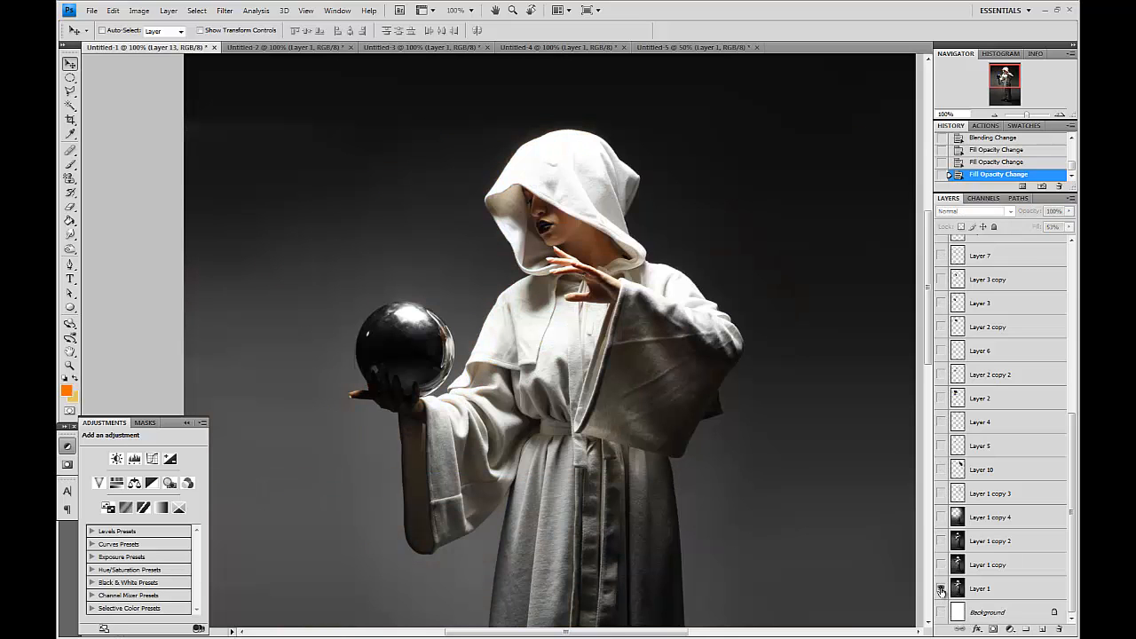
pyautogui.keyDown('alt'); pyautogui.click(941, 589); pyautogui.keyUp('alt')
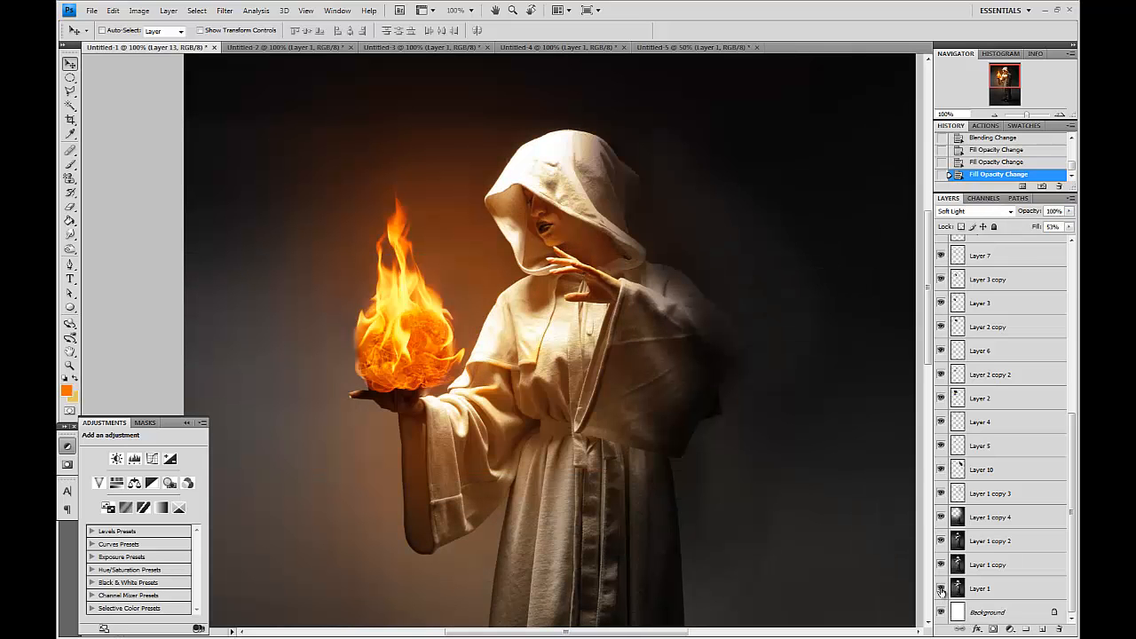
pyautogui.keyDown('alt'); pyautogui.click(940, 590); pyautogui.keyUp('alt')
pyautogui.keyDown('alt'); pyautogui.click(940, 589); pyautogui.keyUp('alt')
pyautogui.keyDown('alt'); pyautogui.click(940, 589); pyautogui.keyUp('alt')
pyautogui.keyDown('alt'); pyautogui.click(941, 589); pyautogui.keyUp('alt')
pyautogui.keyDown('alt'); pyautogui.click(940, 590); pyautogui.keyUp('alt')
pyautogui.keyDown('alt'); pyautogui.click(941, 589); pyautogui.keyUp('alt')
pyautogui.scroll(5, 1010, 533)
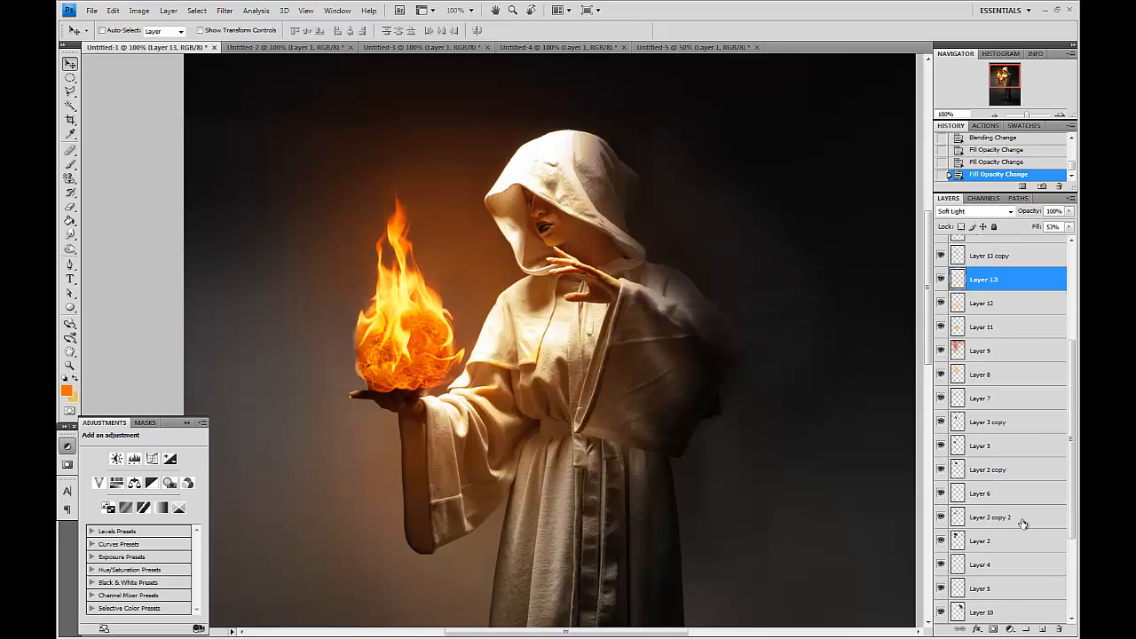
# Duplicate the Layer 1 copy 2 photo layer and set the copy's blend mode to Screen.
pyautogui.click(996, 294)
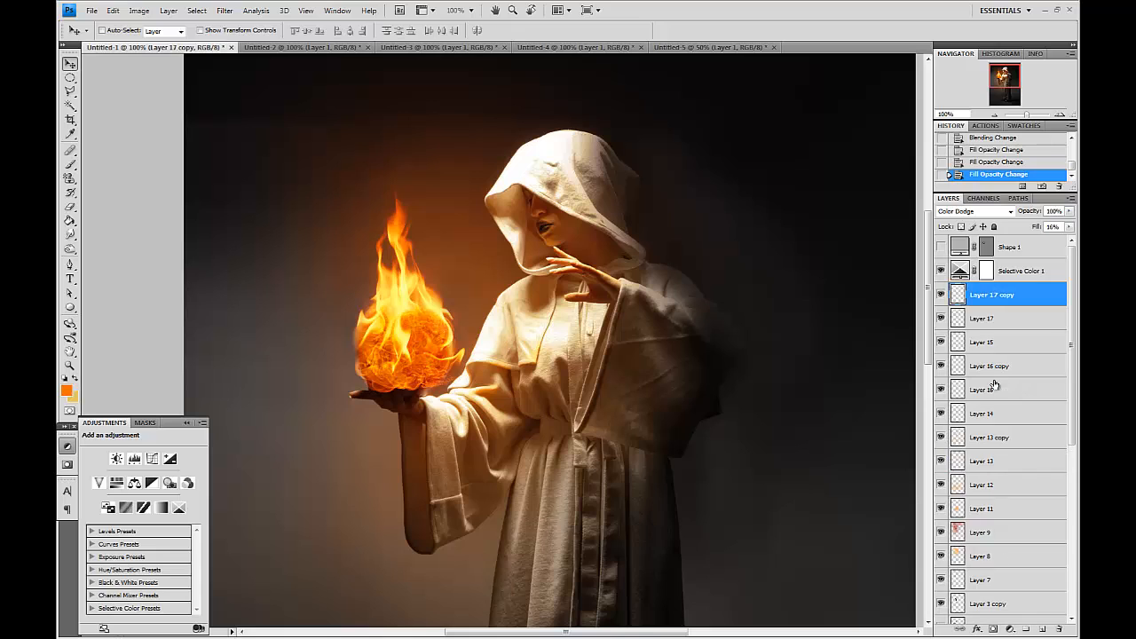
pyautogui.scroll(-5, 985, 435)
pyautogui.click(1009, 537)
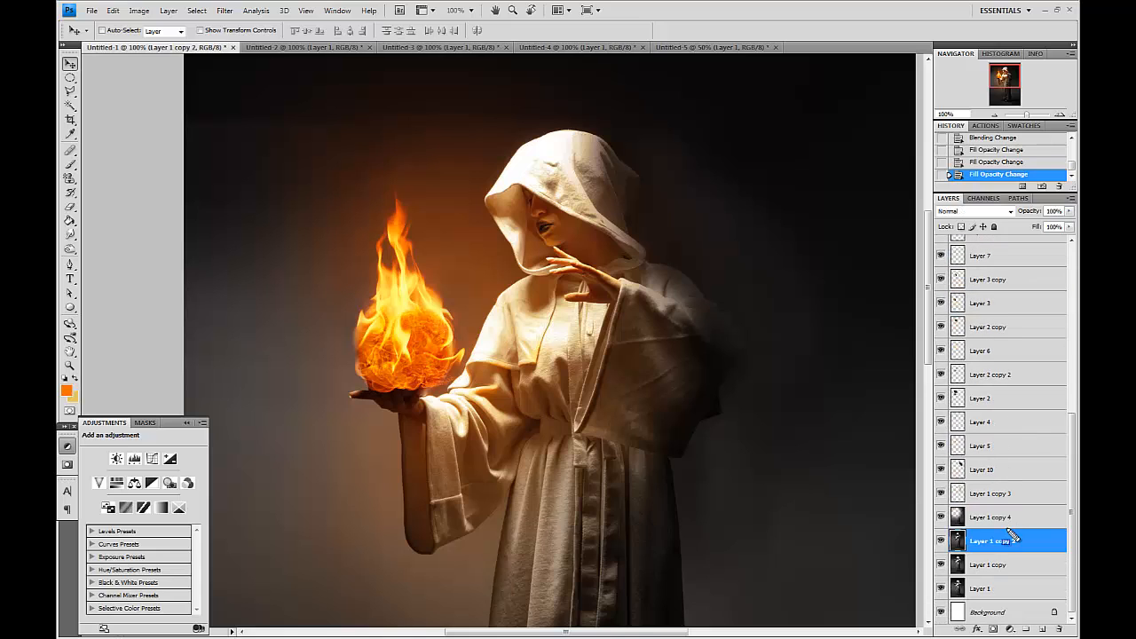
pyautogui.moveTo(1019, 540); pyautogui.dragTo(1044, 629)
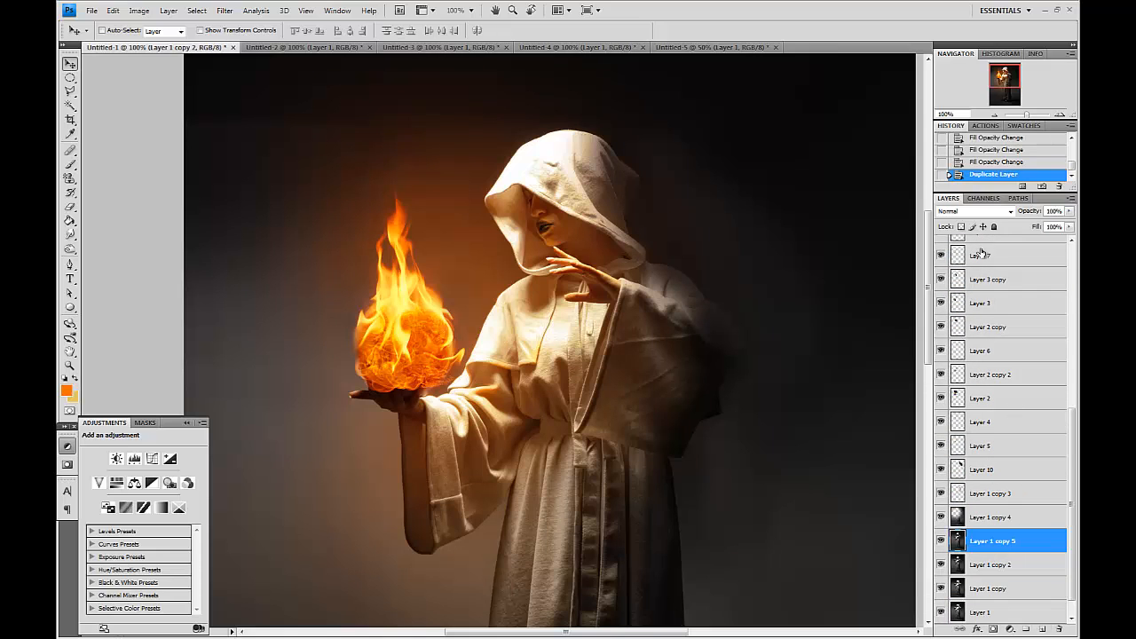
pyautogui.click(974, 212)
pyautogui.click(947, 320)
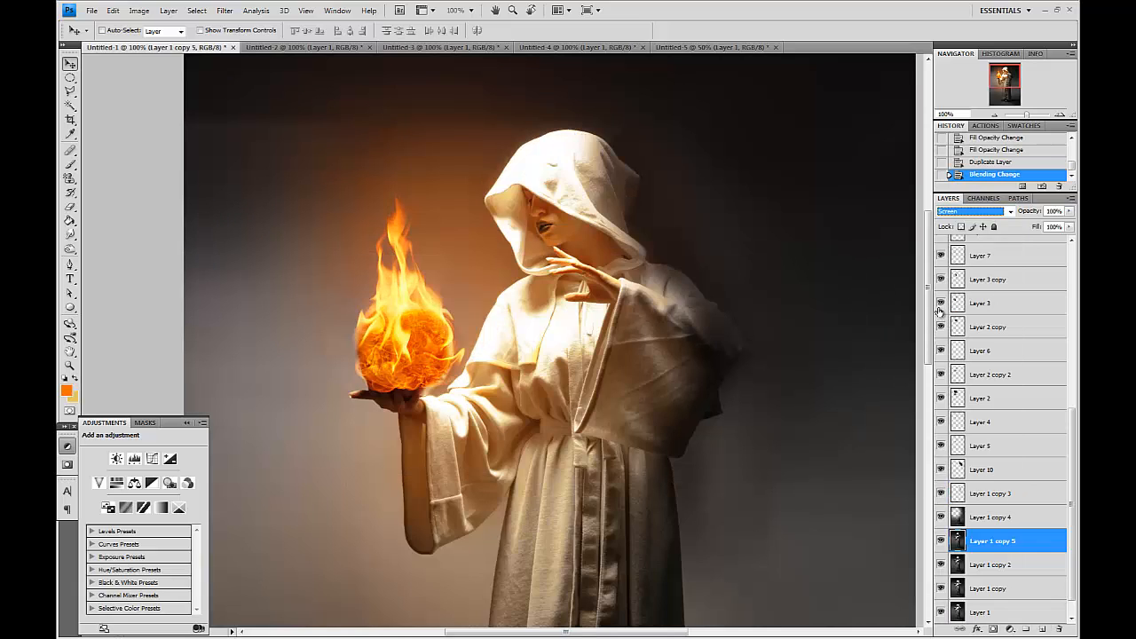
# Clear the Layer 1 copy 5 screen layer everywhere outside an elliptical selection drawn around the hand.
pyautogui.click(70, 77)
pyautogui.moveTo(316, 352); pyautogui.dragTo(462, 443)
pyautogui.hotkey('ctrl', 'shift', 'i')
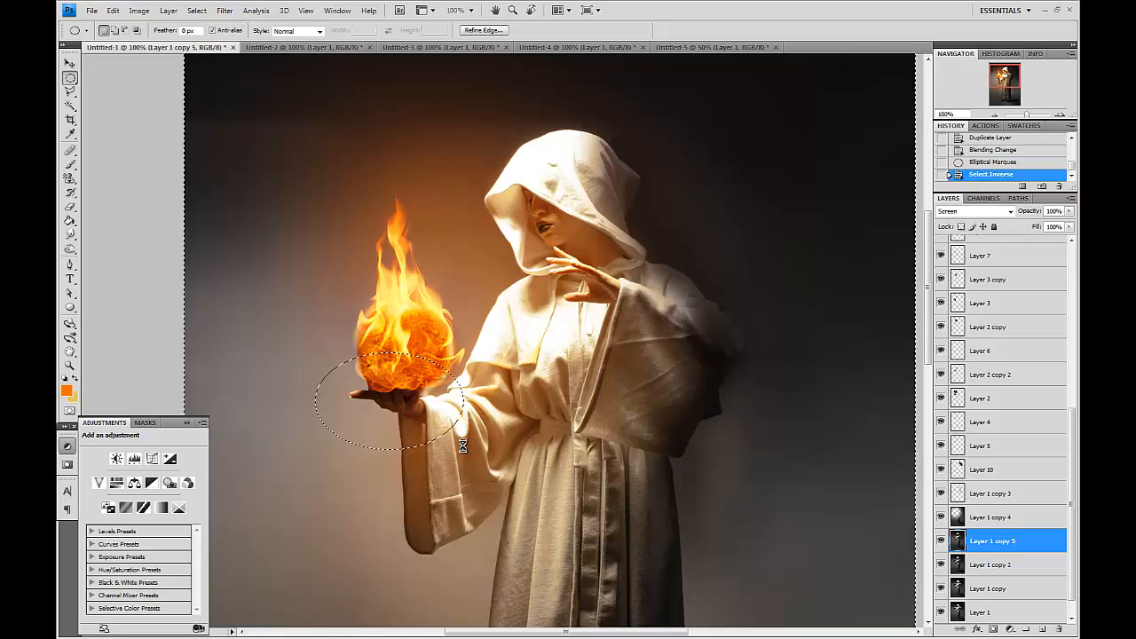
pyautogui.press('Delete')
pyautogui.hotkey('ctrl', 'd')
# Erase the hard edges of the screen layer's glow around the hand and forearm with large and medium eraser brushes.
pyautogui.hotkey('ctrl', '+')
pyautogui.hotkey('ctrl', '+')
pyautogui.moveTo(825, 524); pyautogui.dragTo(1053, 320)
pyautogui.click(69, 207)
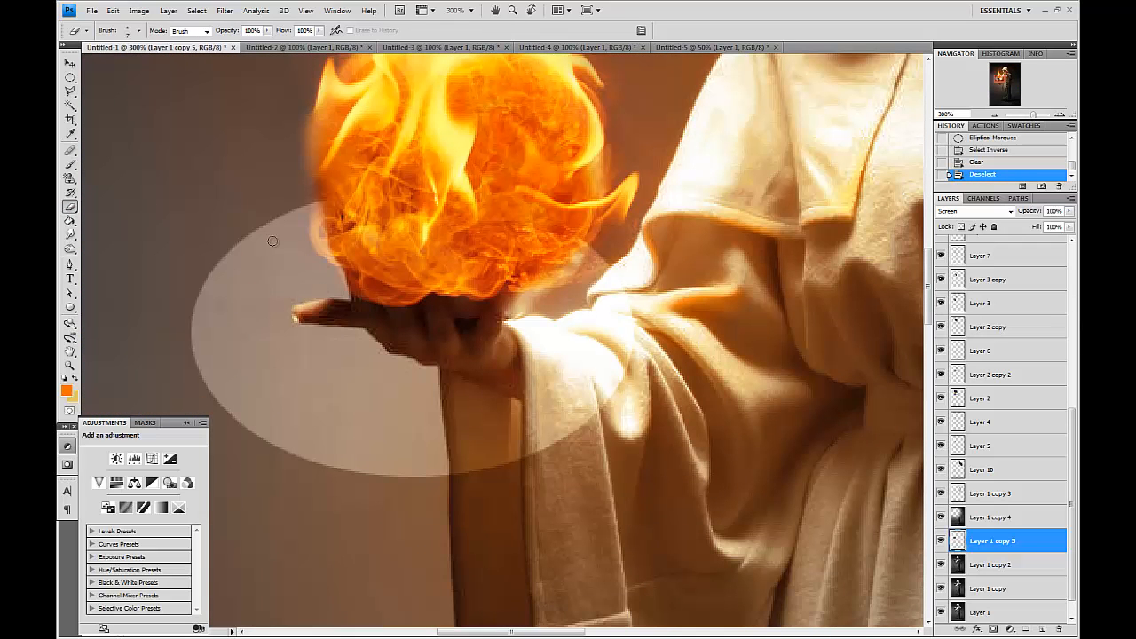
pyautogui.press(']')
pyautogui.press(']')
pyautogui.press(']')
pyautogui.press(']')
pyautogui.press(']')
pyautogui.press(']')
pyautogui.press(']')
pyautogui.moveTo(279, 240)
pyautogui.mouseDown()
pyautogui.moveTo(318, 252)
pyautogui.moveTo(287, 247)
pyautogui.moveTo(232, 283)
pyautogui.moveTo(236, 361)
pyautogui.mouseUp()
pyautogui.press(']')
pyautogui.moveTo(223, 304)
pyautogui.mouseDown()
pyautogui.moveTo(290, 407)
pyautogui.moveTo(327, 393)
pyautogui.moveTo(215, 374)
pyautogui.moveTo(355, 513)
pyautogui.moveTo(350, 421)
pyautogui.moveTo(472, 445)
pyautogui.moveTo(583, 418)
pyautogui.moveTo(568, 404)
pyautogui.moveTo(618, 313)
pyautogui.moveTo(544, 224)
pyautogui.moveTo(588, 264)
pyautogui.moveTo(560, 276)
pyautogui.moveTo(542, 268)
pyautogui.moveTo(559, 297)
pyautogui.mouseUp()
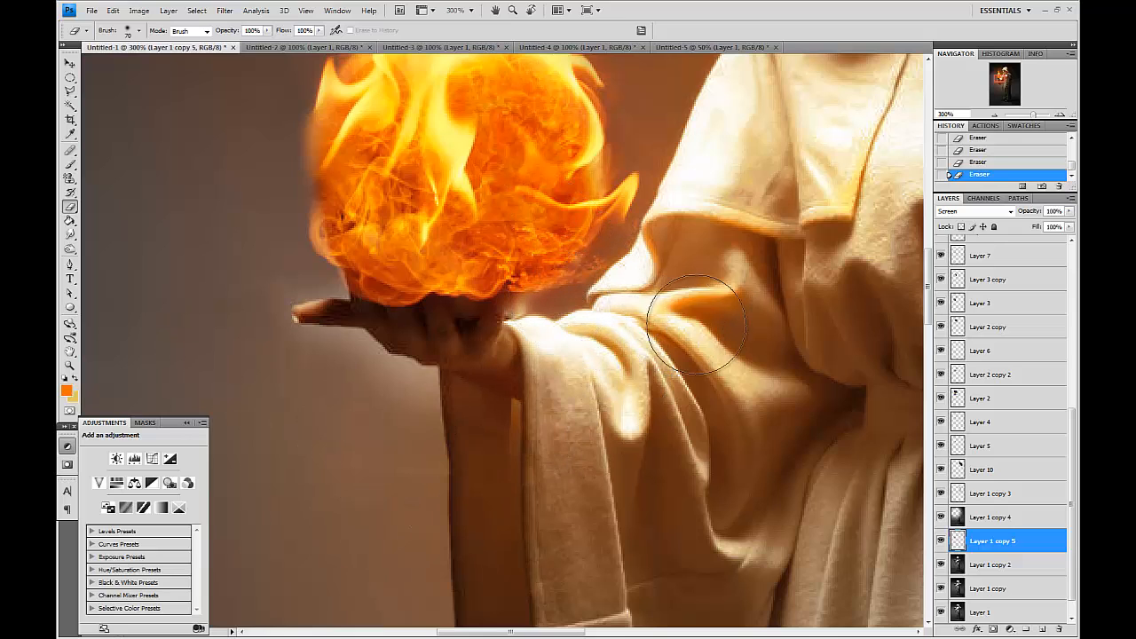
pyautogui.press('[')
pyautogui.moveTo(380, 412); pyautogui.dragTo(431, 426)
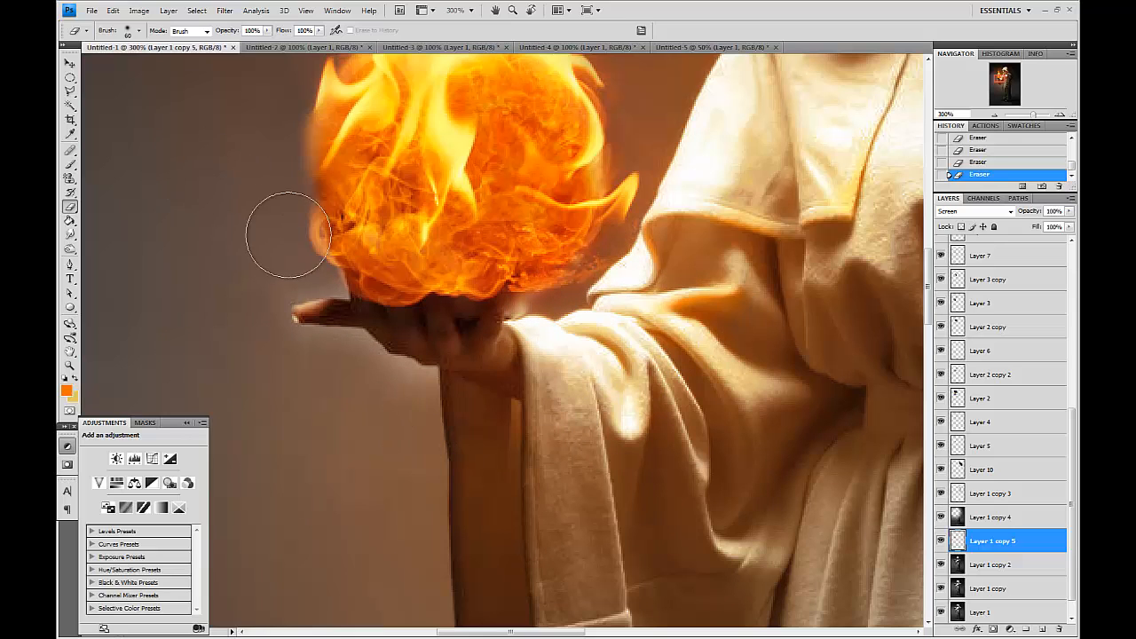
pyautogui.press('[')
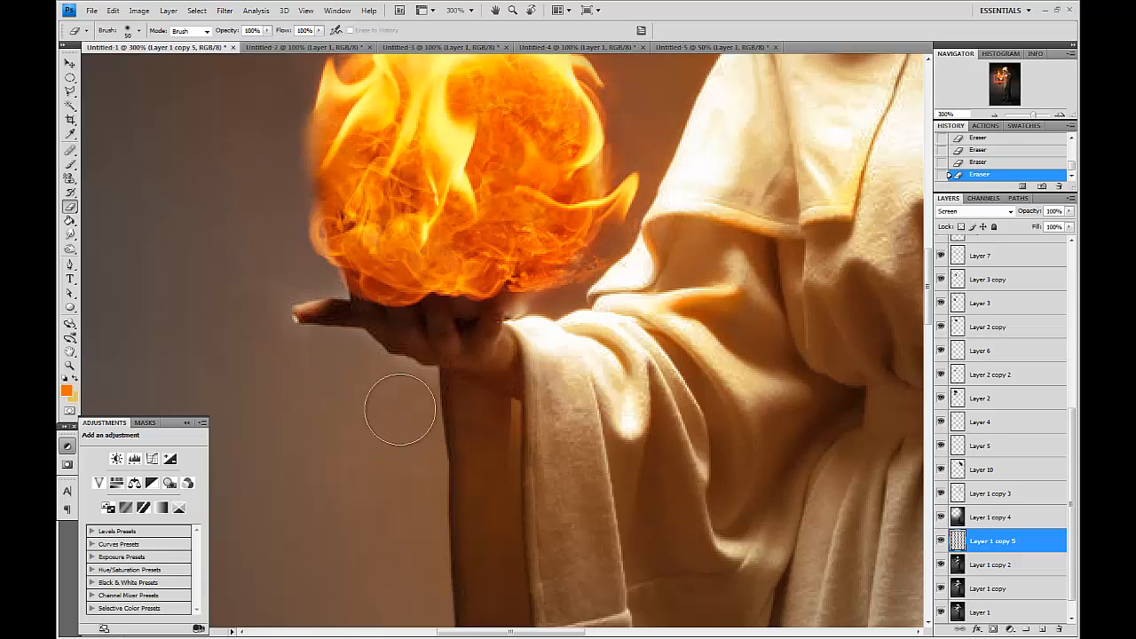
# Duplicate the glow layer as Layer 1 copy 6 and erase its excess around the fireball, hand and robe.
pyautogui.moveTo(1011, 543); pyautogui.dragTo(1042, 628)
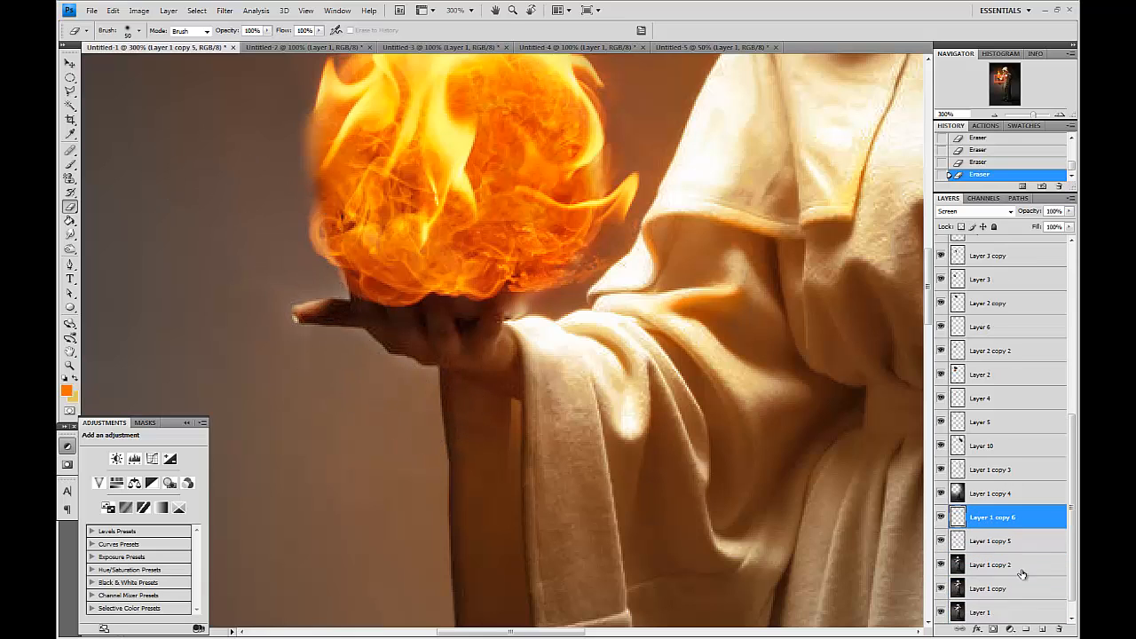
pyautogui.press('[')
pyautogui.click(286, 328)
pyautogui.click(314, 295)
pyautogui.click(321, 279)
pyautogui.click(529, 310)
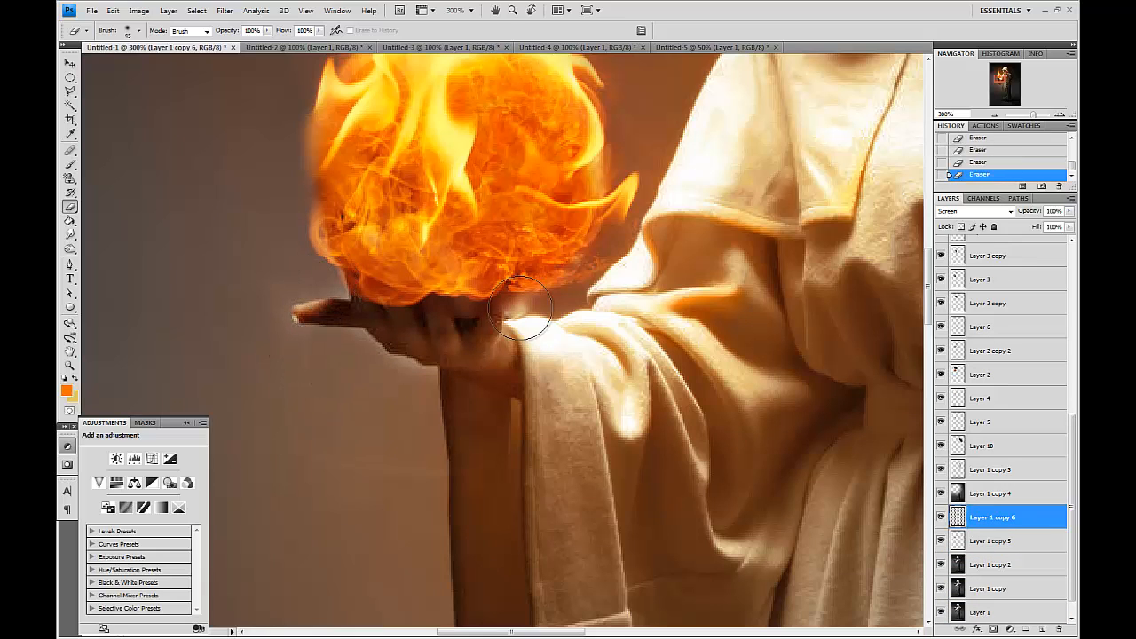
pyautogui.hotkey('ctrl', 'alt', '0')
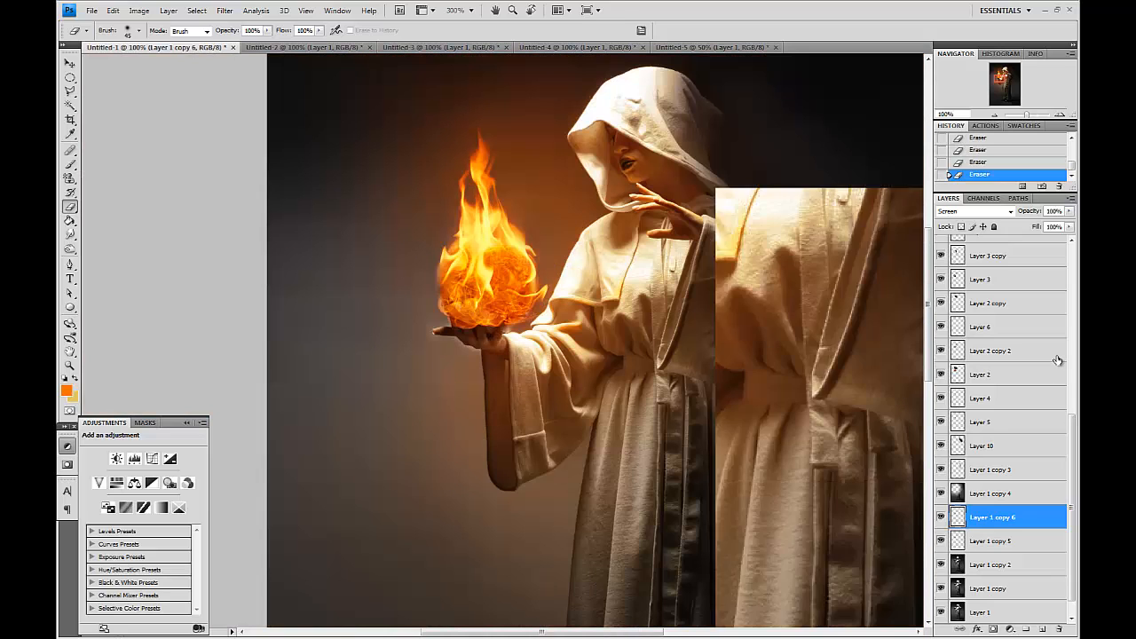
pyautogui.moveTo(878, 288); pyautogui.dragTo(816, 403)
pyautogui.moveTo(741, 297); pyautogui.dragTo(711, 296)
# Paste the flame photo from Untitled-5 into the main document and move its layer just below Layer 8.
pyautogui.scroll(5, 1011, 281)
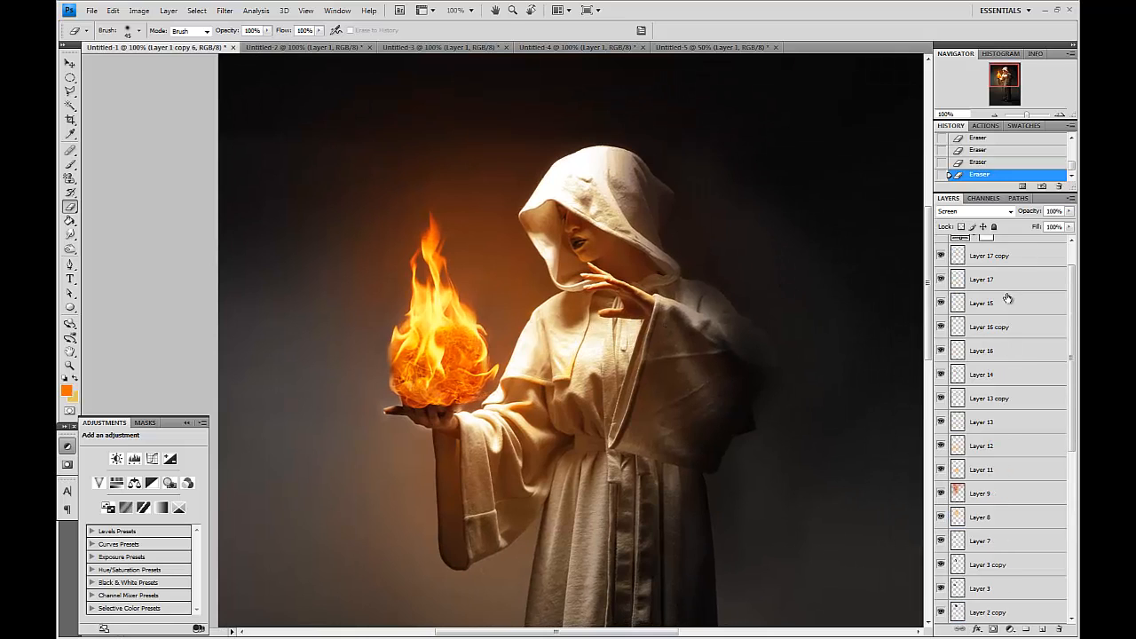
pyautogui.click(670, 49)
pyautogui.press('v')
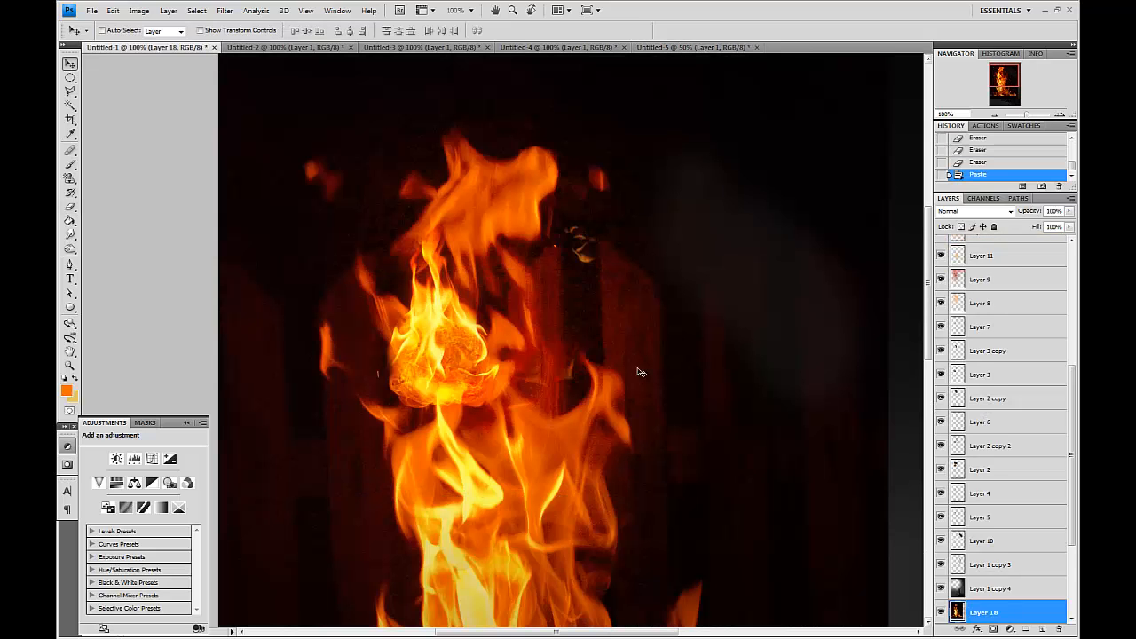
pyautogui.moveTo(1002, 613); pyautogui.dragTo(1007, 527)
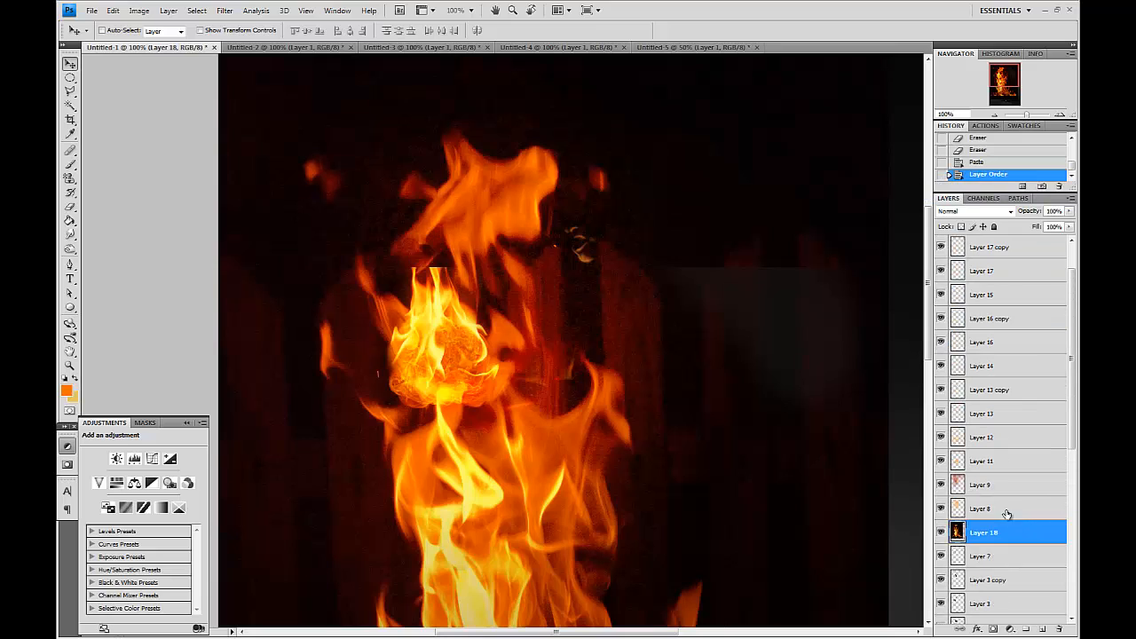
# Set the flame layer's blend mode to Screen and scale it down over the fireball in the hand.
pyautogui.click(968, 213)
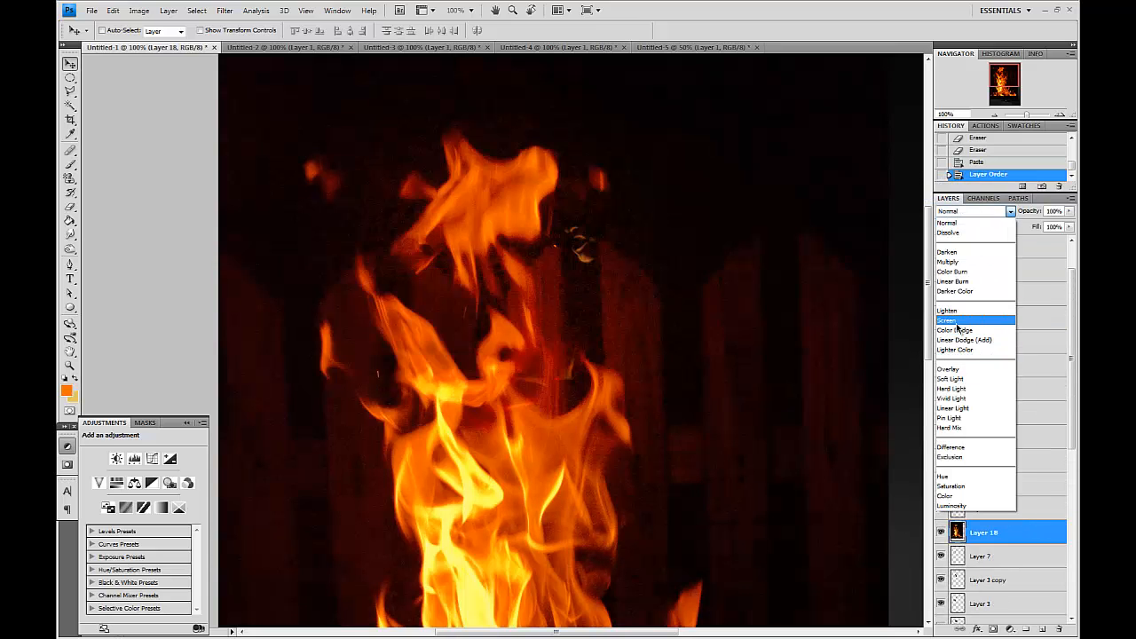
pyautogui.click(954, 318)
pyautogui.hotkey('ctrl', 't')
pyautogui.moveTo(685, 242); pyautogui.dragTo(666, 450)
pyautogui.moveTo(870, 253); pyautogui.dragTo(578, 507)
pyautogui.moveTo(577, 561); pyautogui.dragTo(508, 252)
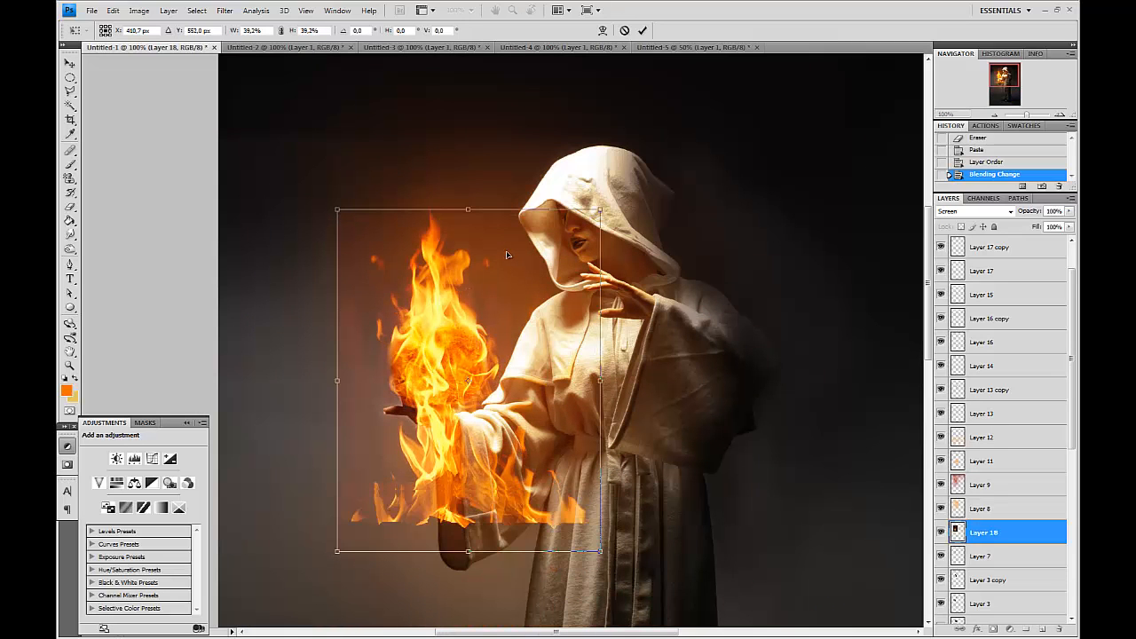
pyautogui.press('Return')
# Erase the flame layer's outer and lower parts so only flames rising from the fireball remain, comparing with visibility toggled.
pyautogui.press('e')
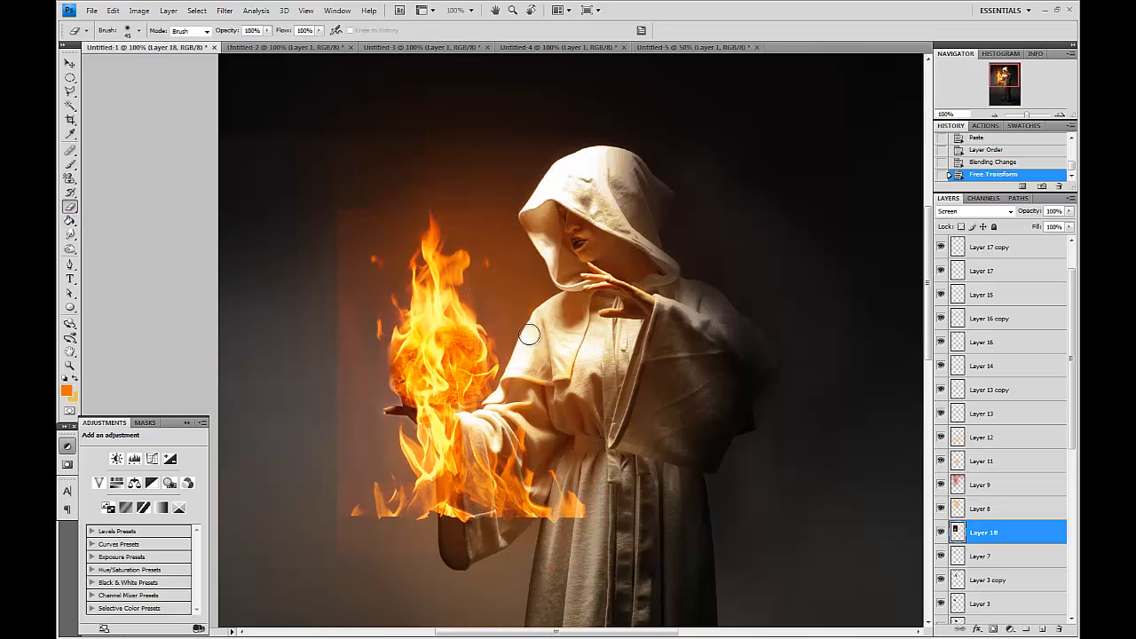
pyautogui.press(']')
pyautogui.moveTo(433, 229)
pyautogui.mouseDown()
pyautogui.moveTo(437, 266)
pyautogui.moveTo(421, 216)
pyautogui.moveTo(336, 230)
pyautogui.mouseUp()
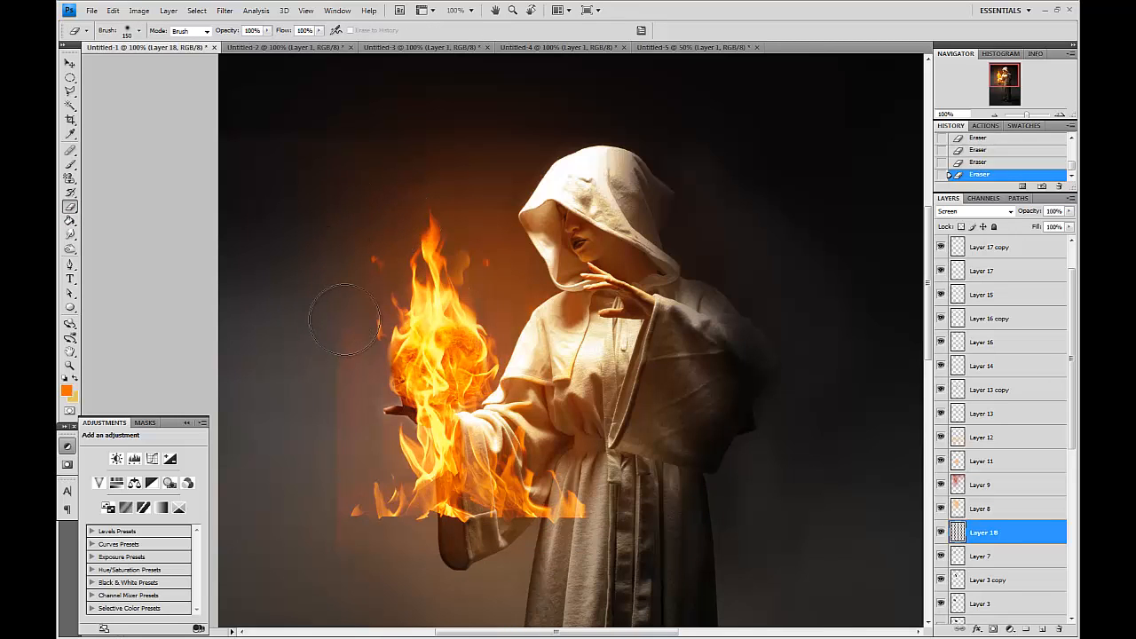
pyautogui.press(']')
pyautogui.moveTo(353, 406); pyautogui.dragTo(429, 395)
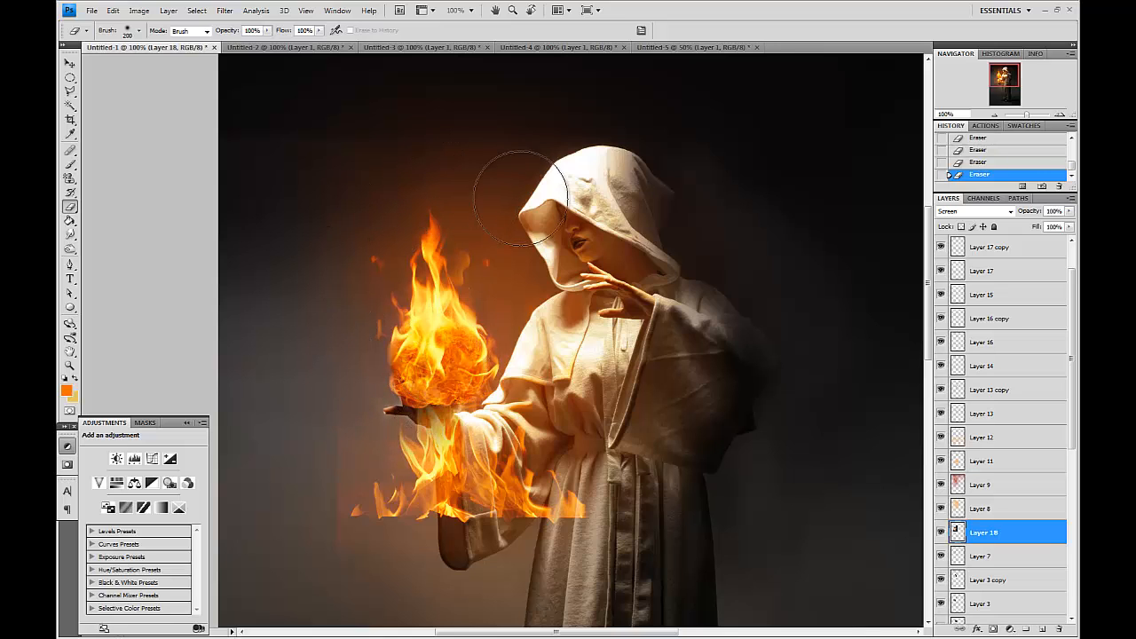
pyautogui.moveTo(474, 424)
pyautogui.mouseDown()
pyautogui.moveTo(466, 451)
pyautogui.moveTo(391, 486)
pyautogui.mouseUp()
pyautogui.press(']')
pyautogui.press(']')
pyautogui.press(']')
pyautogui.moveTo(634, 515); pyautogui.dragTo(581, 501)
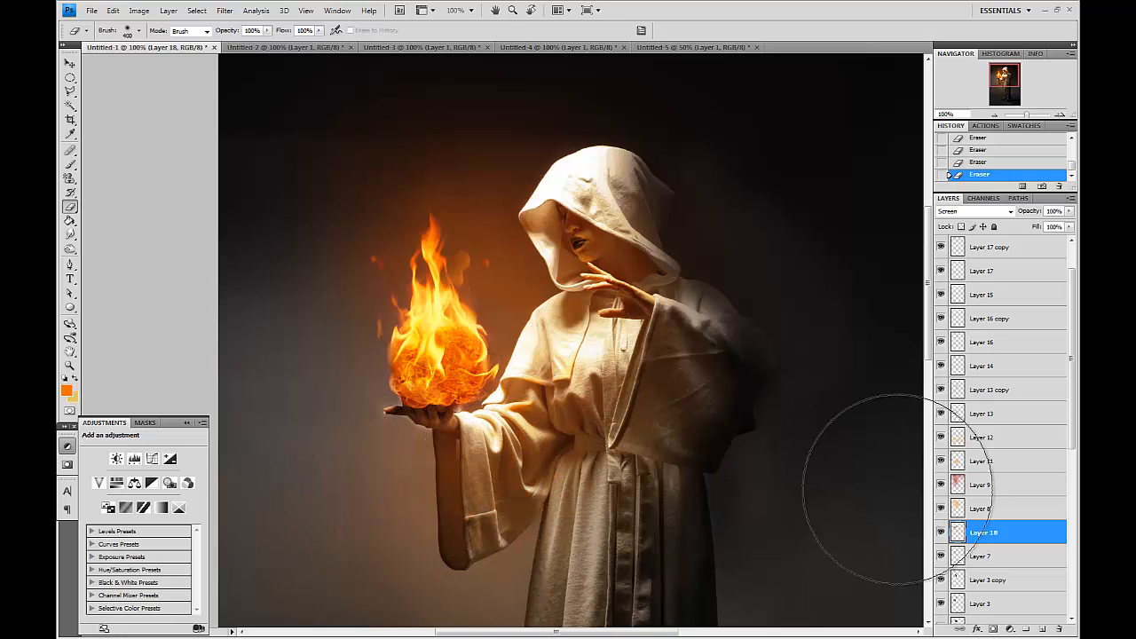
pyautogui.click(941, 532)
pyautogui.click(941, 533)
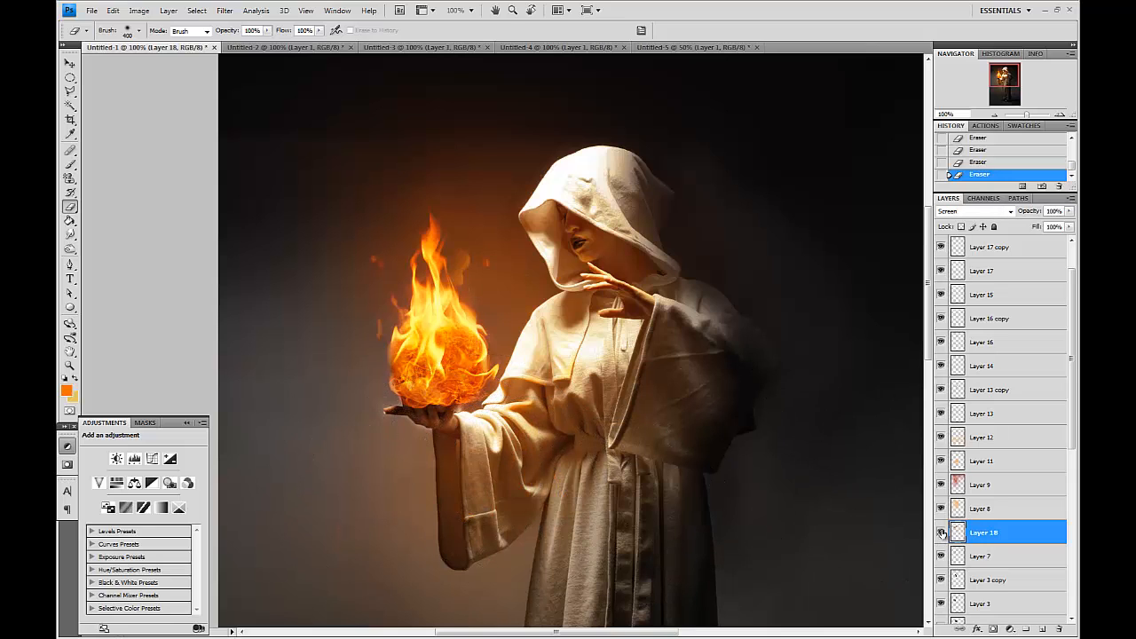
# Duplicate the flame layer, then move and scale the copy to sit on the fireball.
pyautogui.moveTo(1014, 538); pyautogui.dragTo(1042, 628)
pyautogui.press('v')
pyautogui.moveTo(454, 329); pyautogui.dragTo(479, 277)
pyautogui.hotkey('ctrl', 't')
pyautogui.moveTo(634, 161); pyautogui.dragTo(499, 253)
pyautogui.moveTo(555, 187); pyautogui.dragTo(509, 247)
pyautogui.moveTo(468, 297)
pyautogui.mouseDown()
pyautogui.moveTo(476, 259)
pyautogui.moveTo(471, 307)
pyautogui.mouseUp()
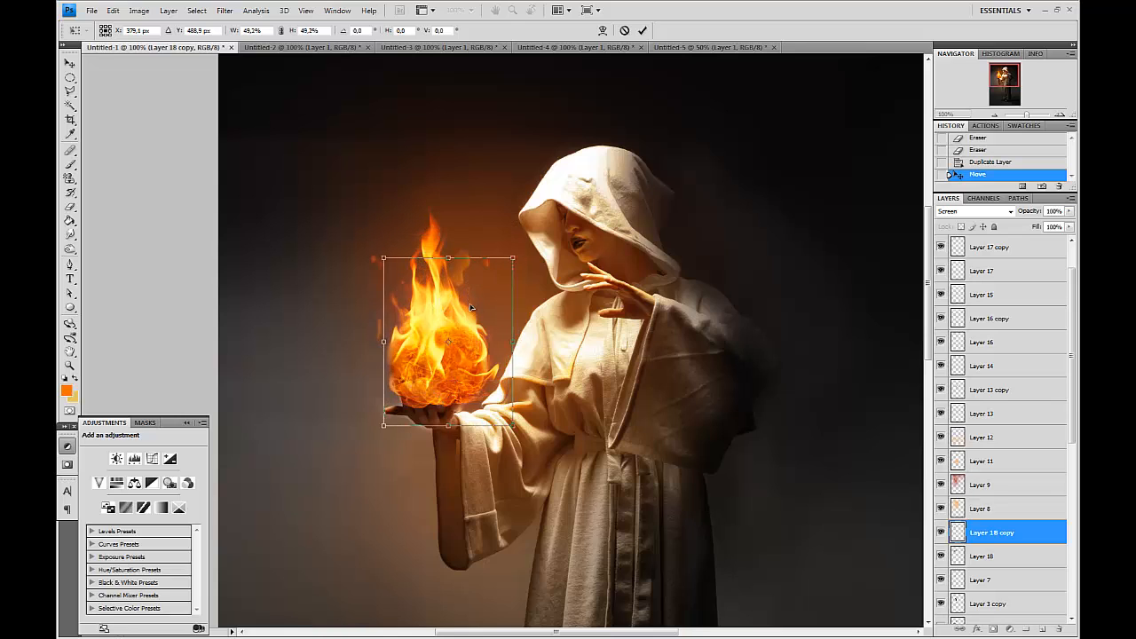
pyautogui.press('Return')
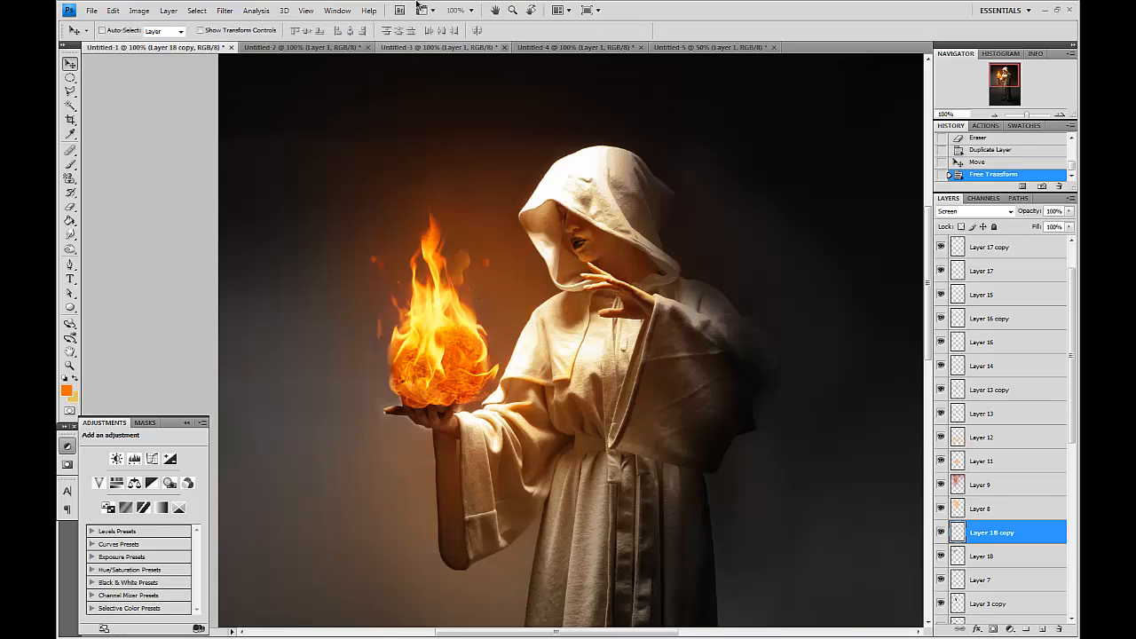
# Apply the Sharpen filter repeatedly to both Layer 18 copy and Layer 18.
pyautogui.click(224, 10)
pyautogui.moveTo(288, 181)
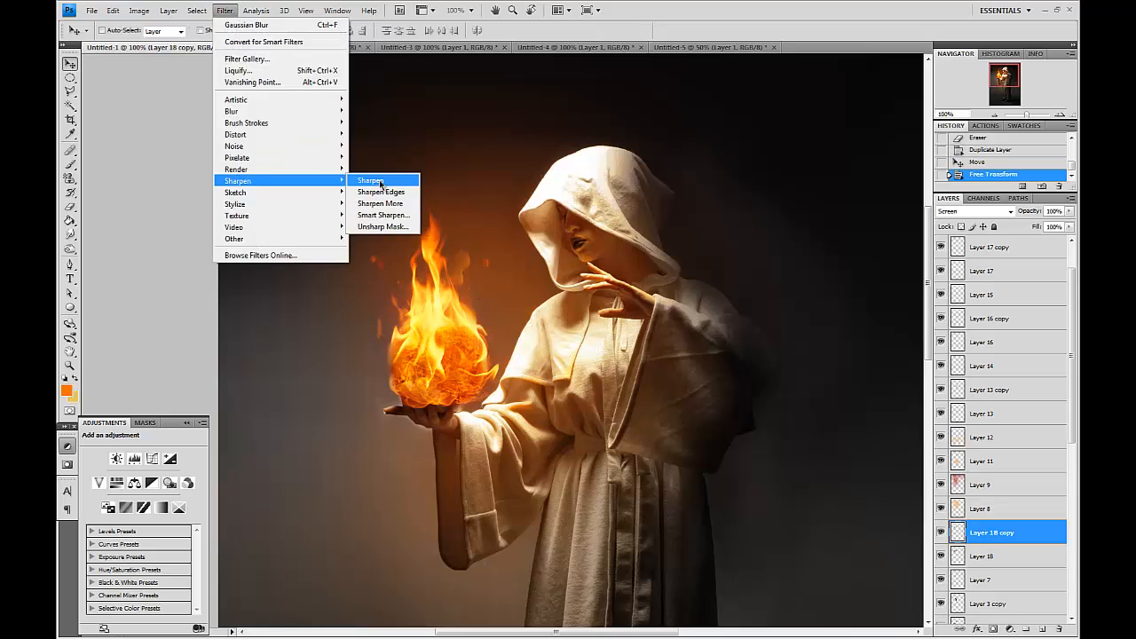
pyautogui.click(379, 183)
pyautogui.hotkey('ctrl', 'f')
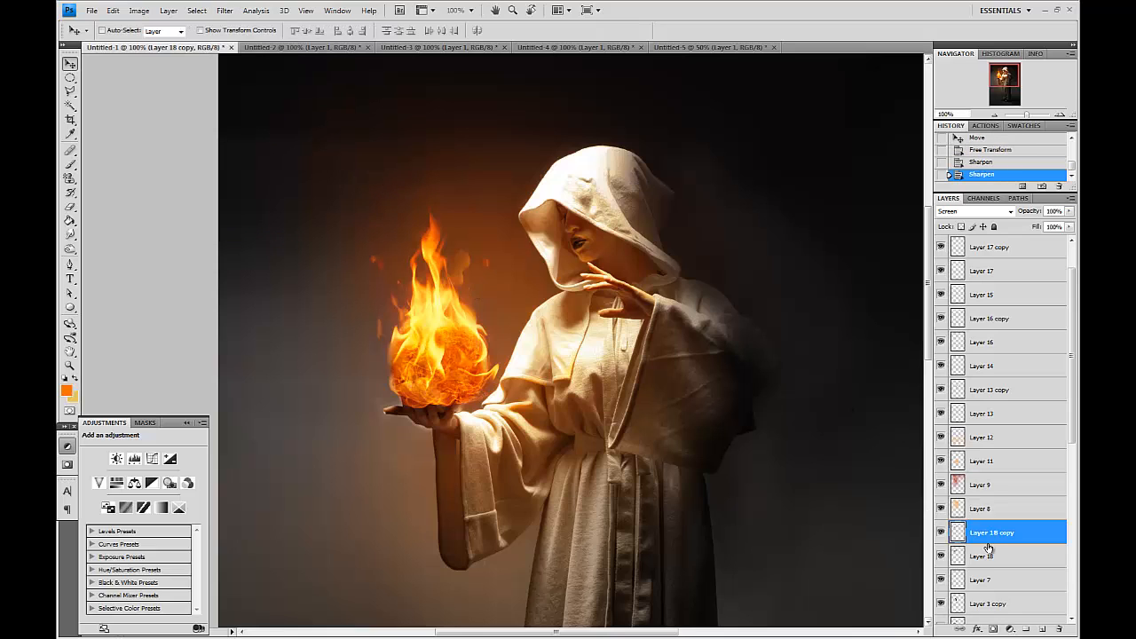
pyautogui.click(993, 554)
pyautogui.hotkey('ctrl', 'f')
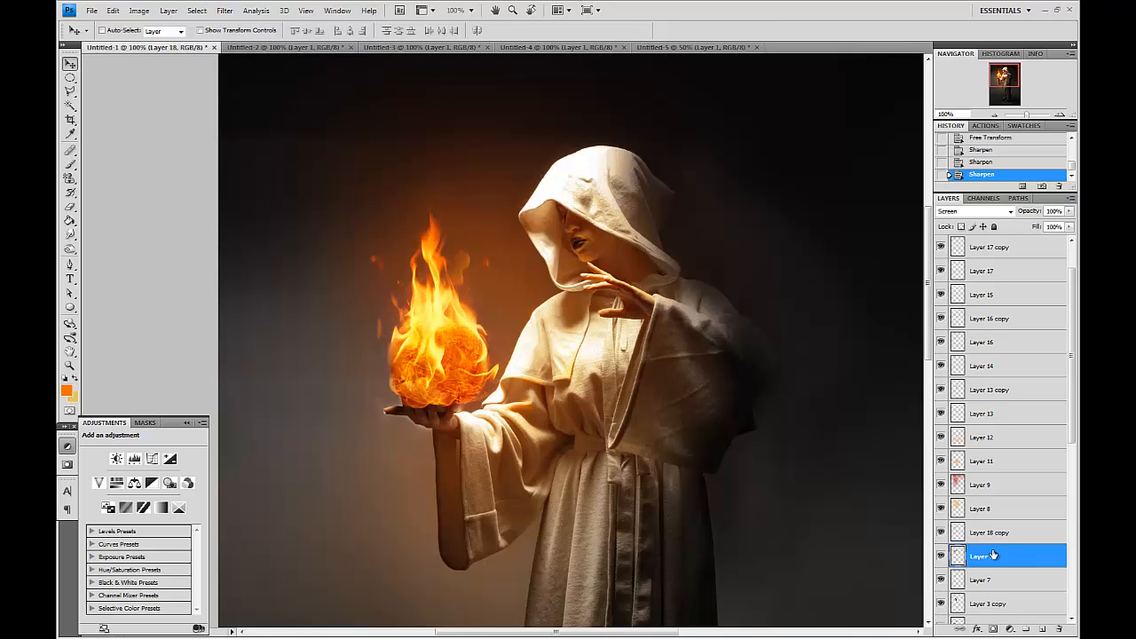
pyautogui.click(993, 535)
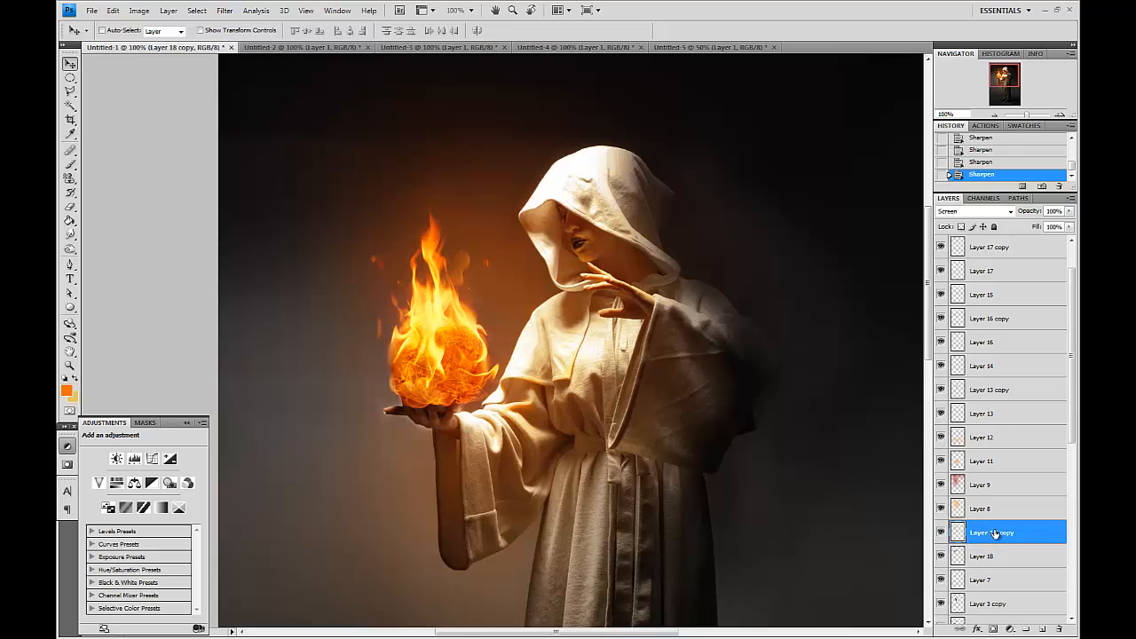
# Duplicate the flame copy as Layer 18 copy 2, nudge it upward and erase stray flame fragments on it.
pyautogui.moveTo(996, 533); pyautogui.dragTo(1042, 629)
pyautogui.moveTo(466, 288); pyautogui.dragTo(463, 282)
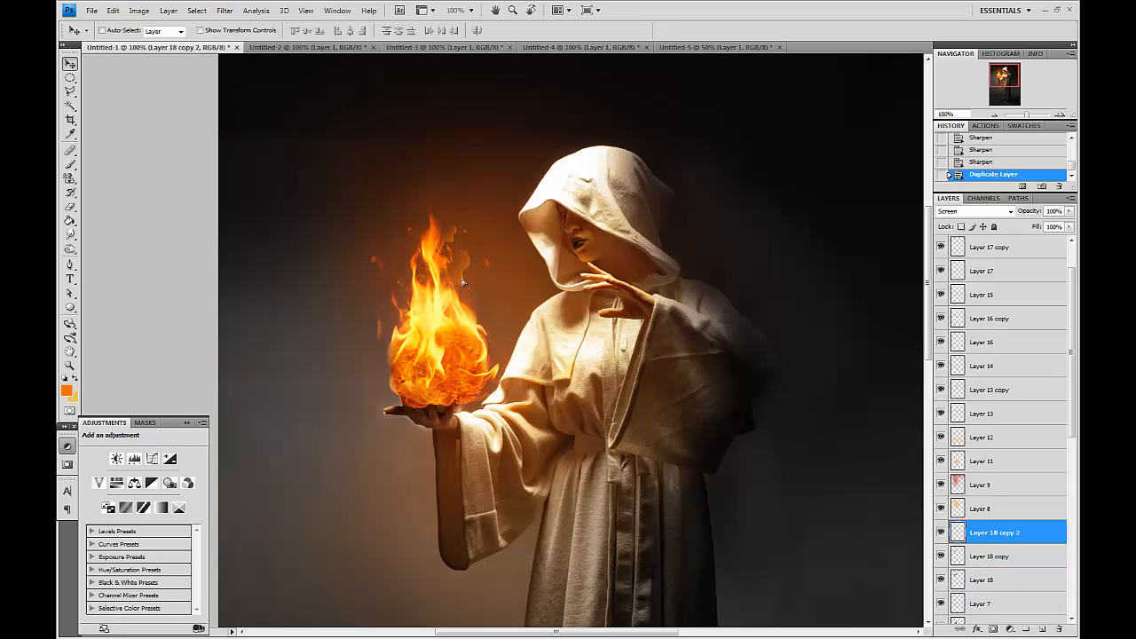
pyautogui.press('z')
pyautogui.moveTo(355, 192); pyautogui.dragTo(561, 346)
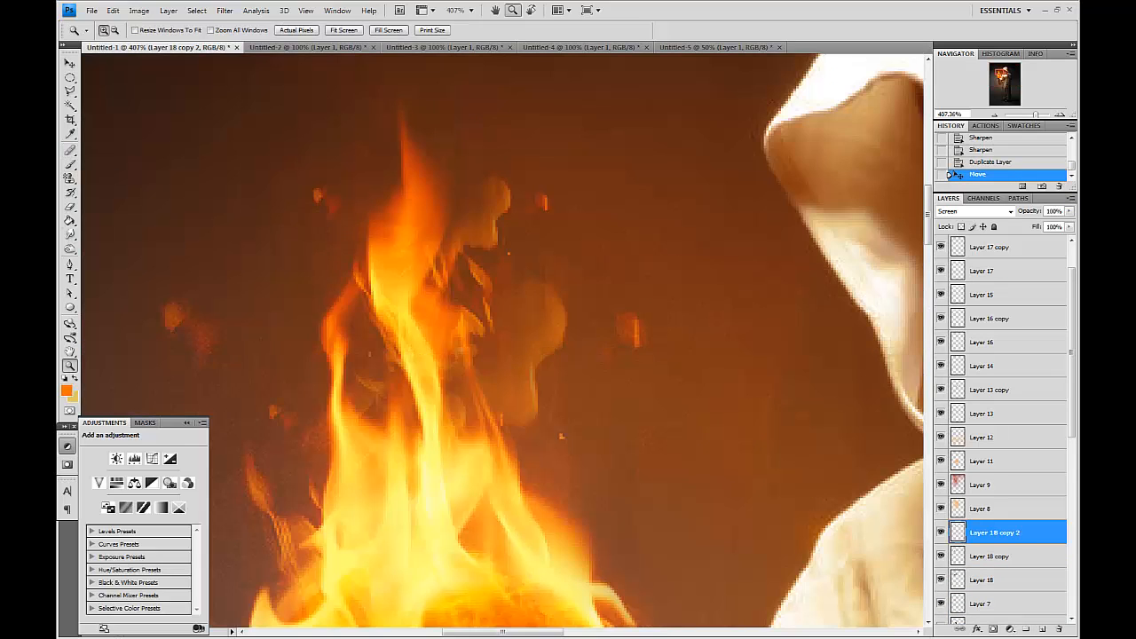
pyautogui.click(71, 206)
pyautogui.rightClick(509, 299)
pyautogui.click(624, 388)
pyautogui.moveTo(521, 196)
pyautogui.mouseDown()
pyautogui.moveTo(487, 202)
pyautogui.moveTo(497, 207)
pyautogui.moveTo(489, 241)
pyautogui.moveTo(477, 236)
pyautogui.moveTo(465, 284)
pyautogui.moveTo(479, 282)
pyautogui.moveTo(455, 308)
pyautogui.moveTo(458, 327)
pyautogui.moveTo(478, 345)
pyautogui.moveTo(536, 300)
pyautogui.moveTo(540, 338)
pyautogui.mouseUp()
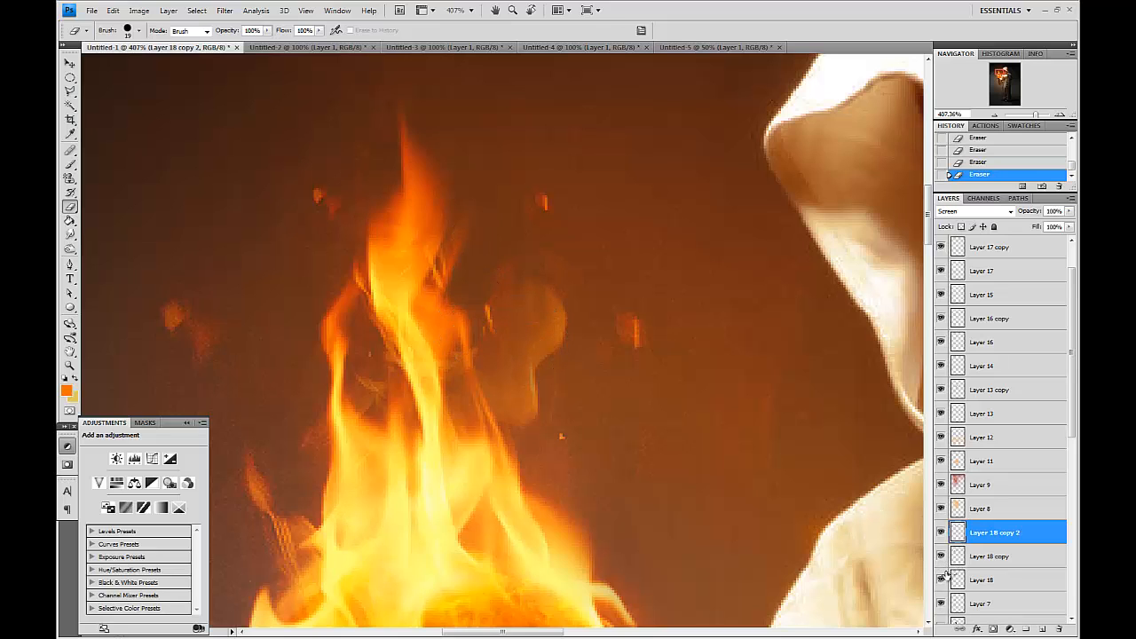
# Erase stray flame fragments above the fireball on Layer 18 with a small brush.
pyautogui.click(971, 578)
pyautogui.rightClick(721, 414)
pyautogui.click(779, 513)
pyautogui.moveTo(544, 316)
pyautogui.mouseDown()
pyautogui.moveTo(525, 407)
pyautogui.moveTo(511, 414)
pyautogui.moveTo(526, 291)
pyautogui.moveTo(528, 337)
pyautogui.mouseUp()
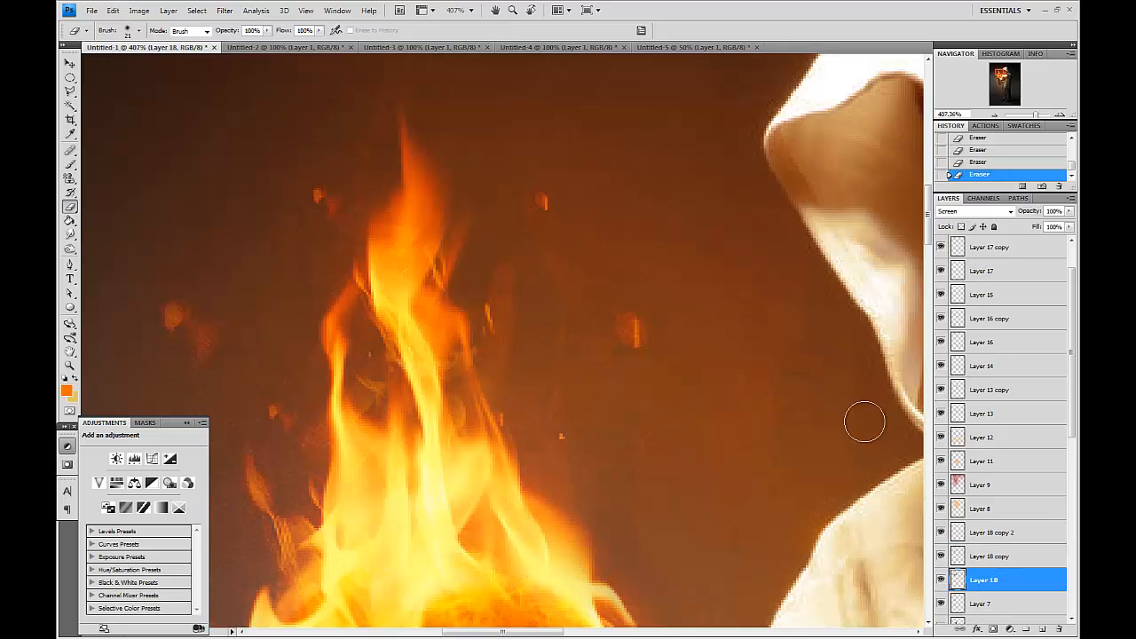
# Erase more stray fragments on Layer 18 copy 2 and zoom back out to 200%.
pyautogui.click(985, 533)
pyautogui.moveTo(381, 390); pyautogui.dragTo(375, 396)
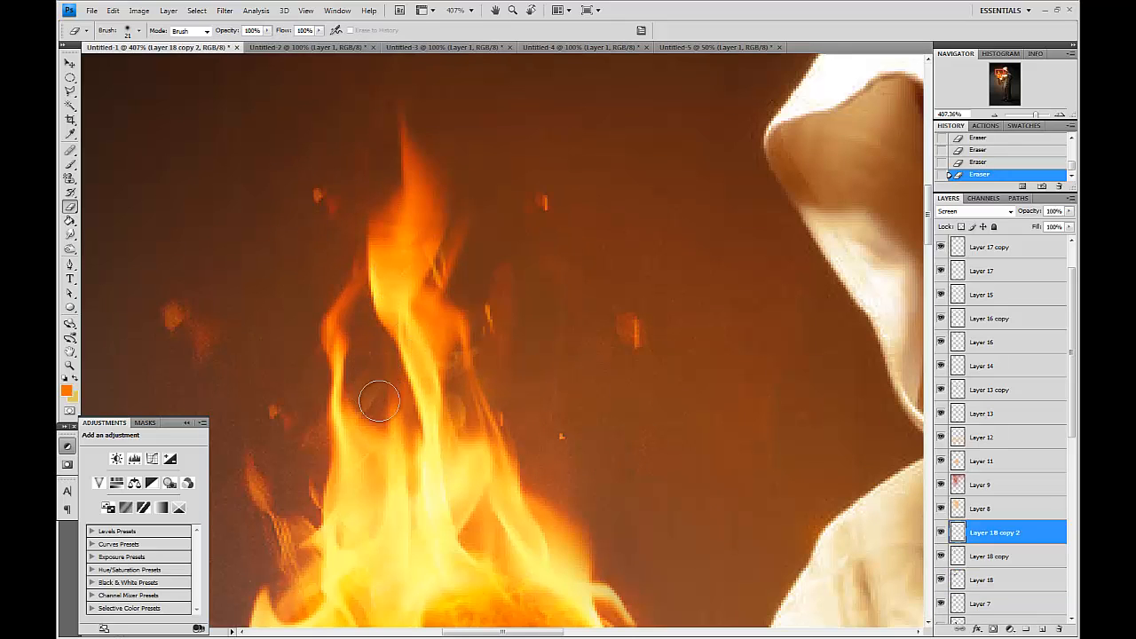
pyautogui.moveTo(469, 364); pyautogui.dragTo(463, 362)
pyautogui.hotkey('ctrl', '1')
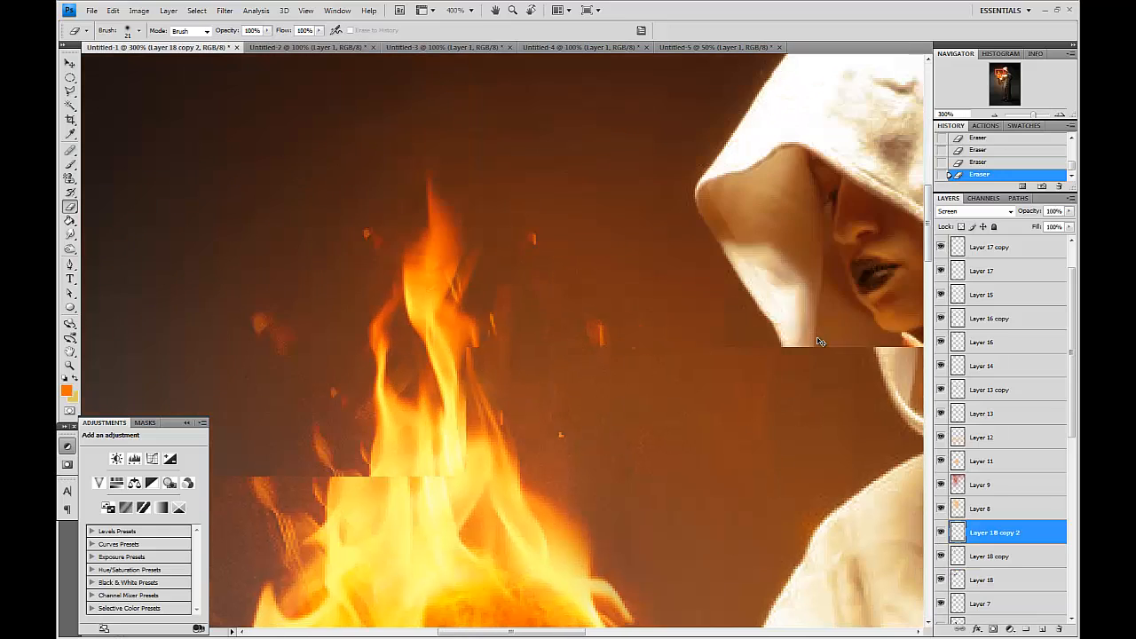
pyautogui.hotkey('ctrl', '+')
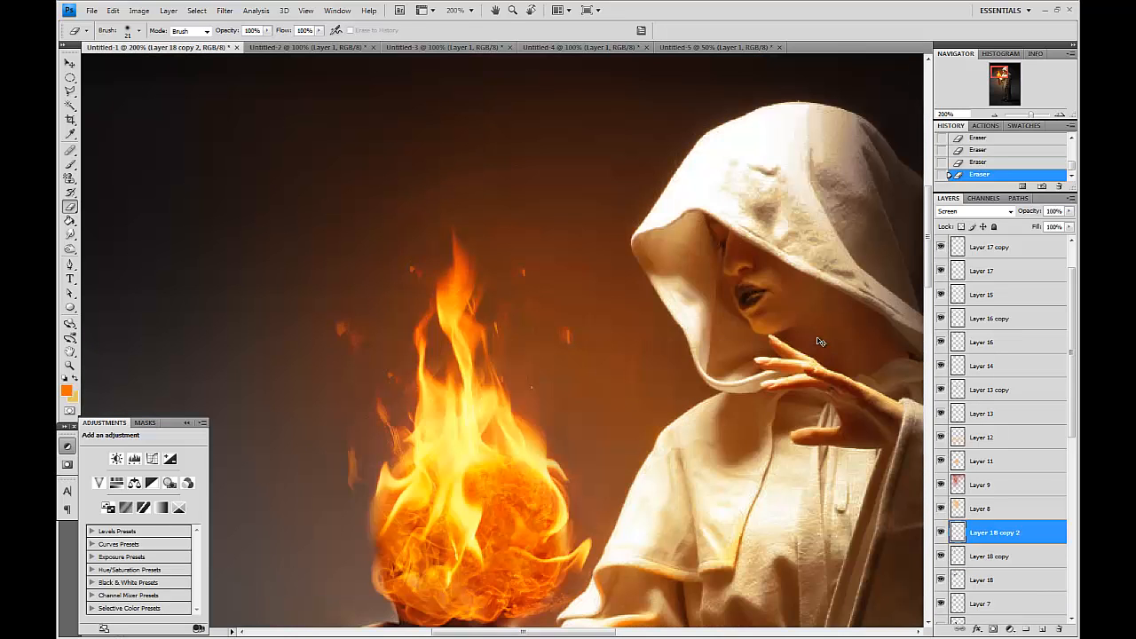
# Select a small spark above the flames with an elliptical marquee and rotate it with Free Transform.
pyautogui.click(69, 79)
pyautogui.moveTo(407, 251); pyautogui.dragTo(427, 285)
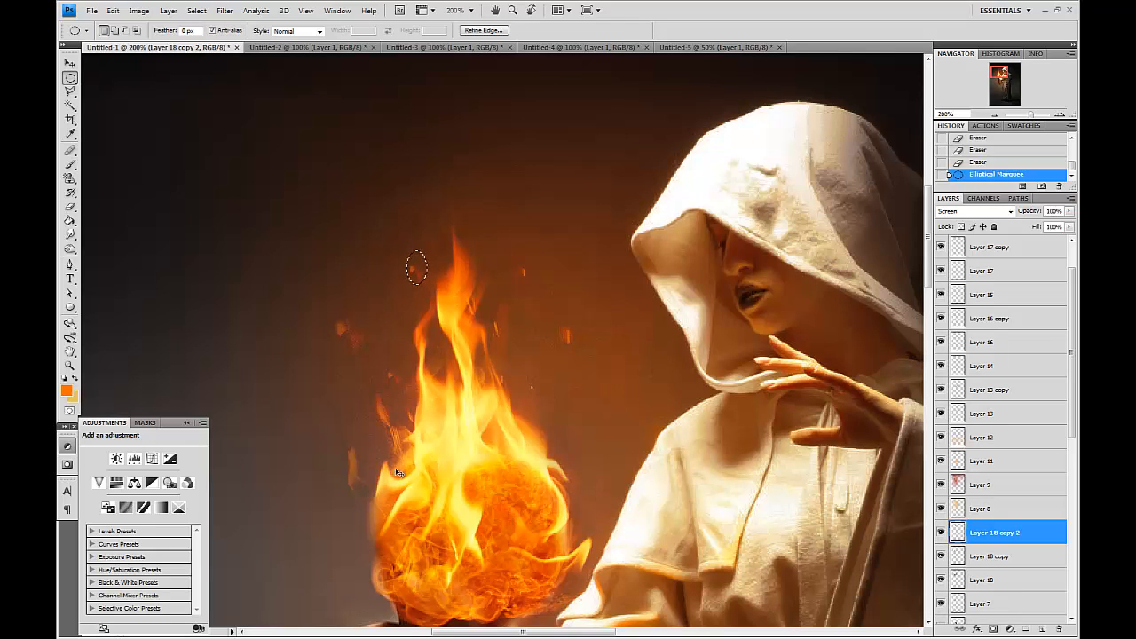
pyautogui.hotkey('ctrl', 't')
pyautogui.moveTo(449, 234); pyautogui.dragTo(383, 236)
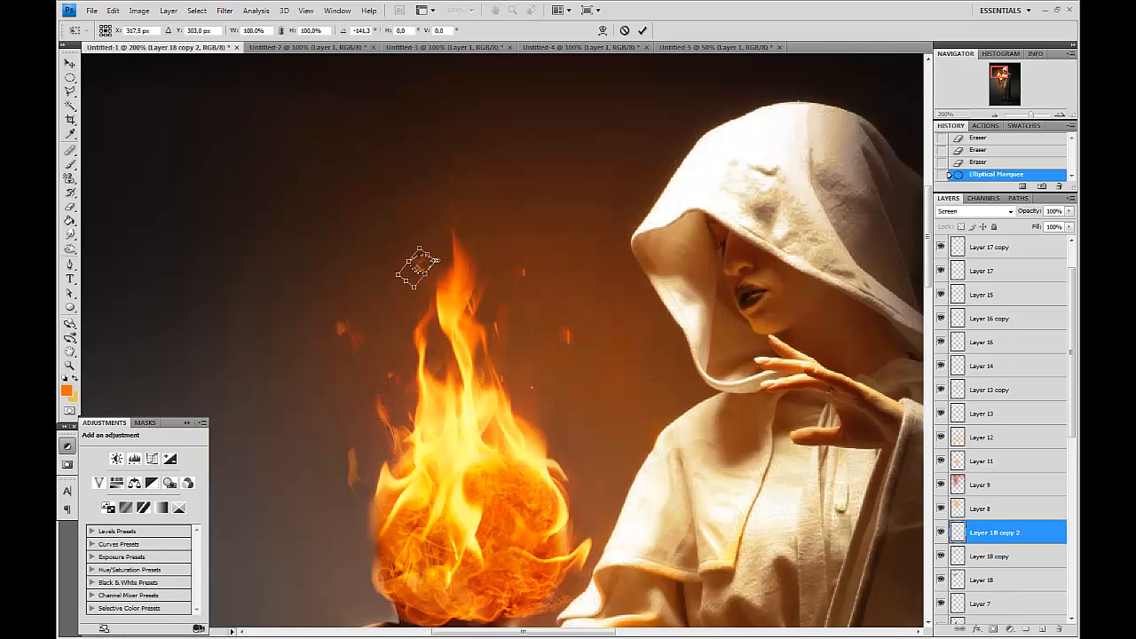
pyautogui.press('Return')
pyautogui.hotkey('ctrl', 'd')
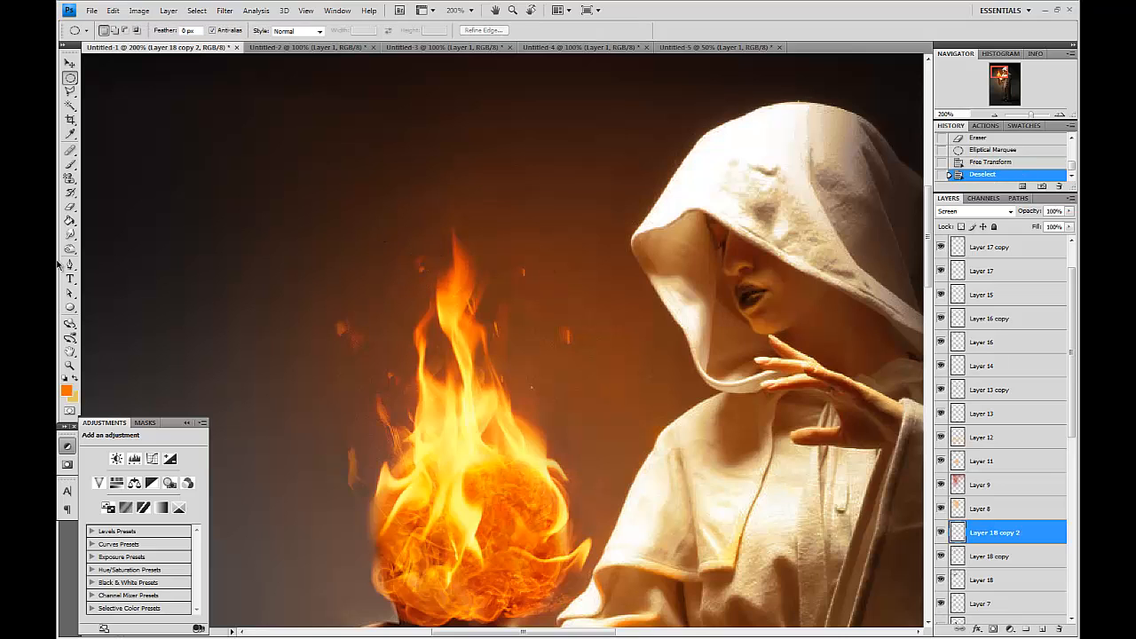
# Smudge the spark into the flame tip with the Smudge tool at 40% strength.
pyautogui.click(70, 235)
pyautogui.press(']')
pyautogui.moveTo(420, 254); pyautogui.dragTo(423, 238)
pyautogui.moveTo(425, 249); pyautogui.dragTo(434, 259)
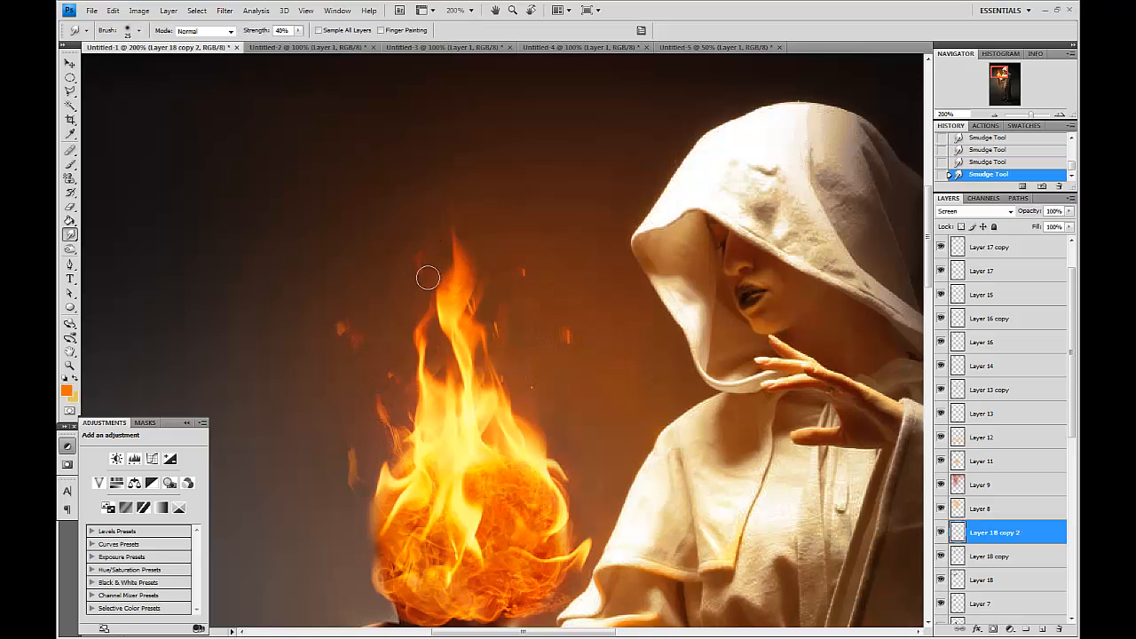
pyautogui.hotkey('ctrl', '-')
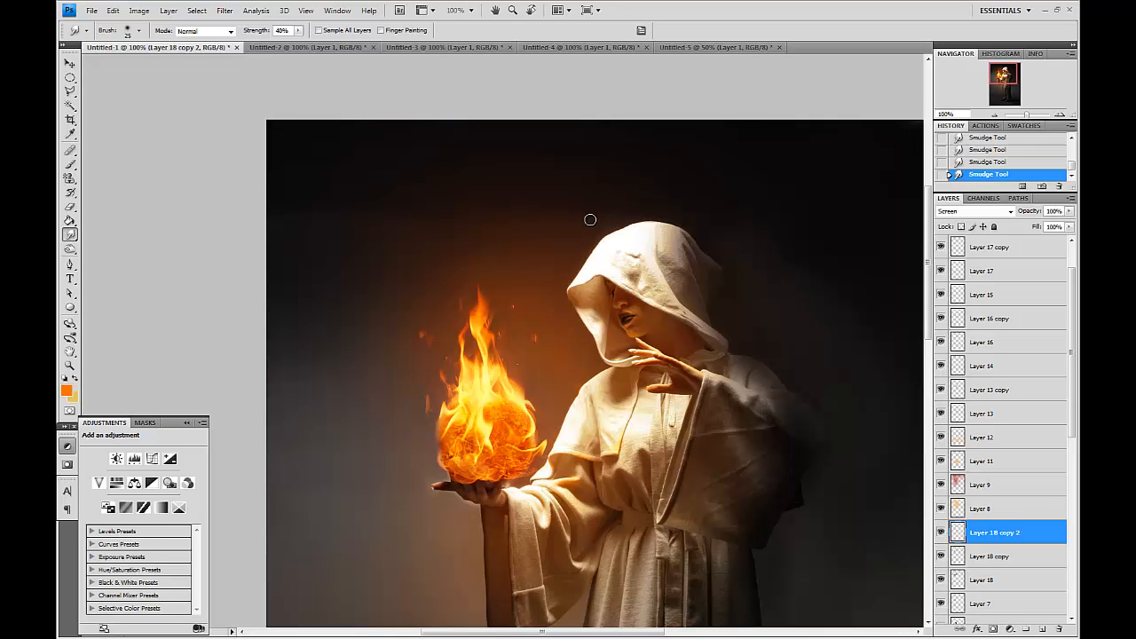
pyautogui.scroll(-3, 590, 220)
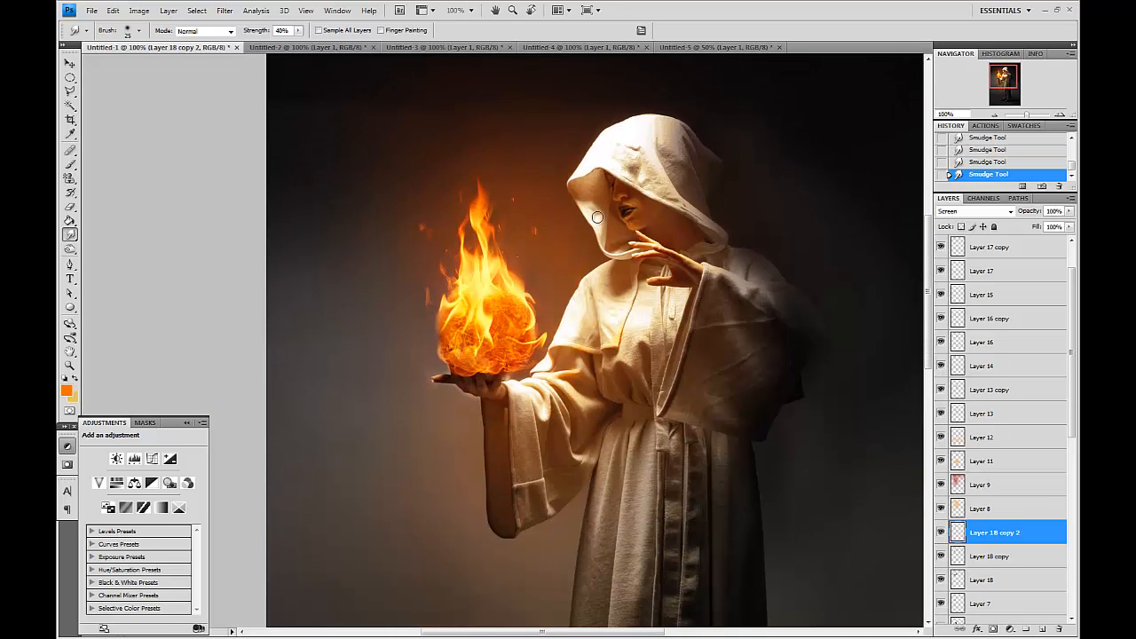
pyautogui.moveTo(658, 234); pyautogui.dragTo(573, 268)
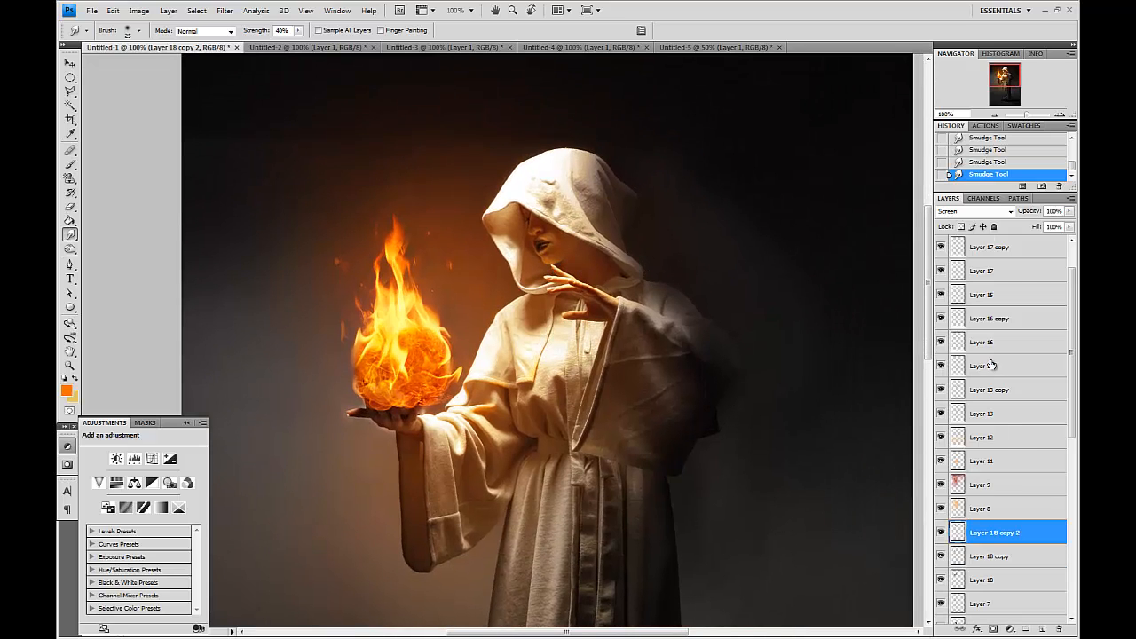
pyautogui.scroll(1, 991, 365)
pyautogui.click(998, 297)
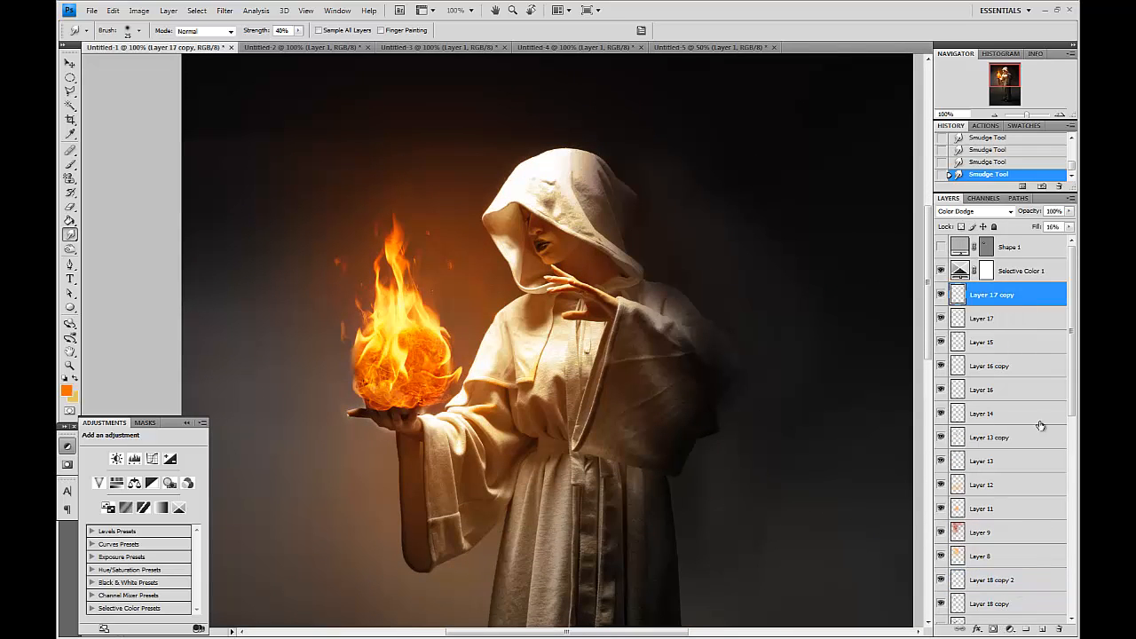
pyautogui.click(940, 269)
pyautogui.click(940, 270)
pyautogui.moveTo(1022, 270); pyautogui.dragTo(1042, 628)
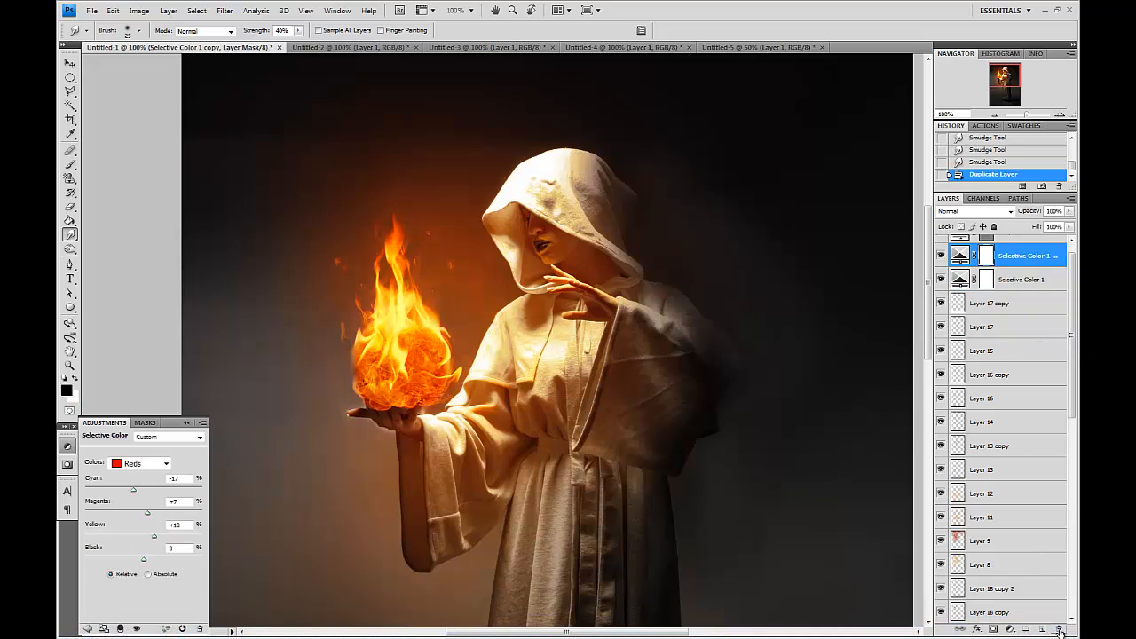
pyautogui.click(1059, 629)
pyautogui.click(544, 247)
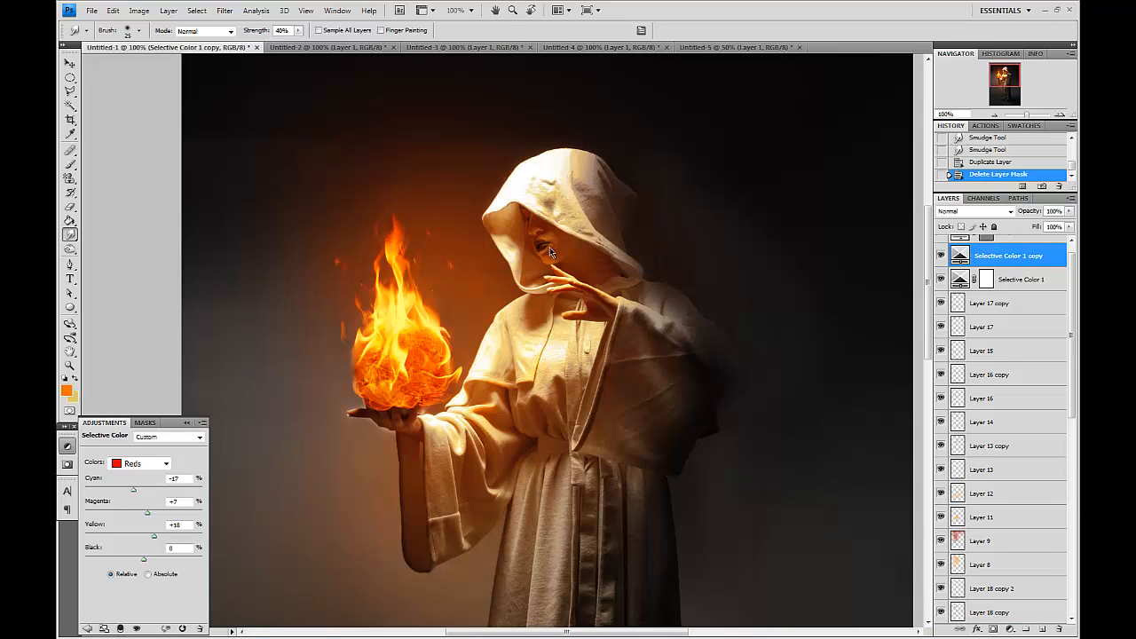
pyautogui.click(1058, 629)
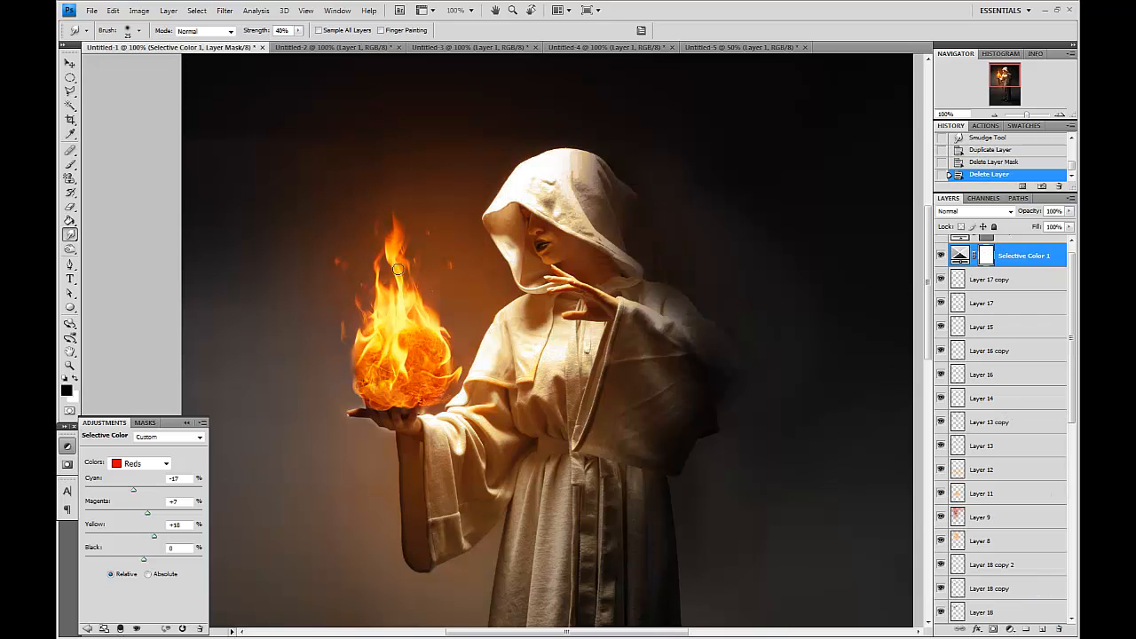
# Erase the glow below the hand on Layer 1 copy 5 with the Eraser.
pyautogui.moveTo(515, 284); pyautogui.dragTo(495, 302)
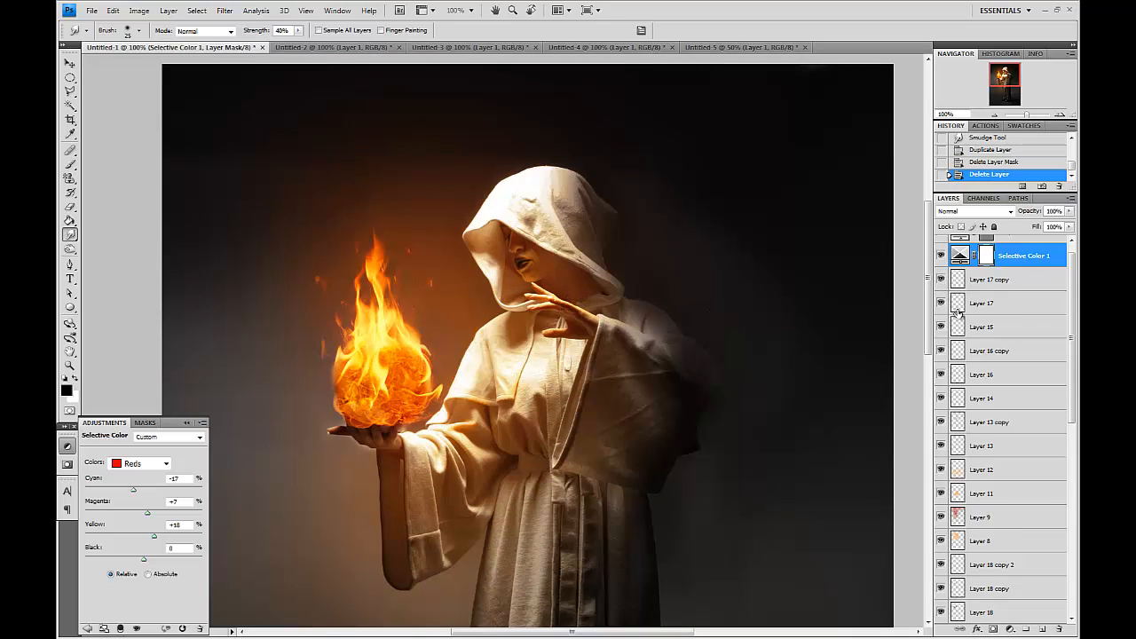
pyautogui.scroll(-5, 942, 280)
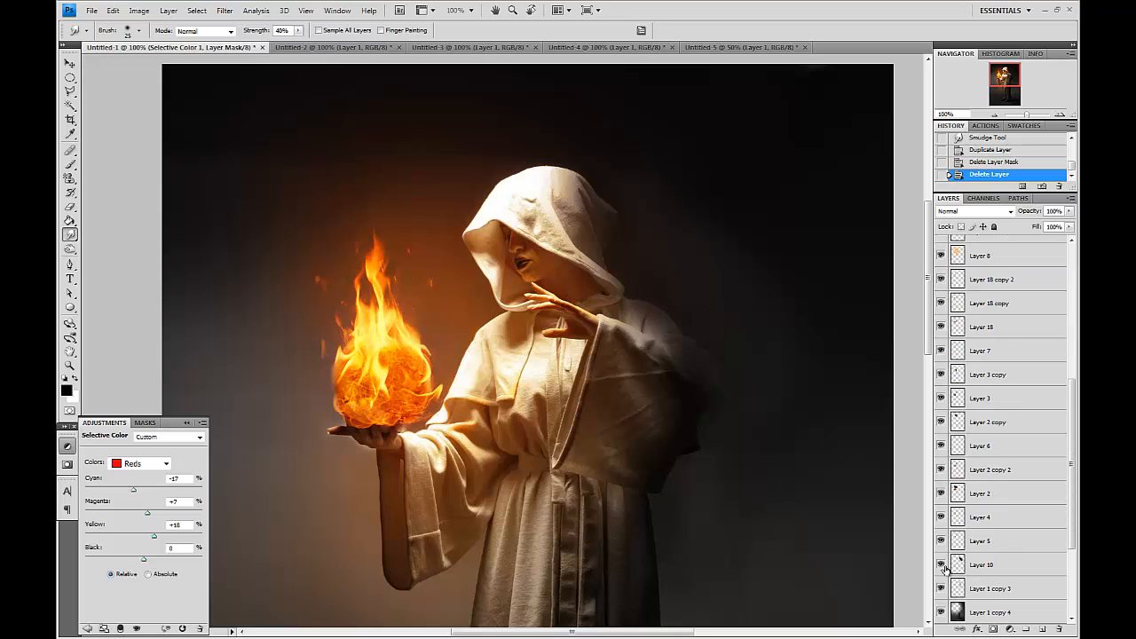
pyautogui.scroll(-3, 966, 519)
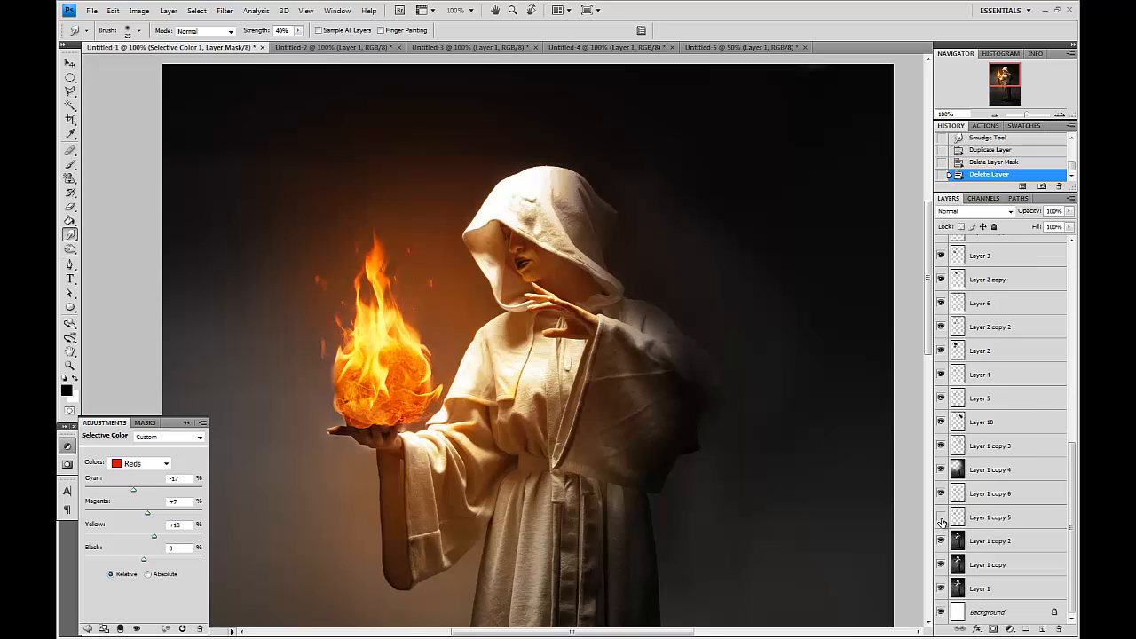
pyautogui.click(986, 516)
pyautogui.click(70, 206)
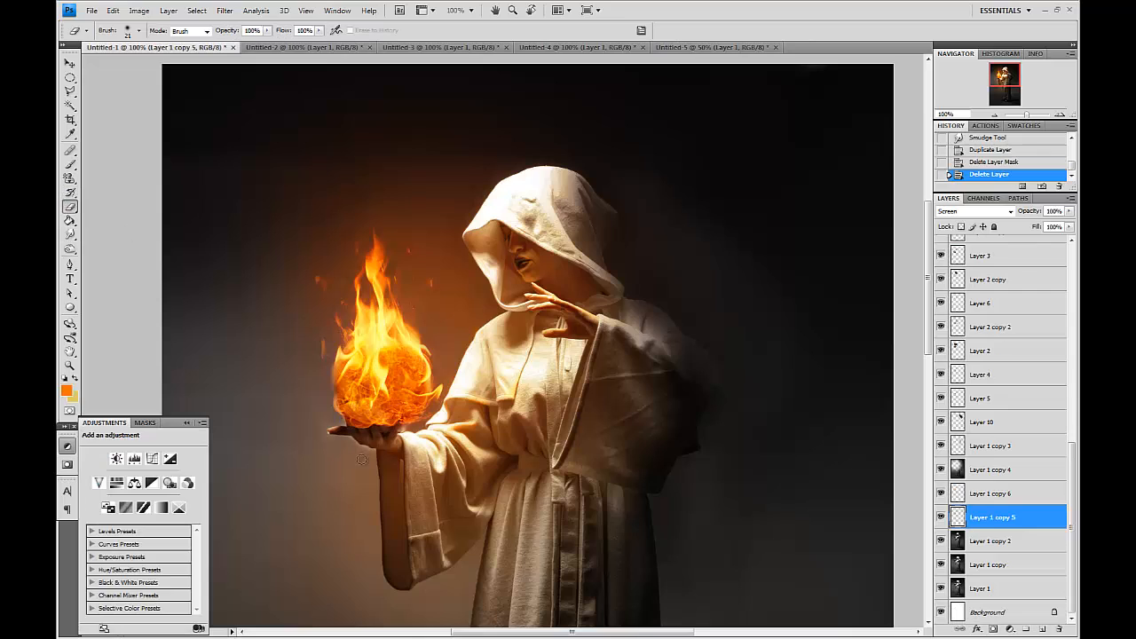
pyautogui.moveTo(366, 448); pyautogui.dragTo(333, 428)
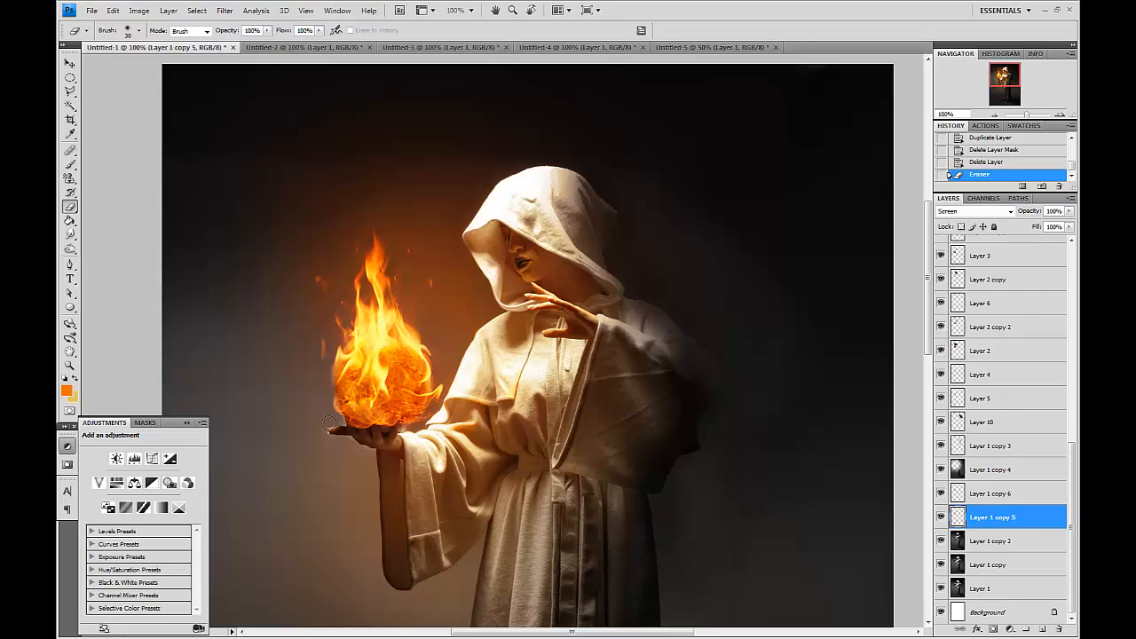
pyautogui.click(937, 496)
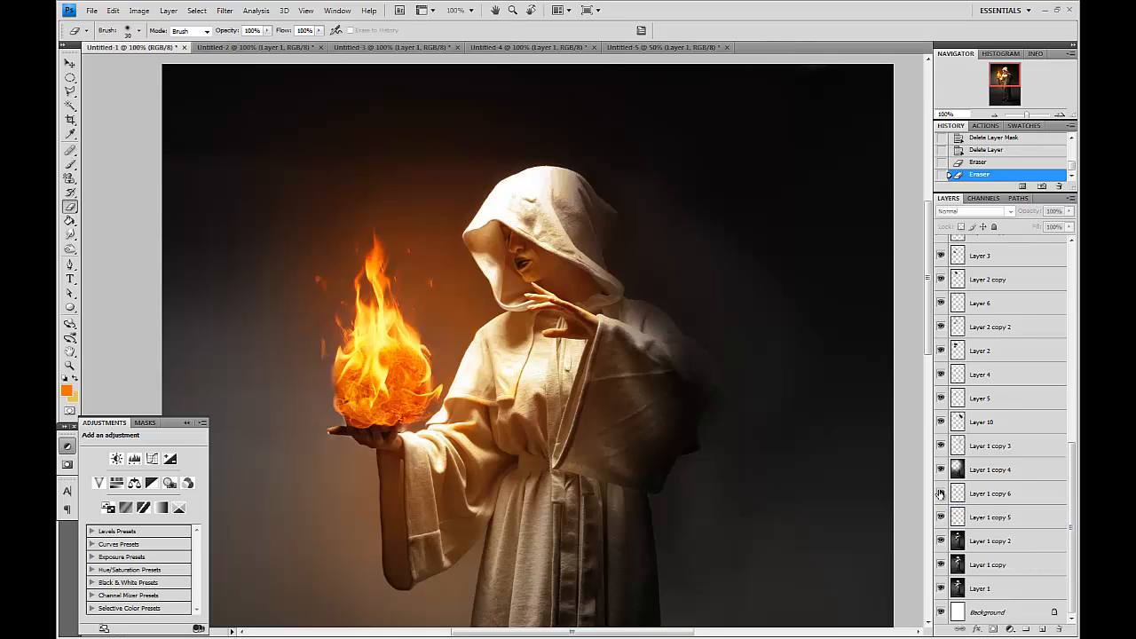
pyautogui.click(941, 493)
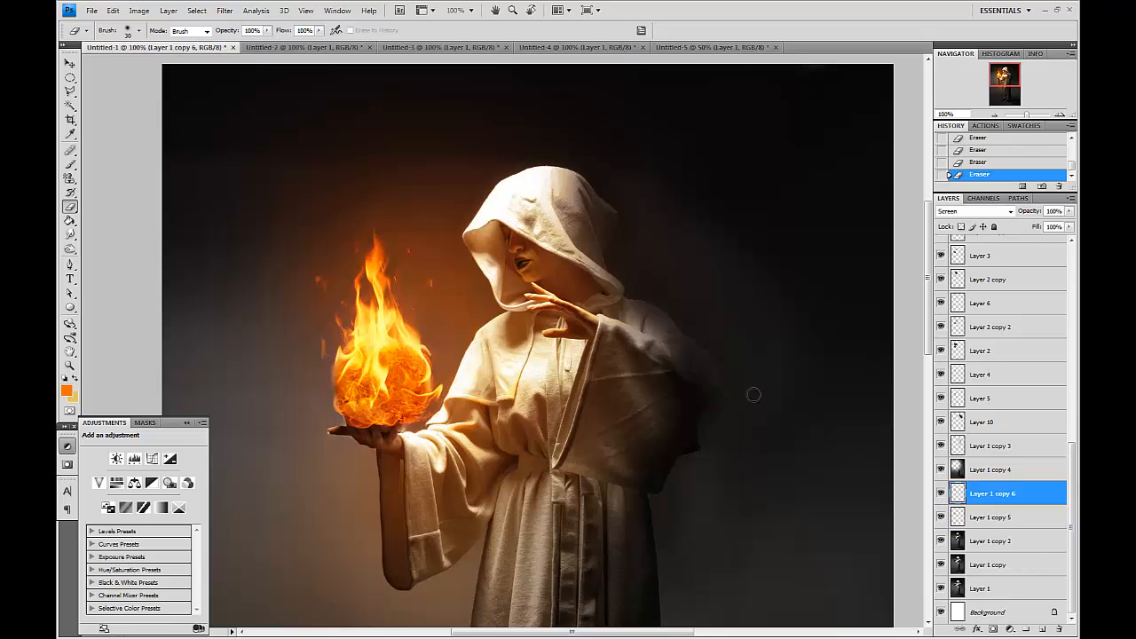
# Add a Photo Filter adjustment layer above Layer 17 copy with a light orange filter color.
pyautogui.hotkey('ctrl', '-')
pyautogui.hotkey('ctrl', '-')
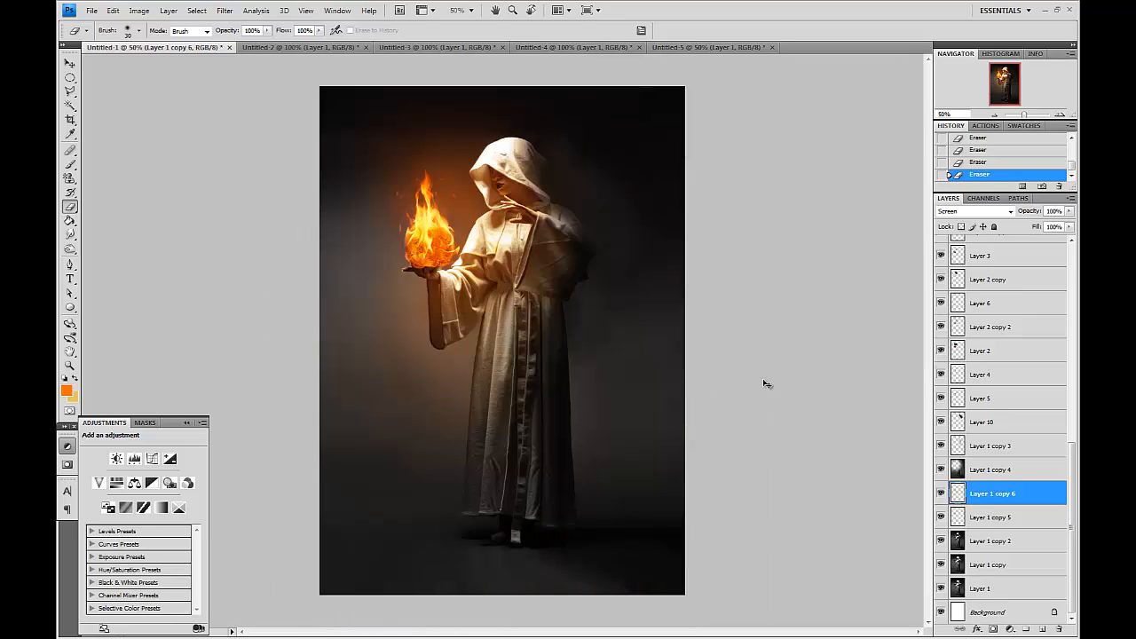
pyautogui.scroll(10, 1075, 334)
pyautogui.click(1028, 277)
pyautogui.click(1027, 296)
pyautogui.click(1012, 632)
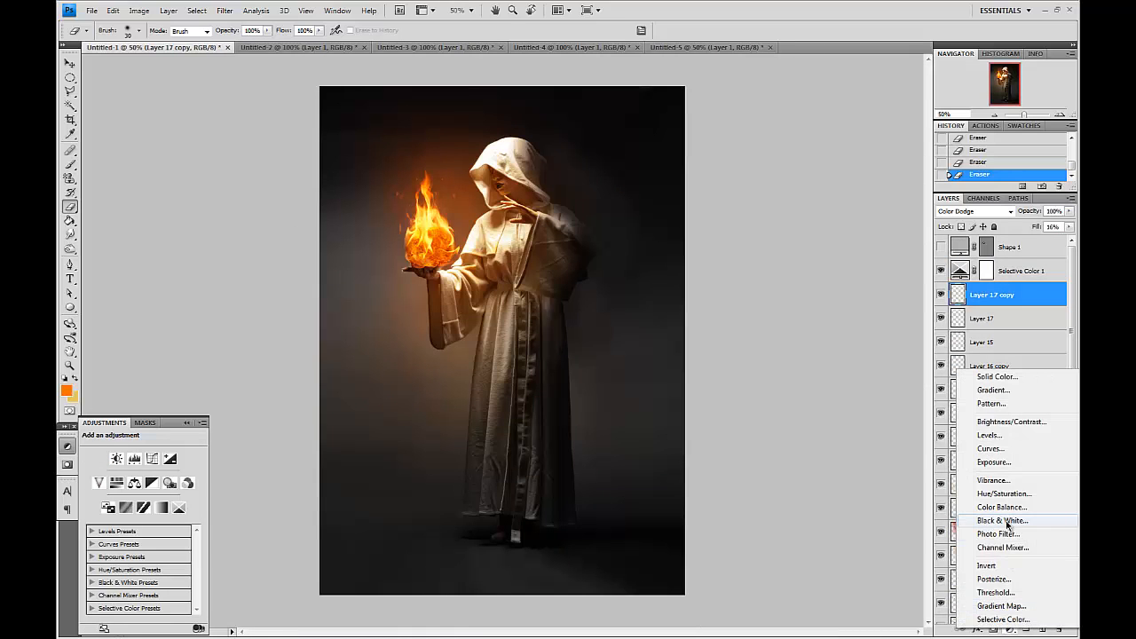
pyautogui.click(1009, 535)
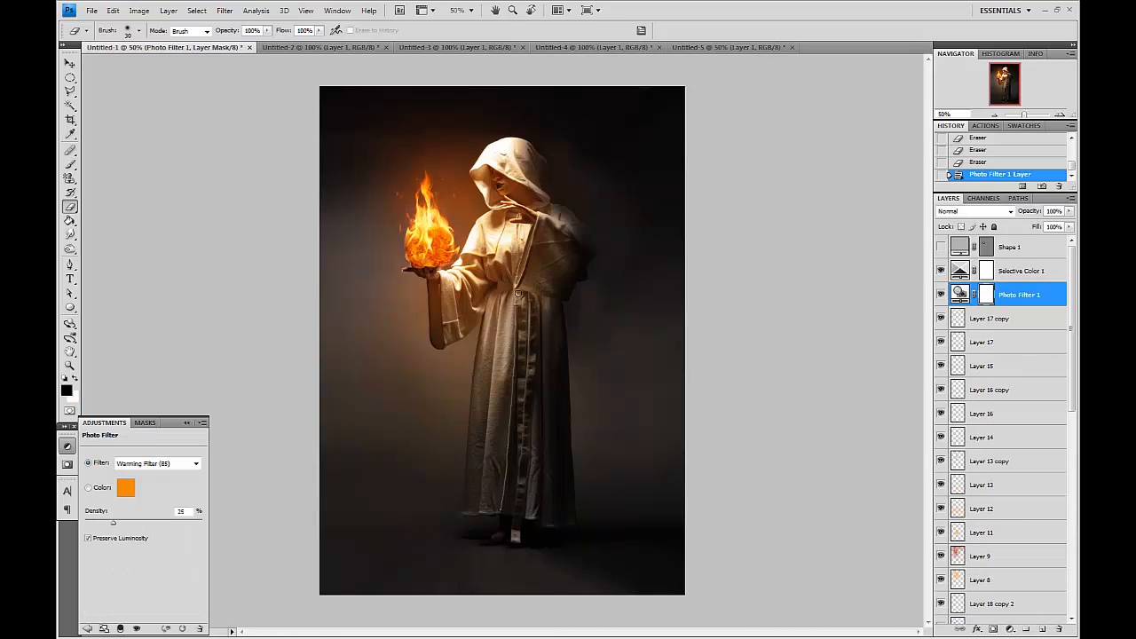
pyautogui.click(125, 487)
pyautogui.moveTo(759, 493); pyautogui.dragTo(790, 464)
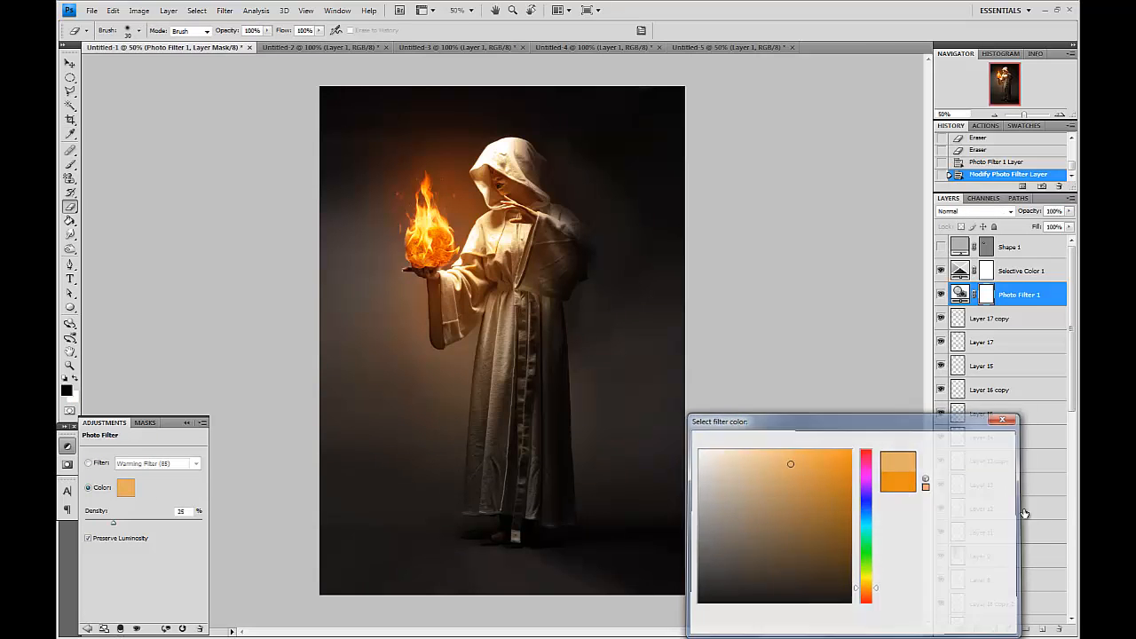
pyautogui.click(976, 441)
# Toggle the visibility of Layer 1 copy 2 and Layer 1 copy 4 to compare their effect on the figure.
pyautogui.scroll(-10, 993, 530)
pyautogui.scroll(10, 955, 390)
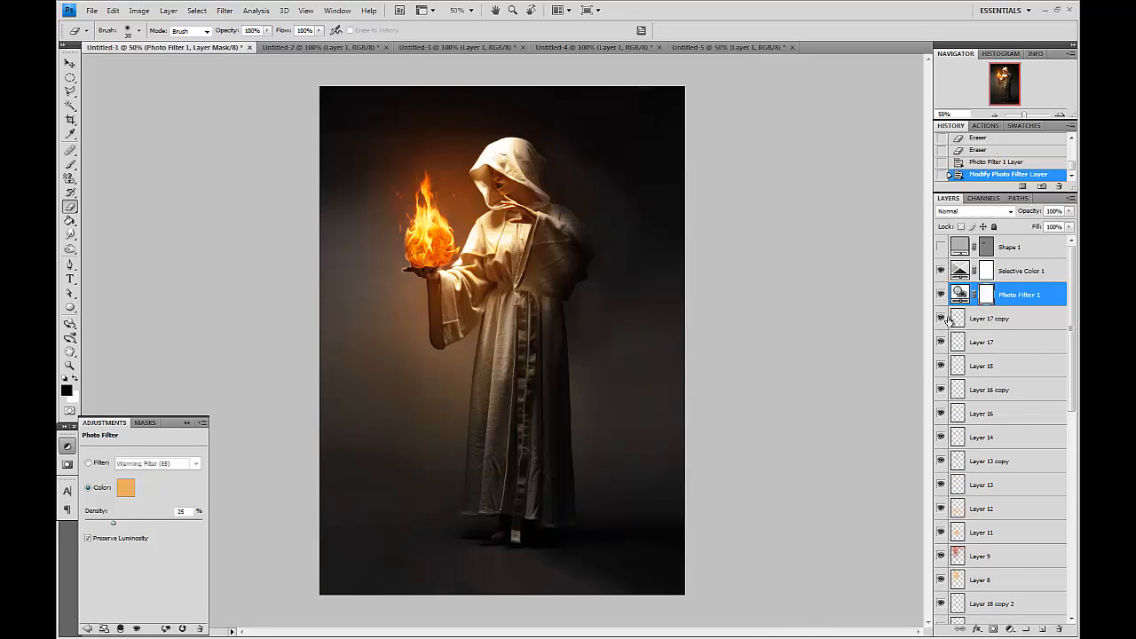
pyautogui.scroll(-10, 942, 306)
pyautogui.click(940, 541)
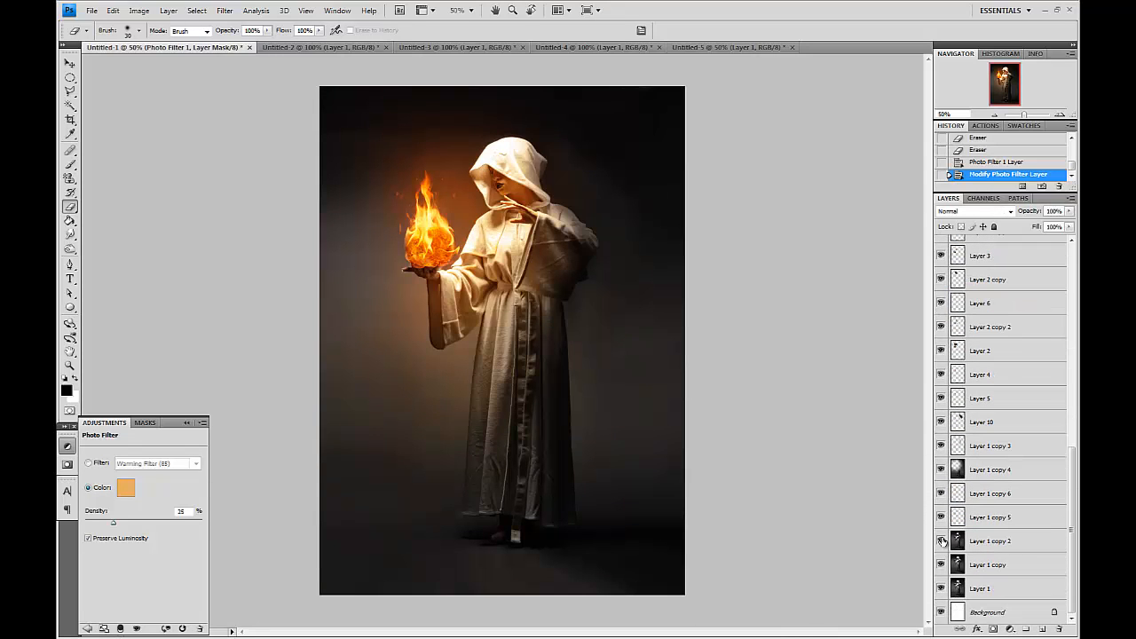
pyautogui.click(941, 542)
pyautogui.click(955, 542)
pyautogui.click(976, 565)
pyautogui.click(987, 547)
pyautogui.click(986, 472)
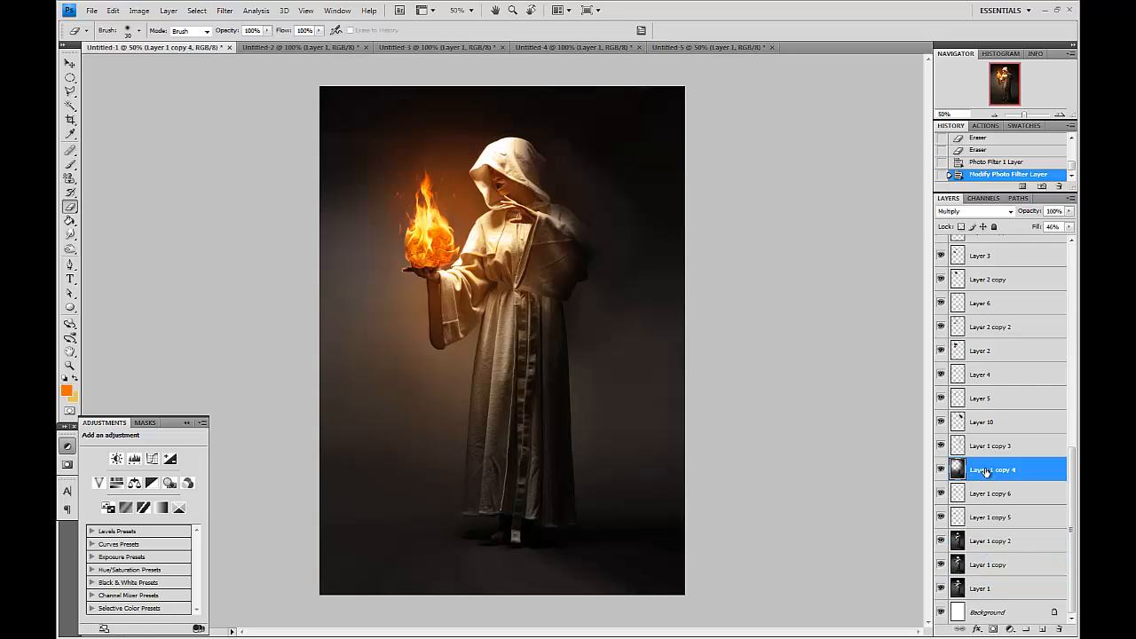
pyautogui.click(940, 469)
pyautogui.click(941, 470)
# Duplicate Layer 1 and move the copy up above Layer 1 copy 4.
pyautogui.click(1024, 589)
pyautogui.moveTo(1027, 598); pyautogui.dragTo(1042, 628)
pyautogui.moveTo(1019, 592); pyautogui.dragTo(1003, 471)
# Rotate the duplicated layer -90° with Free Transform and position it across the fireball.
pyautogui.hotkey('ctrl', 't')
pyautogui.moveTo(775, 390); pyautogui.dragTo(816, 355)
pyautogui.moveTo(524, 268); pyautogui.dragTo(405, 332)
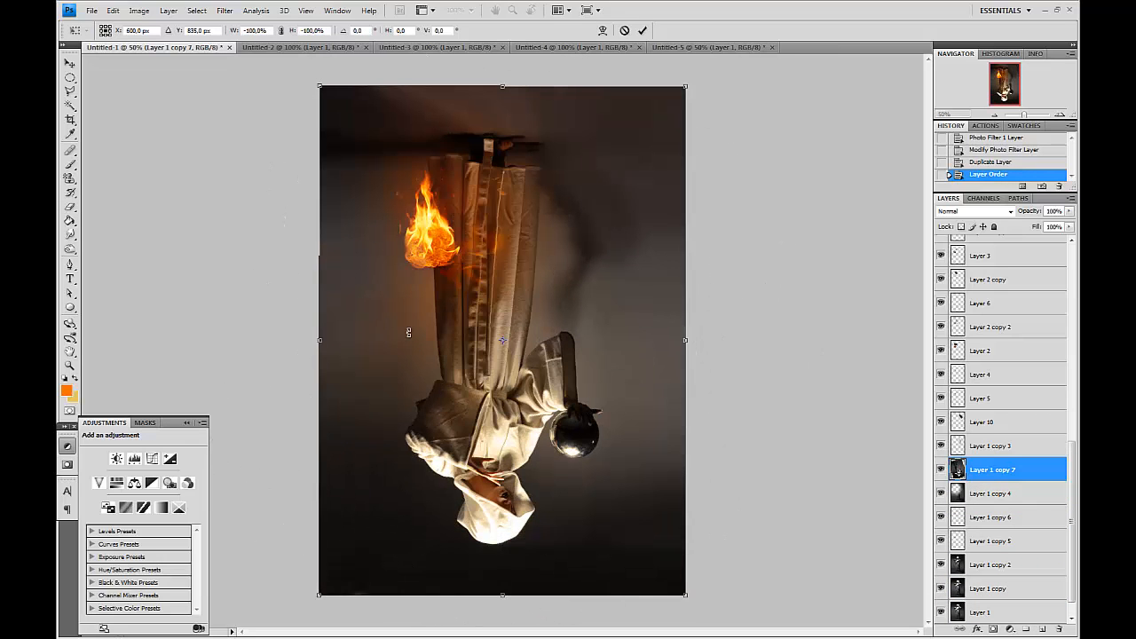
pyautogui.moveTo(773, 308); pyautogui.dragTo(490, 236)
pyautogui.moveTo(524, 293); pyautogui.dragTo(523, 227)
pyautogui.moveTo(822, 162); pyautogui.dragTo(330, 328)
pyautogui.moveTo(612, 302); pyautogui.dragTo(535, 299)
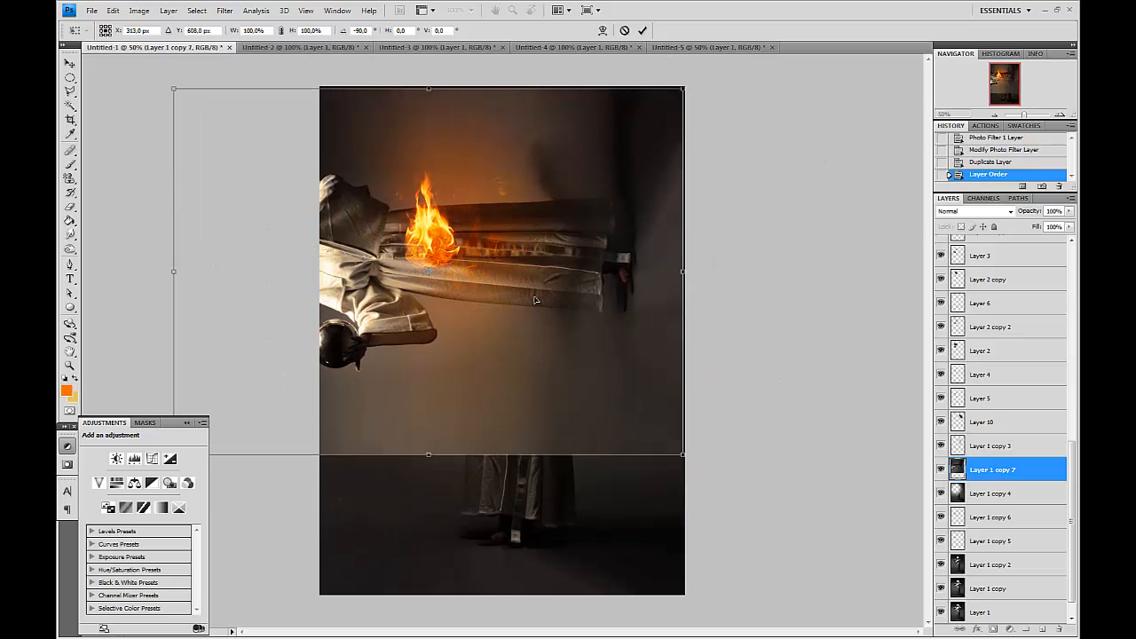
pyautogui.press('Return')
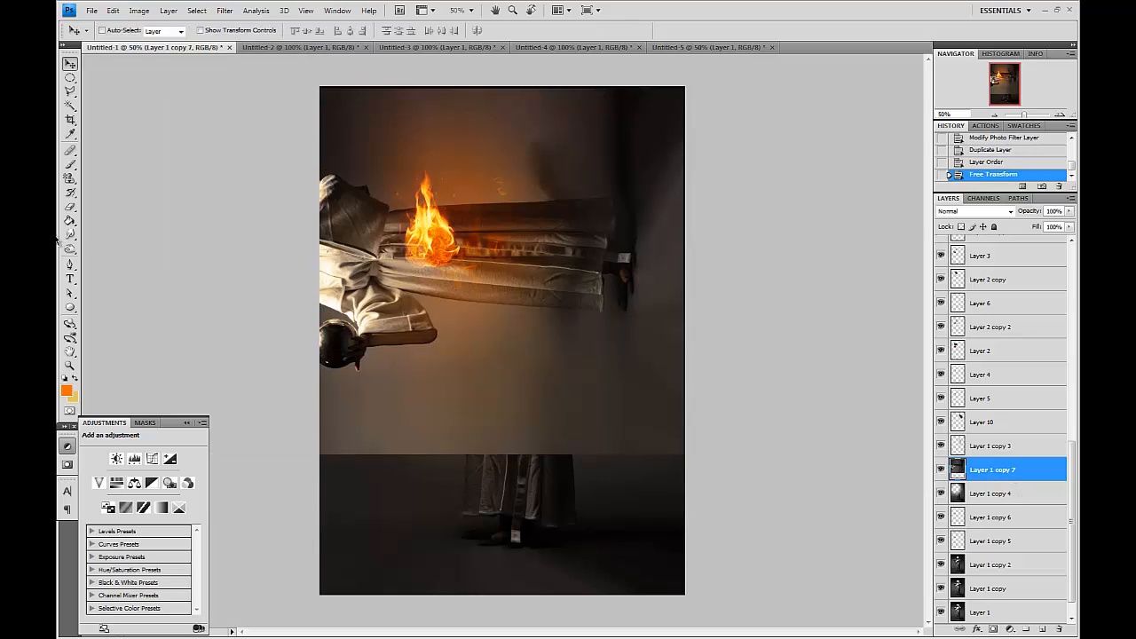
# Erase most of the rotated copy with a large Eraser of about 700–800 px, keeping glow around the fireball.
pyautogui.click(69, 210)
pyautogui.press(']')
pyautogui.press(']')
pyautogui.press(']')
pyautogui.press(']')
pyautogui.press(']')
pyautogui.press(']')
pyautogui.press(']')
pyautogui.press(']')
pyautogui.press(']')
pyautogui.press(']')
pyautogui.press(']')
pyautogui.press(']')
pyautogui.press(']')
pyautogui.press(']')
pyautogui.press(']')
pyautogui.press(']')
pyautogui.moveTo(407, 307)
pyautogui.mouseDown()
pyautogui.moveTo(355, 304)
pyautogui.moveTo(309, 223)
pyautogui.moveTo(326, 222)
pyautogui.moveTo(346, 266)
pyautogui.moveTo(444, 266)
pyautogui.moveTo(390, 328)
pyautogui.moveTo(571, 189)
pyautogui.moveTo(586, 196)
pyautogui.moveTo(545, 216)
pyautogui.mouseUp()
pyautogui.press(']')
pyautogui.press('[')
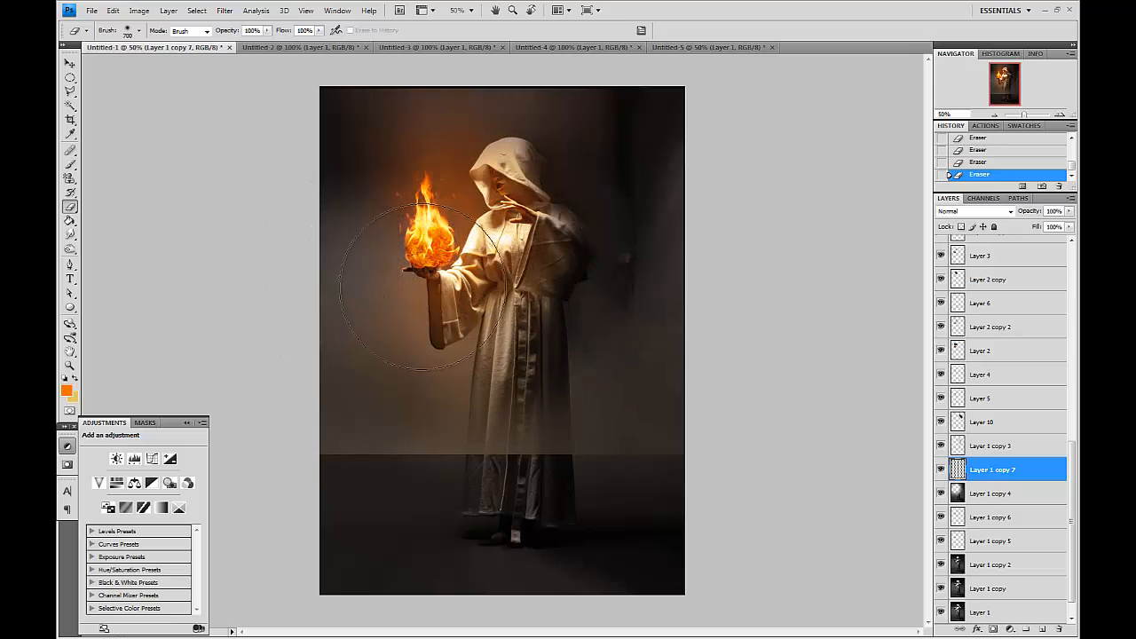
pyautogui.press(']')
pyautogui.moveTo(631, 437); pyautogui.dragTo(862, 520)
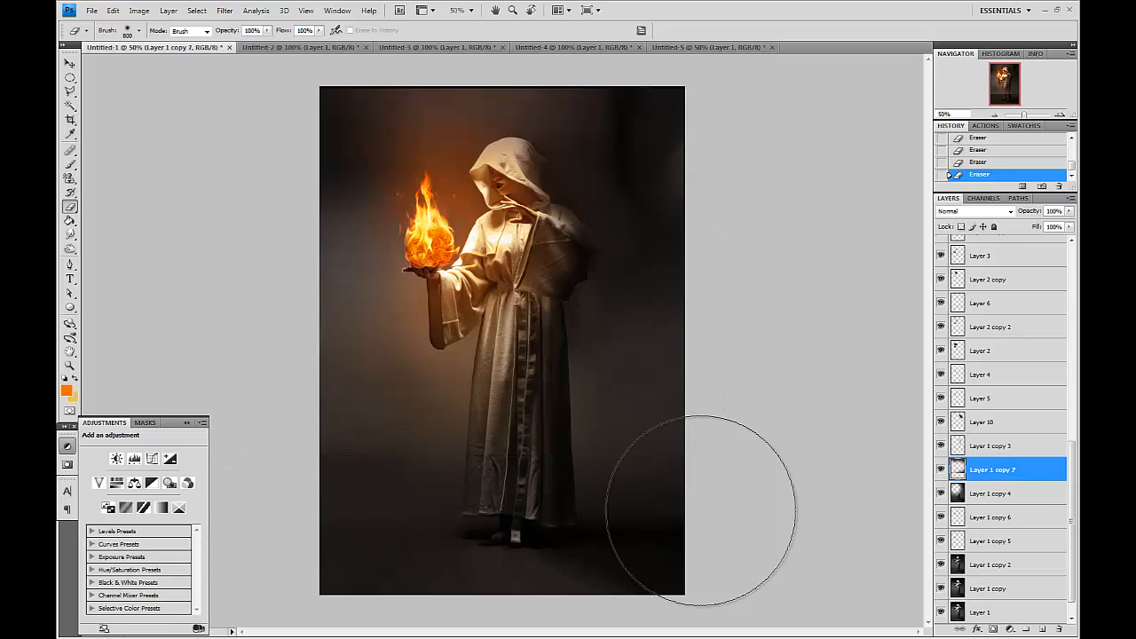
pyautogui.press('[')
pyautogui.press('[')
pyautogui.press('[')
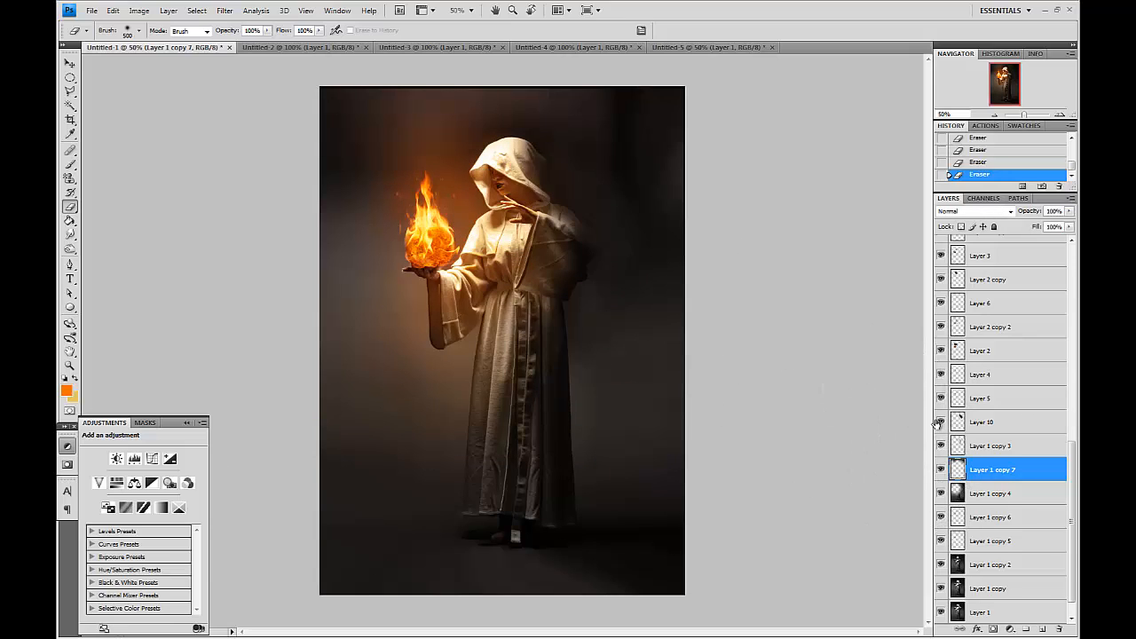
# Duplicate Layer 1 copy 7, move the copy up and right, and erase its stray edges.
pyautogui.moveTo(1026, 469); pyautogui.dragTo(1042, 628)
pyautogui.press('v')
pyautogui.moveTo(498, 277); pyautogui.dragTo(565, 242)
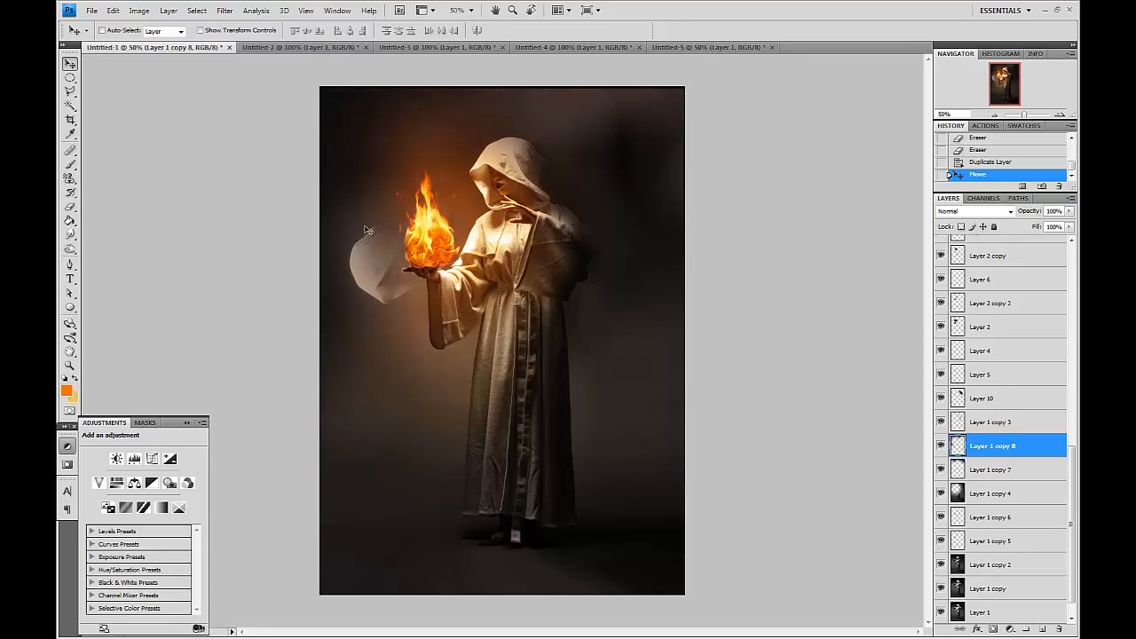
pyautogui.click(71, 207)
pyautogui.click(414, 232)
pyautogui.click(432, 210)
pyautogui.click(453, 202)
pyautogui.click(476, 196)
pyautogui.click(359, 303)
pyautogui.click(370, 302)
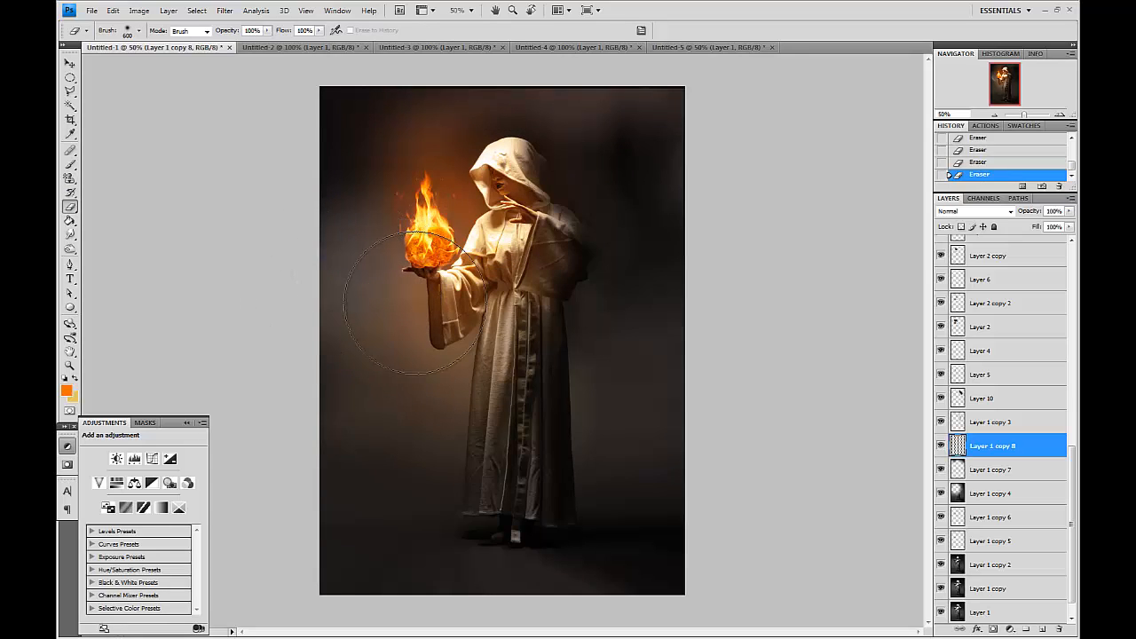
# Set the fill of Layer 1 copy 7 to 53%.
pyautogui.click(942, 449)
pyautogui.click(941, 449)
pyautogui.click(940, 470)
pyautogui.click(939, 470)
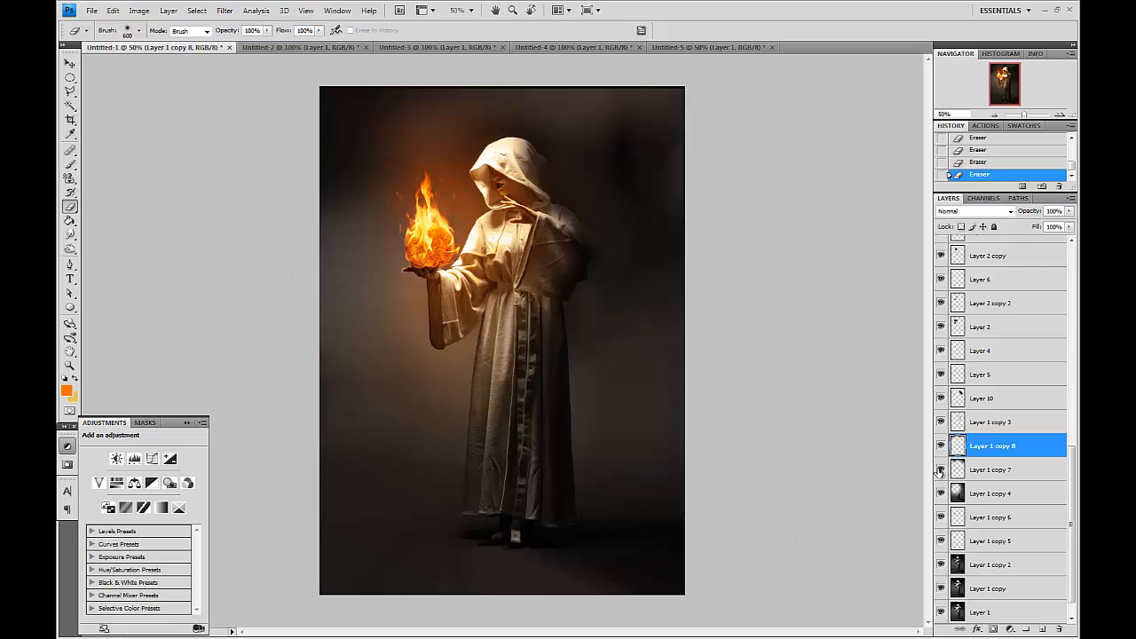
pyautogui.click(1032, 466)
pyautogui.click(1070, 227)
pyautogui.moveTo(1063, 241); pyautogui.dragTo(1041, 242)
# Change the Photo Filter 1 color to an olive green.
pyautogui.click(71, 64)
pyautogui.click(1065, 116)
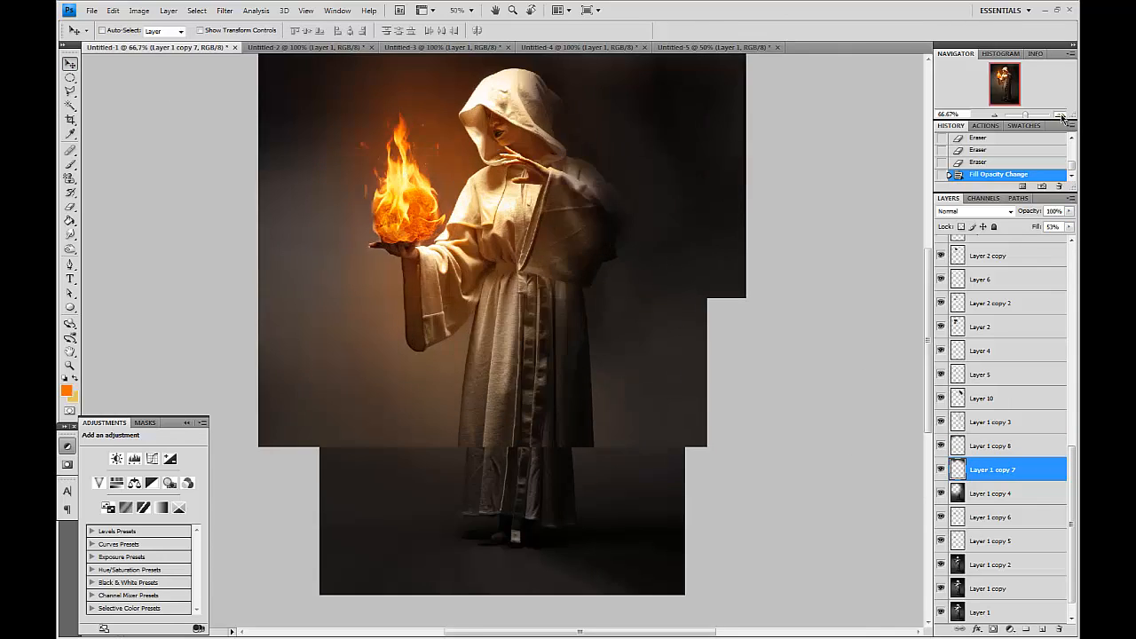
pyautogui.click(1065, 116)
pyautogui.scroll(1, 1021, 433)
pyautogui.scroll(5, 1021, 434)
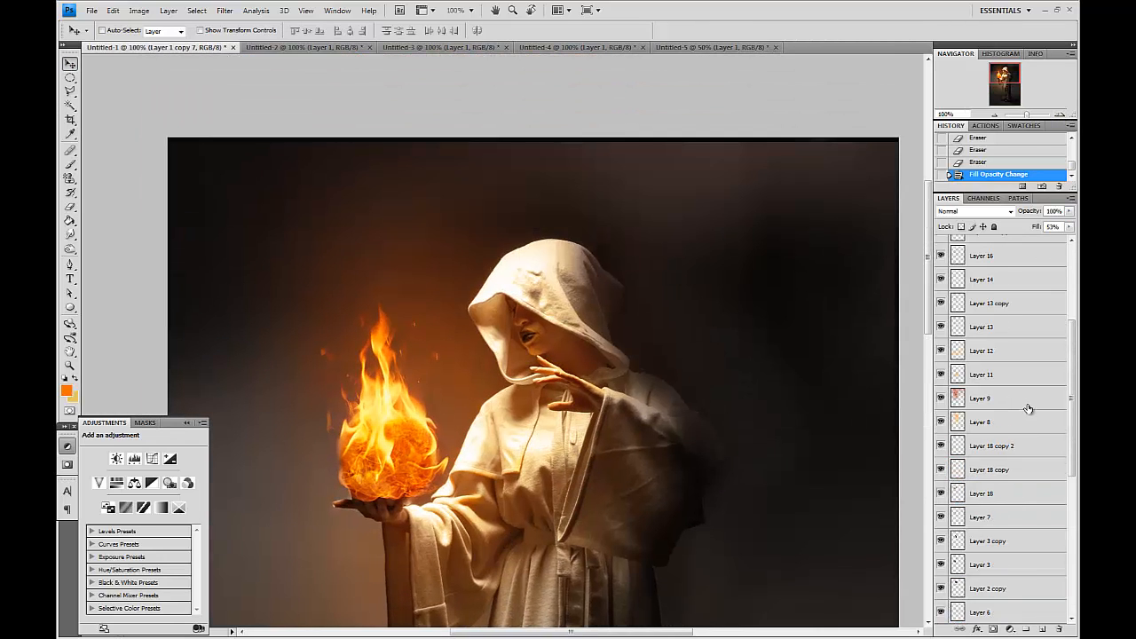
pyautogui.click(1009, 297)
pyautogui.click(1011, 321)
pyautogui.click(1002, 301)
pyautogui.click(125, 489)
pyautogui.click(776, 509)
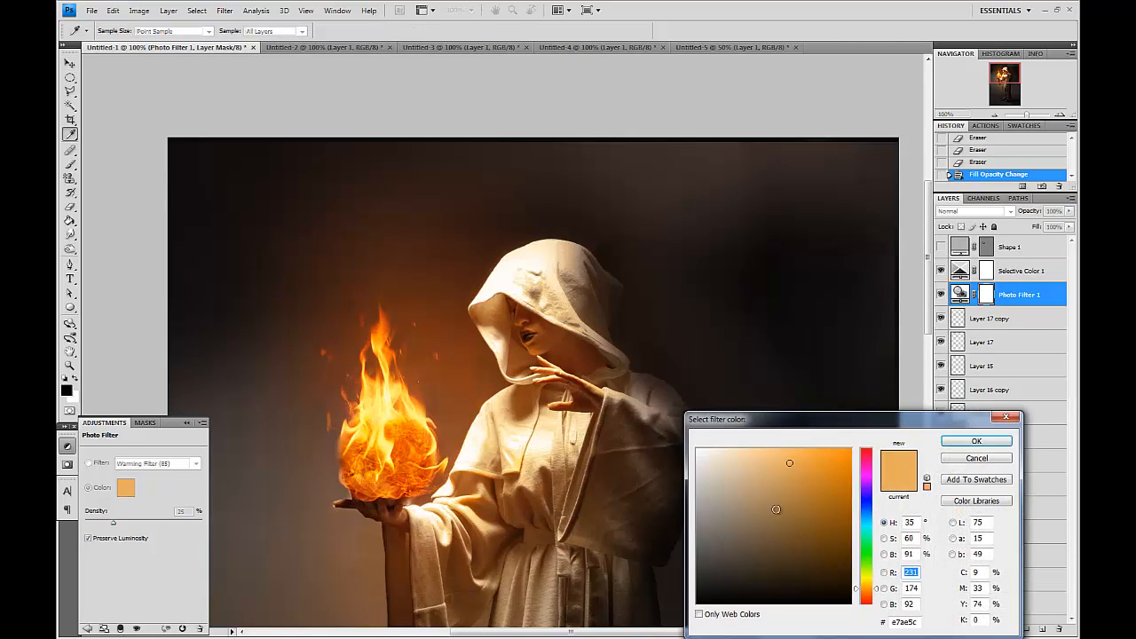
pyautogui.click(865, 570)
pyautogui.moveTo(757, 531)
pyautogui.mouseDown()
pyautogui.moveTo(740, 532)
pyautogui.moveTo(741, 545)
pyautogui.moveTo(765, 535)
pyautogui.mouseUp()
pyautogui.click(974, 444)
# Add a new layer above Layer 17 copy and paint small light spark dots around the flames with a tiny brush.
pyautogui.moveTo(575, 481); pyautogui.dragTo(544, 340)
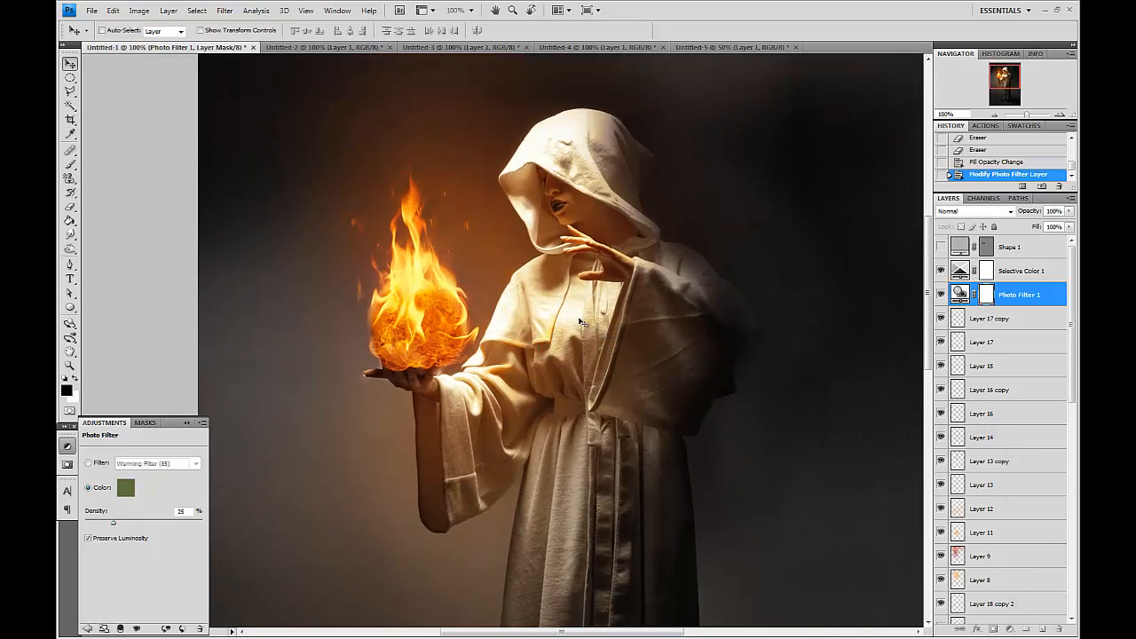
pyautogui.click(1012, 319)
pyautogui.click(1043, 629)
pyautogui.click(70, 165)
pyautogui.press('x')
pyautogui.click(70, 392)
pyautogui.click(701, 447)
pyautogui.click(976, 439)
pyautogui.click(460, 272)
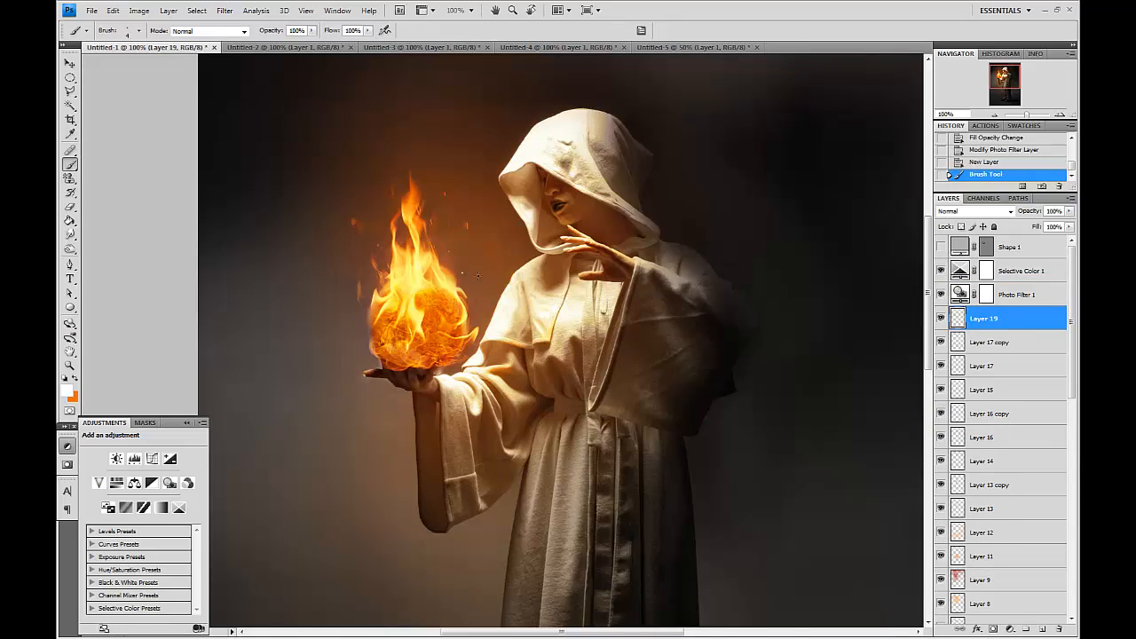
pyautogui.click(467, 276)
pyautogui.press('[')
pyautogui.press('[')
pyautogui.press('[')
pyautogui.click(476, 277)
pyautogui.click(379, 328)
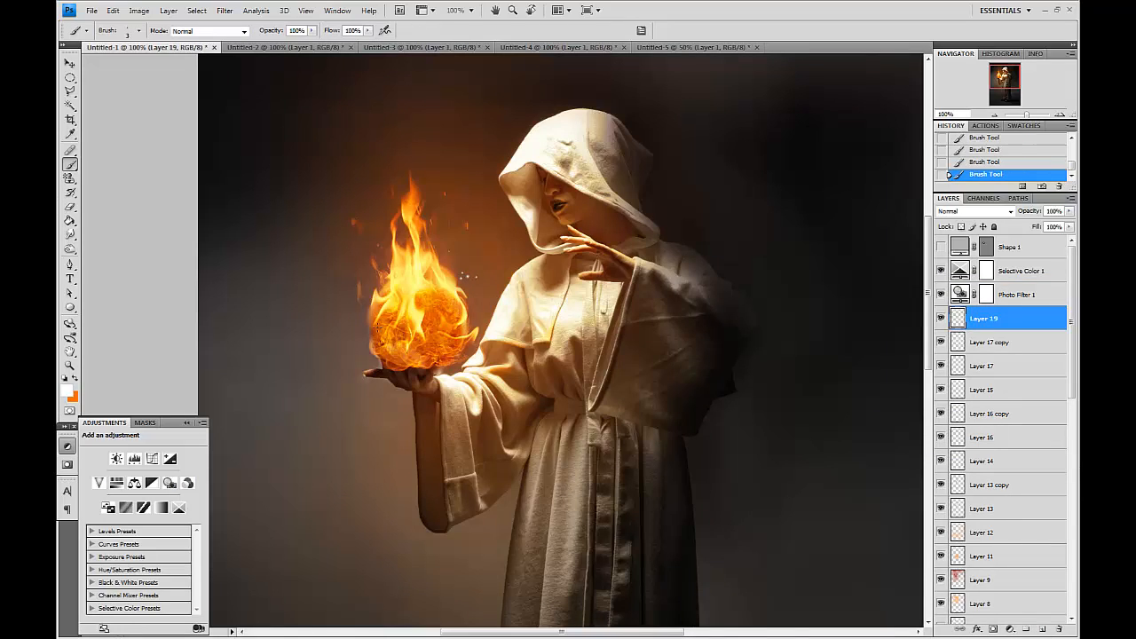
pyautogui.click(366, 357)
pyautogui.click(360, 328)
pyautogui.click(446, 232)
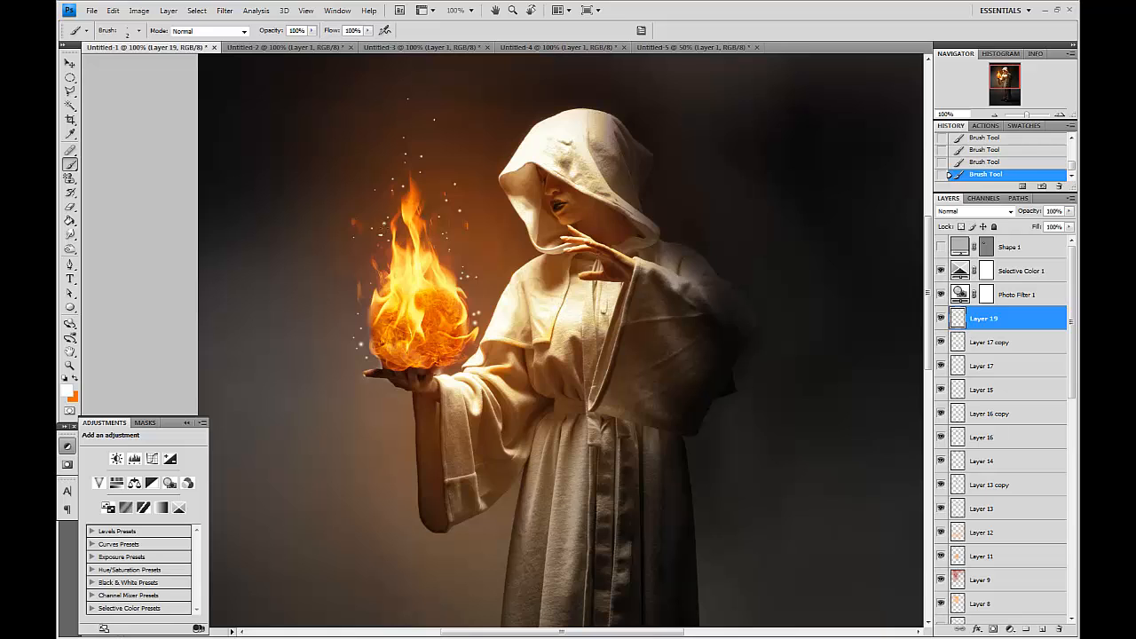
# Add an Outer Glow layer style to Layer 19 with an orange glow color.
pyautogui.click(977, 628)
pyautogui.click(987, 523)
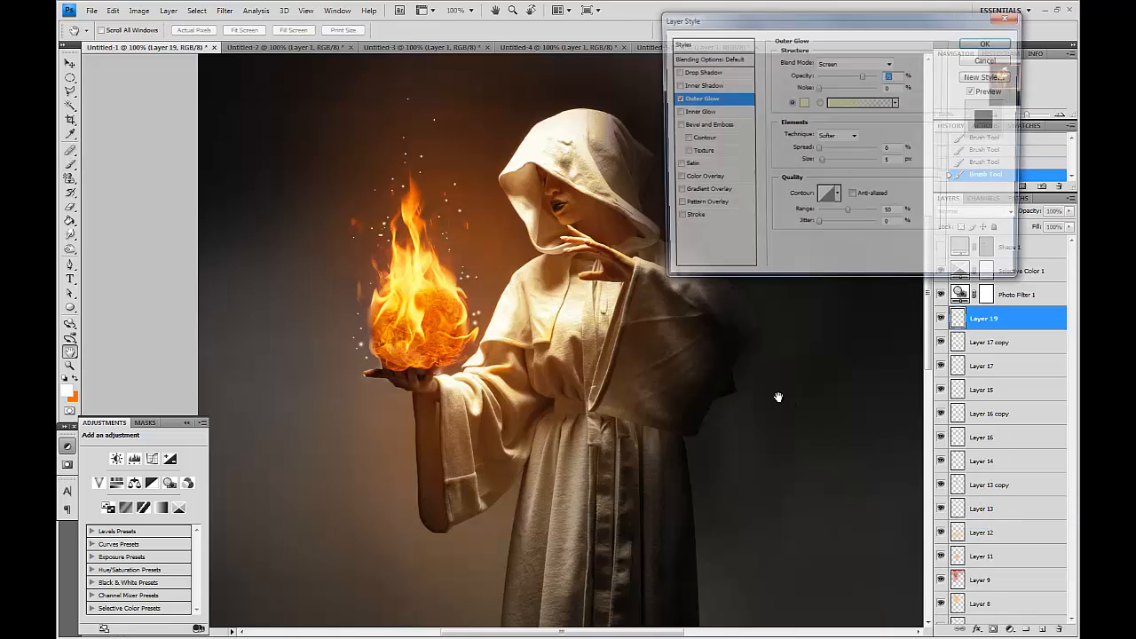
pyautogui.click(804, 105)
pyautogui.click(849, 453)
pyautogui.click(868, 582)
pyautogui.press('Return')
pyautogui.press('Return')
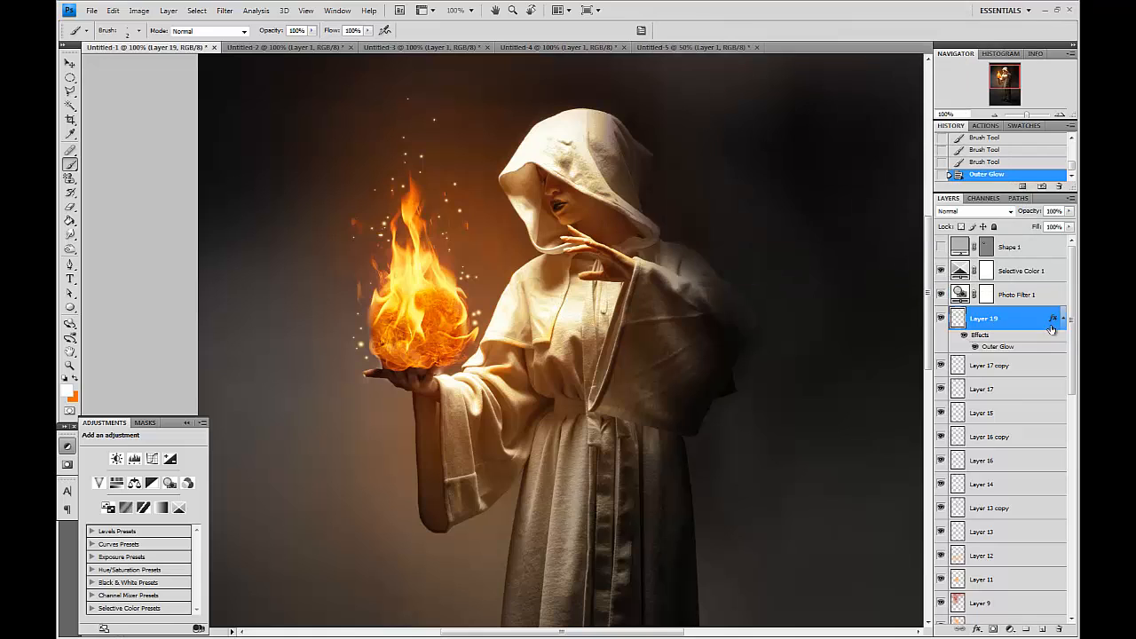
# Move Layer 19 down the layer stack to just below Layer 8.
pyautogui.click(1063, 320)
pyautogui.moveTo(999, 321); pyautogui.dragTo(998, 484)
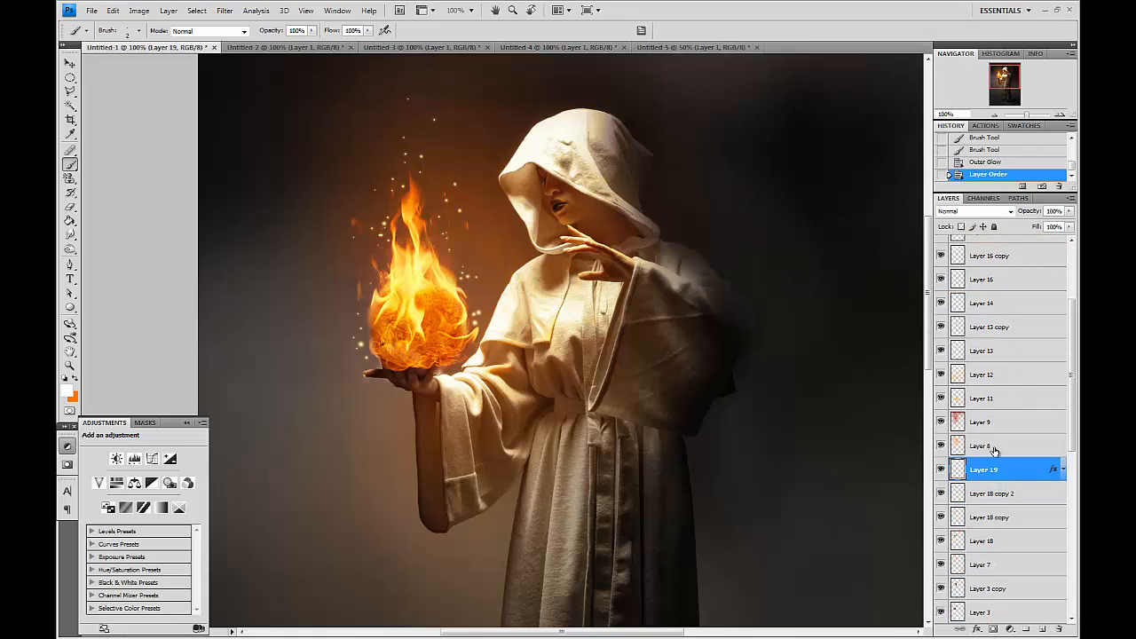
# Reopen Layer 19's Outer Glow and raise its opacity while reducing its size.
pyautogui.scroll(-2, 974, 451)
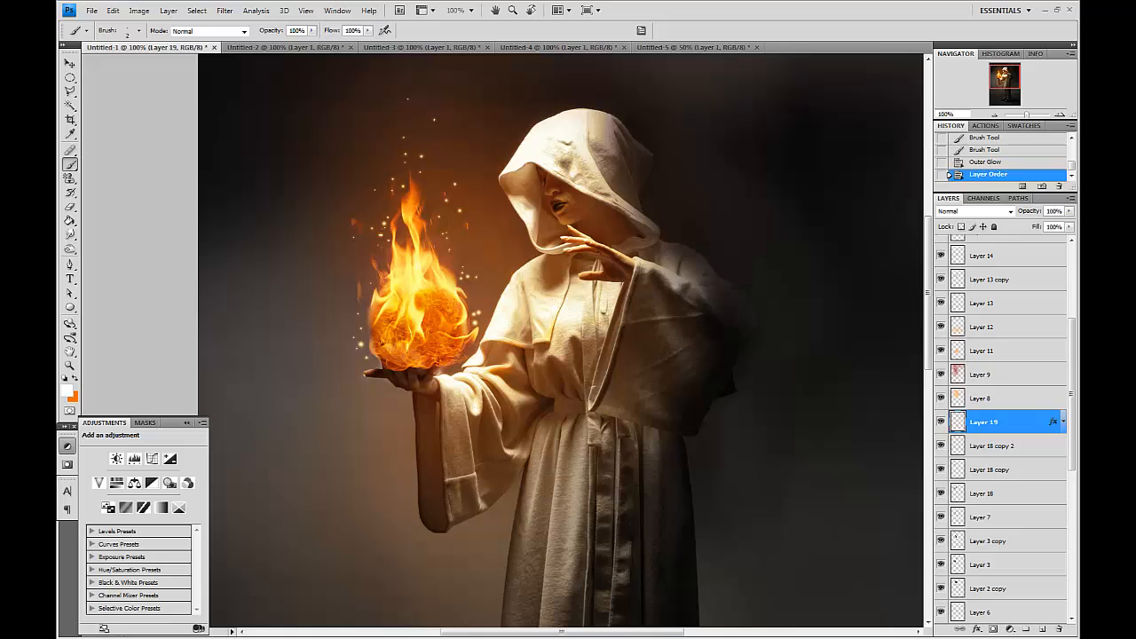
pyautogui.click(1063, 421)
pyautogui.doubleClick(998, 450)
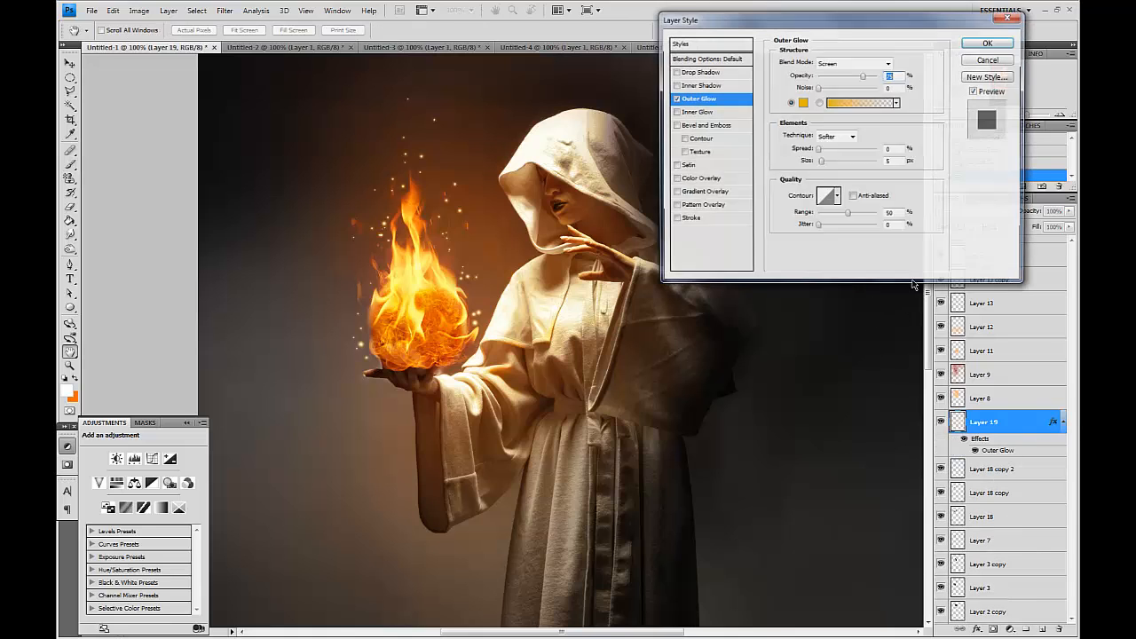
pyautogui.moveTo(864, 78); pyautogui.dragTo(885, 80)
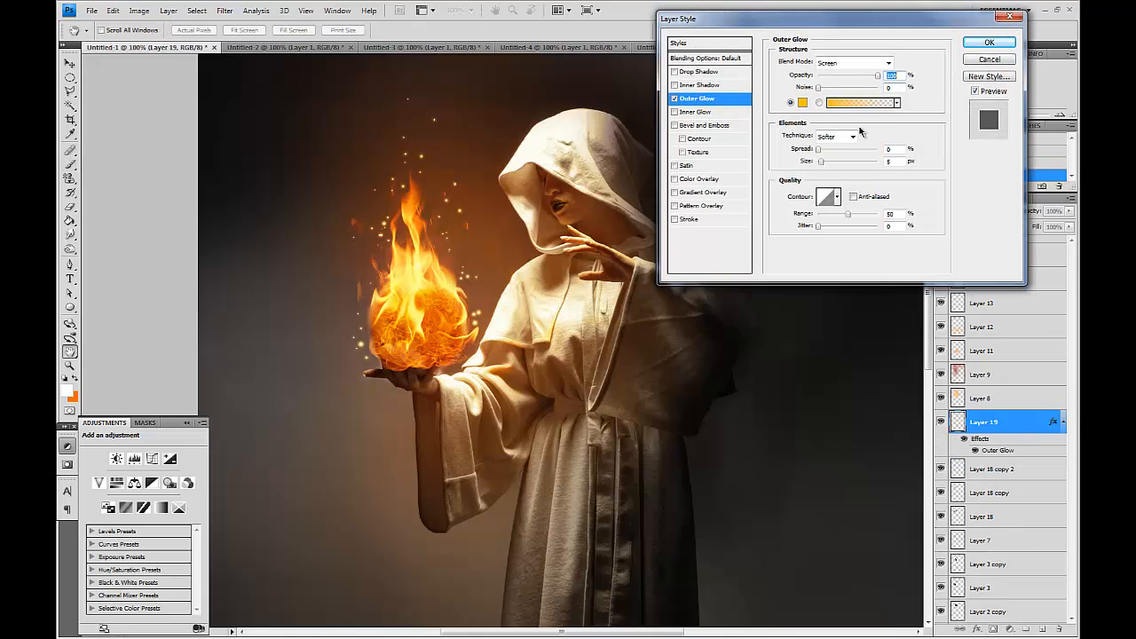
pyautogui.write('3')
pyautogui.moveTo(896, 163); pyautogui.dragTo(830, 164)
pyautogui.press('Return')
# Erase a few stray sparks to the left of the flames on Layer 19 with a small Eraser.
pyautogui.press('e')
pyautogui.press('[')
pyautogui.press('[')
pyautogui.press('[')
pyautogui.press('[')
pyautogui.press('[')
pyautogui.press('[')
pyautogui.press('[')
pyautogui.press('[')
pyautogui.press('[')
pyautogui.press('[')
pyautogui.press('[')
pyautogui.press('[')
pyautogui.press('[')
pyautogui.press('[')
pyautogui.click(360, 345)
pyautogui.click(361, 345)
pyautogui.click(361, 344)
pyautogui.click(361, 345)
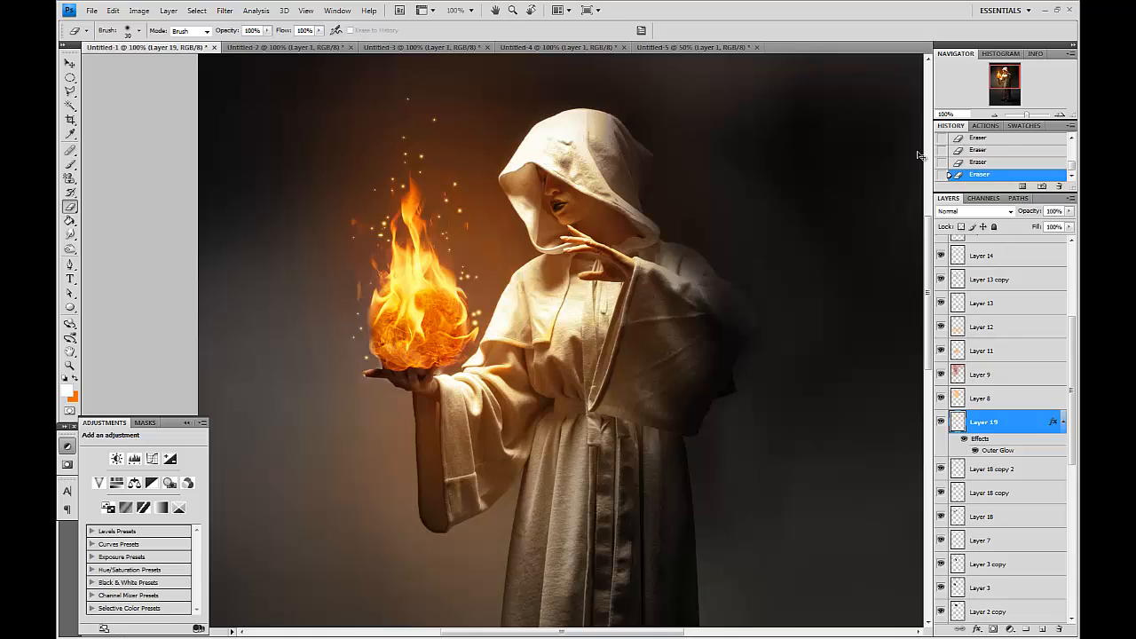
# Duplicate Layer 19 and scale the copy down from its top corner over the flames.
pyautogui.moveTo(1027, 423); pyautogui.dragTo(1042, 628)
pyautogui.hotkey('ctrl', 't')
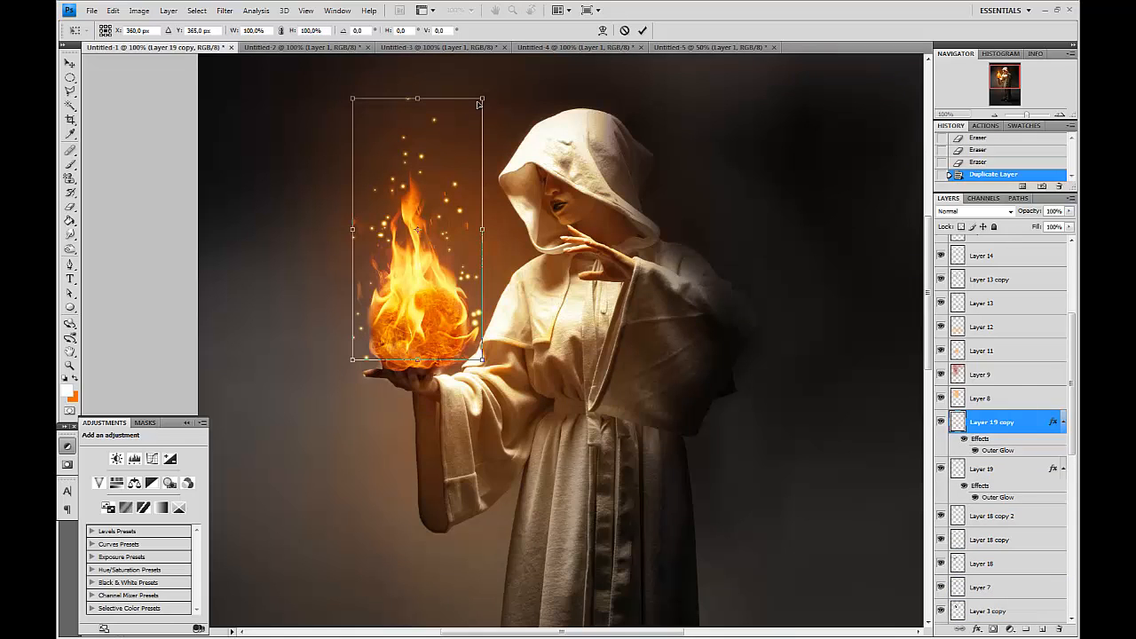
pyautogui.moveTo(481, 101); pyautogui.dragTo(461, 152)
pyautogui.doubleClick(433, 221)
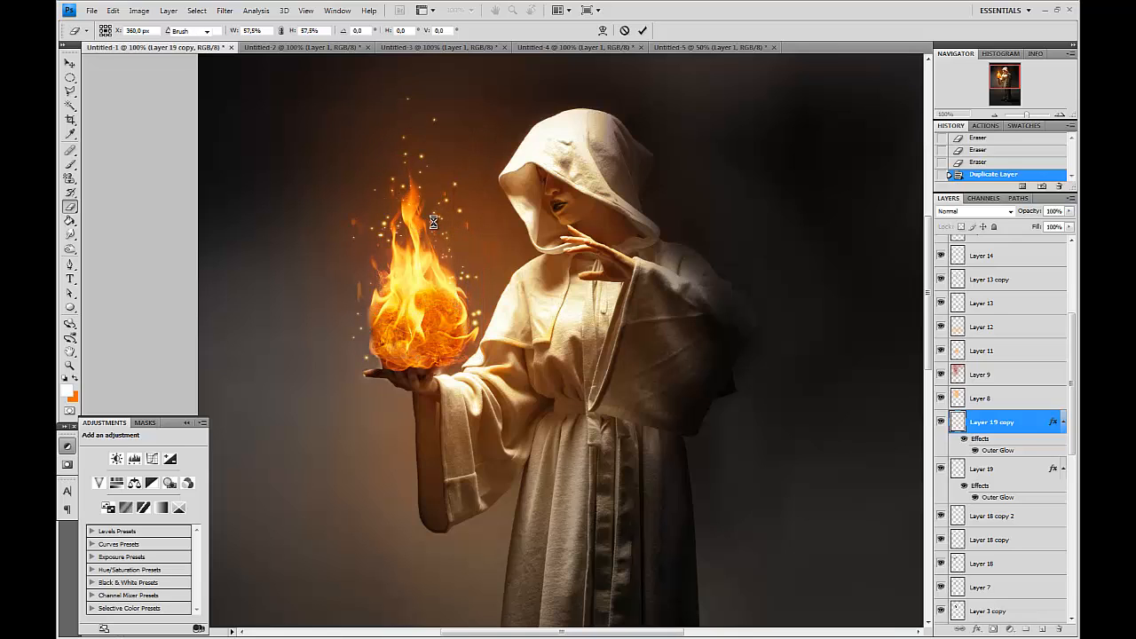
# Erase some sparks above the flame tip on the original Layer 19.
pyautogui.click(1006, 470)
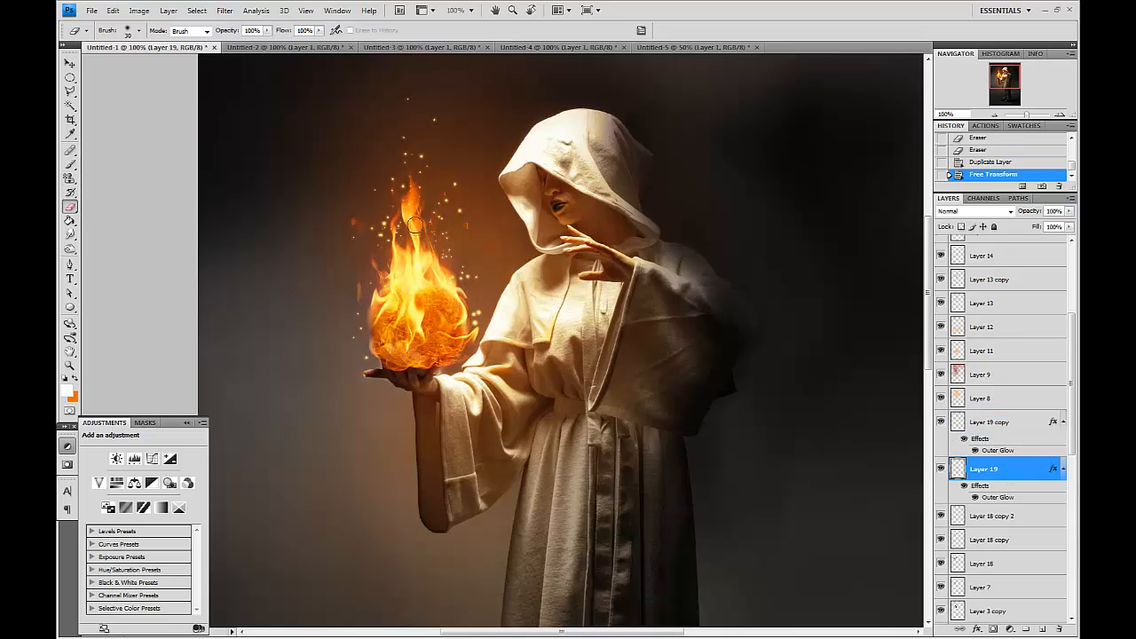
pyautogui.click(466, 212)
pyautogui.click(462, 210)
pyautogui.click(459, 208)
pyautogui.click(455, 187)
pyautogui.click(454, 185)
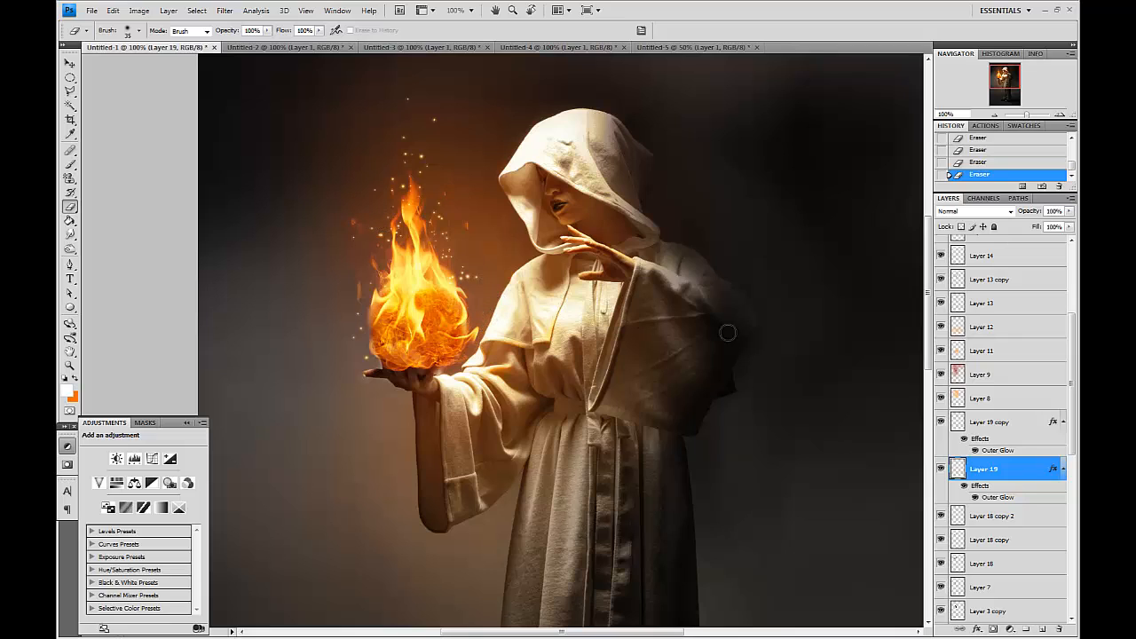
pyautogui.hotkey('ctrl', '-')
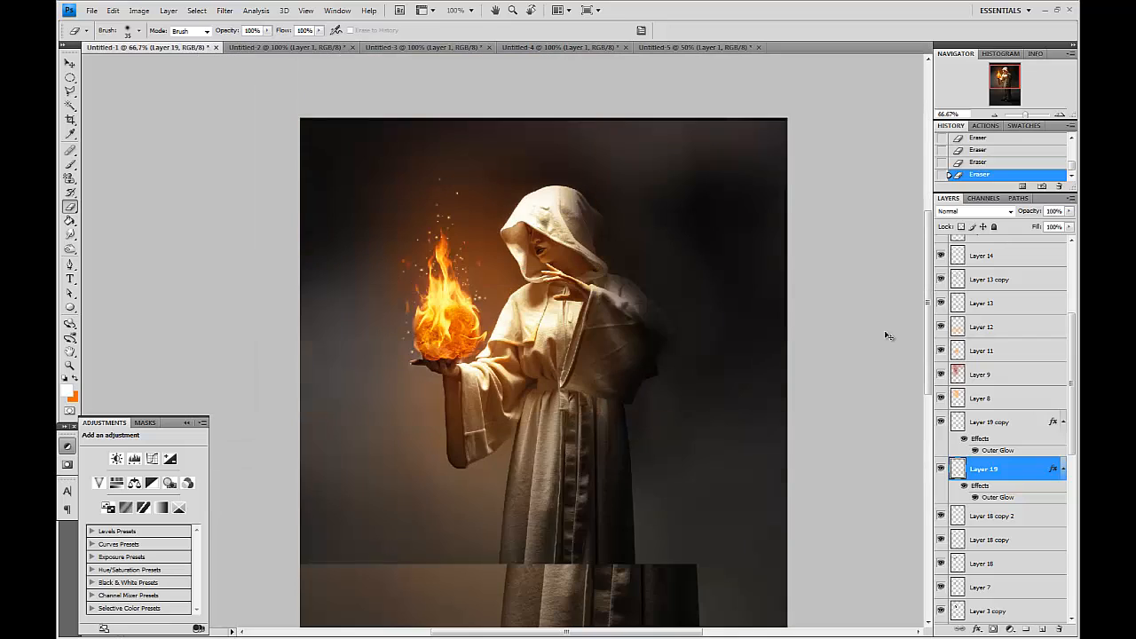
pyautogui.hotkey('ctrl', '+')
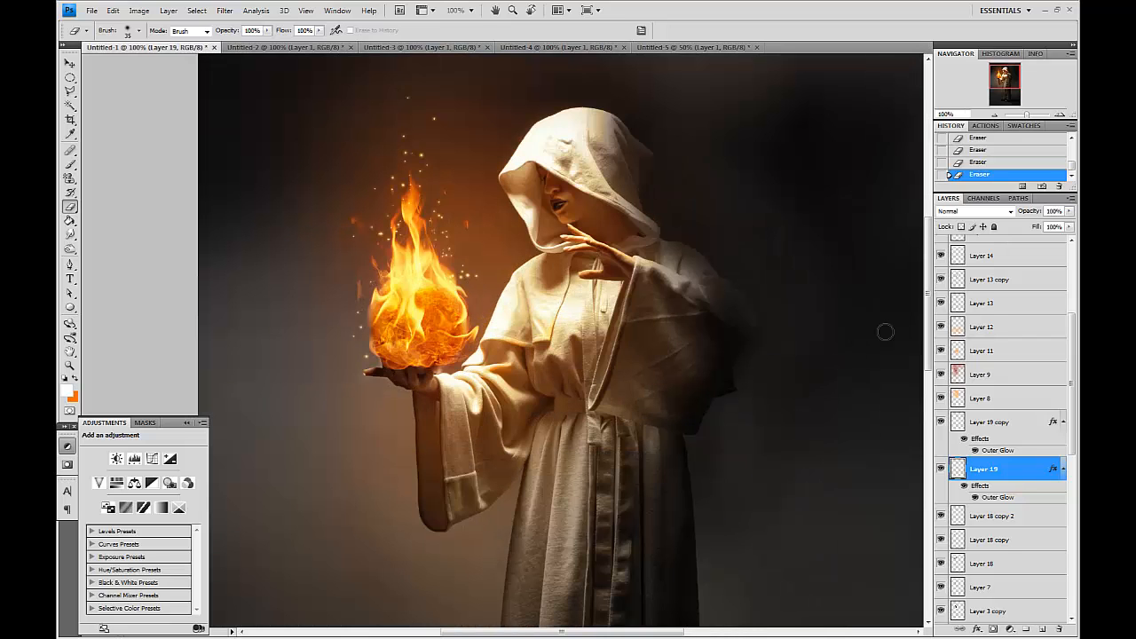
pyautogui.press('Tab')
pyautogui.press('Tab')
pyautogui.press('Tab')
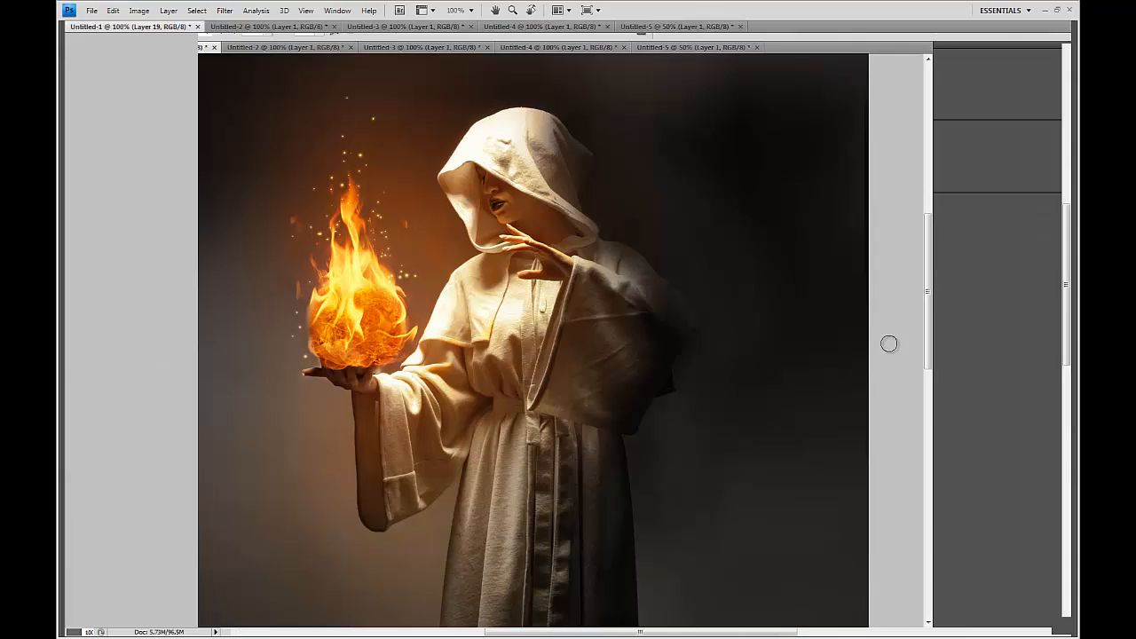
pyautogui.press('f')
pyautogui.press('f')
pyautogui.moveTo(896, 309); pyautogui.dragTo(893, 400)
pyautogui.press('f')
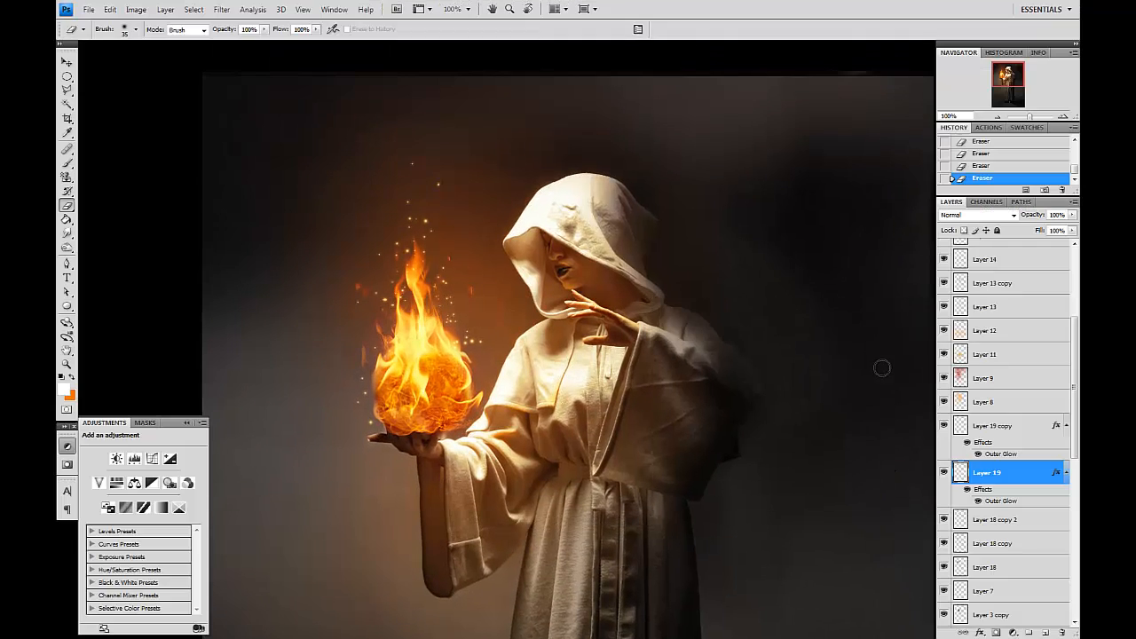
pyautogui.moveTo(845, 369); pyautogui.dragTo(827, 332)
pyautogui.press('f')
pyautogui.press('f')
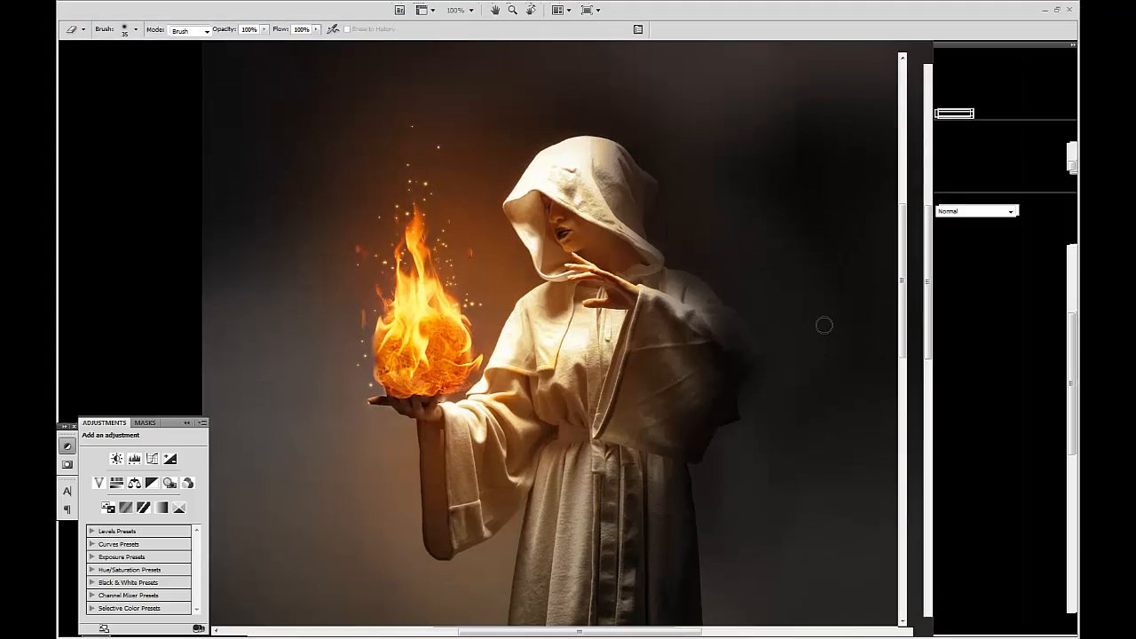
pyautogui.scroll(3, 1020, 312)
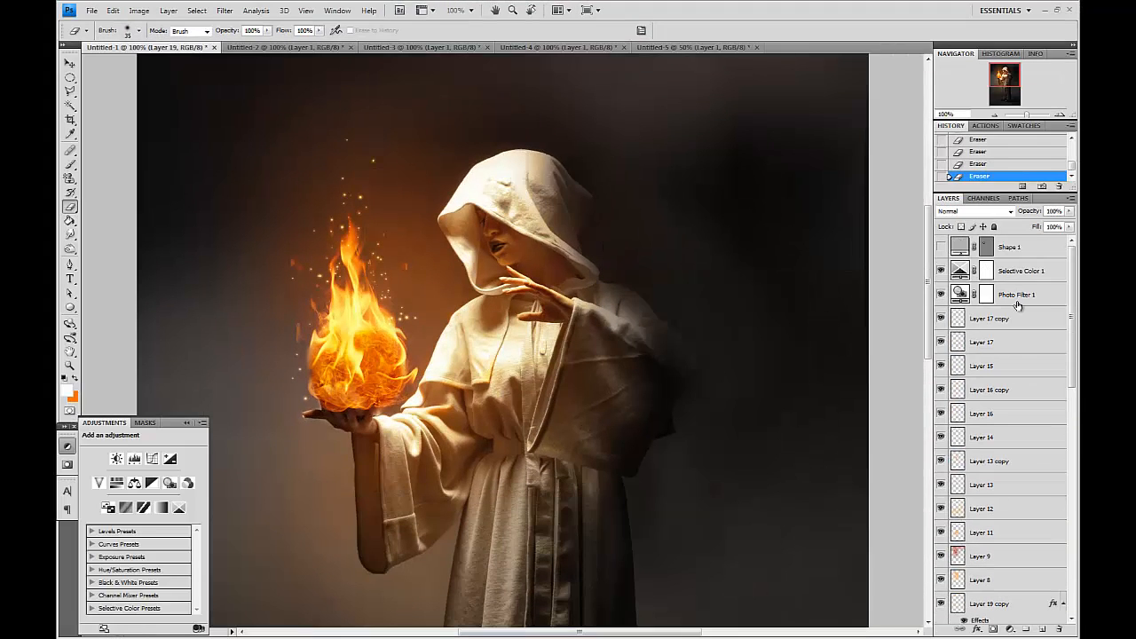
# Add a new layer above Layer 17 copy and set the foreground color to an olive green.
pyautogui.click(1027, 277)
pyautogui.click(1018, 319)
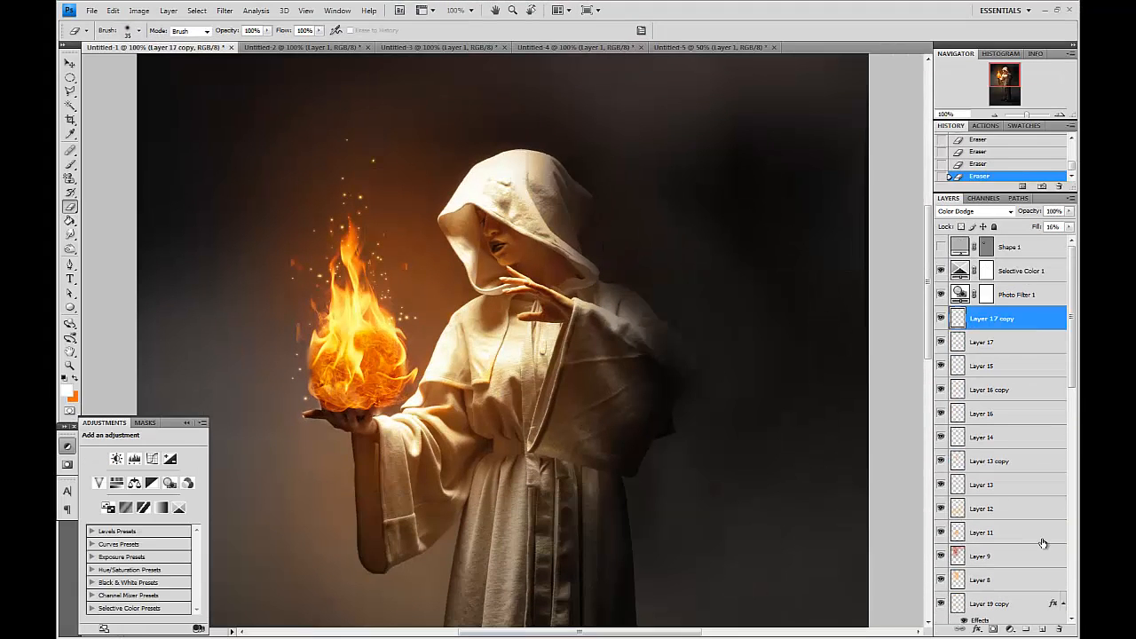
pyautogui.click(1042, 629)
pyautogui.press('x')
pyautogui.click(65, 389)
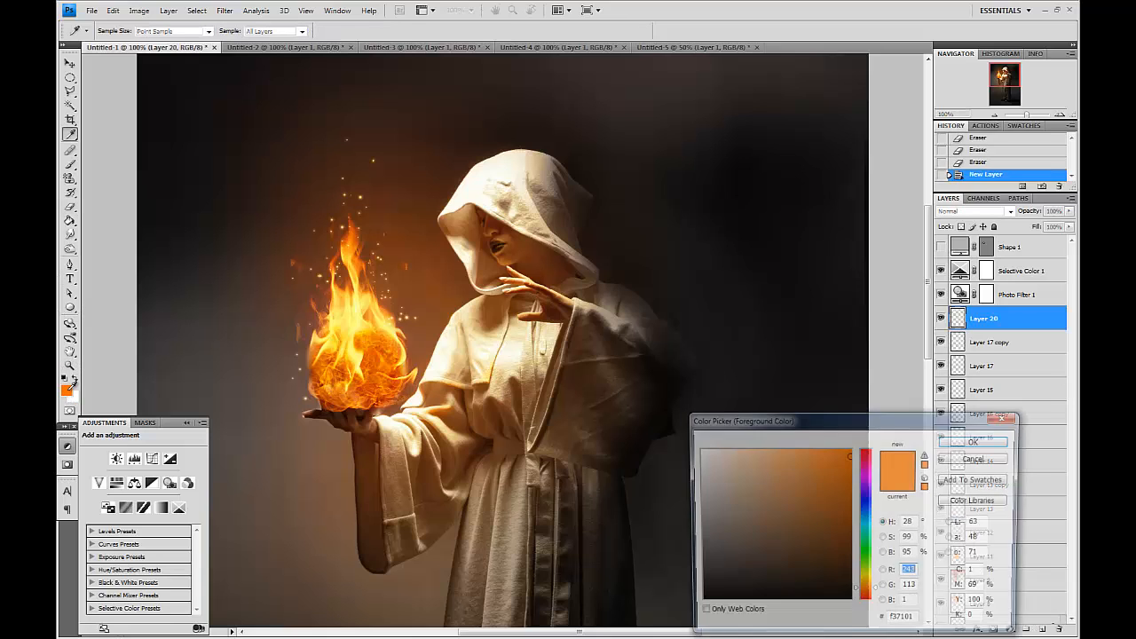
pyautogui.click(807, 454)
pyautogui.moveTo(872, 582); pyautogui.dragTo(872, 569)
pyautogui.moveTo(788, 513); pyautogui.dragTo(751, 485)
pyautogui.press('Return')
# Paint large soft olive green strokes over the lower part of the image with a 1900 px brush.
pyautogui.hotkey('ctrl', '-')
pyautogui.hotkey('ctrl', '-')
pyautogui.press('e')
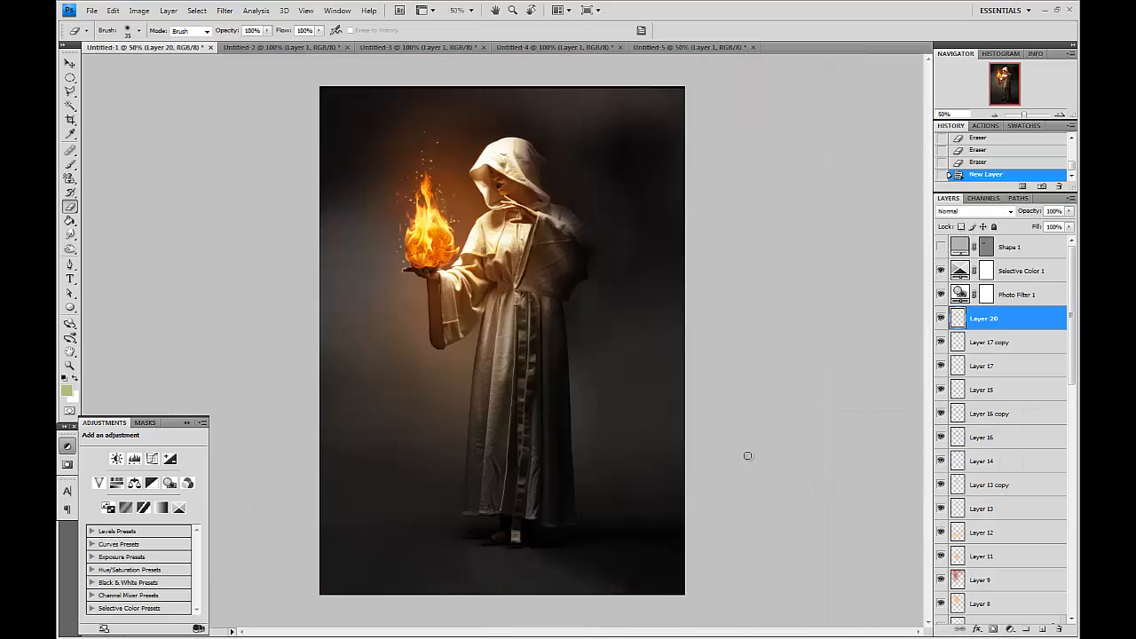
pyautogui.press(']')
pyautogui.press(']')
pyautogui.press(']')
pyautogui.press(']')
pyautogui.press(']')
pyautogui.press(']')
pyautogui.press(']')
pyautogui.press(']')
pyautogui.press(']')
pyautogui.press(']')
pyautogui.press(']')
pyautogui.press(']')
pyautogui.press(']')
pyautogui.press(']')
pyautogui.press(']')
pyautogui.press(']')
pyautogui.press(']')
pyautogui.press(']')
pyautogui.press(']')
pyautogui.press(']')
pyautogui.click(623, 530)
pyautogui.hotkey('ctrl', '-')
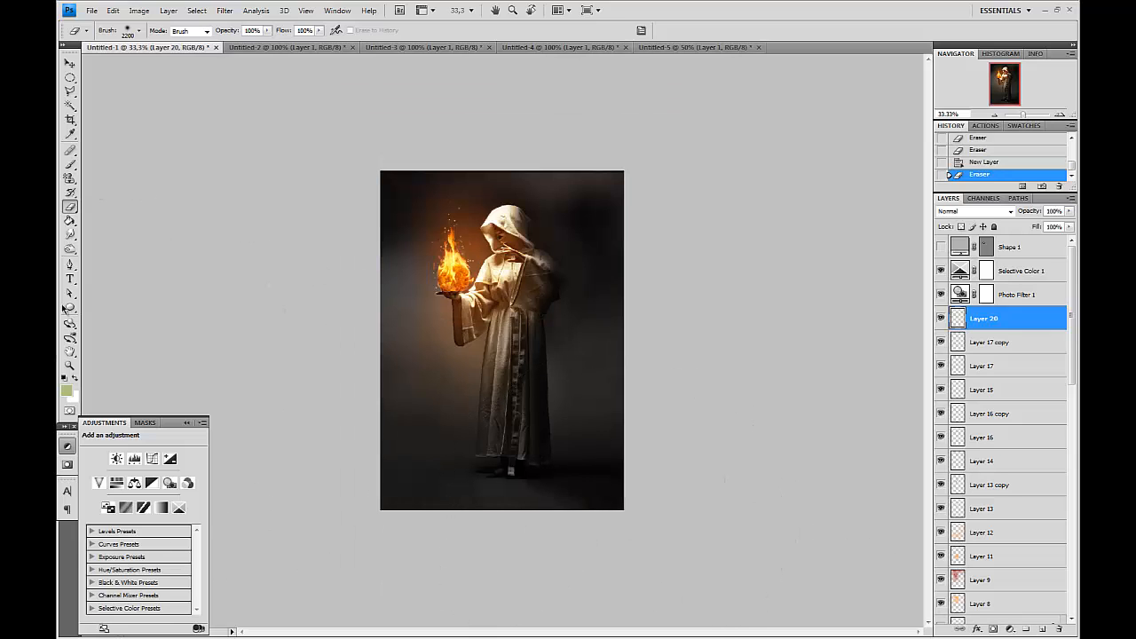
pyautogui.click(70, 164)
pyautogui.press(']')
pyautogui.press(']')
pyautogui.press(']')
pyautogui.press(']')
pyautogui.press(']')
pyautogui.press(']')
pyautogui.press(']')
pyautogui.press(']')
pyautogui.press(']')
pyautogui.press(']')
pyautogui.press(']')
pyautogui.press(']')
pyautogui.press(']')
pyautogui.press(']')
pyautogui.press(']')
pyautogui.press(']')
pyautogui.press(']')
pyautogui.press(']')
pyautogui.press(']')
pyautogui.press(']')
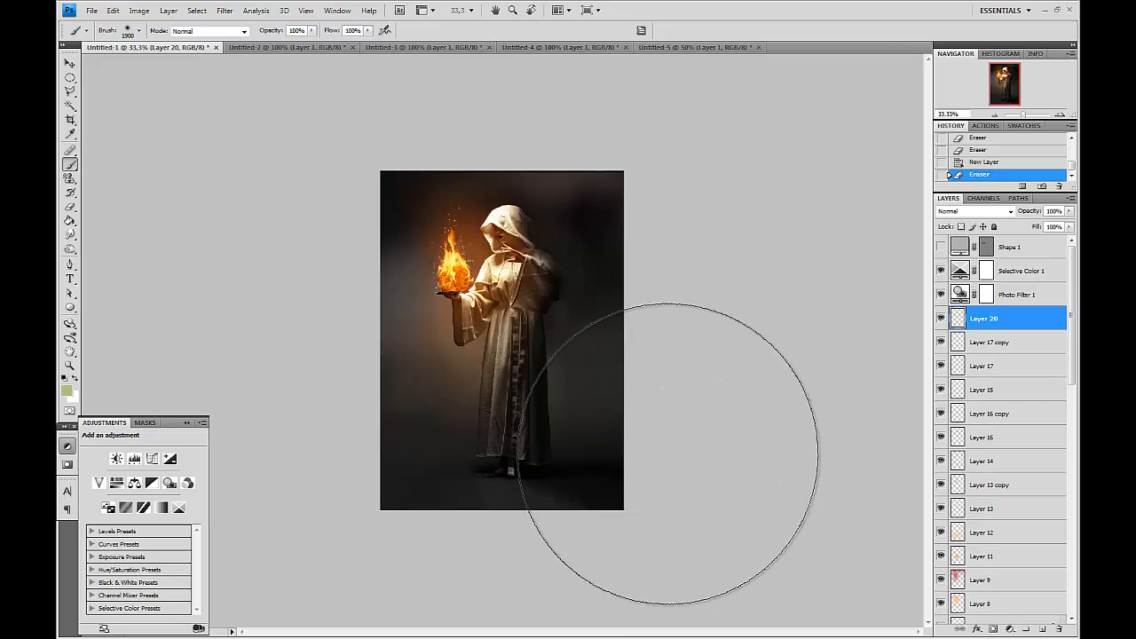
pyautogui.click(668, 455)
pyautogui.click(465, 549)
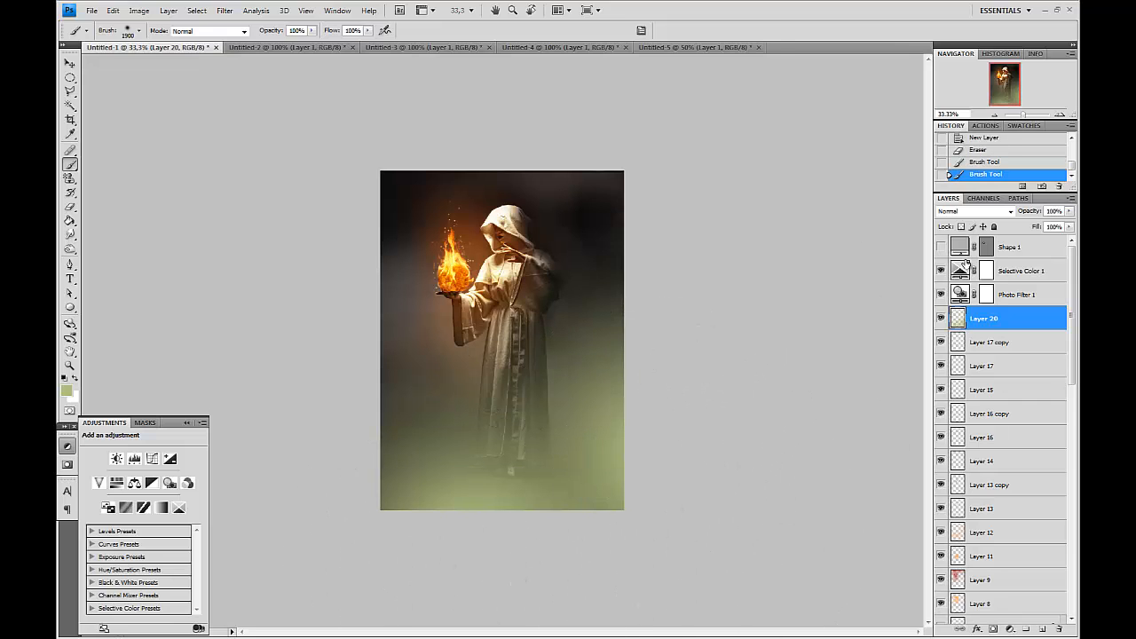
# Set Layer 20's blend mode to Overlay and its fill to 40%.
pyautogui.click(973, 212)
pyautogui.click(964, 271)
pyautogui.press('Down')
pyautogui.press('Down')
pyautogui.press('Down')
pyautogui.press('Down')
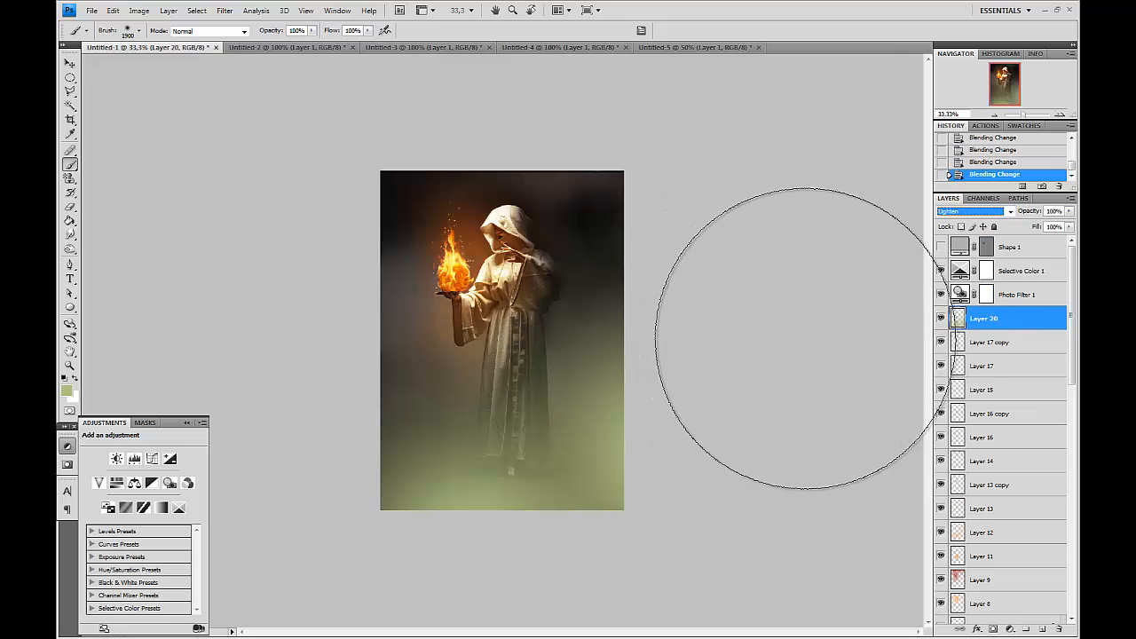
pyautogui.press('Down')
pyautogui.press('Down')
pyautogui.press('Up')
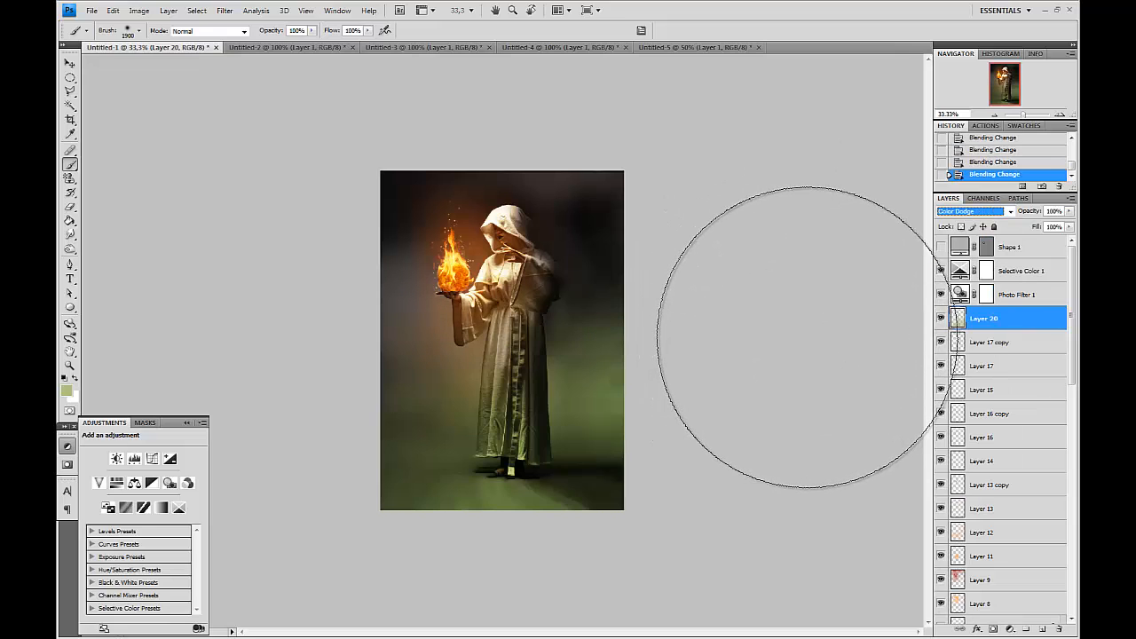
pyautogui.press('Down')
pyautogui.press('Down')
pyautogui.press('Down')
pyautogui.press('Down')
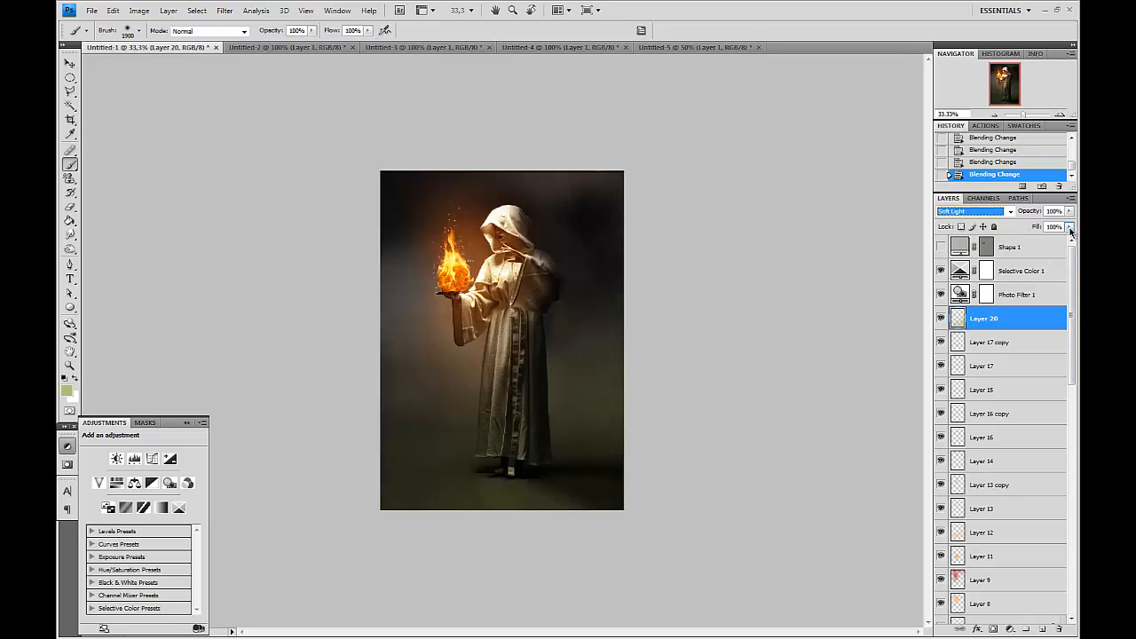
pyautogui.press('Down')
pyautogui.press('Down')
pyautogui.press('Up')
pyautogui.press('Up')
pyautogui.press('Up')
pyautogui.moveTo(1070, 231); pyautogui.dragTo(1037, 232)
# Paint additional olive green strokes around the figure with a smaller soft brush.
pyautogui.press('[')
pyautogui.press('[')
pyautogui.press('[')
pyautogui.press('[')
pyautogui.click(285, 320)
pyautogui.press('[')
pyautogui.click(292, 272)
pyautogui.click(404, 426)
pyautogui.click(566, 105)
# Apply a Hue/Saturation adjustment to Layer 20.
pyautogui.hotkey('ctrl', '+')
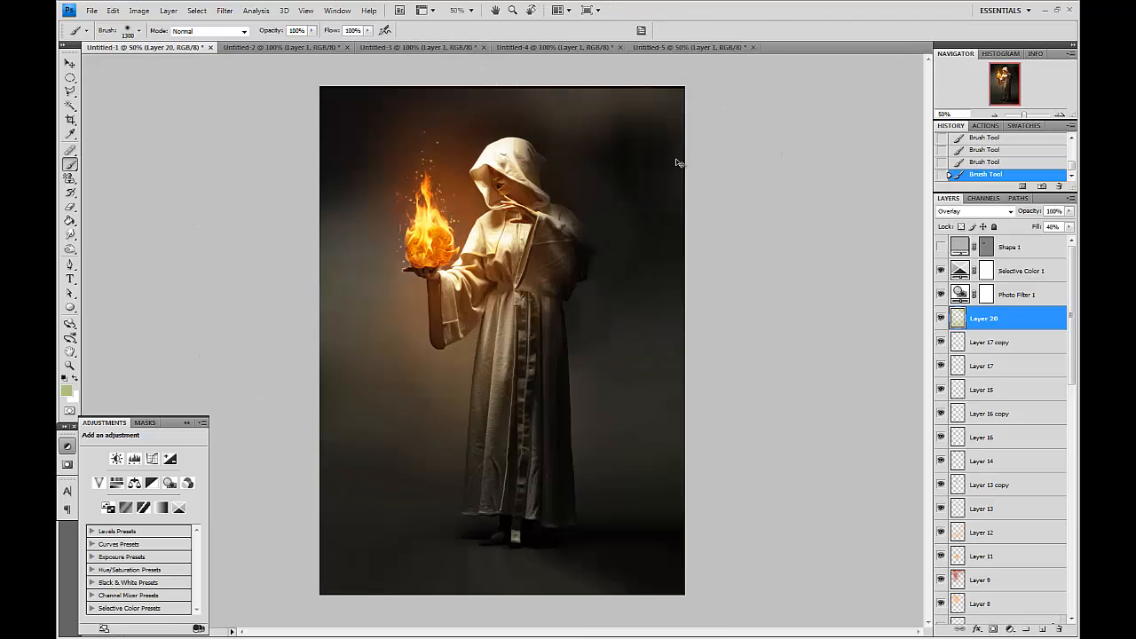
pyautogui.hotkey('ctrl', '+')
pyautogui.hotkey('ctrl', 'u')
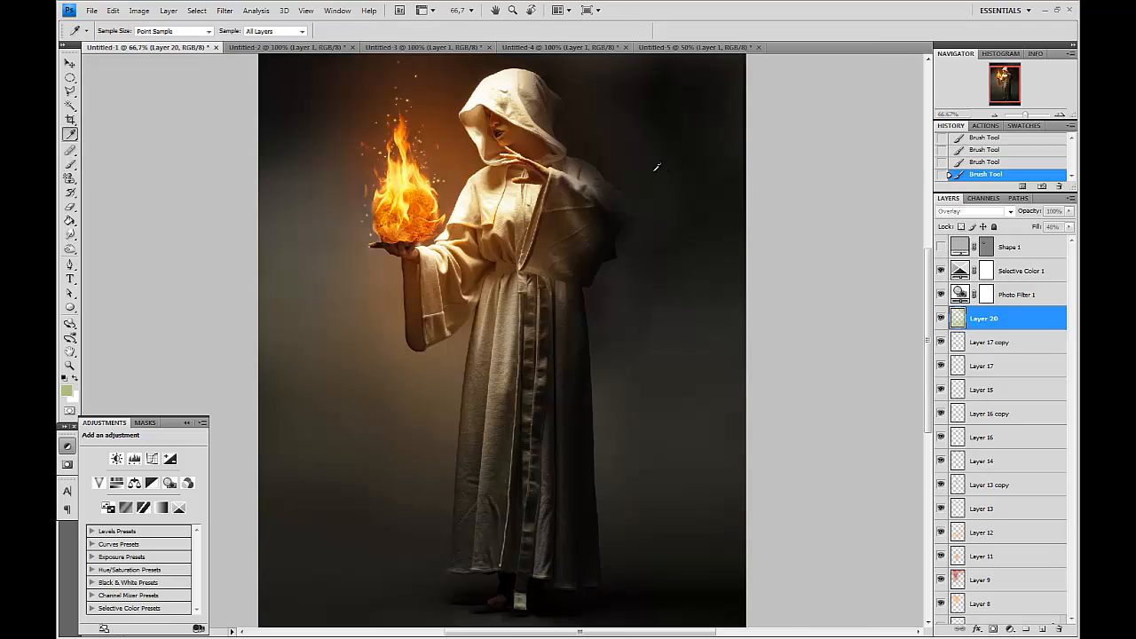
pyautogui.moveTo(773, 139); pyautogui.dragTo(760, 174)
pyautogui.press('Return')
# Erase part of the green overlay at the upper left and shift Layer 20 slightly down.
pyautogui.press('e')
pyautogui.press('[')
pyautogui.press('[')
pyautogui.press('[')
pyautogui.press('[')
pyautogui.press('[')
pyautogui.press('[')
pyautogui.press('[')
pyautogui.press('[')
pyautogui.press('[')
pyautogui.click(293, 186)
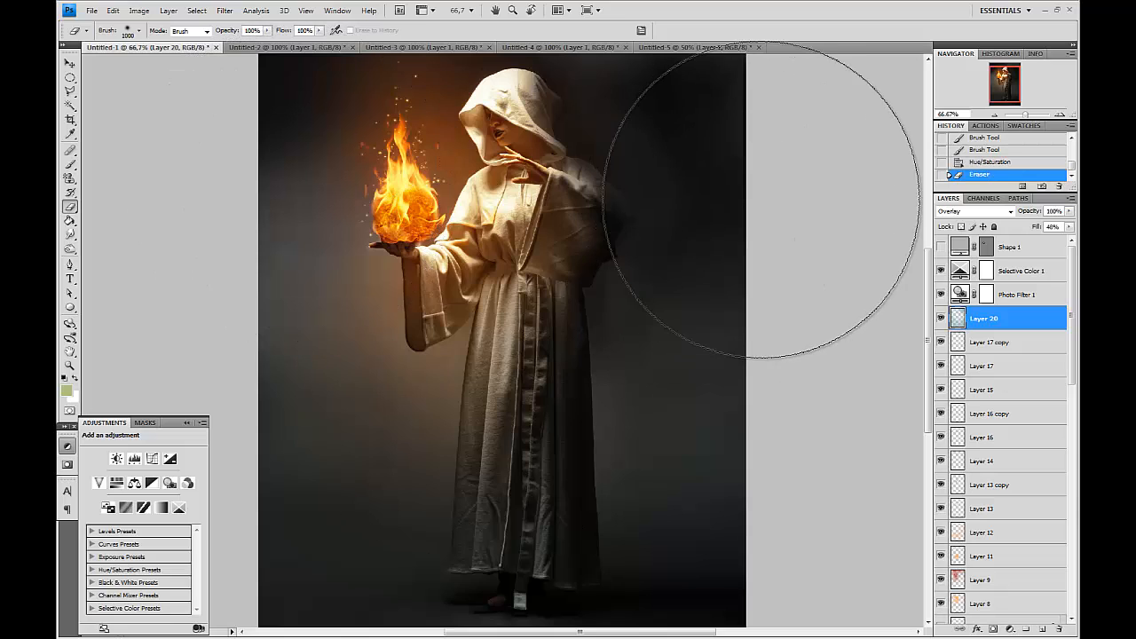
pyautogui.press('v')
pyautogui.moveTo(654, 246); pyautogui.dragTo(661, 292)
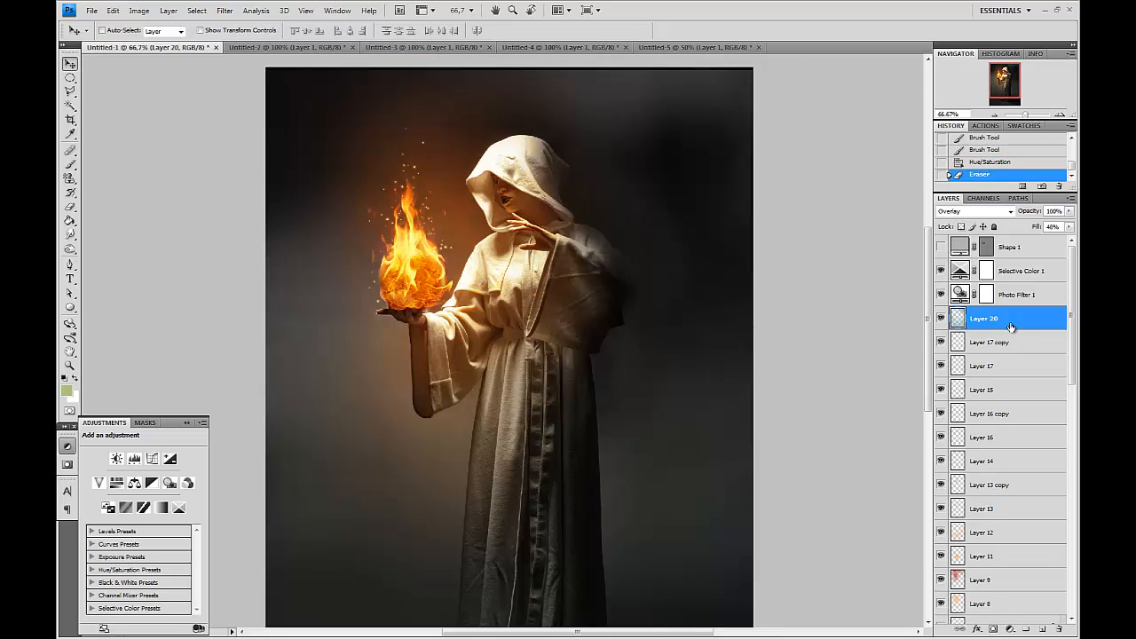
# Copy the flame photo from Untitled-4 and paste it into the hooded figure composition.
pyautogui.hotkey('ctrl', 'Tab')
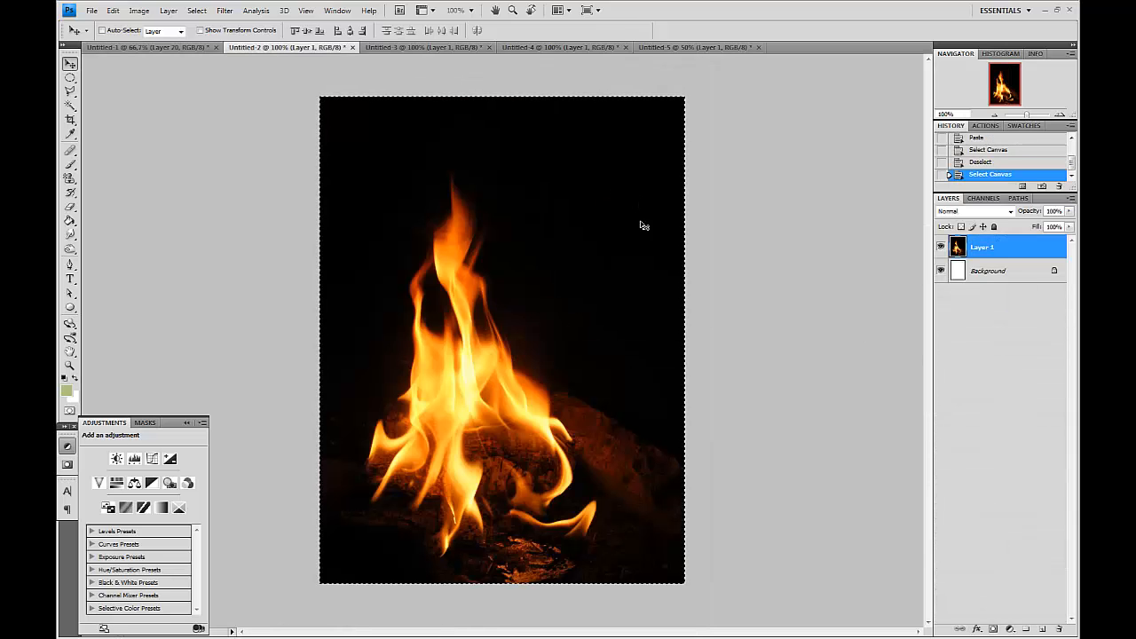
pyautogui.hotkey('ctrl', 'Tab')
pyautogui.hotkey('ctrl', 'Tab')
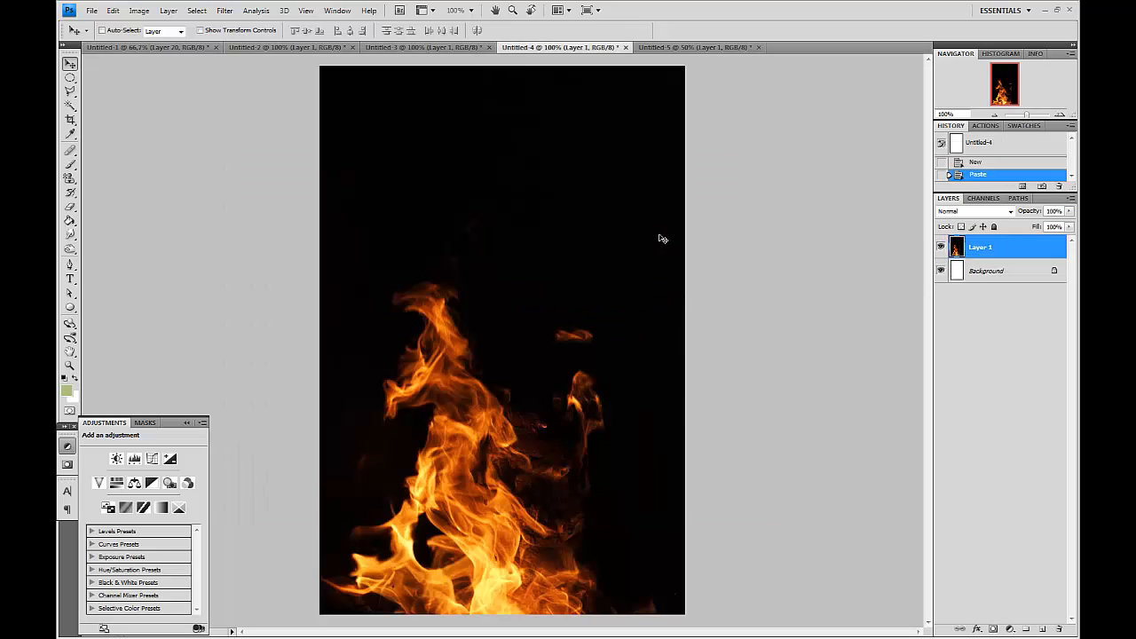
pyautogui.hotkey('ctrl', 'Tab')
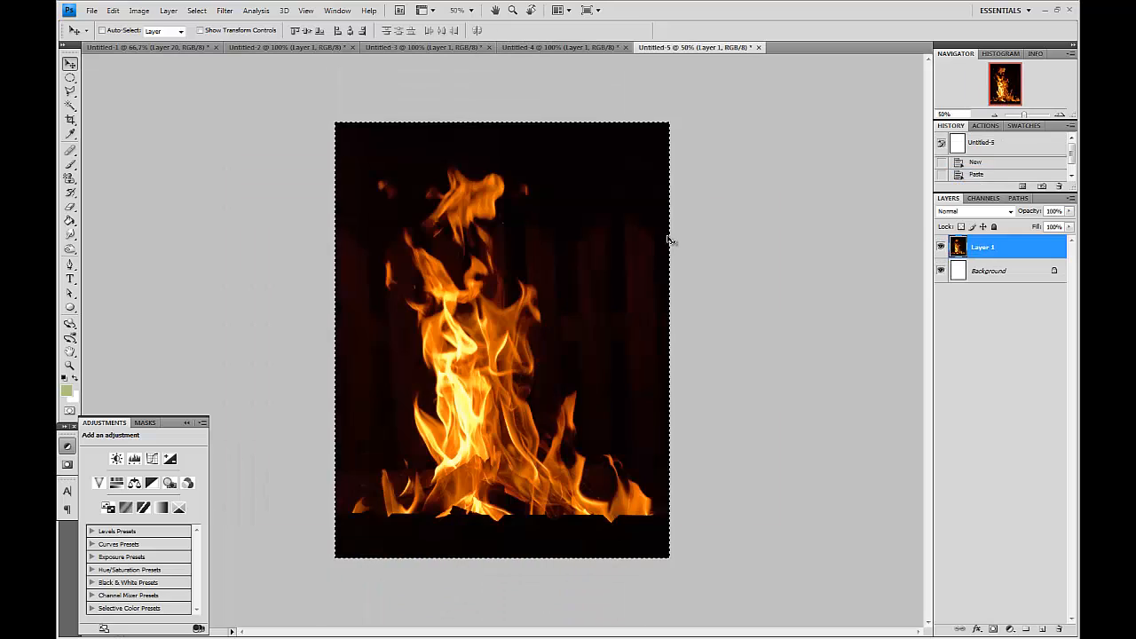
pyautogui.click(571, 47)
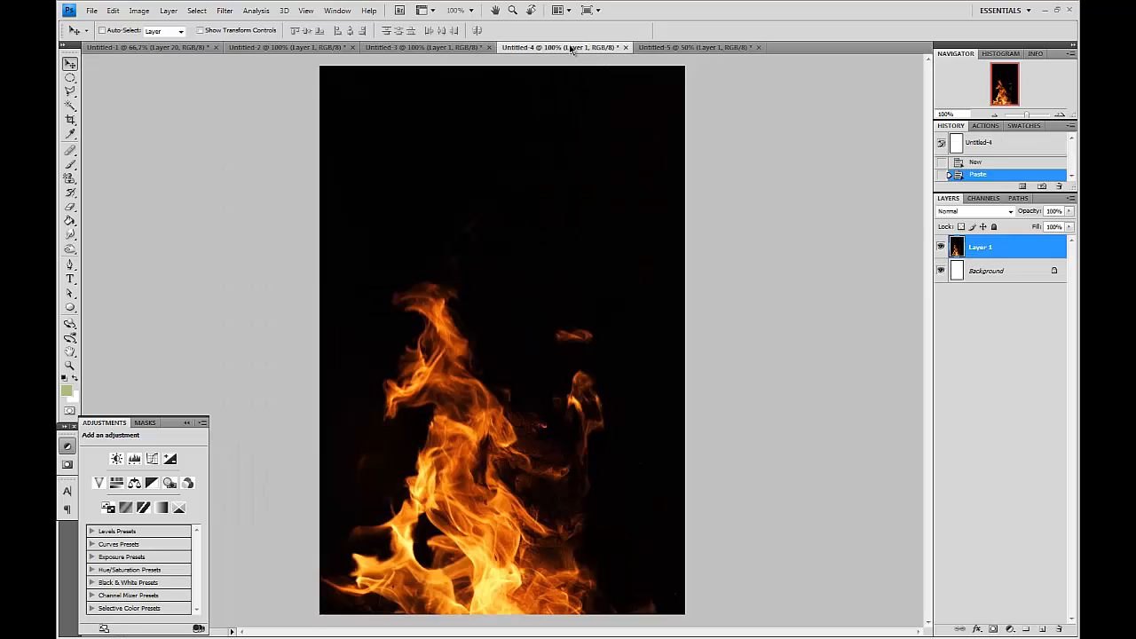
pyautogui.hotkey('ctrl', 'a')
pyautogui.hotkey('ctrl', 'Tab')
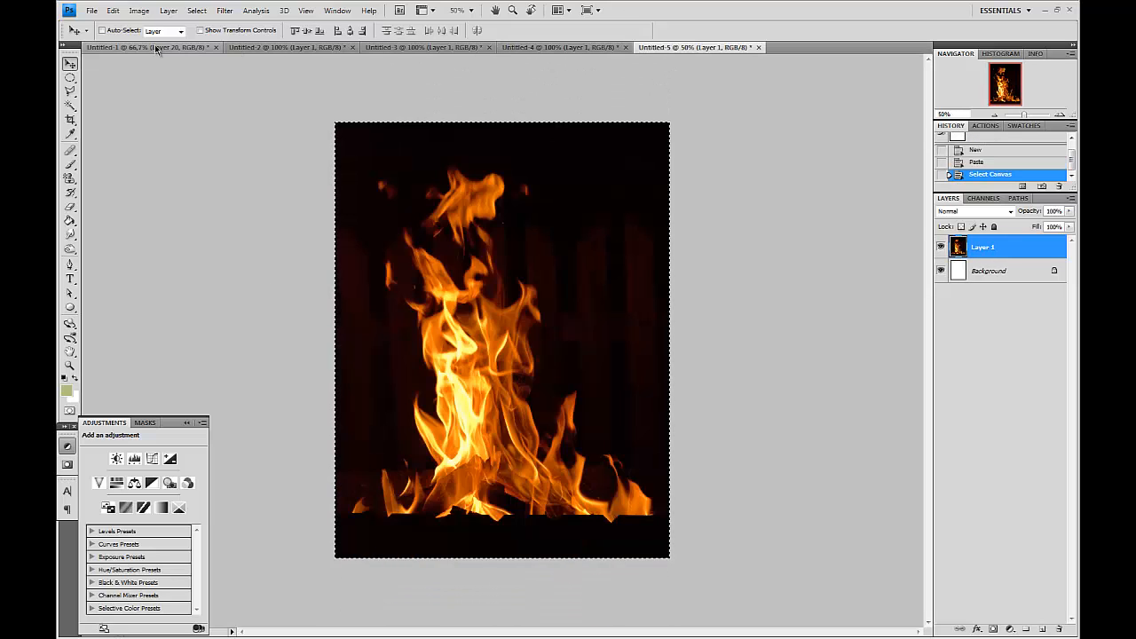
pyautogui.click(177, 48)
pyautogui.hotkey('ctrl', 'v')
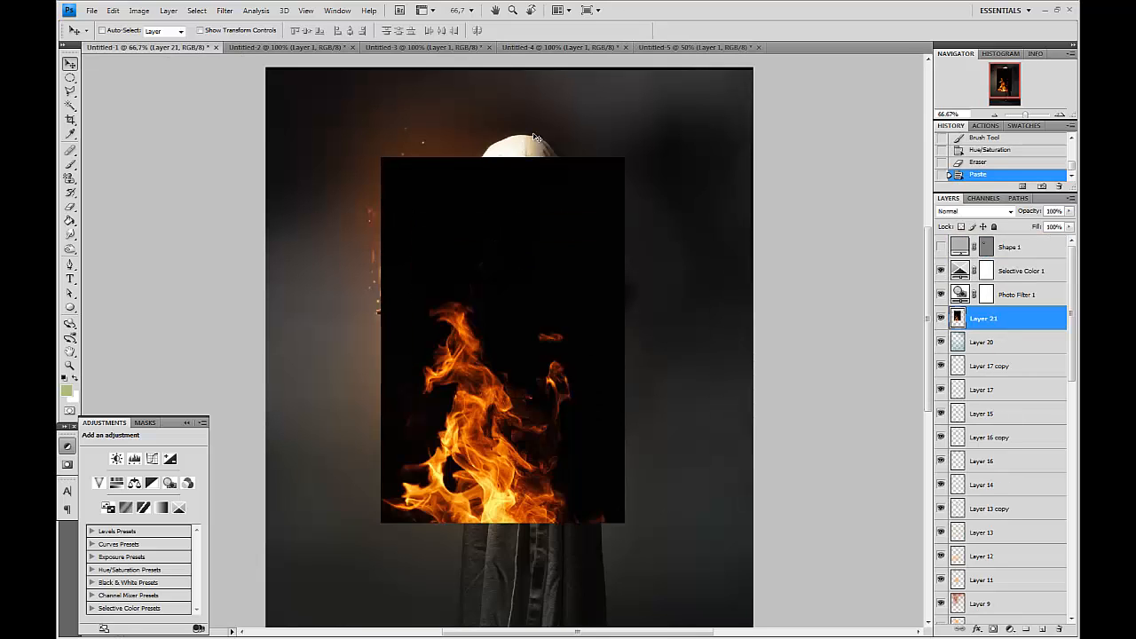
# Set the pasted flame layer's blend mode to Screen and move it down the stack below Layer 8.
pyautogui.click(974, 212)
pyautogui.click(972, 318)
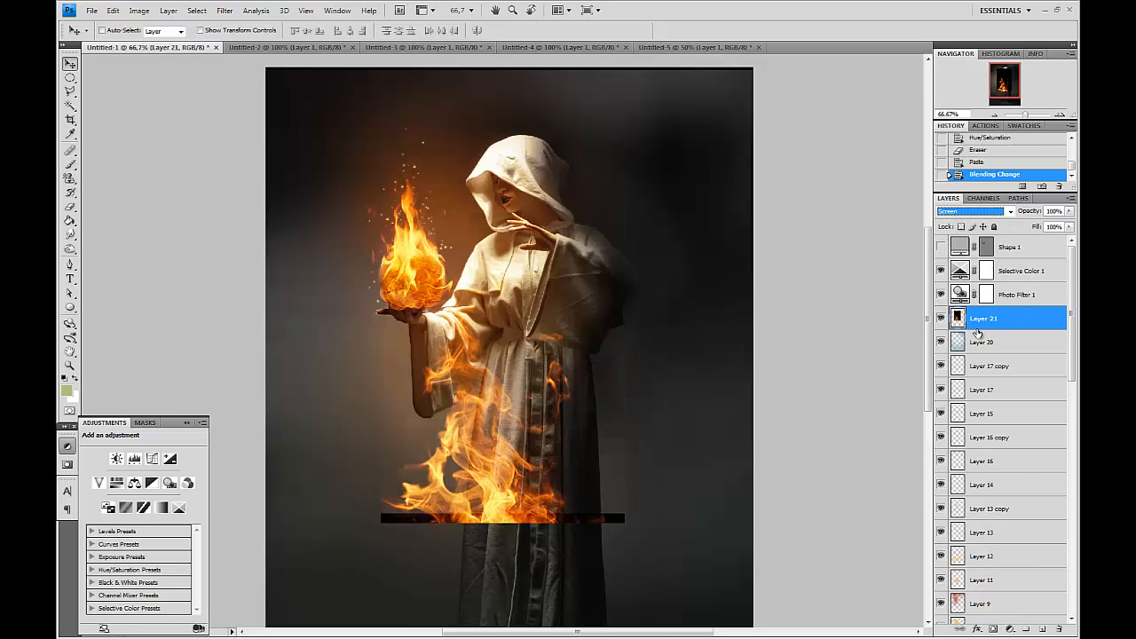
pyautogui.moveTo(1025, 329); pyautogui.dragTo(1011, 494)
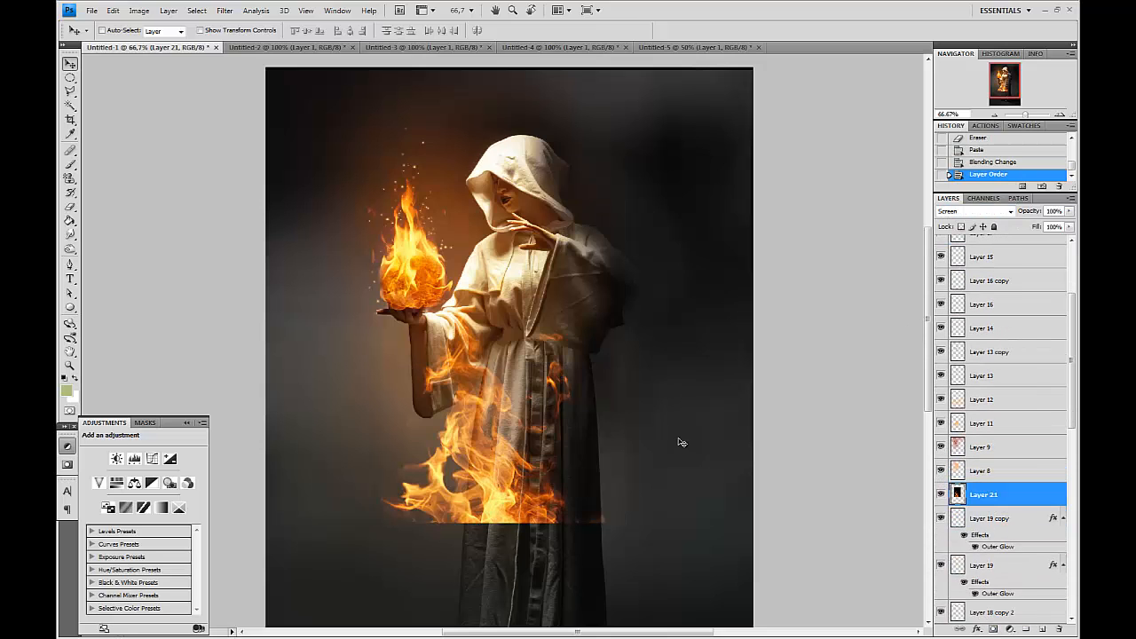
# Move the flame layer up over the figure's torso and raised hand.
pyautogui.moveTo(681, 444); pyautogui.dragTo(702, 297)
pyautogui.moveTo(536, 348); pyautogui.dragTo(576, 511)
pyautogui.moveTo(564, 434); pyautogui.dragTo(561, 521)
pyautogui.moveTo(628, 471); pyautogui.dragTo(620, 379)
pyautogui.moveTo(534, 438); pyautogui.dragTo(415, 436)
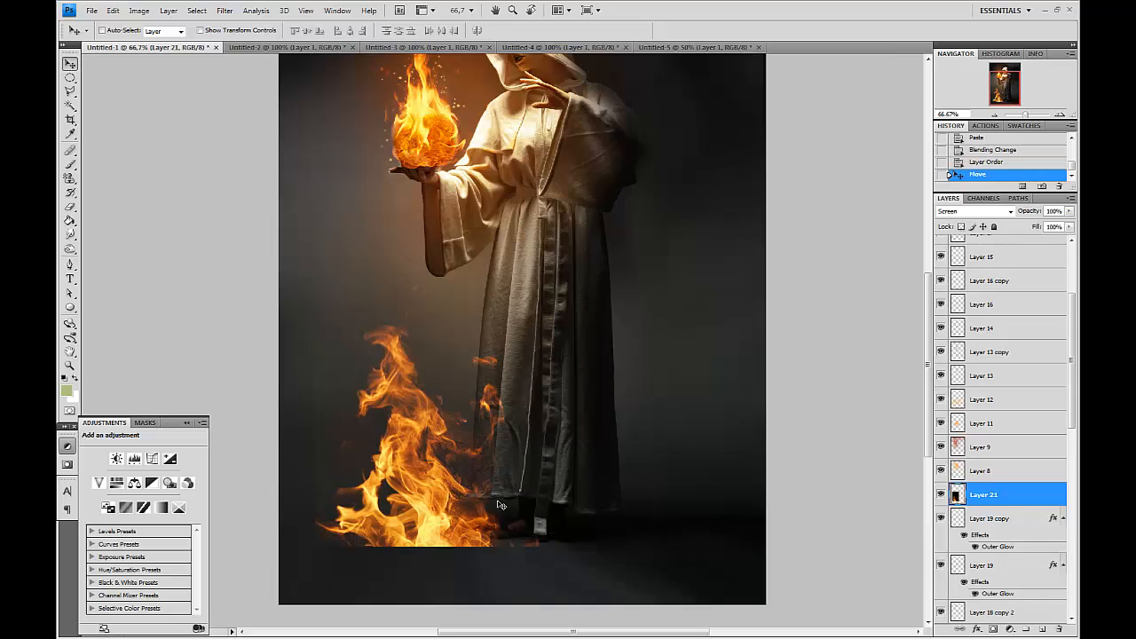
pyautogui.scroll(2, 586, 435)
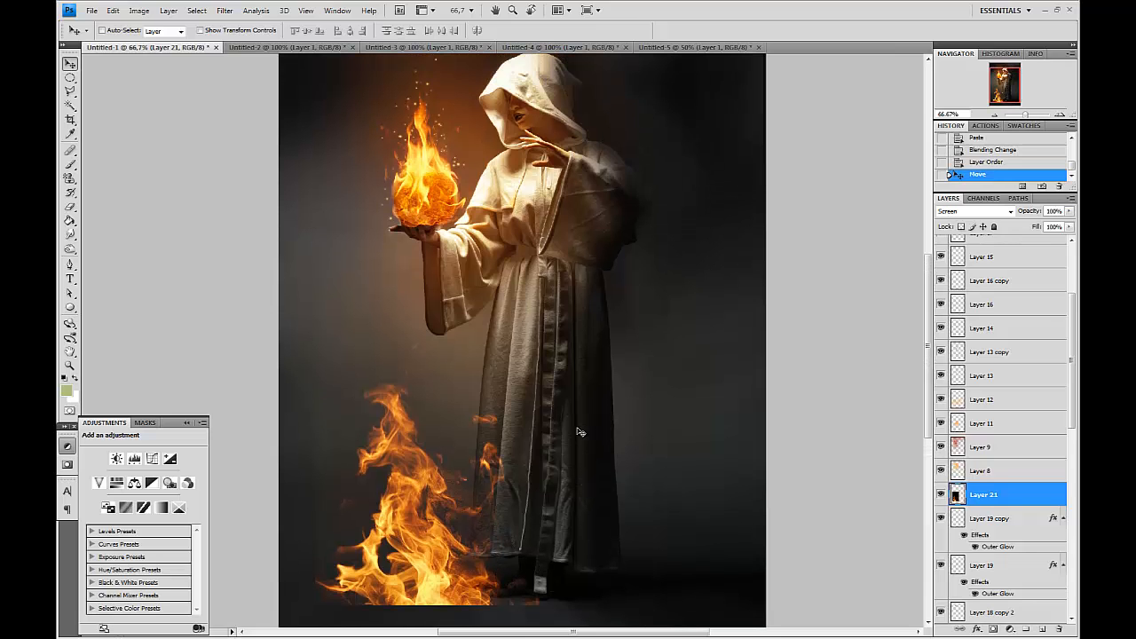
pyautogui.moveTo(485, 487); pyautogui.dragTo(577, 200)
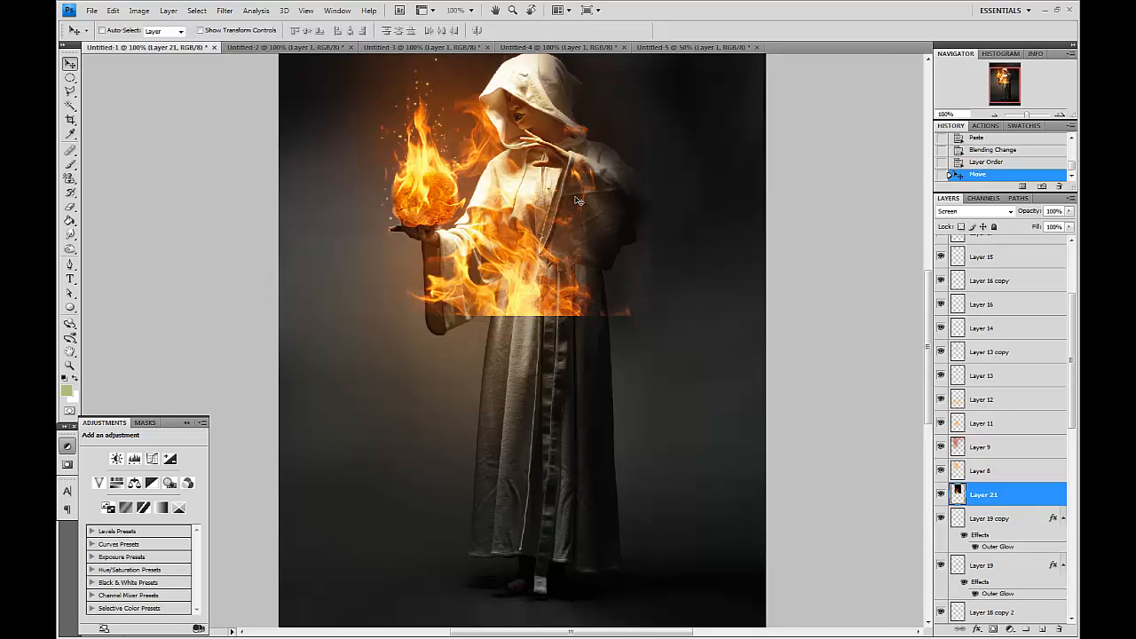
# Free-transform the flame layer to about 54% and rotate it about 21.8° toward the raised hand.
pyautogui.hotkey('ctrl', '+')
pyautogui.scroll(6, 581, 398)
pyautogui.hotkey('ctrl', 't')
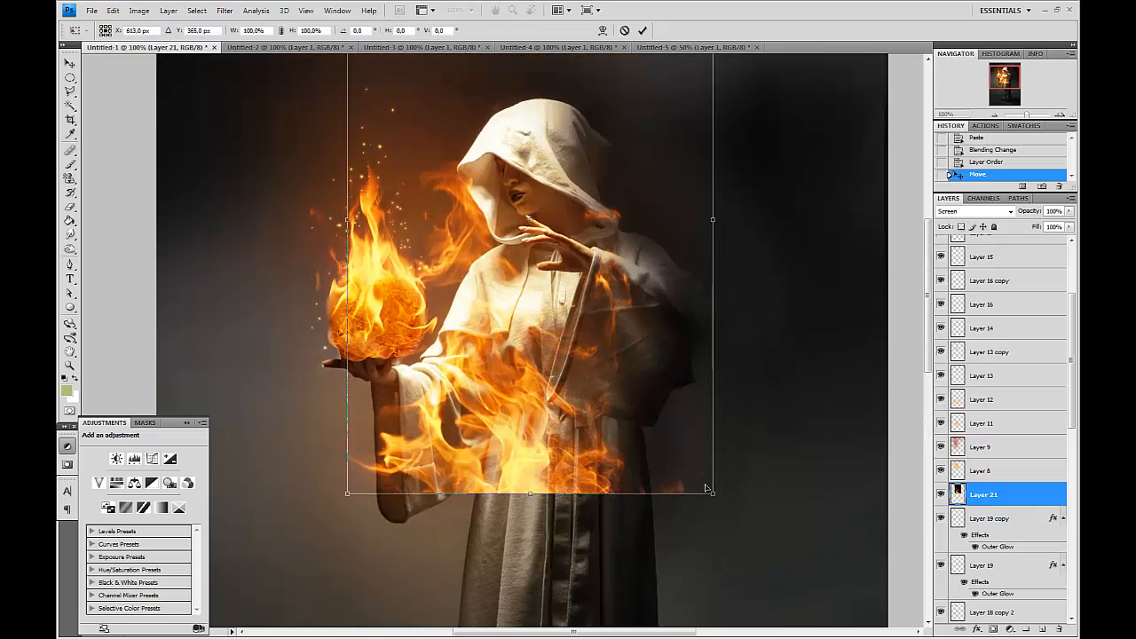
pyautogui.moveTo(715, 494); pyautogui.dragTo(630, 368)
pyautogui.moveTo(566, 312); pyautogui.dragTo(616, 244)
pyautogui.moveTo(727, 288); pyautogui.dragTo(627, 235)
pyautogui.moveTo(662, 259); pyautogui.dragTo(668, 259)
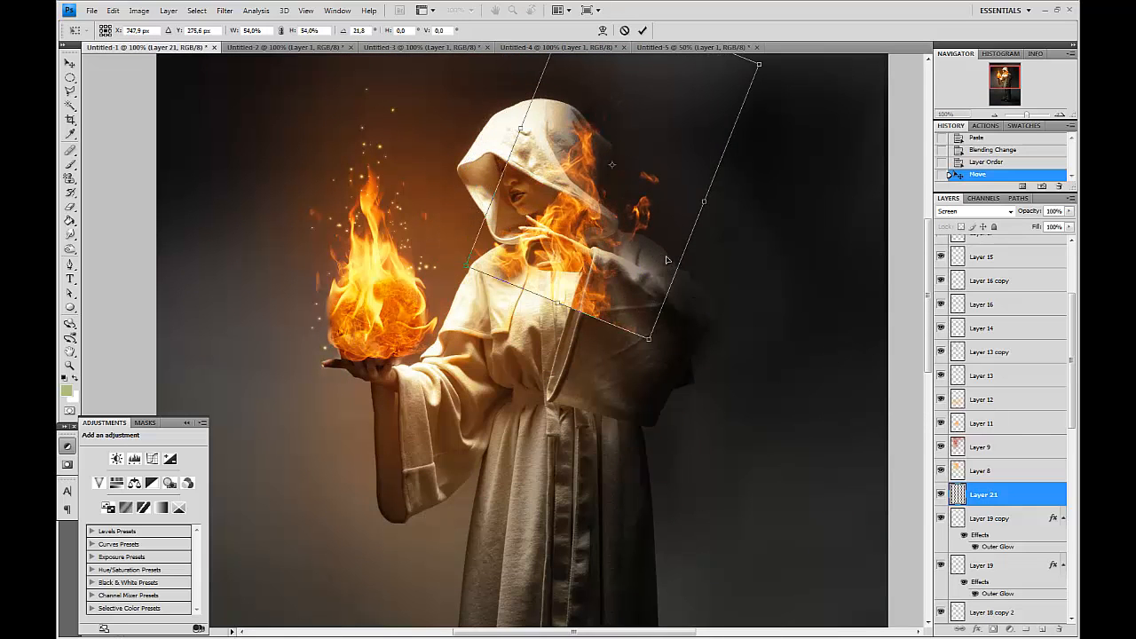
pyautogui.press('Return')
# Erase the flame layer's hard edges over the figure's chest and hand with a soft Eraser.
pyautogui.hotkey('ctrl', '+')
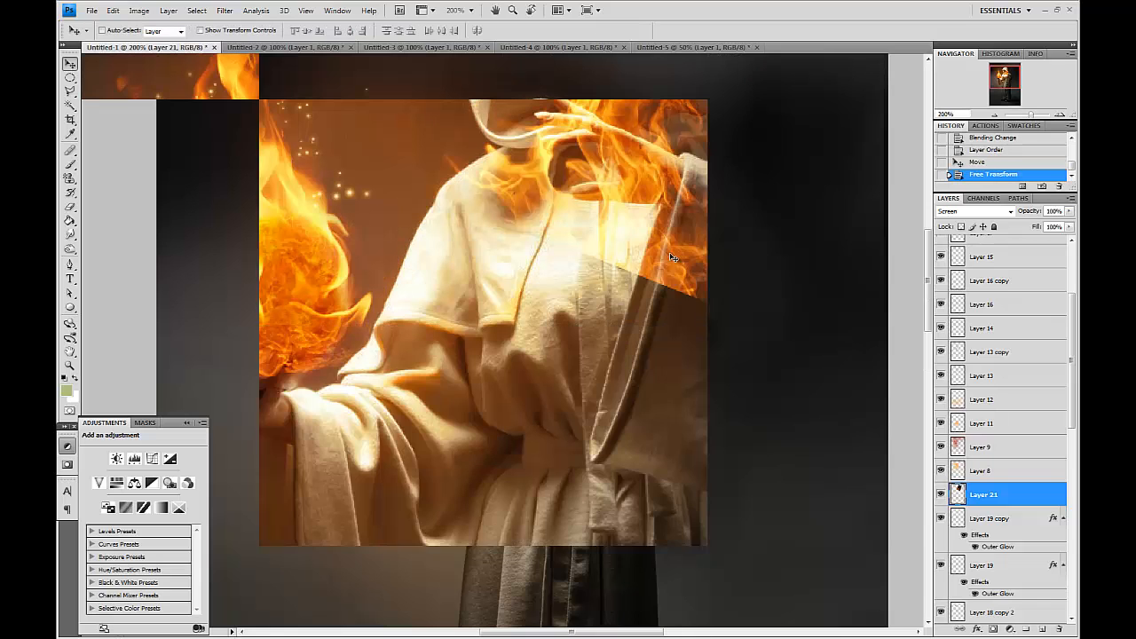
pyautogui.moveTo(744, 275); pyautogui.dragTo(582, 455)
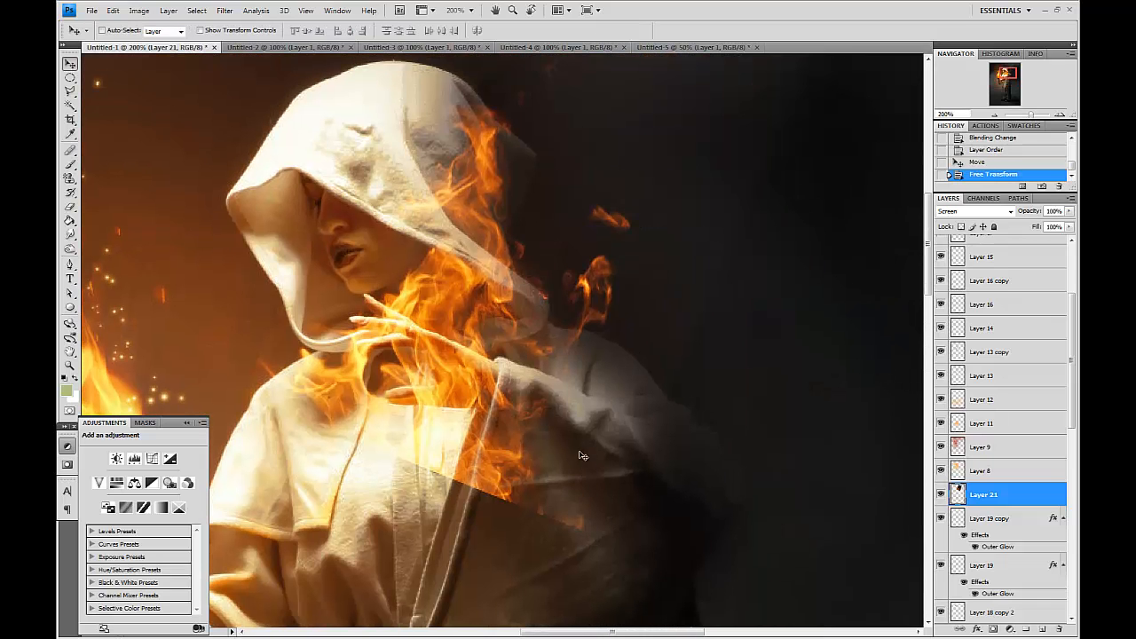
pyautogui.click(70, 205)
pyautogui.press('[')
pyautogui.press('[')
pyautogui.press('[')
pyautogui.press('[')
pyautogui.press('[')
pyautogui.press('[')
pyautogui.press('[')
pyautogui.press('[')
pyautogui.press('[')
pyautogui.press('[')
pyautogui.press('[')
pyautogui.press('[')
pyautogui.press('[')
pyautogui.press('[')
pyautogui.press('[')
pyautogui.press('[')
pyautogui.moveTo(286, 389)
pyautogui.mouseDown()
pyautogui.moveTo(268, 332)
pyautogui.moveTo(270, 392)
pyautogui.mouseUp()
pyautogui.press(']')
pyautogui.press(']')
pyautogui.press(']')
pyautogui.press(']')
pyautogui.click(351, 373)
pyautogui.moveTo(355, 369); pyautogui.dragTo(325, 389)
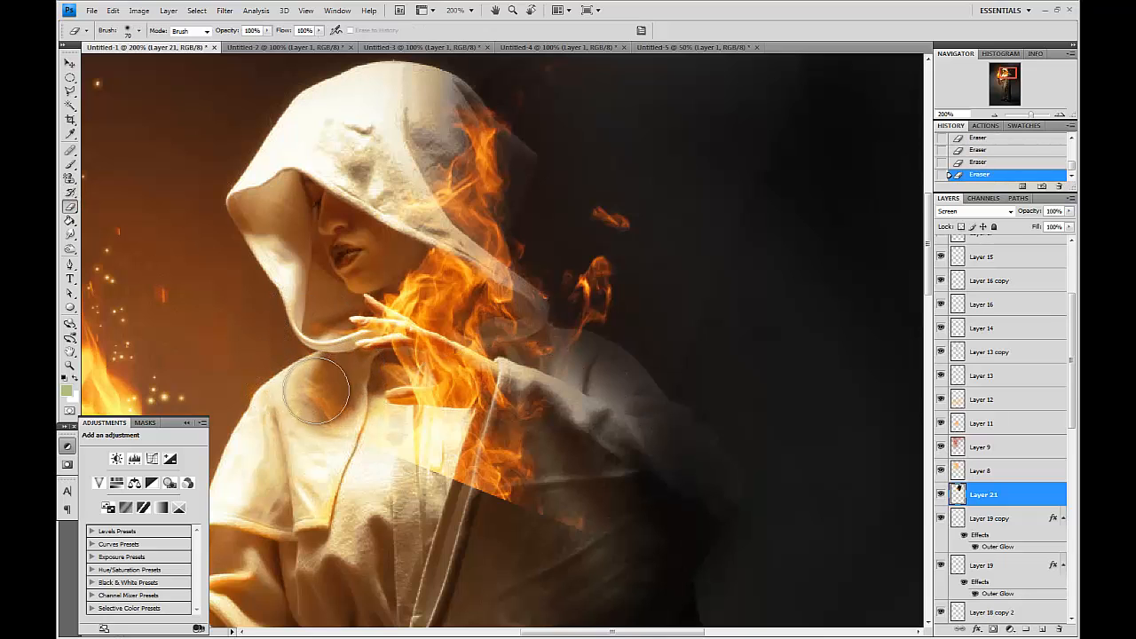
pyautogui.moveTo(543, 470); pyautogui.dragTo(532, 454)
pyautogui.moveTo(413, 472)
pyautogui.mouseDown()
pyautogui.moveTo(603, 556)
pyautogui.moveTo(523, 504)
pyautogui.moveTo(482, 449)
pyautogui.moveTo(416, 425)
pyautogui.moveTo(386, 385)
pyautogui.mouseUp()
pyautogui.press('[')
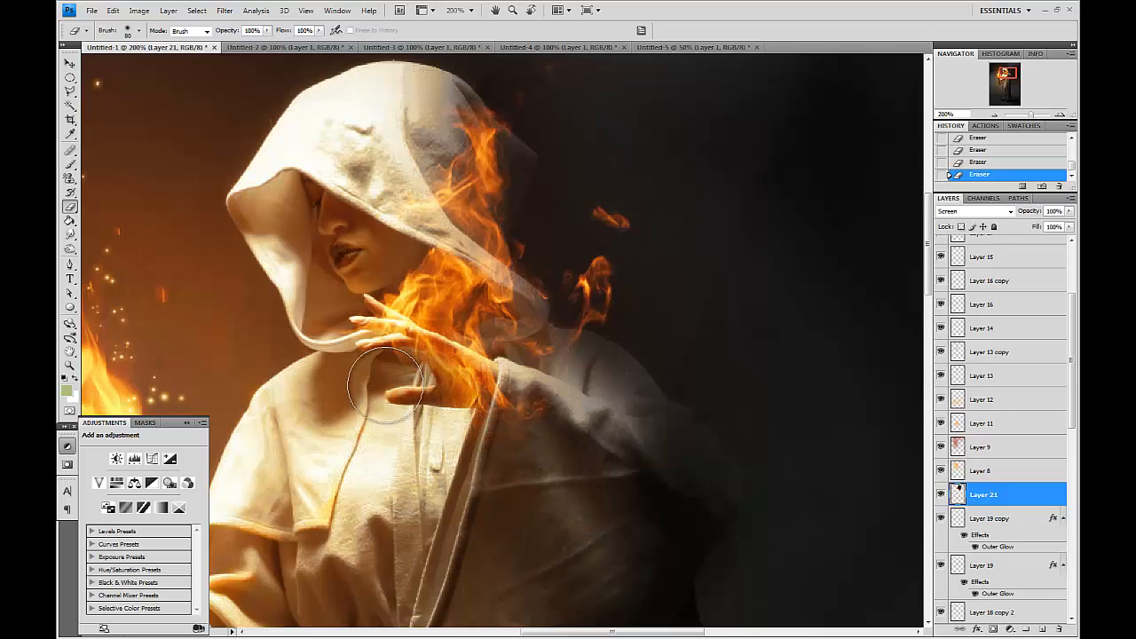
# Shift the flame layer slightly right and reshape it with Liquify's Forward Warp.
pyautogui.press('v')
pyautogui.moveTo(524, 408)
pyautogui.mouseDown()
pyautogui.moveTo(506, 407)
pyautogui.moveTo(618, 404)
pyautogui.mouseUp()
pyautogui.press('space')
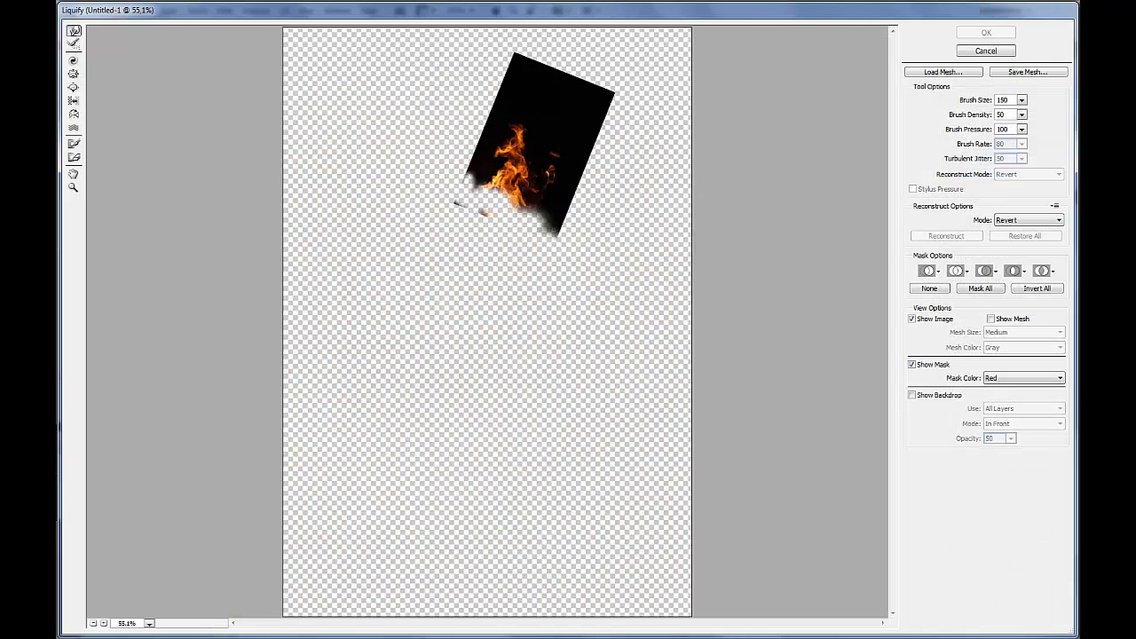
pyautogui.click(73, 187)
pyautogui.moveTo(436, 204)
pyautogui.mouseDown()
pyautogui.moveTo(583, 317)
pyautogui.moveTo(520, 299)
pyautogui.moveTo(533, 284)
pyautogui.moveTo(501, 328)
pyautogui.moveTo(520, 254)
pyautogui.moveTo(510, 249)
pyautogui.mouseUp()
pyautogui.click(74, 32)
pyautogui.moveTo(500, 181)
pyautogui.mouseDown()
pyautogui.moveTo(516, 184)
pyautogui.moveTo(481, 190)
pyautogui.moveTo(520, 185)
pyautogui.mouseUp()
pyautogui.click(985, 34)
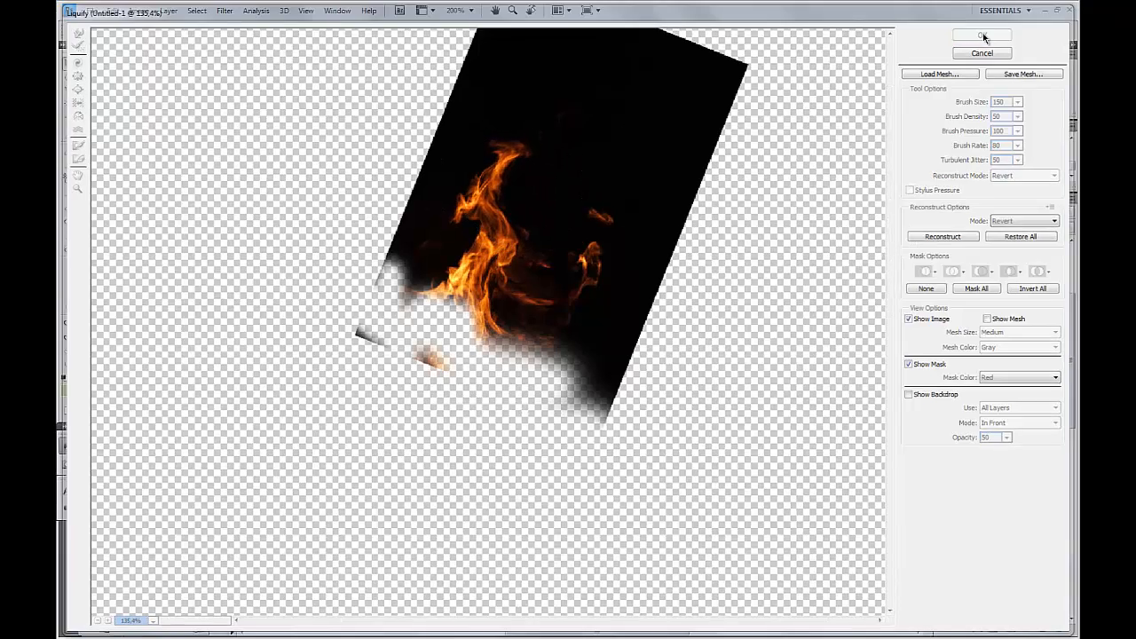
pyautogui.moveTo(539, 348); pyautogui.dragTo(546, 332)
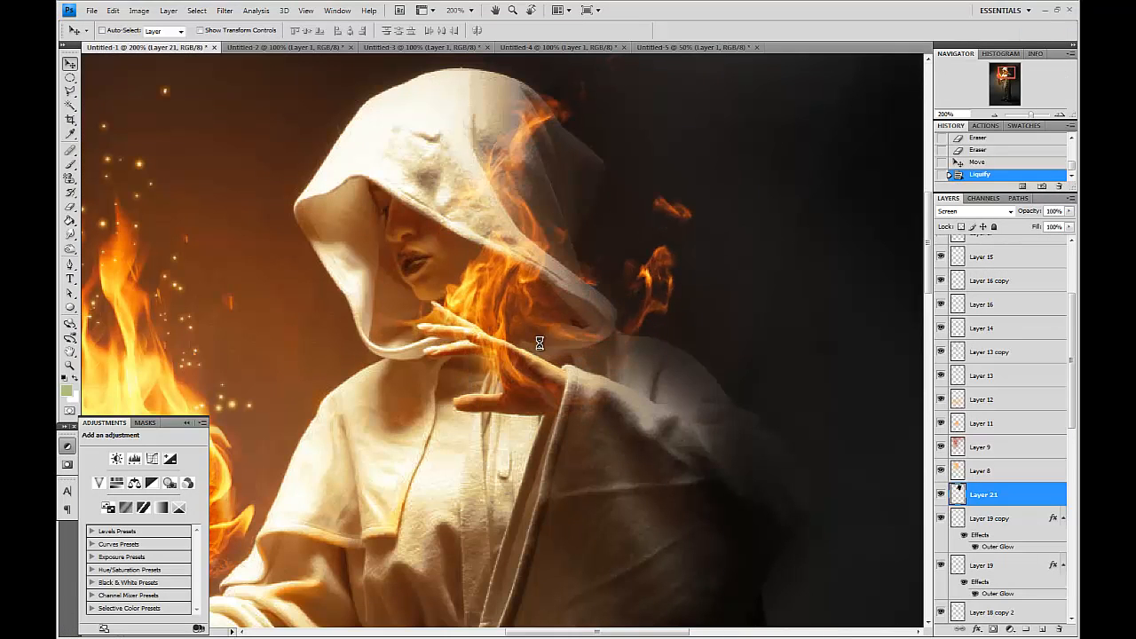
# Erase more of the flame layer along the hood and around the raised hand.
pyautogui.hotkey('ctrl', '-')
pyautogui.click(72, 208)
pyautogui.moveTo(683, 152)
pyautogui.mouseDown()
pyautogui.moveTo(691, 270)
pyautogui.moveTo(683, 225)
pyautogui.mouseUp()
pyautogui.press(']')
pyautogui.press(']')
pyautogui.press(']')
pyautogui.press(']')
pyautogui.moveTo(660, 344); pyautogui.dragTo(616, 406)
pyautogui.moveTo(629, 366); pyautogui.dragTo(672, 343)
pyautogui.click(671, 335)
pyautogui.press('v')
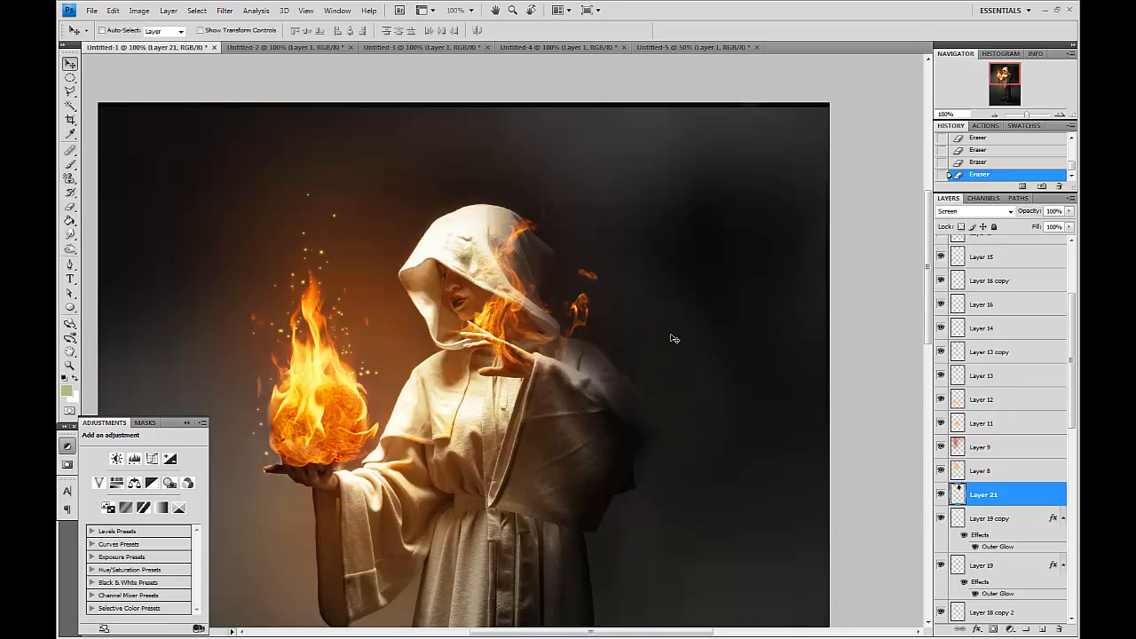
# Duplicate the flame layer and reposition the copy near the figure's raised hand.
pyautogui.moveTo(1017, 495); pyautogui.dragTo(1042, 628)
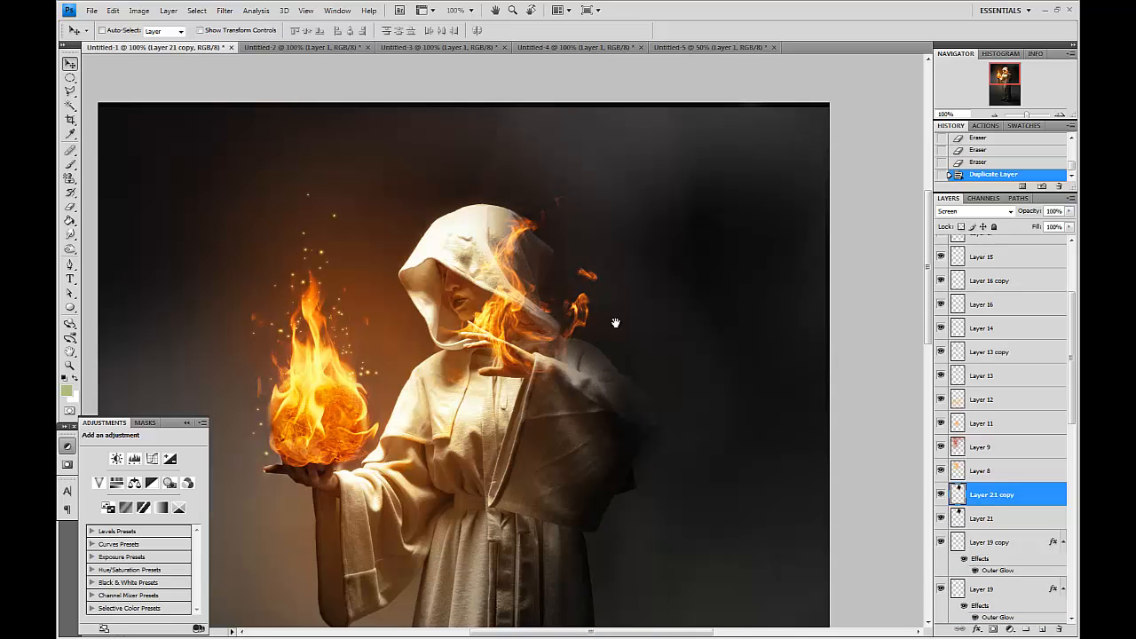
pyautogui.moveTo(600, 347); pyautogui.dragTo(718, 153)
pyautogui.moveTo(733, 339); pyautogui.dragTo(678, 516)
pyautogui.hotkey('ctrl', '+')
pyautogui.hotkey('ctrl', '+')
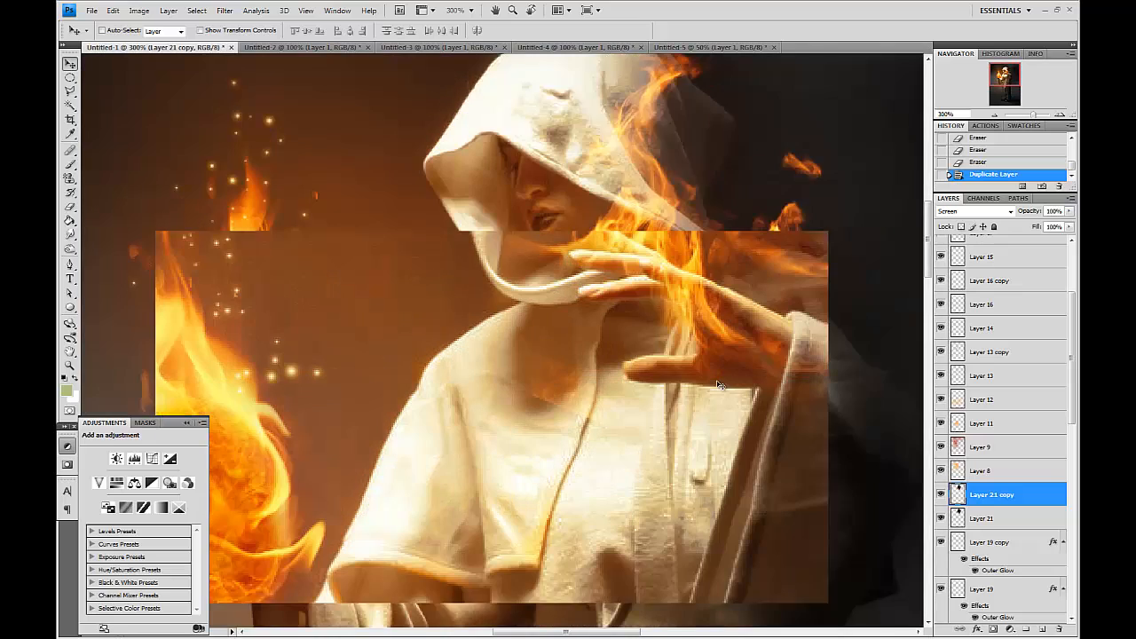
# Erase stray parts of the original flame layer and its copy around the chest and sleeve.
pyautogui.click(955, 517)
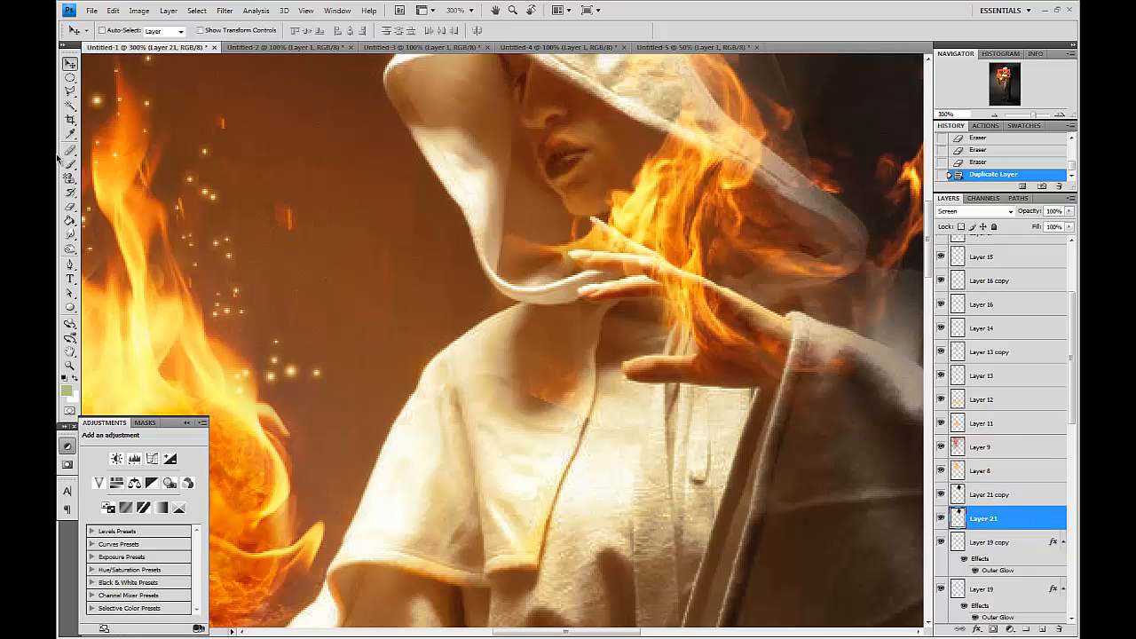
pyautogui.click(73, 206)
pyautogui.click(493, 441)
pyautogui.click(513, 447)
pyautogui.click(510, 444)
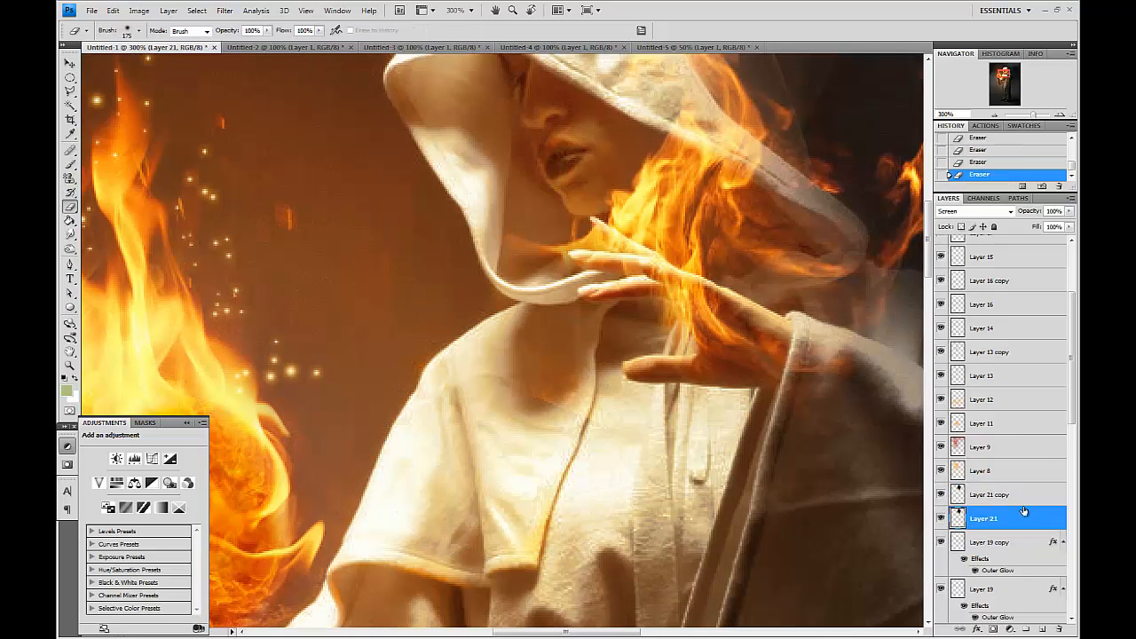
pyautogui.click(1004, 493)
pyautogui.moveTo(641, 444); pyautogui.dragTo(381, 311)
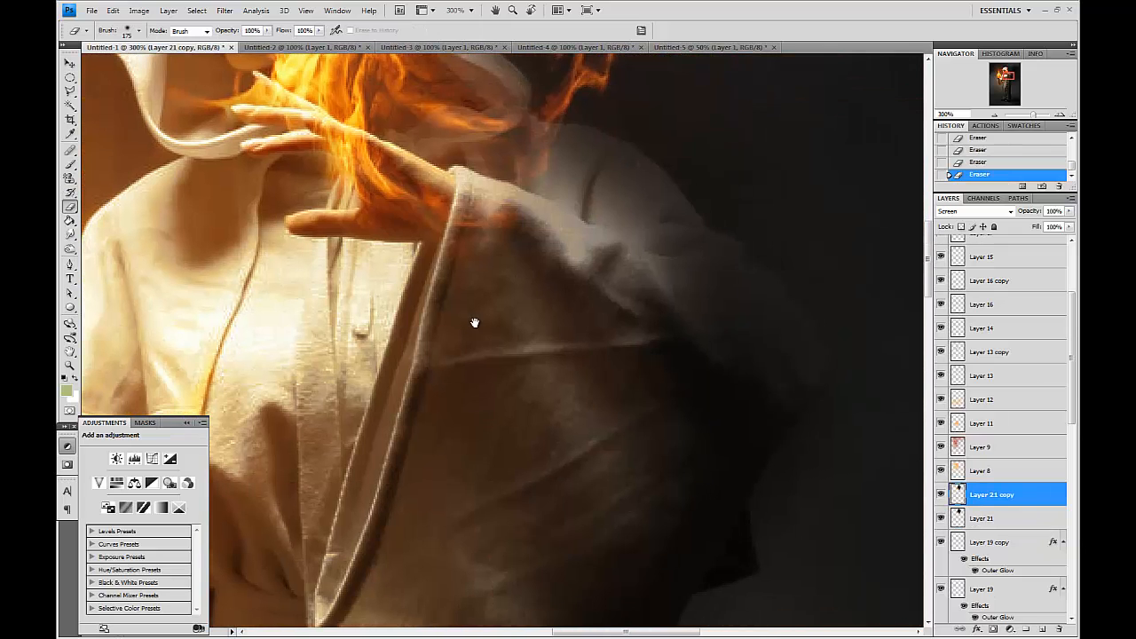
pyautogui.moveTo(768, 339); pyautogui.dragTo(832, 476)
# Toggle the visibility of Layer 1 copy 2 and Layer 1 copy to compare the base figure layers.
pyautogui.scroll(-10, 984, 520)
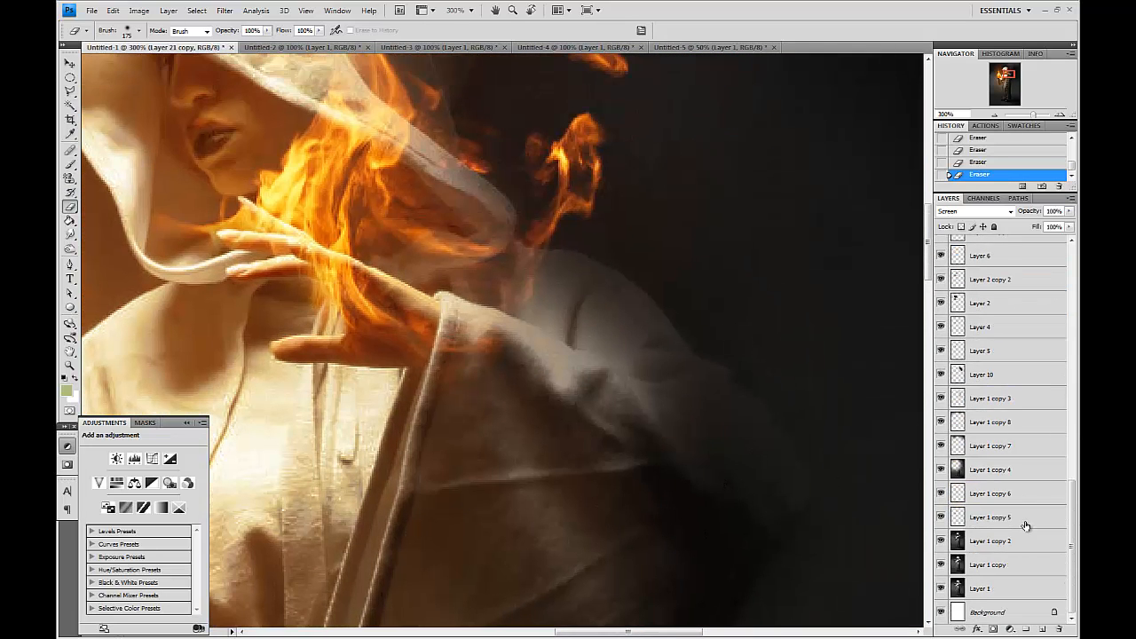
pyautogui.click(941, 544)
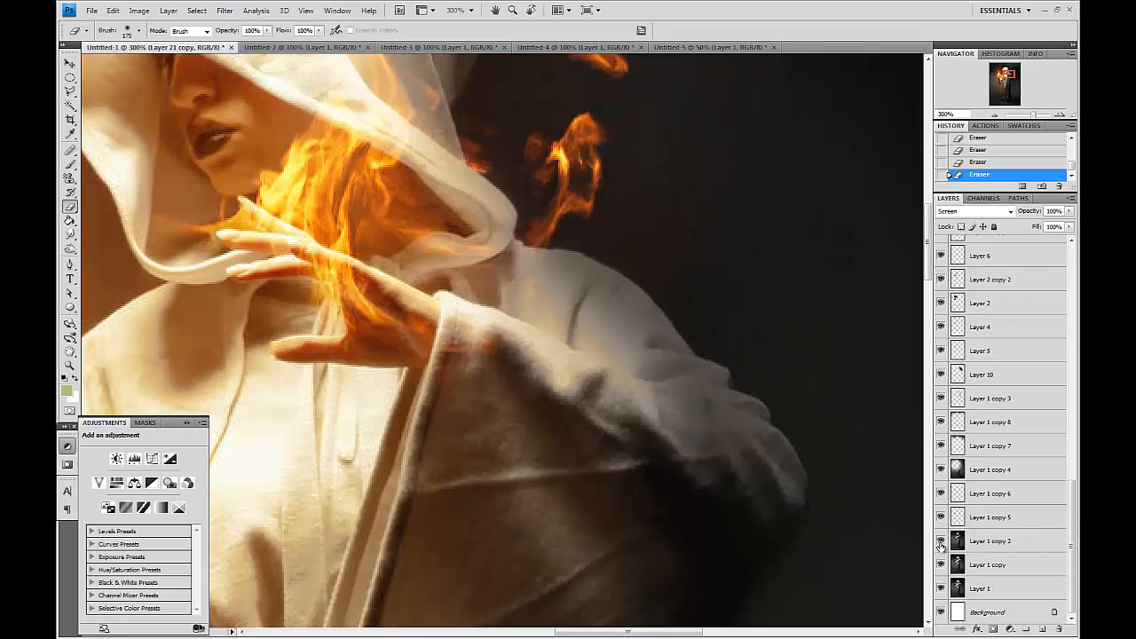
pyautogui.click(940, 543)
pyautogui.click(939, 567)
pyautogui.click(940, 540)
pyautogui.hotkey('ctrl', 'alt', '0')
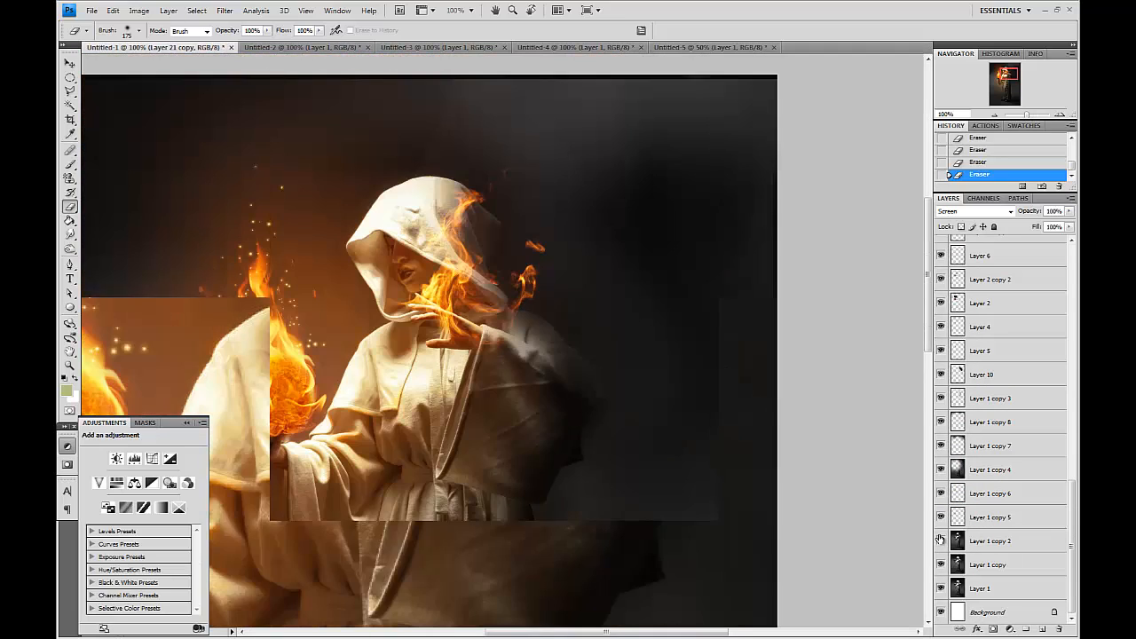
pyautogui.click(940, 540)
pyautogui.click(941, 539)
pyautogui.click(942, 539)
pyautogui.click(942, 538)
# Enlarge the eraser and remove the flame copy's remaining edge beside the hood.
pyautogui.press(']')
pyautogui.press(']')
pyautogui.press(']')
pyautogui.click(449, 307)
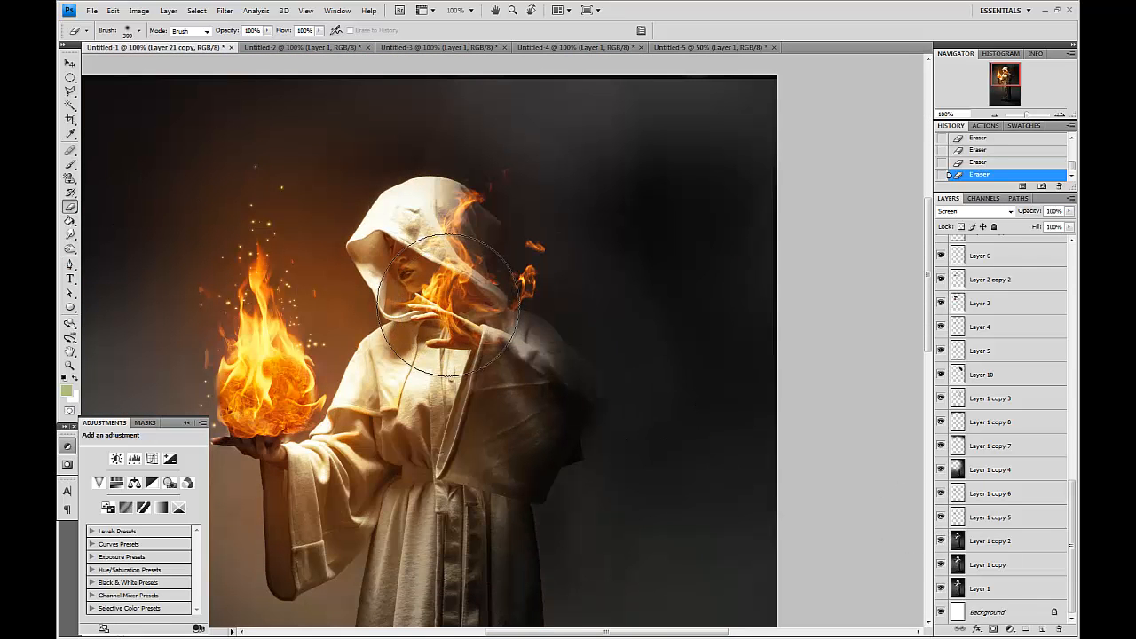
# Select Layer 1 copy 2 and erase part of it beside the hood with a smaller eraser.
pyautogui.click(942, 541)
pyautogui.click(993, 541)
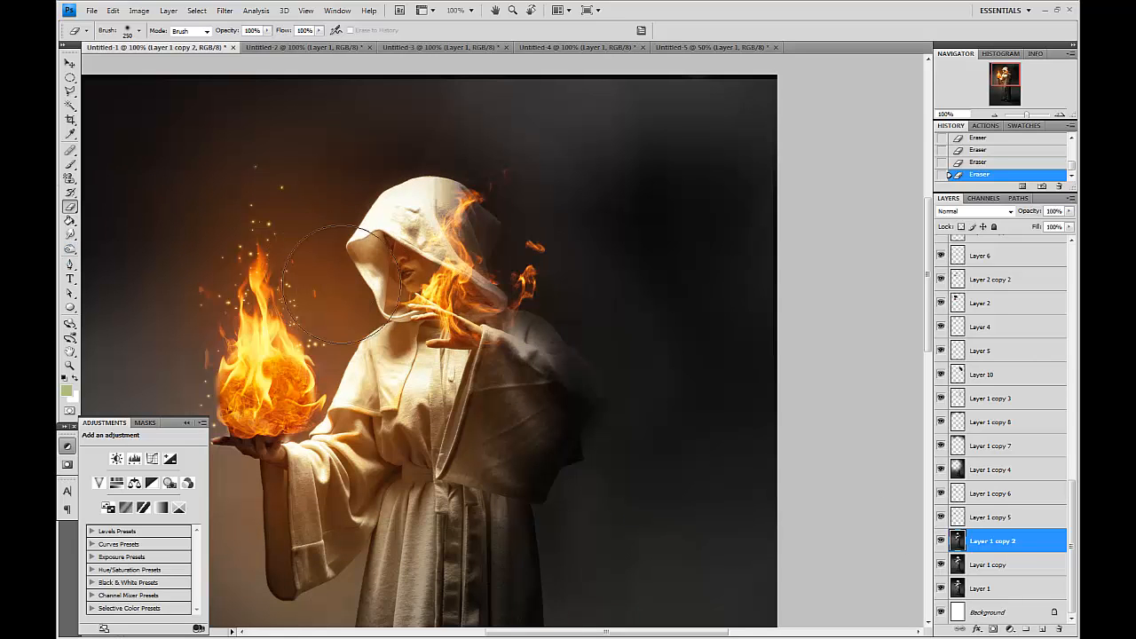
pyautogui.press('[')
pyautogui.press('[')
pyautogui.moveTo(430, 308)
pyautogui.mouseDown()
pyautogui.moveTo(444, 323)
pyautogui.moveTo(450, 313)
pyautogui.moveTo(518, 339)
pyautogui.mouseUp()
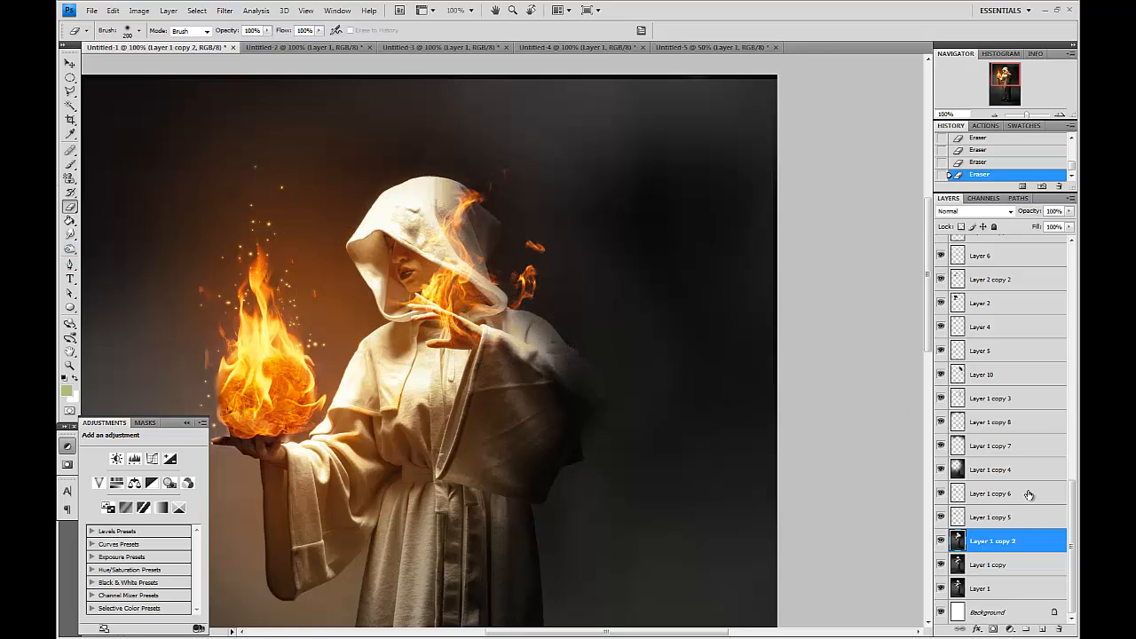
# Add a new layer and set the Brush tool's foreground color to orange.
pyautogui.click(1042, 627)
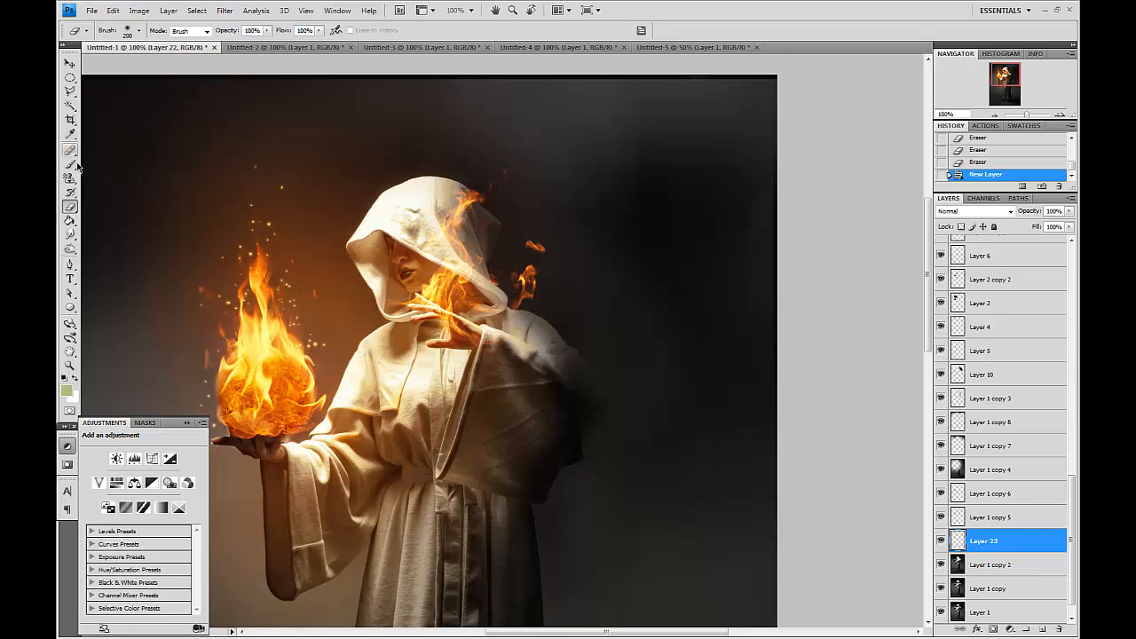
pyautogui.click(71, 164)
pyautogui.press('x')
pyautogui.click(67, 392)
pyautogui.click(804, 471)
pyautogui.click(849, 463)
pyautogui.click(872, 593)
pyautogui.press('Return')
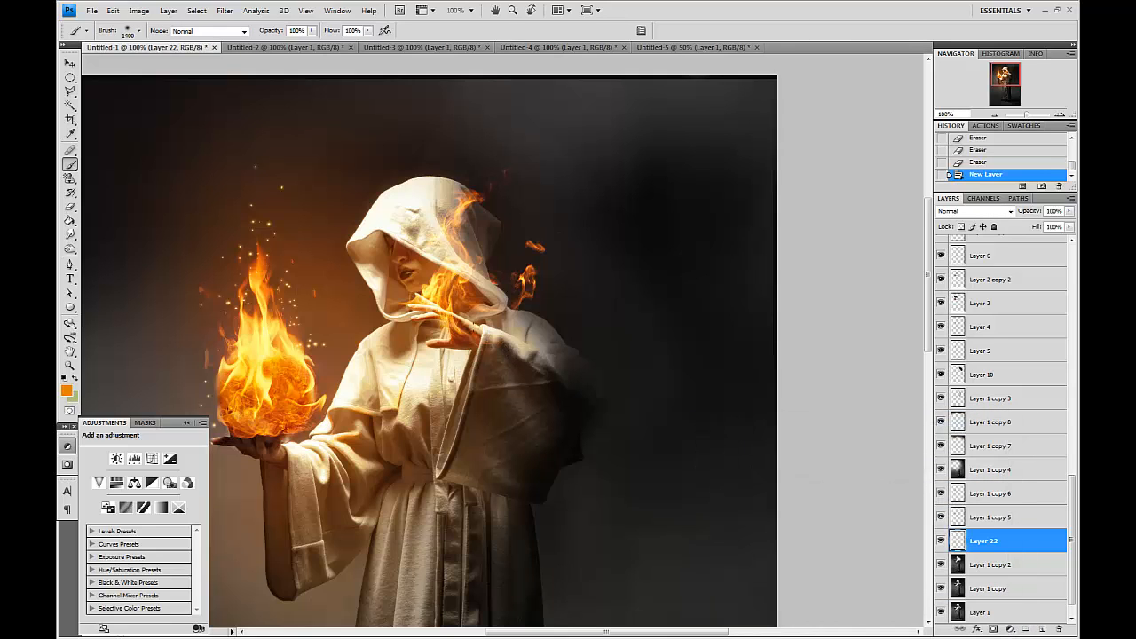
# Paint an orange glow over the flames beside the hood on the new layer with a smaller brush.
pyautogui.click(485, 329)
pyautogui.press('[')
pyautogui.press('[')
pyautogui.press('[')
pyautogui.press('[')
pyautogui.press('[')
pyautogui.hotkey('ctrl', 'z')
pyautogui.press('[')
pyautogui.press('[')
pyautogui.press('[')
pyautogui.press('[')
pyautogui.press('[')
pyautogui.press('[')
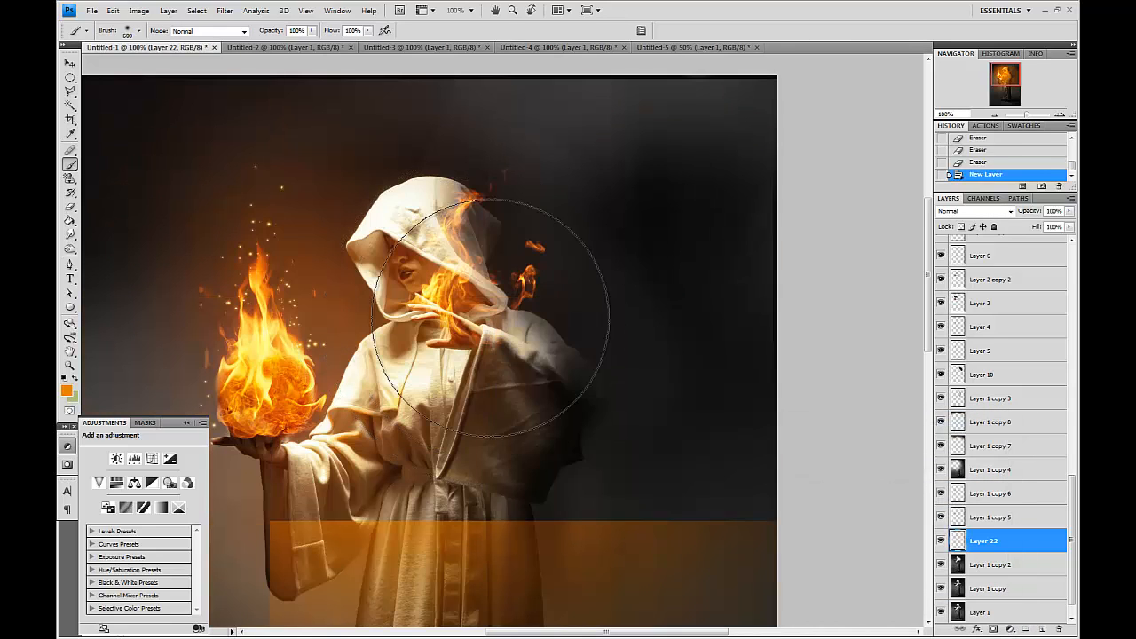
pyautogui.click(489, 317)
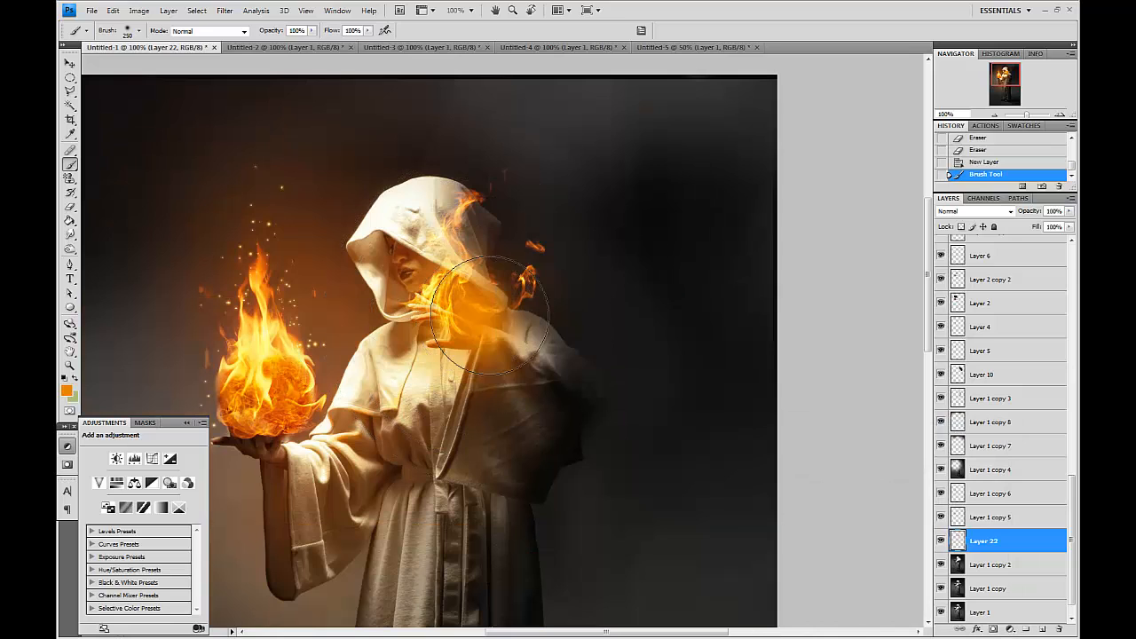
# Set the orange glow layer's blend mode to Overlay and paint more glow near the fireball hand.
pyautogui.click(957, 215)
pyautogui.click(976, 369)
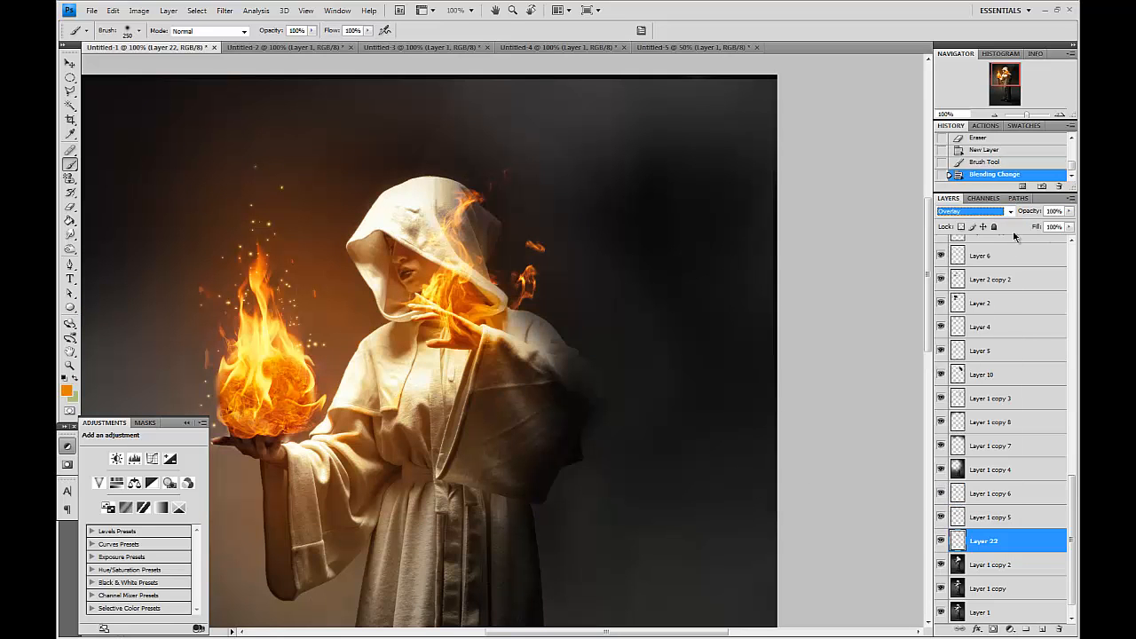
pyautogui.moveTo(380, 385); pyautogui.dragTo(366, 407)
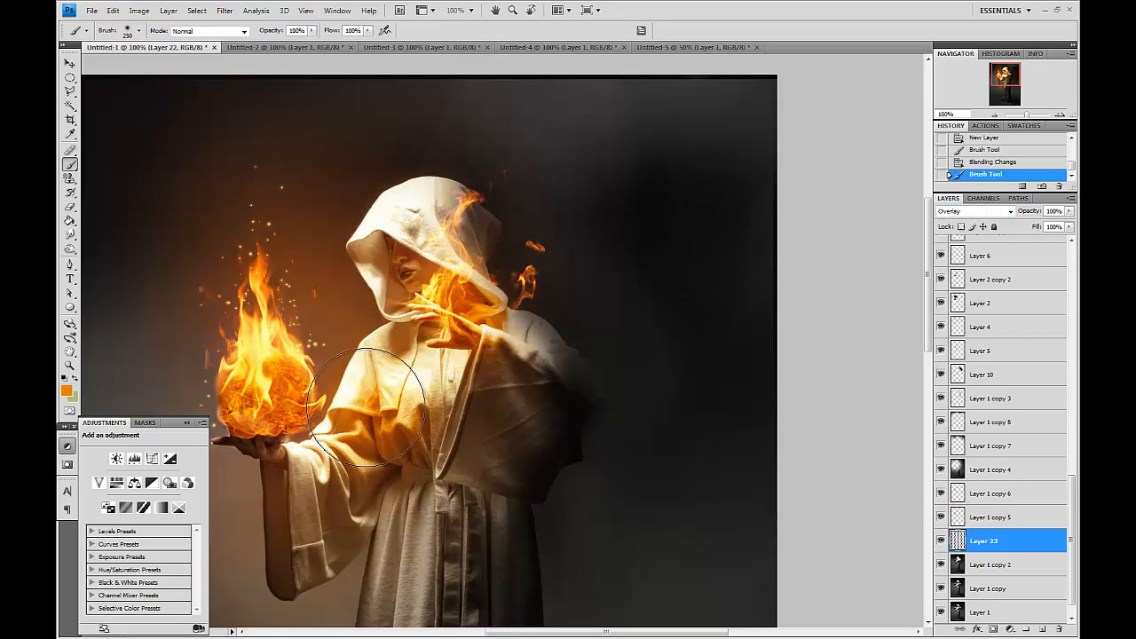
# Shift the glow layer's hue to -10 with Hue/Saturation and add more orange strokes around the hand.
pyautogui.hotkey('ctrl', 'u')
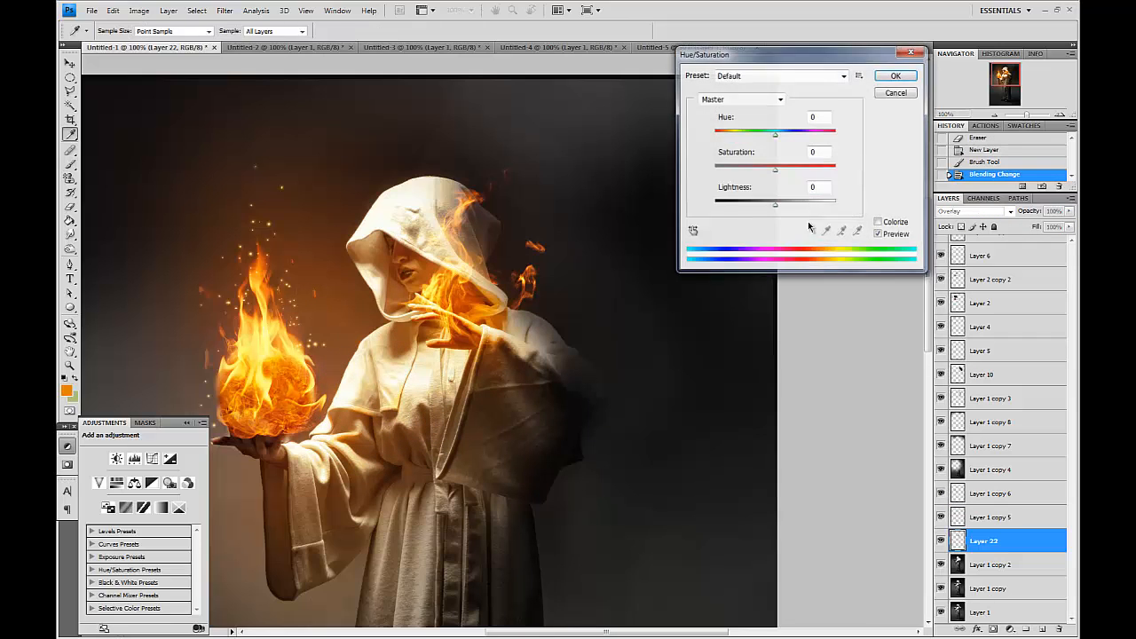
pyautogui.moveTo(774, 133); pyautogui.dragTo(770, 139)
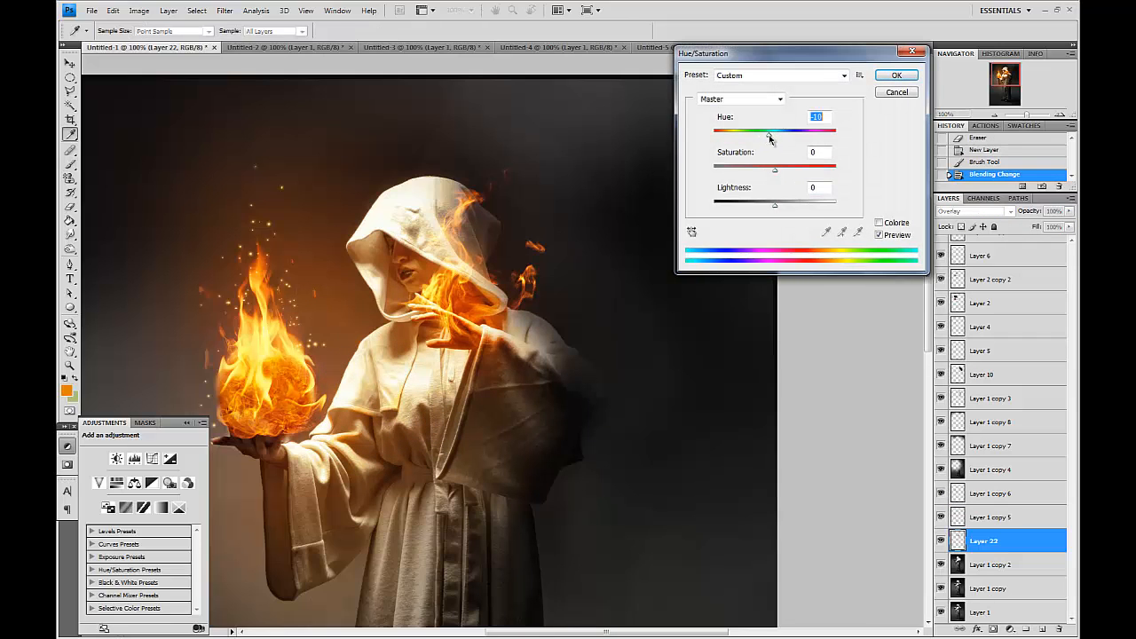
pyautogui.press('Return')
pyautogui.click(339, 412)
pyautogui.moveTo(341, 415)
pyautogui.mouseDown()
pyautogui.moveTo(314, 418)
pyautogui.moveTo(357, 393)
pyautogui.mouseUp()
# Shift the hue slightly within an elliptical selection around the fireball arm, then deselect.
pyautogui.press('m')
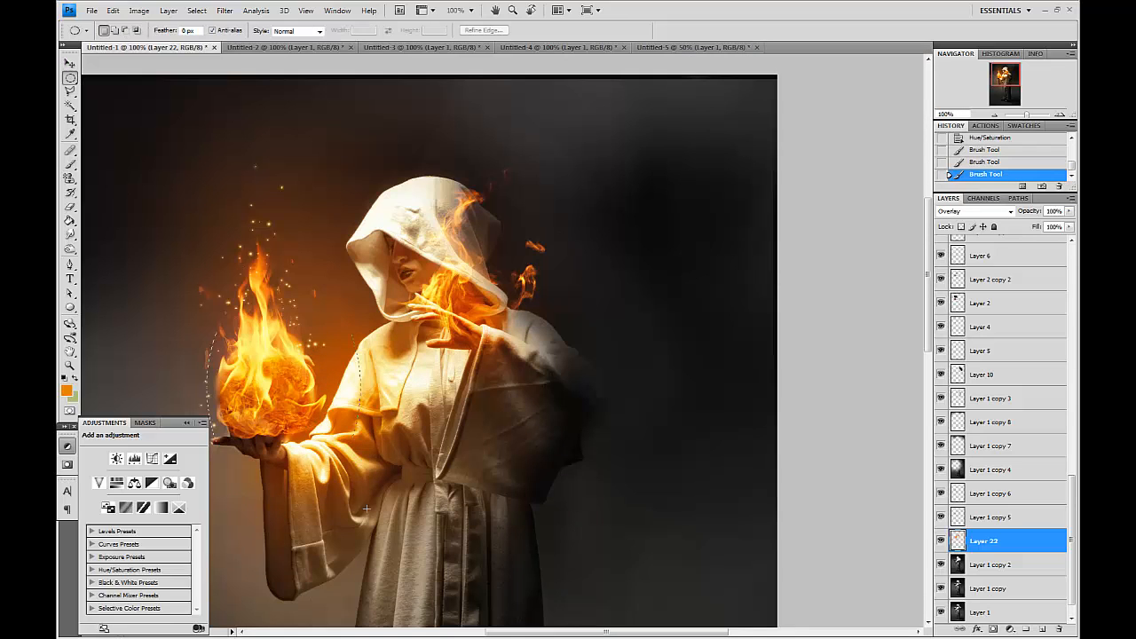
pyautogui.moveTo(429, 537); pyautogui.dragTo(430, 552)
pyautogui.hotkey('ctrl', 'u')
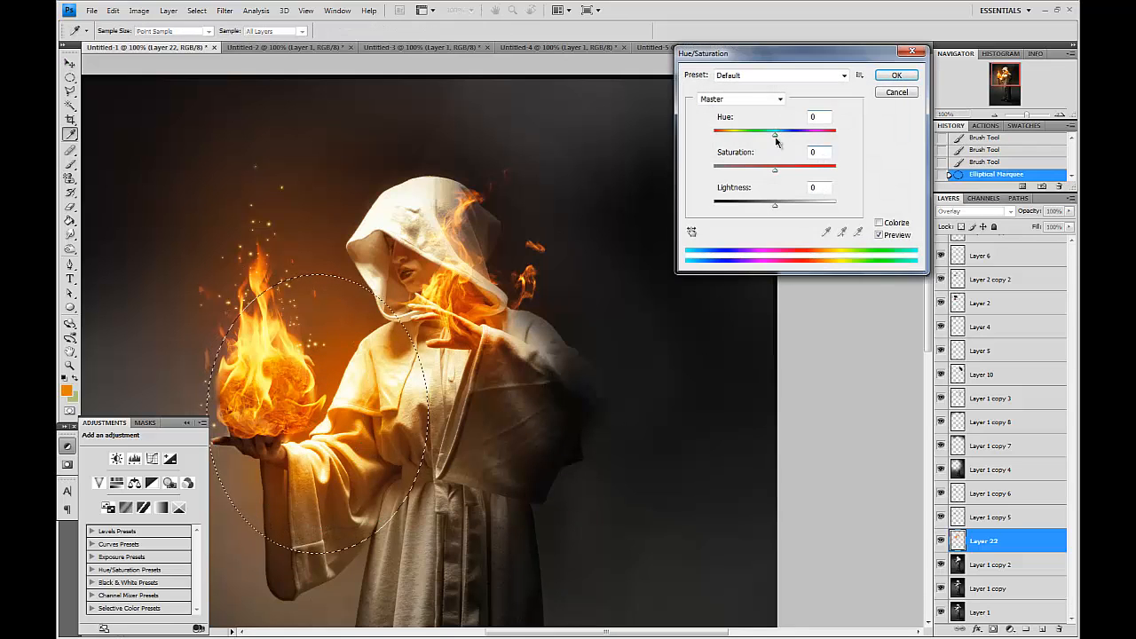
pyautogui.press('Down')
pyautogui.press('Down')
pyautogui.press('Down')
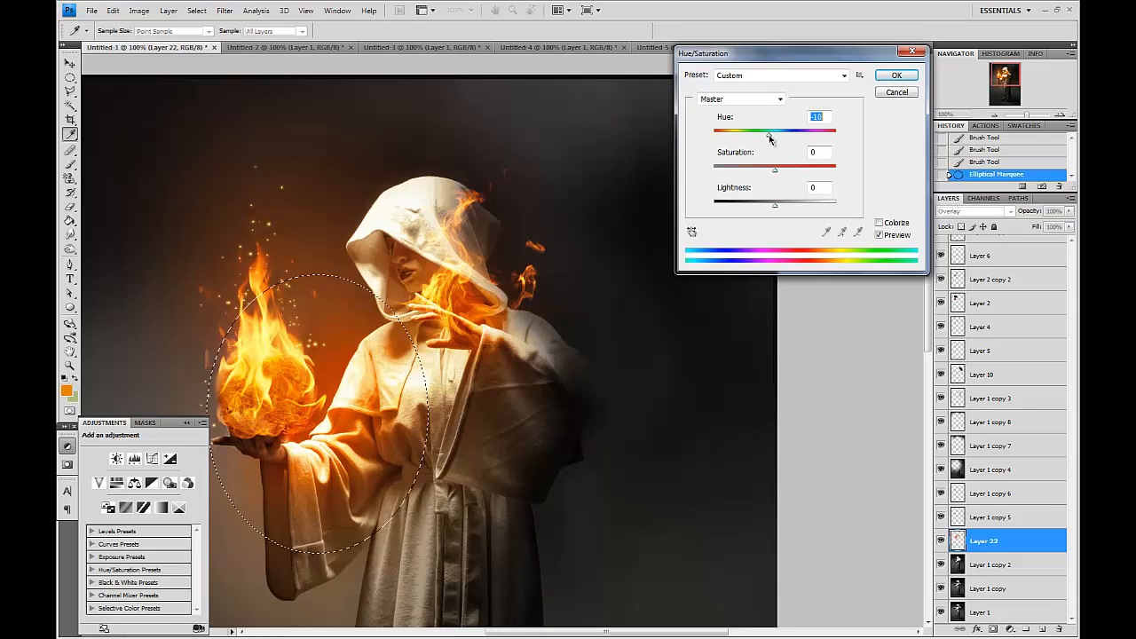
pyautogui.press('Return')
pyautogui.hotkey('ctrl', 'd')
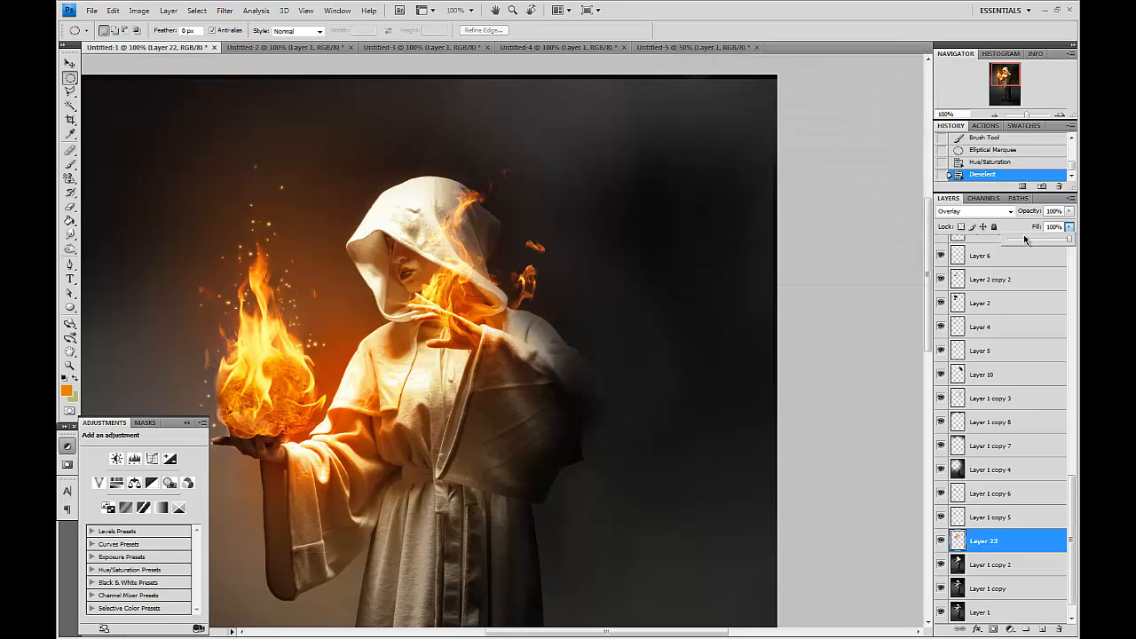
# Lower the glow layer's fill to 45% and preview the image in full-screen mode.
pyautogui.moveTo(1022, 244); pyautogui.dragTo(1036, 247)
pyautogui.moveTo(609, 369); pyautogui.dragTo(733, 304)
pyautogui.press('Tab')
pyautogui.press('f')
pyautogui.press('f')
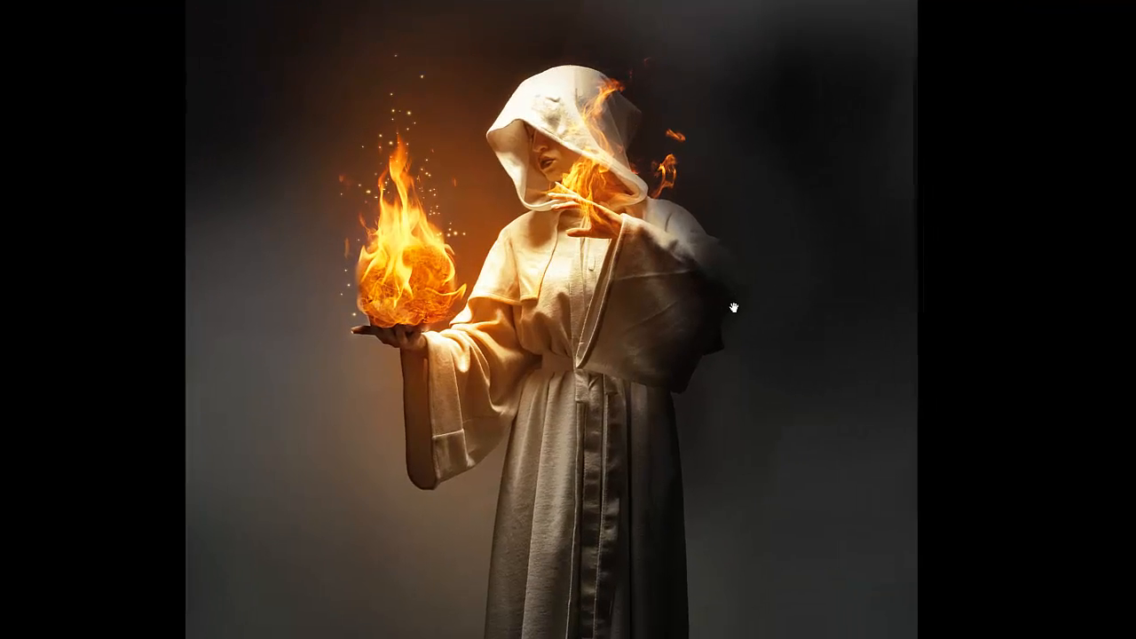
pyautogui.press('f')
pyautogui.press('Tab')
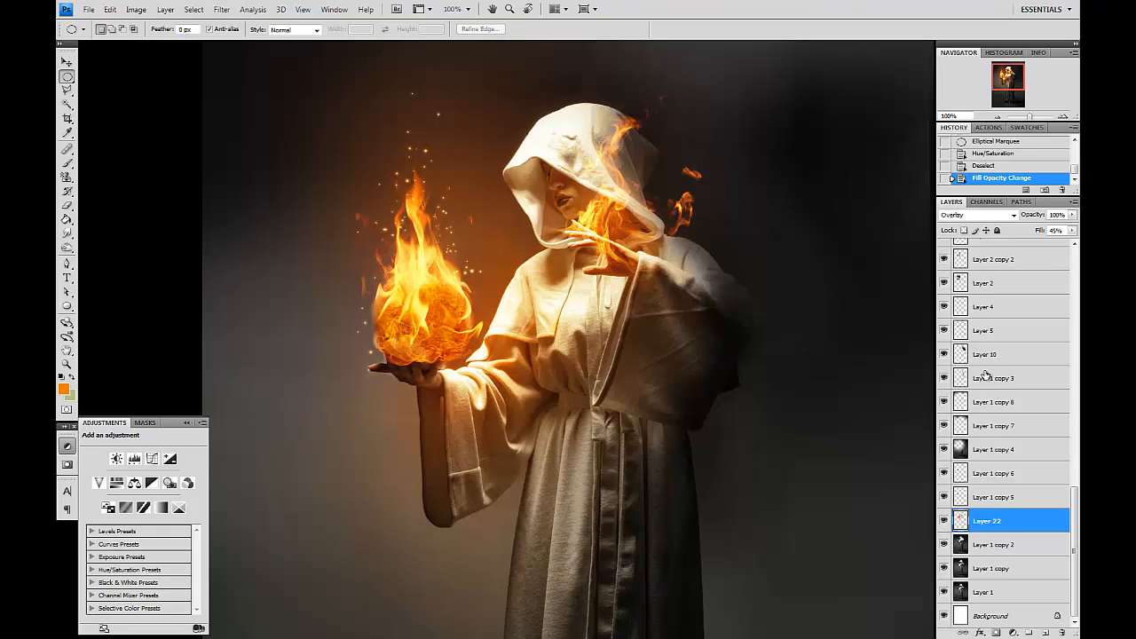
# Toggle Layer 1's visibility to compare the composite with the original photo.
pyautogui.keyDown('alt'); pyautogui.click(944, 592); pyautogui.keyUp('alt')
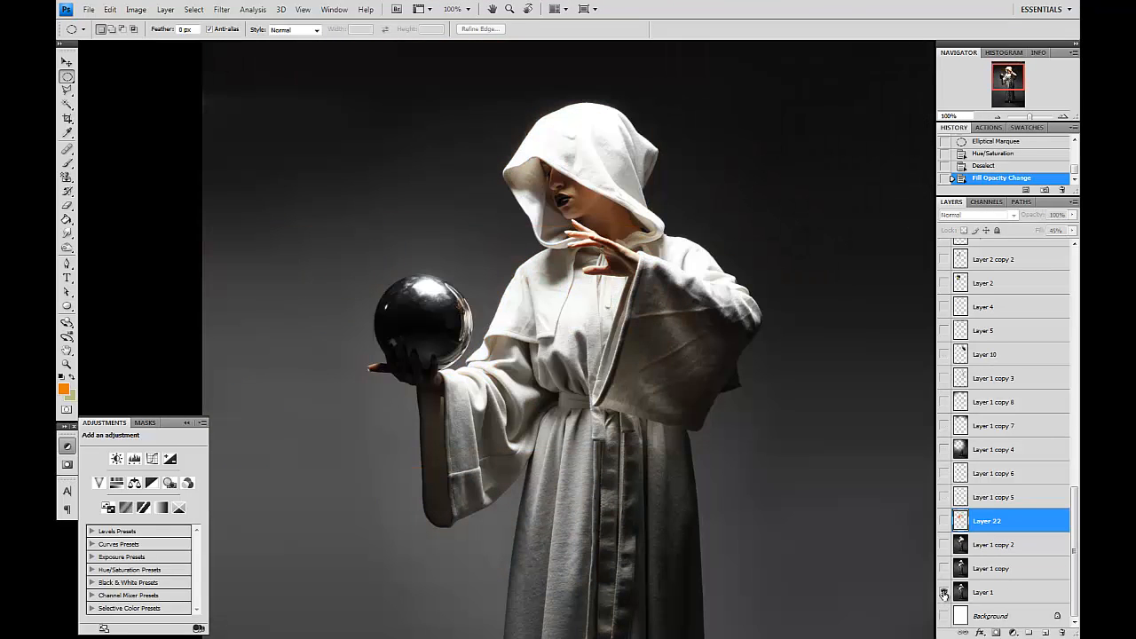
pyautogui.keyDown('alt'); pyautogui.click(944, 592); pyautogui.keyUp('alt')
pyautogui.keyDown('alt'); pyautogui.click(944, 592); pyautogui.keyUp('alt')
pyautogui.keyDown('alt'); pyautogui.click(943, 592); pyautogui.keyUp('alt')
pyautogui.moveTo(806, 488); pyautogui.dragTo(740, 456)
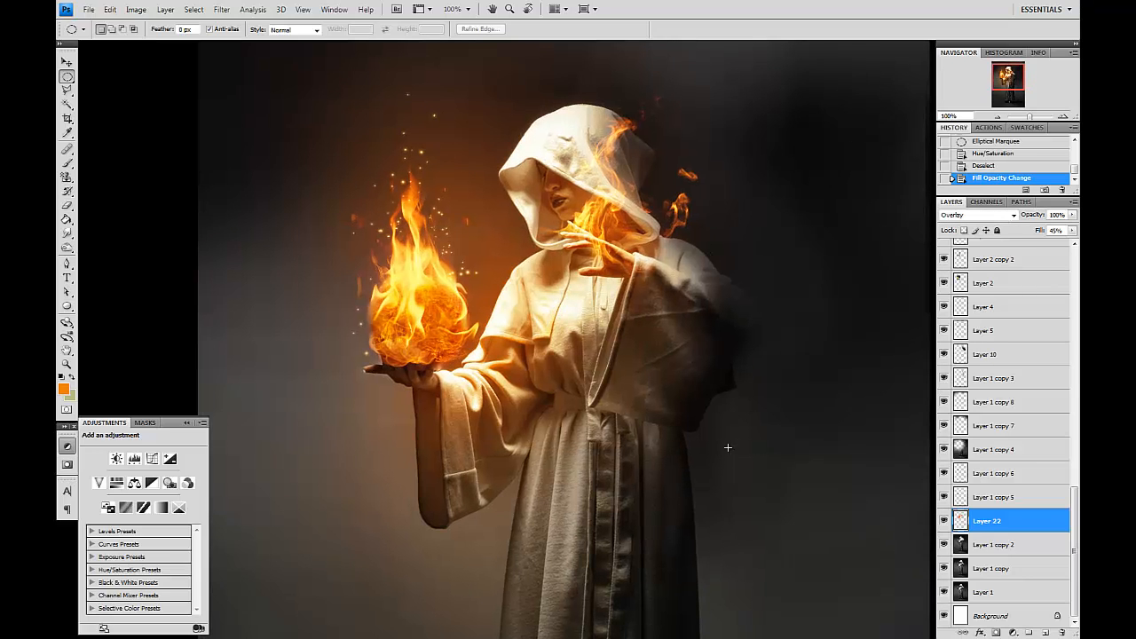
# Add a text layer reading pixelix to the left of the fireball.
pyautogui.press('t')
pyautogui.click(373, 391)
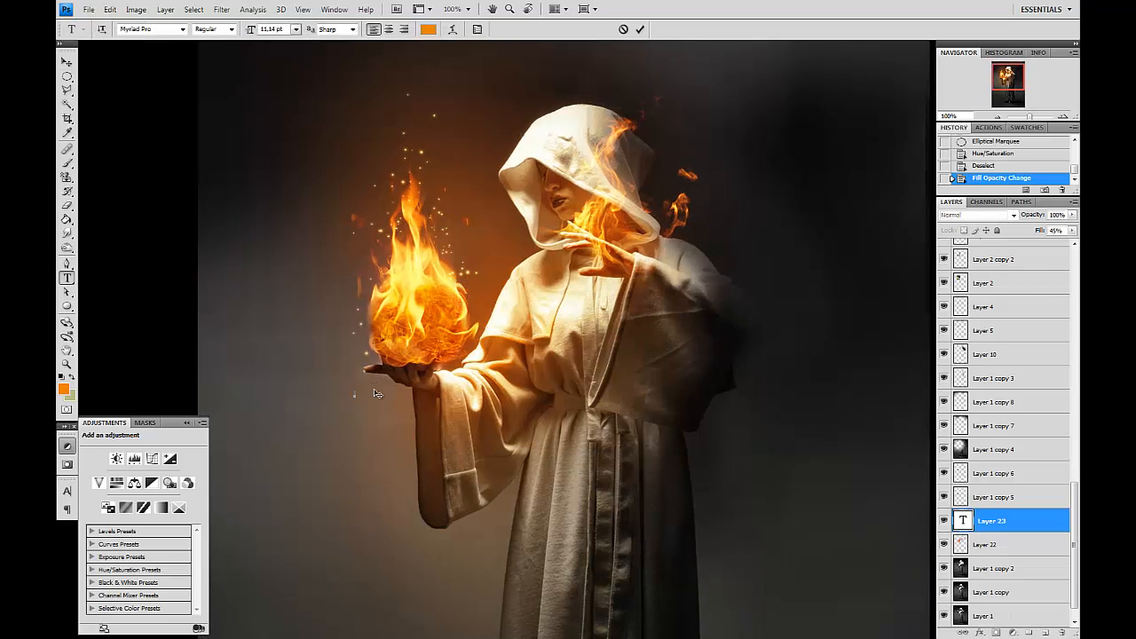
pyautogui.hotkey('ctrl', 'Return')
pyautogui.press('v')
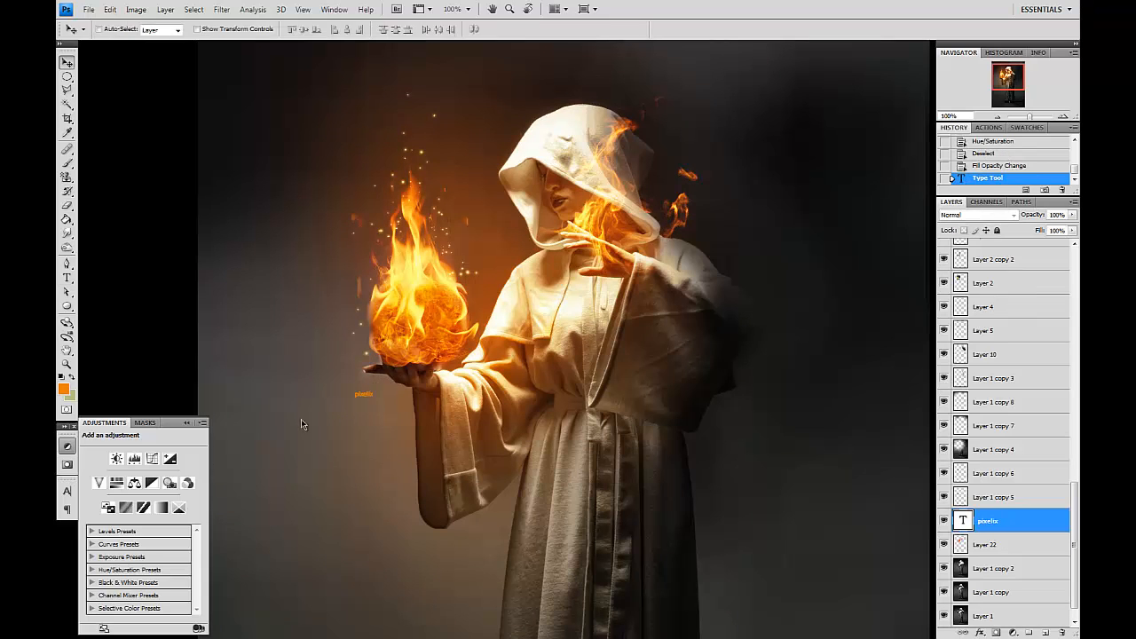
# Set the text's font to Trajan Pro, size 15 pt and tracking 800.
pyautogui.click(67, 491)
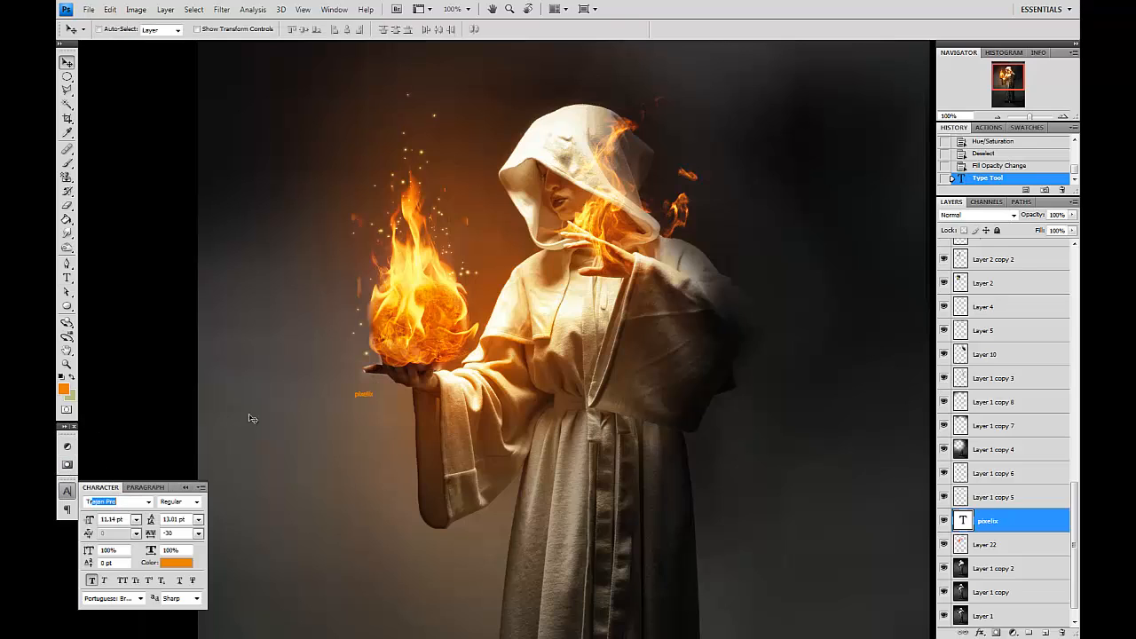
pyautogui.press('Return')
pyautogui.click(93, 582)
pyautogui.write('15')
pyautogui.press('Return')
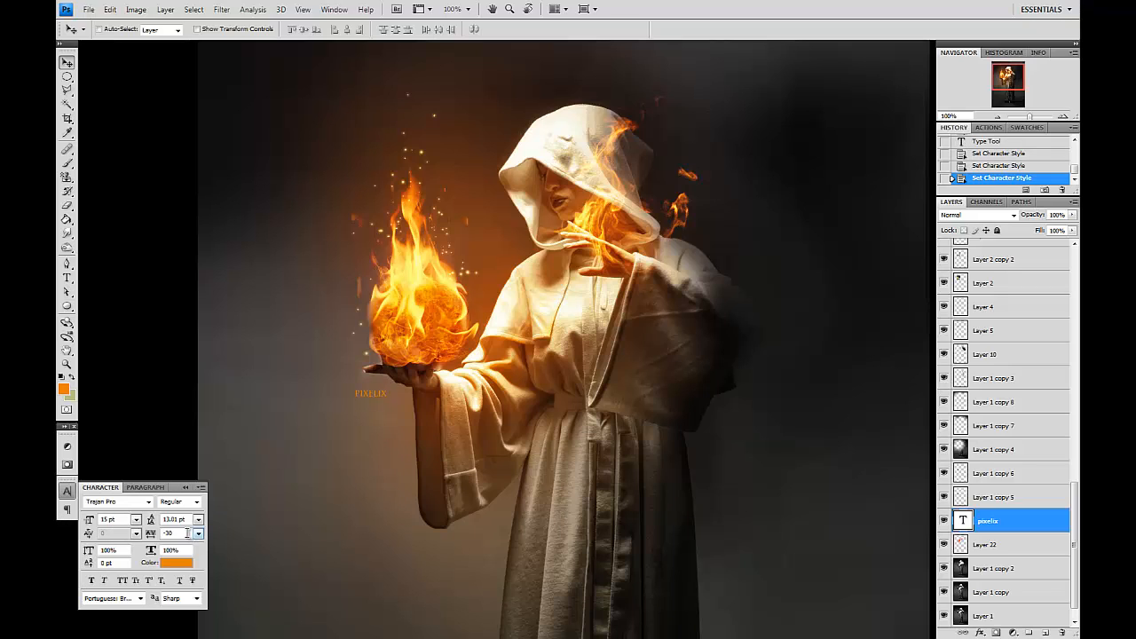
pyautogui.write('800')
pyautogui.press('Return')
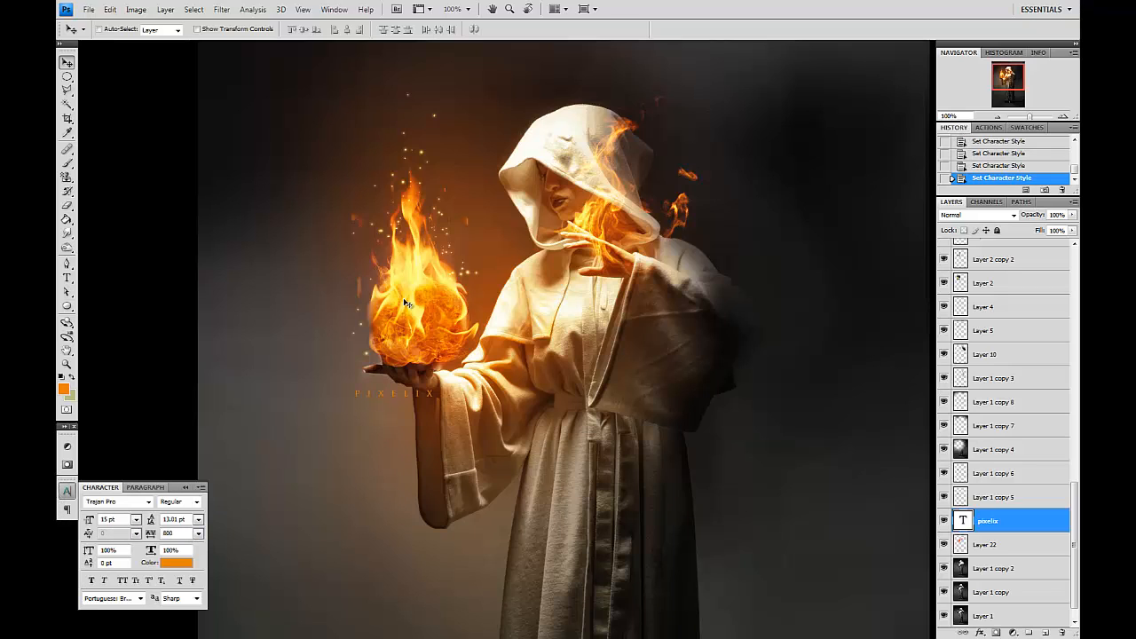
# Move the text slightly and change its color to white.
pyautogui.moveTo(334, 324); pyautogui.dragTo(341, 325)
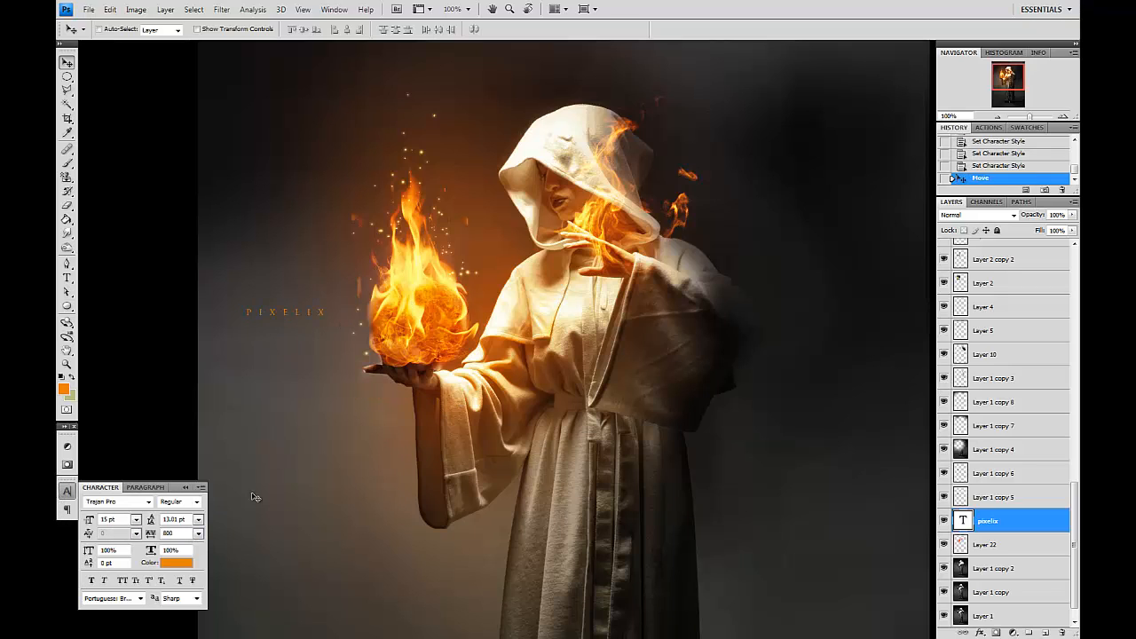
pyautogui.click(174, 562)
pyautogui.click(698, 450)
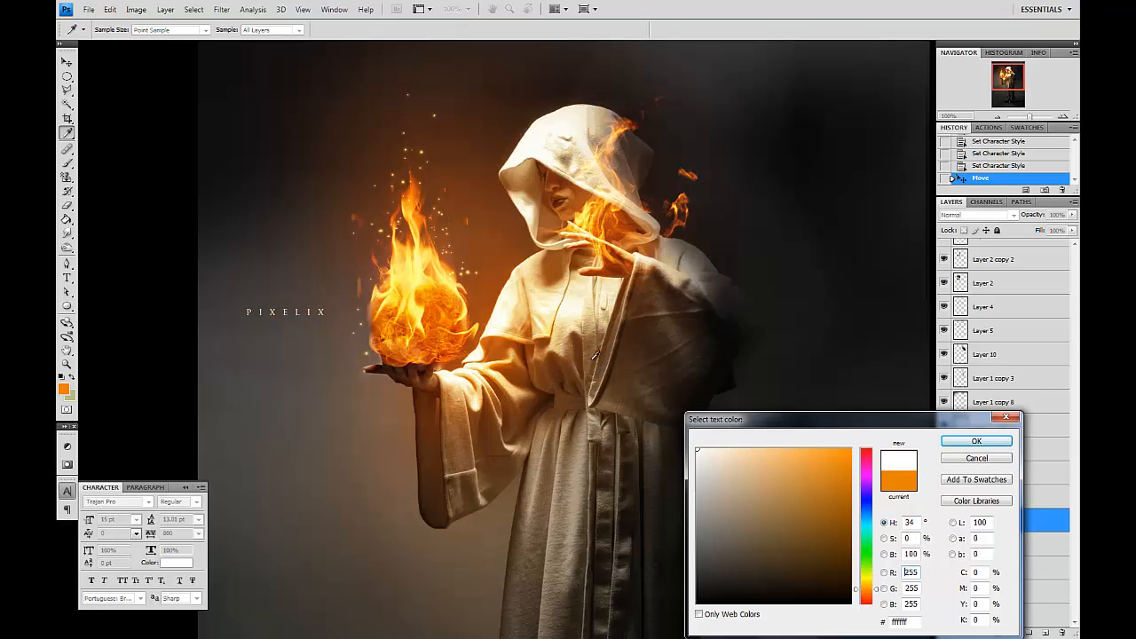
pyautogui.press('Return')
# Increase the text's tracking to 1600 and reposition it left of the fireball.
pyautogui.press('t')
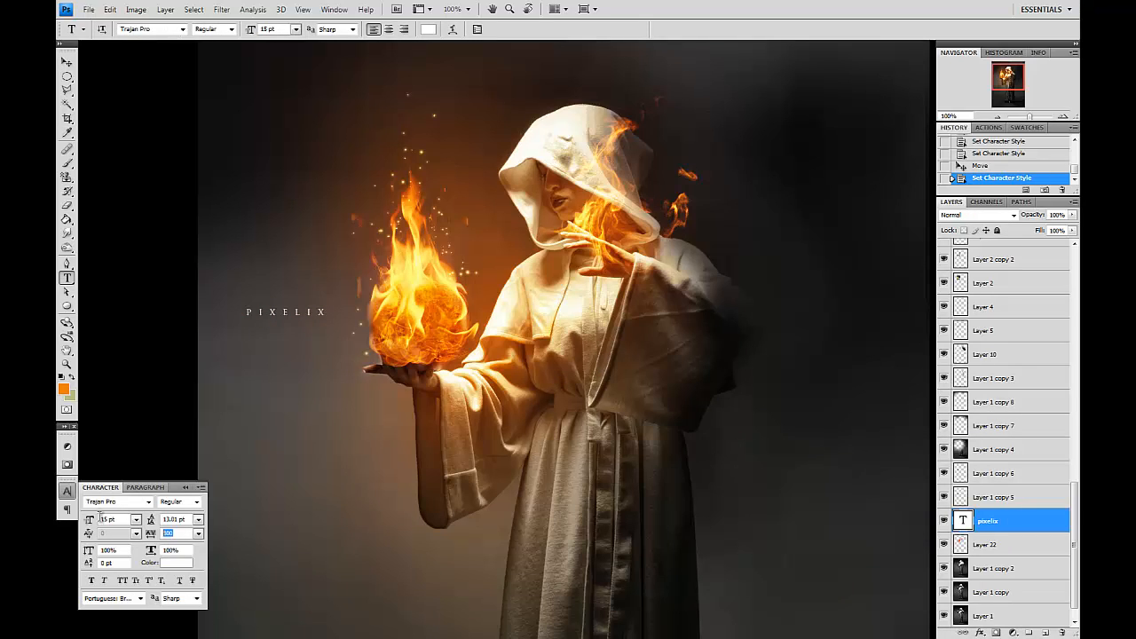
pyautogui.write('1600')
pyautogui.press('Return')
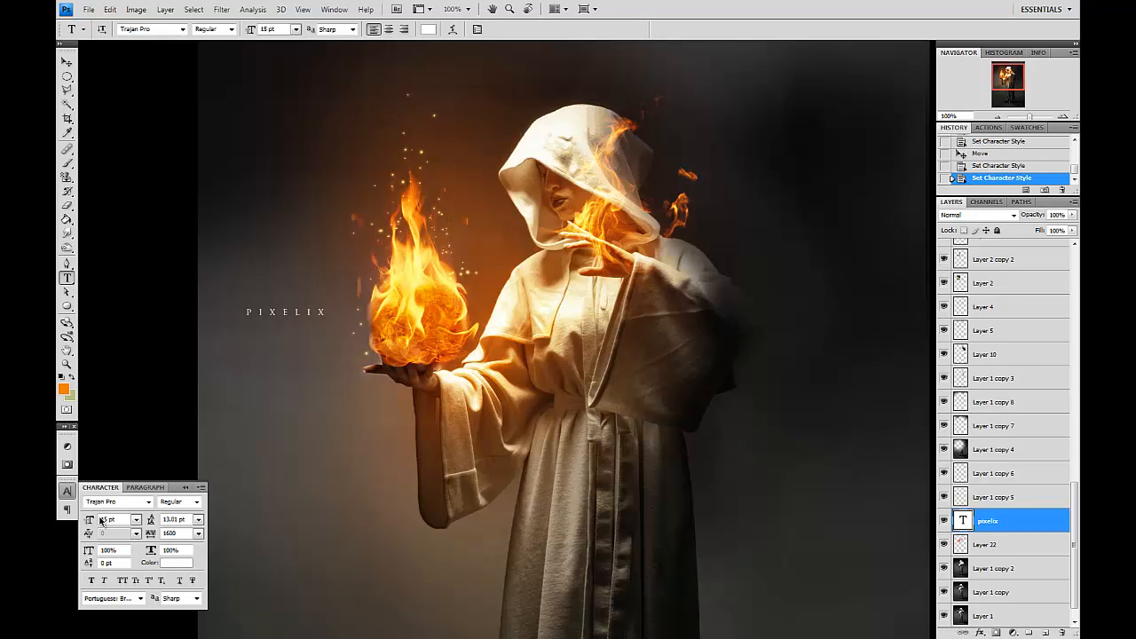
pyautogui.press('v')
pyautogui.moveTo(496, 394); pyautogui.dragTo(591, 396)
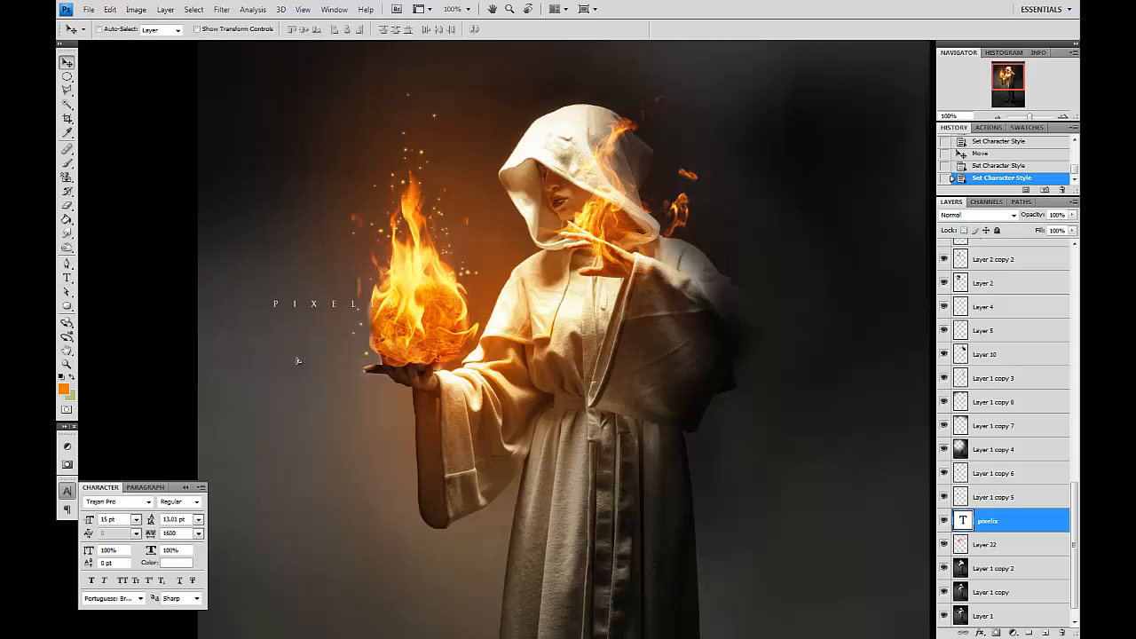
pyautogui.moveTo(318, 378); pyautogui.dragTo(318, 379)
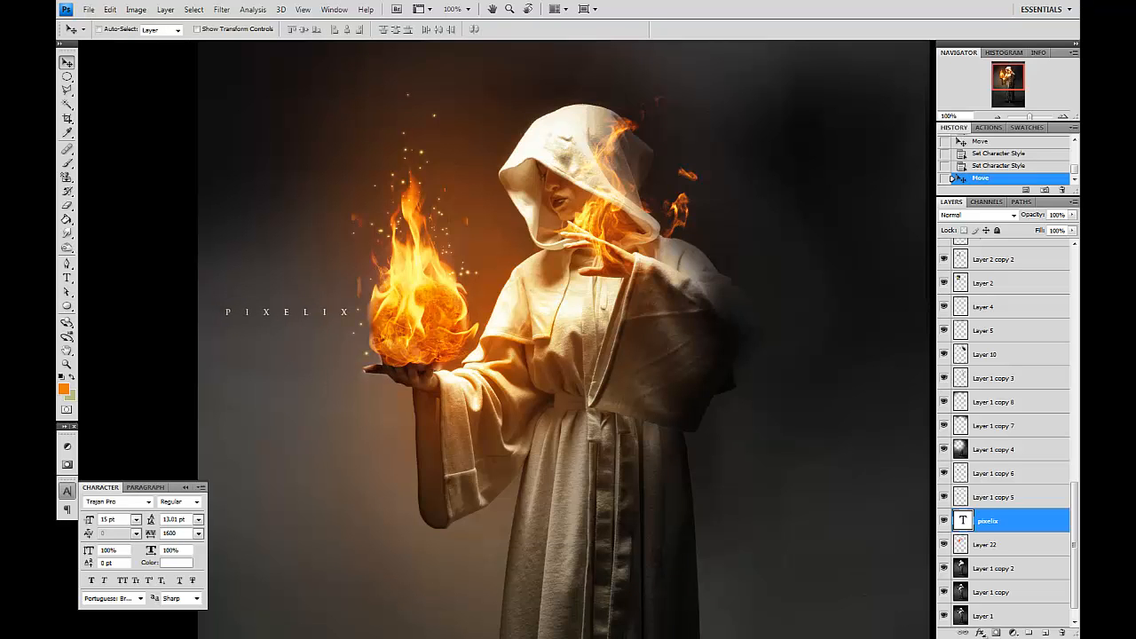
# Add an Outer Glow style to the text, sampling the glow color from the fireball.
pyautogui.click(980, 632)
pyautogui.click(998, 529)
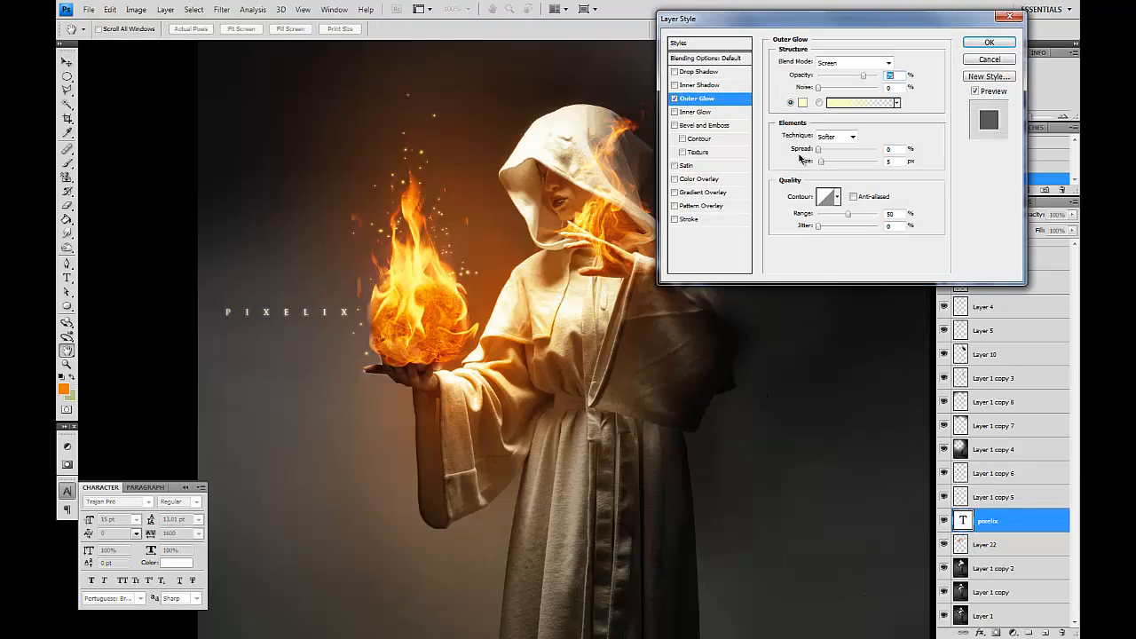
pyautogui.click(803, 102)
pyautogui.click(427, 302)
pyautogui.click(434, 258)
pyautogui.click(434, 259)
pyautogui.press('Return')
pyautogui.press('Return')
# Nudge the text layer slightly lower while previewing in full-screen mode.
pyautogui.press('f')
pyautogui.press('f')
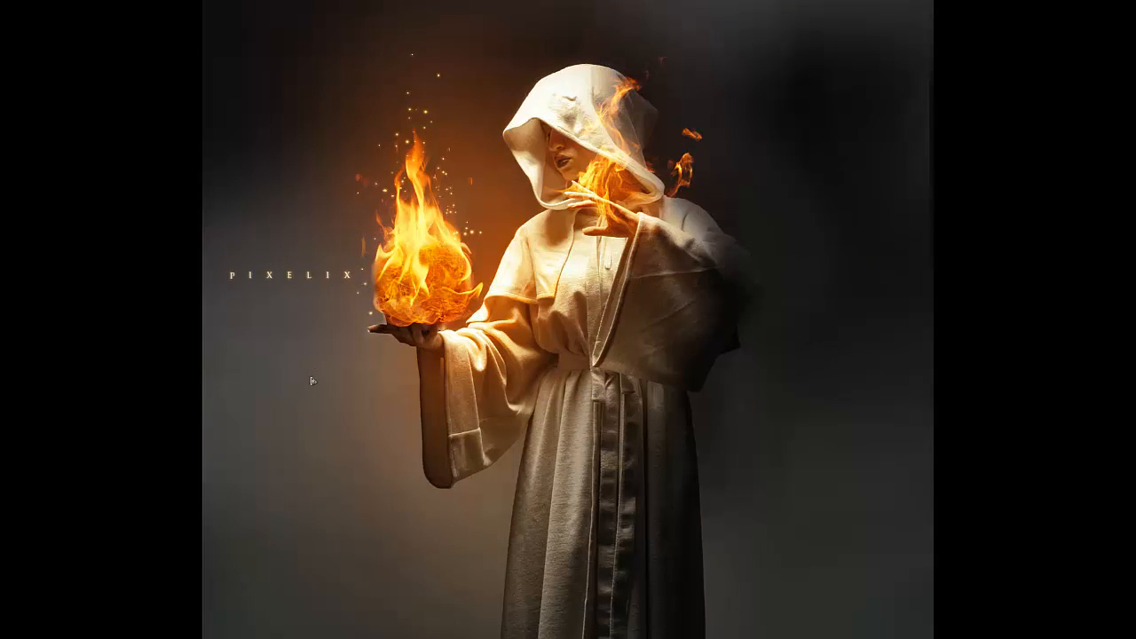
pyautogui.moveTo(708, 311); pyautogui.dragTo(701, 348)
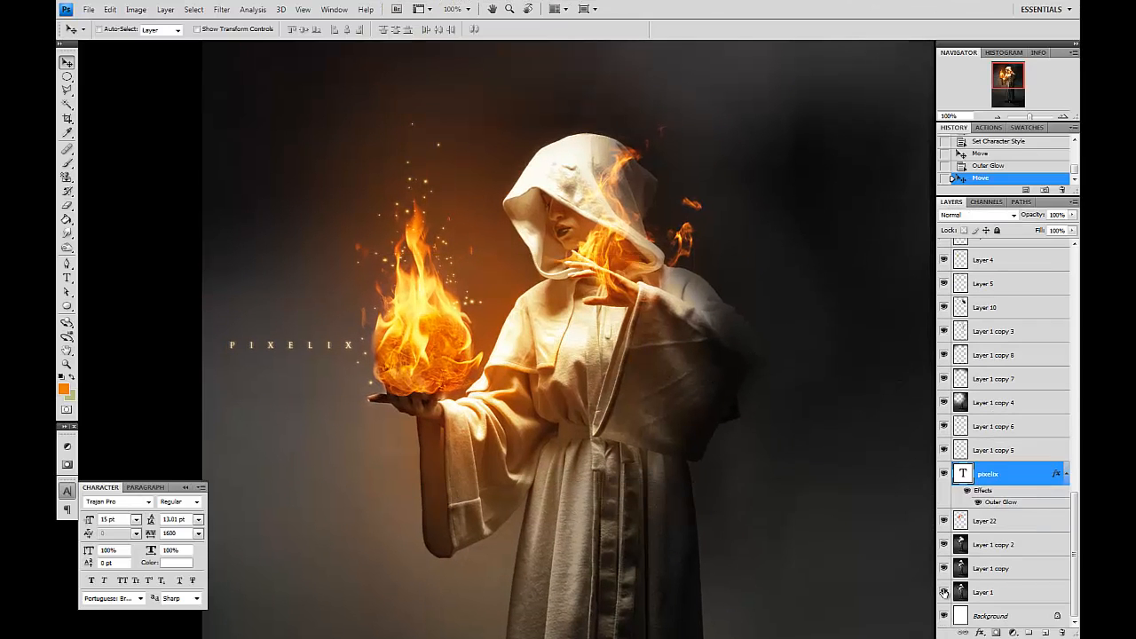
# Toggle Layer 1's visibility to compare the result with the original photo.
pyautogui.keyDown('alt'); pyautogui.click(943, 592); pyautogui.keyUp('alt')
pyautogui.keyDown('alt'); pyautogui.click(943, 592); pyautogui.keyUp('alt')
pyautogui.keyDown('alt'); pyautogui.click(943, 592); pyautogui.keyUp('alt')
pyautogui.keyDown('alt'); pyautogui.click(944, 592); pyautogui.keyUp('alt')
pyautogui.moveTo(735, 318); pyautogui.dragTo(734, 368)
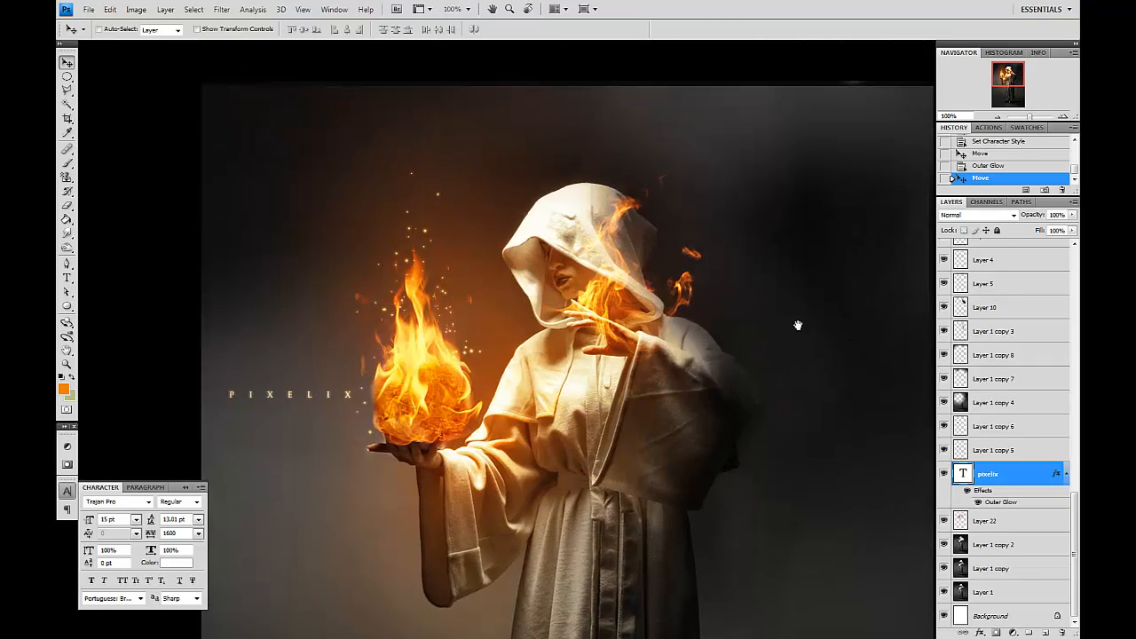
# Select Layer 20 and add a new layer above it.
pyautogui.moveTo(844, 314); pyautogui.dragTo(830, 263)
pyautogui.scroll(10, 1038, 333)
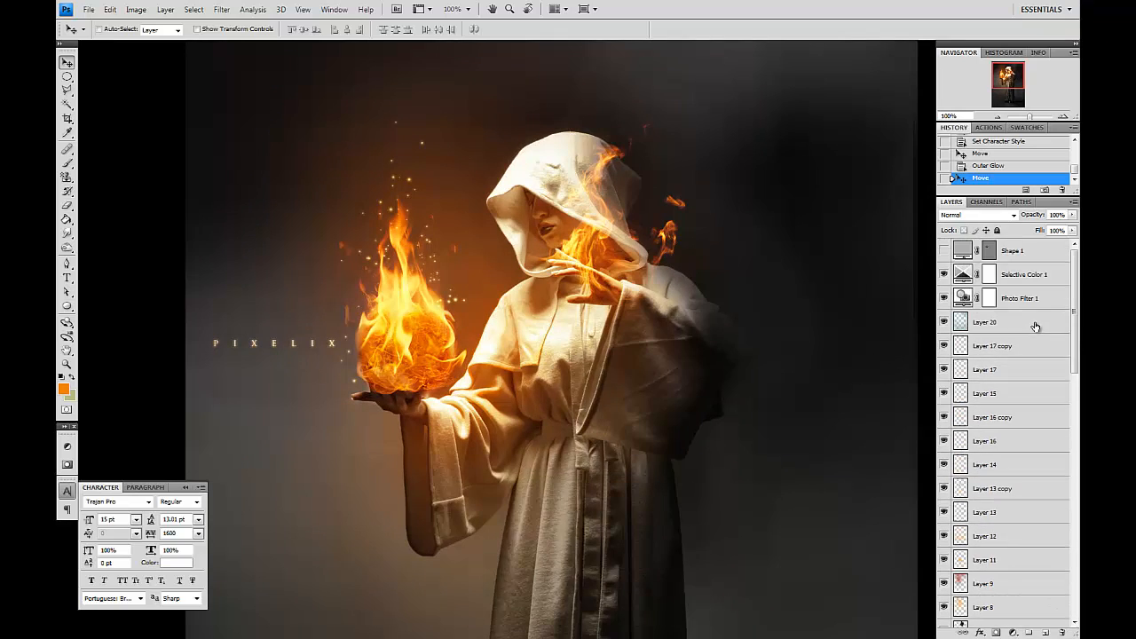
pyautogui.click(1026, 322)
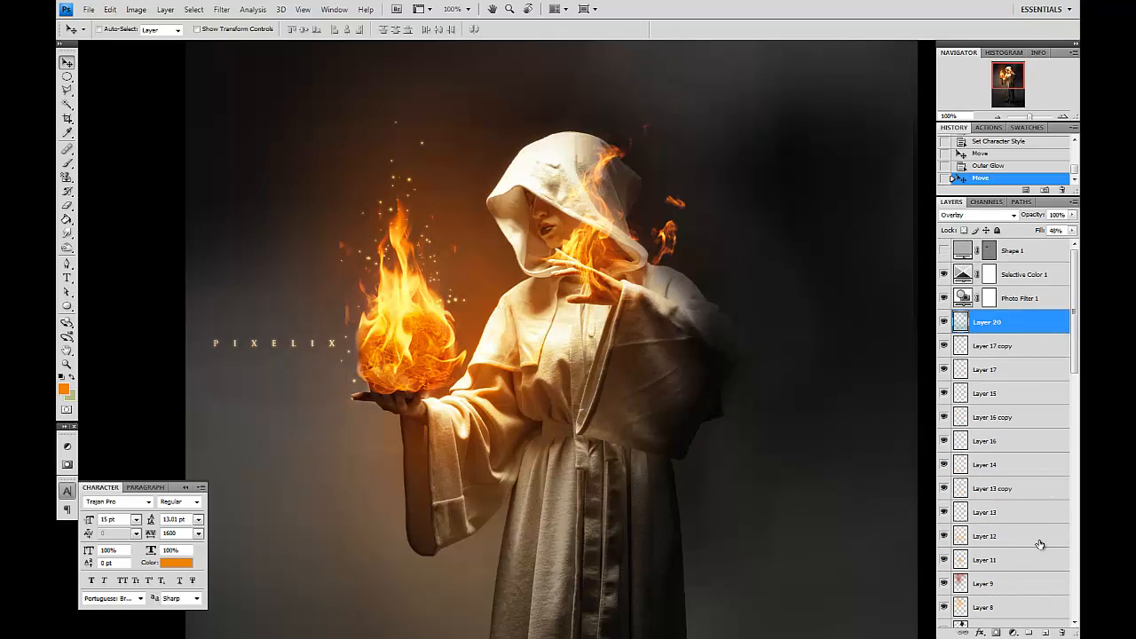
pyautogui.click(1048, 633)
# Switch to the Brush tool and set the foreground color to bright cyan.
pyautogui.click(68, 166)
pyautogui.click(71, 376)
pyautogui.click(64, 390)
pyautogui.click(851, 456)
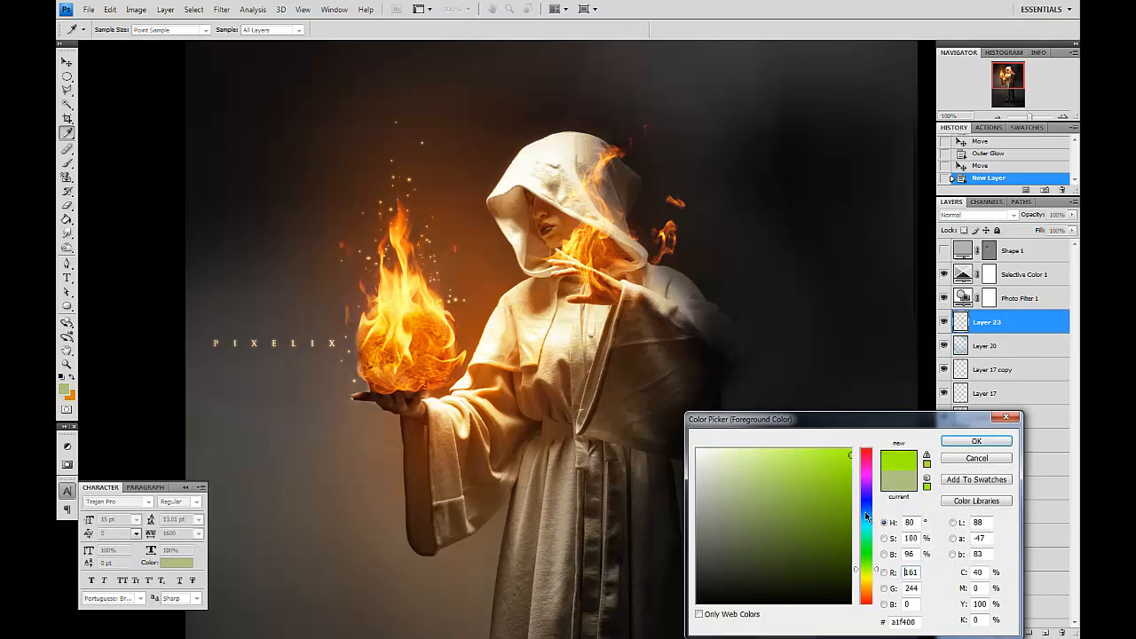
pyautogui.click(867, 525)
pyautogui.press('Return')
# Enlarge the brush and paint a large cyan patch over the upper right of the scene.
pyautogui.press(']')
pyautogui.press(']')
pyautogui.press(']')
pyautogui.press(']')
pyautogui.press(']')
pyautogui.press(']')
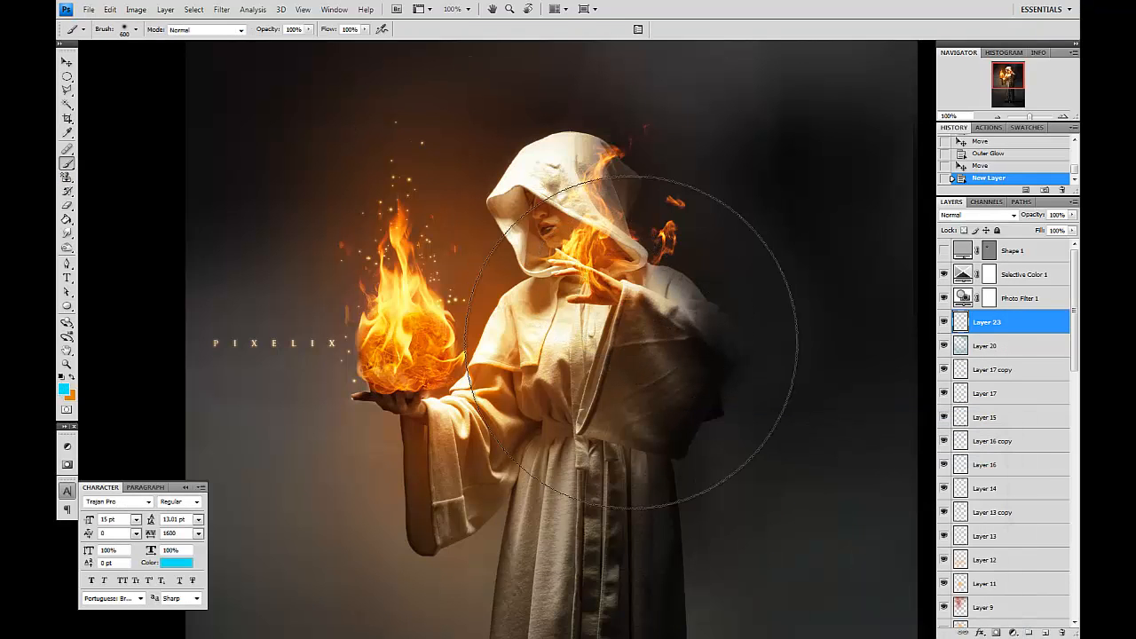
pyautogui.hotkey('ctrl', '-')
pyautogui.press(']')
pyautogui.press(']')
pyautogui.press(']')
pyautogui.press(']')
pyautogui.click(759, 160)
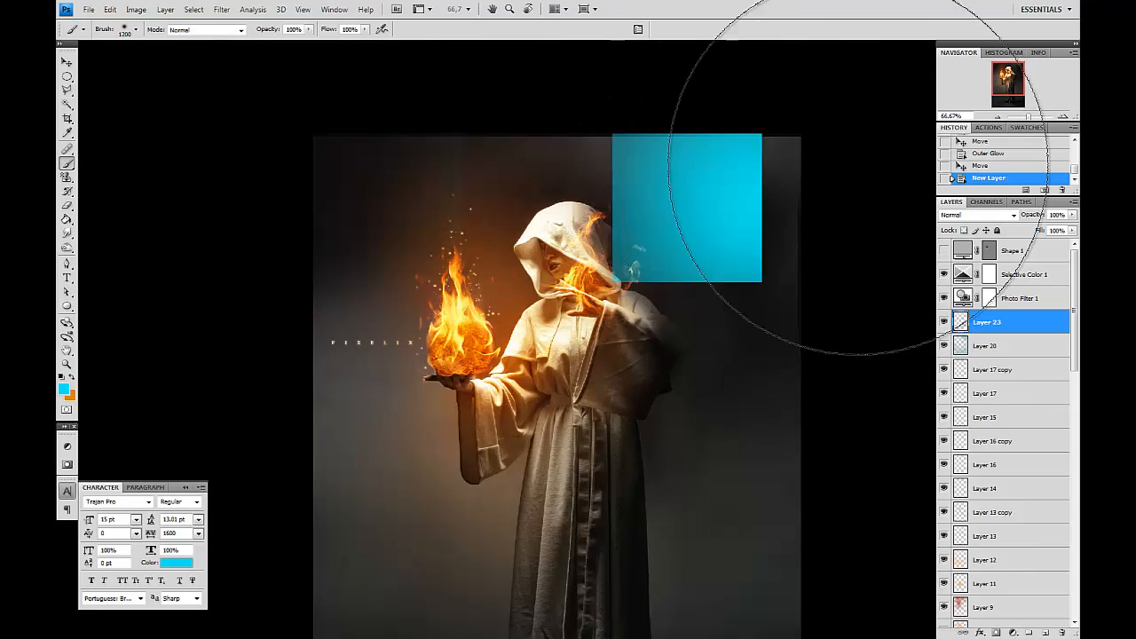
# Set Layer 23's fill to 19% and change its blend mode to Multiply.
pyautogui.click(984, 216)
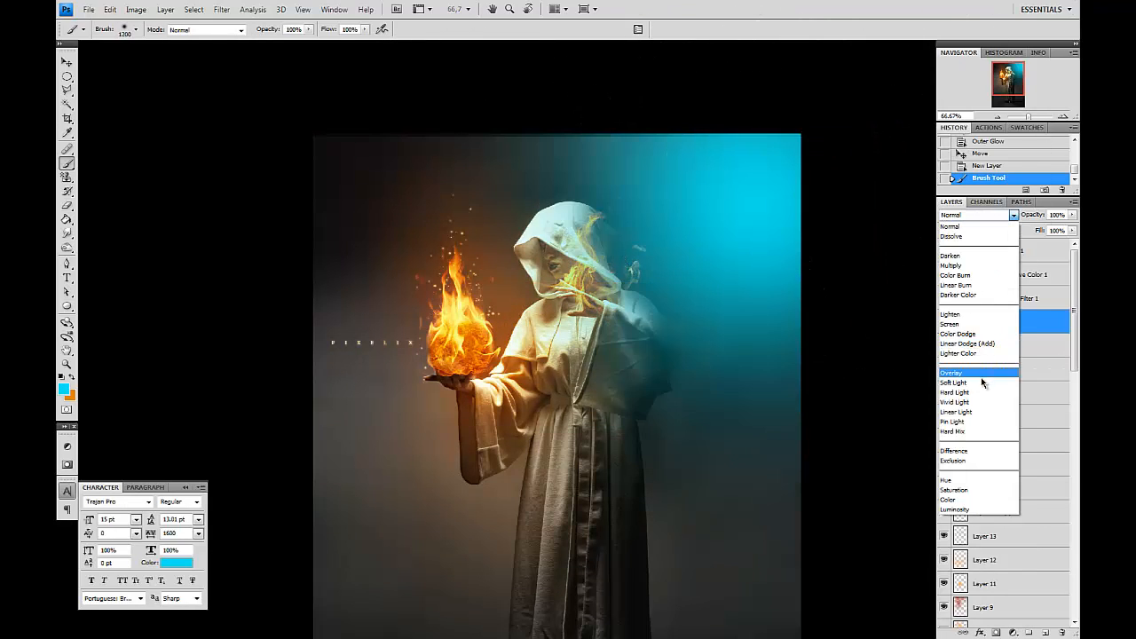
pyautogui.click(974, 317)
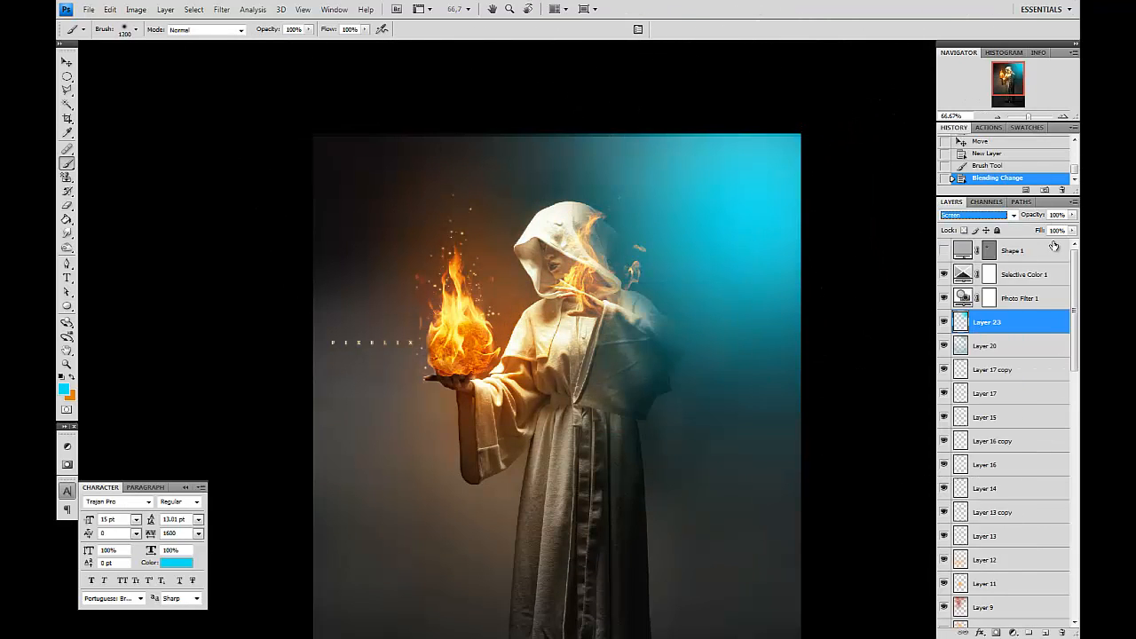
pyautogui.moveTo(1072, 232); pyautogui.dragTo(1016, 249)
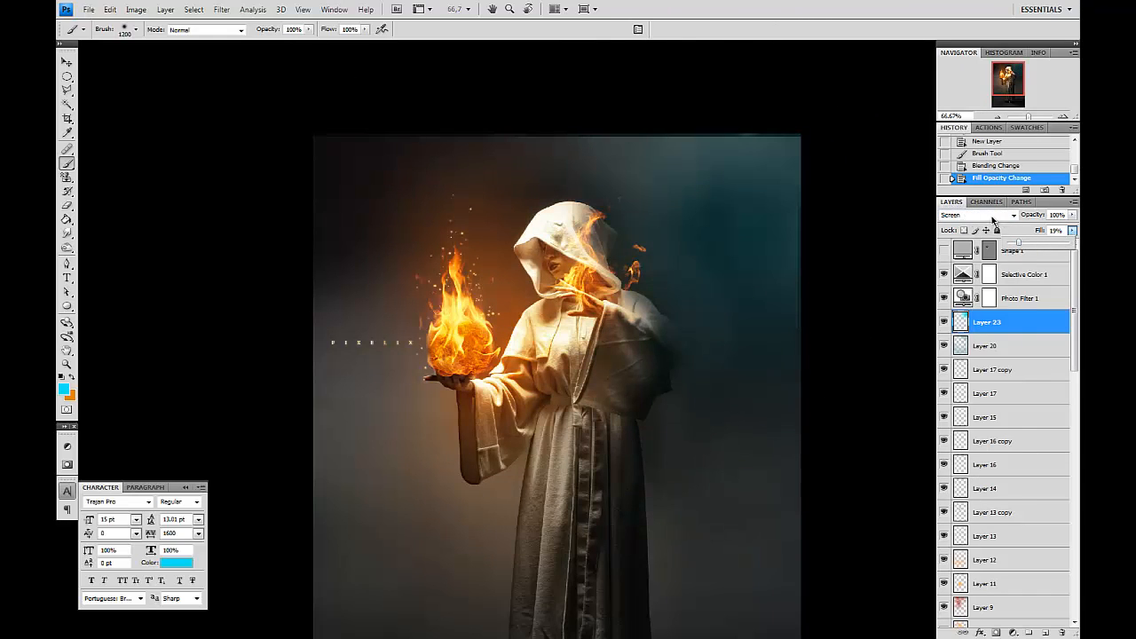
pyautogui.click(1000, 218)
pyautogui.click(981, 266)
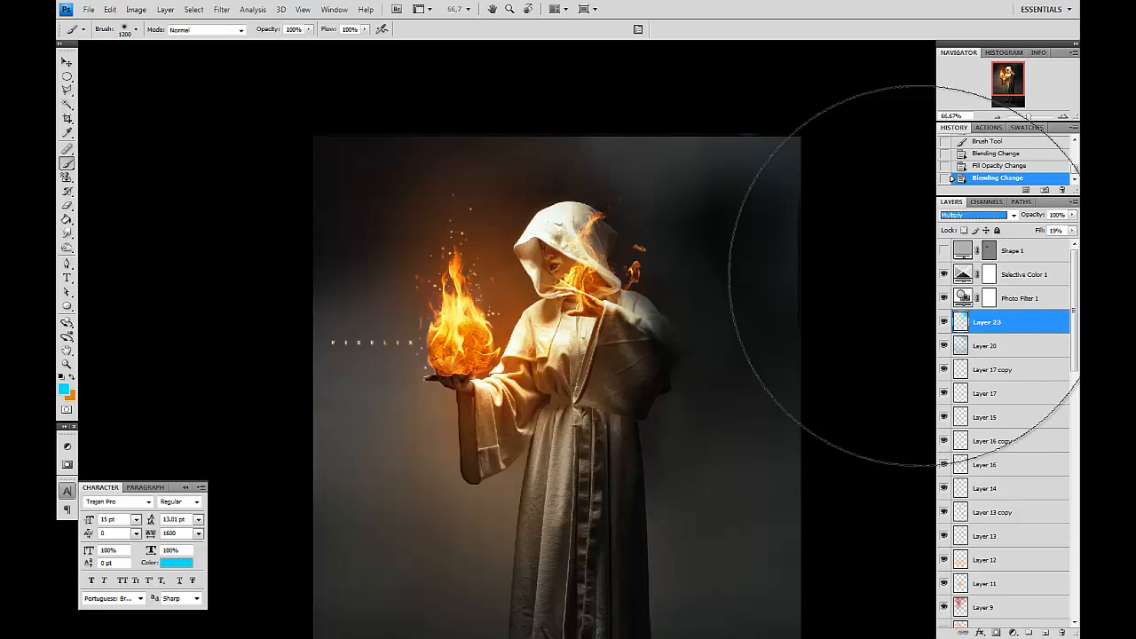
# Paint another cyan brush stroke along the scene's right edge on Layer 23.
pyautogui.click(861, 435)
pyautogui.moveTo(861, 435)
pyautogui.mouseDown()
pyautogui.moveTo(821, 358)
pyautogui.moveTo(838, 430)
pyautogui.moveTo(831, 356)
pyautogui.mouseUp()
# Zoom to 100% and cycle through full screen modes to review the composition.
pyautogui.hotkey('ctrl', '+')
pyautogui.press('f')
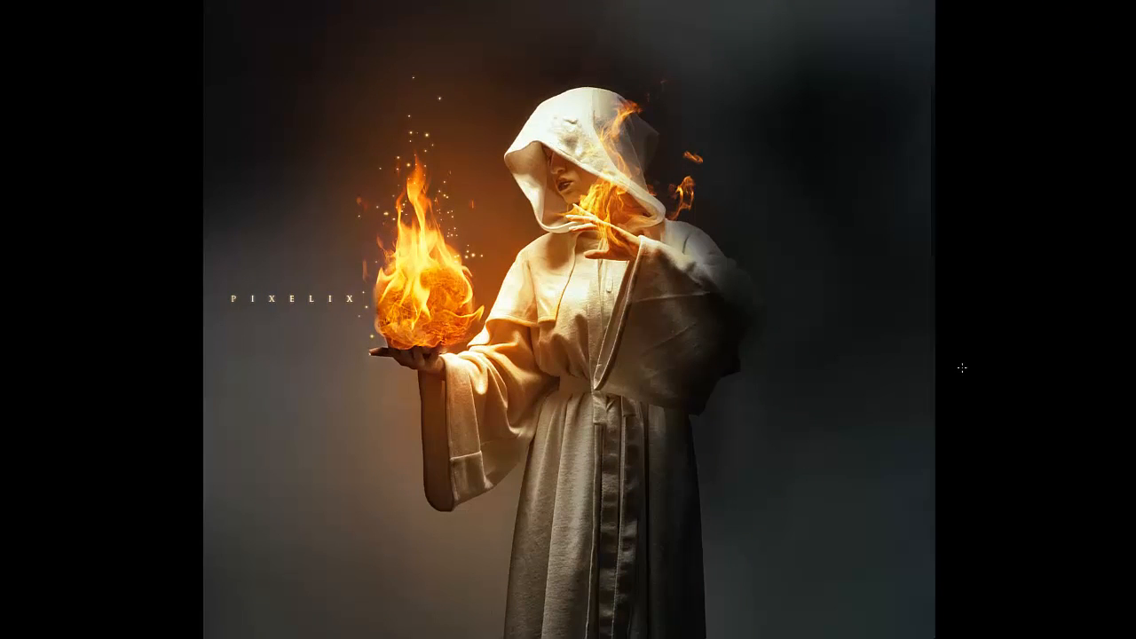
pyautogui.press('f')
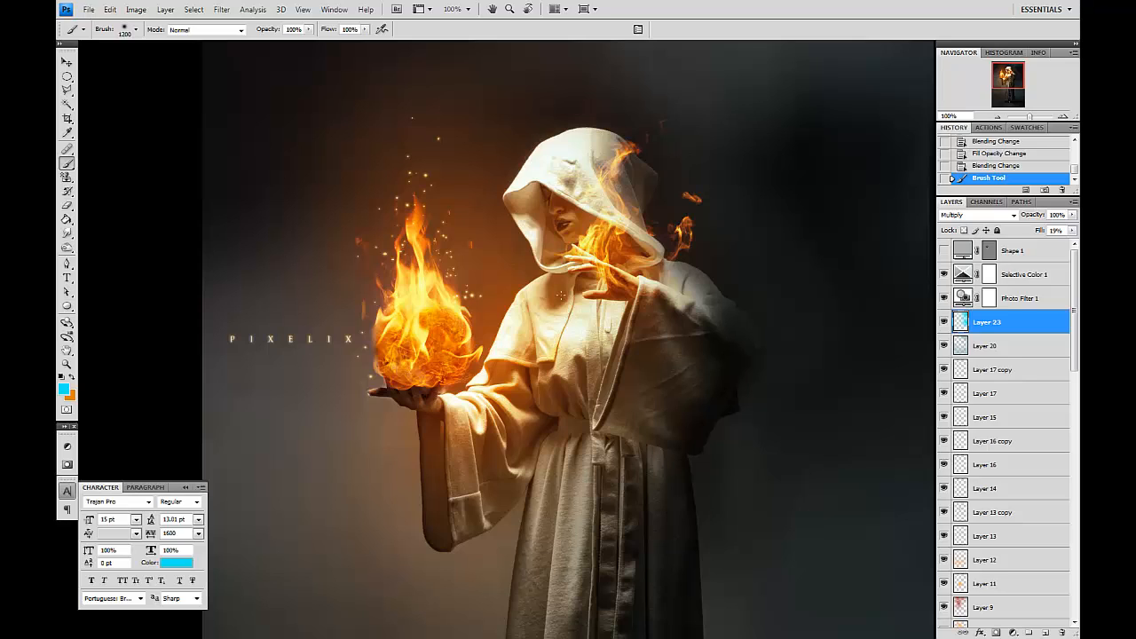
pyautogui.press('f')
pyautogui.press('f')
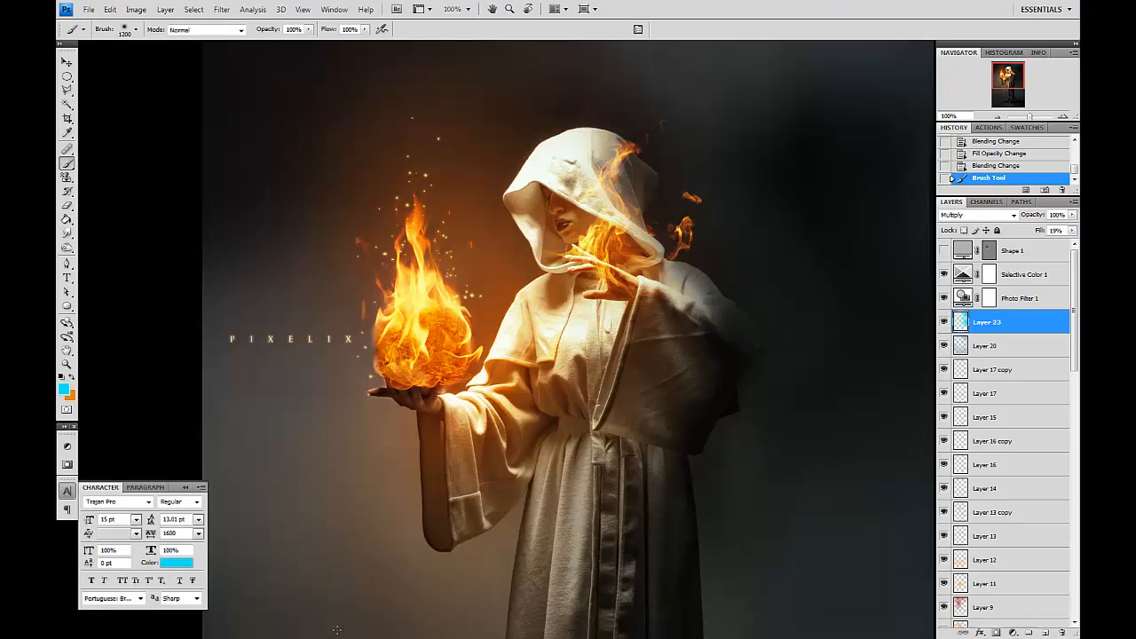
pyautogui.click(337, 630)
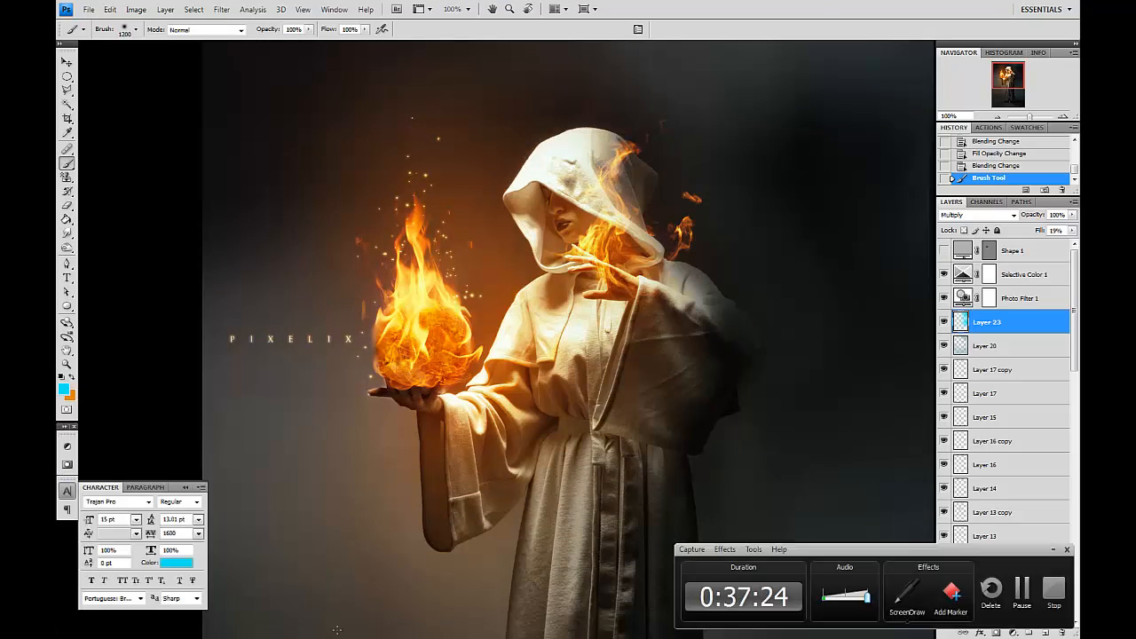